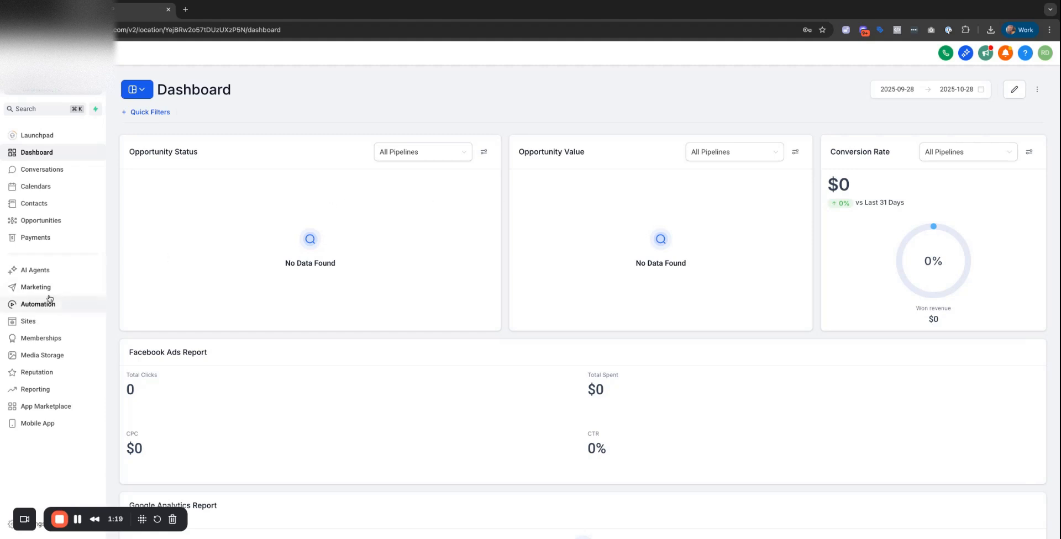
# Create a blank funnel named 'Hiring Funnel' from the Sites area.
pyautogui.click(28, 322)
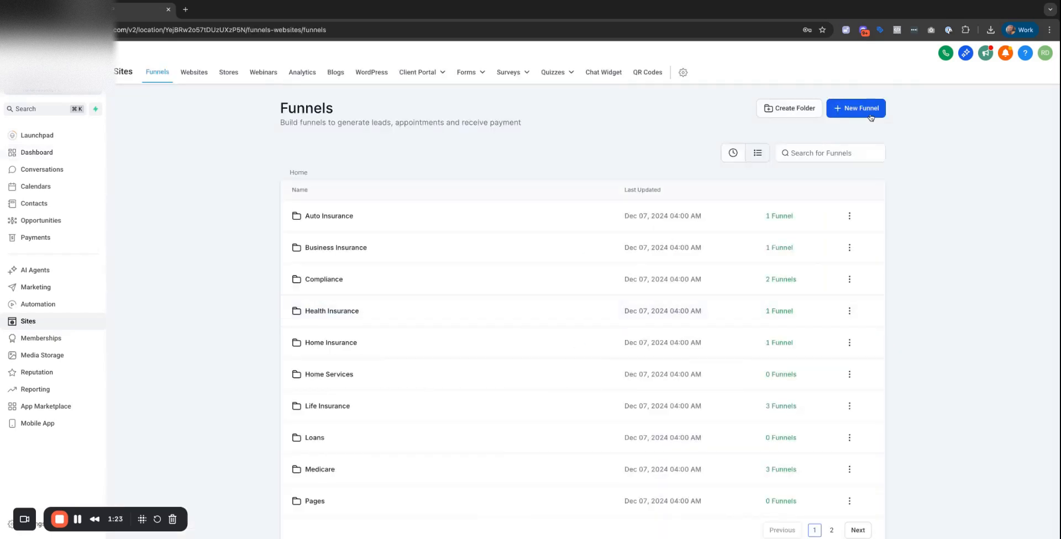
pyautogui.click(869, 115)
pyautogui.click(394, 307)
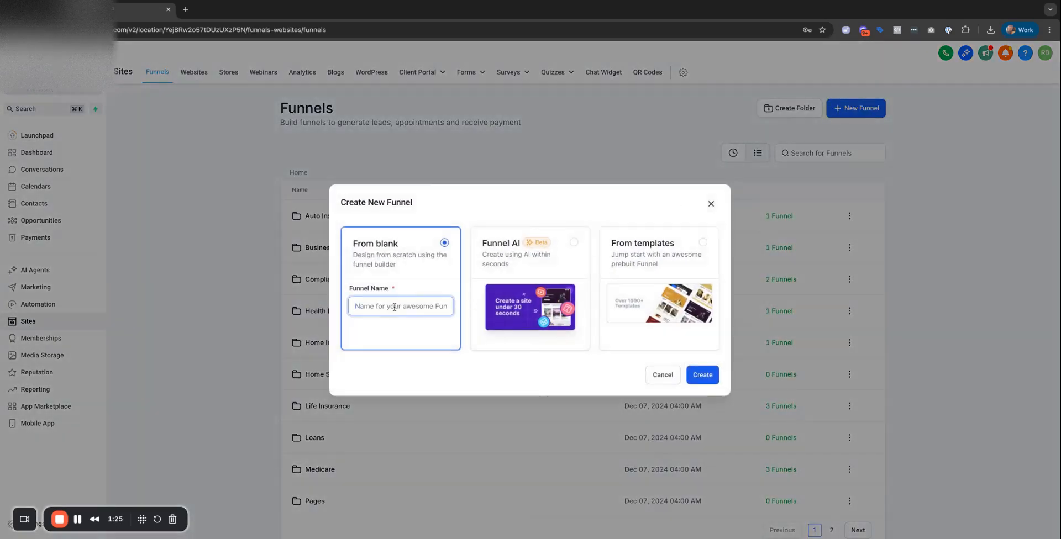
pyautogui.write('Project')
pyautogui.press('BackSpace')
pyautogui.press('BackSpace')
pyautogui.press('BackSpace')
pyautogui.press('BackSpace')
pyautogui.press('BackSpace')
pyautogui.write('Hiring Funnel')
pyautogui.click(702, 376)
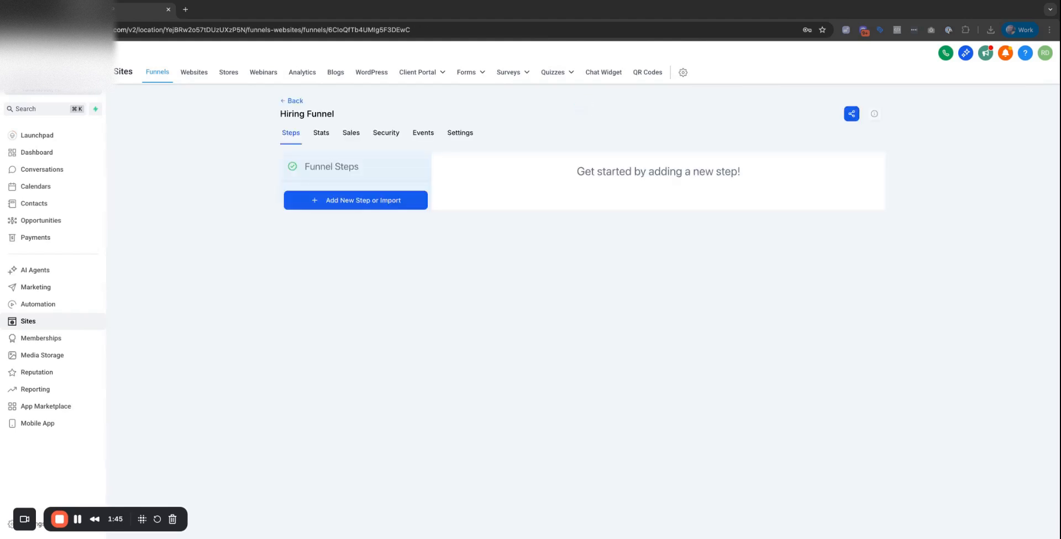
# Add a funnel step named 'Open Positions' with the URL path 'positions'.
pyautogui.click(356, 204)
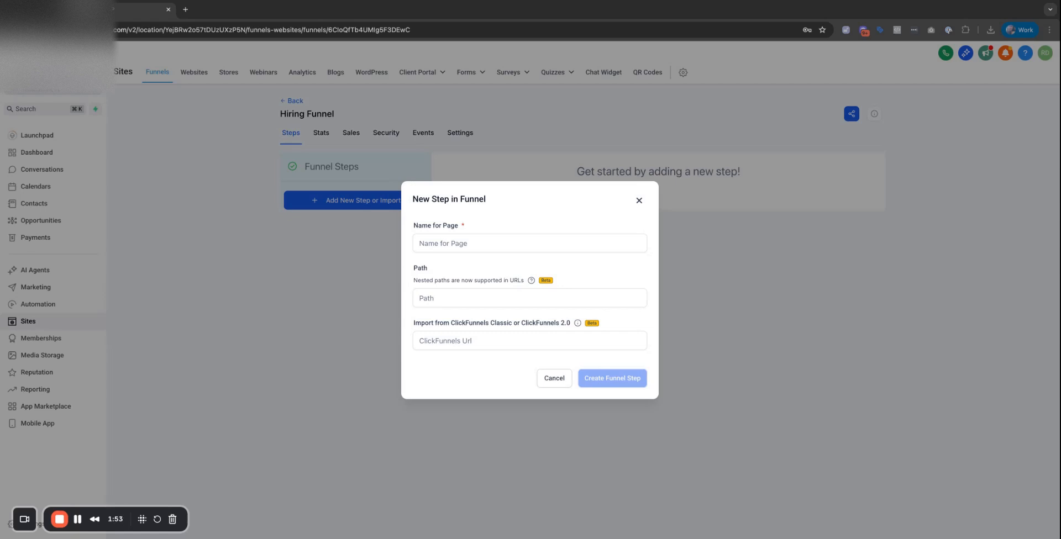
pyautogui.click(530, 243)
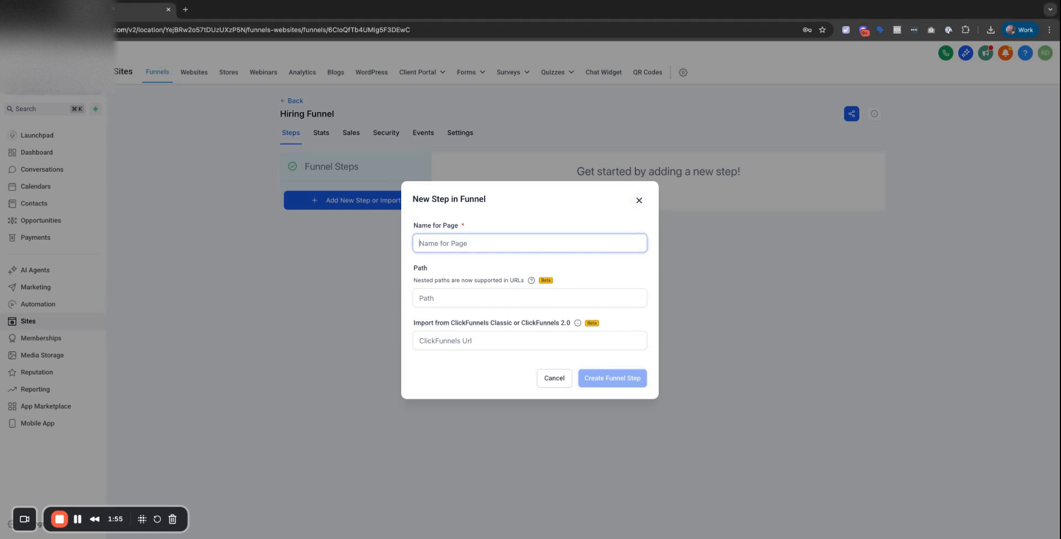
pyautogui.write('a')
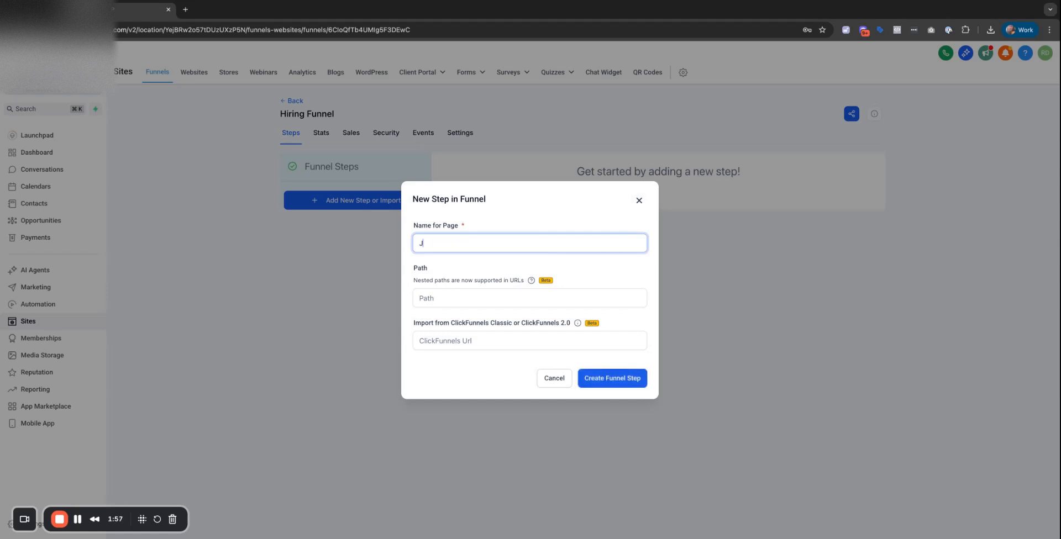
pyautogui.press('BackSpace')
pyautogui.write('Open Positions')
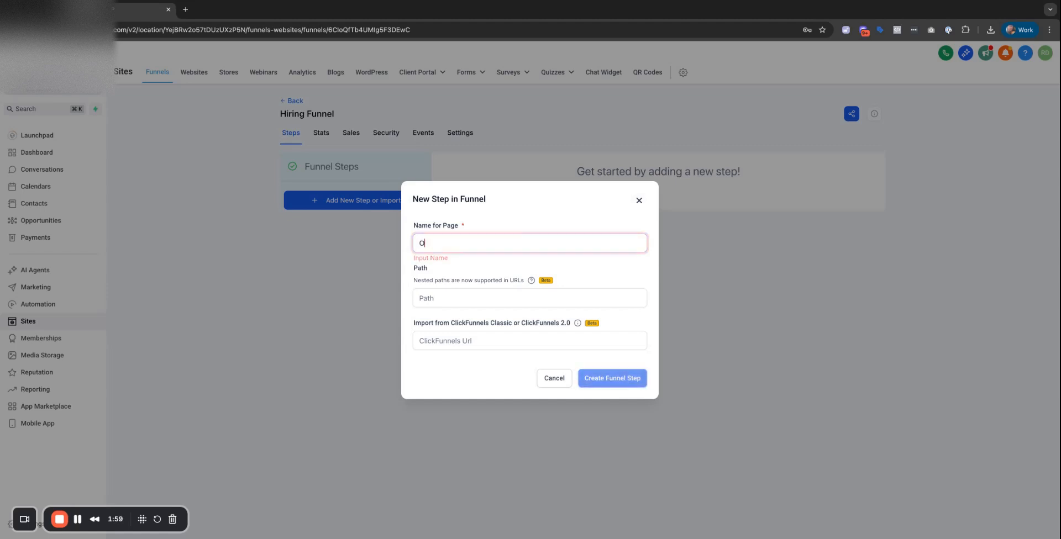
pyautogui.click(451, 296)
pyautogui.write('positions')
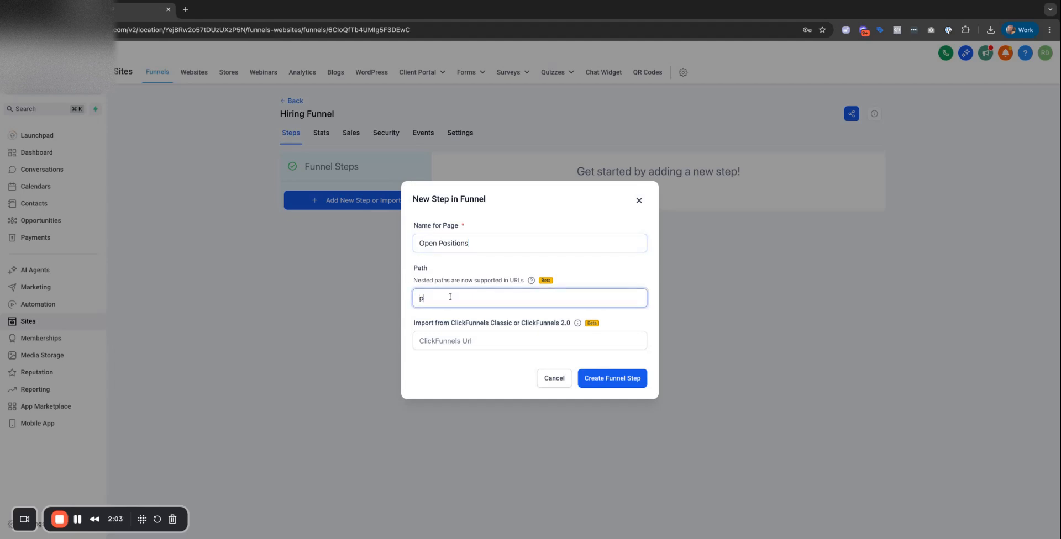
pyautogui.click(606, 380)
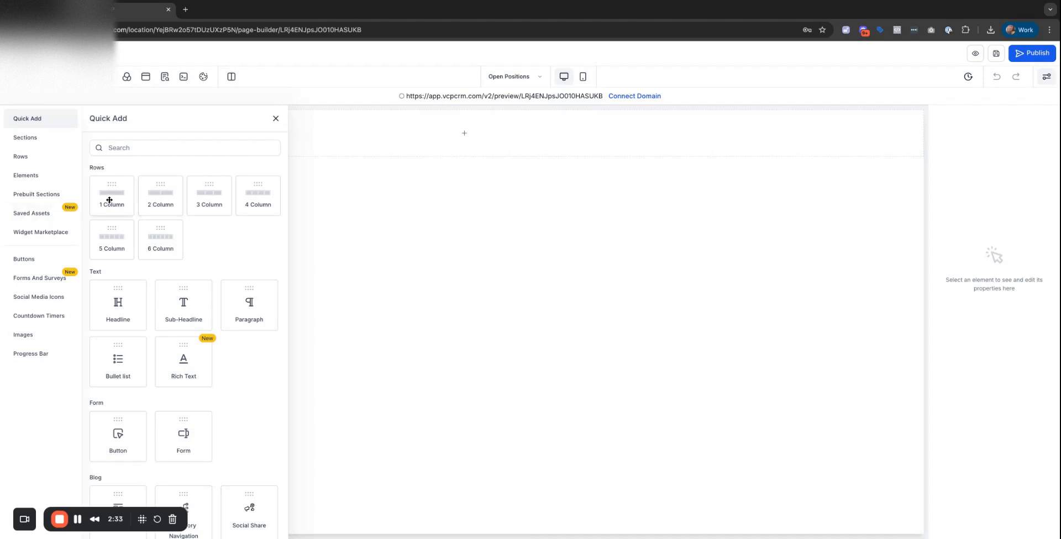
# Add a one-column row holding a headline that reads 'We're Hiring'.
pyautogui.moveTo(108, 201); pyautogui.dragTo(108, 198)
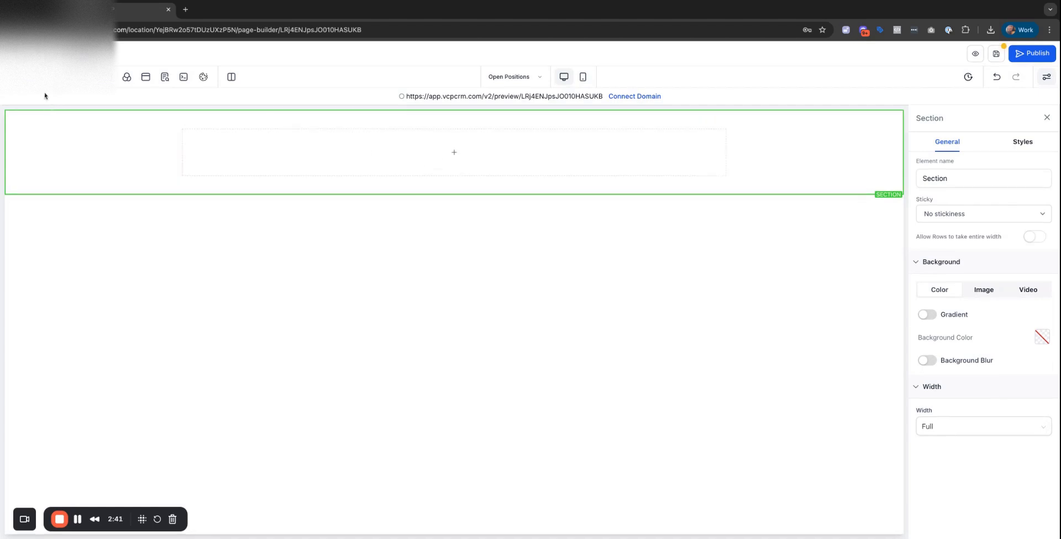
pyautogui.click(21, 77)
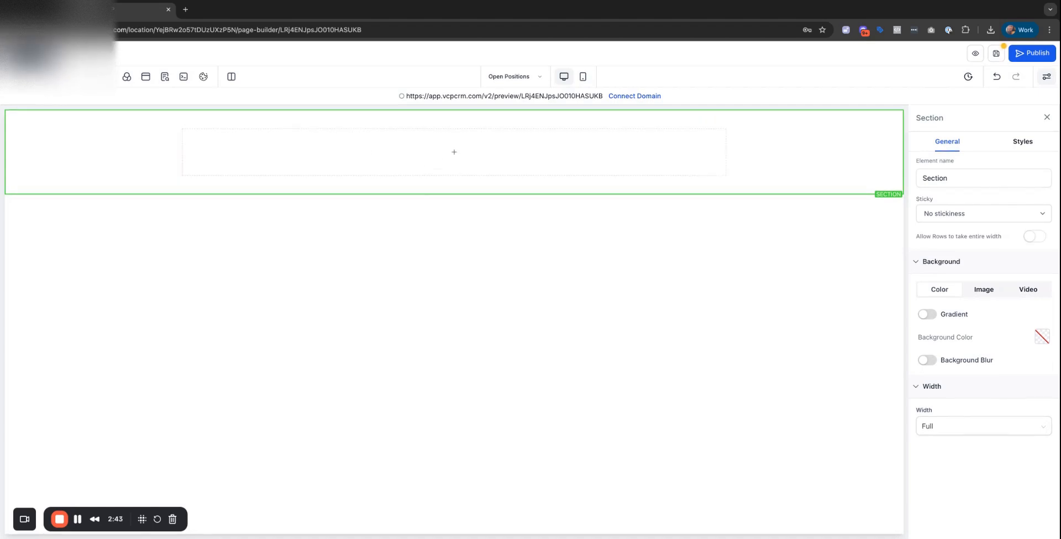
pyautogui.moveTo(127, 296); pyautogui.dragTo(467, 150)
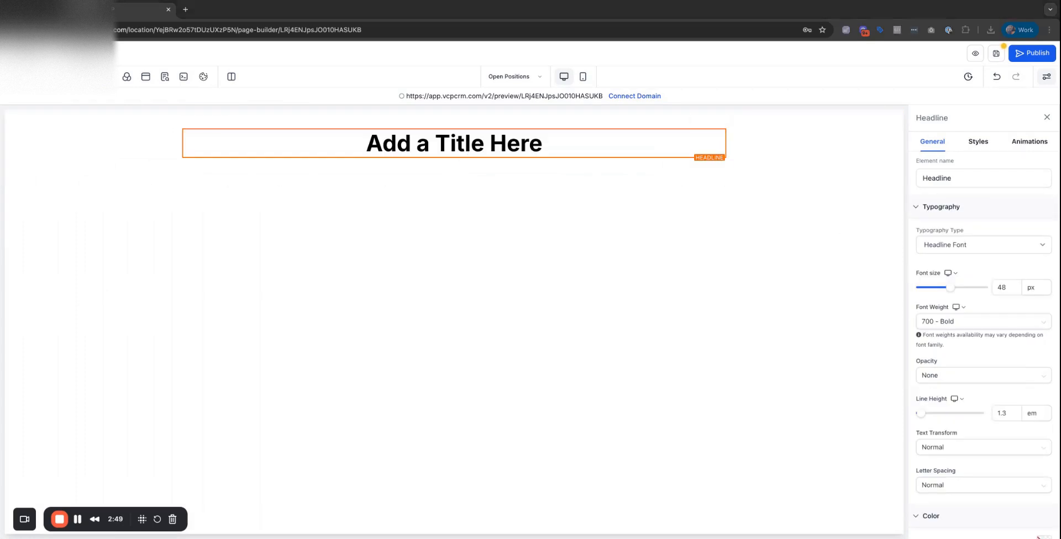
pyautogui.tripleClick(499, 151)
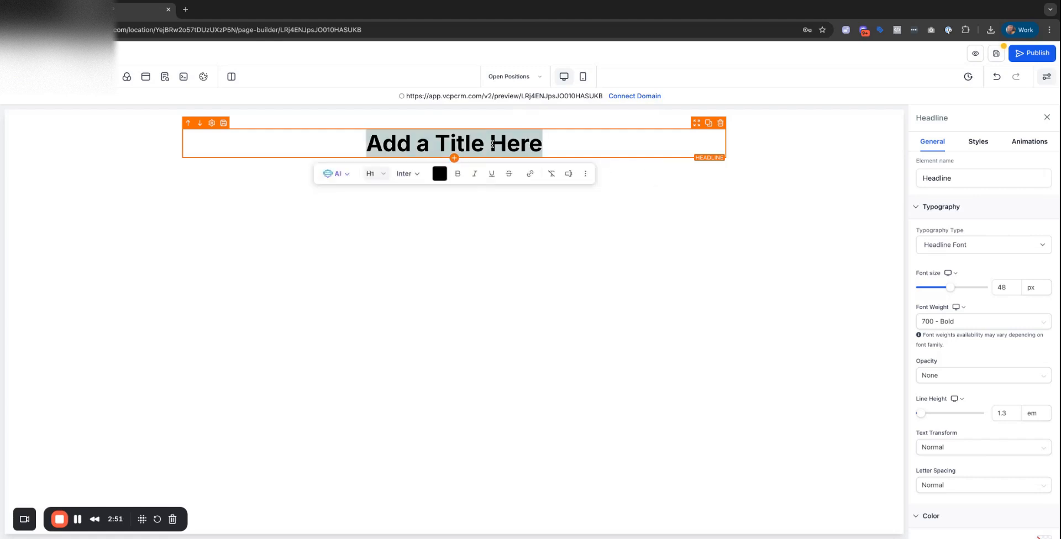
pyautogui.write('We’re Hiring')
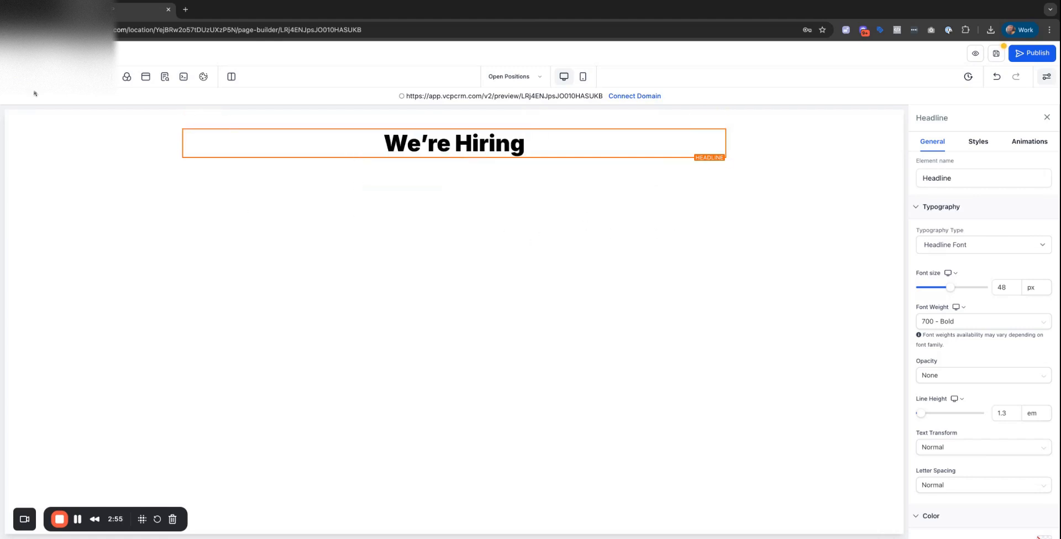
pyautogui.click(16, 76)
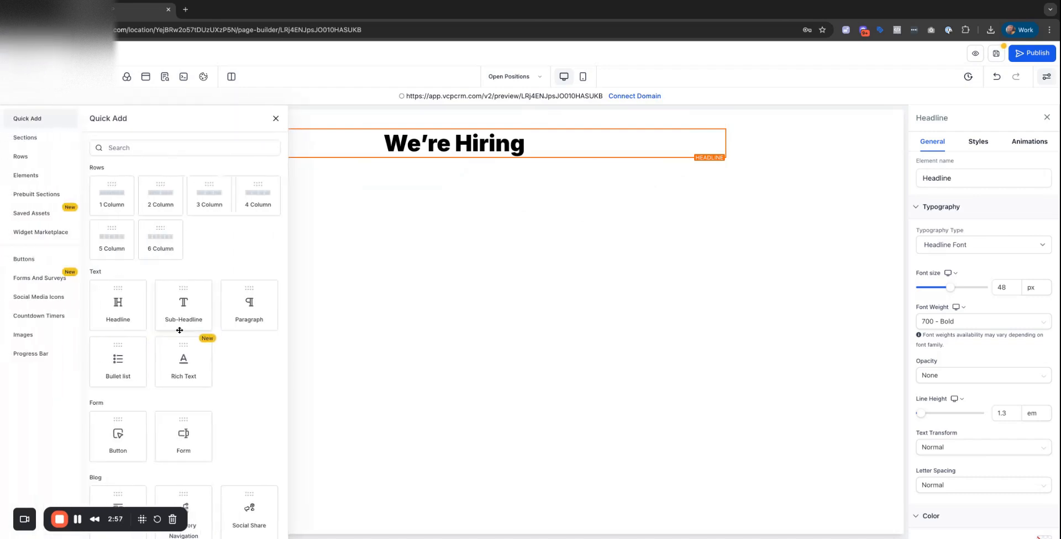
# Add a sub-headline with the job pitch text below We're Hiring, formatted as Heading 1.
pyautogui.moveTo(180, 330); pyautogui.dragTo(458, 164)
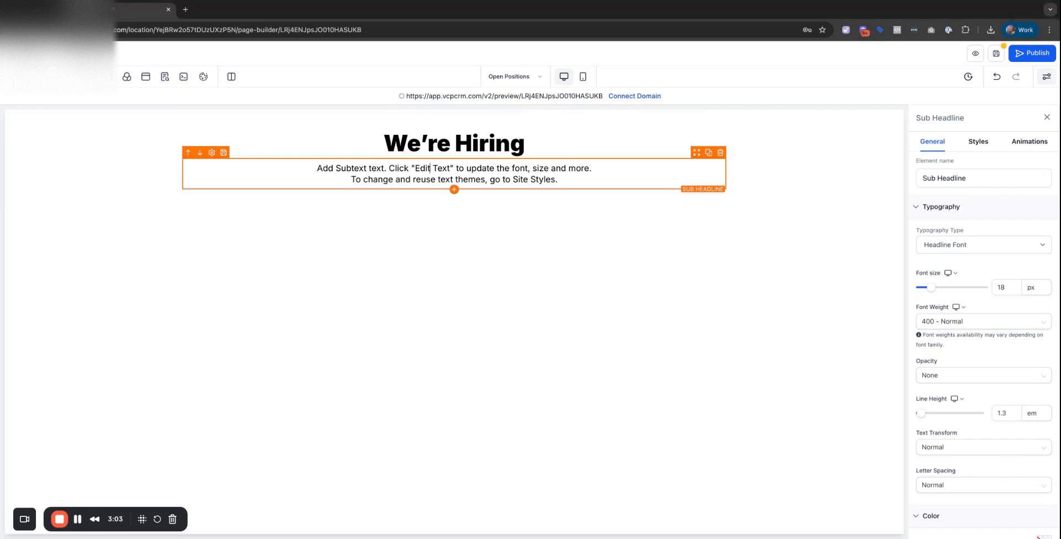
pyautogui.write('Work From Home. Get Paid Well. Make an Impact. We’re hiring for two full-time, remote positions with competitive pay and 13th month — and we move fast.')
pyautogui.hotkey('ctrl', 'a')
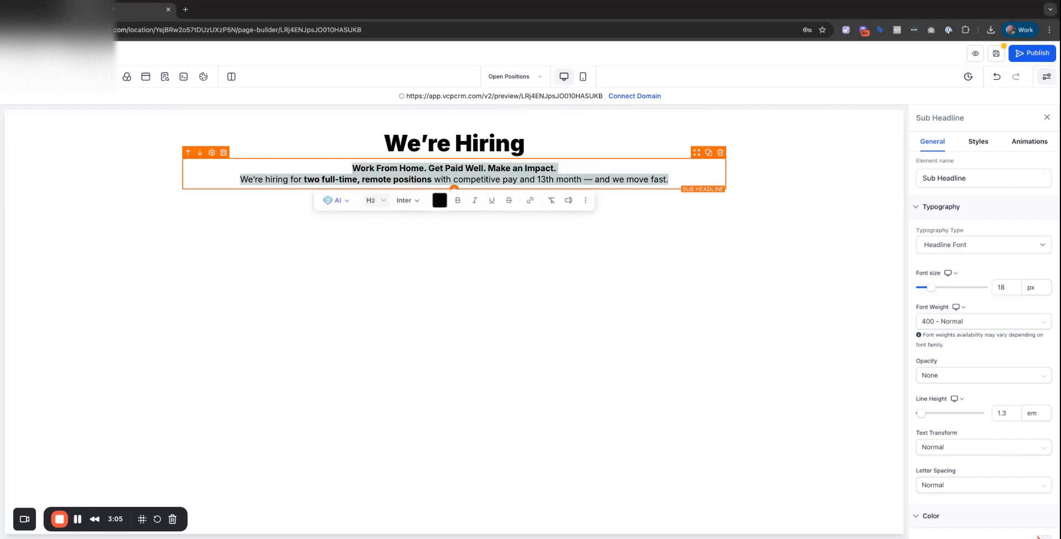
pyautogui.hotkey('ctrl', 'b')
pyautogui.hotkey('ctrl', 'b')
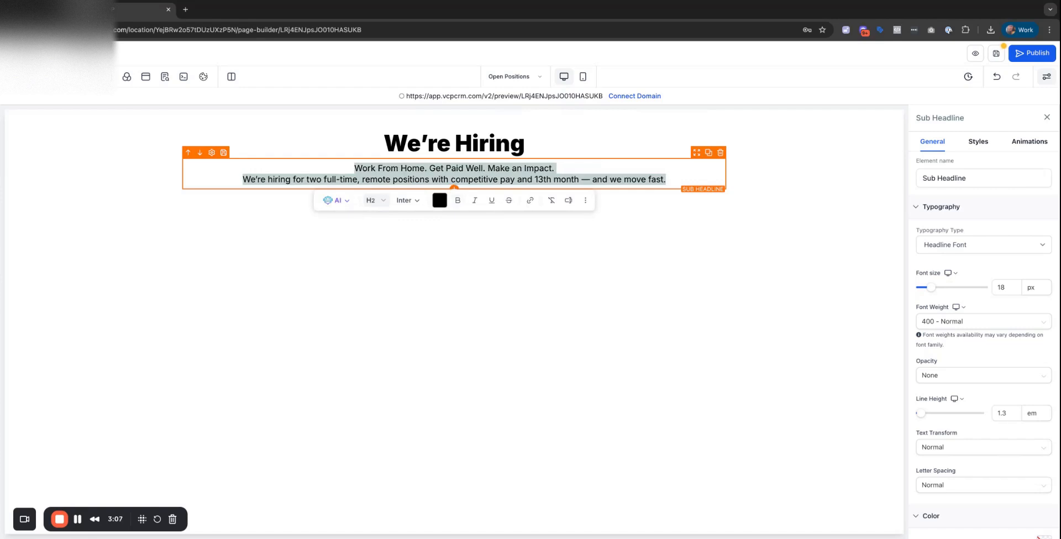
pyautogui.hotkey('ctrl', 'b')
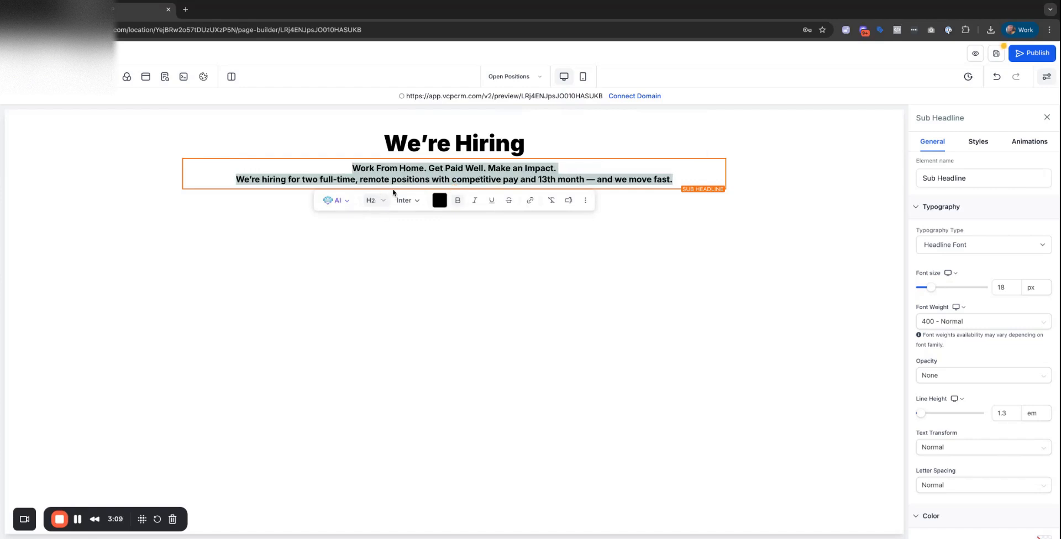
pyautogui.click(384, 202)
pyautogui.click(389, 223)
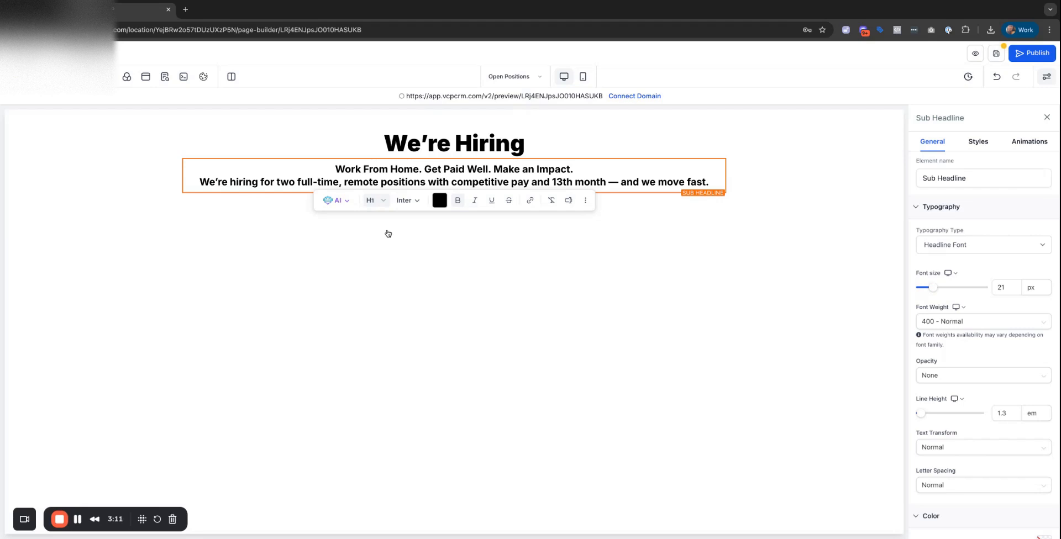
pyautogui.click(549, 222)
# Put each slogan on its own line, with a blank line before the hiring sentence.
pyautogui.click(424, 169)
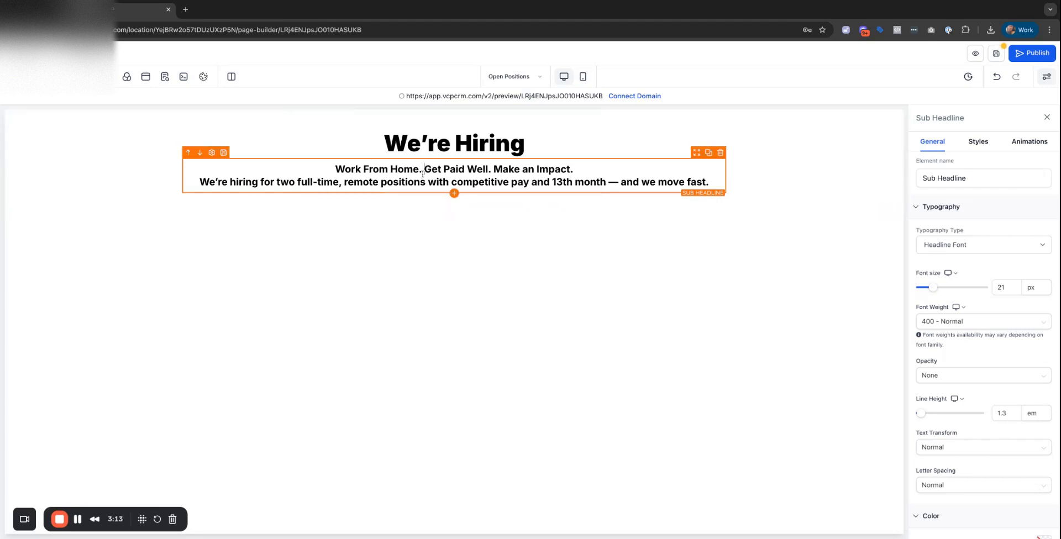
pyautogui.press('Return')
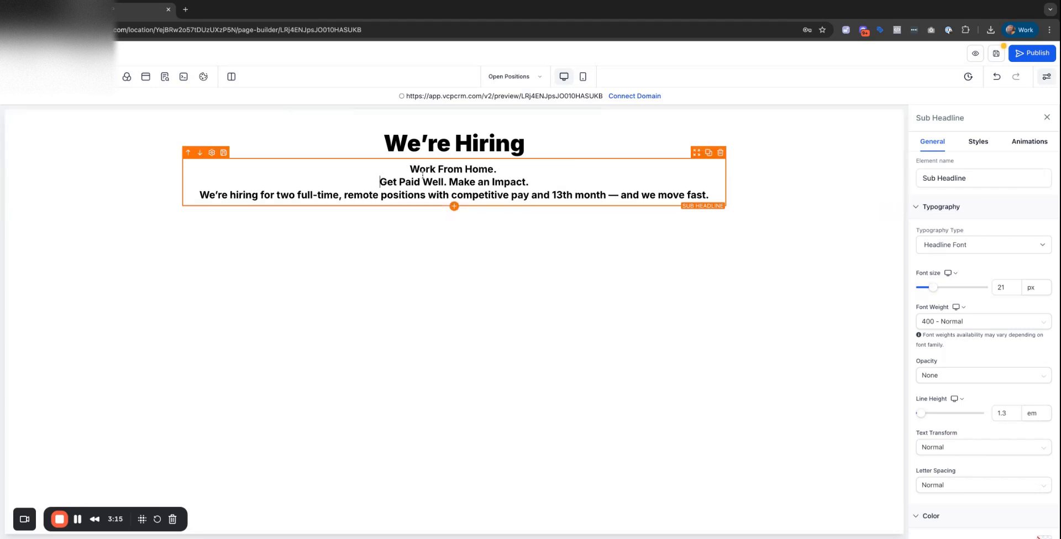
pyautogui.click(449, 181)
pyautogui.press('Return')
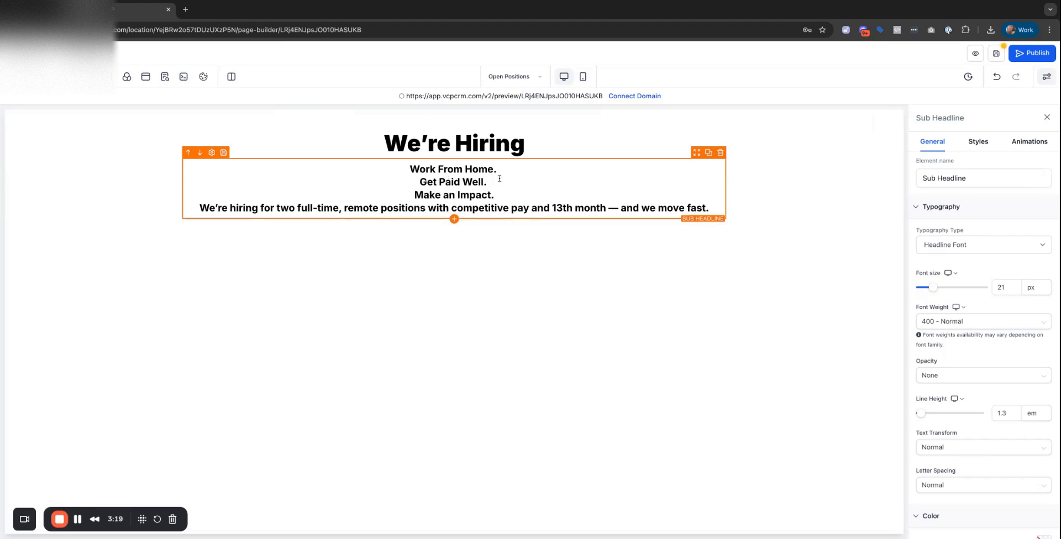
pyautogui.click(509, 193)
pyautogui.press('Return')
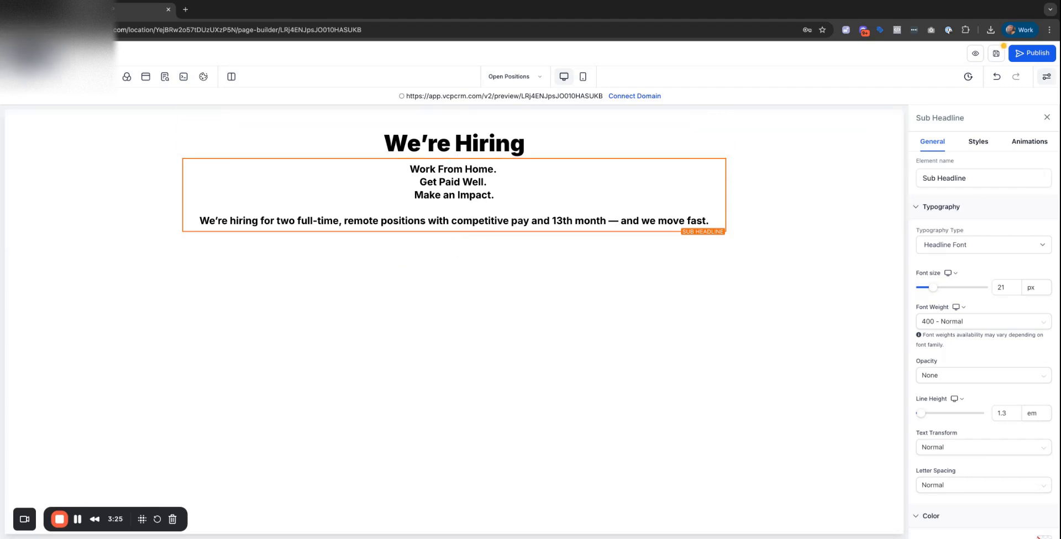
pyautogui.click(15, 77)
pyautogui.scroll(-1, 190, 276)
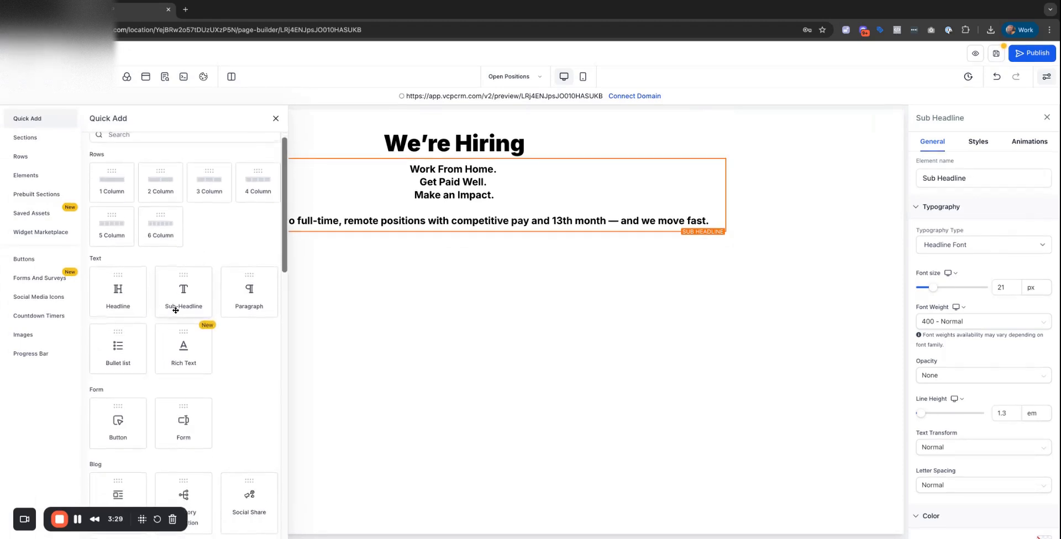
# Add a sub-headline below the hero text listing the two job titles.
pyautogui.moveTo(175, 310); pyautogui.dragTo(177, 309)
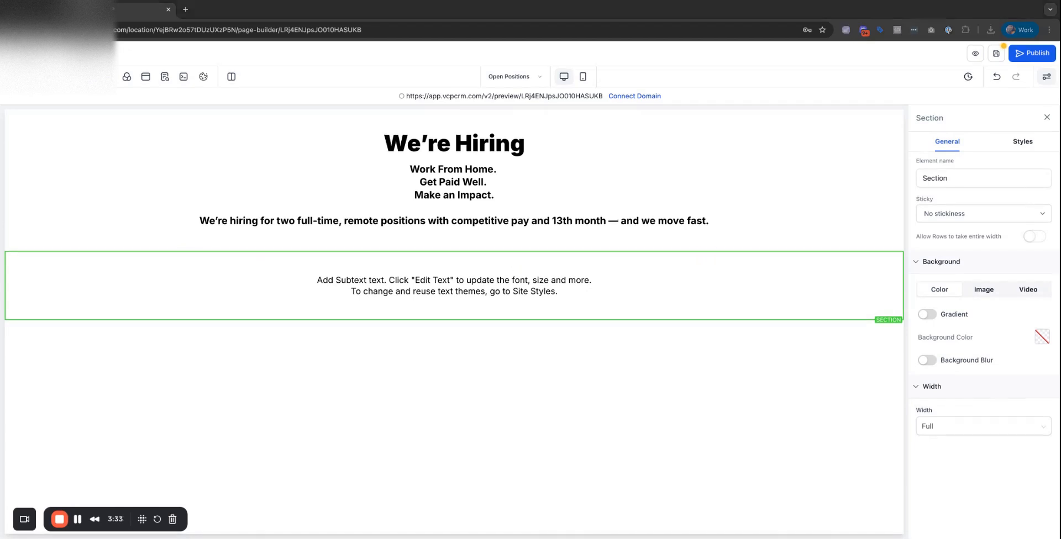
pyautogui.click(454, 285)
pyautogui.write('🔧 Project Manager – Creative & Deliverables 📞 Inbound & Outbound Marketing Specialist')
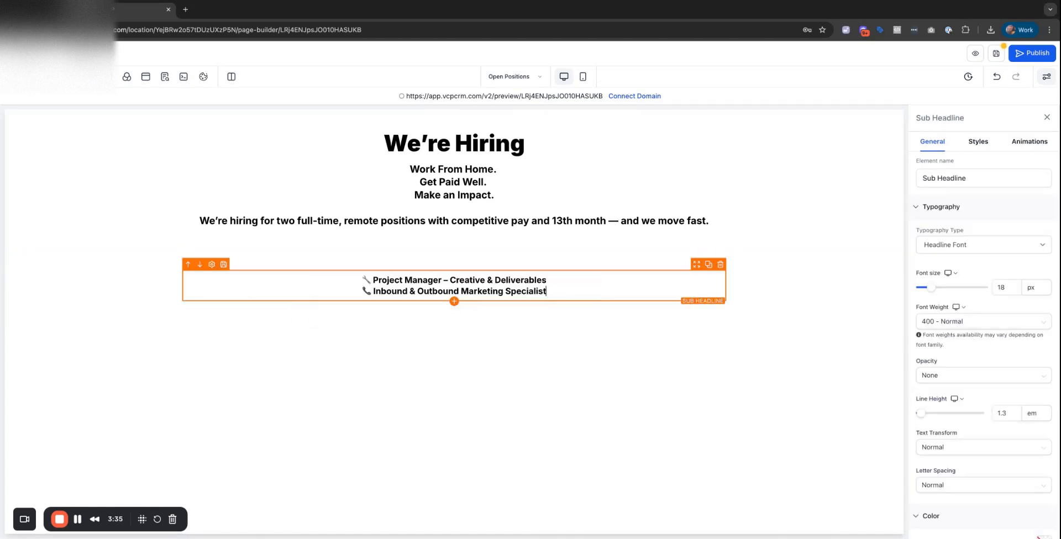
pyautogui.click(413, 238)
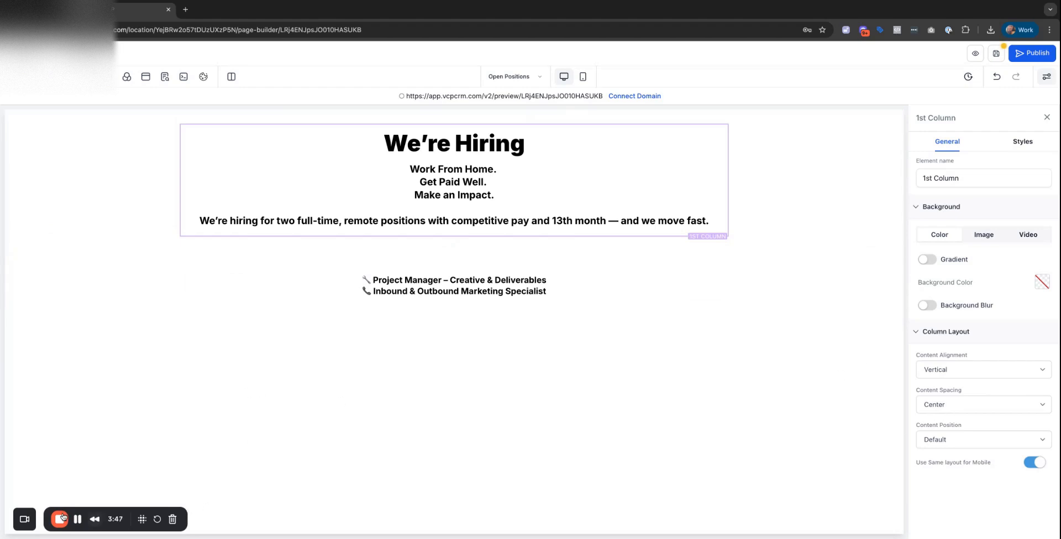
pyautogui.click(334, 282)
# Add an 'Open Positions' headline above the roles and a new text block below them.
pyautogui.click(17, 77)
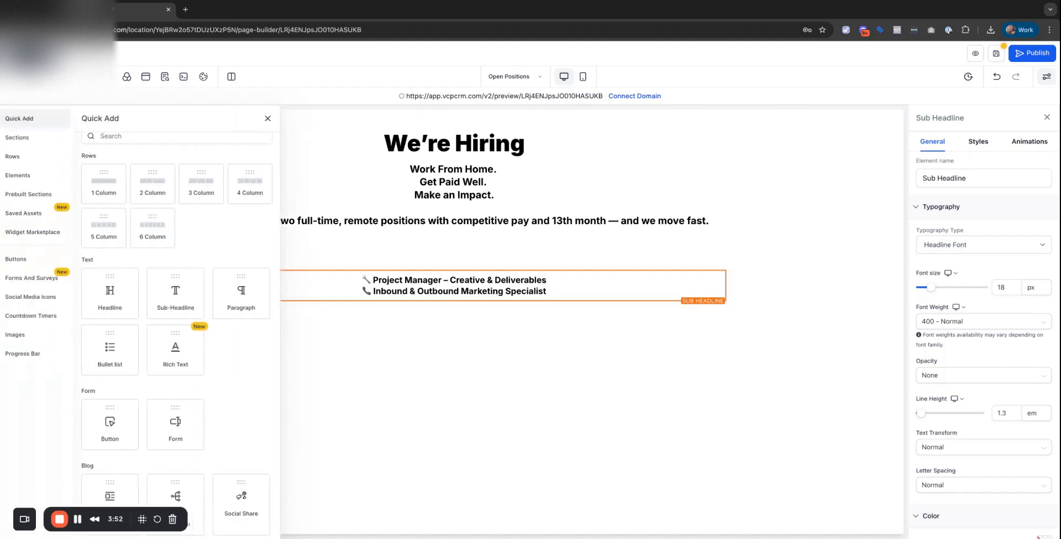
pyautogui.moveTo(131, 280); pyautogui.dragTo(124, 288)
pyautogui.click(433, 275)
pyautogui.tripleClick(433, 275)
pyautogui.write('O')
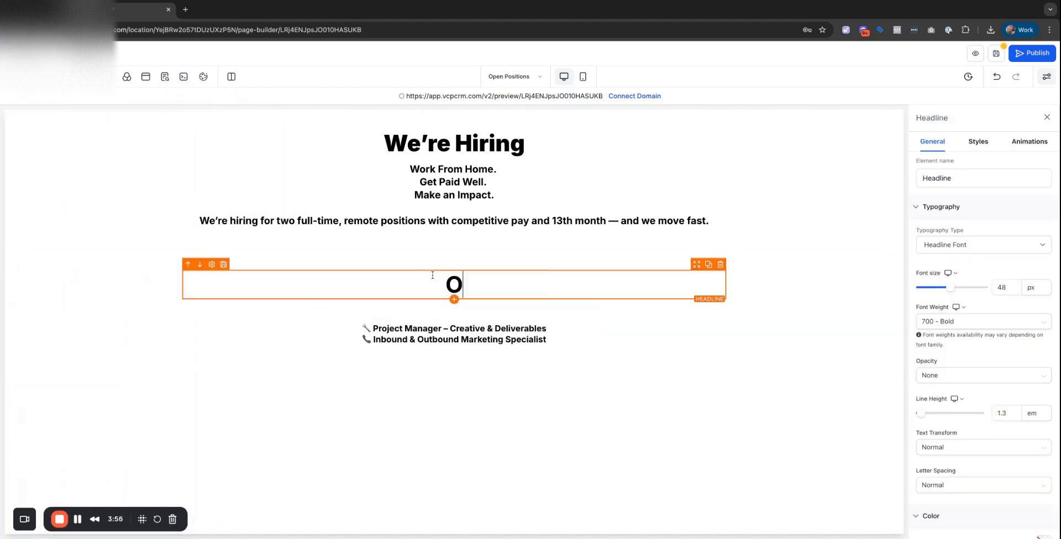
pyautogui.write('pen Positions')
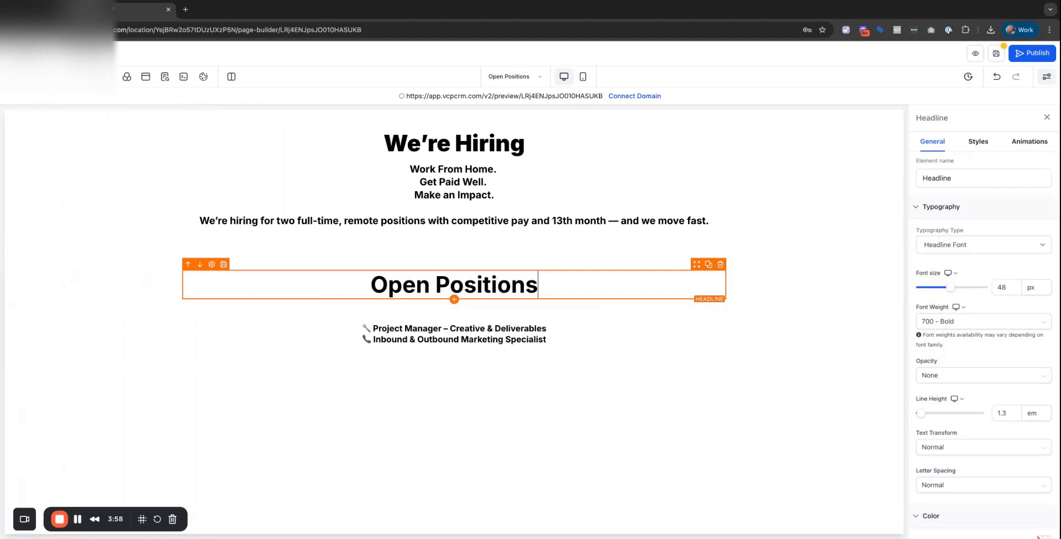
pyautogui.click(400, 333)
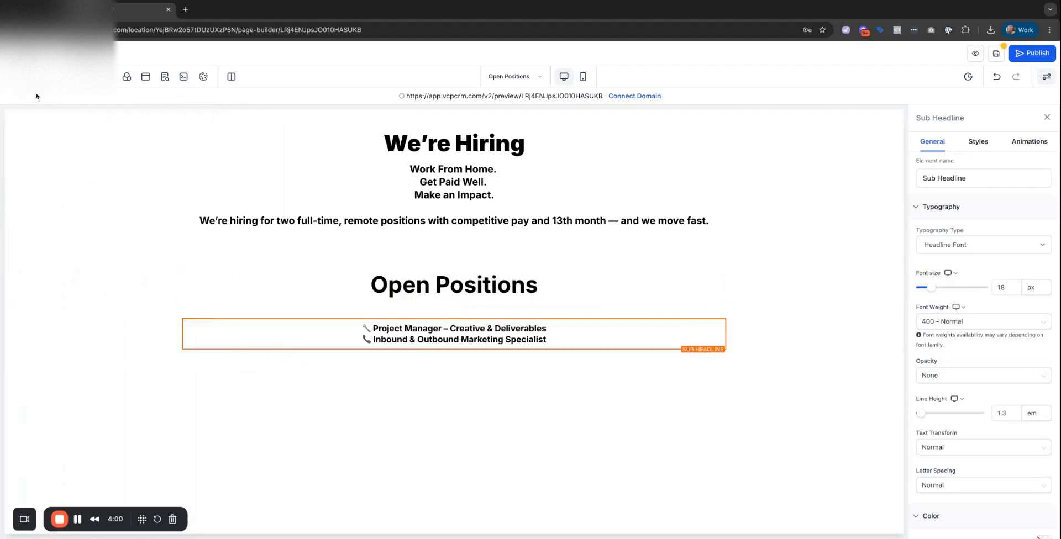
pyautogui.click(14, 78)
pyautogui.moveTo(173, 302); pyautogui.dragTo(173, 301)
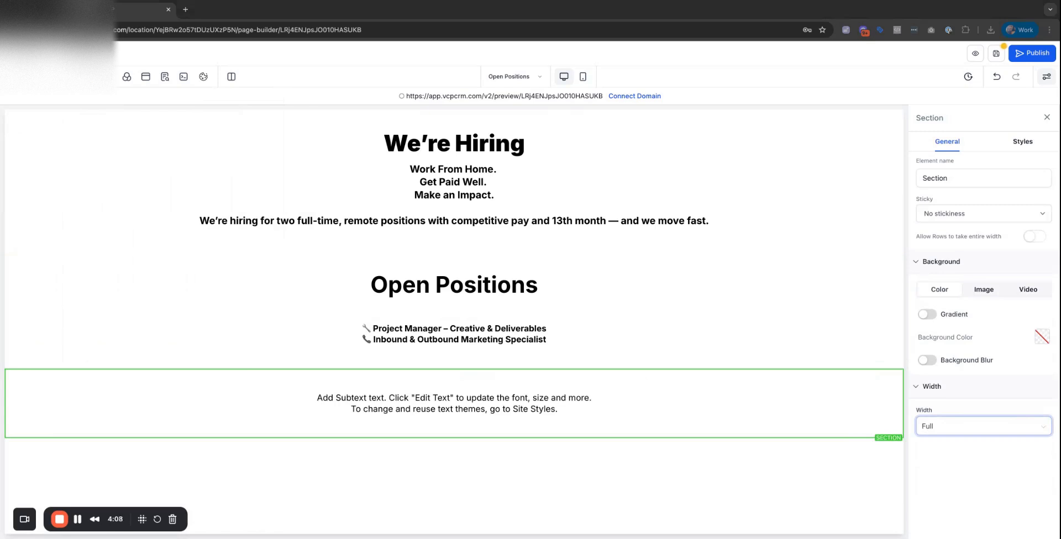
# Fill the new block with the What We're Looking For: copy and move it above Open Positions.
pyautogui.click(400, 405)
pyautogui.hotkey('ctrl', 'a')
pyautogui.hotkey('ctrl', 'v')
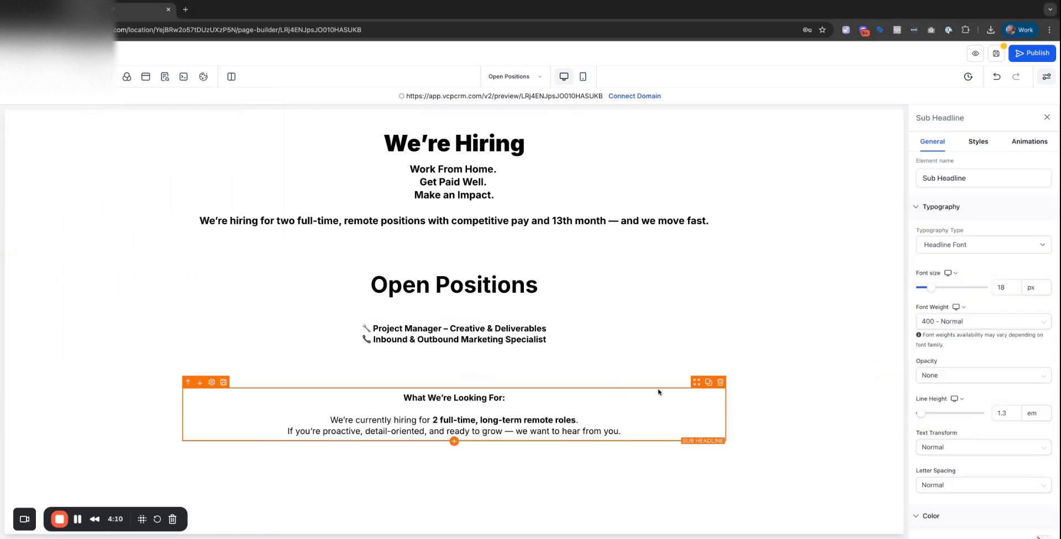
pyautogui.moveTo(697, 384); pyautogui.dragTo(662, 255)
pyautogui.click(522, 283)
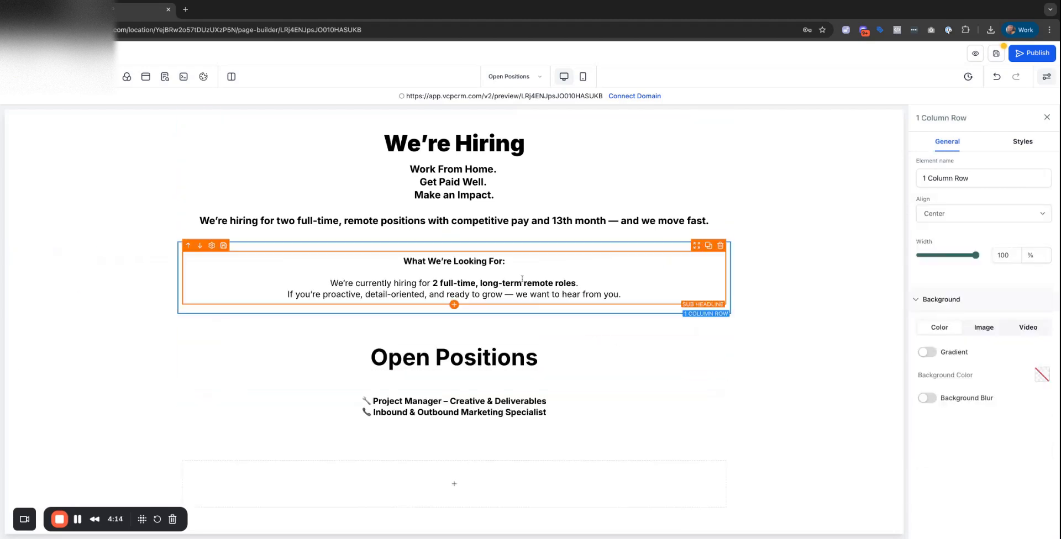
pyautogui.click(522, 283)
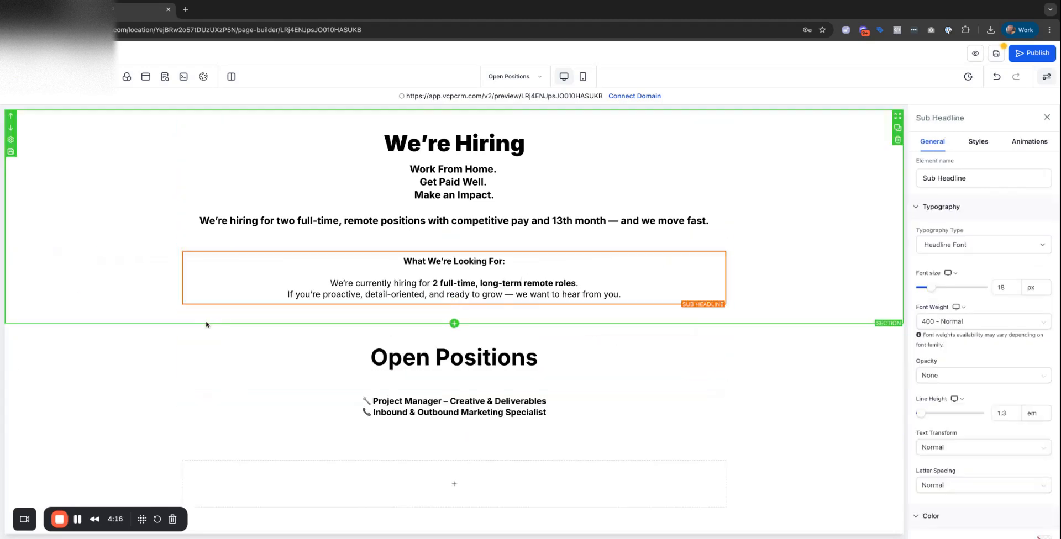
pyautogui.click(18, 77)
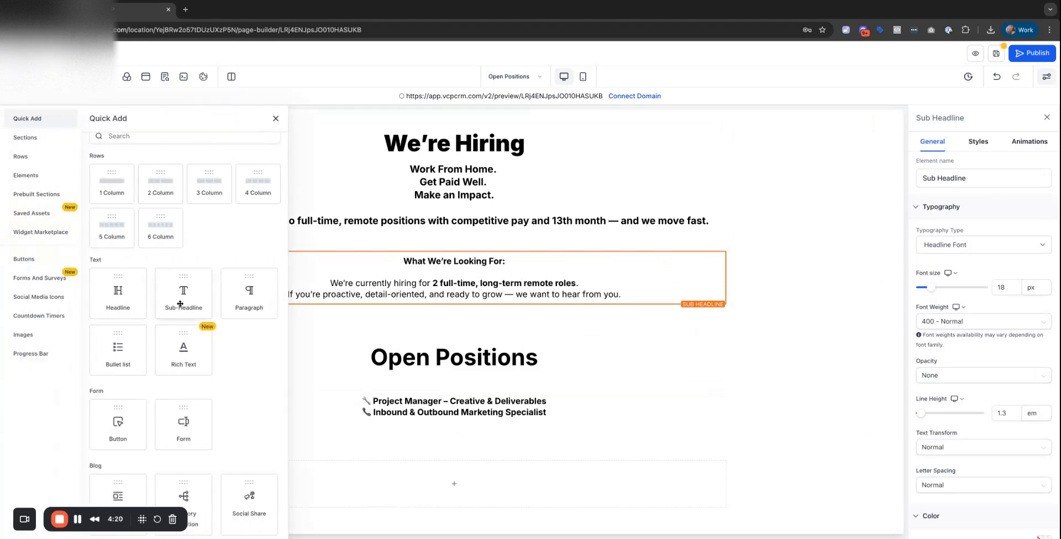
# Add a What You'll Get: block below the roles, with each of the five perks on its own line.
pyautogui.moveTo(179, 303); pyautogui.dragTo(445, 445)
pyautogui.scroll(-2, 497, 435)
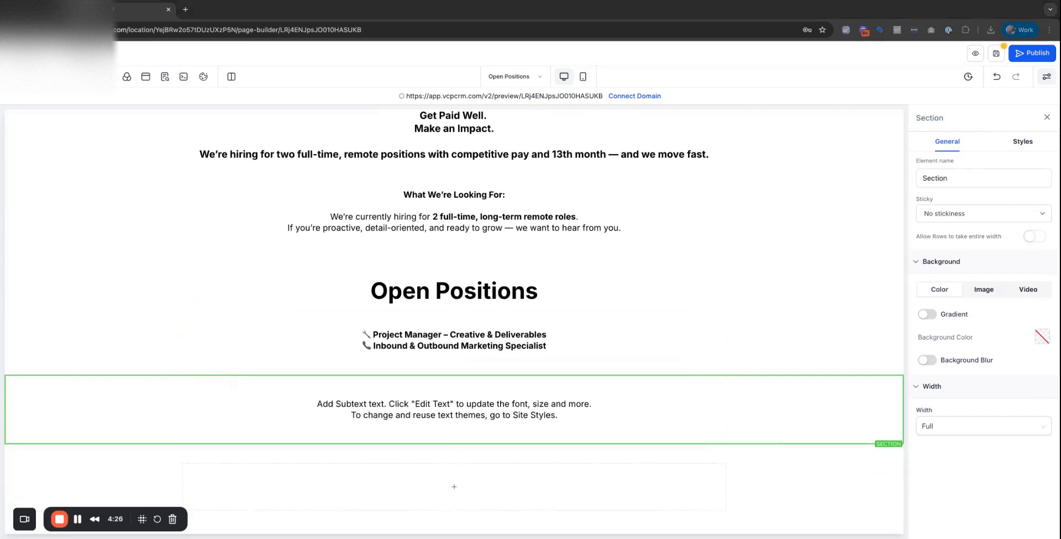
pyautogui.click(430, 414)
pyautogui.press('super+a')
pyautogui.write('What You’ll Get: 💻 100% Work-From-Home 🎁 13th Month Pay 📈 Competitive Full-Time Salary 🧠 Fast-Moving, Growth-Focused Team 🚫 No Side Gigs or Agencies — We Hire Serious Talent Only')
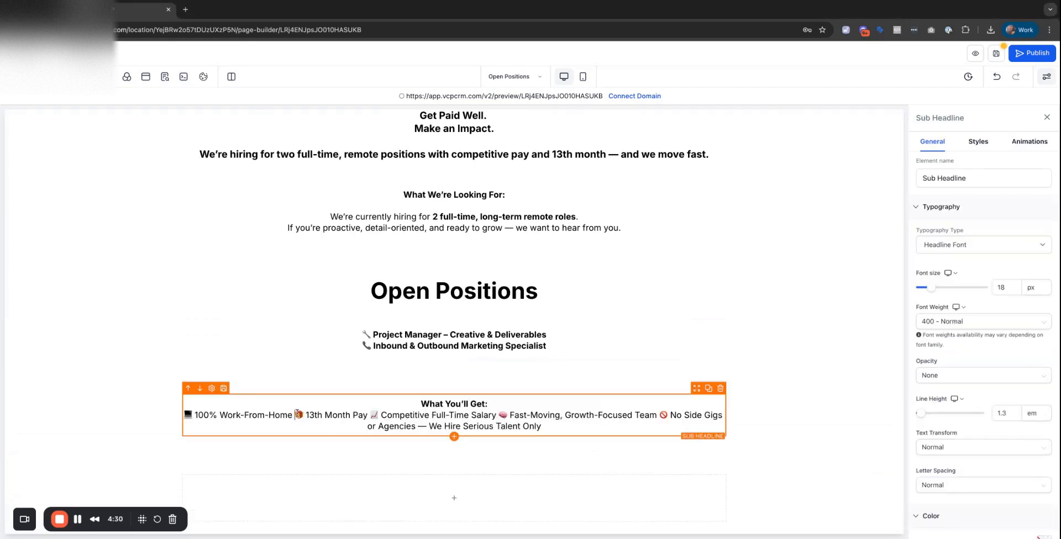
pyautogui.press('Return')
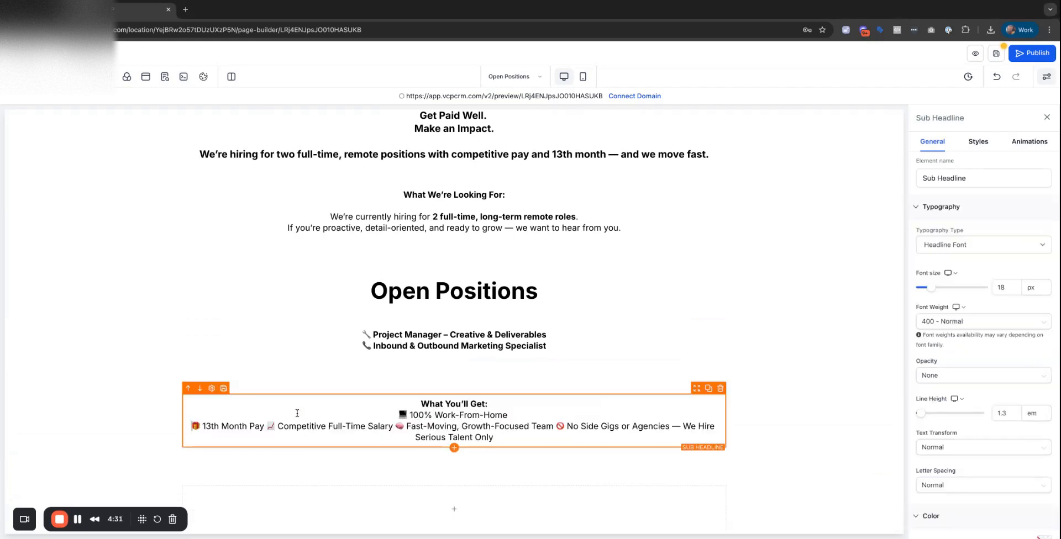
pyautogui.click(265, 425)
pyautogui.press('Return')
pyautogui.click(319, 437)
pyautogui.press('Return')
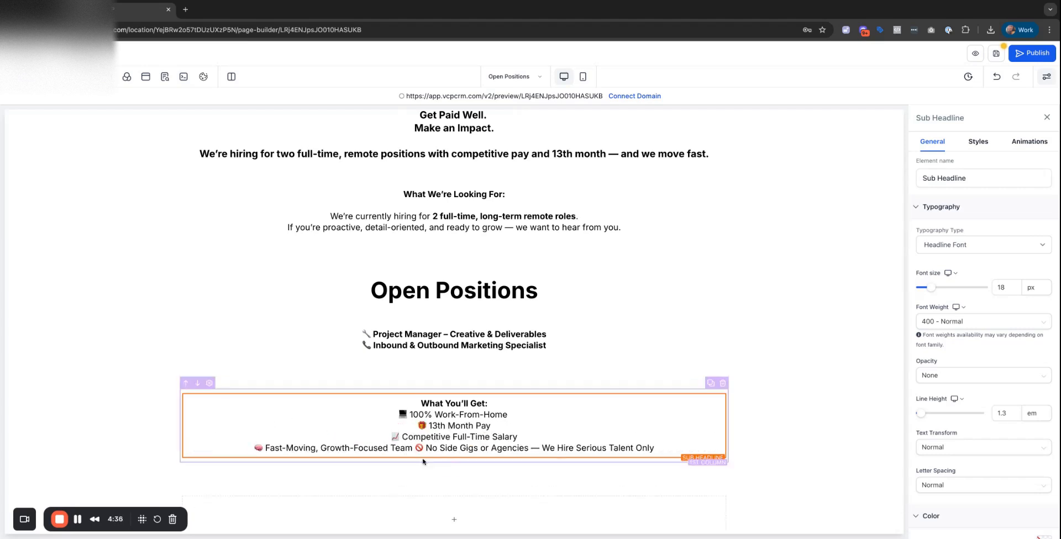
pyautogui.press('Return')
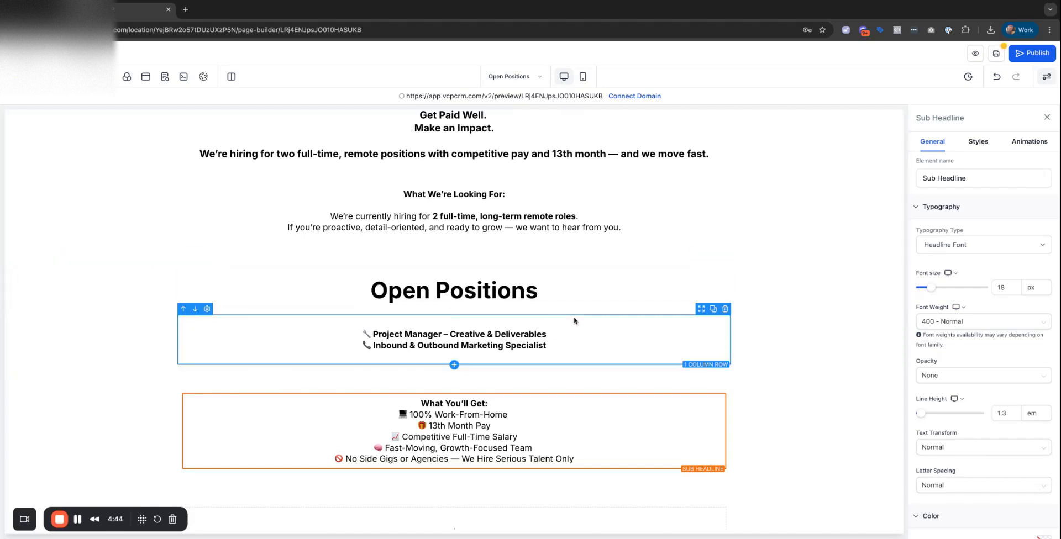
pyautogui.scroll(-1, 574, 321)
# Add a text block below the perks holding the Before You Apply: checklist.
pyautogui.click(15, 77)
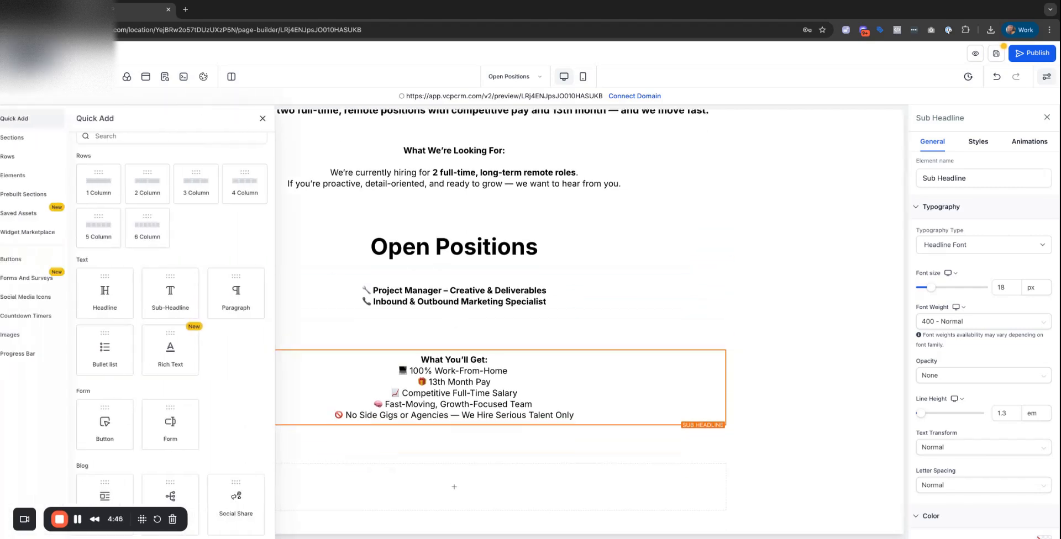
pyautogui.moveTo(180, 312); pyautogui.dragTo(547, 438)
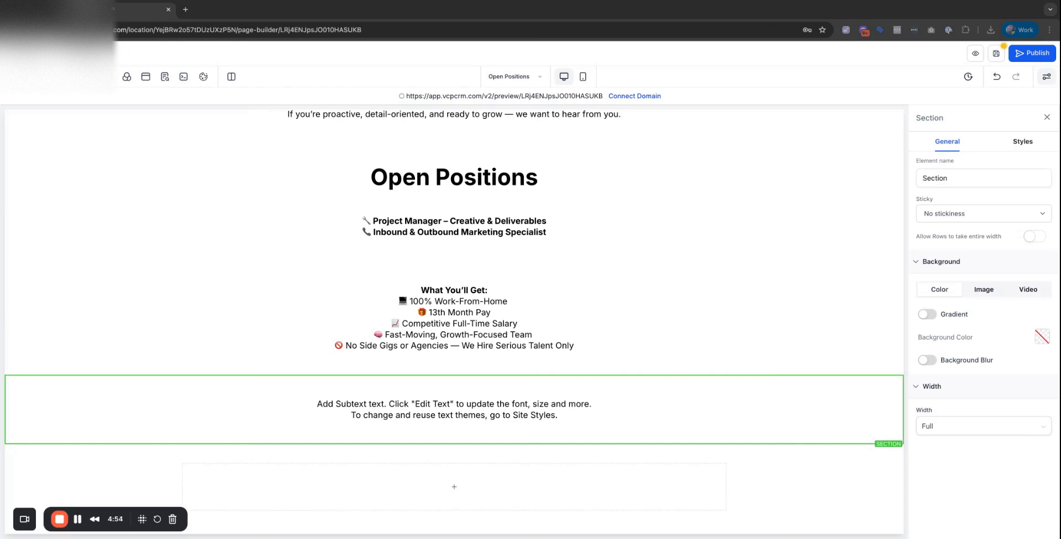
pyautogui.doubleClick(454, 409)
pyautogui.write('Before You Apply:  ✅ You must be comfortable working directly with leadership ✅ Strong English and excellent communication are a must ✅ Follow application instructions carefully (Loom required)')
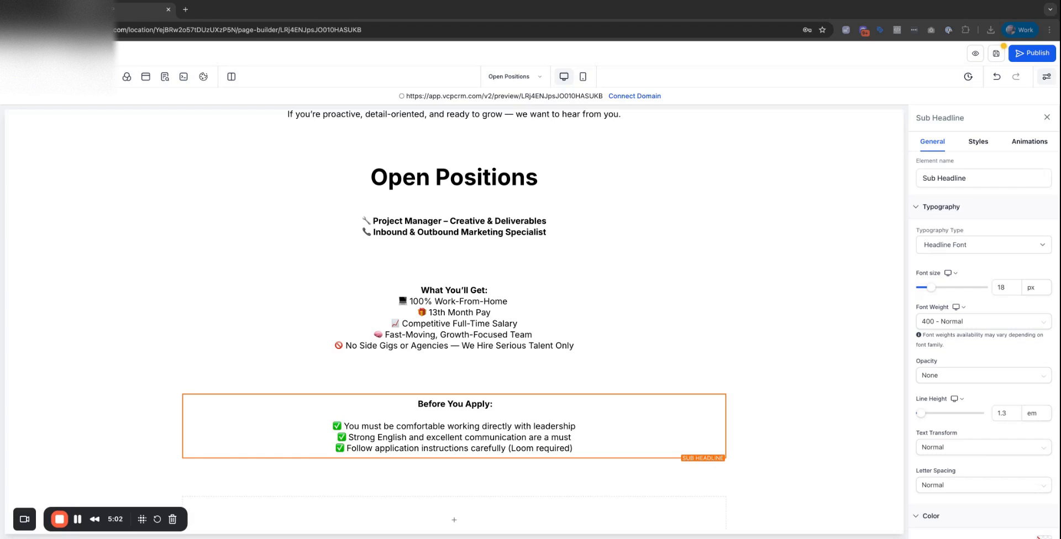
# Add a Ready to Get Started? text block beneath the checklist.
pyautogui.click(15, 77)
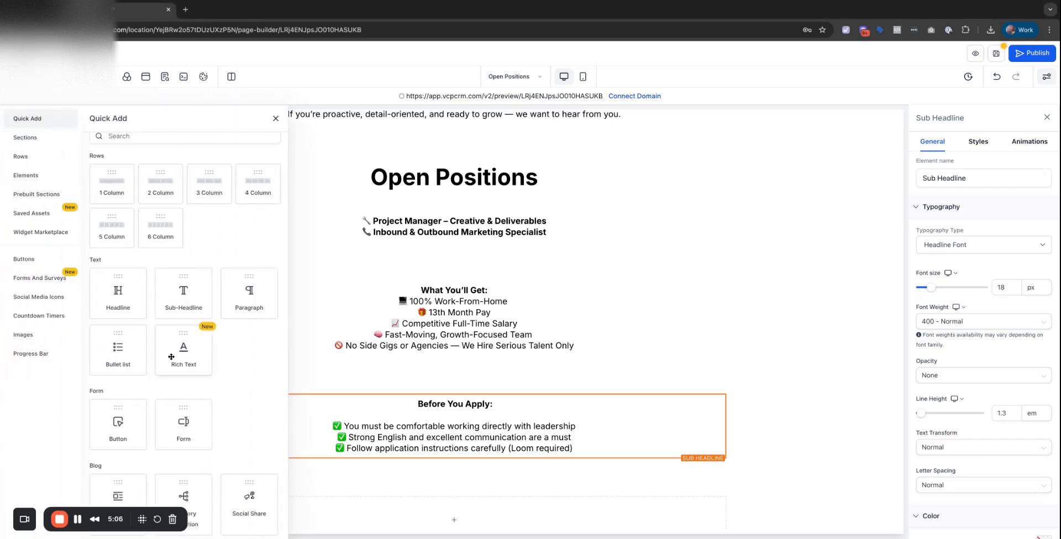
pyautogui.moveTo(175, 303); pyautogui.dragTo(382, 482)
pyautogui.click(382, 483)
pyautogui.press('super+a')
pyautogui.write('Ready to Get Started?  Choose the position you’re applying for below:')
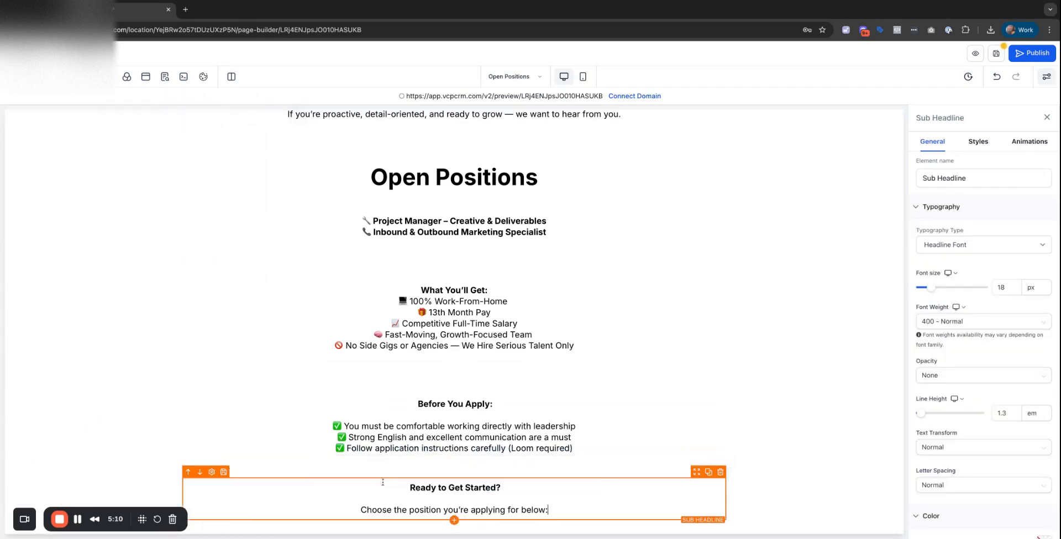
pyautogui.scroll(-2, 481, 462)
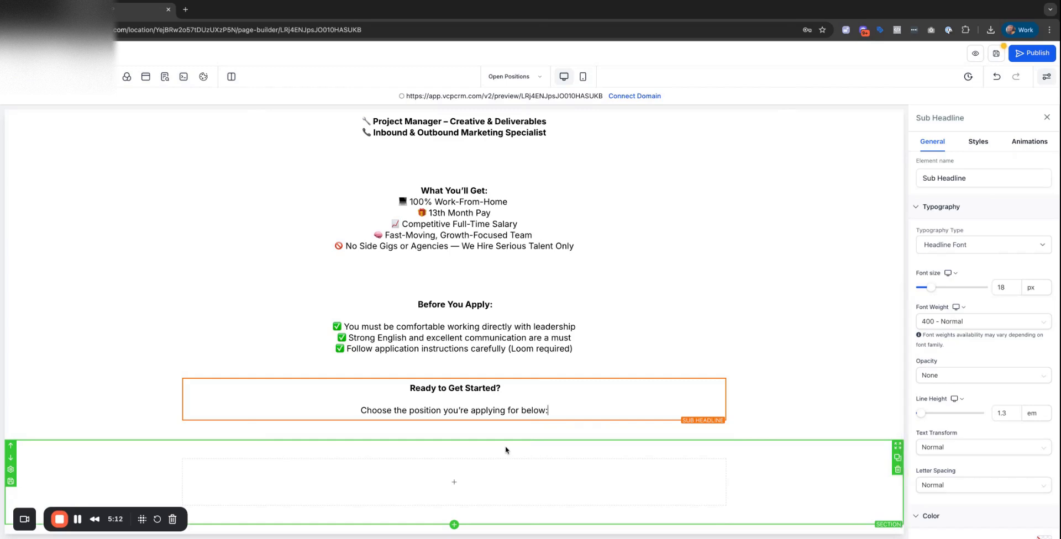
pyautogui.scroll(5, 505, 450)
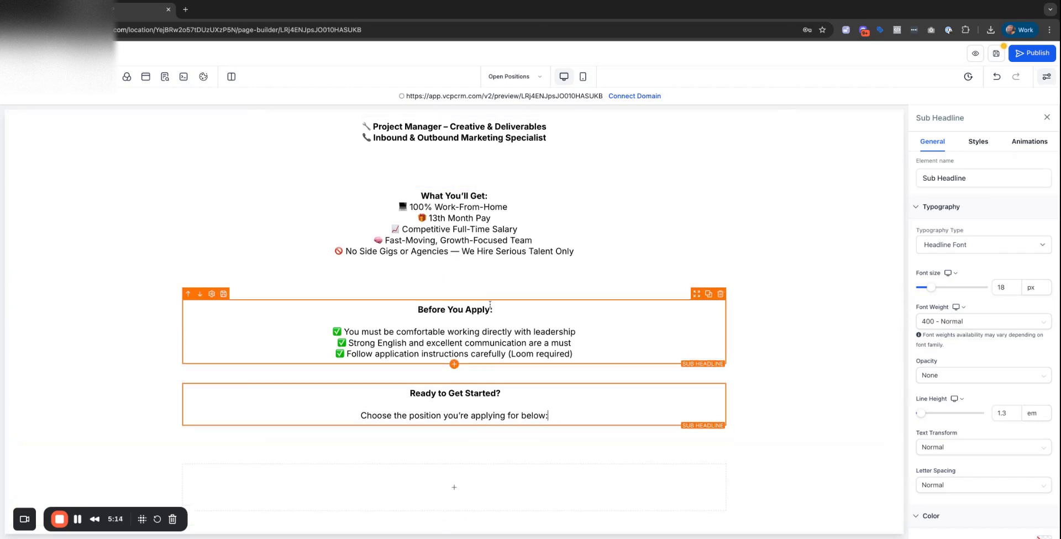
pyautogui.click(456, 167)
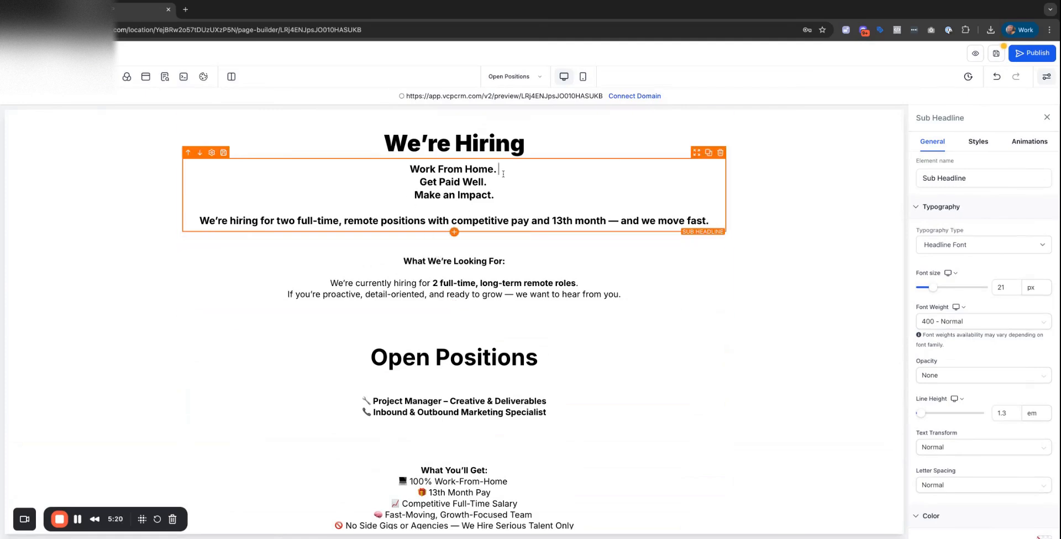
# Add blank lines after Work From Home. and Get Paid Well., and set the hiring sentence in Roboto.
pyautogui.press('Return')
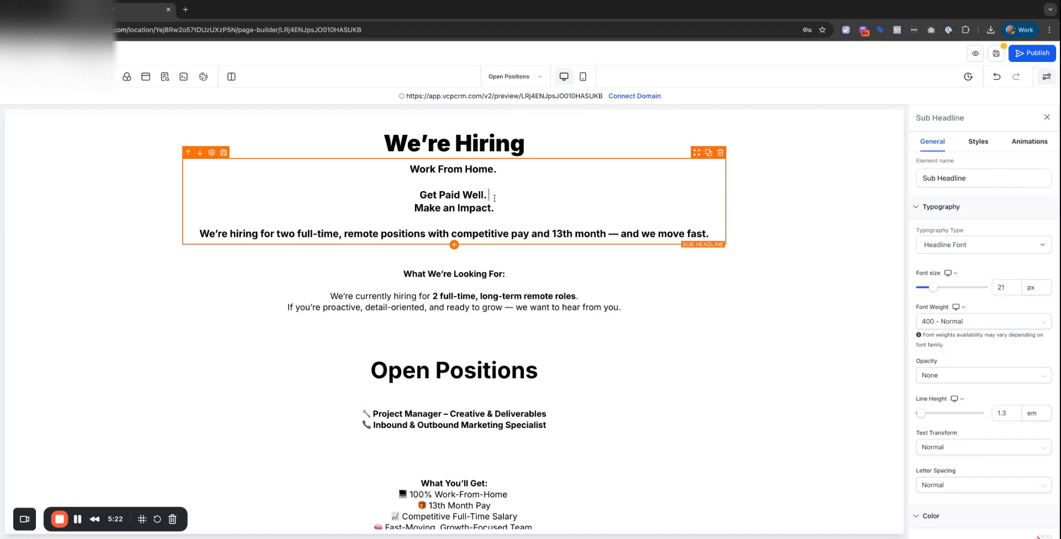
pyautogui.press('Return')
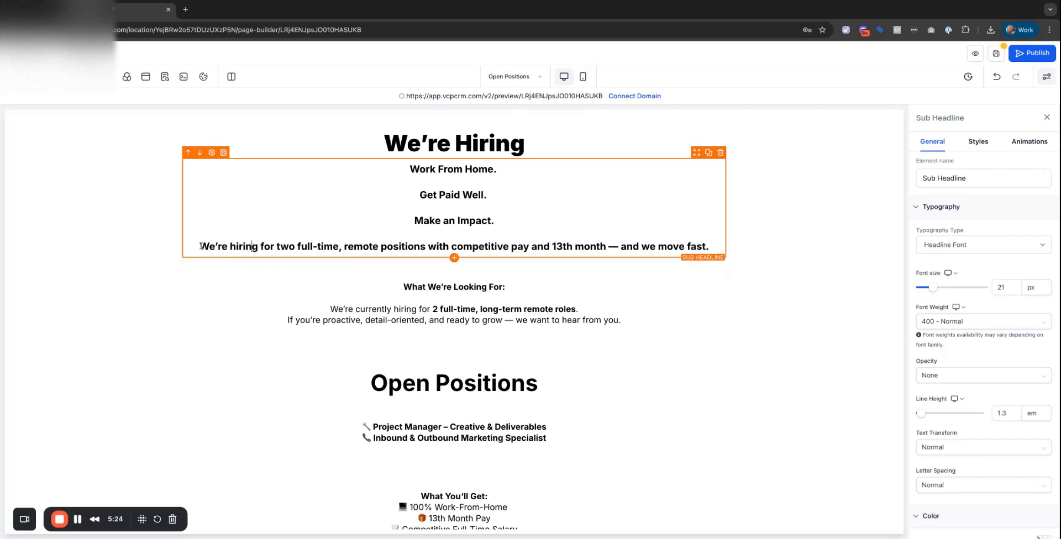
pyautogui.moveTo(201, 246); pyautogui.dragTo(709, 247)
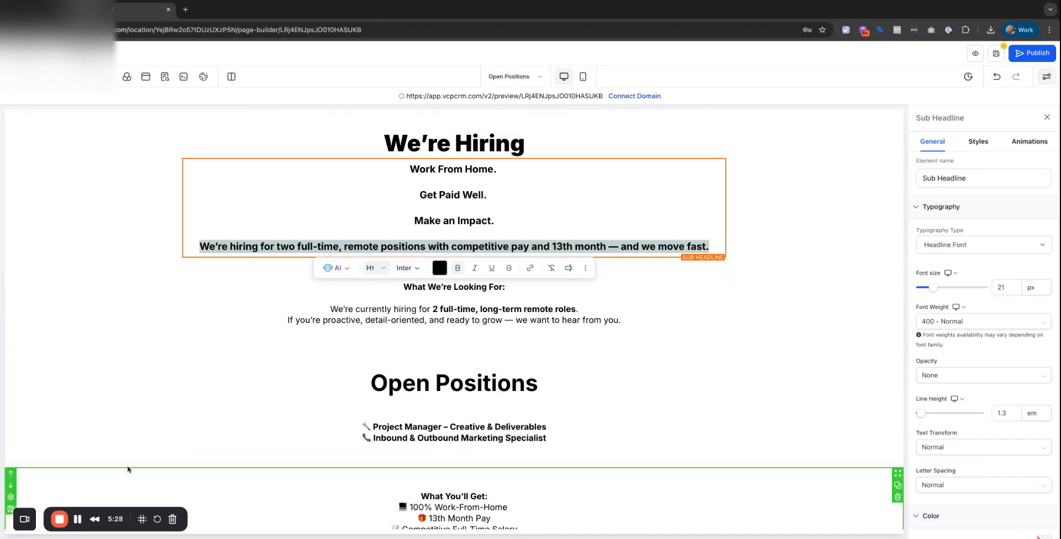
pyautogui.click(416, 268)
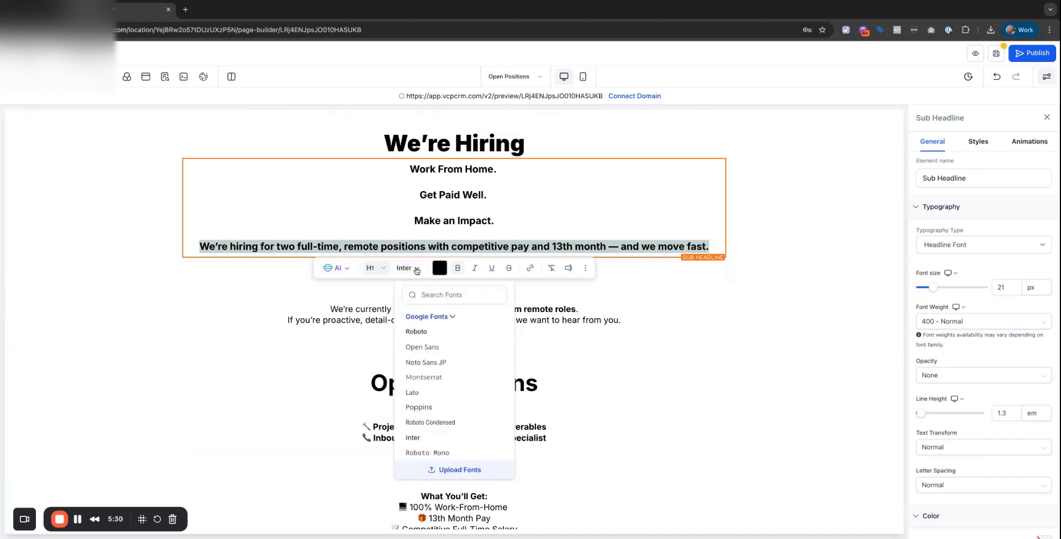
pyautogui.click(422, 332)
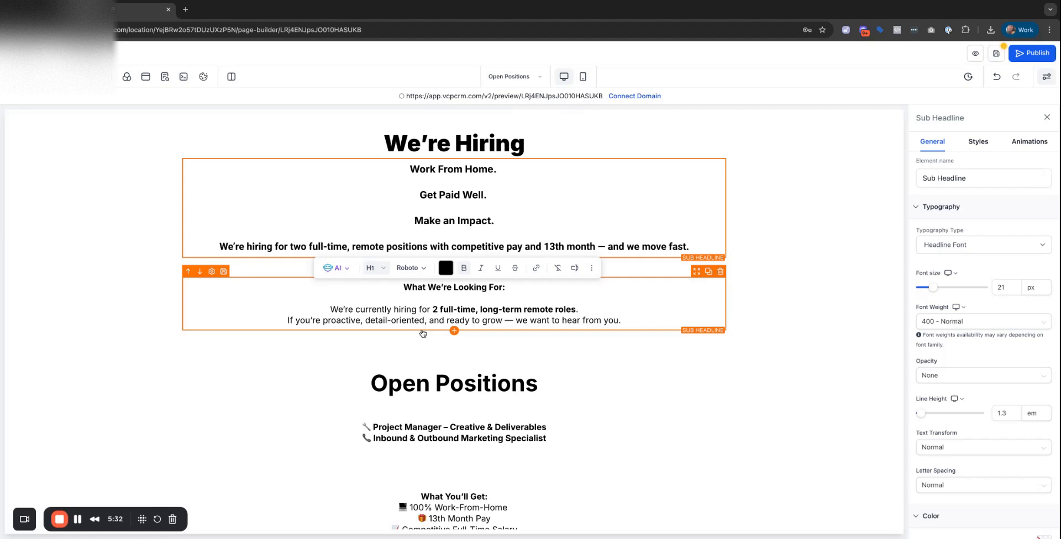
# Apply the Roboto font to the entire intro text under We're Hiring.
pyautogui.click(436, 243)
pyautogui.press('super+a')
pyautogui.click(410, 272)
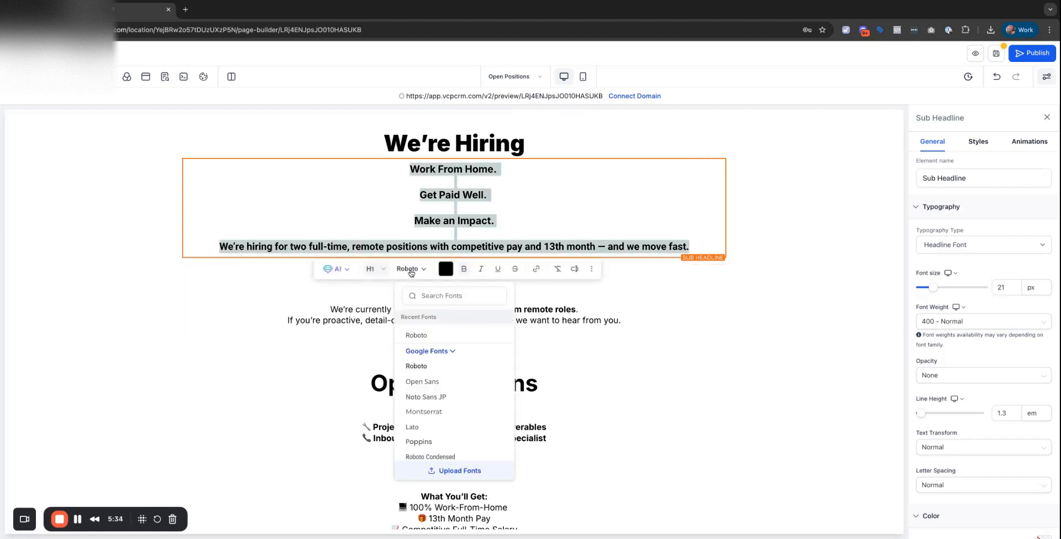
pyautogui.click(423, 337)
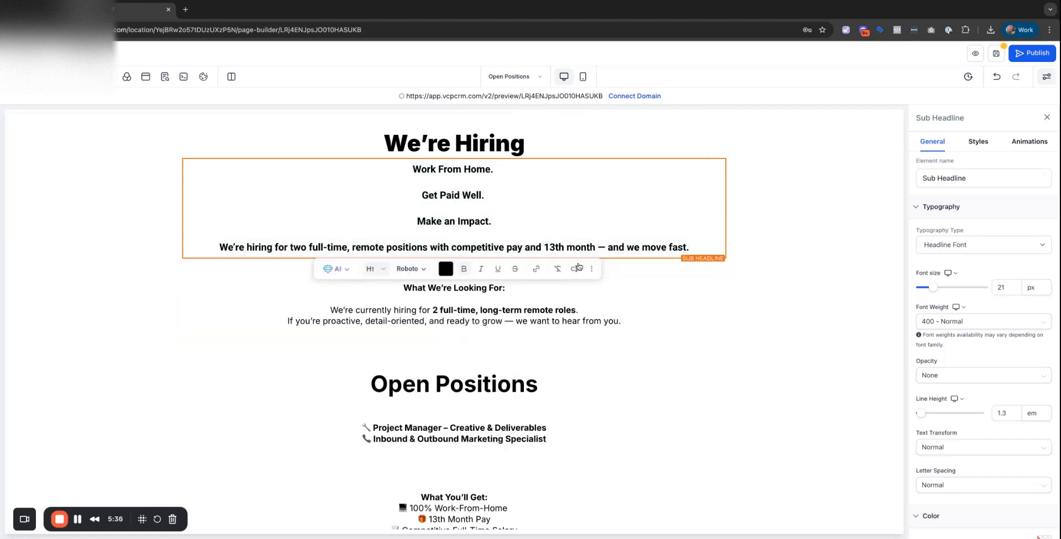
pyautogui.click(464, 148)
pyautogui.click(510, 235)
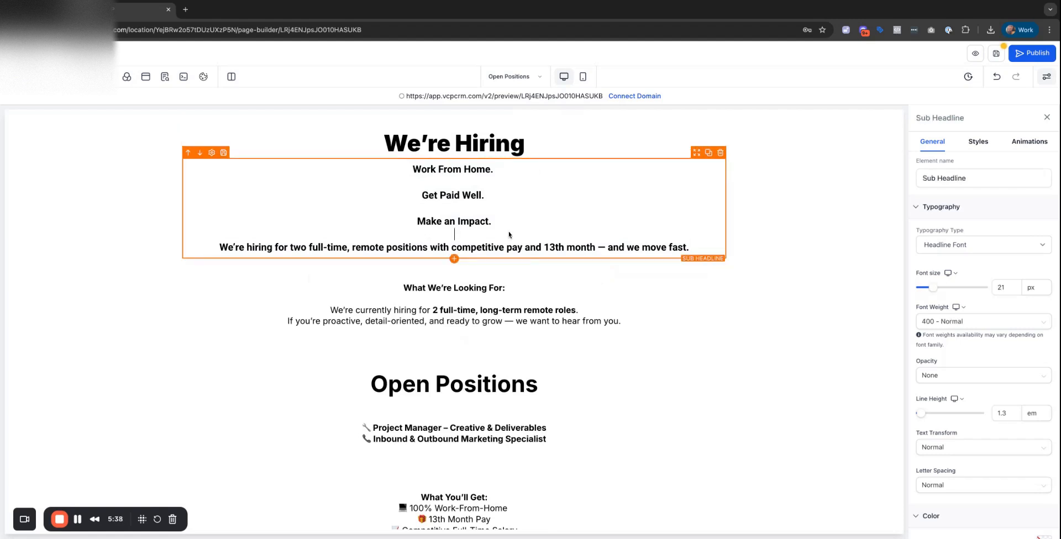
pyautogui.click(131, 119)
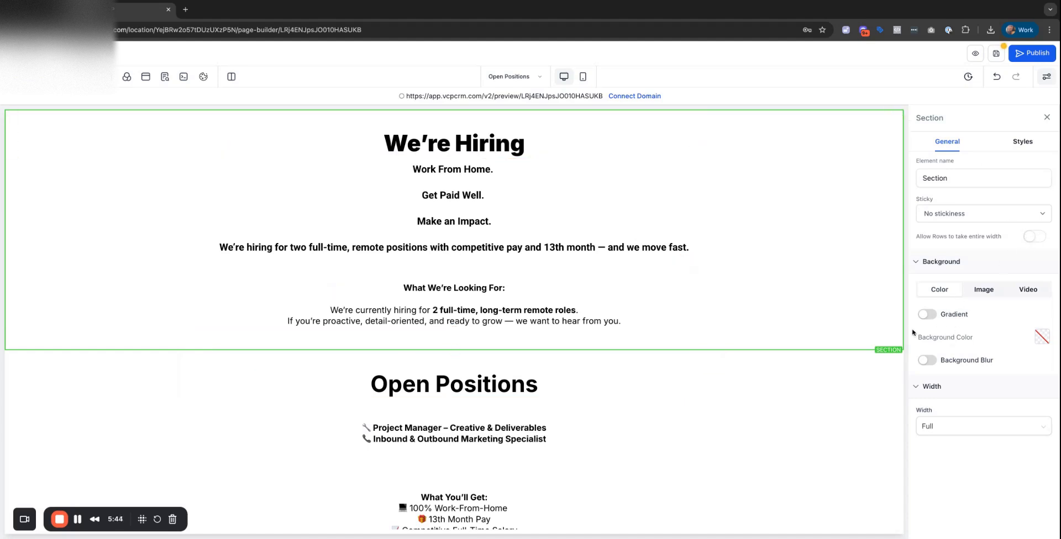
# Set the We're Hiring section's background colour to black.
pyautogui.click(928, 362)
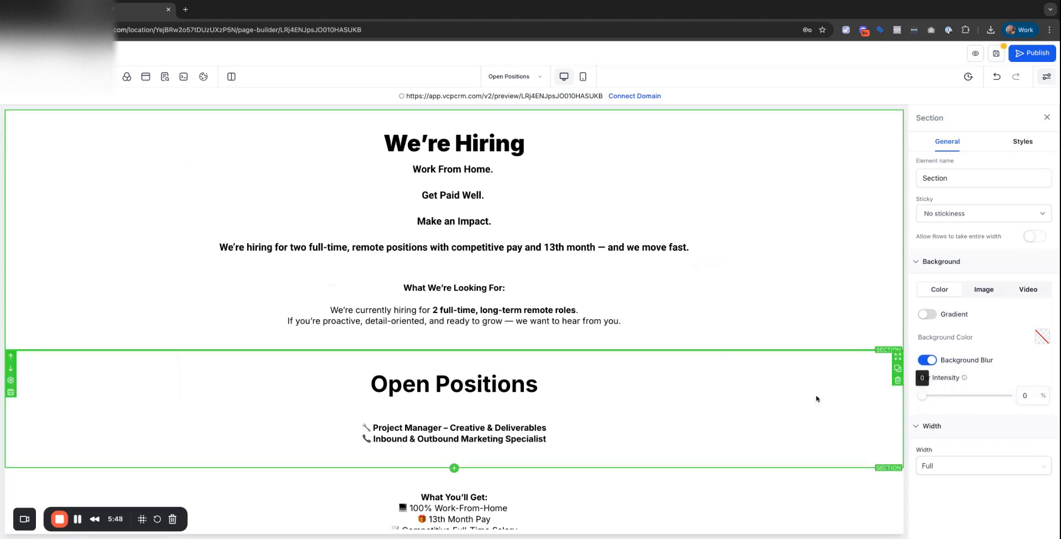
pyautogui.click(1041, 336)
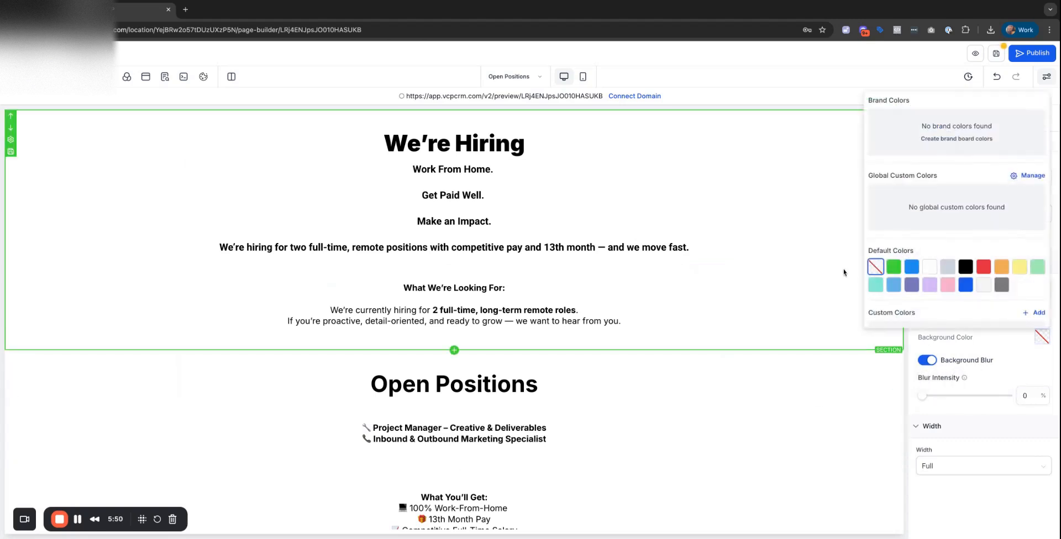
pyautogui.click(966, 268)
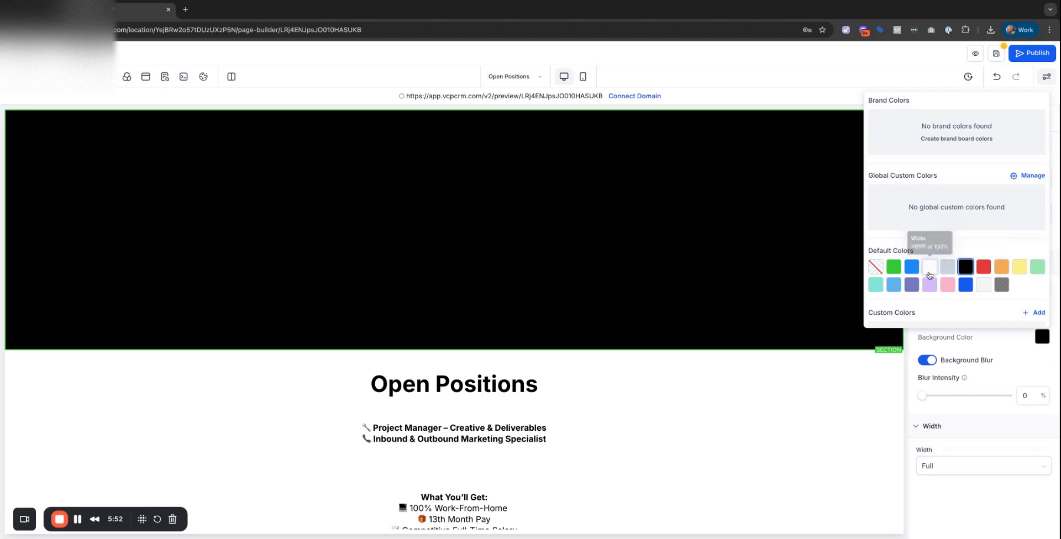
pyautogui.click(929, 266)
pyautogui.click(978, 270)
pyautogui.click(965, 267)
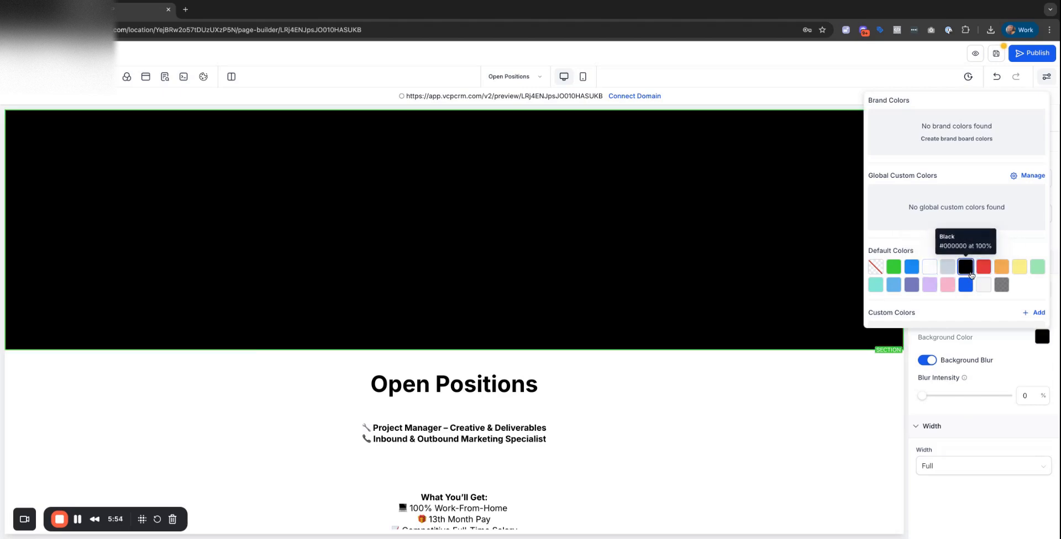
pyautogui.click(972, 337)
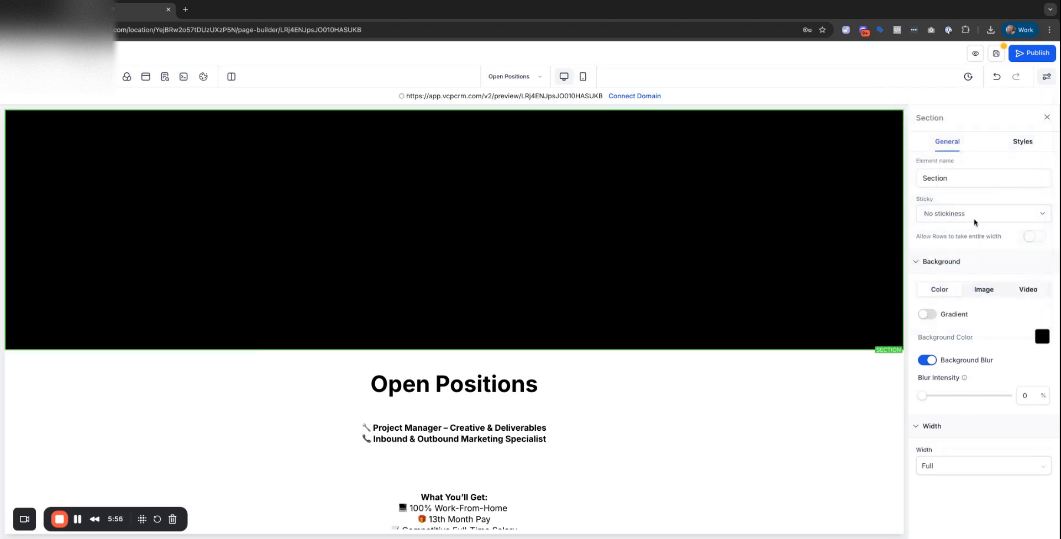
pyautogui.click(1022, 144)
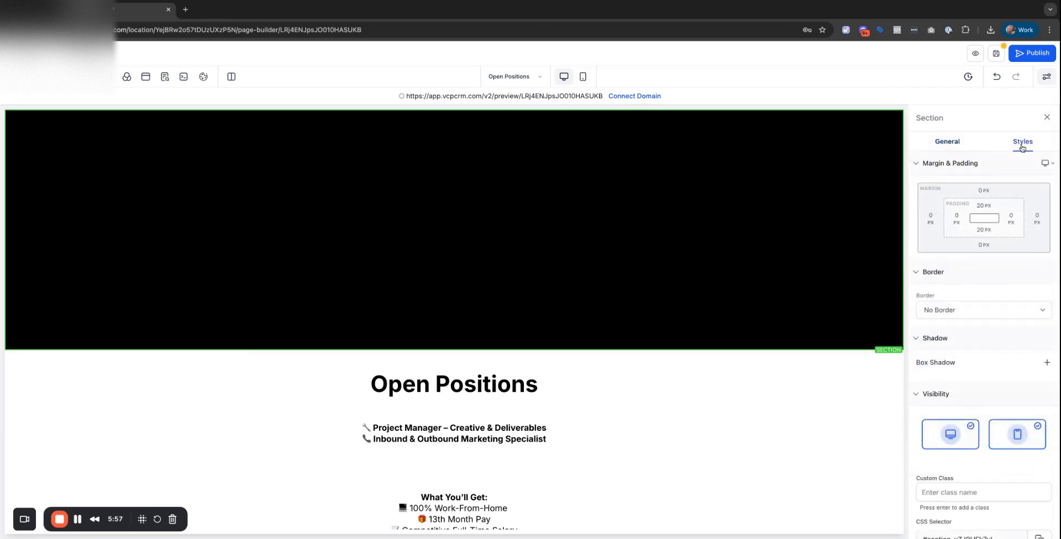
pyautogui.click(939, 146)
# Make the hero intro sub-headline text white.
pyautogui.click(372, 216)
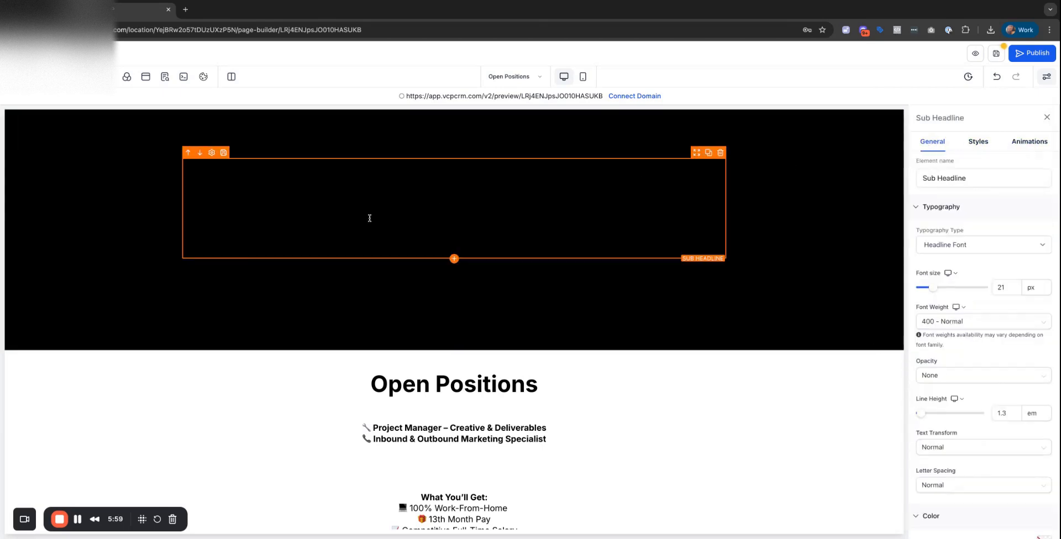
pyautogui.click(972, 147)
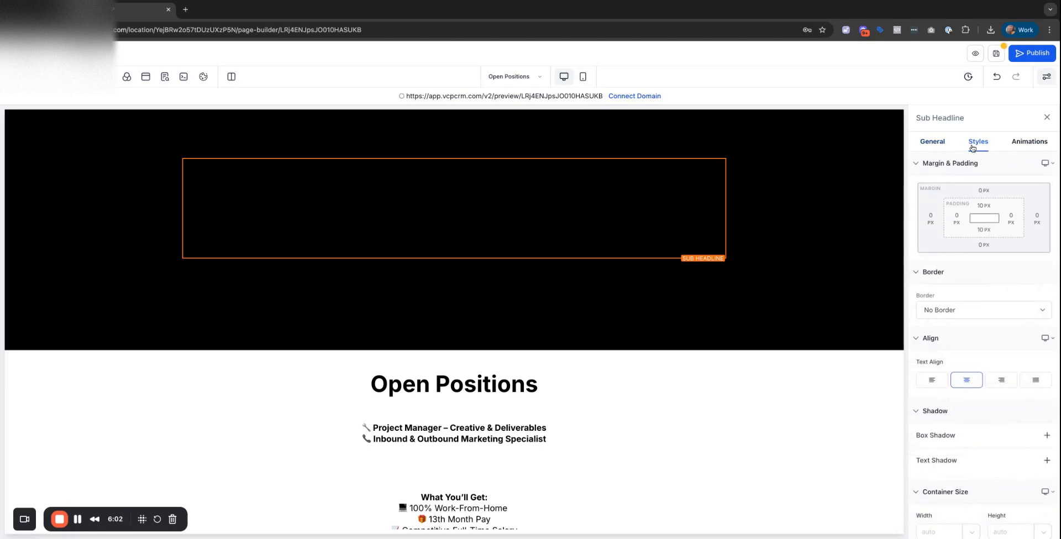
pyautogui.click(932, 142)
pyautogui.scroll(-3, 959, 259)
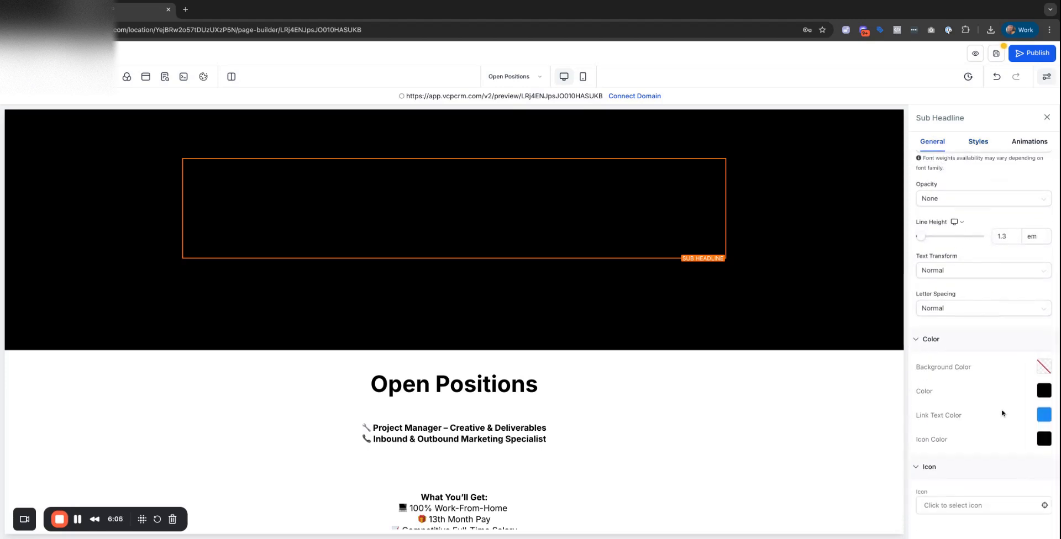
pyautogui.click(1043, 392)
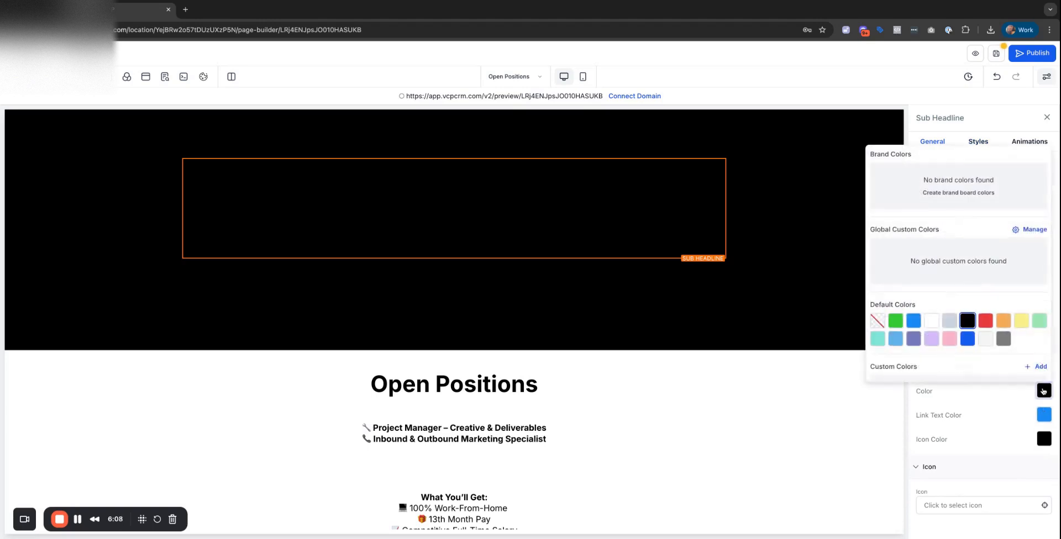
pyautogui.click(931, 321)
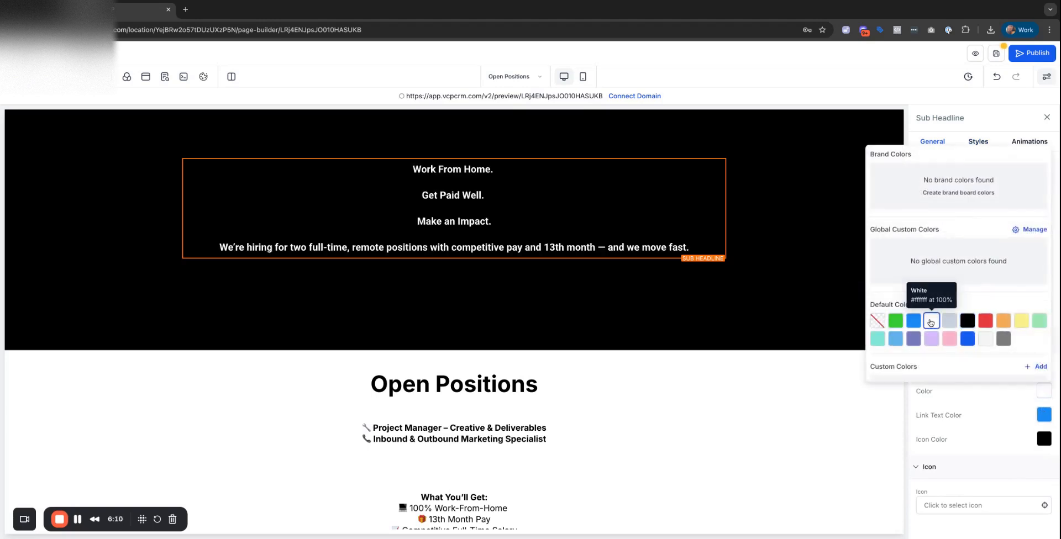
# Make the What We're Looking For text and the We're Hiring headline white.
pyautogui.click(391, 305)
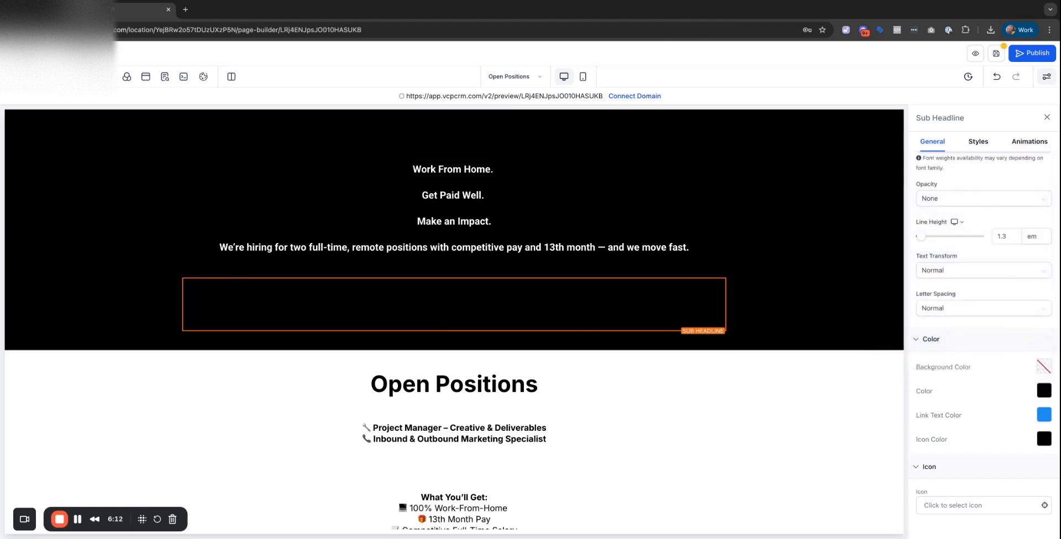
pyautogui.click(1044, 390)
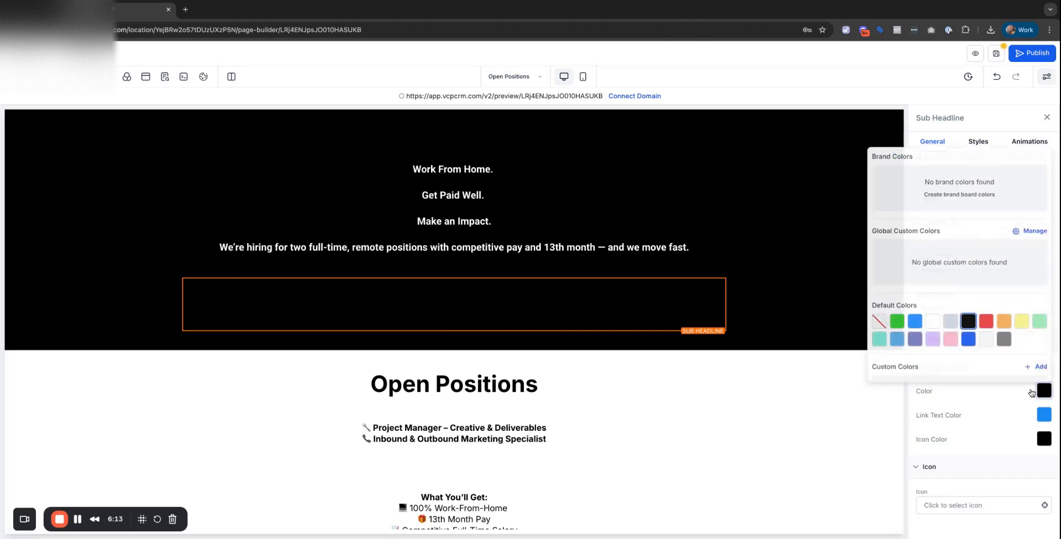
pyautogui.click(931, 321)
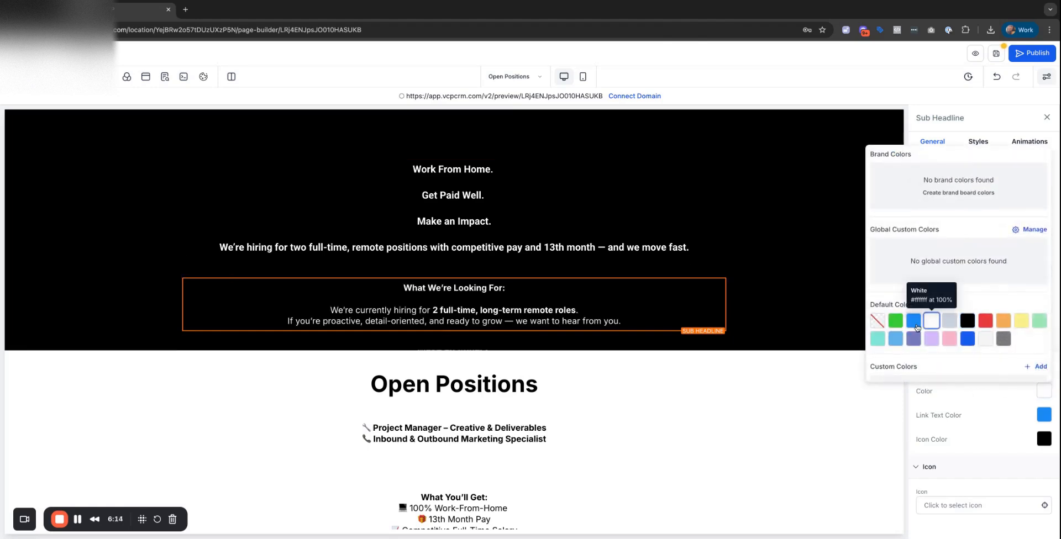
pyautogui.click(1043, 390)
pyautogui.click(932, 321)
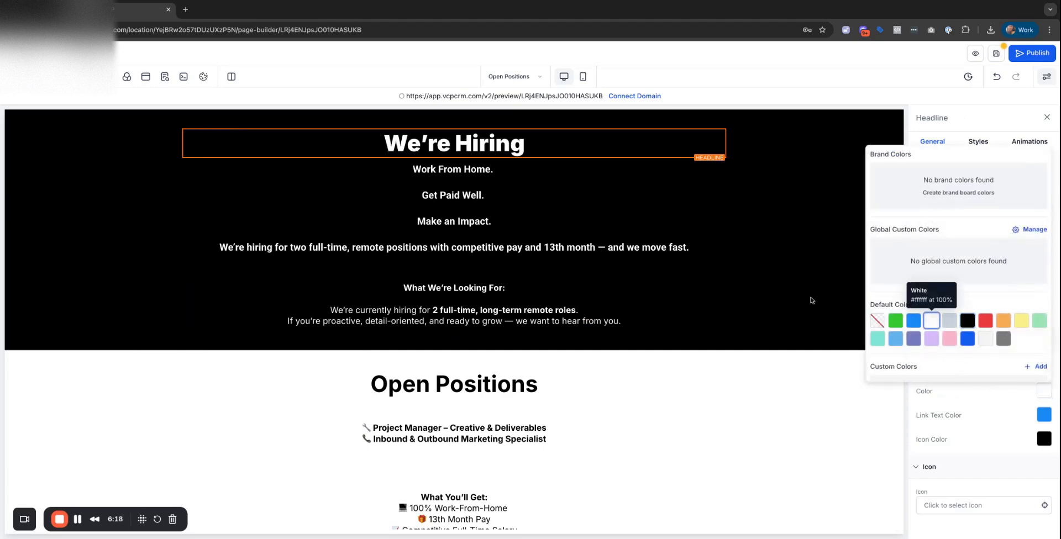
pyautogui.click(624, 388)
pyautogui.click(787, 396)
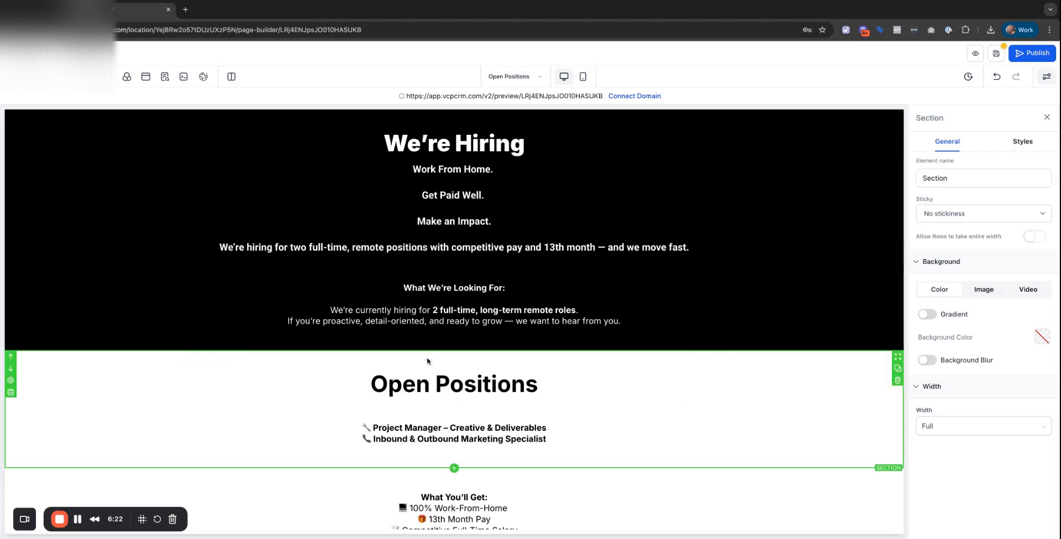
# Give the Open Positions section a light grey Smoke background.
pyautogui.click(384, 385)
pyautogui.scroll(-3, 280, 386)
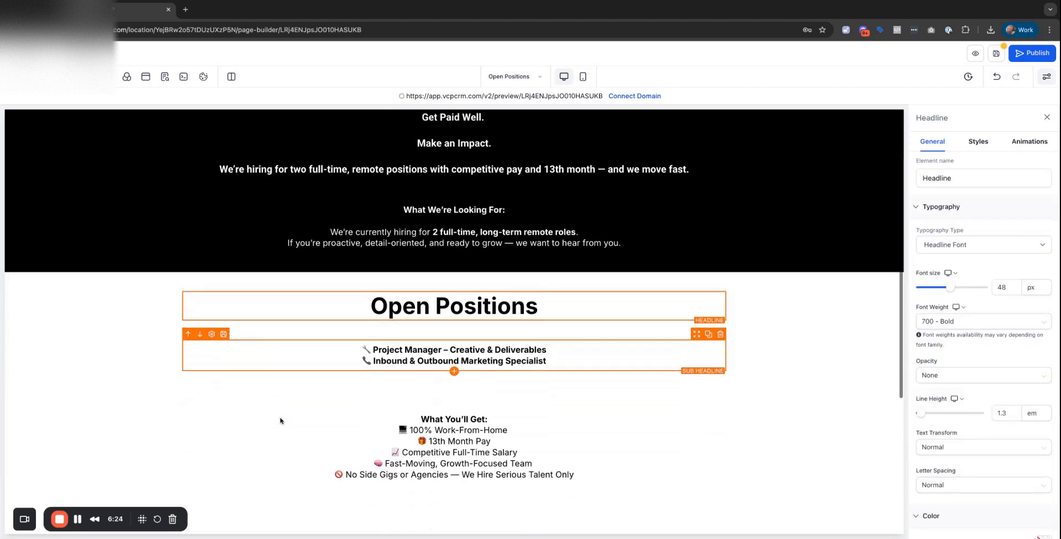
pyautogui.click(105, 227)
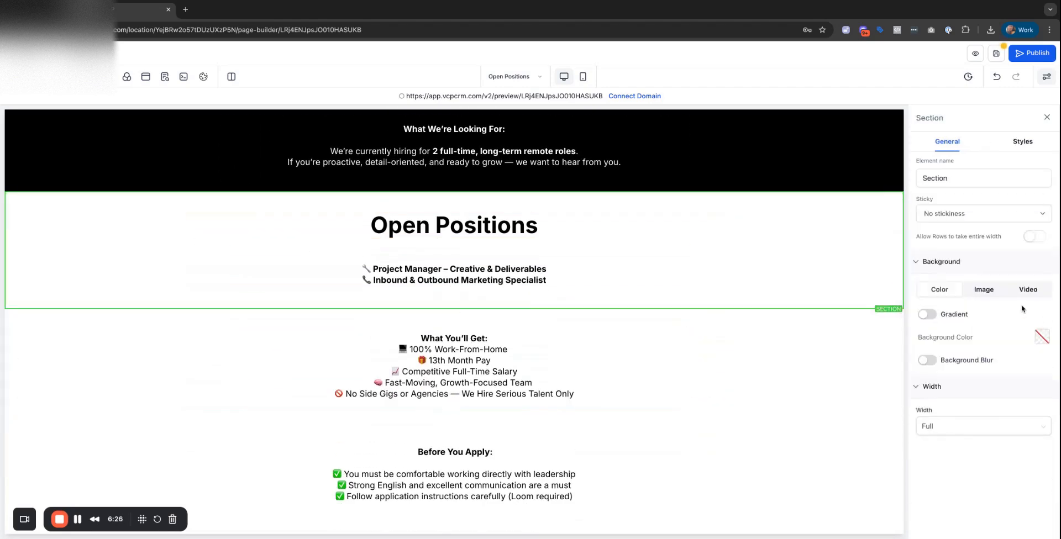
pyautogui.click(926, 360)
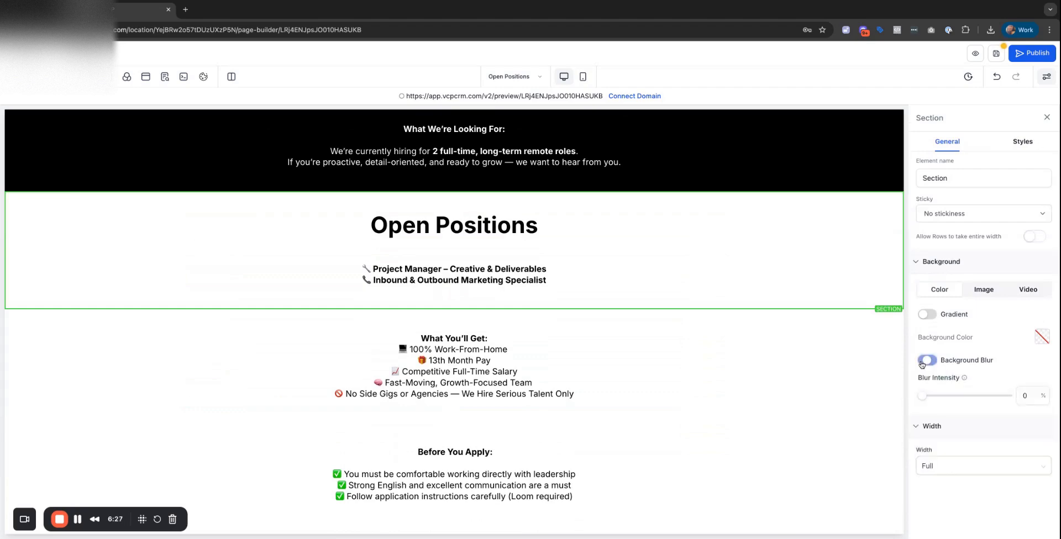
pyautogui.click(1039, 337)
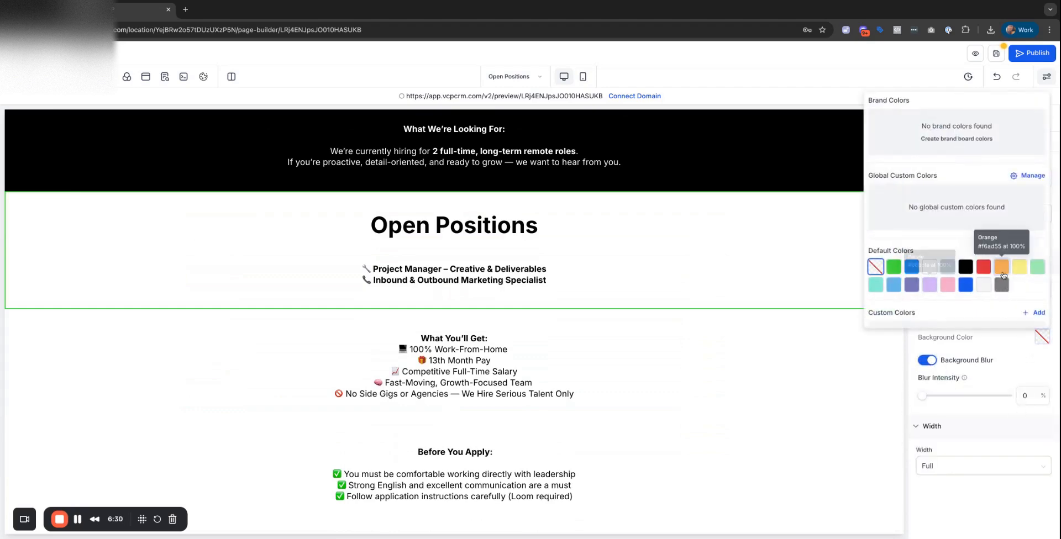
pyautogui.click(984, 285)
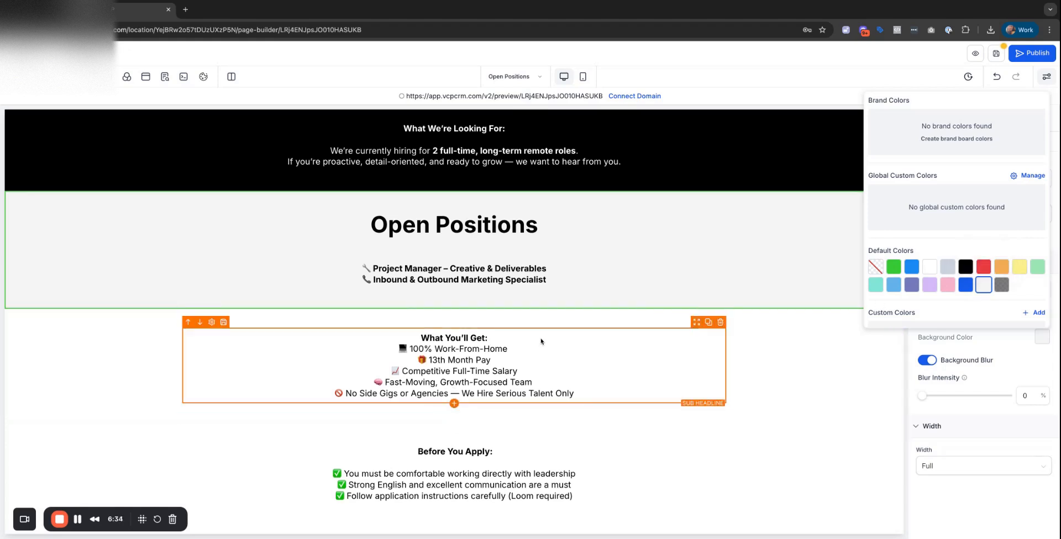
# Move What You'll Get and Before You Apply into Open Positions, then delete the empty section.
pyautogui.moveTo(696, 322); pyautogui.dragTo(680, 295)
pyautogui.scroll(-2, 647, 381)
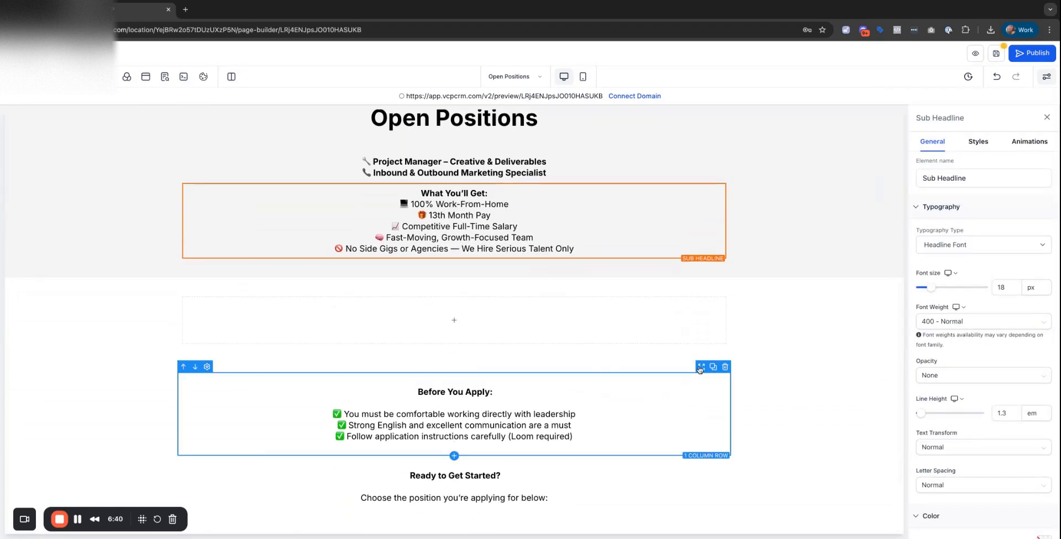
pyautogui.moveTo(698, 367); pyautogui.dragTo(656, 264)
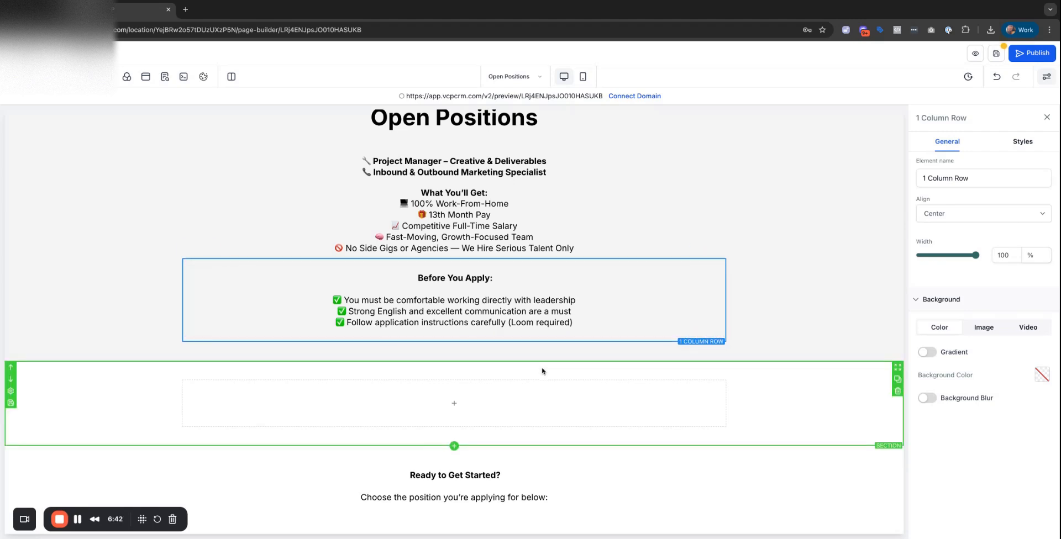
pyautogui.scroll(-2, 487, 396)
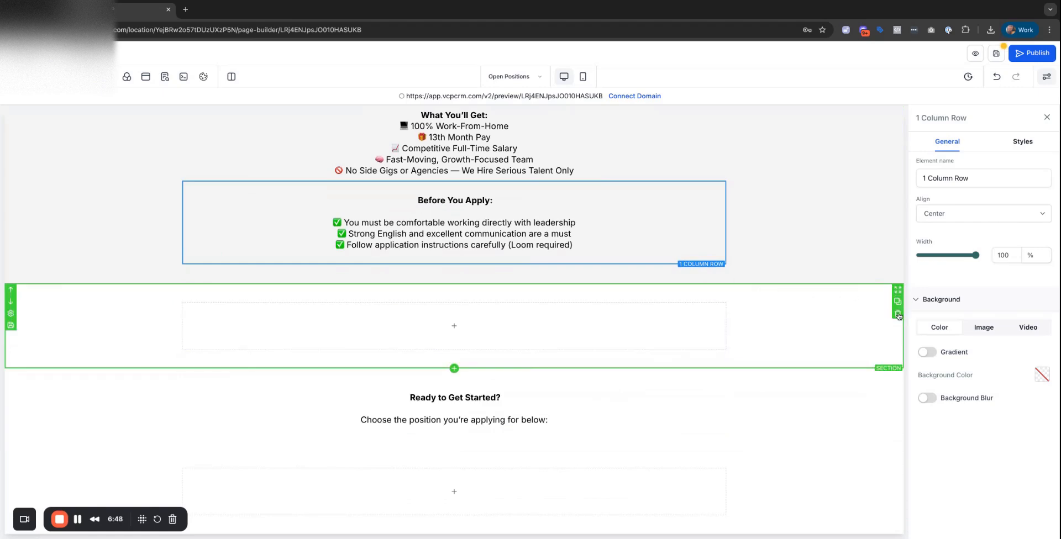
pyautogui.click(897, 313)
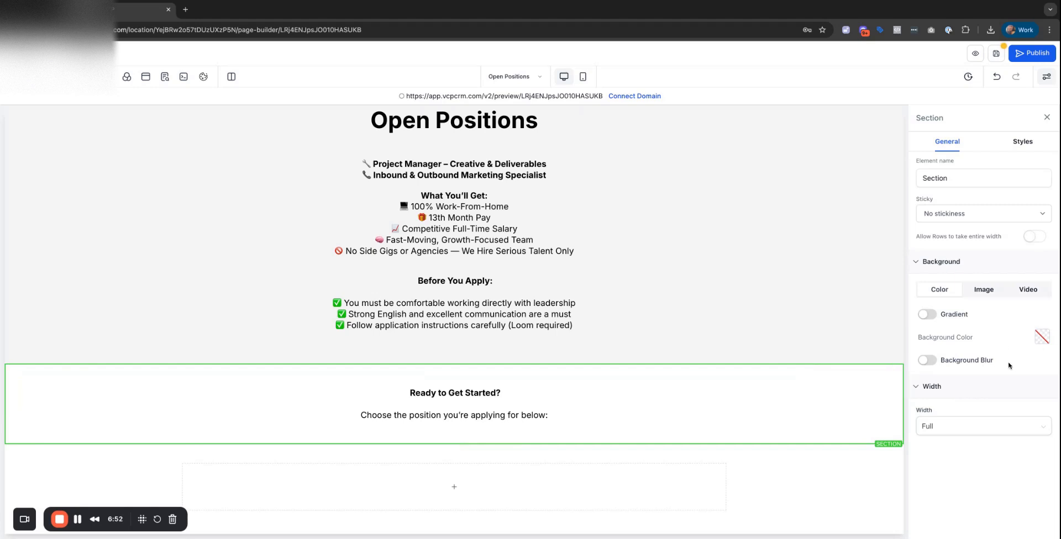
# Make the Ready to Get Started? section background black.
pyautogui.click(928, 361)
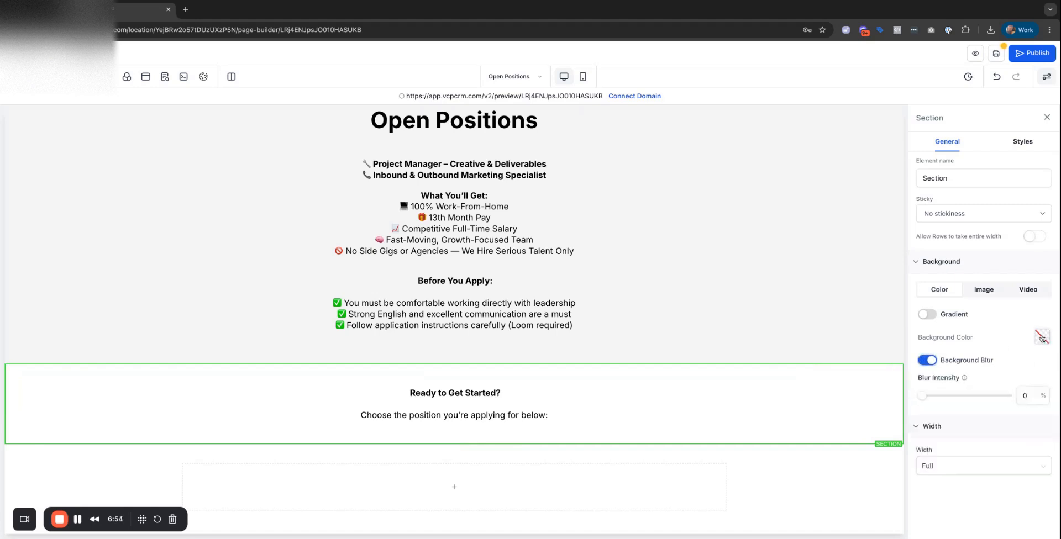
pyautogui.click(1041, 337)
pyautogui.click(965, 266)
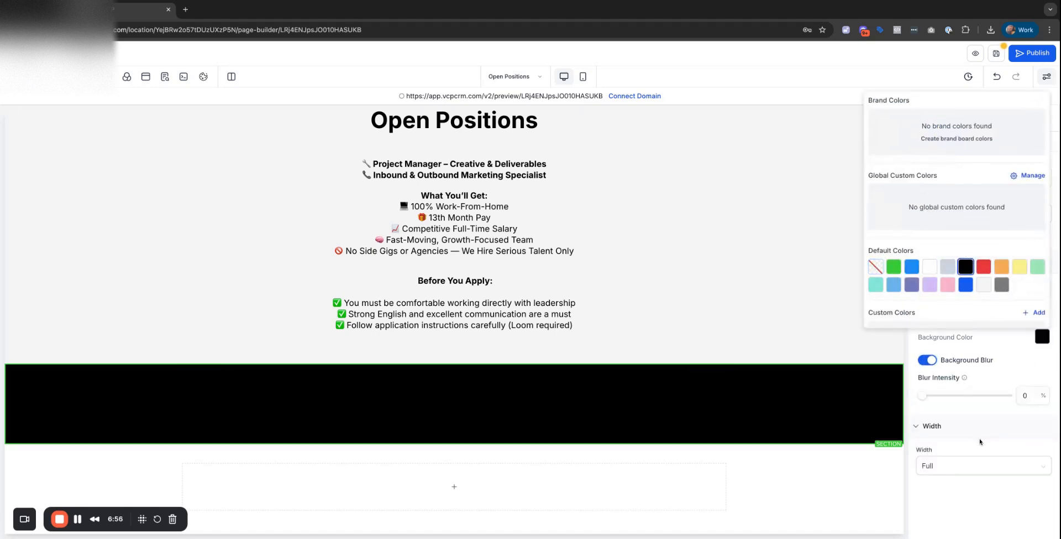
# Select the sub-headline inside the black section and show its style settings.
pyautogui.click(577, 428)
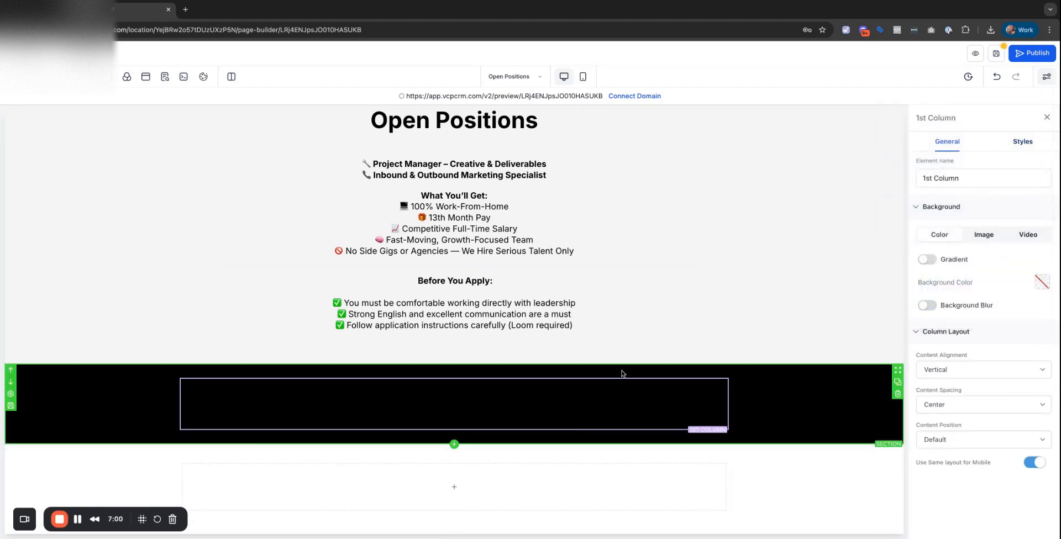
pyautogui.click(447, 412)
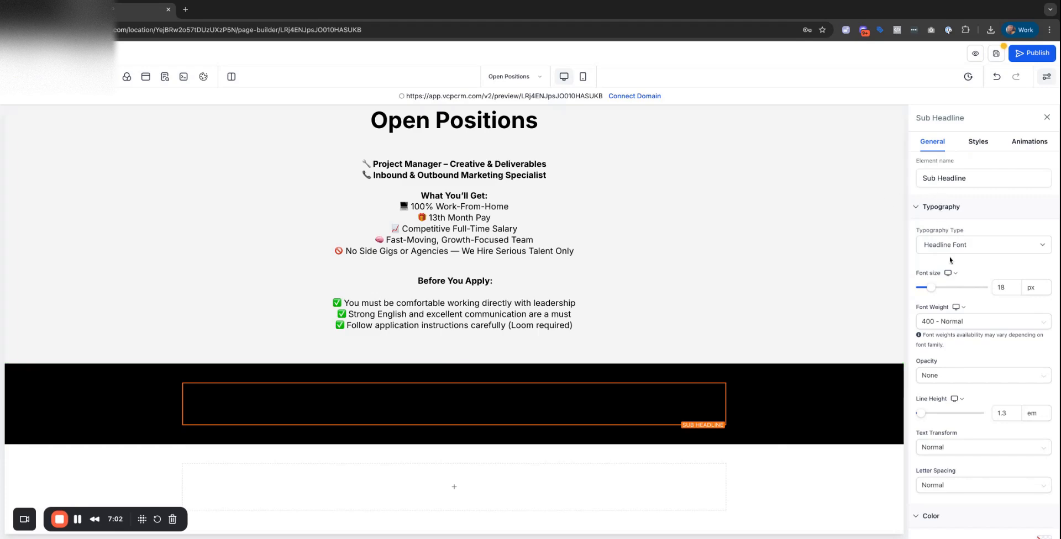
pyautogui.click(975, 140)
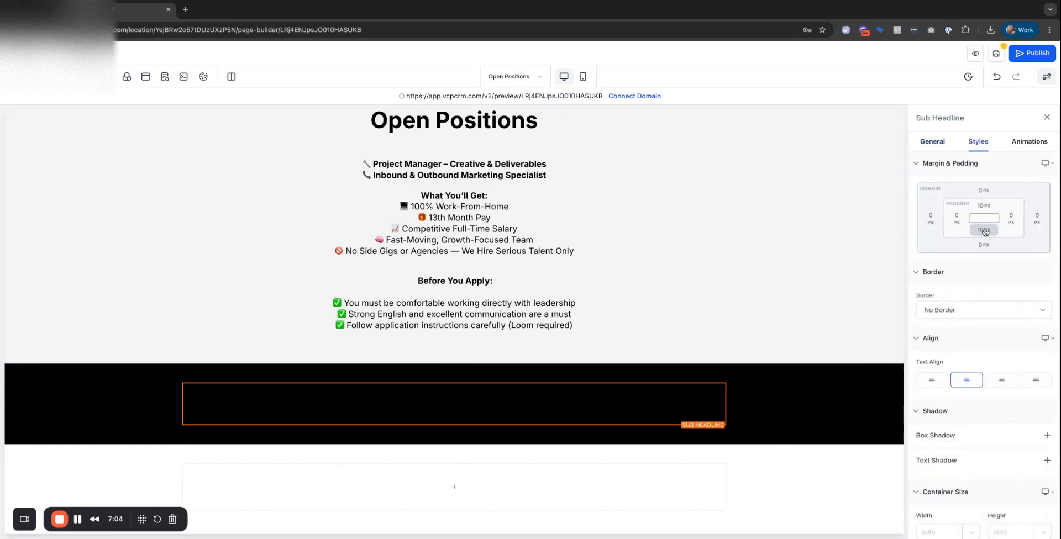
# Change the black section's sub-headline text colour to white.
pyautogui.click(932, 143)
pyautogui.scroll(-4, 986, 330)
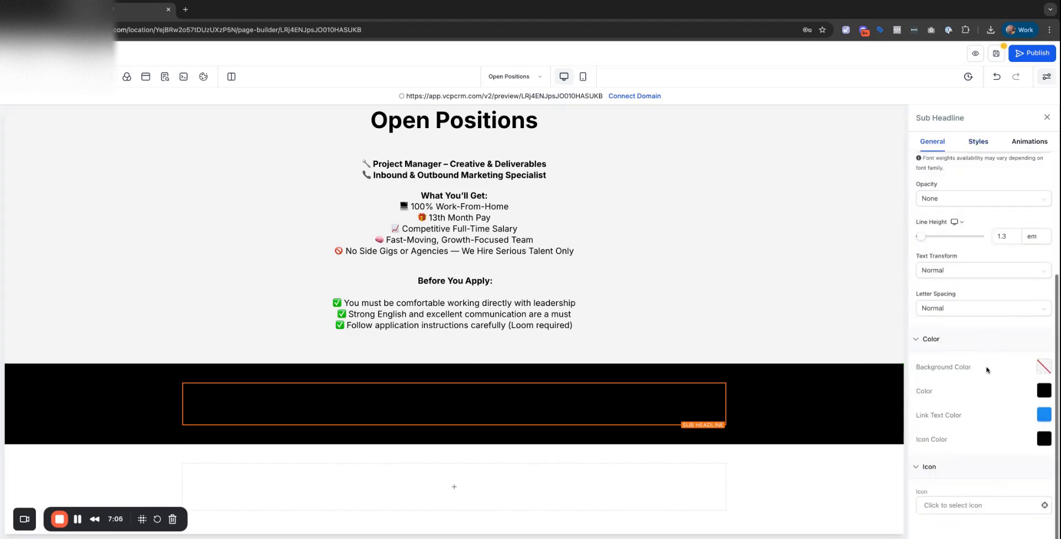
pyautogui.click(1043, 391)
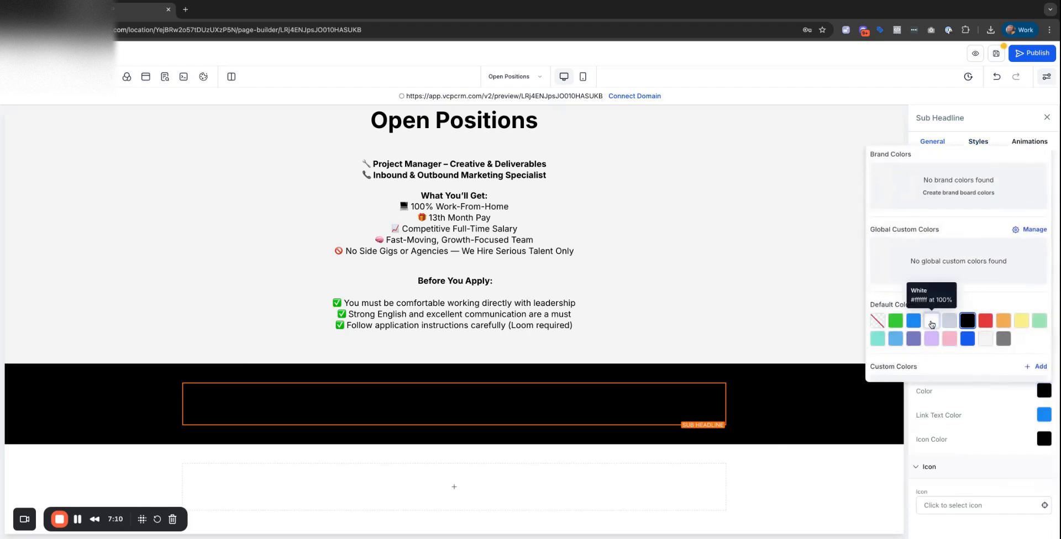
pyautogui.click(931, 320)
pyautogui.scroll(5, 578, 277)
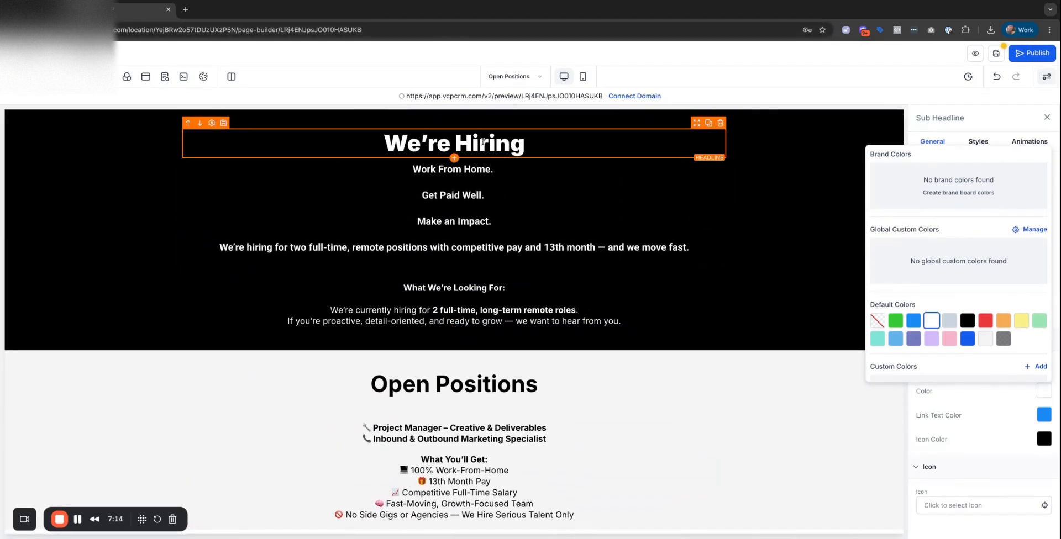
# Try a different line height on the We're Hiring headline, then undo it back to 1.3 em.
pyautogui.click(482, 142)
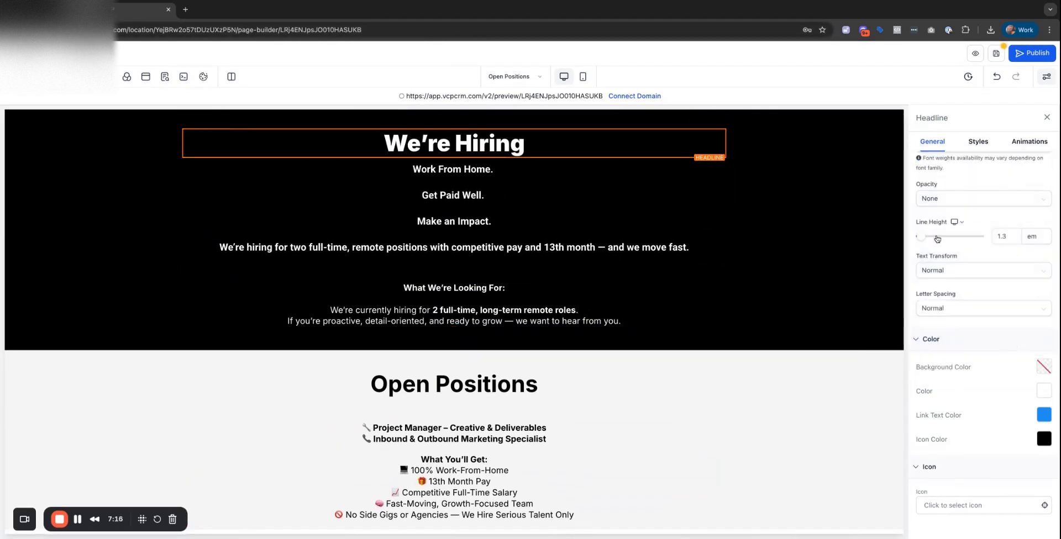
pyautogui.moveTo(921, 236); pyautogui.dragTo(921, 237)
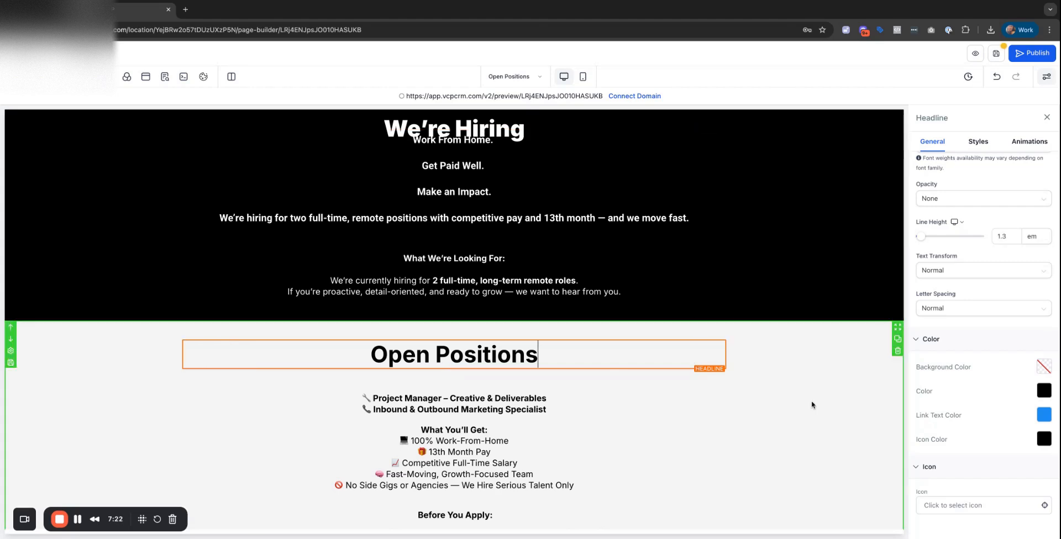
pyautogui.click(828, 406)
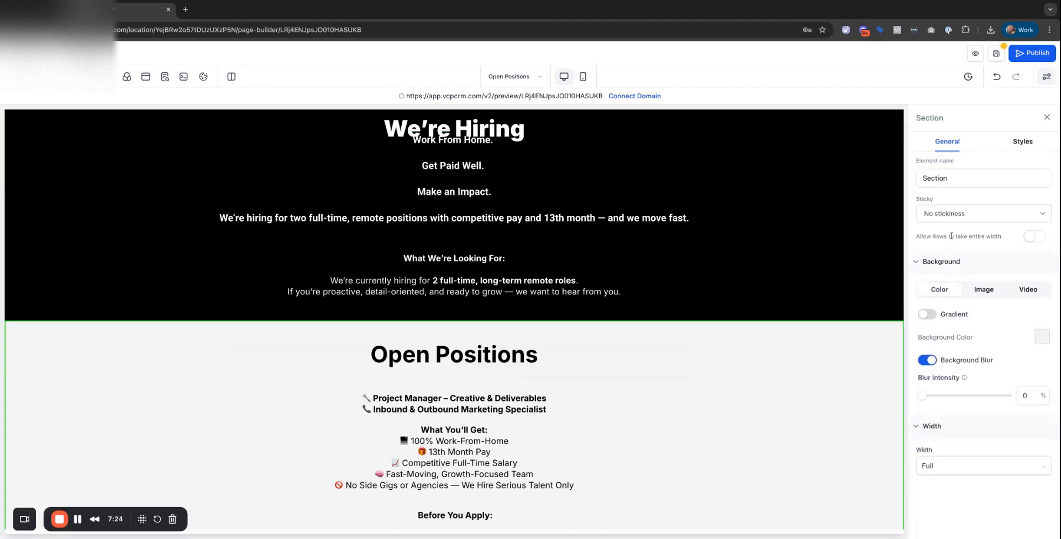
pyautogui.click(997, 79)
# Make the We're Hiring headline uppercase with 3px letter spacing.
pyautogui.click(490, 131)
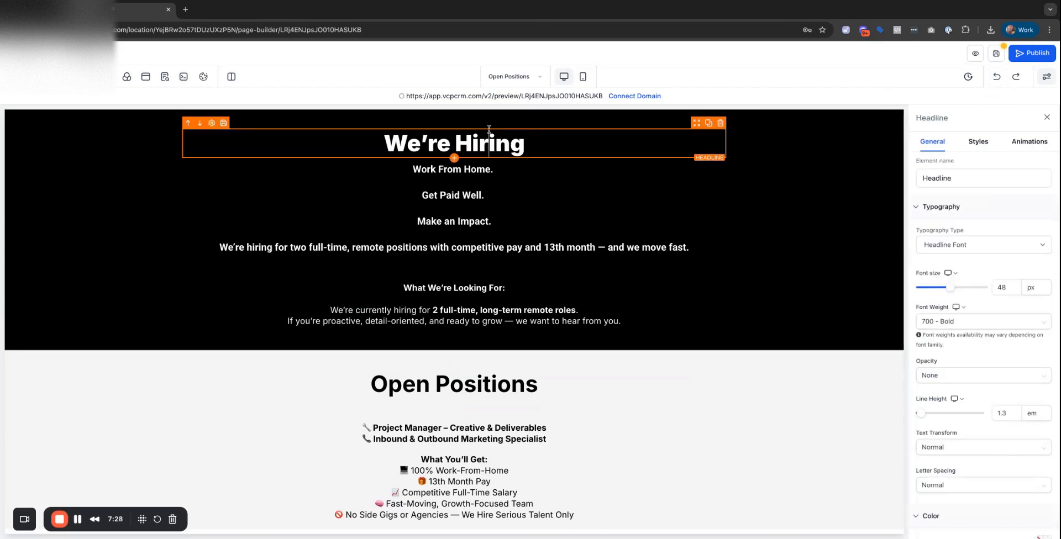
pyautogui.scroll(-3, 1001, 407)
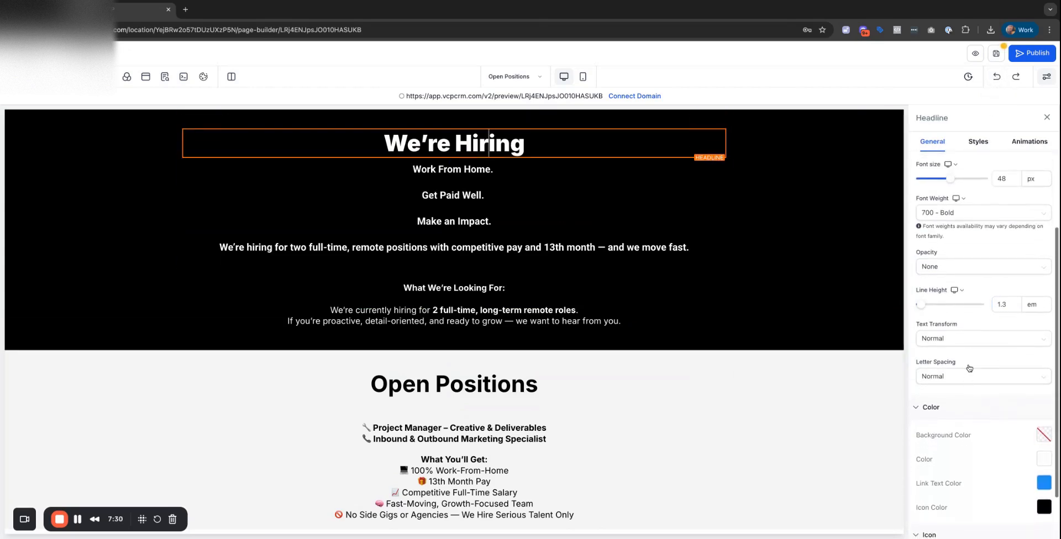
pyautogui.click(956, 343)
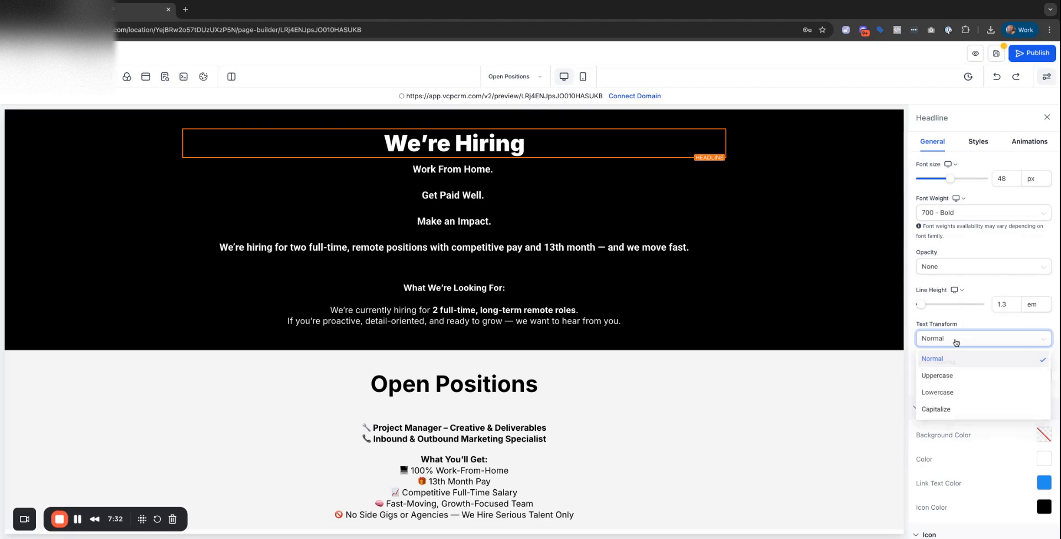
pyautogui.click(955, 341)
pyautogui.click(955, 341)
pyautogui.click(948, 375)
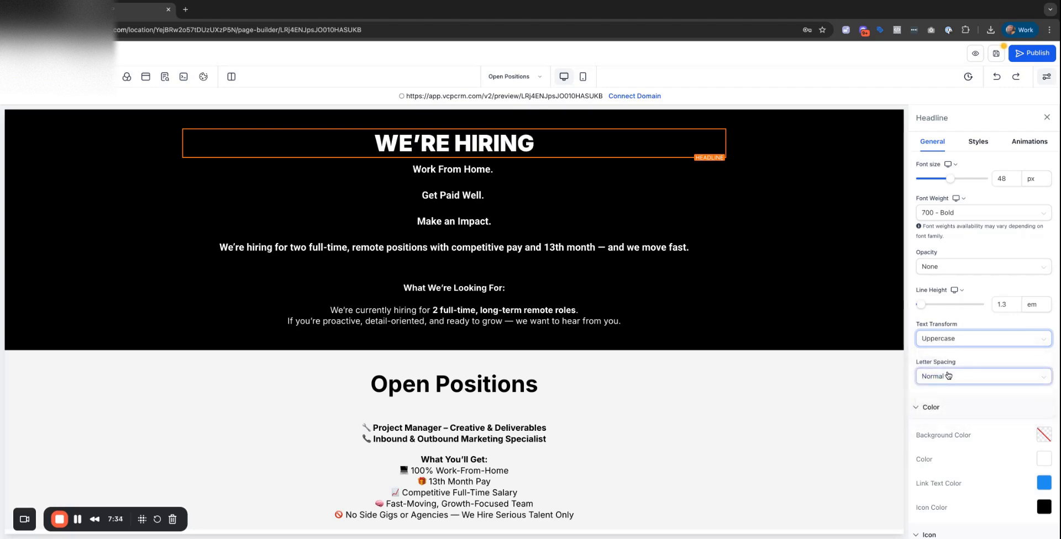
pyautogui.click(974, 376)
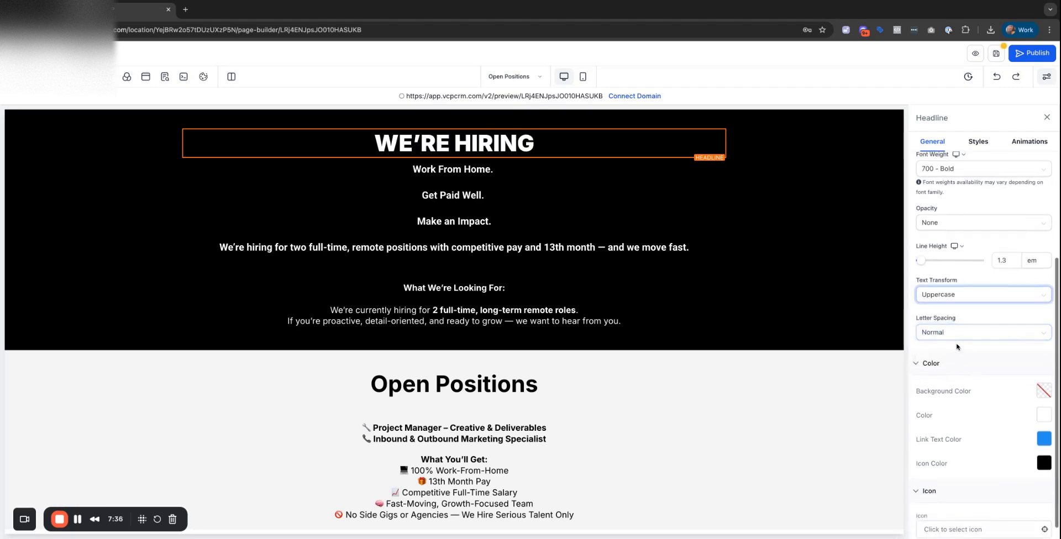
pyautogui.click(940, 387)
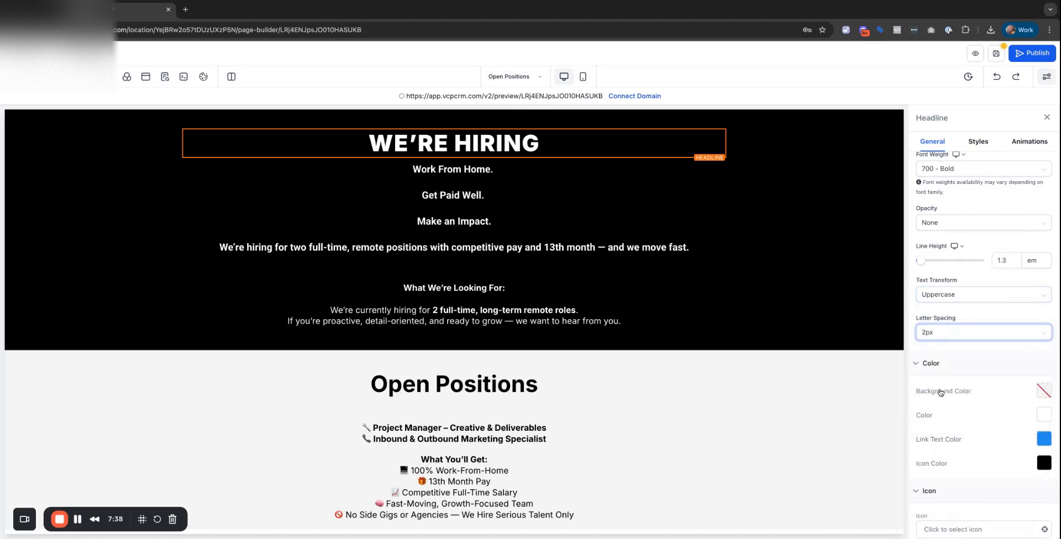
pyautogui.click(953, 334)
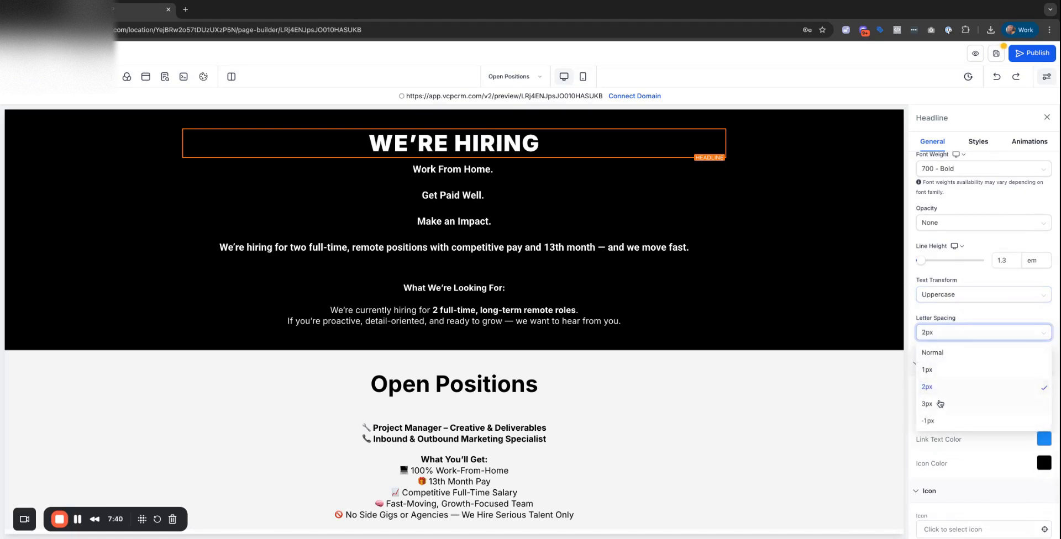
pyautogui.click(940, 404)
# Enlarge the WE'RE HIRING headline font size to 68 px.
pyautogui.scroll(-1, 939, 375)
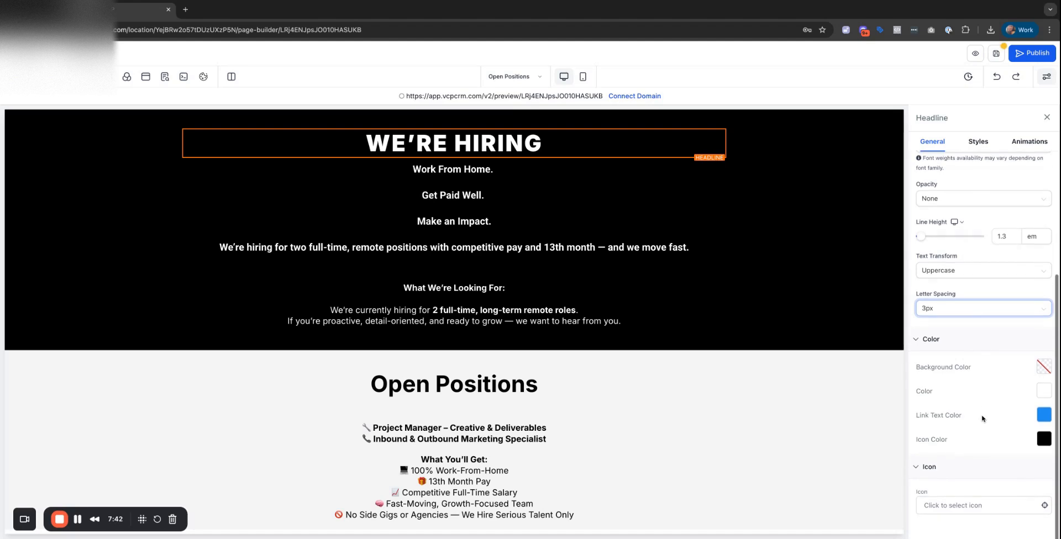
pyautogui.scroll(3, 939, 359)
pyautogui.scroll(2, 982, 418)
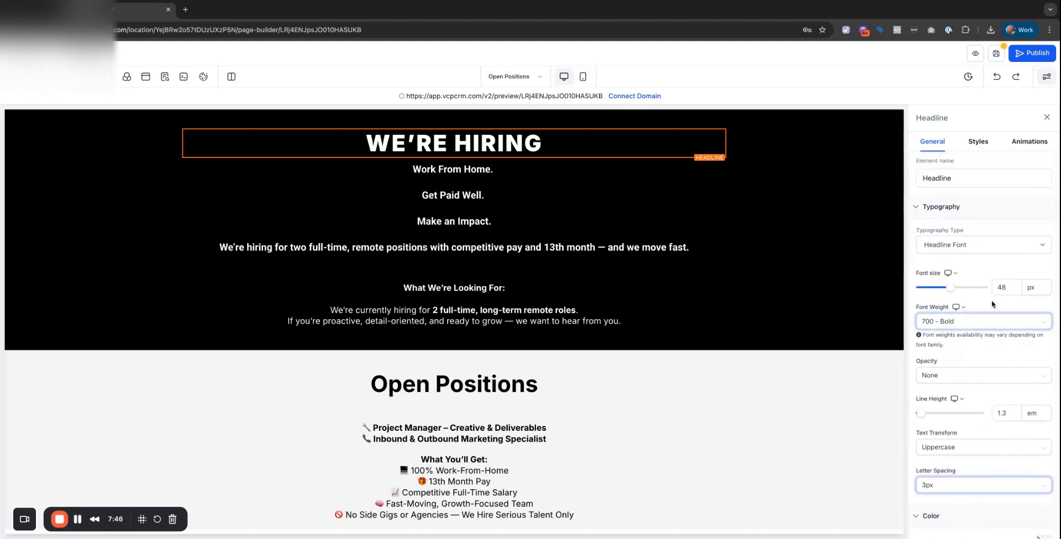
pyautogui.click(1003, 287)
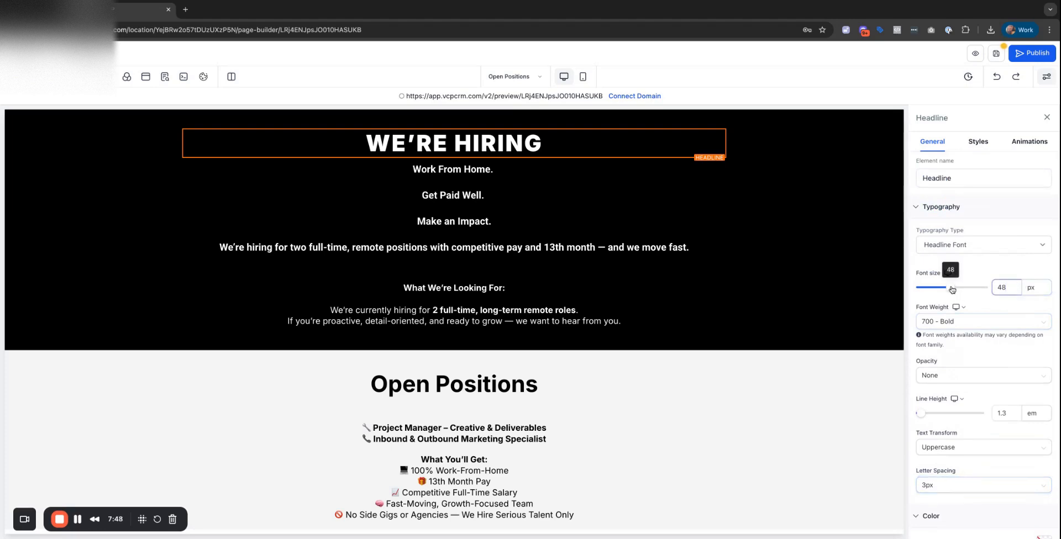
pyautogui.click(951, 288)
pyautogui.moveTo(952, 290); pyautogui.dragTo(962, 287)
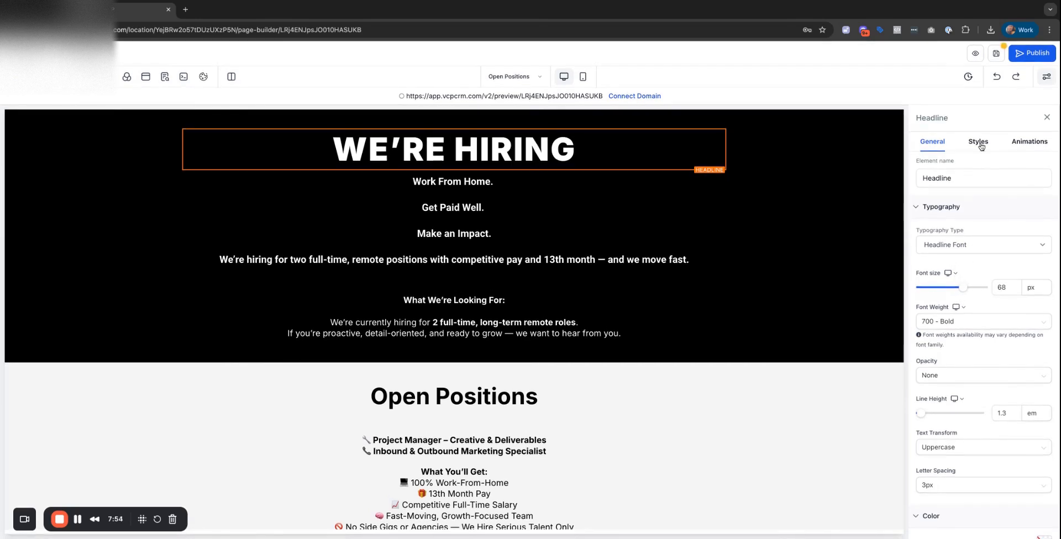
# Apply a Fade Up entrance animation to the WE'RE HIRING headline.
pyautogui.click(981, 146)
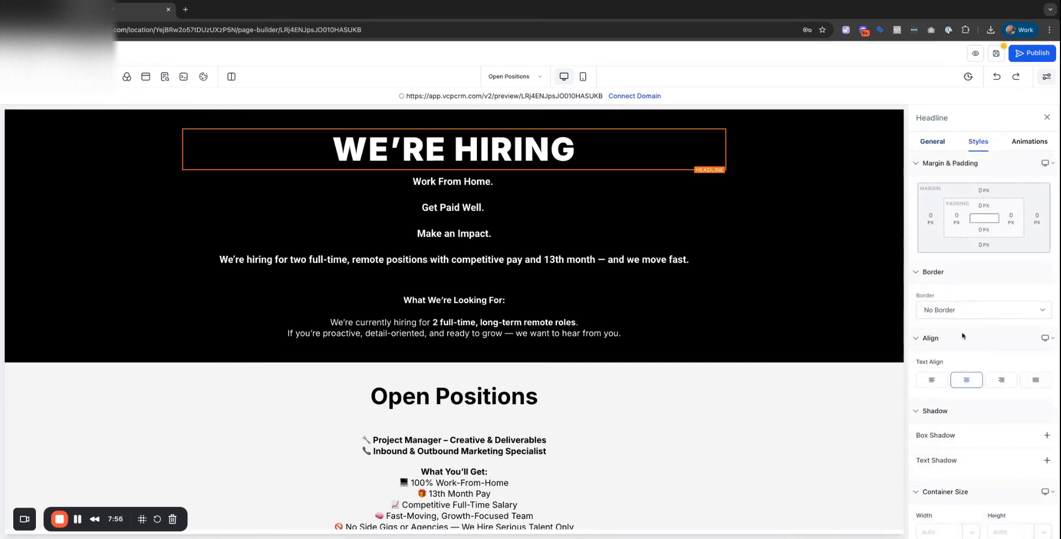
pyautogui.scroll(-5, 973, 354)
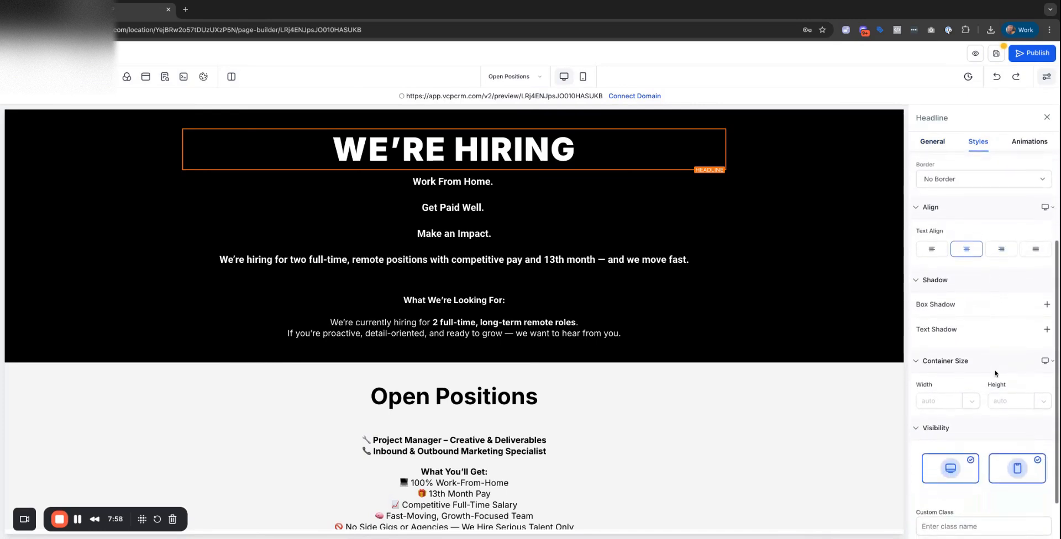
pyautogui.click(1027, 144)
pyautogui.click(975, 182)
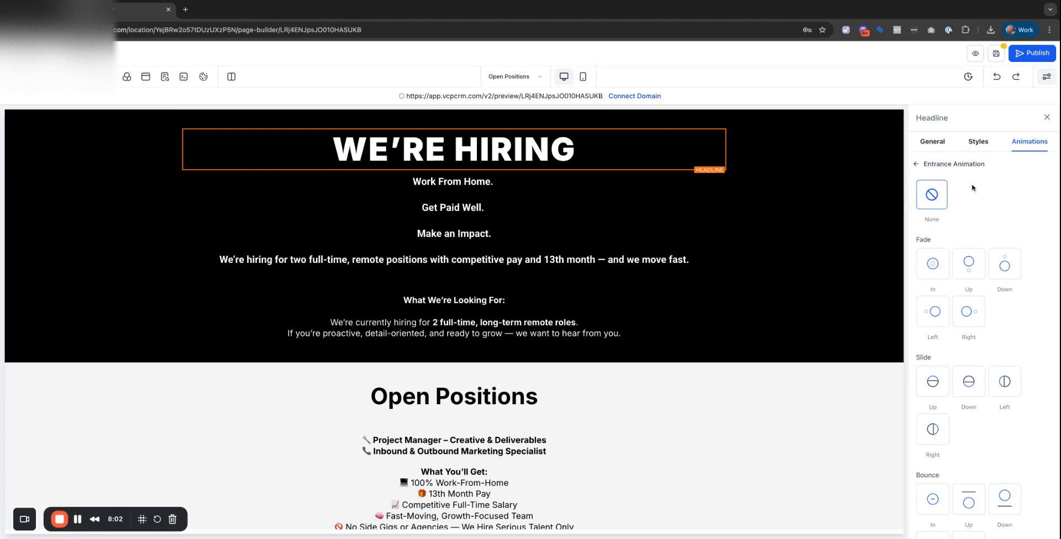
pyautogui.click(931, 257)
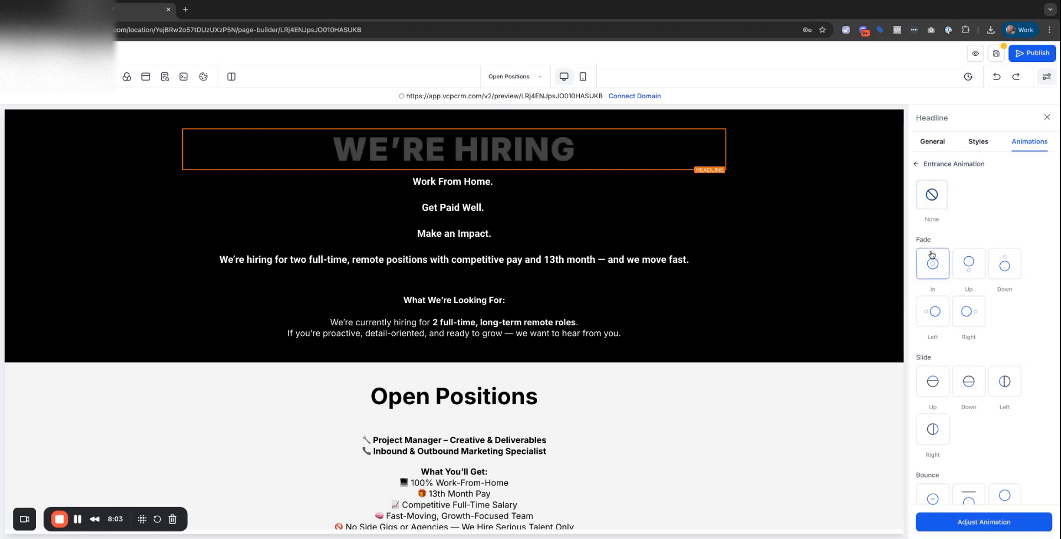
pyautogui.click(961, 270)
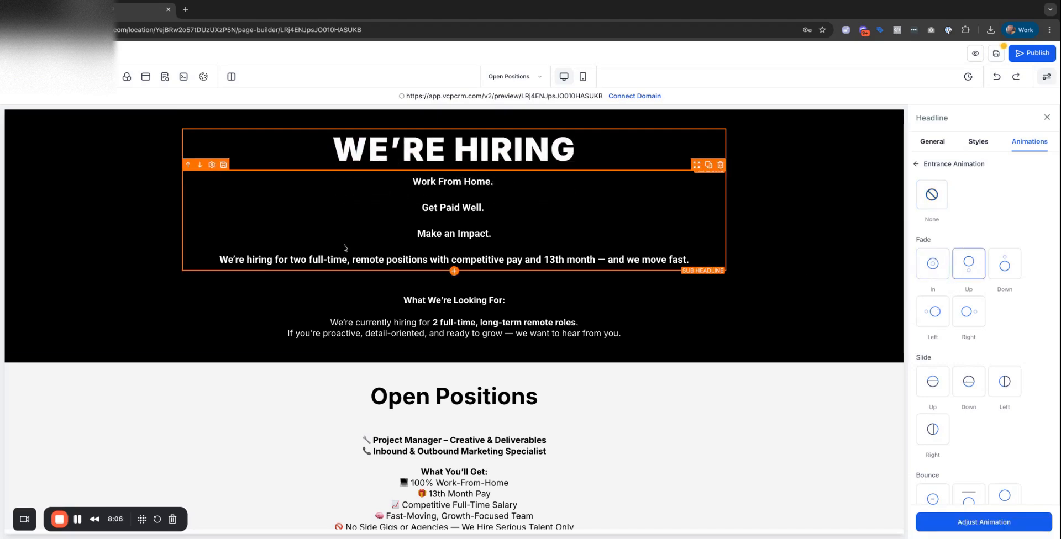
# Set the hero sub-headline under WE'RE HIRING, from Work From Home. down, to 28 px.
pyautogui.click(402, 222)
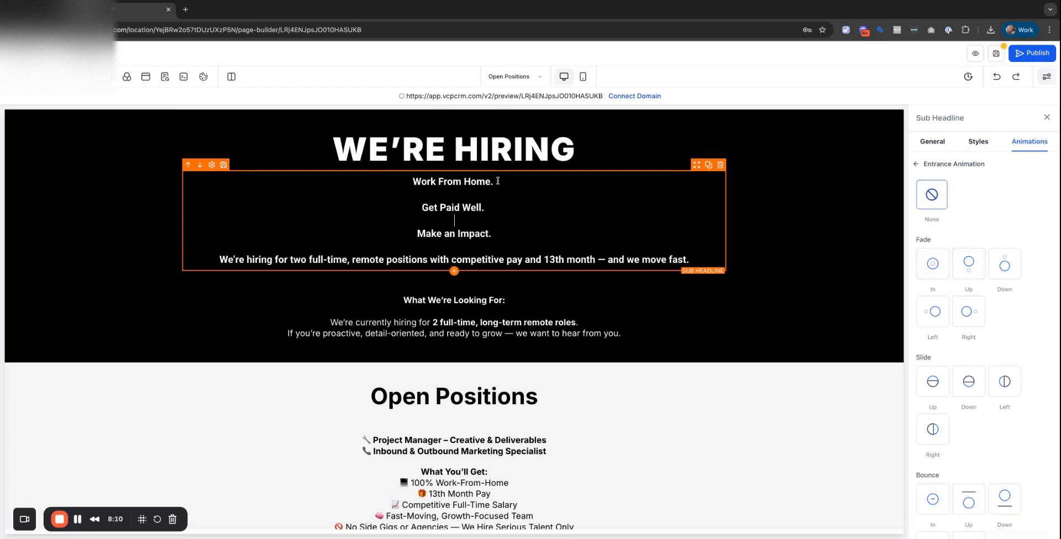
pyautogui.press('super+a')
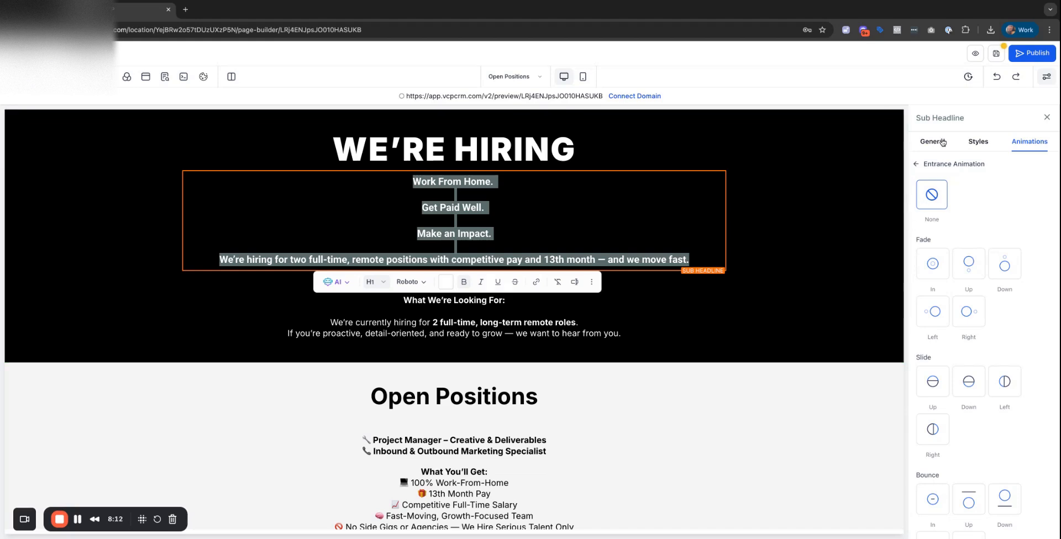
pyautogui.click(502, 247)
pyautogui.press('super+a')
pyautogui.click(932, 141)
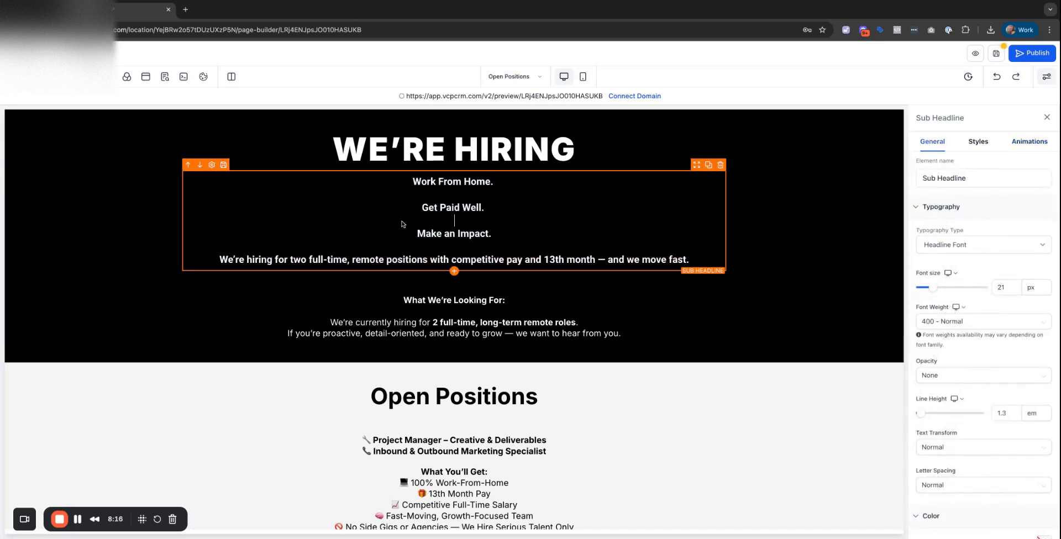
pyautogui.moveTo(932, 288); pyautogui.dragTo(943, 289)
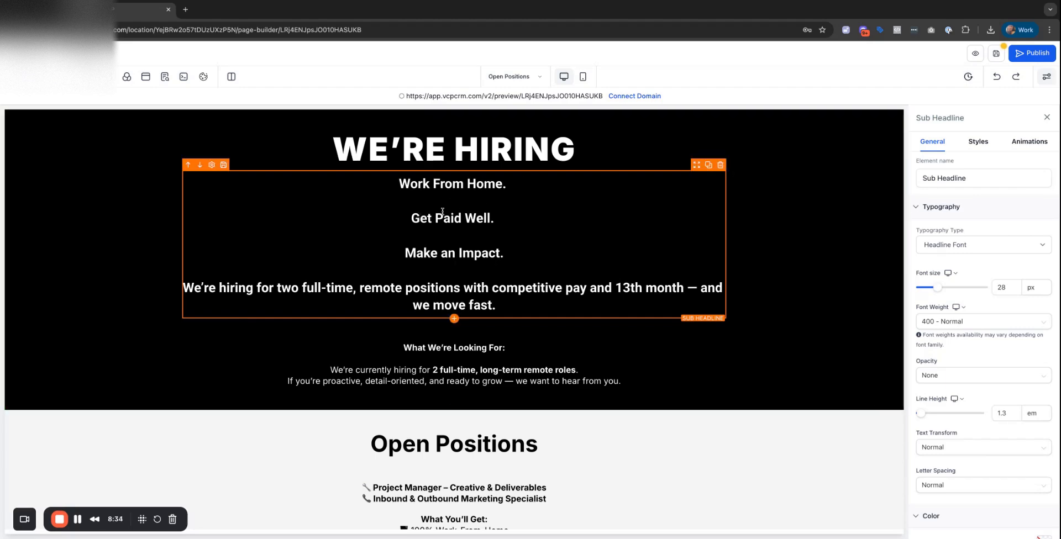
# Duplicate the sub-headline and delete the Work From Home. line from the copy.
pyautogui.click(709, 165)
pyautogui.click(512, 334)
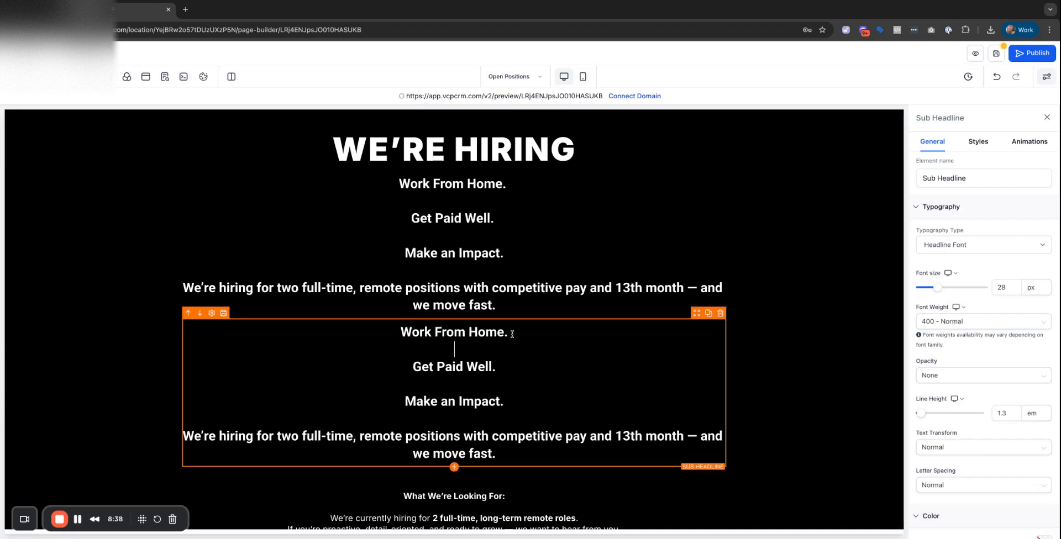
pyautogui.tripleClick(512, 334)
pyautogui.press('BackSpace')
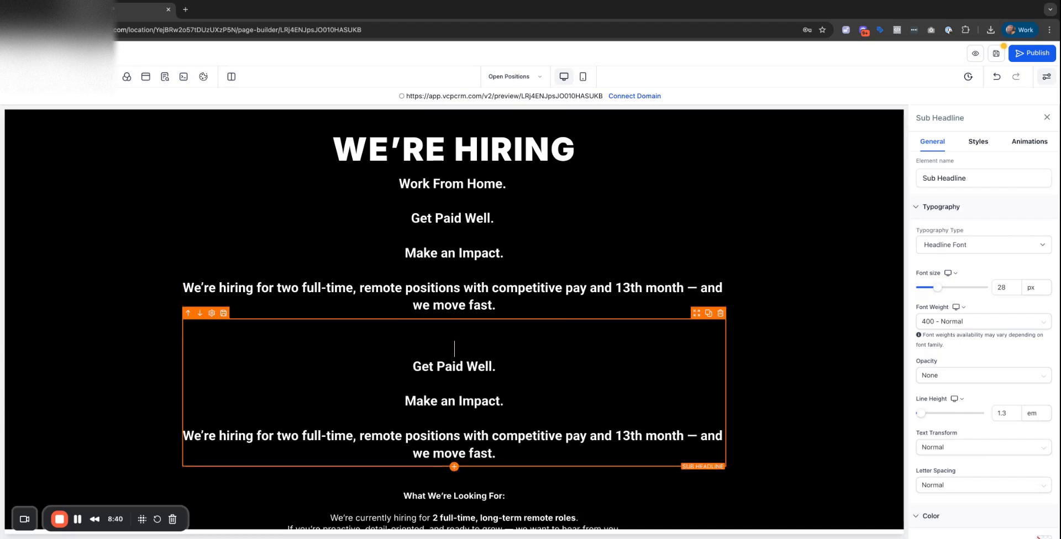
pyautogui.press('Delete')
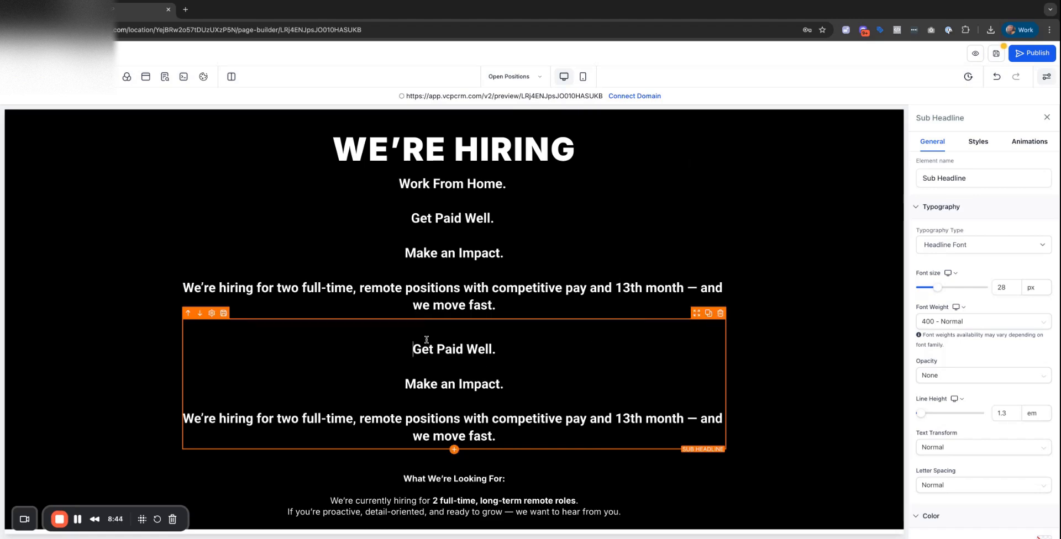
pyautogui.press('BackSpace')
# Duplicate again, keeping only Get Paid Well. in one copy and removing it from the other.
pyautogui.click(708, 313)
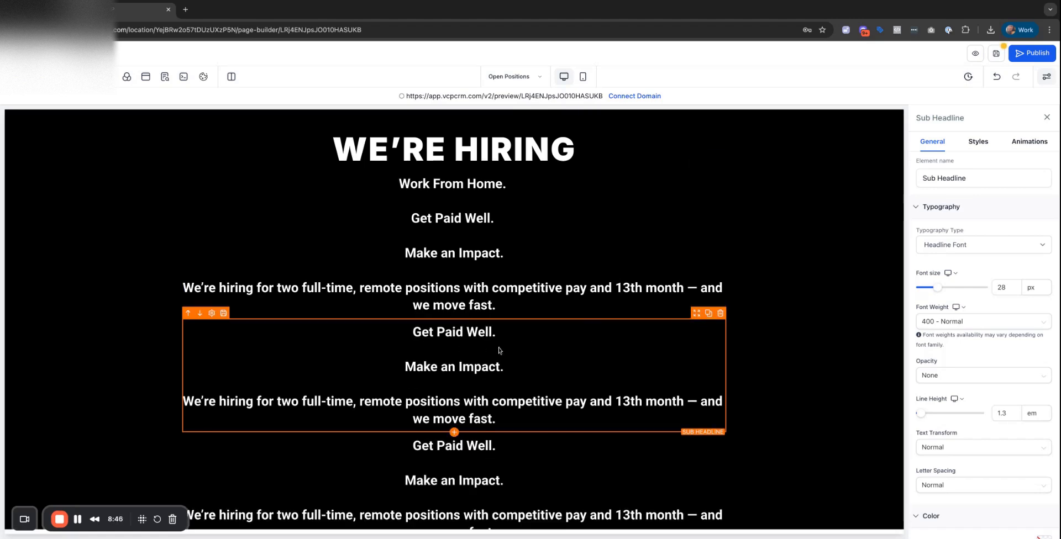
pyautogui.scroll(-3, 398, 278)
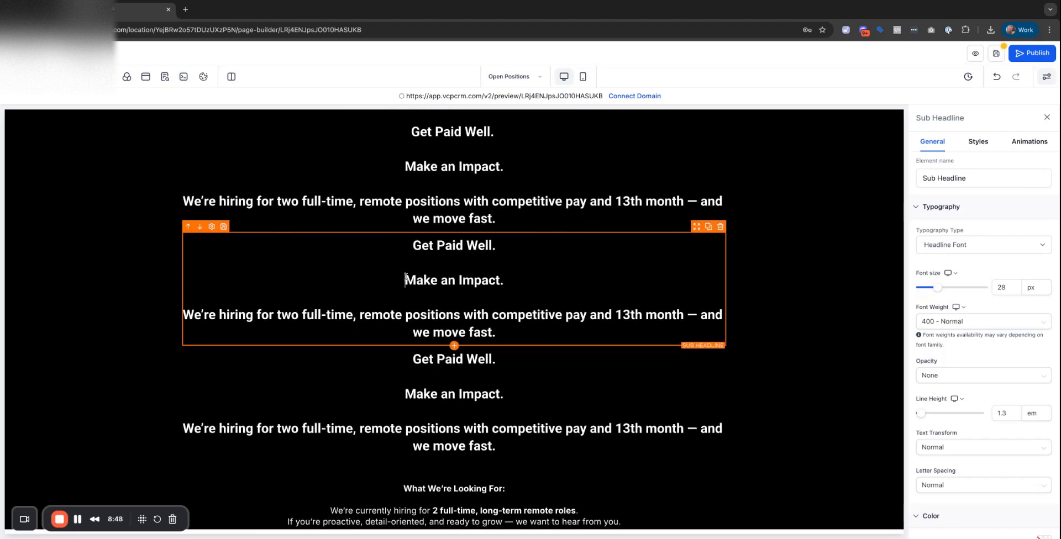
pyautogui.moveTo(406, 280); pyautogui.dragTo(497, 331)
pyautogui.press('BackSpace')
pyautogui.press('BackSpace')
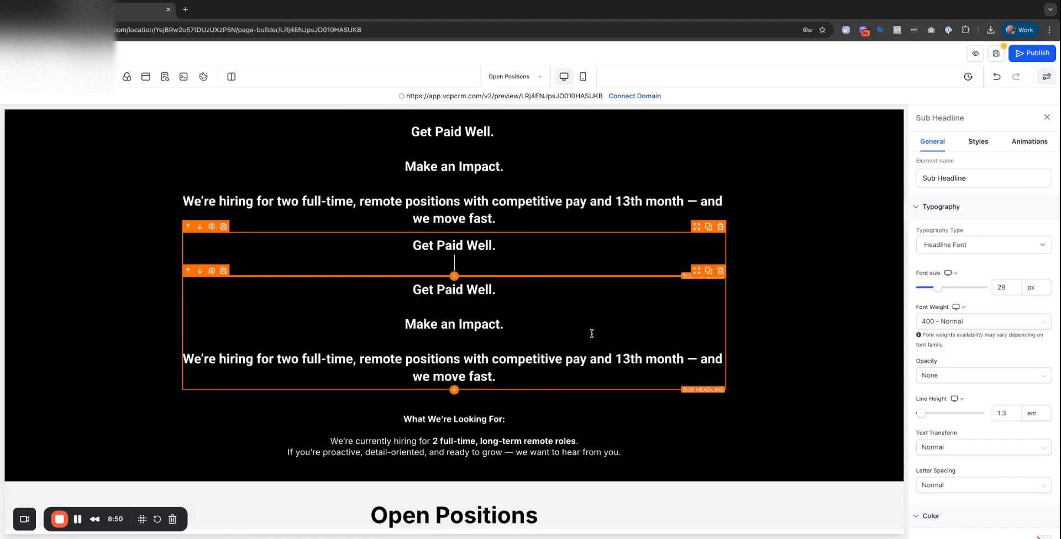
pyautogui.press('BackSpace')
pyautogui.click(404, 303)
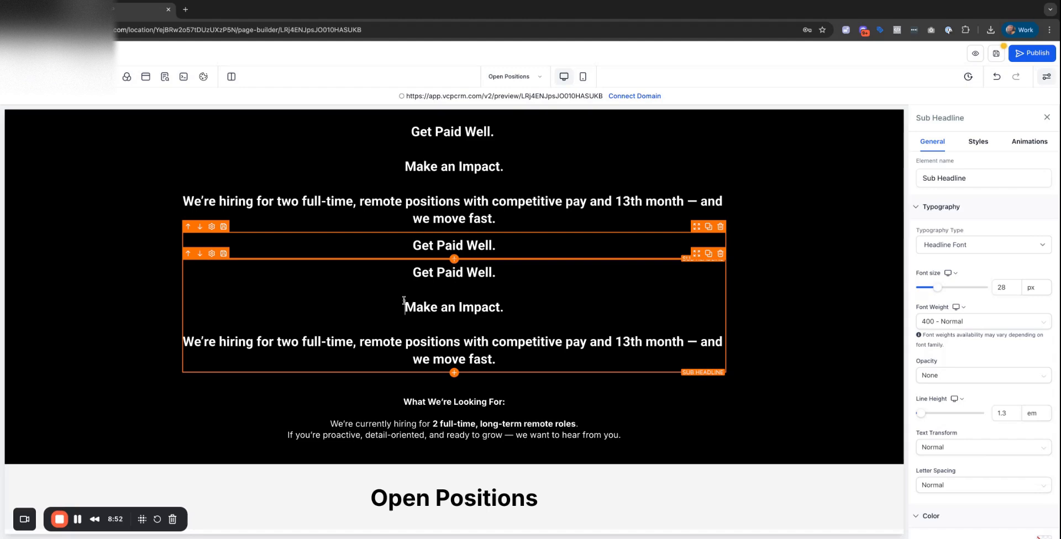
pyautogui.hotkey('shift', 'Up')
pyautogui.hotkey('shift', 'Up')
pyautogui.press('BackSpace')
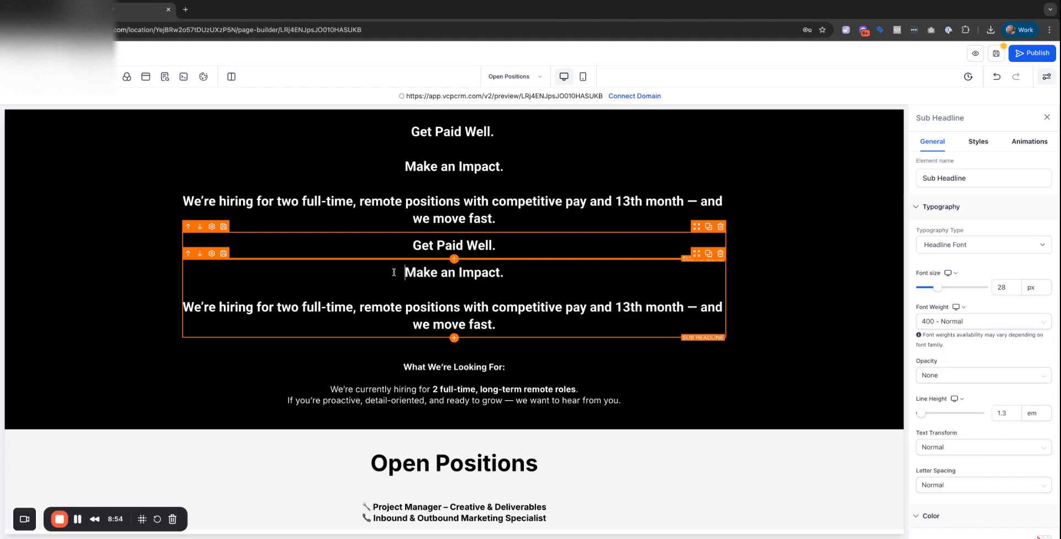
# Separate Make an Impact. and the hiring paragraph into their own blocks.
pyautogui.click(709, 258)
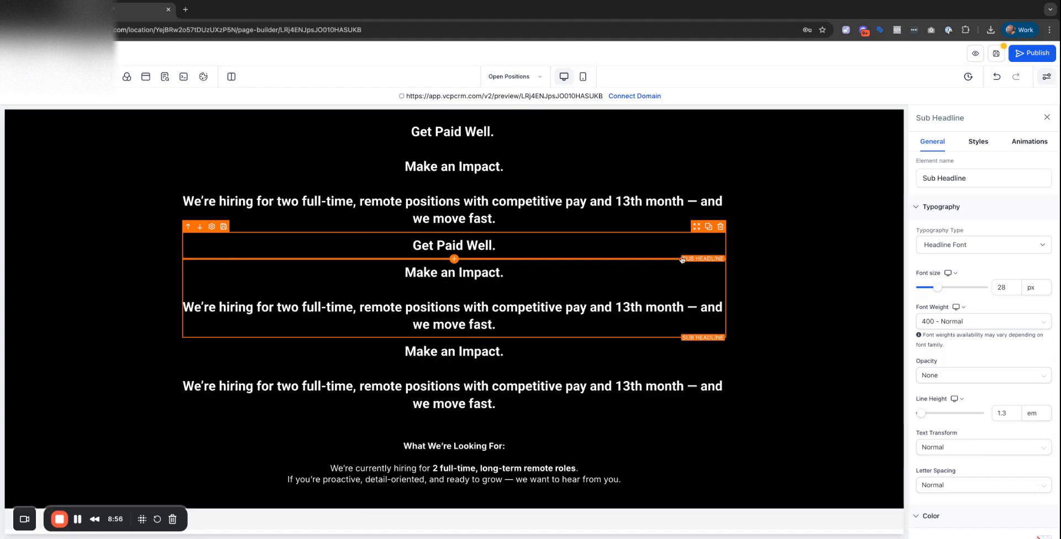
pyautogui.hotkey('ctrl', 'z')
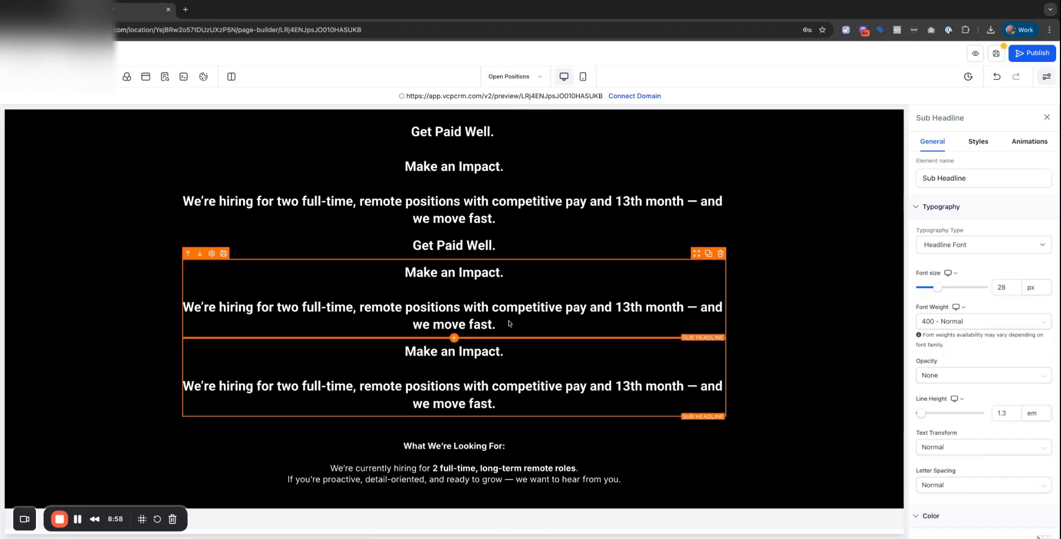
pyautogui.tripleClick(503, 327)
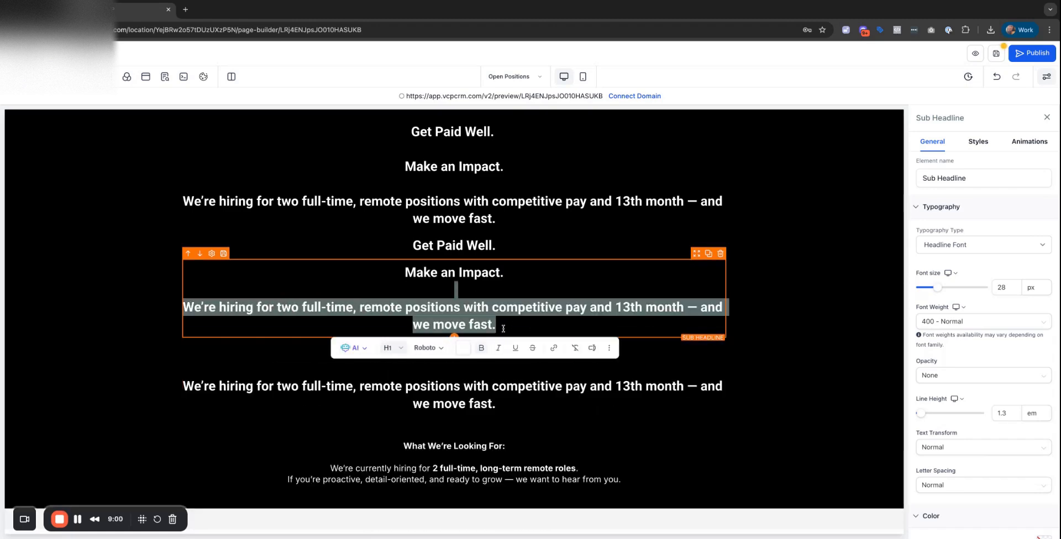
pyautogui.press('BackSpace')
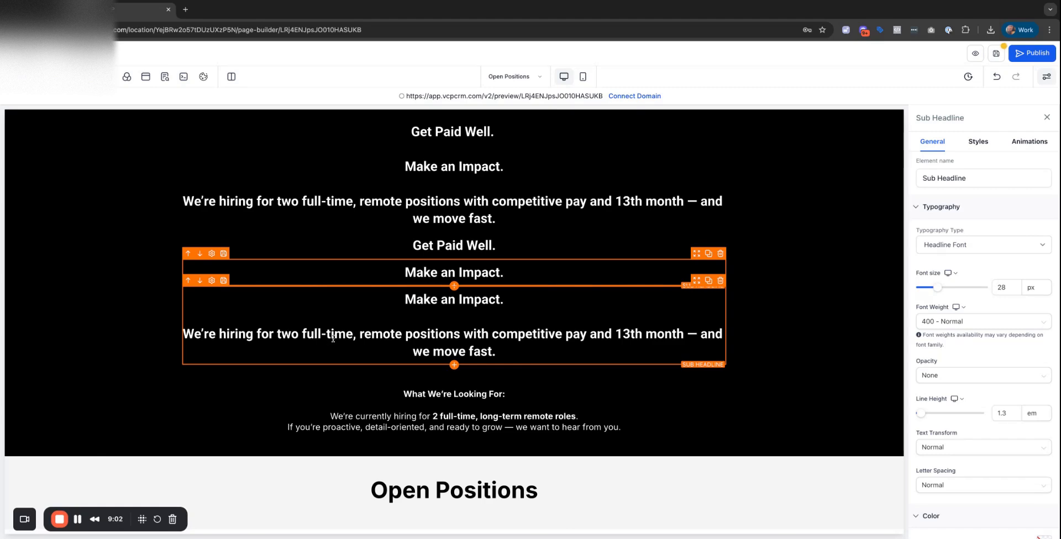
pyautogui.tripleClick(466, 318)
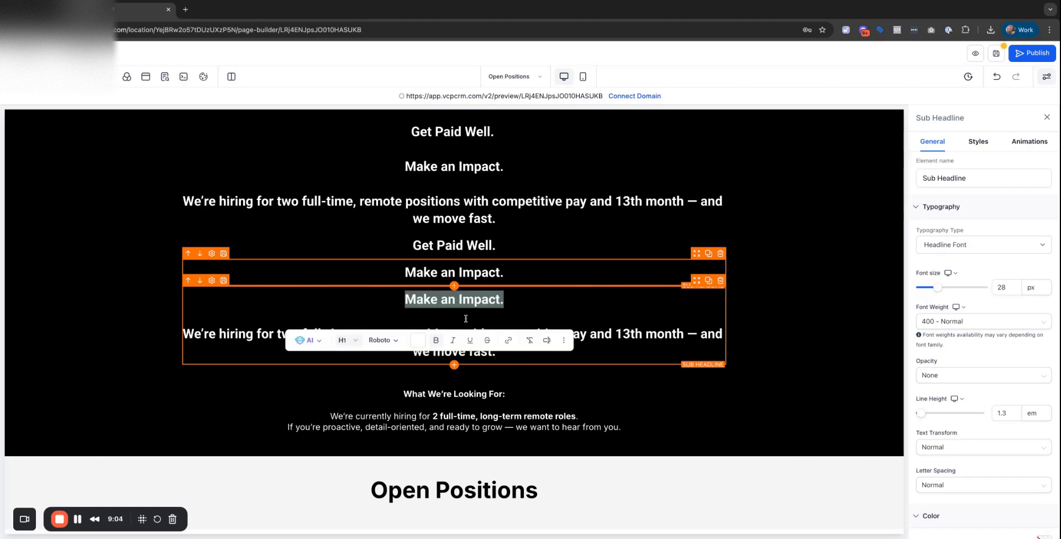
pyautogui.press('BackSpace')
# Trim the top sub-headline block down to just Work From Home.
pyautogui.scroll(-7, 466, 318)
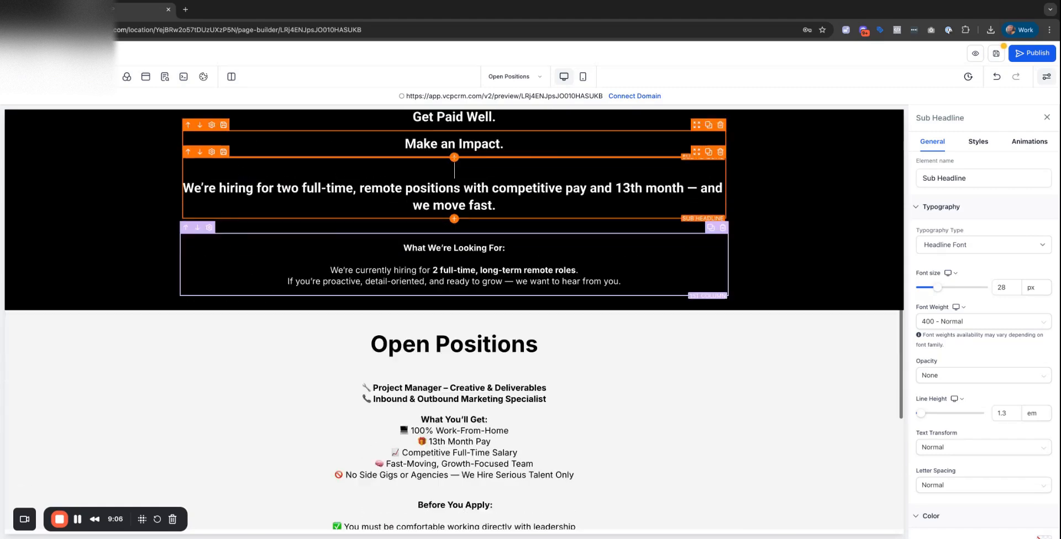
pyautogui.scroll(5, 466, 319)
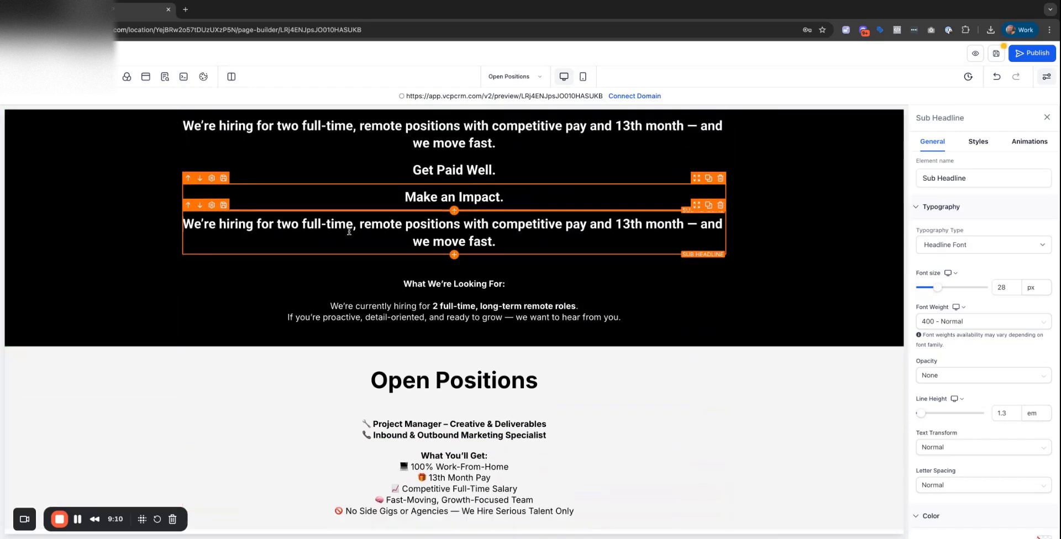
pyautogui.scroll(2, 479, 260)
pyautogui.scroll(1, 479, 261)
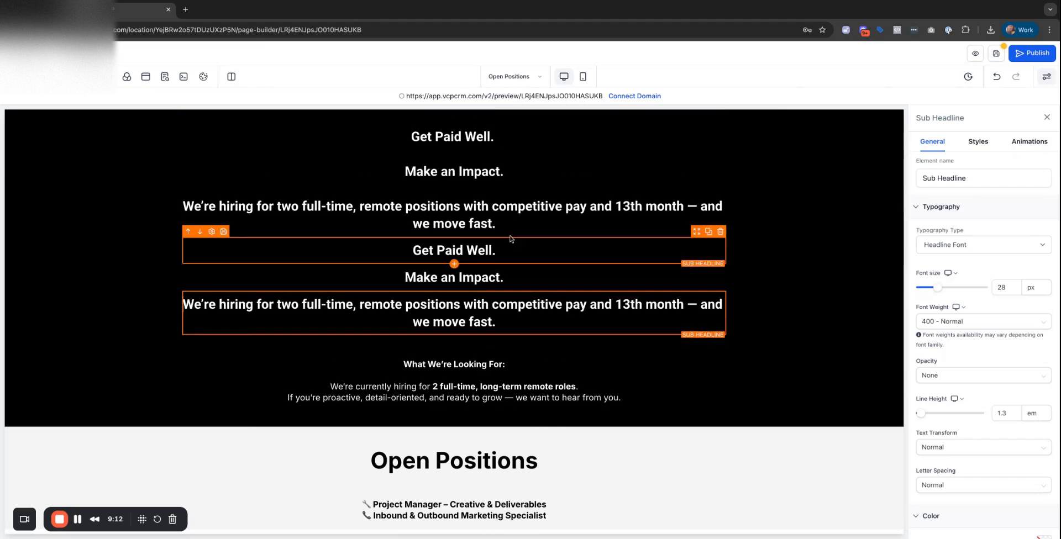
pyautogui.scroll(2, 486, 263)
pyautogui.moveTo(495, 263); pyautogui.dragTo(394, 165)
pyautogui.press('BackSpace')
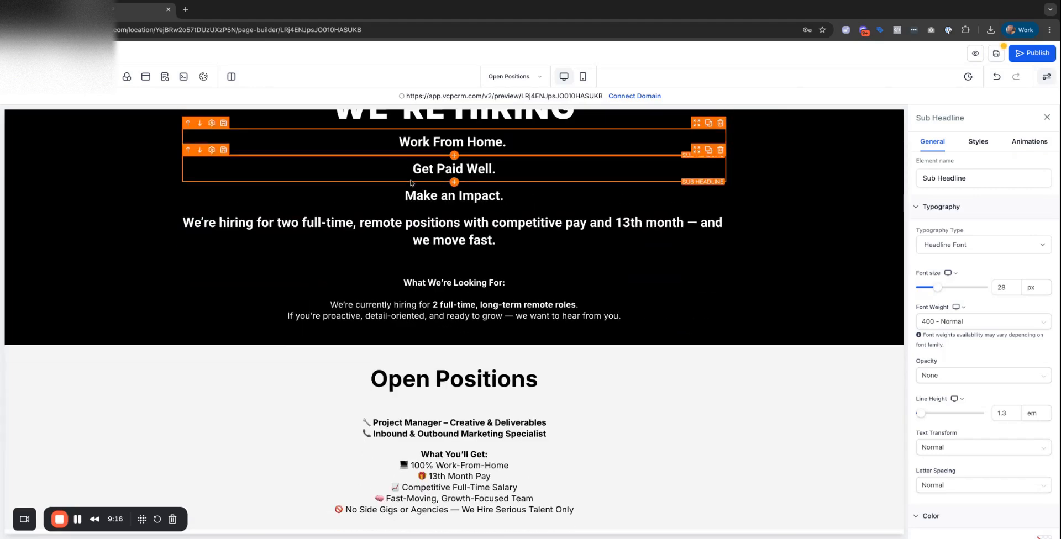
pyautogui.click(1023, 145)
pyautogui.click(970, 191)
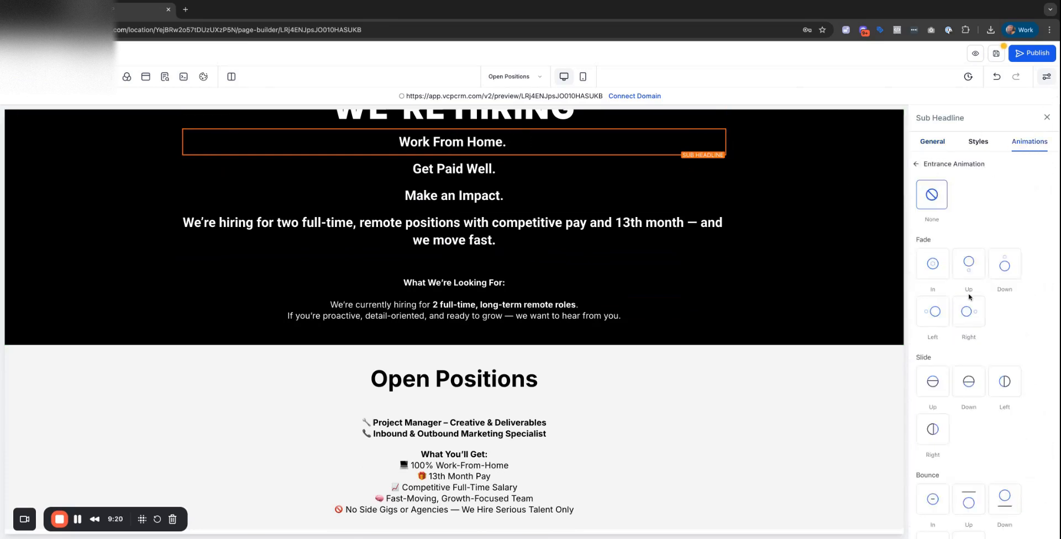
# Give Work From Home., Get Paid Well., Make an Impact. and the hiring paragraph Fade Left, Right, Up and Down entrances.
pyautogui.click(945, 311)
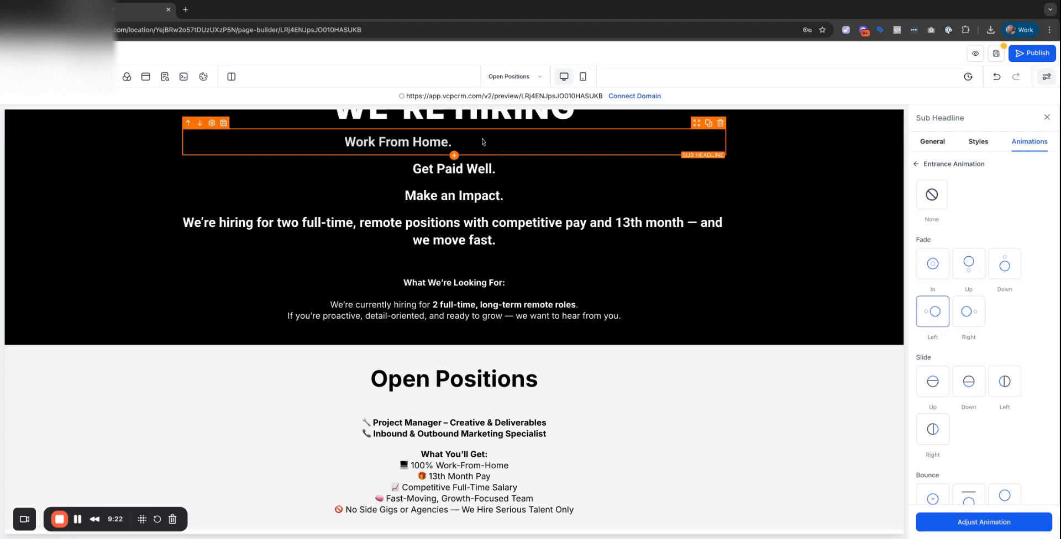
pyautogui.click(479, 168)
pyautogui.click(968, 312)
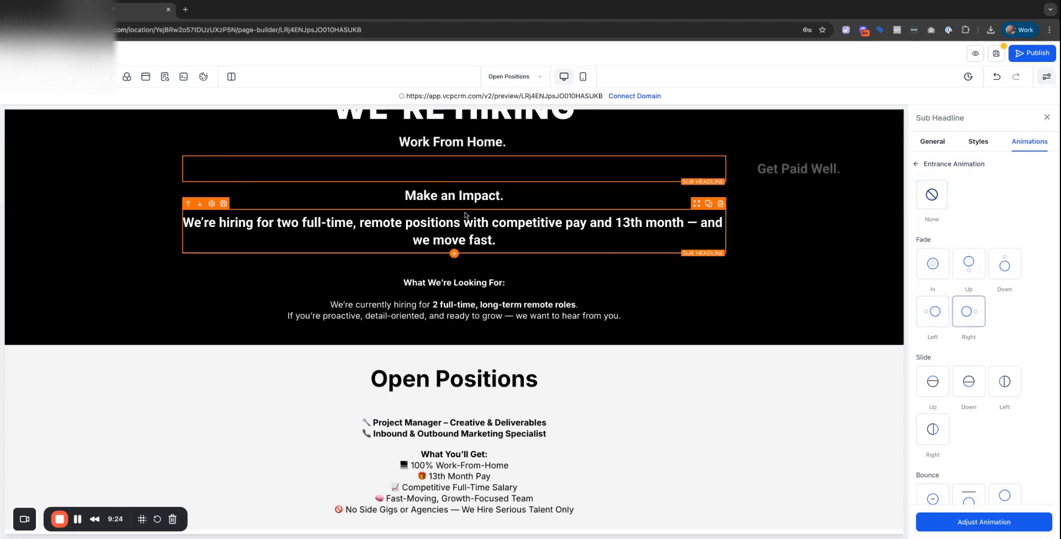
pyautogui.click(454, 196)
pyautogui.click(968, 265)
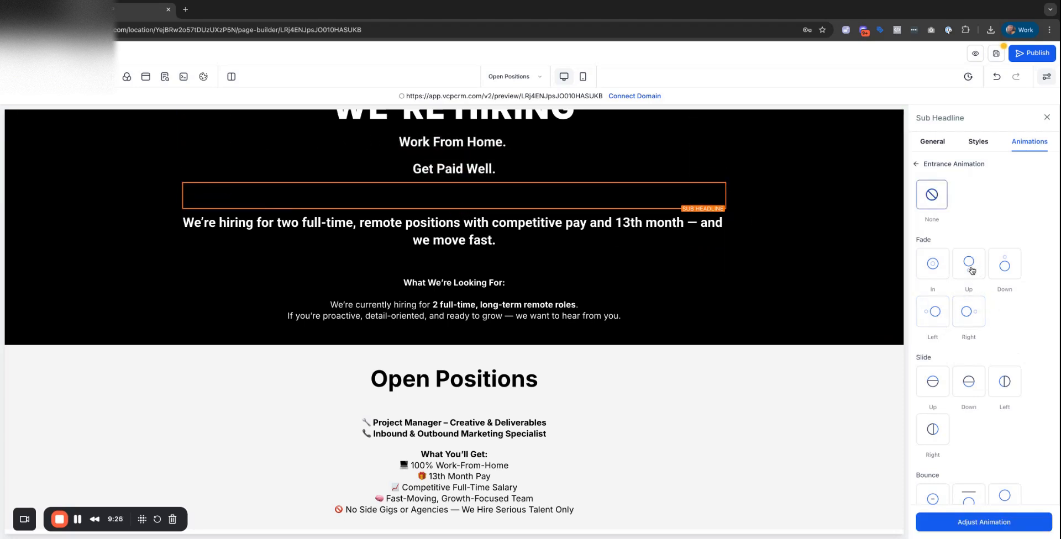
pyautogui.click(472, 243)
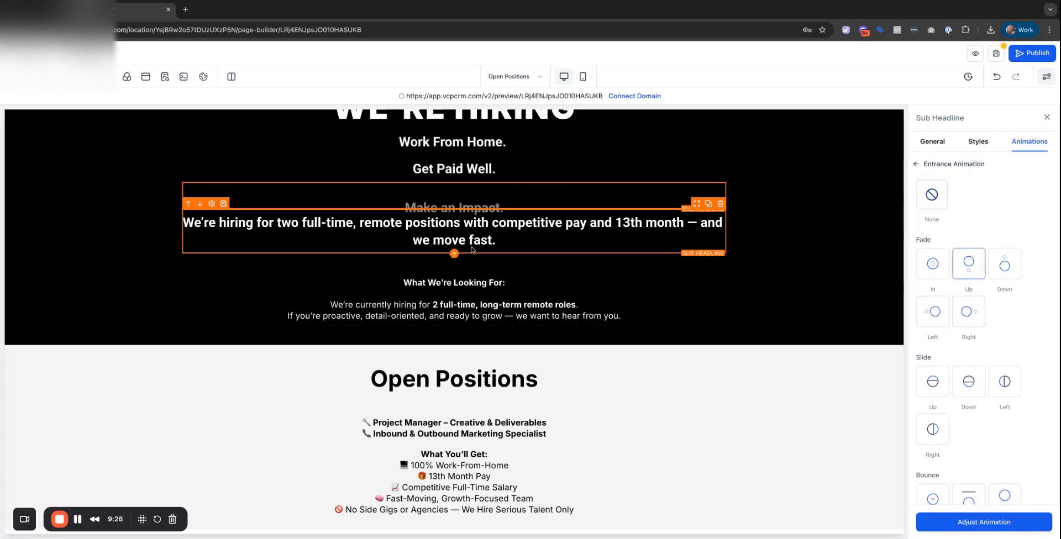
pyautogui.click(1012, 263)
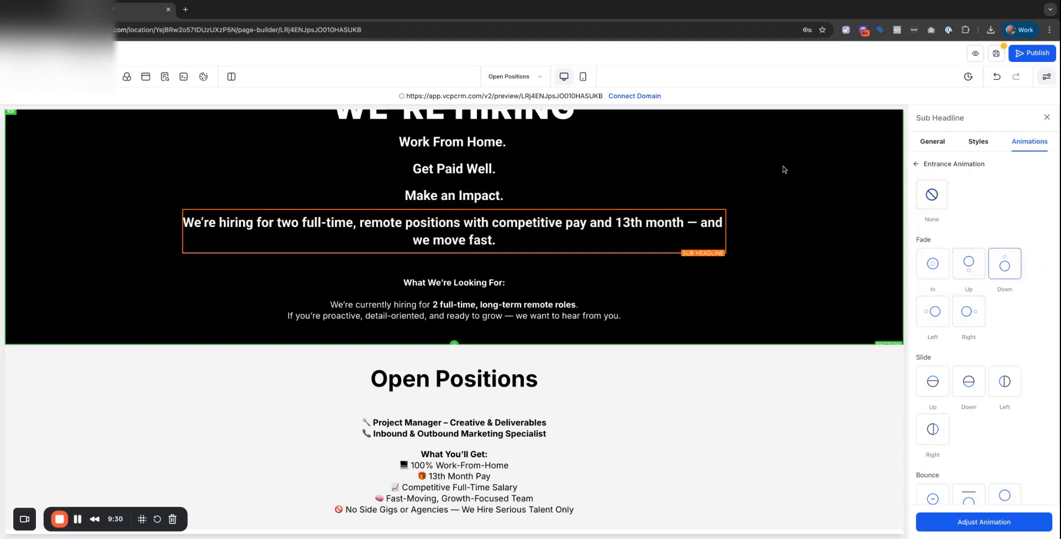
# Move the What We're Looking For block into the hero and remove the empty row left behind.
pyautogui.scroll(1, 476, 309)
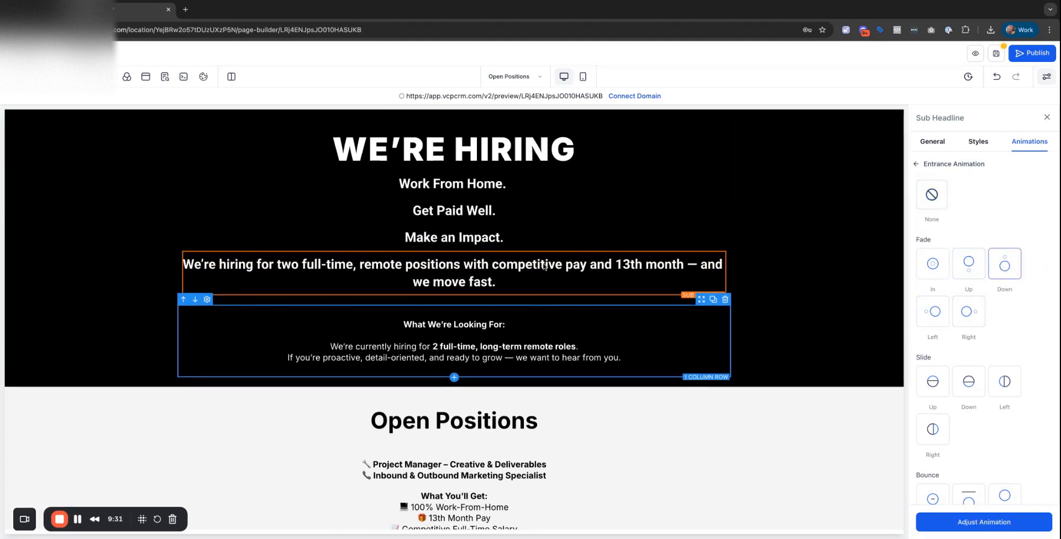
pyautogui.click(475, 336)
pyautogui.scroll(-1, 469, 362)
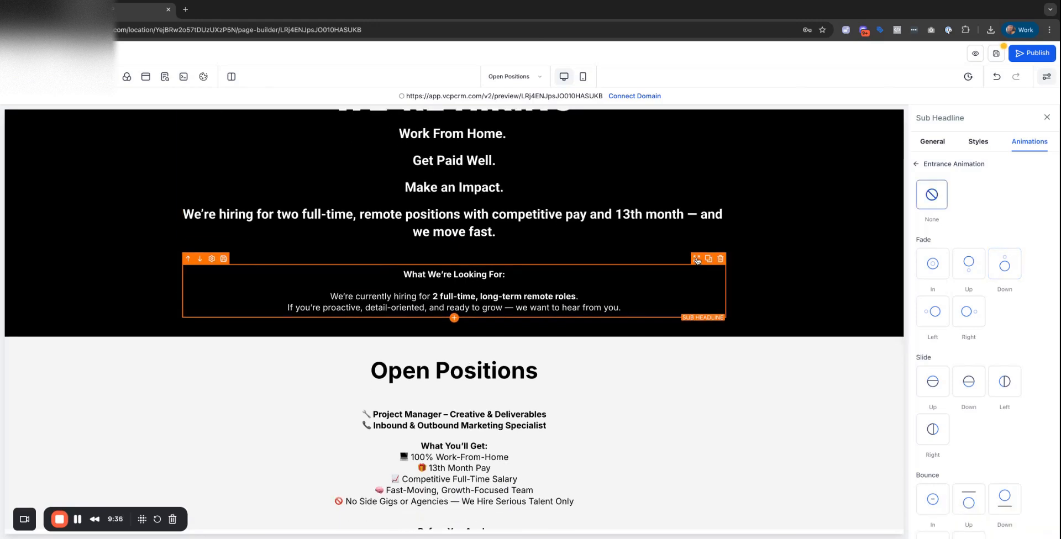
pyautogui.moveTo(697, 261); pyautogui.dragTo(697, 262)
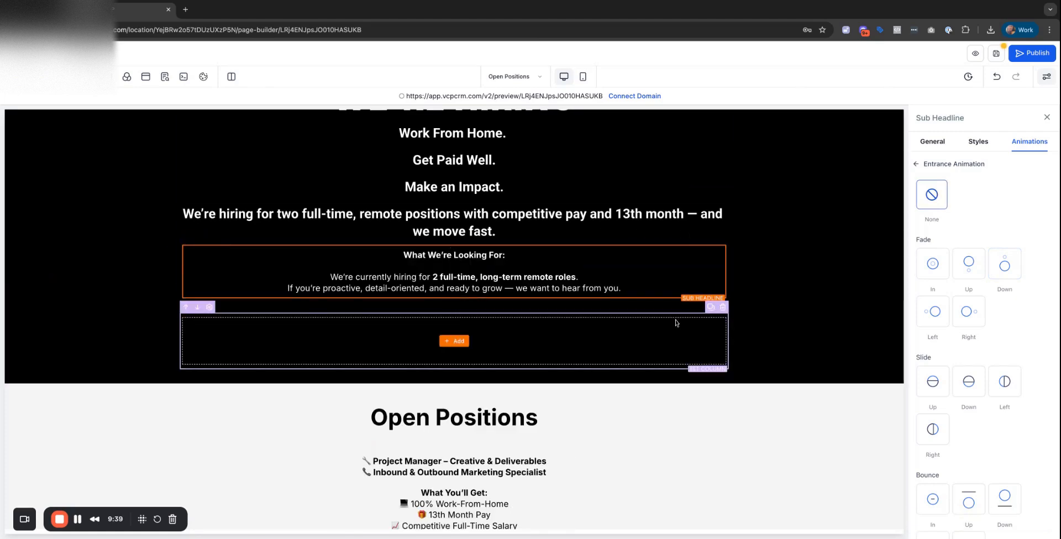
pyautogui.click(722, 306)
pyautogui.click(478, 277)
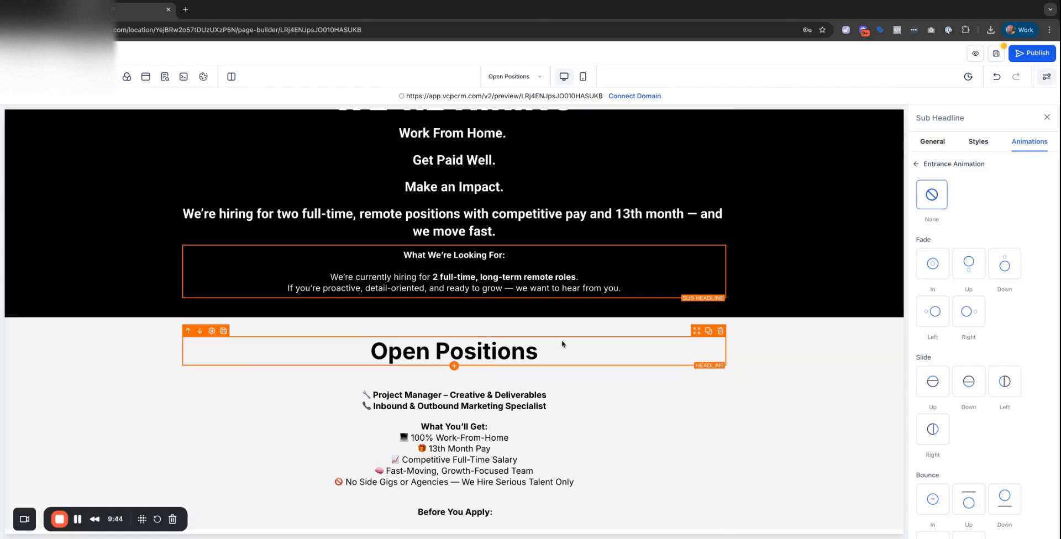
pyautogui.scroll(-2, 562, 344)
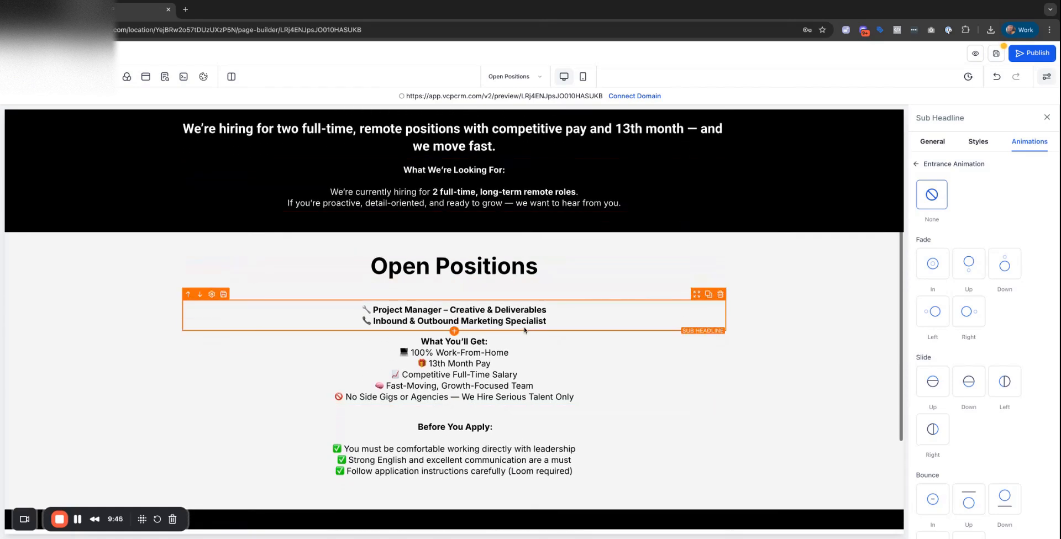
# Enlarge the job list sub-headline text from 18 to 33 px.
pyautogui.click(543, 321)
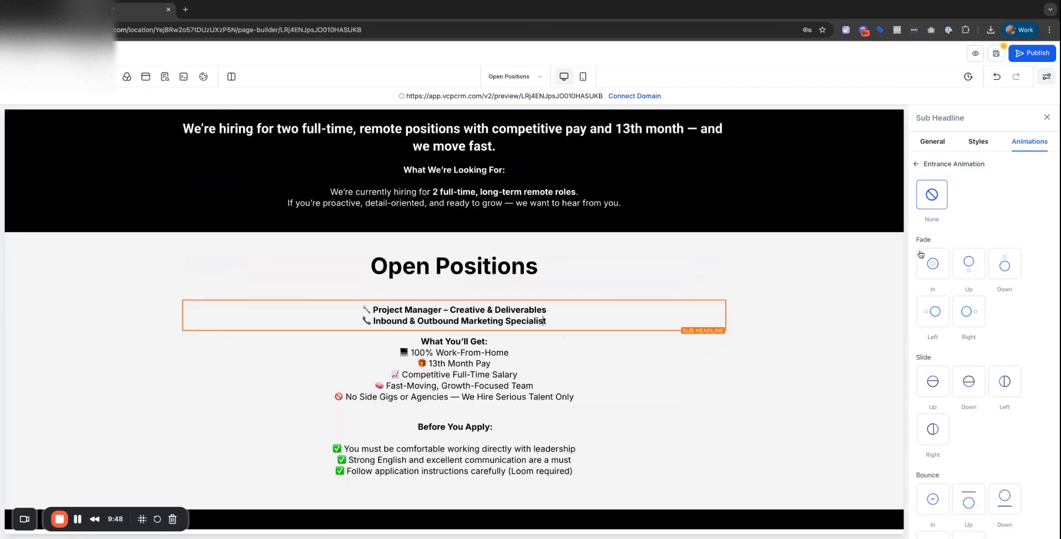
pyautogui.click(932, 141)
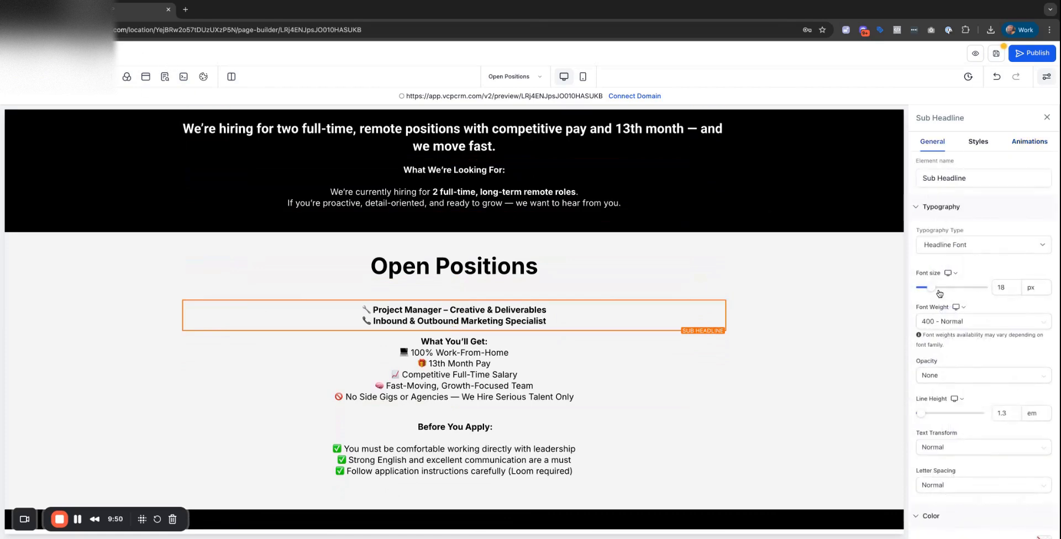
pyautogui.moveTo(939, 294); pyautogui.dragTo(941, 289)
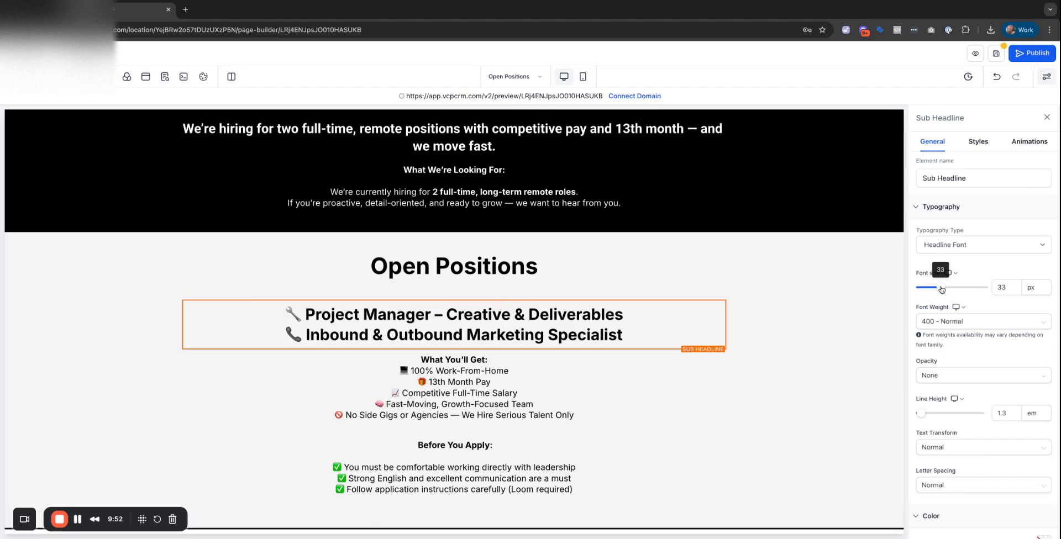
# Set the Open Positions headline to Content Font typography with the Roboto typeface.
pyautogui.click(473, 269)
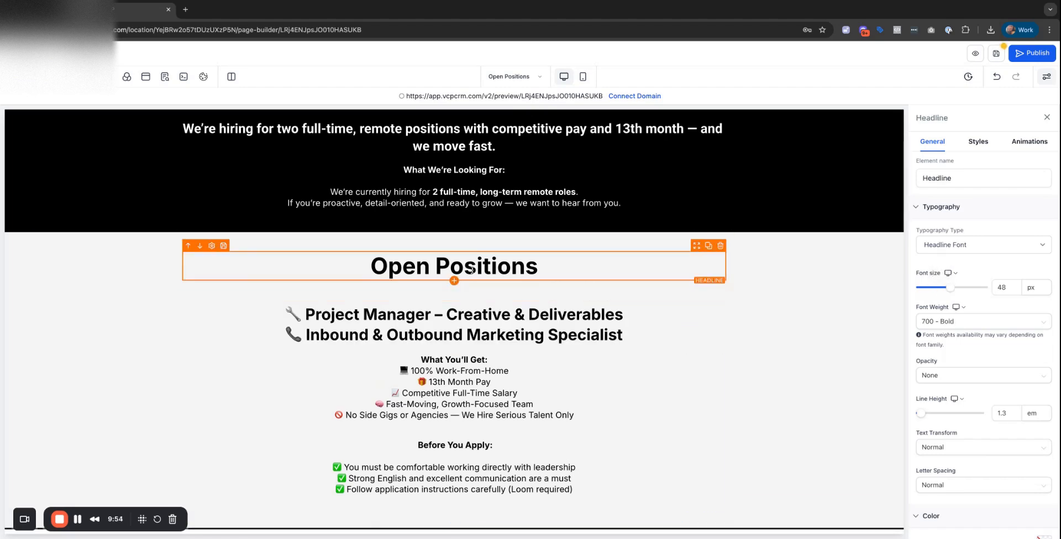
pyautogui.click(942, 178)
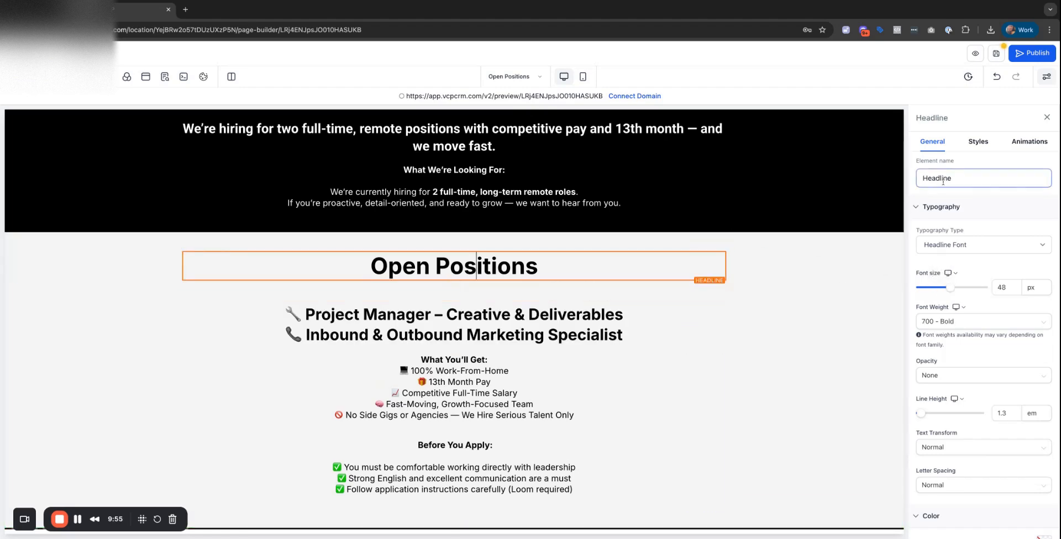
pyautogui.click(946, 242)
pyautogui.click(948, 259)
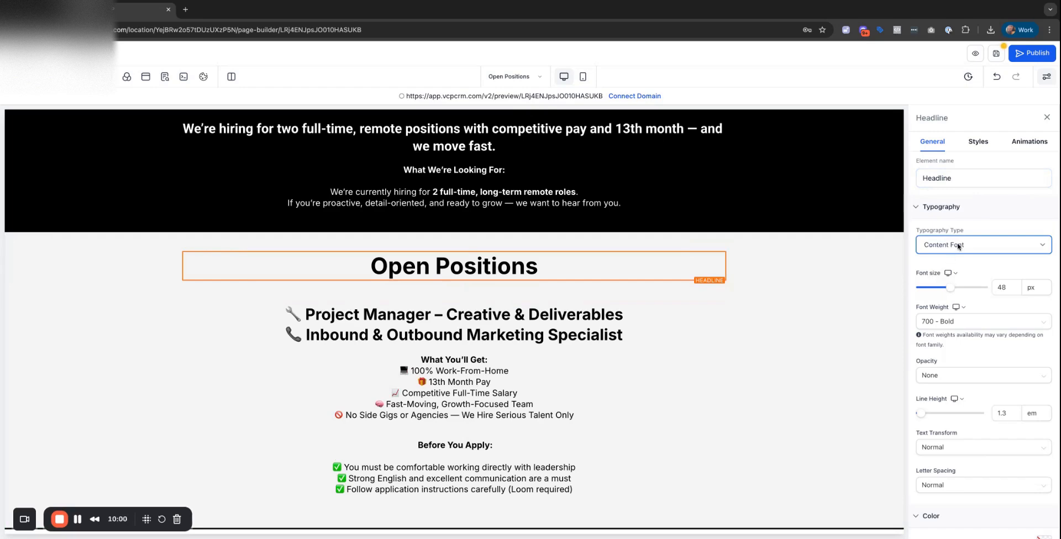
pyautogui.scroll(-3, 968, 312)
pyautogui.scroll(-1, 969, 309)
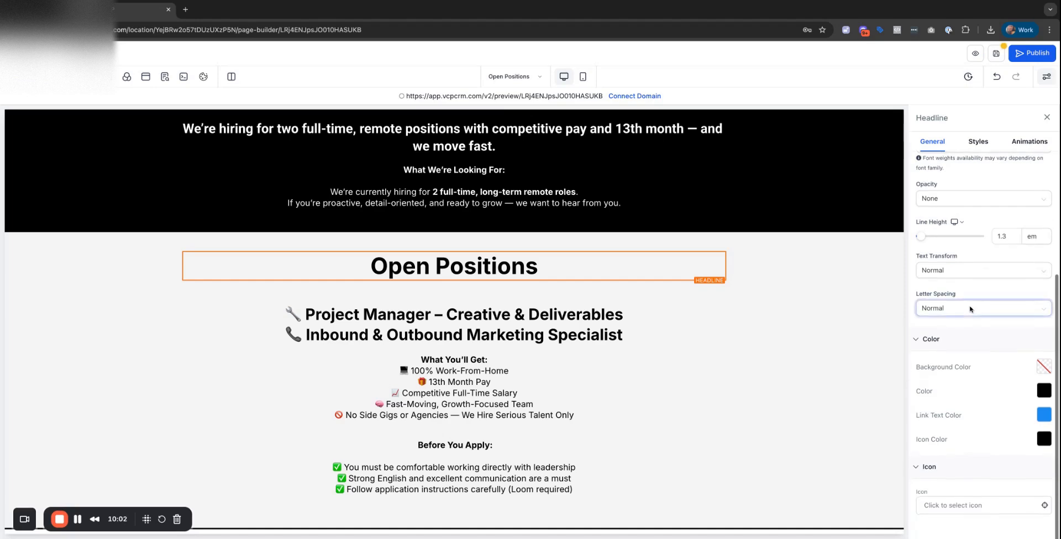
pyautogui.click(482, 265)
pyautogui.tripleClick(482, 265)
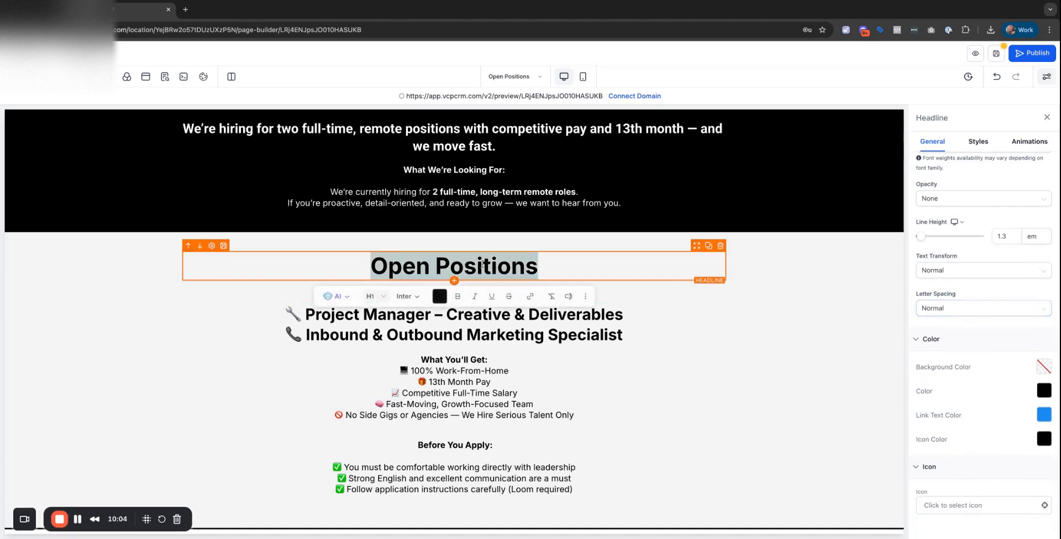
pyautogui.click(408, 296)
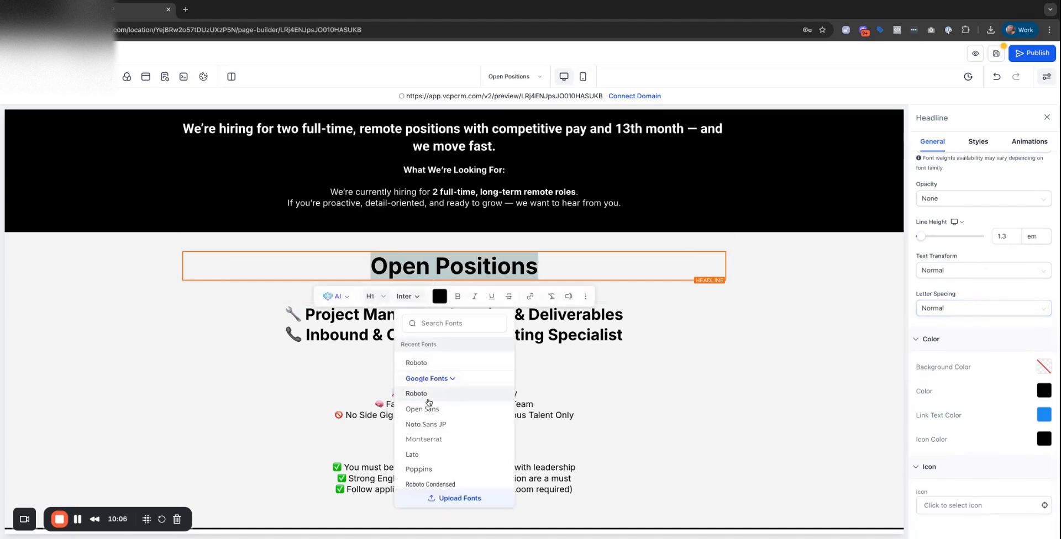
pyautogui.click(416, 393)
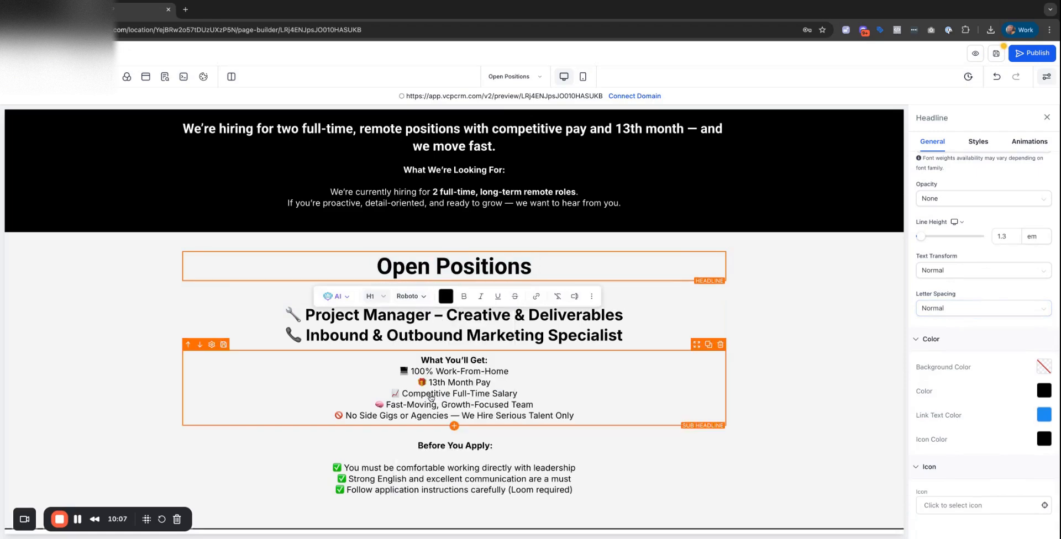
# Select the job titles block, then the What We're Looking For text in the hero.
pyautogui.click(392, 335)
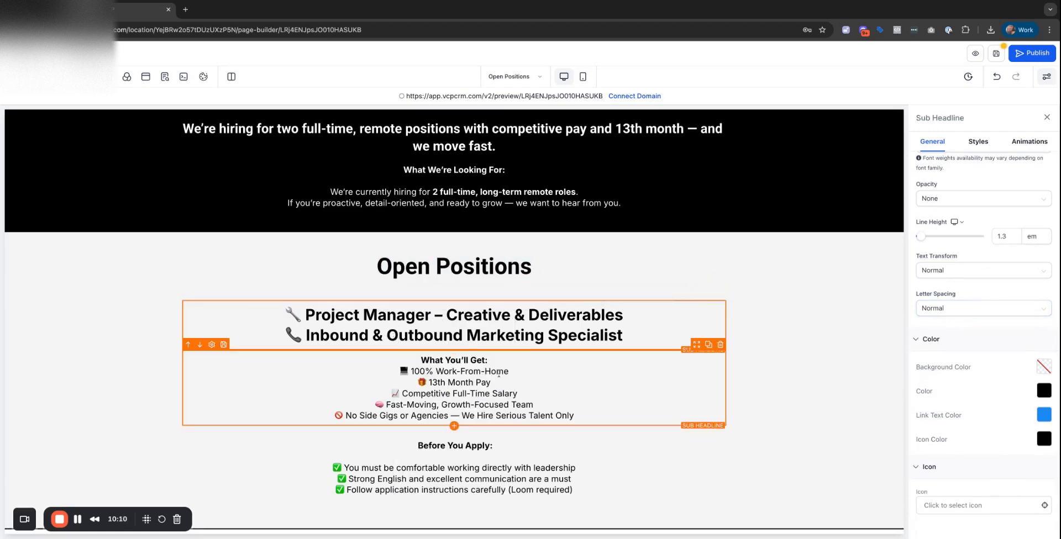
pyautogui.click(482, 193)
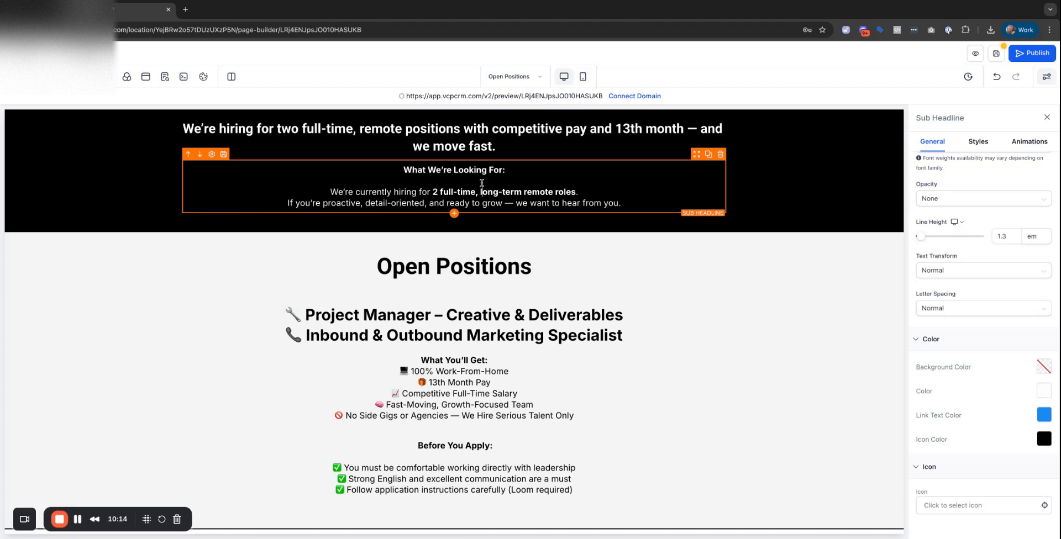
pyautogui.scroll(-3, 511, 278)
pyautogui.scroll(2, 511, 278)
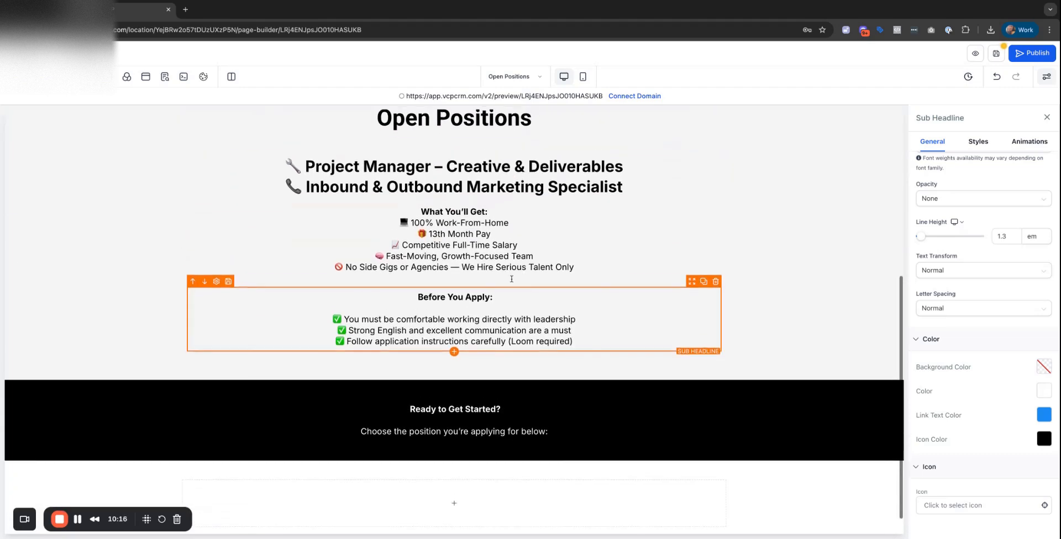
pyautogui.scroll(3, 511, 279)
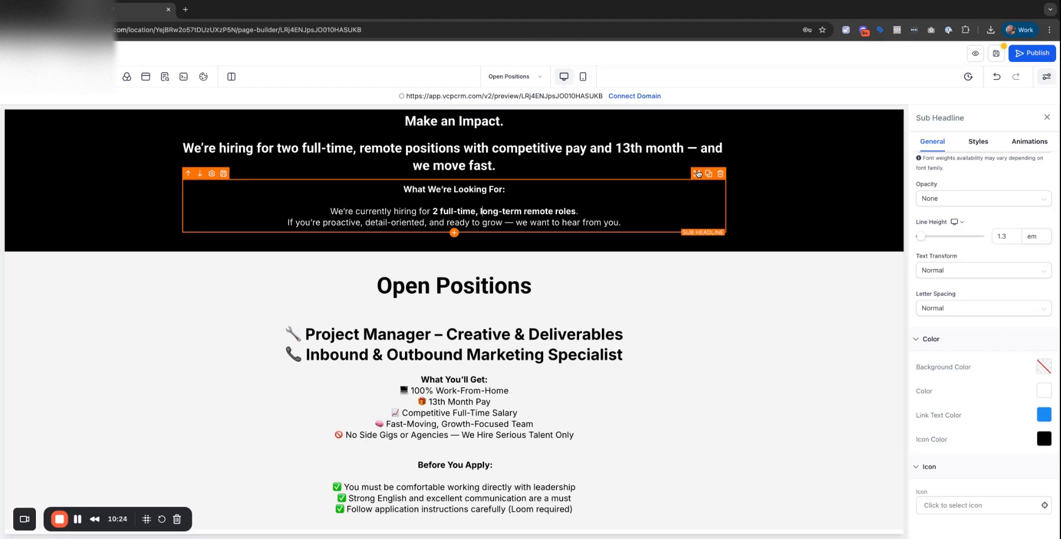
pyautogui.scroll(3, 567, 292)
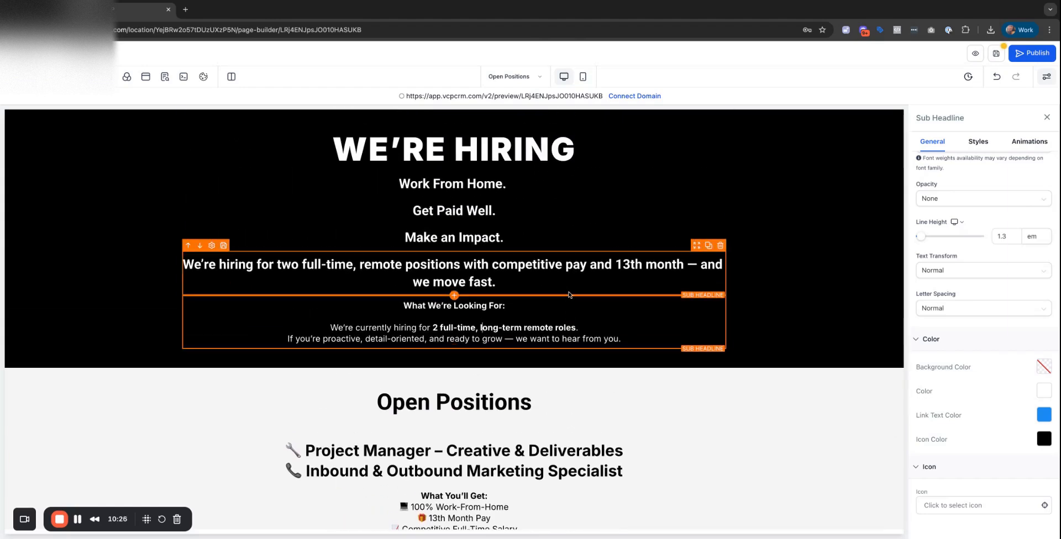
# Change the hero section background to a new custom dark grey, #171616.
pyautogui.click(840, 166)
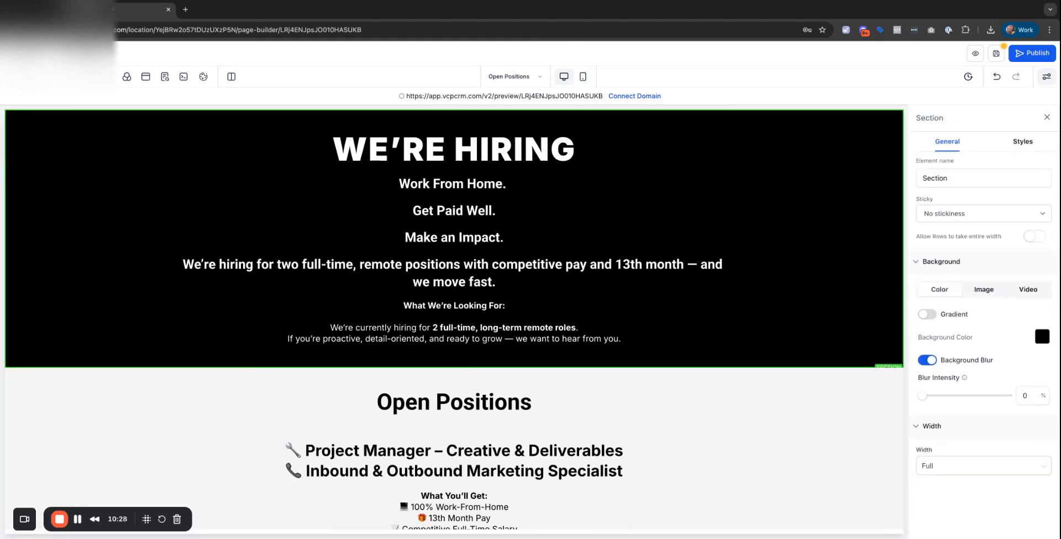
pyautogui.click(1044, 340)
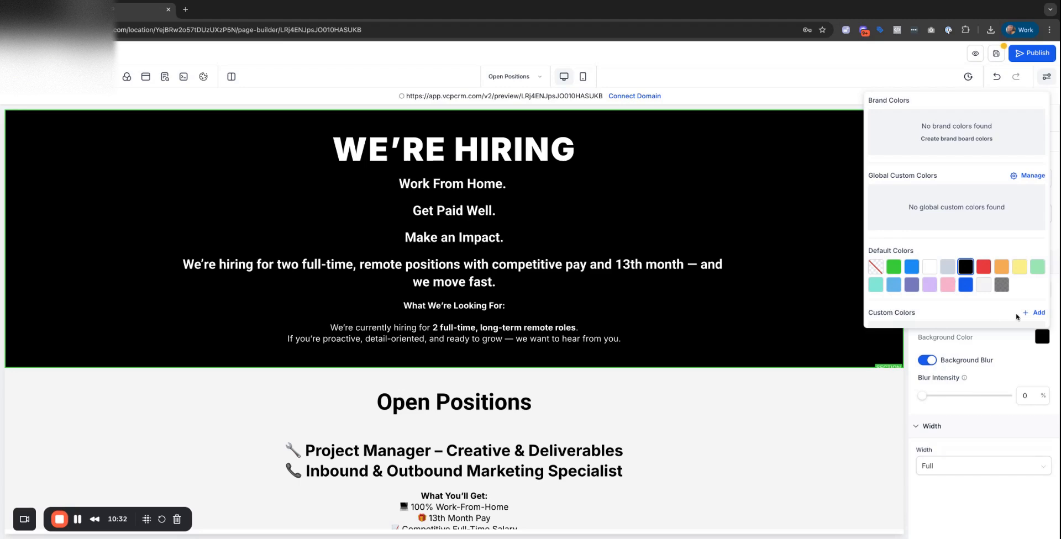
pyautogui.click(1034, 313)
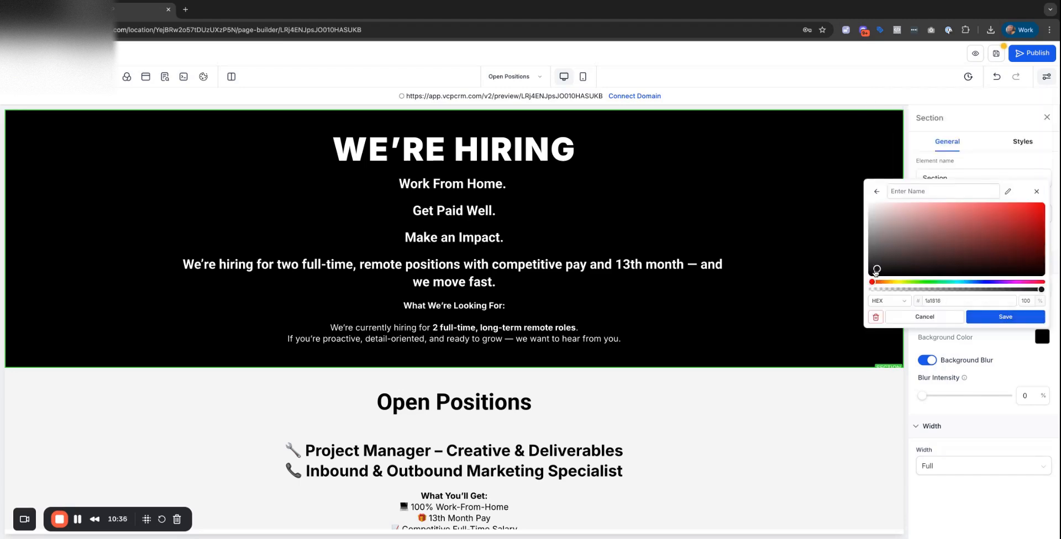
pyautogui.click(1000, 317)
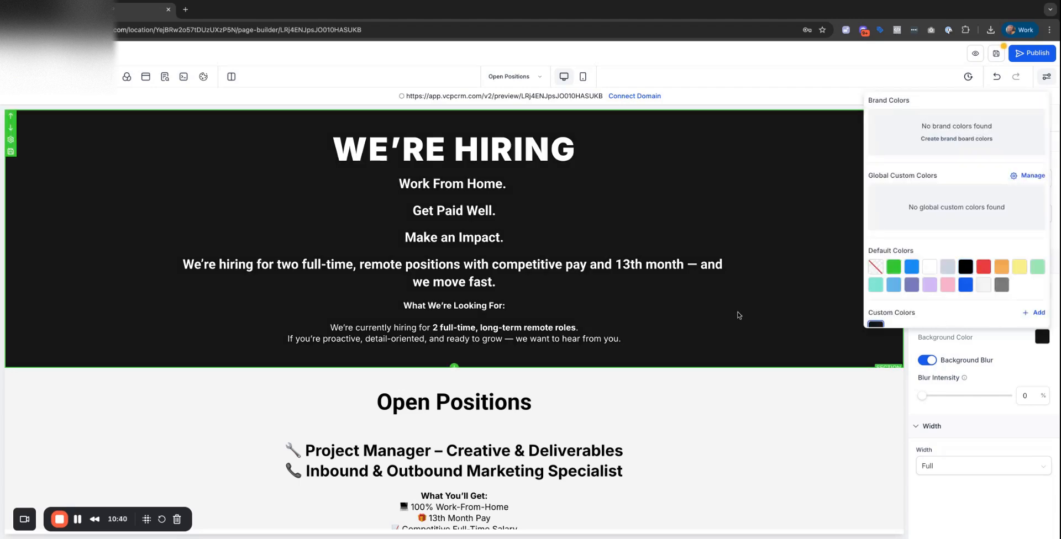
pyautogui.click(738, 315)
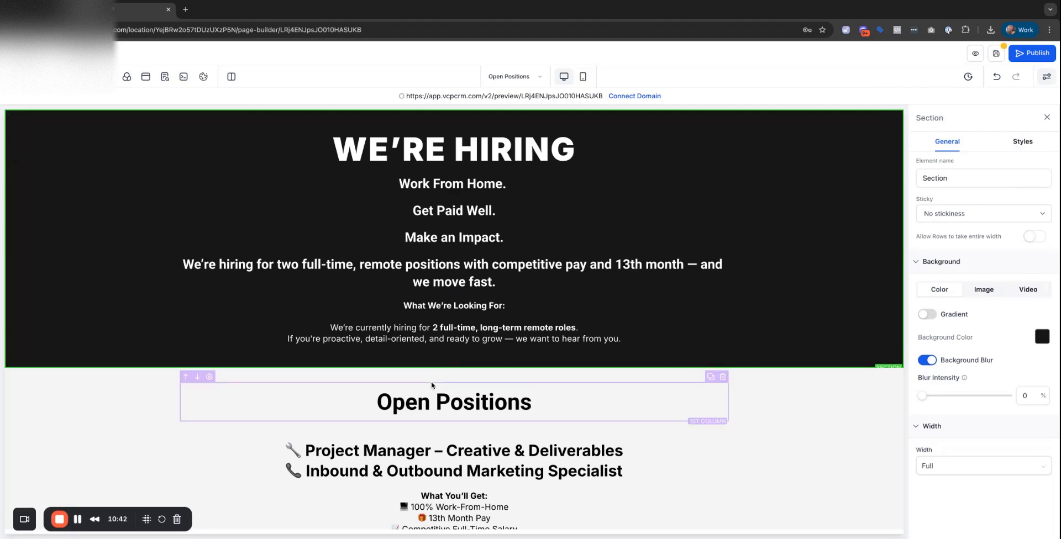
pyautogui.scroll(-3, 790, 351)
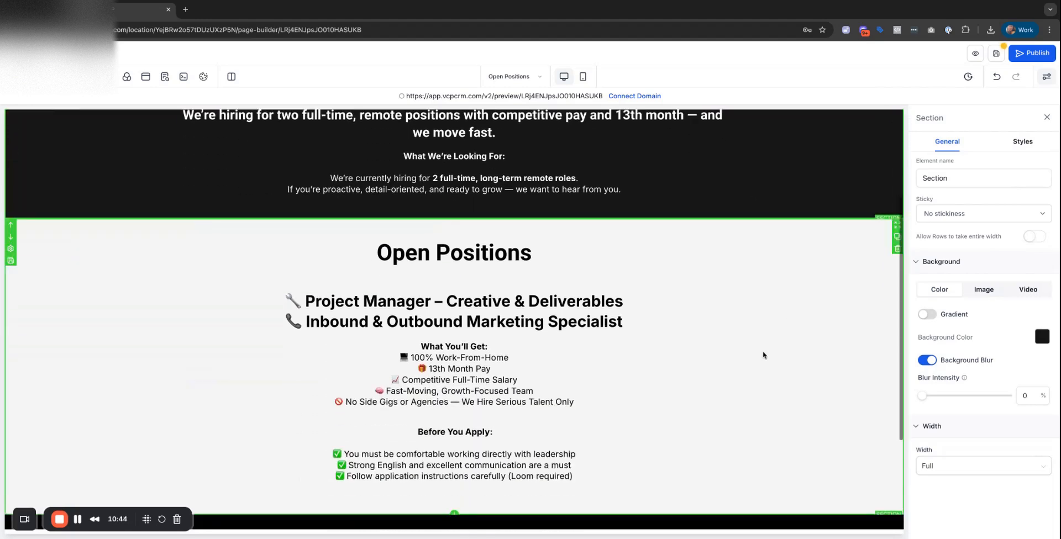
# Move the What We're Looking For text below the hero and open its settings.
pyautogui.scroll(-2, 763, 355)
pyautogui.scroll(4, 763, 355)
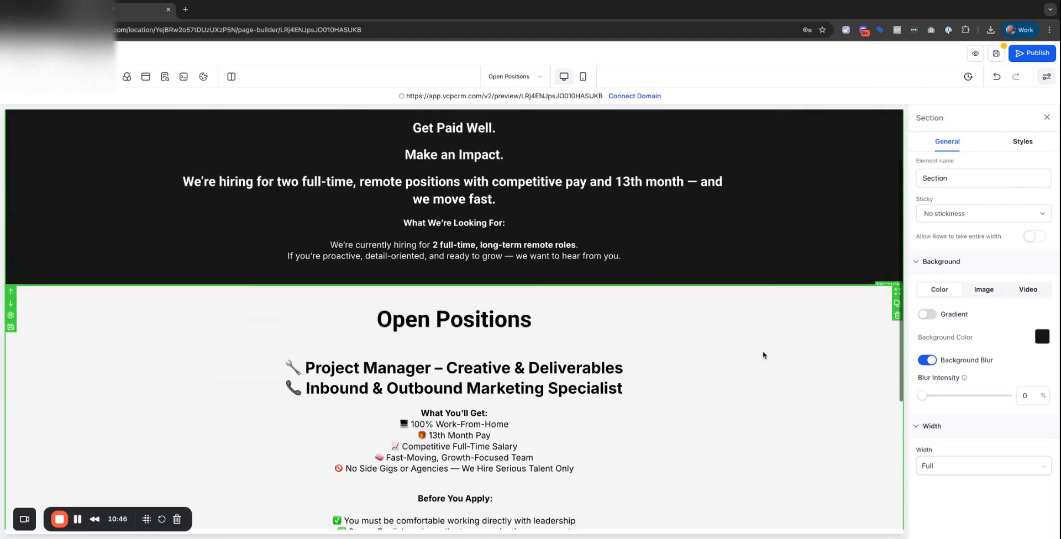
pyautogui.scroll(1, 763, 356)
pyautogui.scroll(-2, 685, 249)
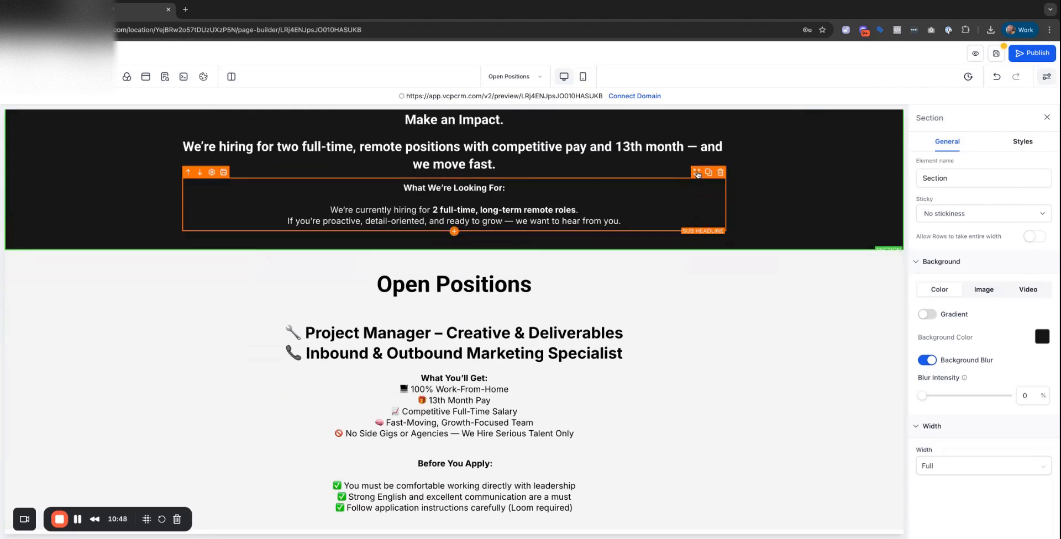
pyautogui.moveTo(697, 173); pyautogui.dragTo(474, 219)
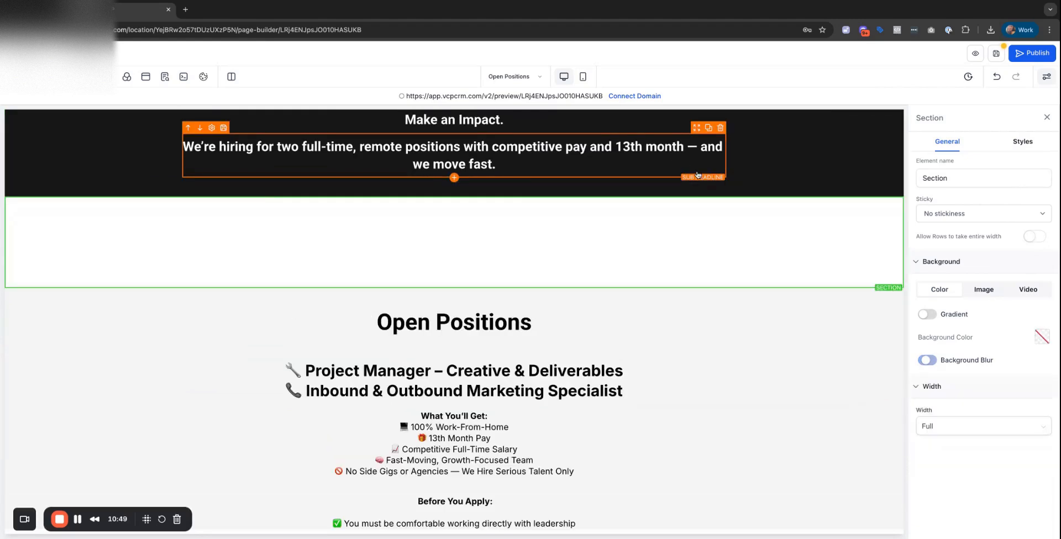
pyautogui.click(474, 218)
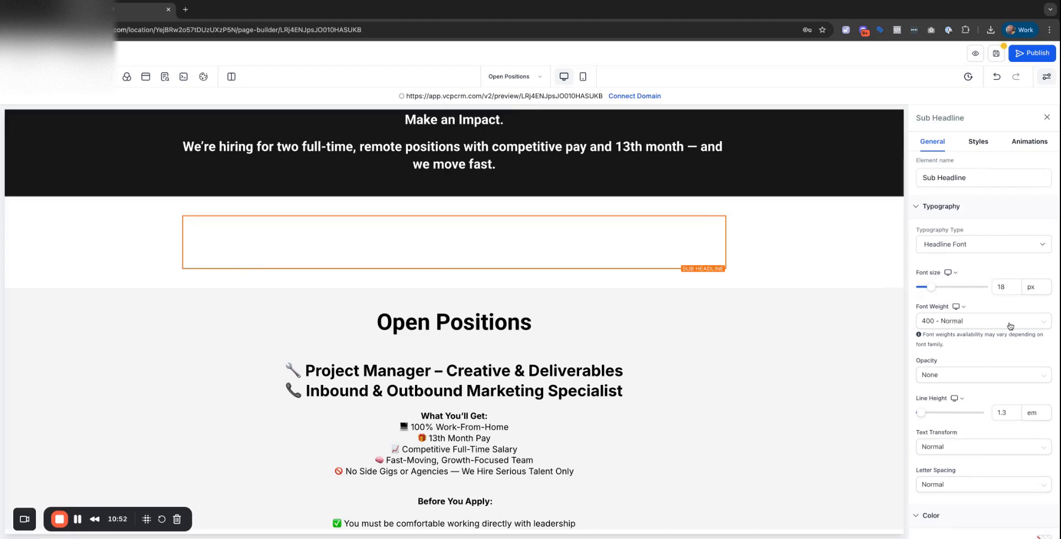
# Change the What We're Looking For text colour to black.
pyautogui.scroll(-3, 967, 248)
pyautogui.scroll(3, 964, 176)
pyautogui.click(978, 142)
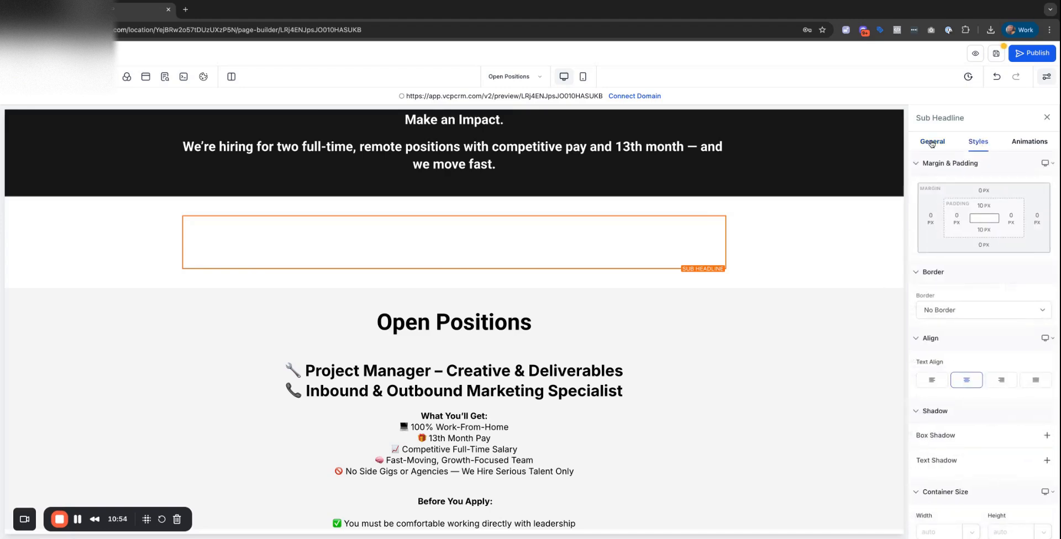
pyautogui.scroll(-2, 1019, 324)
pyautogui.click(933, 144)
pyautogui.scroll(-3, 1009, 353)
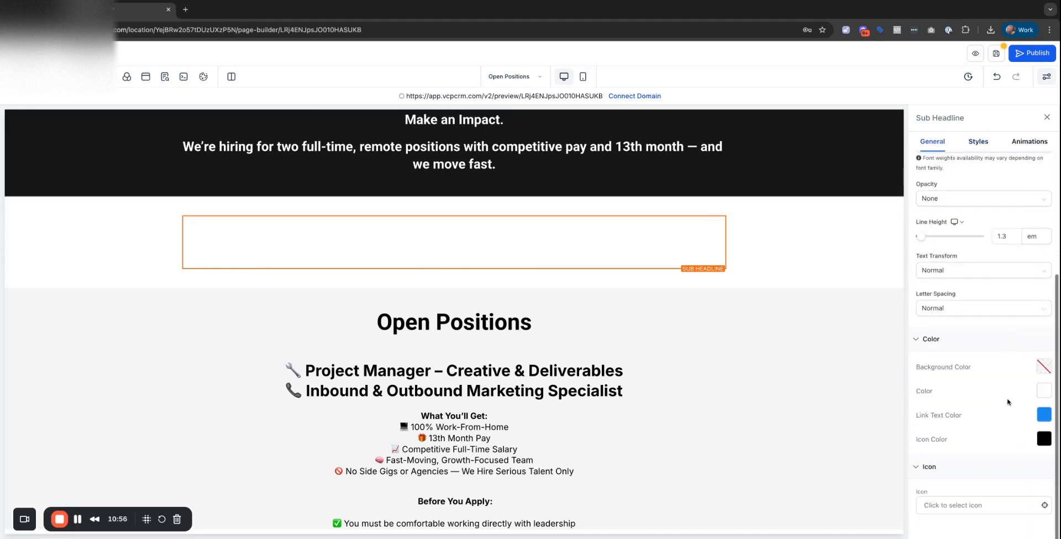
pyautogui.click(1043, 392)
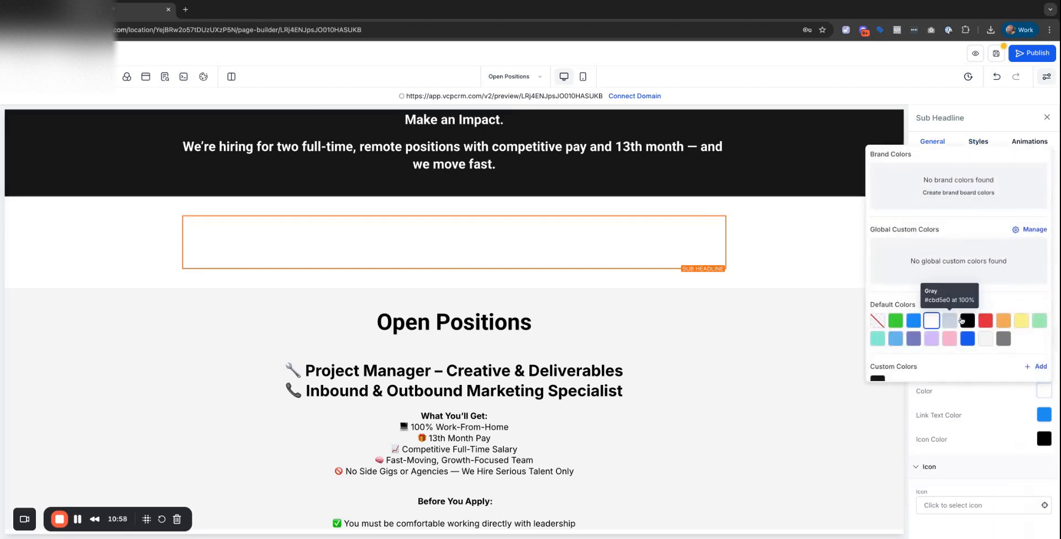
pyautogui.click(966, 321)
pyautogui.click(735, 324)
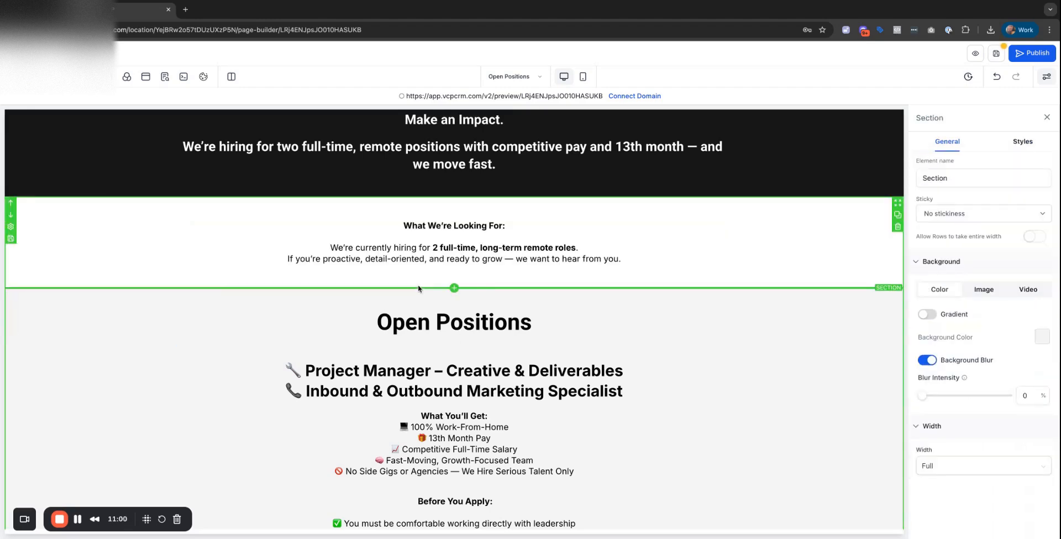
# Select all the What We're Looking For text and make it a 21 px Heading 1.
pyautogui.click(435, 251)
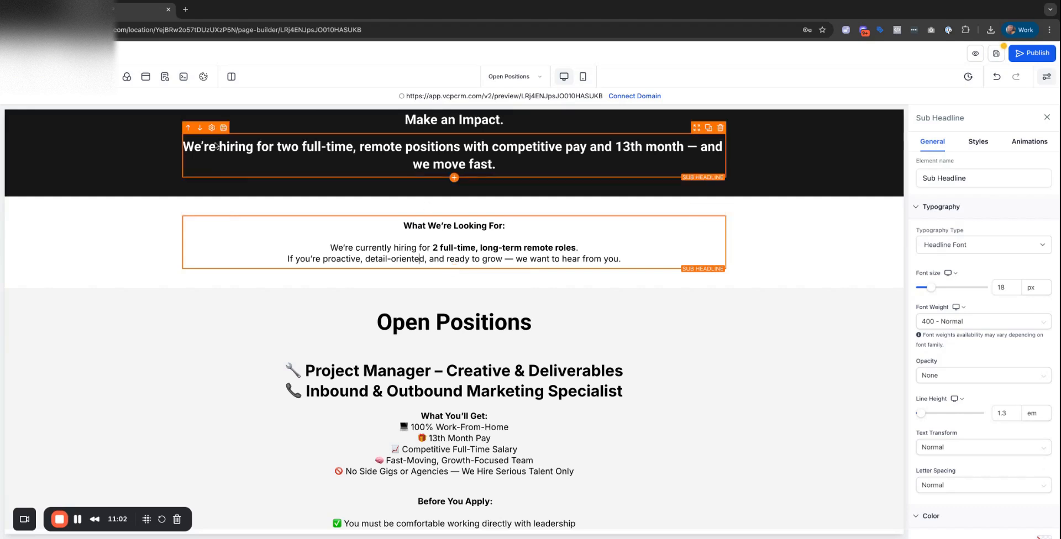
pyautogui.click(952, 180)
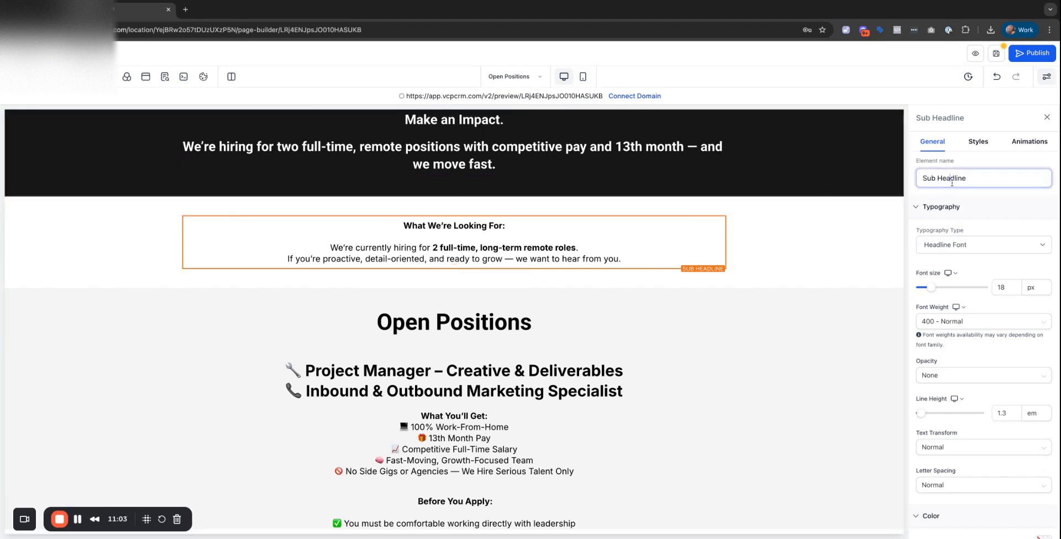
pyautogui.click(606, 243)
pyautogui.hotkey('ctrl', 'a')
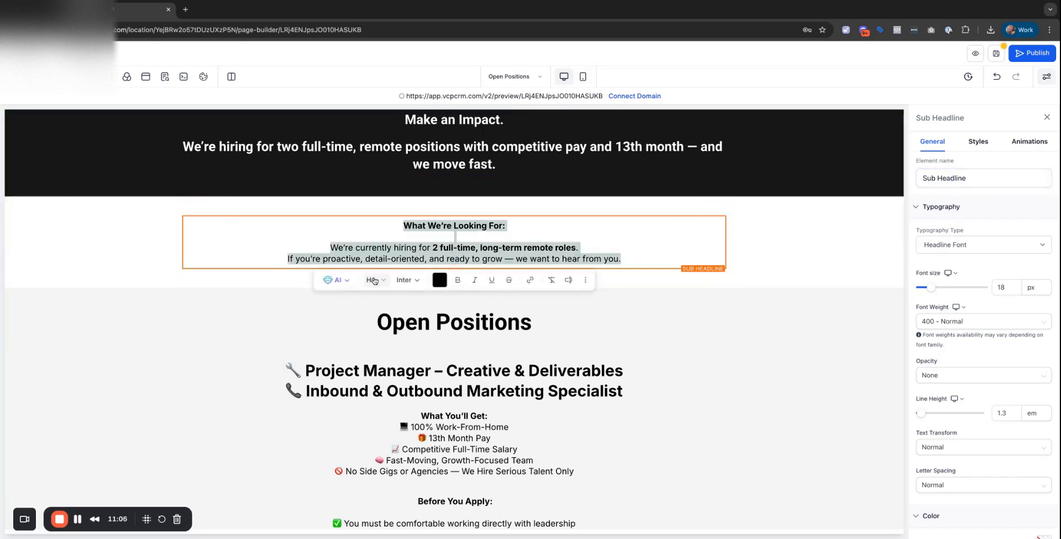
pyautogui.click(374, 281)
pyautogui.click(384, 304)
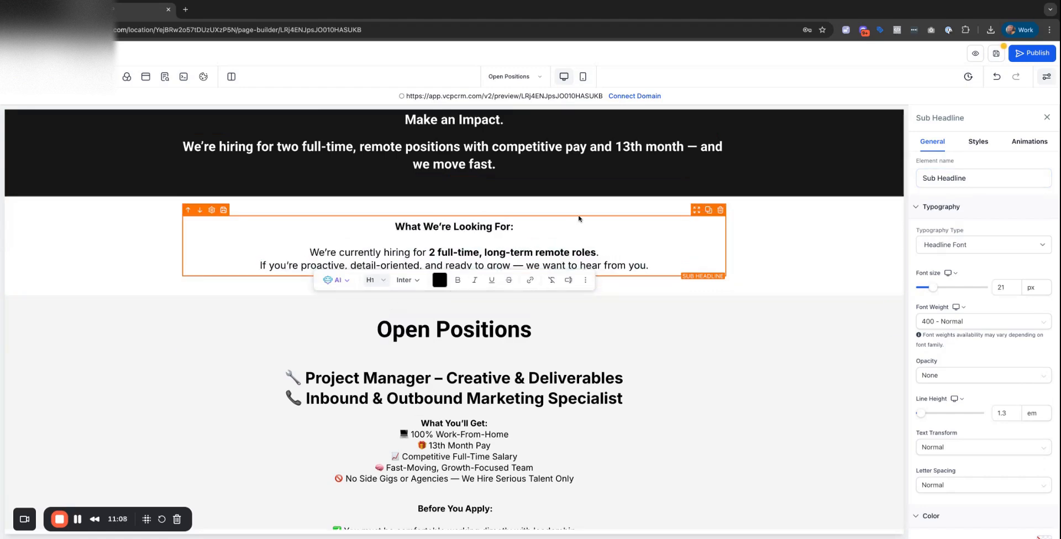
pyautogui.click(558, 330)
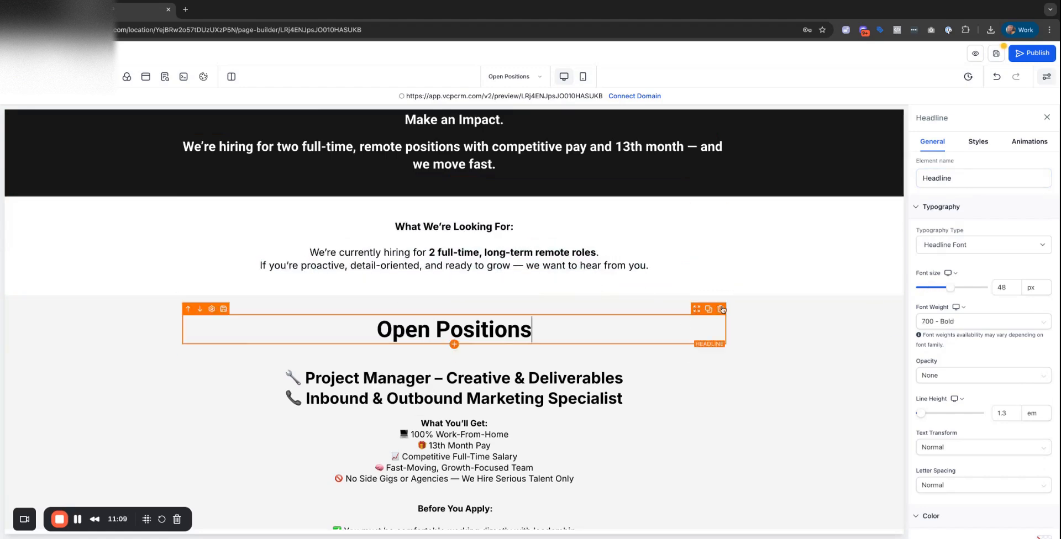
# Set the What You'll Get list's line height to 3 em.
pyautogui.click(402, 256)
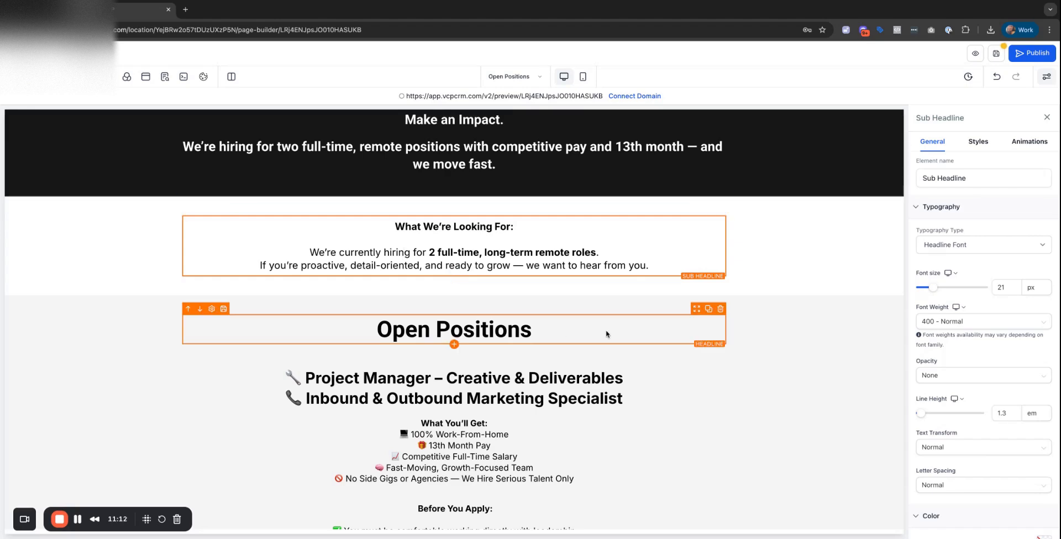
pyautogui.scroll(-3, 552, 287)
pyautogui.click(491, 342)
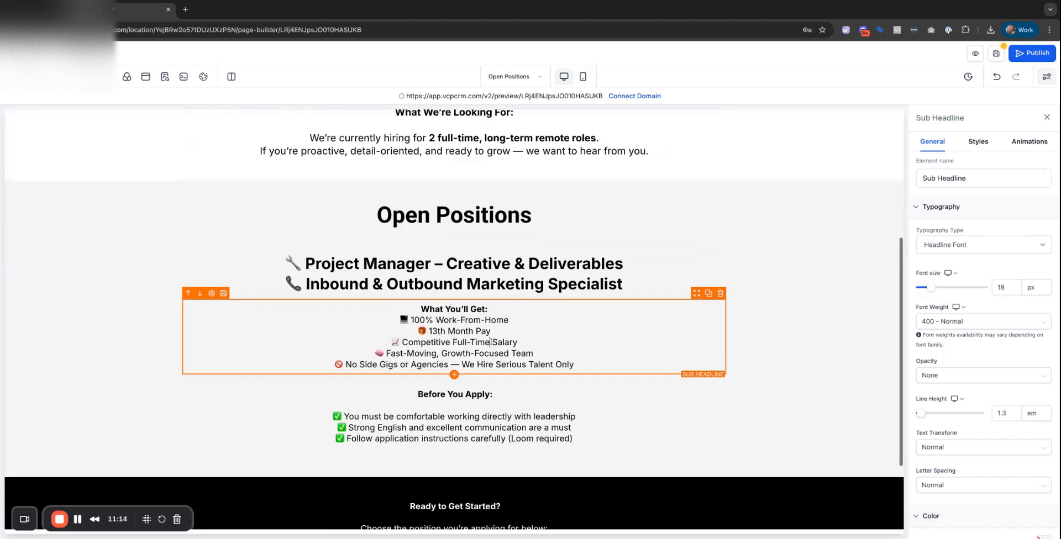
pyautogui.hotkey('ctrl', 'a')
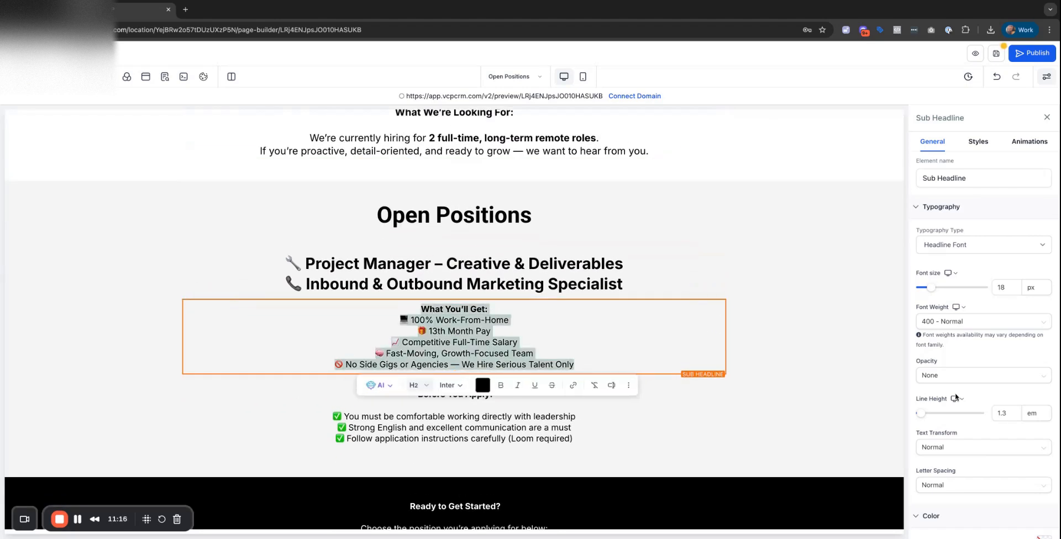
pyautogui.scroll(-2, 939, 371)
pyautogui.doubleClick(1006, 360)
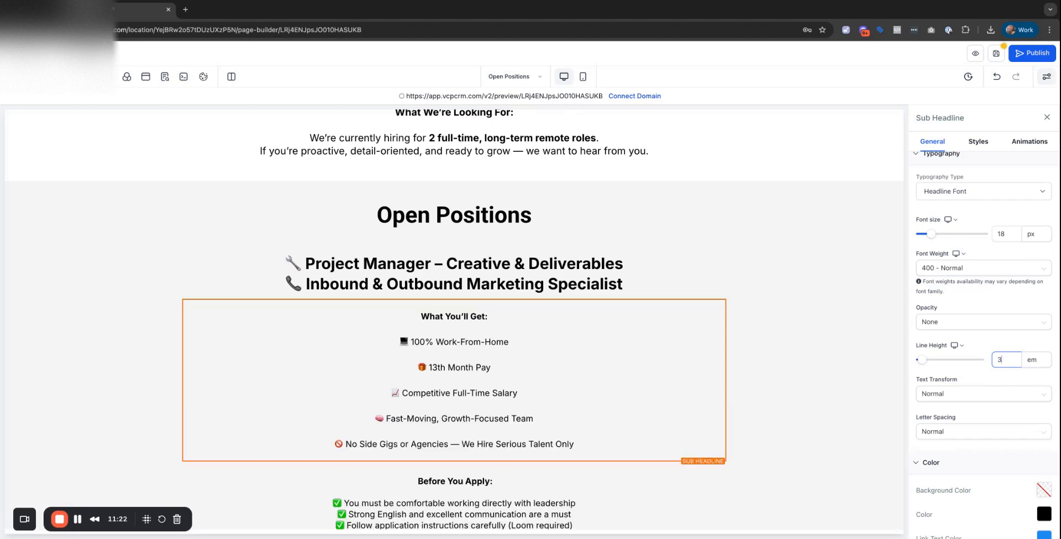
pyautogui.click(754, 369)
# Set the Before You Apply checklist's line height to 3 em.
pyautogui.scroll(-3, 547, 364)
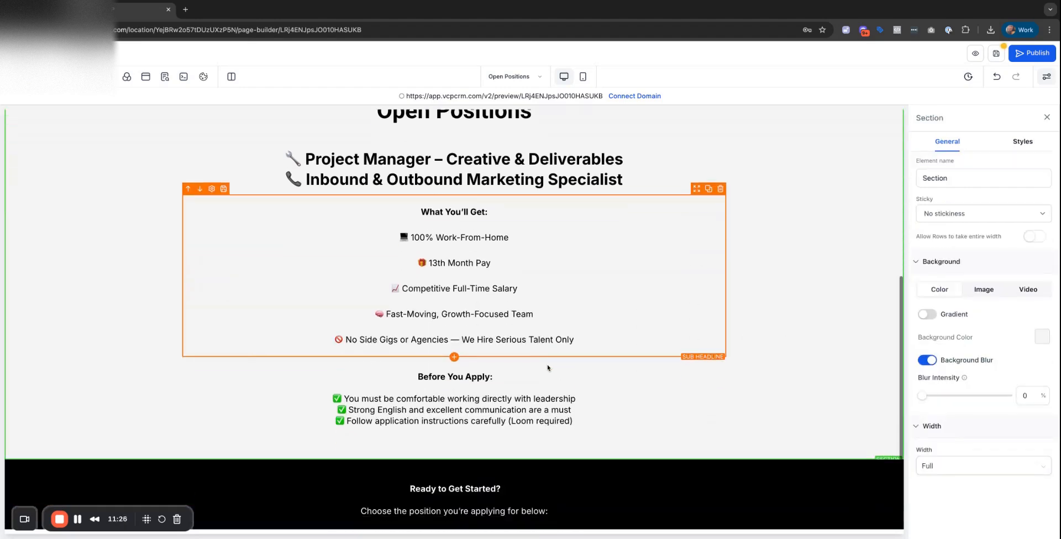
pyautogui.click(462, 381)
pyautogui.hotkey('ctrl', 'a')
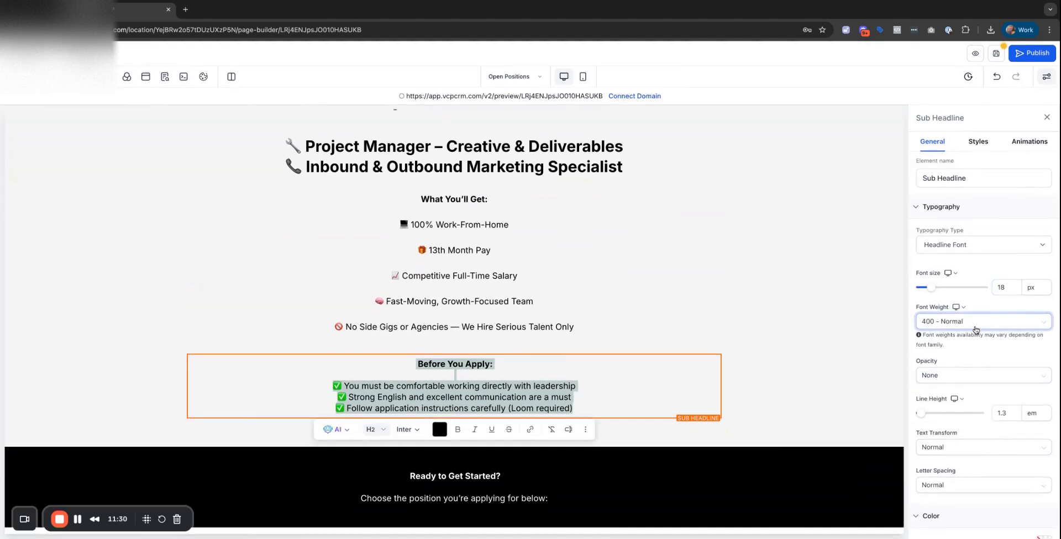
pyautogui.scroll(-3, 986, 393)
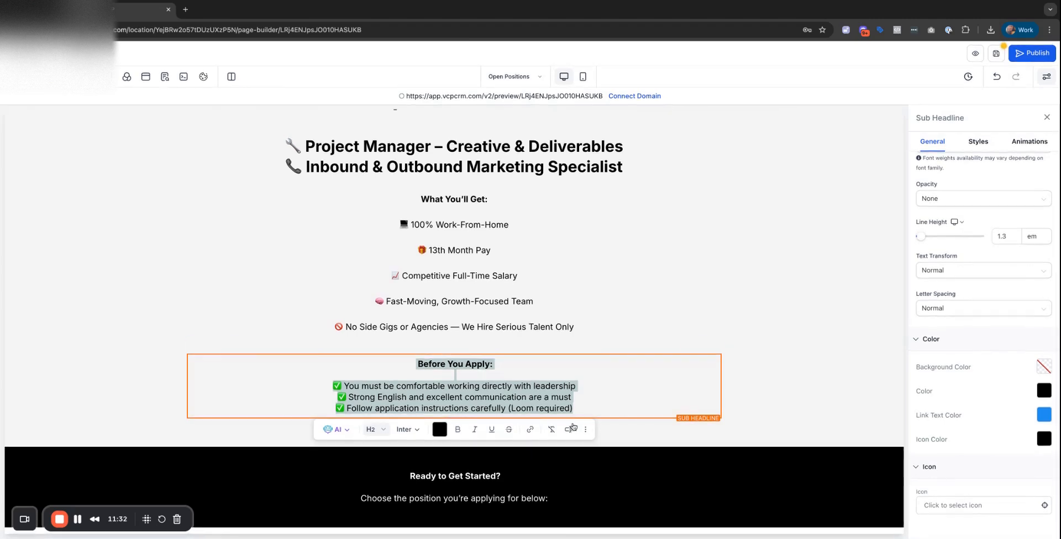
pyautogui.click(579, 406)
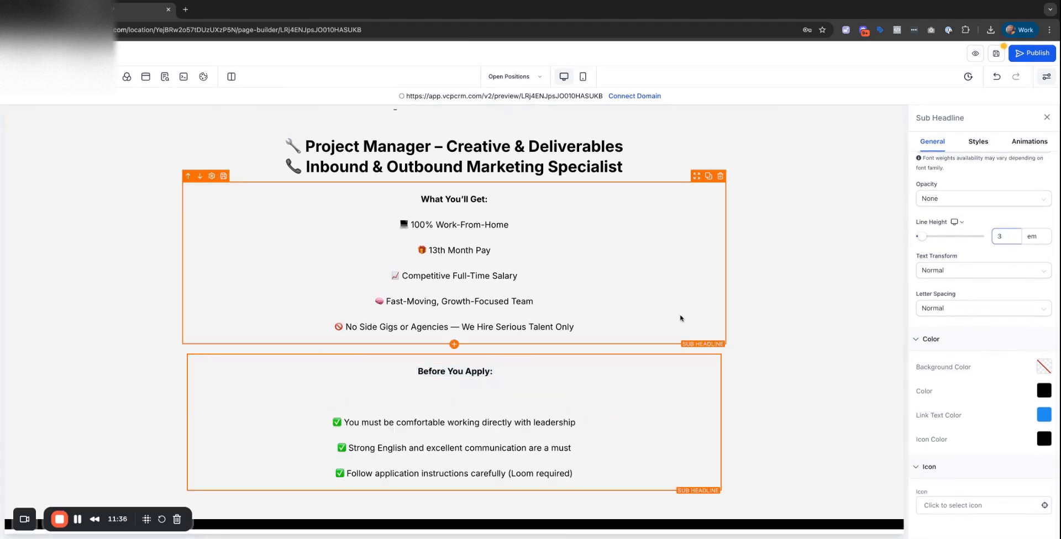
pyautogui.click(767, 313)
# Delete the empty line under 'Before You Apply:'.
pyautogui.click(432, 397)
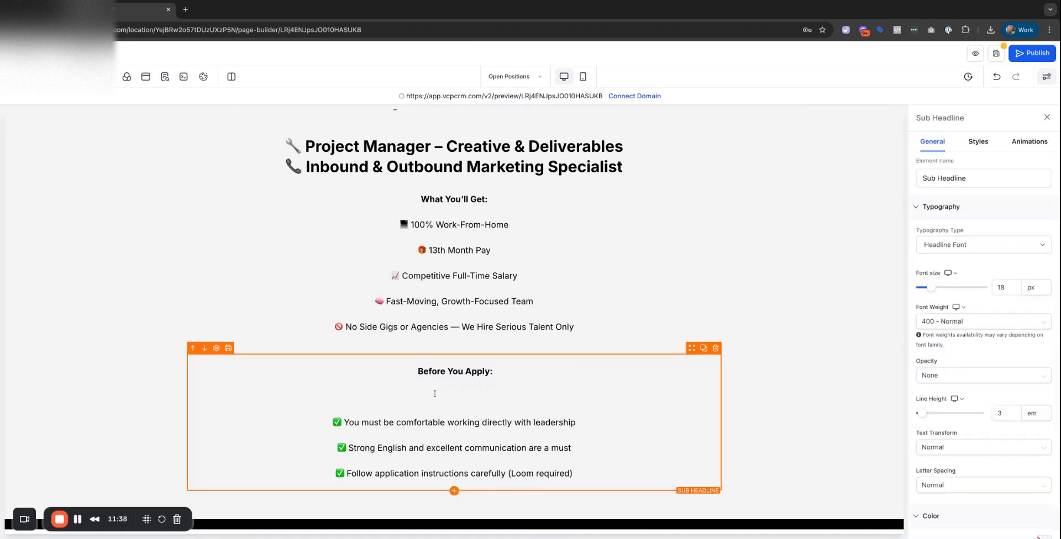
pyautogui.press('BackSpace')
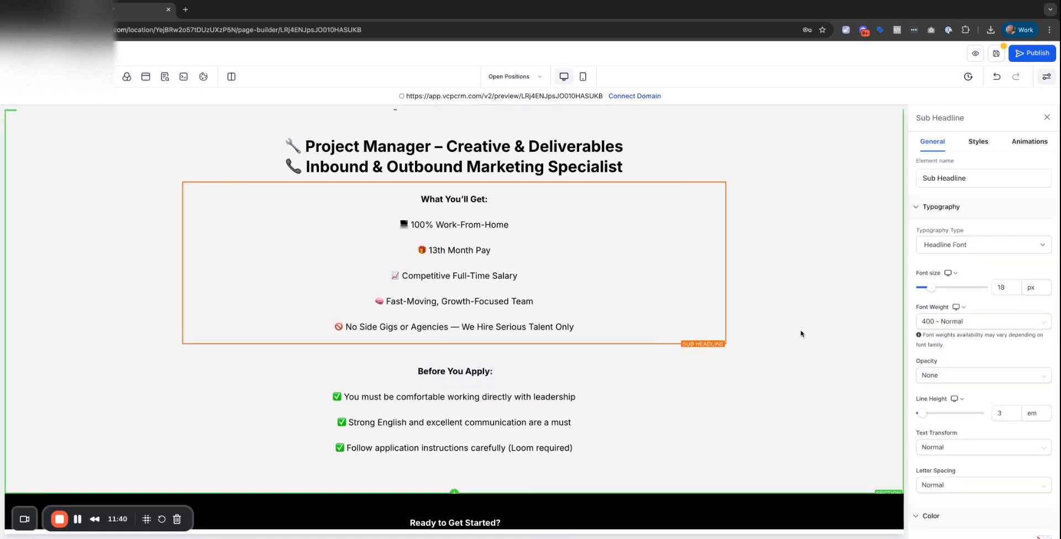
pyautogui.click(799, 268)
pyautogui.scroll(-3, 753, 388)
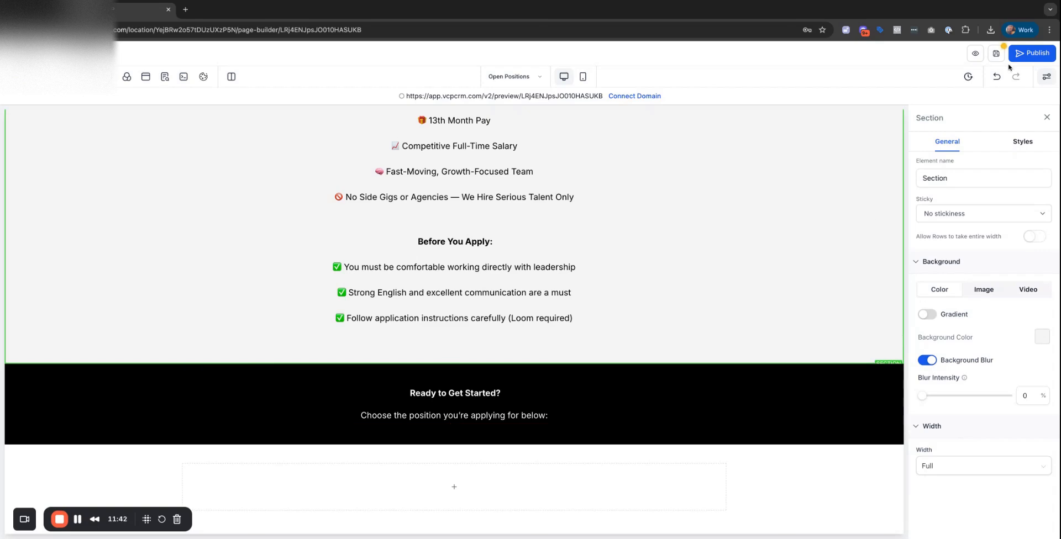
# Open the SEO Meta Data panel, preview the page in a new tab, then return to the builder.
pyautogui.click(164, 76)
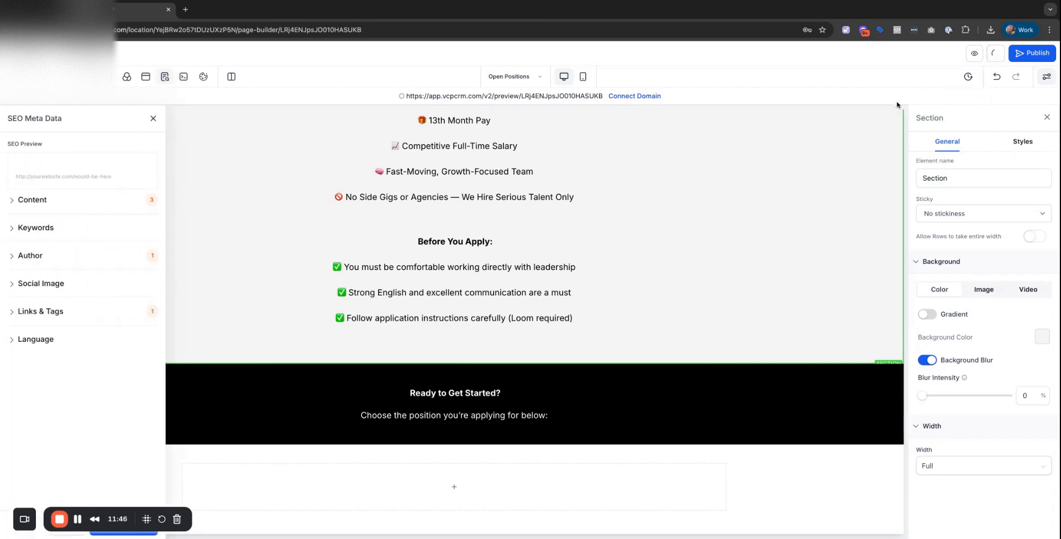
pyautogui.click(975, 55)
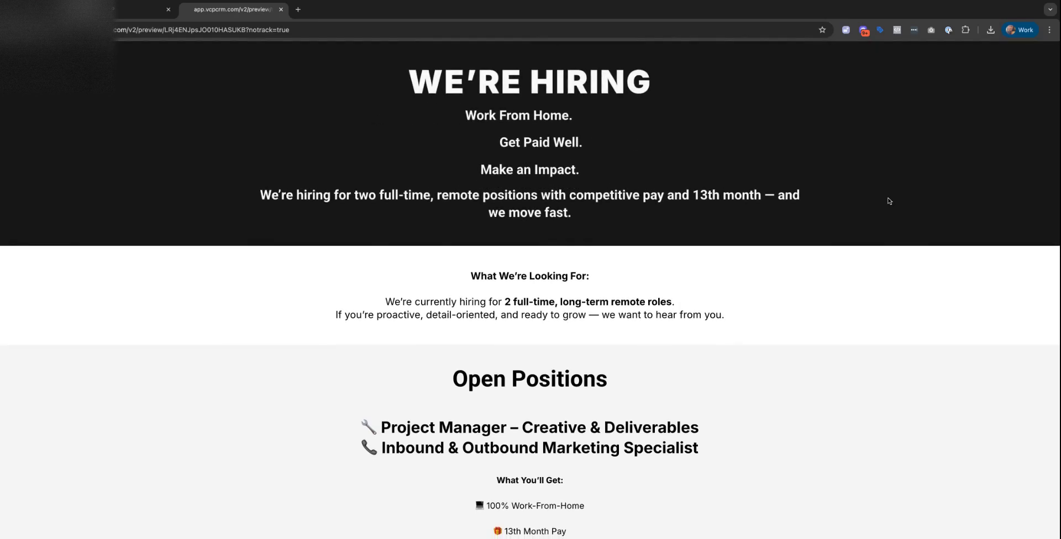
pyautogui.scroll(-7, 894, 199)
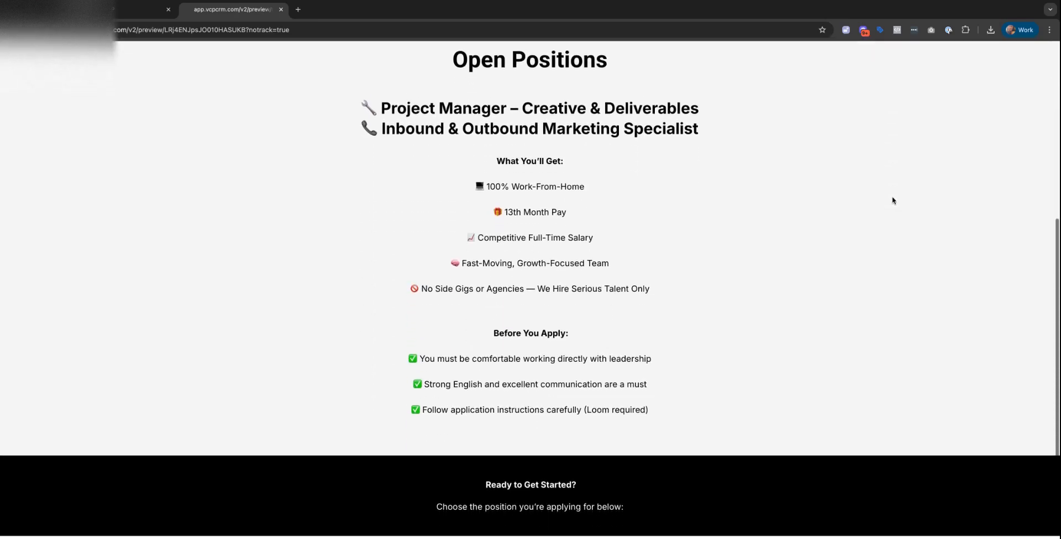
pyautogui.scroll(10, 530, 276)
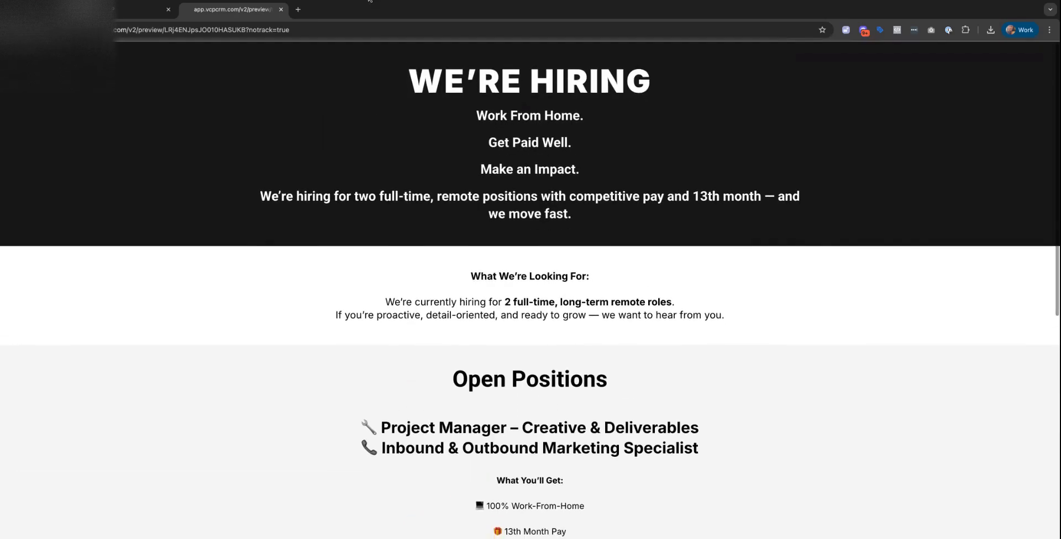
pyautogui.click(130, 14)
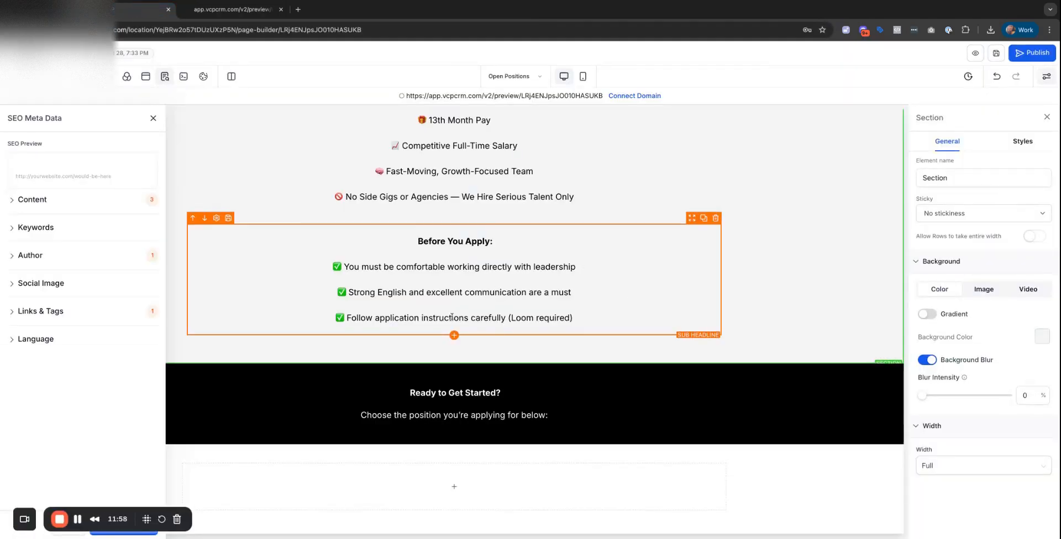
# Close the SEO Meta Data panel.
pyautogui.scroll(6, 505, 331)
pyautogui.scroll(-6, 504, 331)
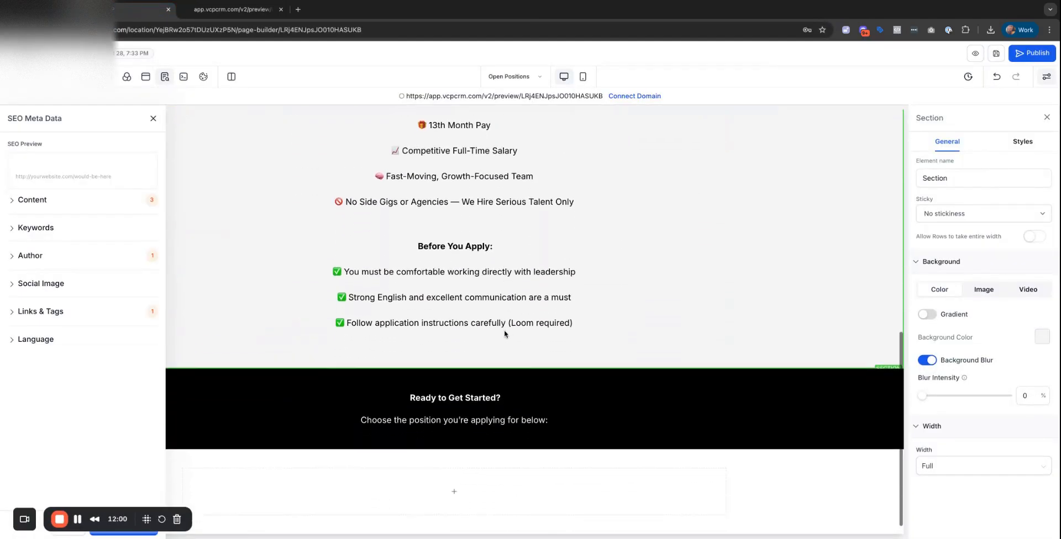
pyautogui.click(154, 119)
# Drag the Before You Apply row into the black section above 'Ready to Get Started?'.
pyautogui.scroll(5, 551, 327)
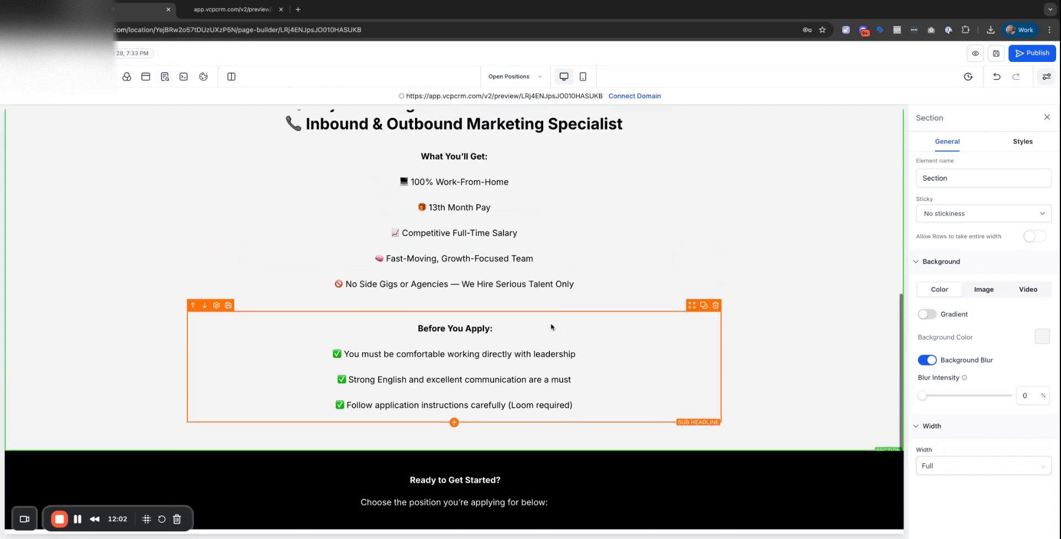
pyautogui.scroll(5, 550, 327)
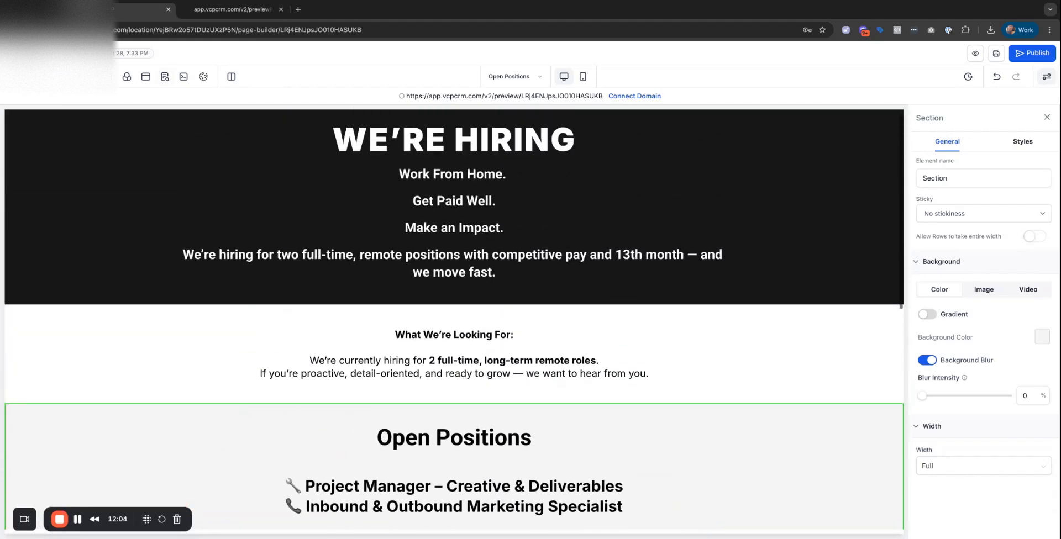
pyautogui.scroll(-6, 550, 327)
pyautogui.scroll(-4, 455, 320)
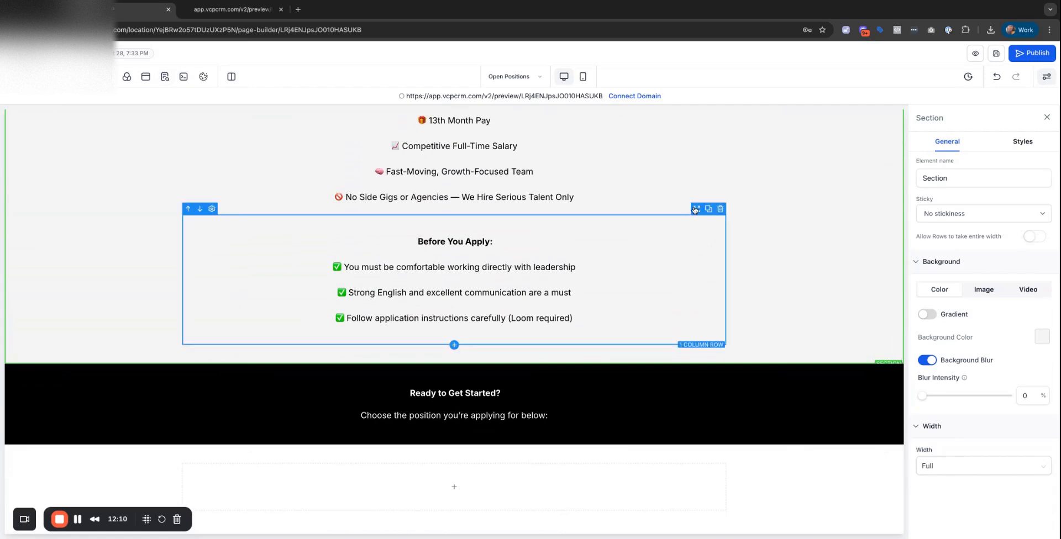
pyautogui.scroll(2, 695, 210)
pyautogui.moveTo(696, 211); pyautogui.dragTo(691, 221)
pyautogui.scroll(-2, 680, 342)
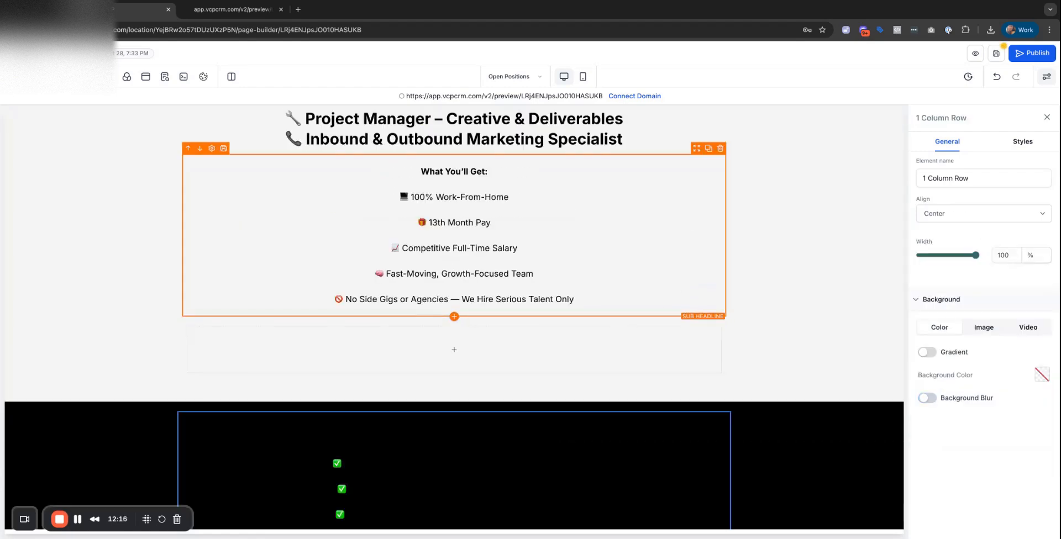
pyautogui.scroll(-3, 705, 268)
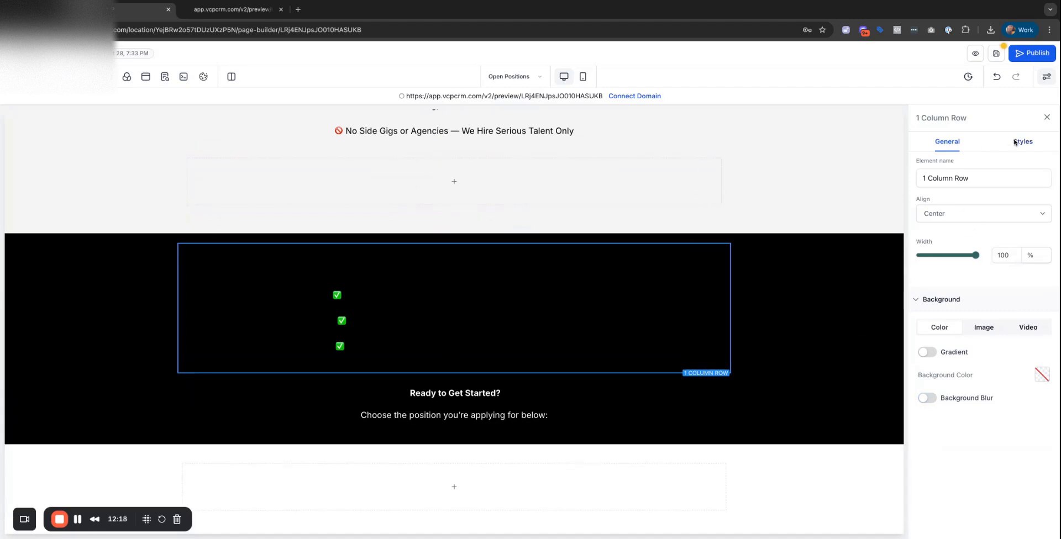
# Make the moved Before You Apply checklist text white.
pyautogui.click(486, 326)
pyautogui.scroll(-5, 972, 381)
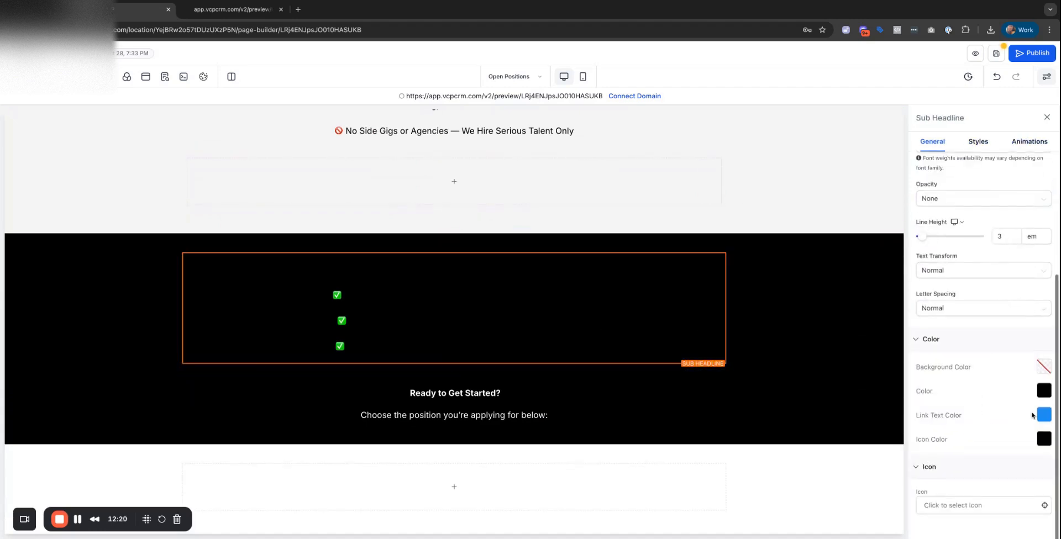
pyautogui.click(1044, 390)
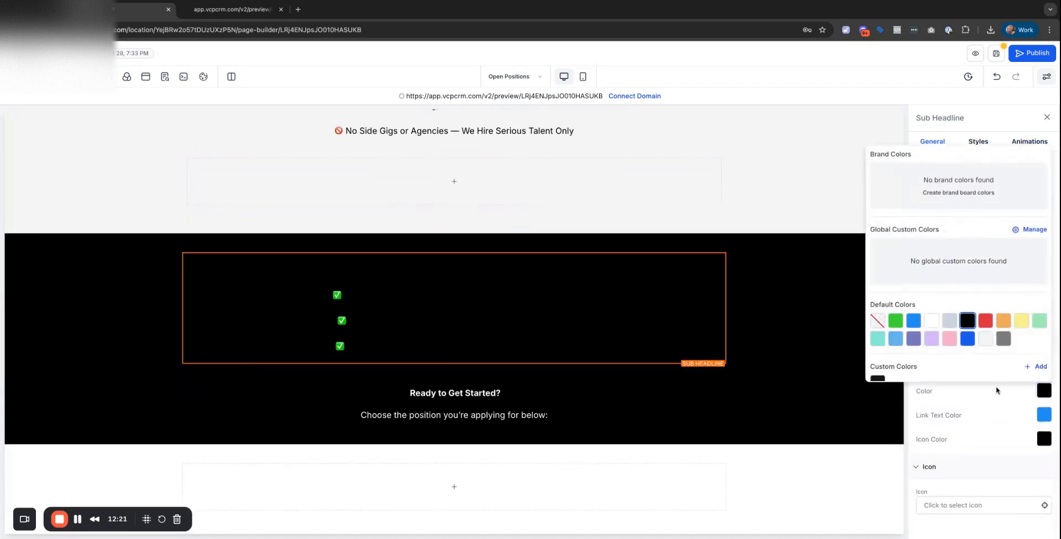
pyautogui.click(933, 323)
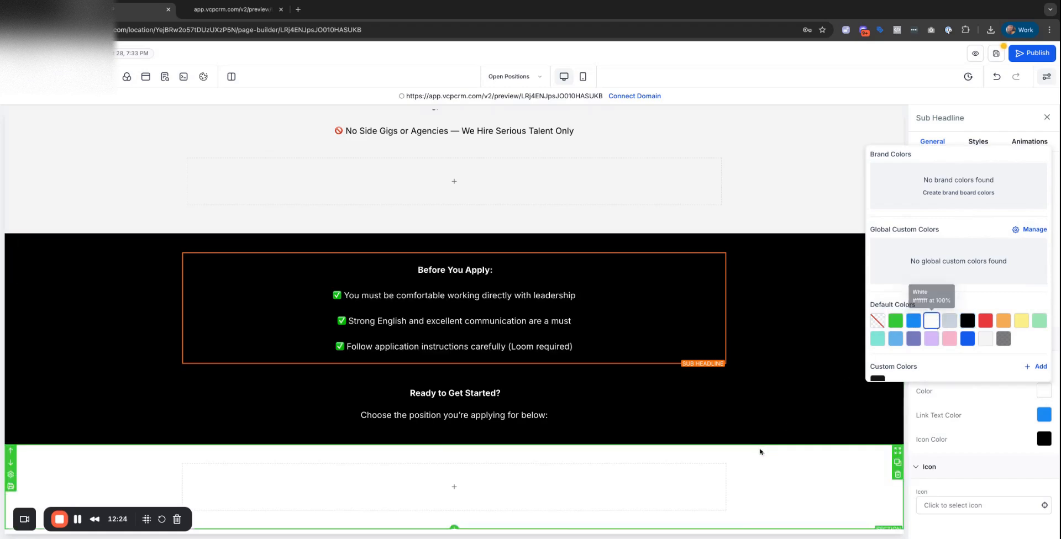
pyautogui.click(750, 459)
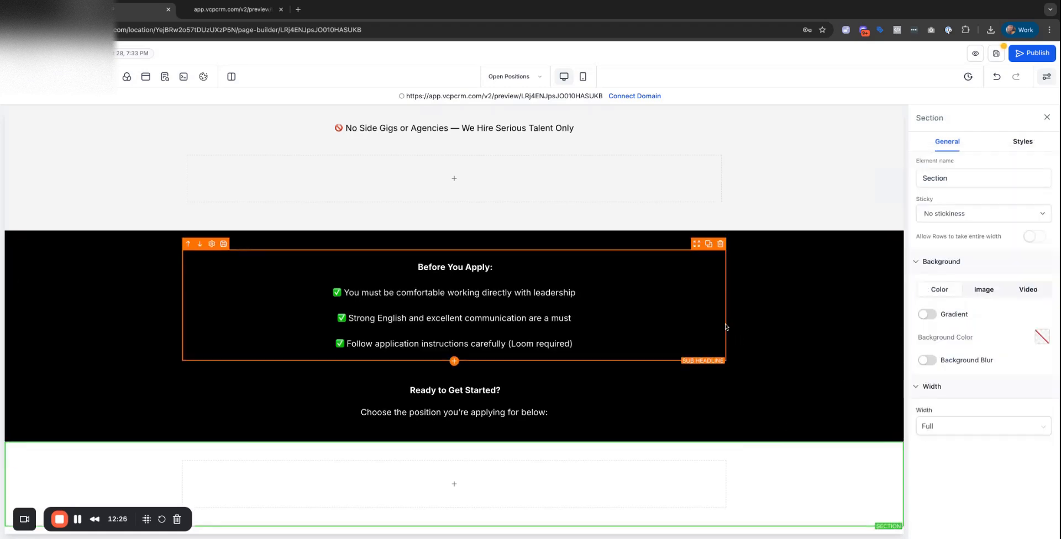
# Delete the empty row left under the What You'll Get perks list.
pyautogui.scroll(6, 725, 327)
pyautogui.scroll(-2, 696, 376)
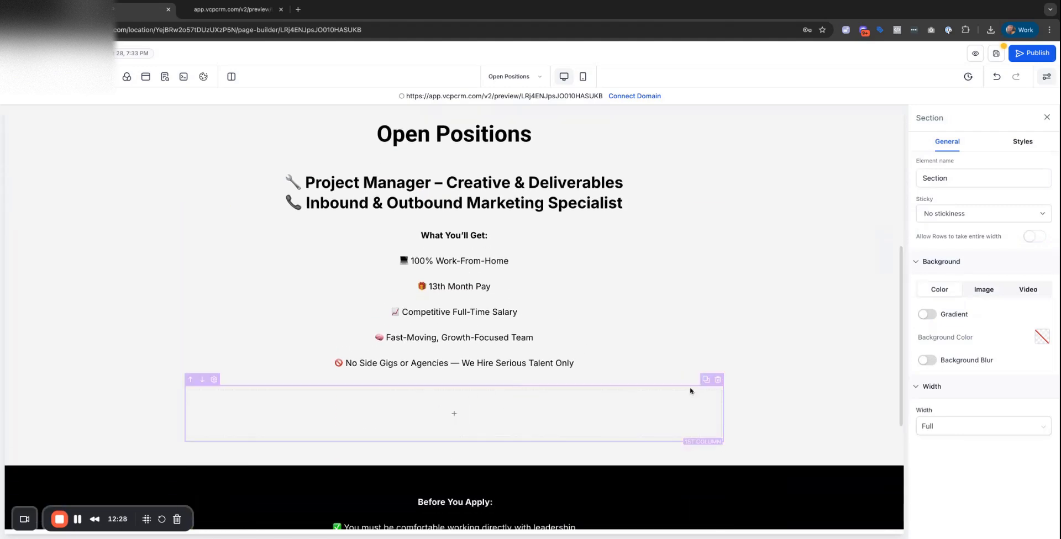
pyautogui.click(718, 380)
pyautogui.scroll(5, 572, 358)
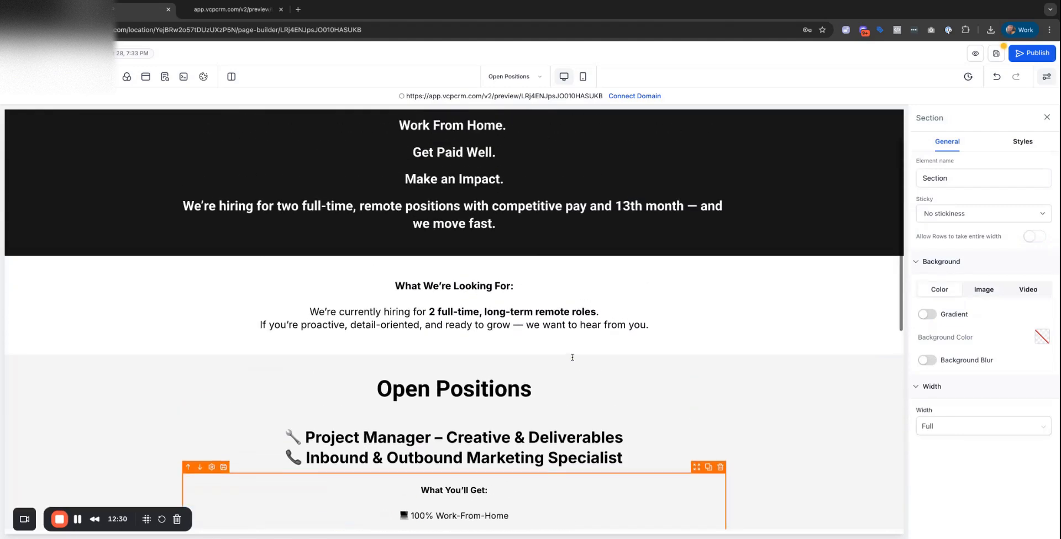
pyautogui.scroll(-9, 572, 358)
pyautogui.click(582, 338)
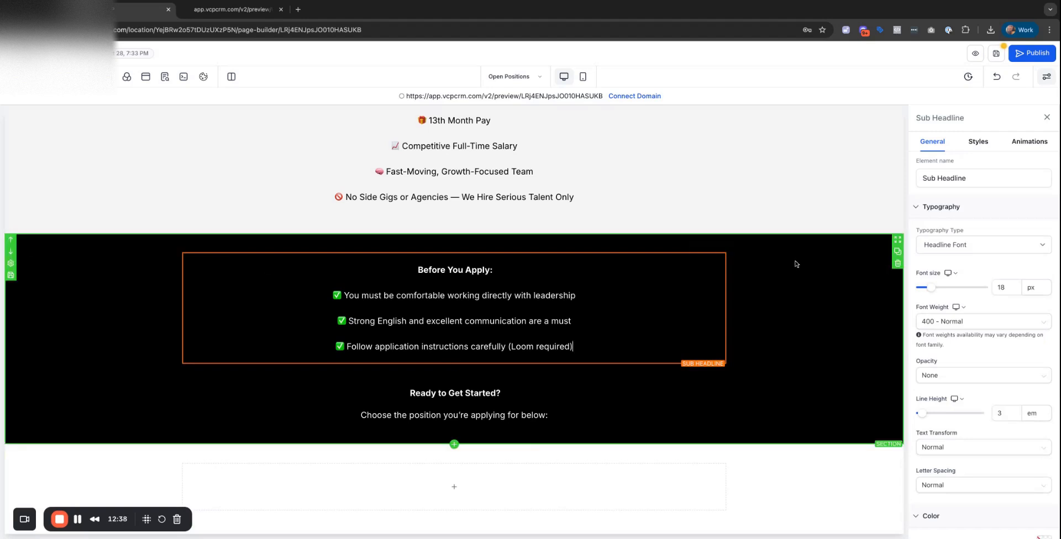
# Duplicate the Before You Apply section, remove the extra text copy, and give it a white background.
pyautogui.click(898, 252)
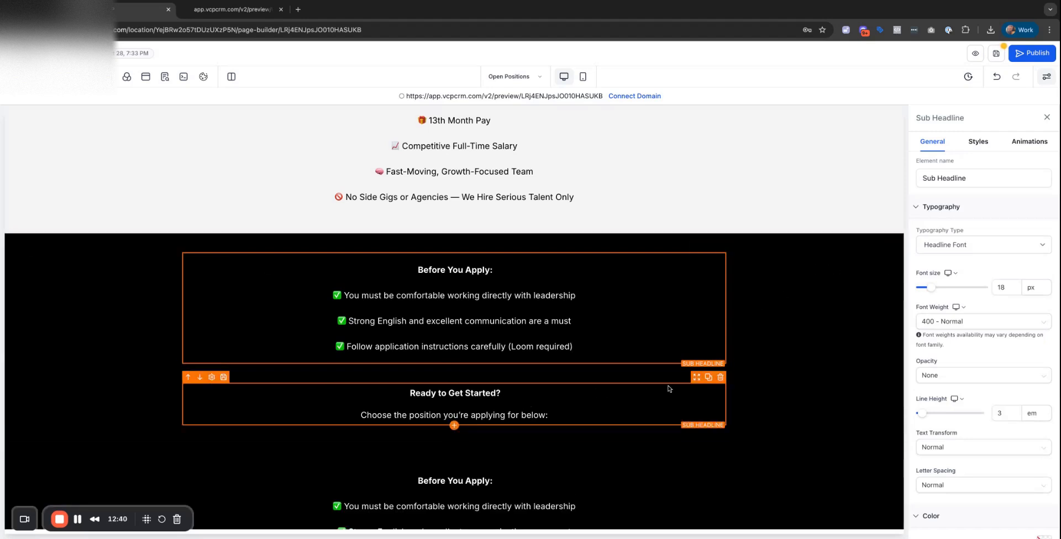
pyautogui.click(722, 374)
pyautogui.scroll(-3, 650, 329)
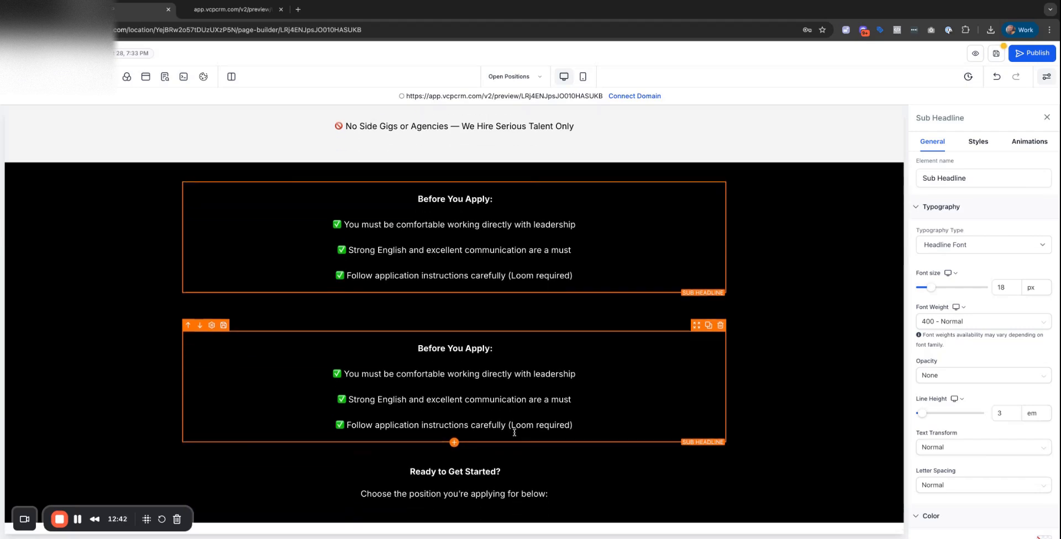
pyautogui.click(721, 268)
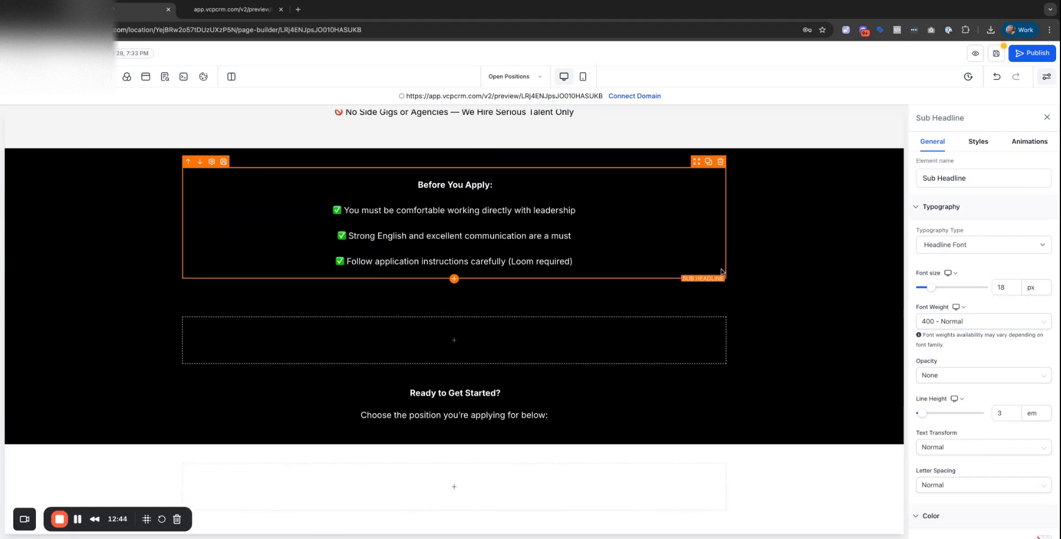
pyautogui.click(781, 232)
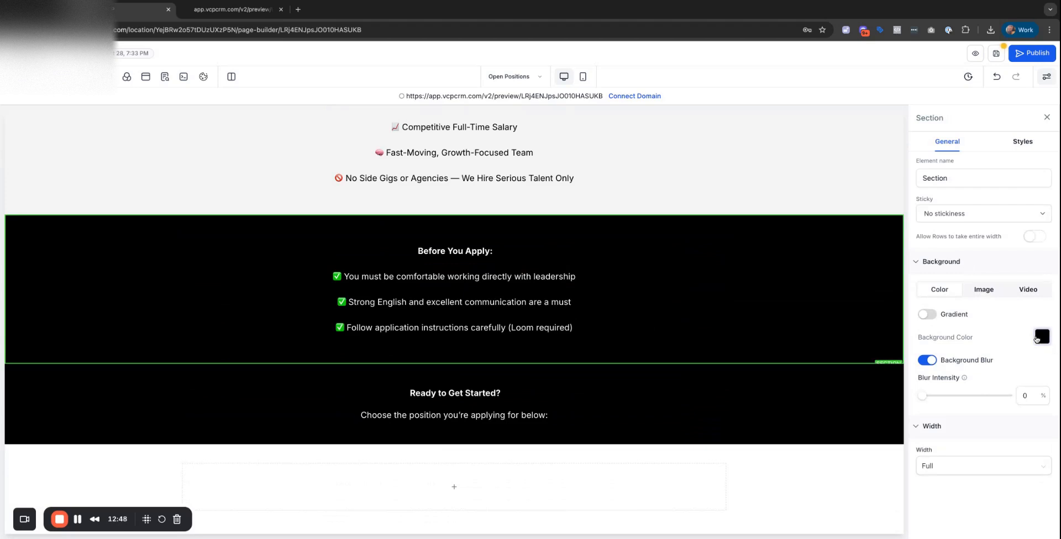
pyautogui.click(1037, 338)
pyautogui.click(929, 267)
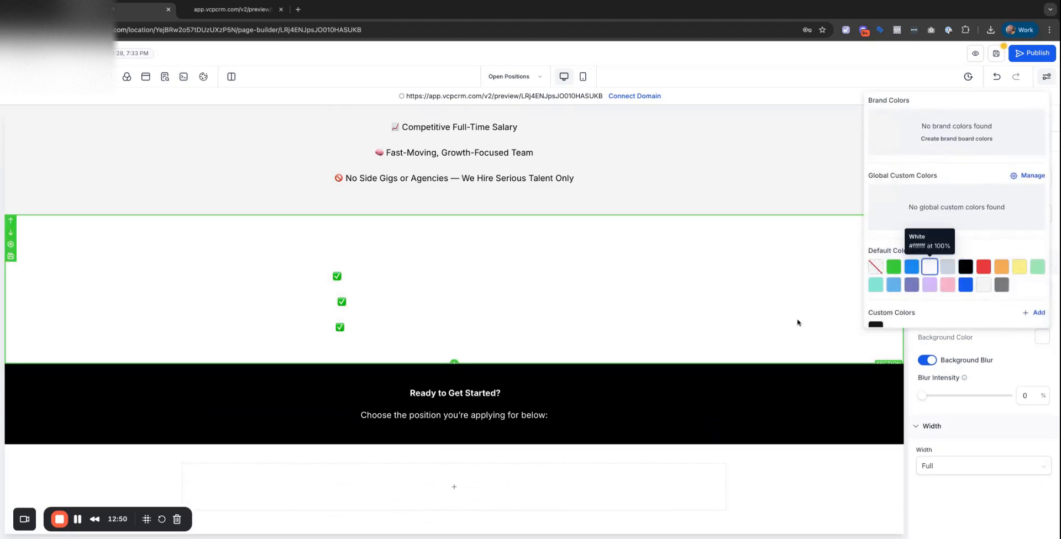
# Turn the Before You Apply text black.
pyautogui.click(645, 313)
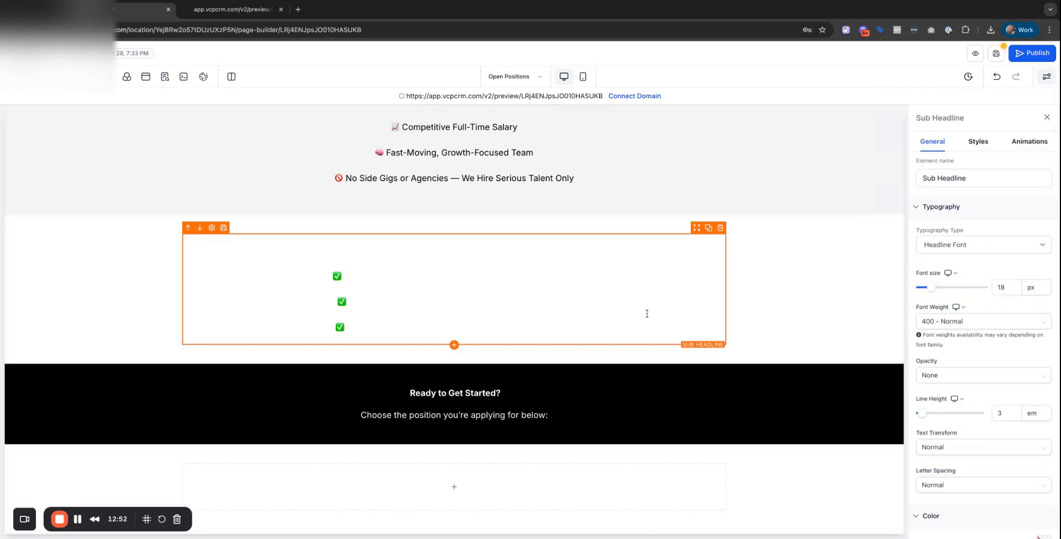
pyautogui.scroll(-3, 992, 392)
pyautogui.scroll(-2, 993, 402)
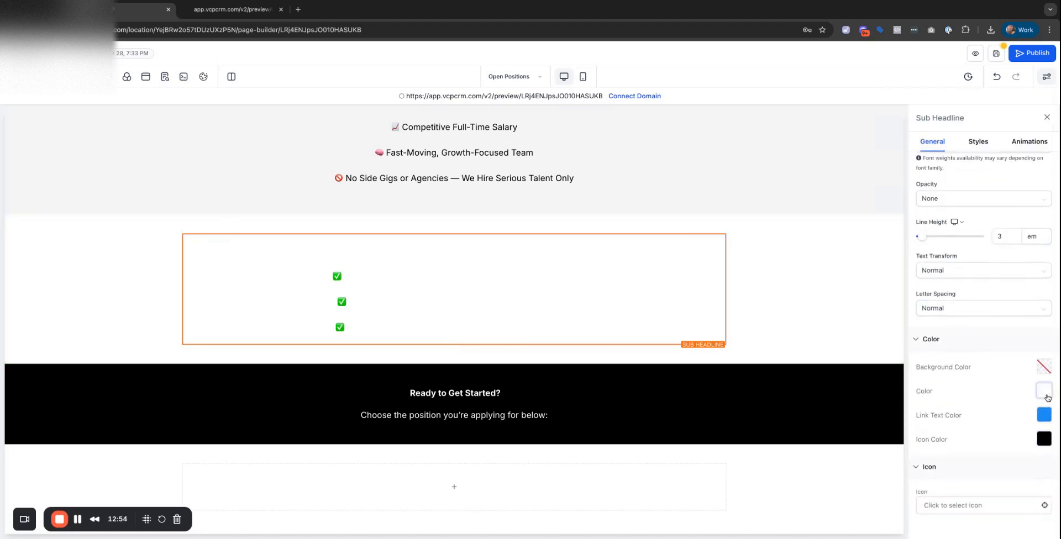
pyautogui.click(1044, 390)
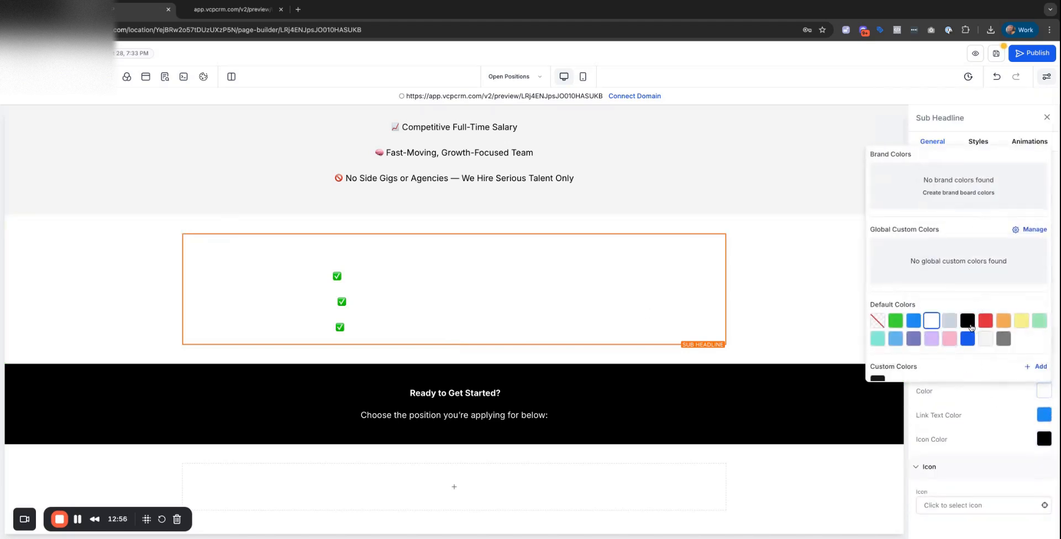
pyautogui.click(967, 320)
pyautogui.click(743, 476)
pyautogui.scroll(1, 697, 432)
pyautogui.scroll(10, 698, 432)
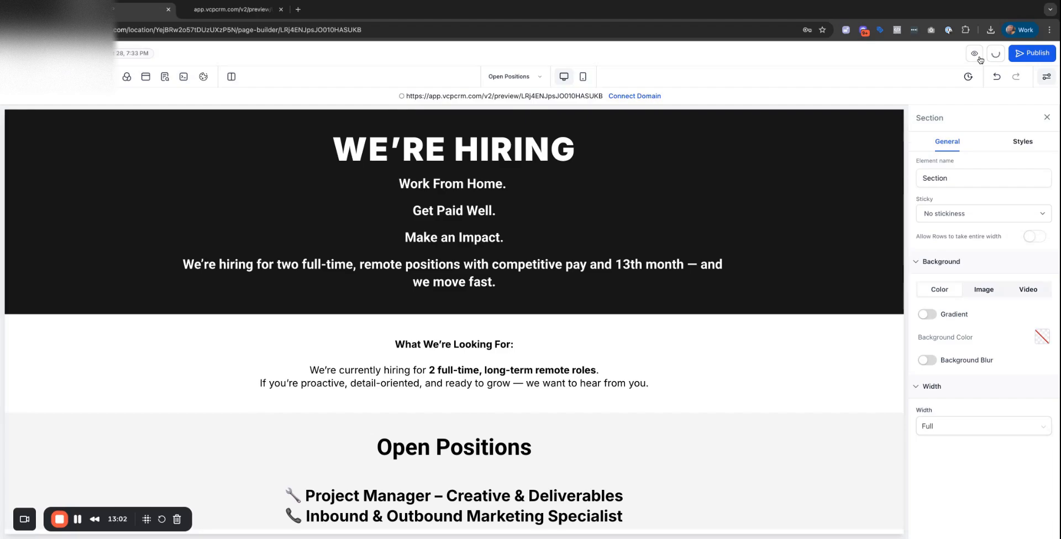
pyautogui.click(976, 54)
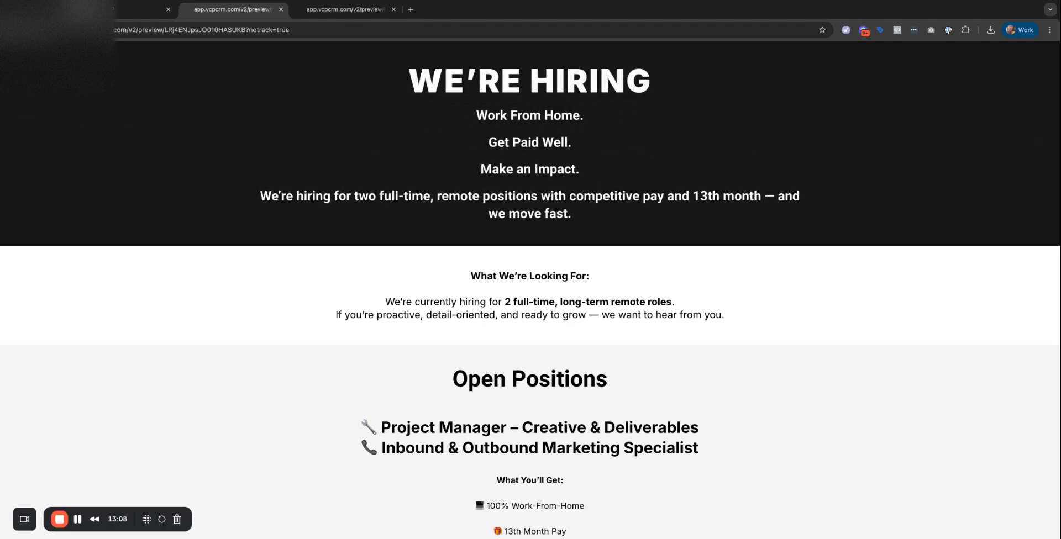
pyautogui.click(280, 10)
pyautogui.click(281, 9)
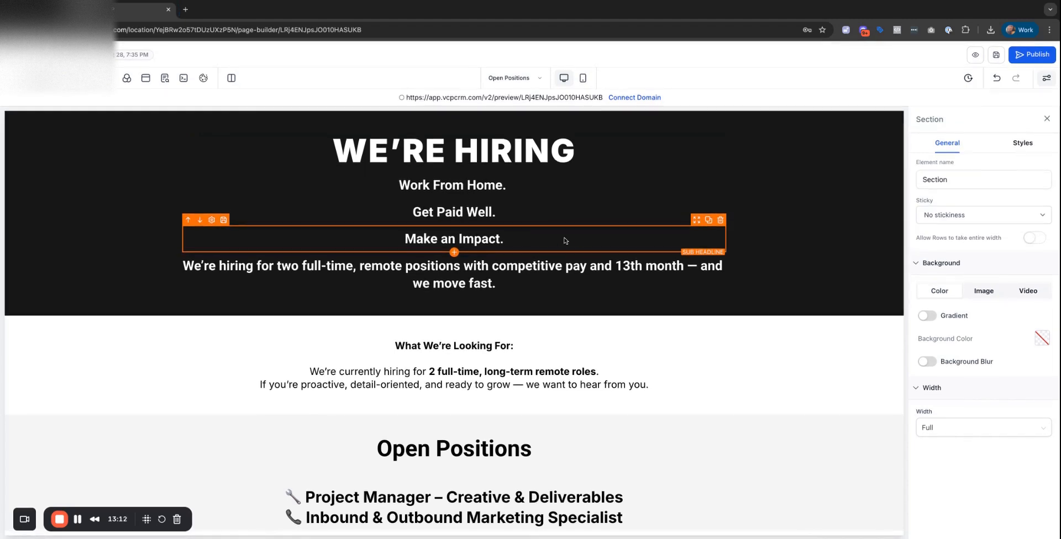
# Drag an Image element from Quick Add's Media group above the WE'RE HIRING headline.
pyautogui.click(17, 77)
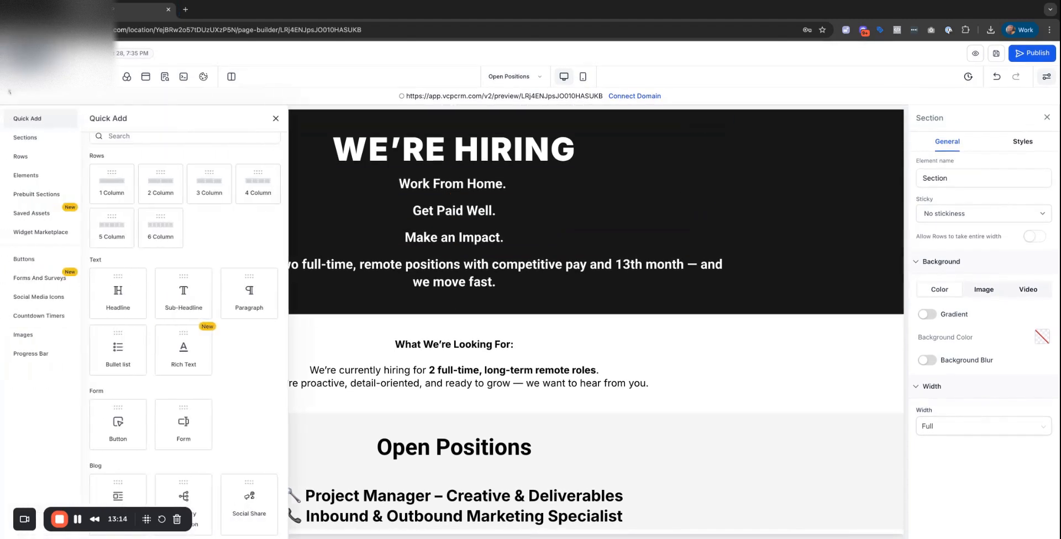
pyautogui.scroll(-5, 245, 341)
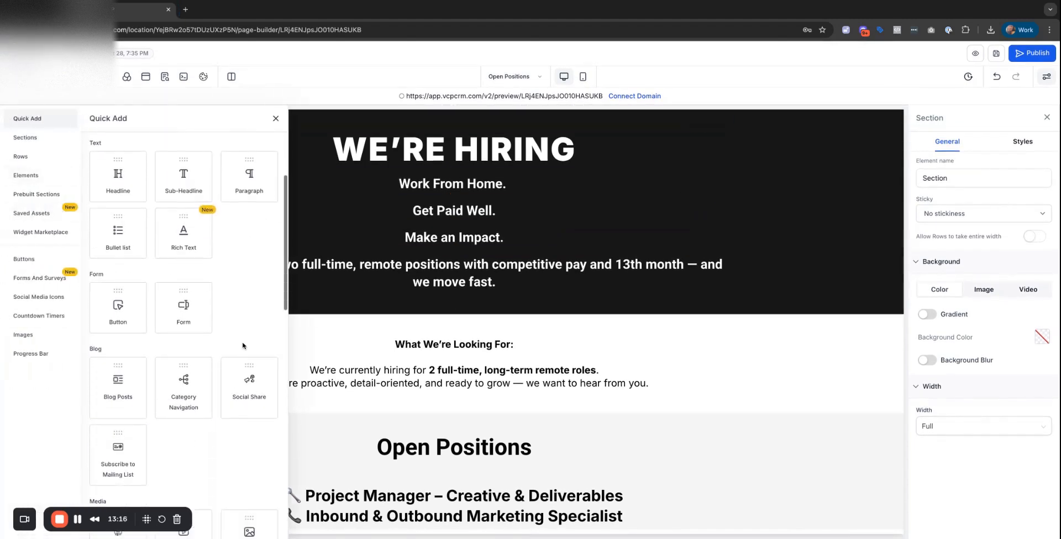
pyautogui.scroll(-2, 246, 341)
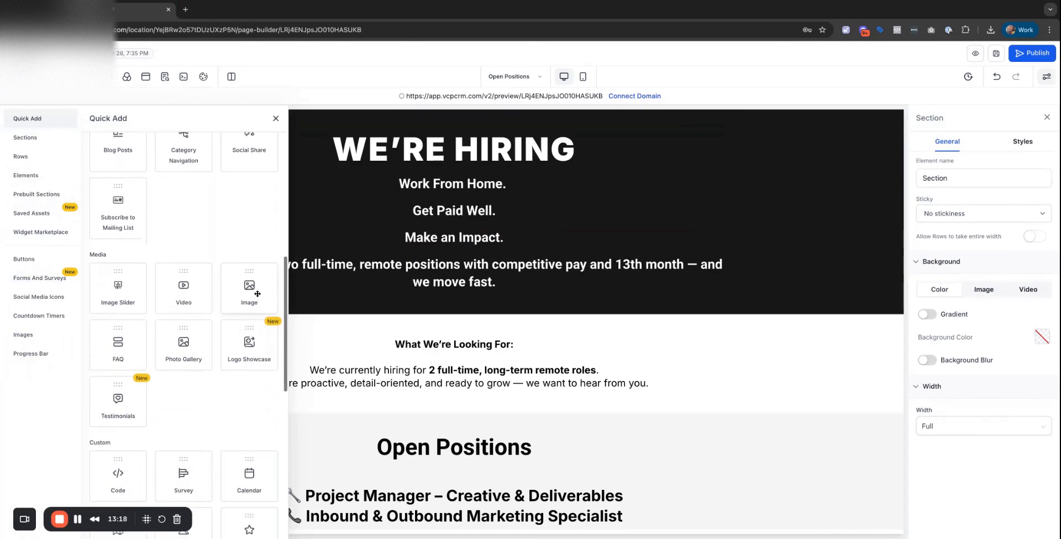
pyautogui.moveTo(257, 294); pyautogui.dragTo(457, 152)
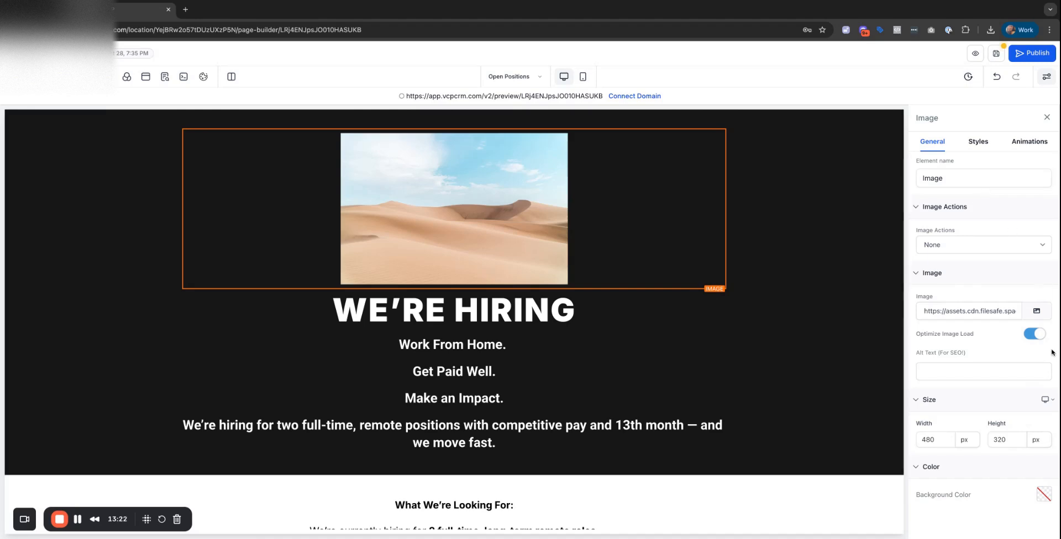
# Replace the desert placeholder with the AgencyVCP logo from Media Storage.
pyautogui.click(1036, 311)
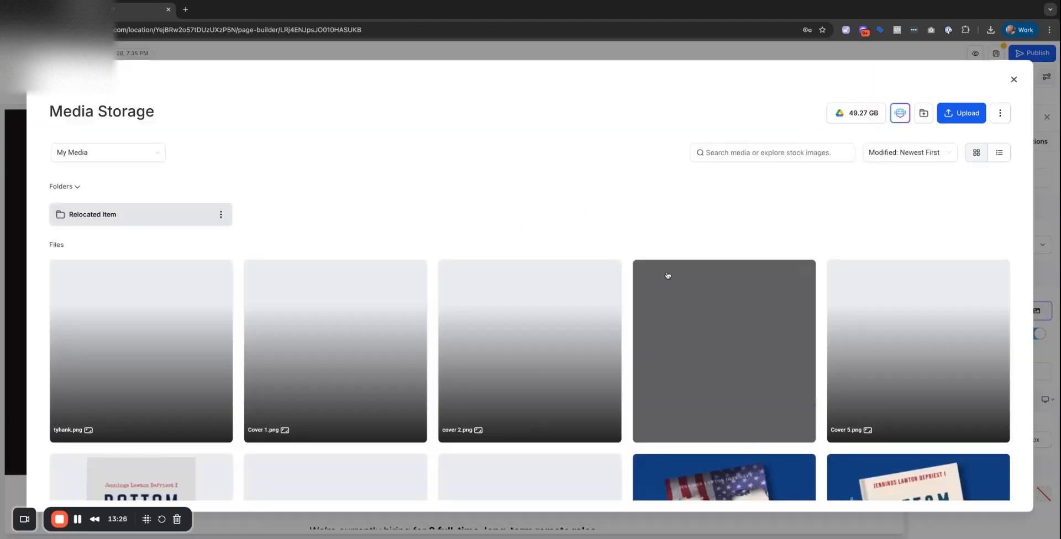
pyautogui.scroll(-6, 668, 275)
pyautogui.scroll(-4, 668, 274)
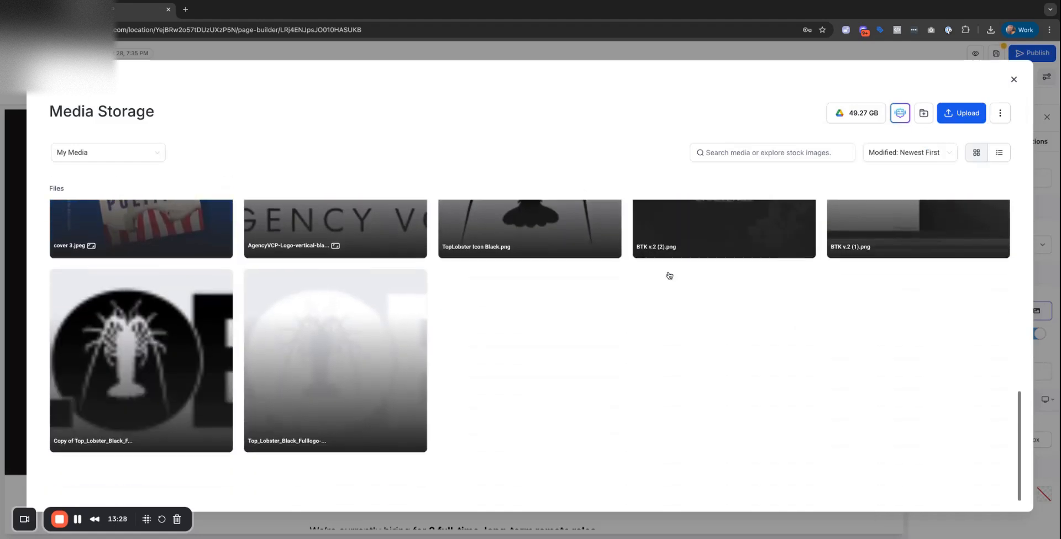
pyautogui.click(335, 235)
pyautogui.click(981, 499)
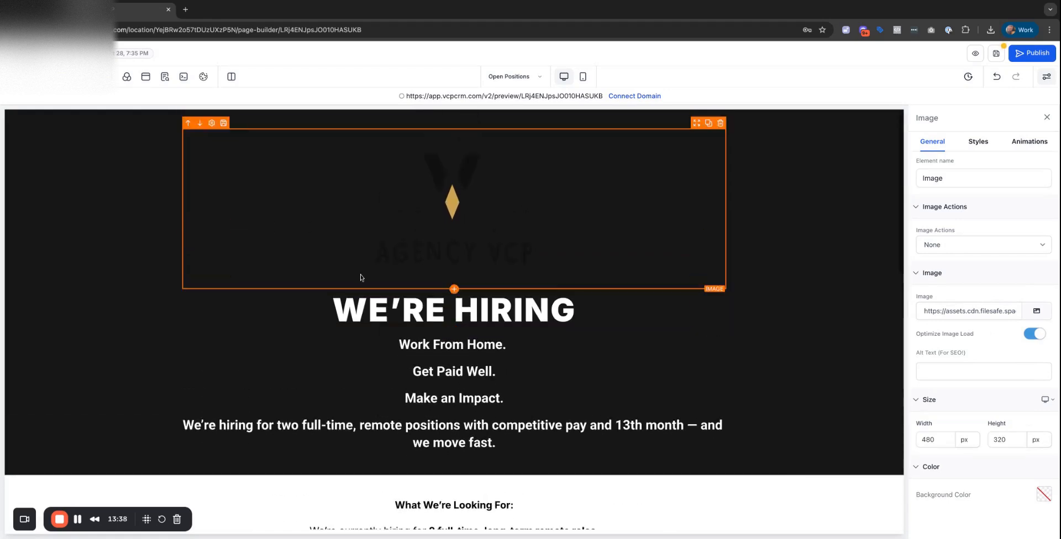
# Add a 1 Column section at the page top and drag the logo image into it.
pyautogui.click(18, 77)
pyautogui.scroll(7, 98, 182)
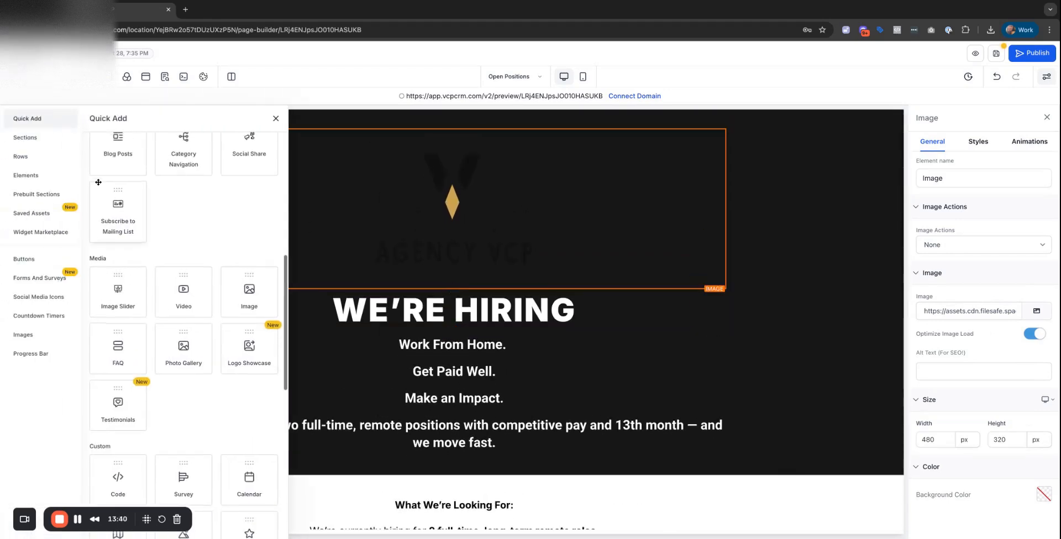
pyautogui.moveTo(96, 182); pyautogui.dragTo(453, 134)
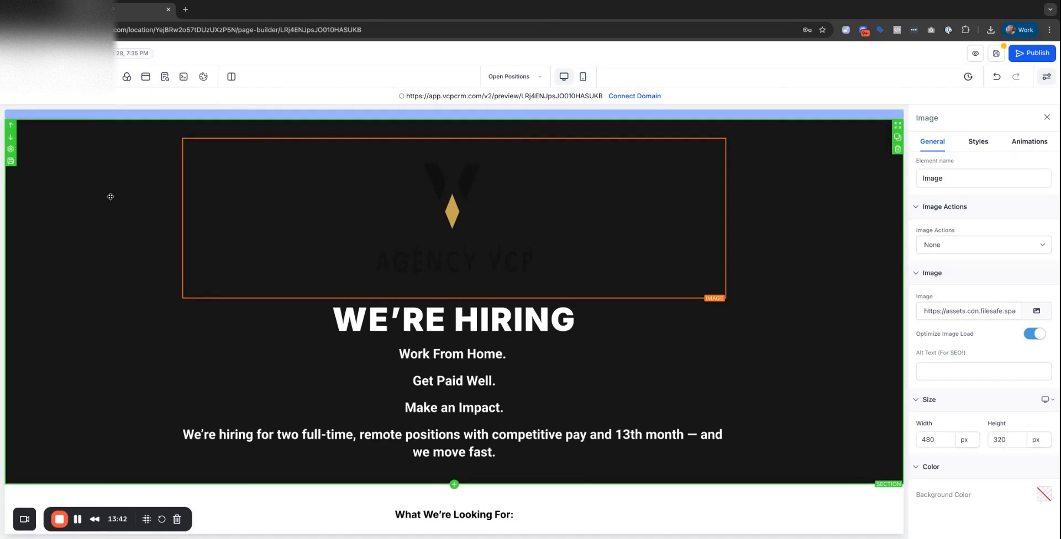
pyautogui.moveTo(461, 284); pyautogui.dragTo(454, 141)
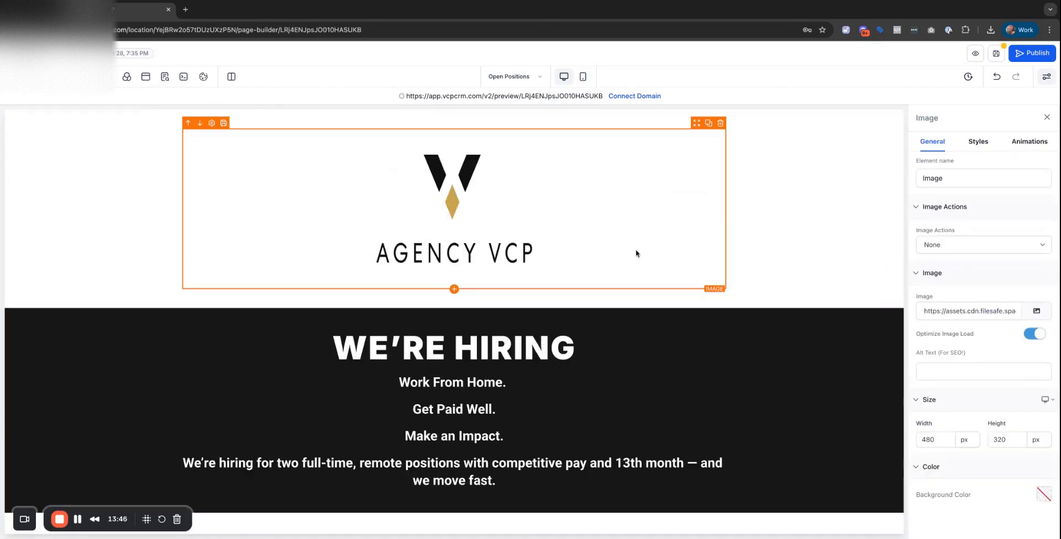
pyautogui.click(492, 305)
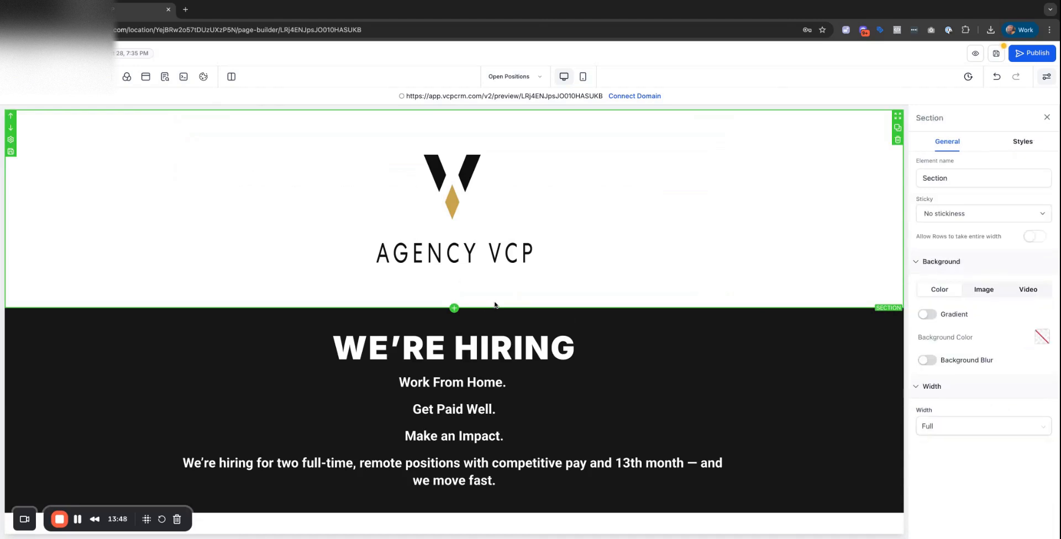
pyautogui.click(542, 274)
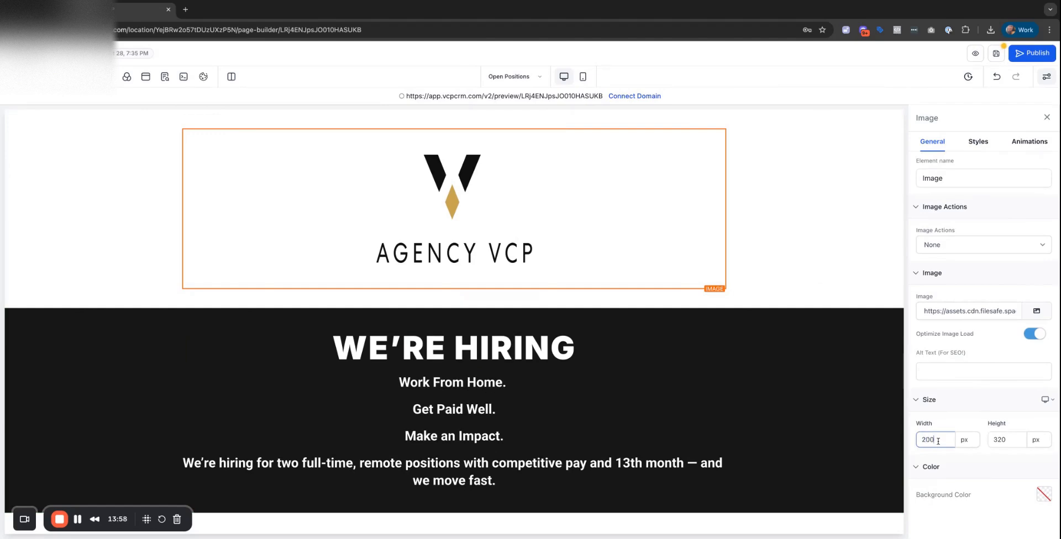
# Resize the Agency VCP logo to 250 px wide by 120 px high.
pyautogui.doubleClick(1006, 439)
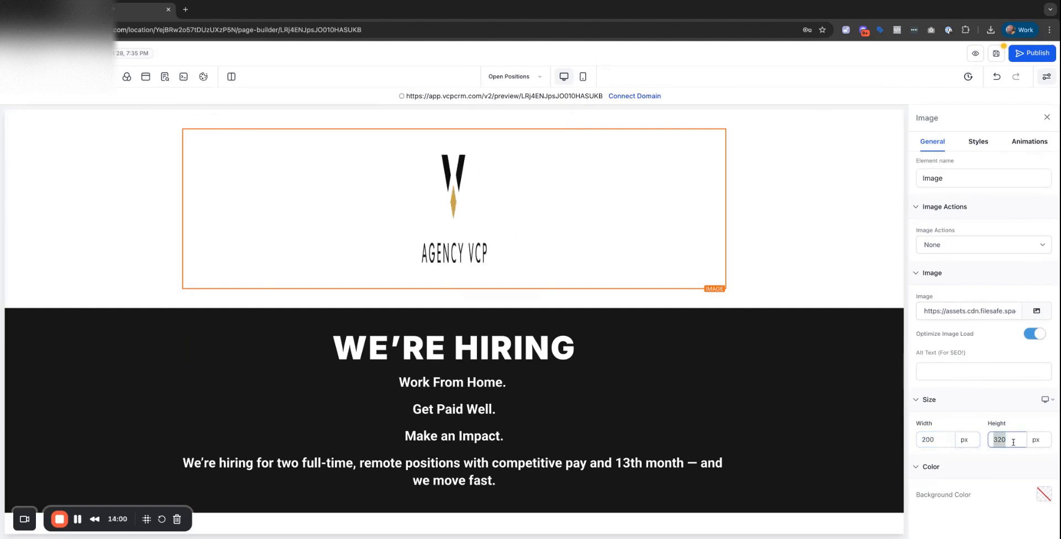
pyautogui.write('100')
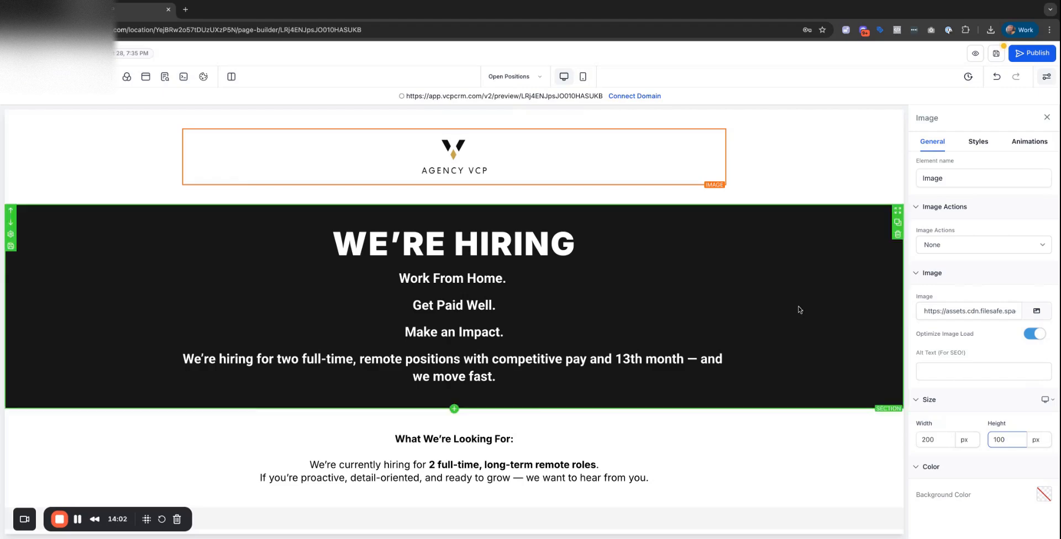
pyautogui.click(749, 421)
pyautogui.scroll(-10, 585, 231)
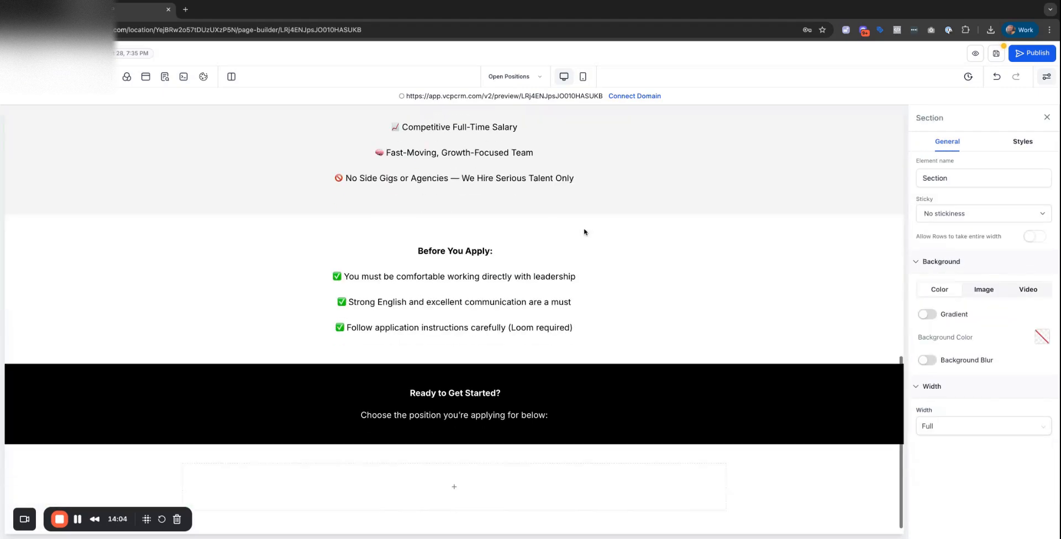
pyautogui.scroll(10, 585, 231)
pyautogui.click(453, 157)
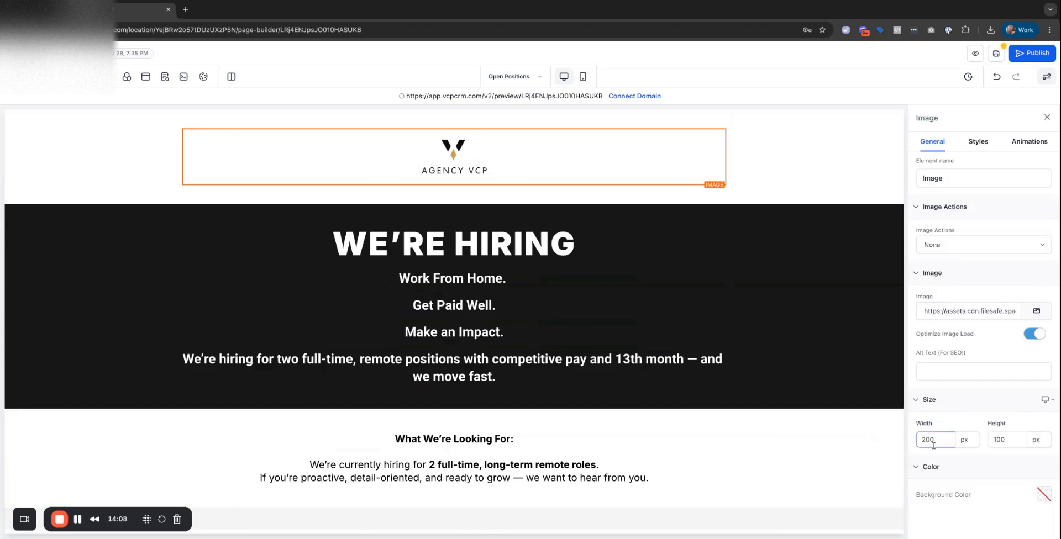
pyautogui.click(825, 471)
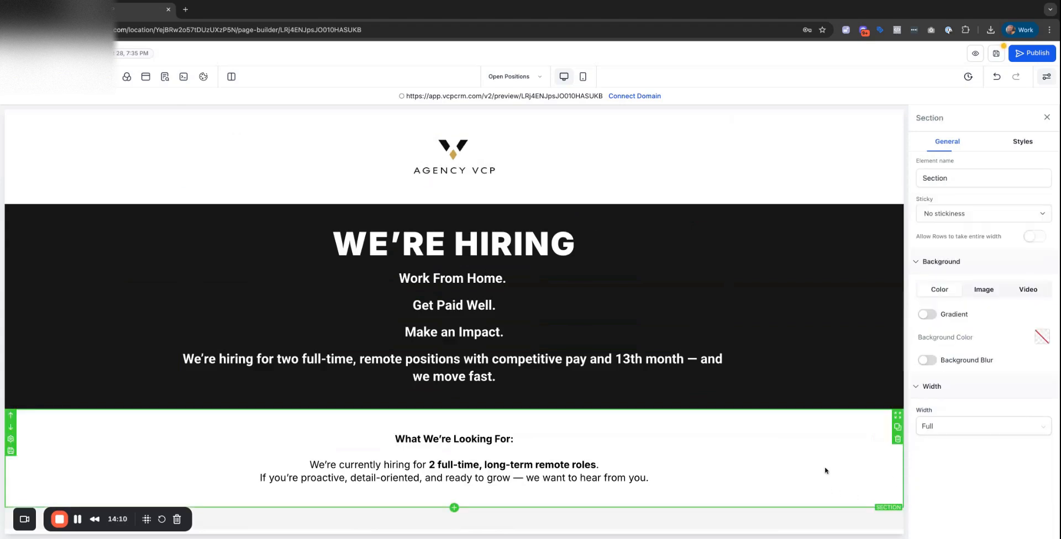
pyautogui.click(528, 181)
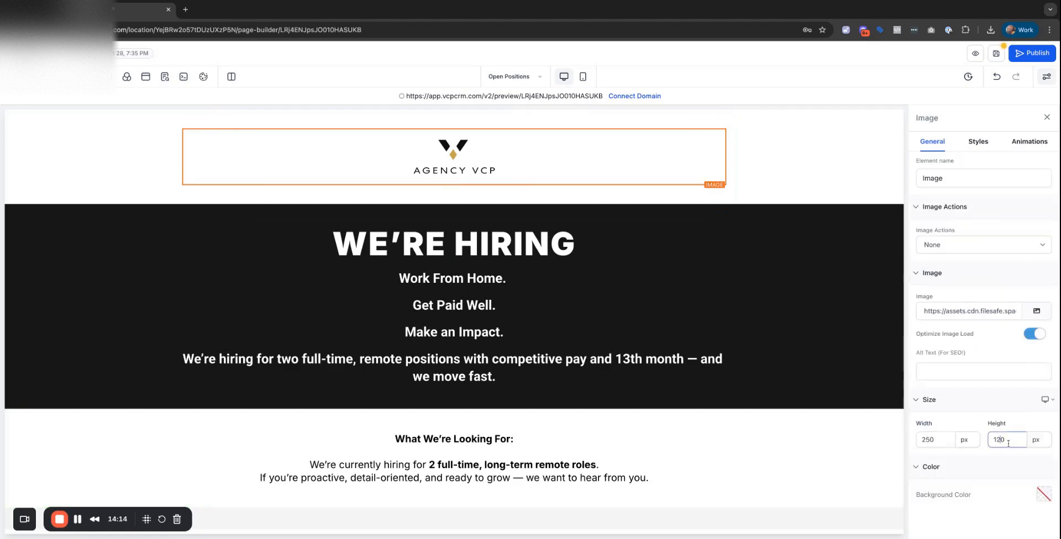
pyautogui.click(794, 189)
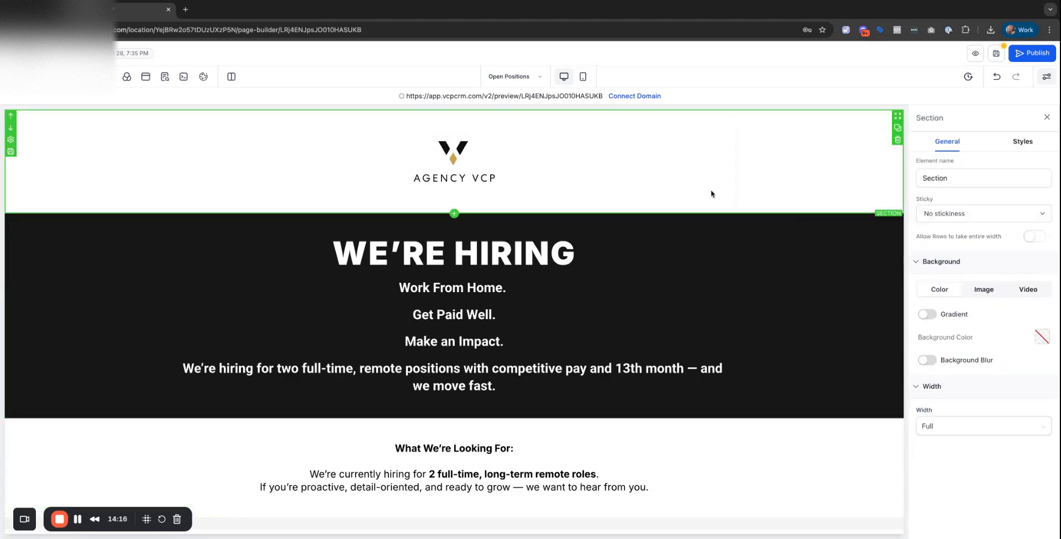
pyautogui.click(509, 172)
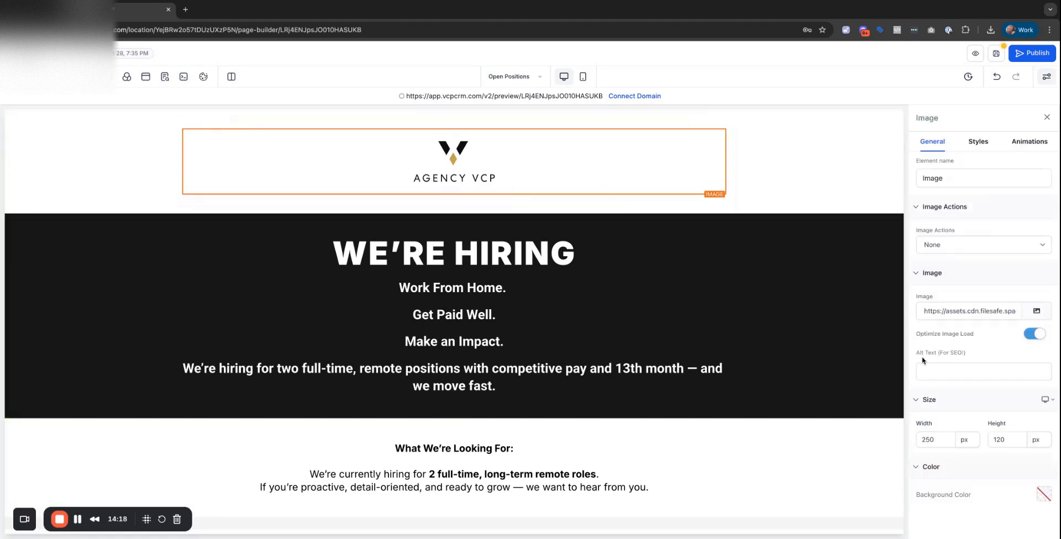
pyautogui.click(797, 159)
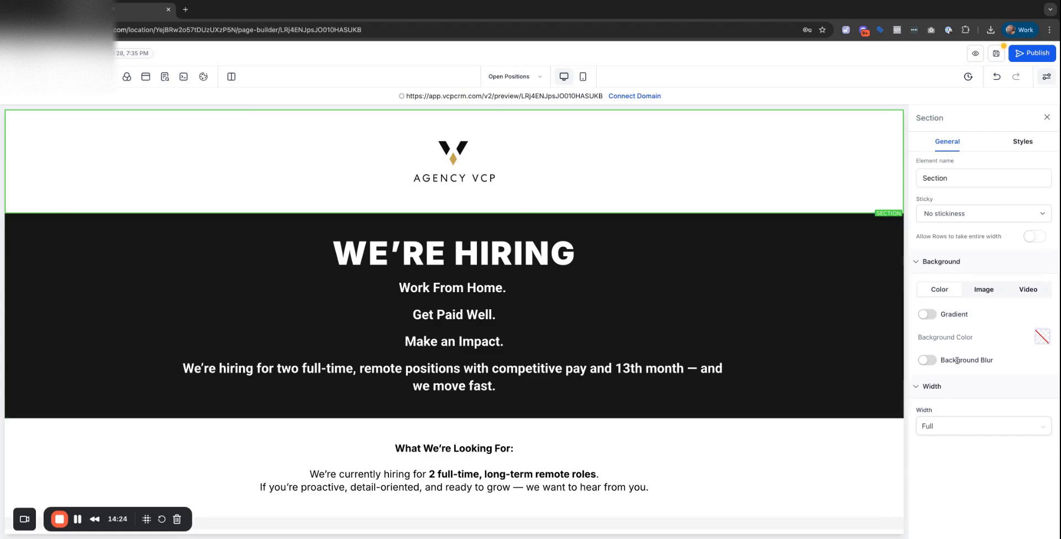
# Try Gray and then Smoke as the logo header's background colour.
pyautogui.click(1039, 342)
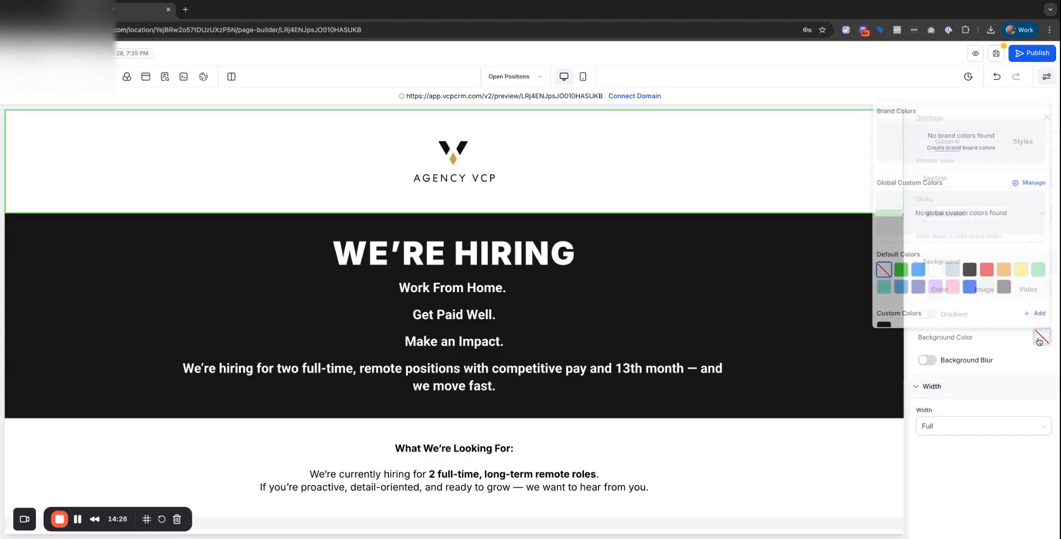
pyautogui.click(948, 267)
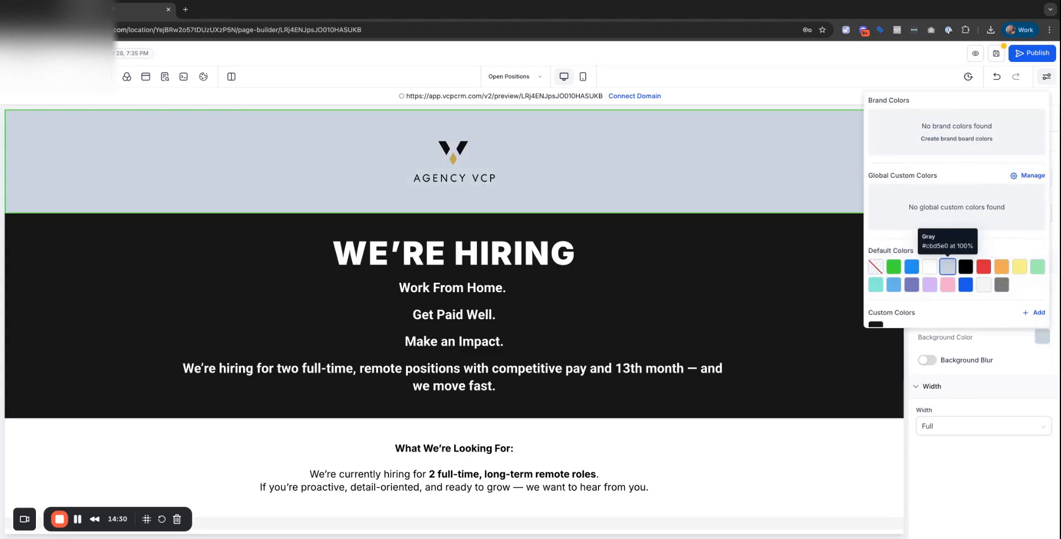
pyautogui.click(983, 285)
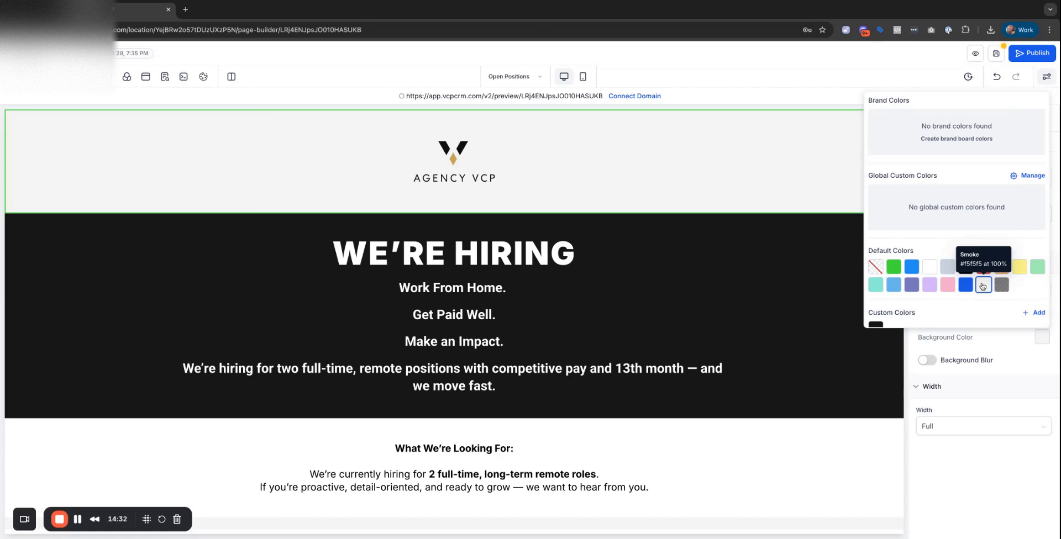
pyautogui.click(810, 383)
pyautogui.scroll(-1, 801, 393)
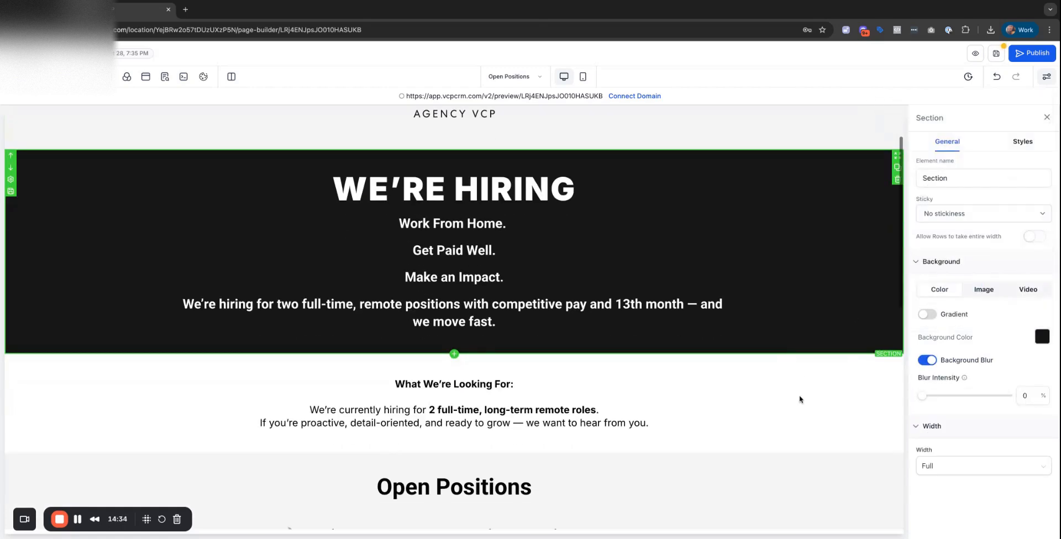
pyautogui.scroll(-4, 799, 398)
pyautogui.scroll(6, 796, 403)
# Reset the header section's background to Transparent and bring up the Quick Add element list.
pyautogui.click(637, 187)
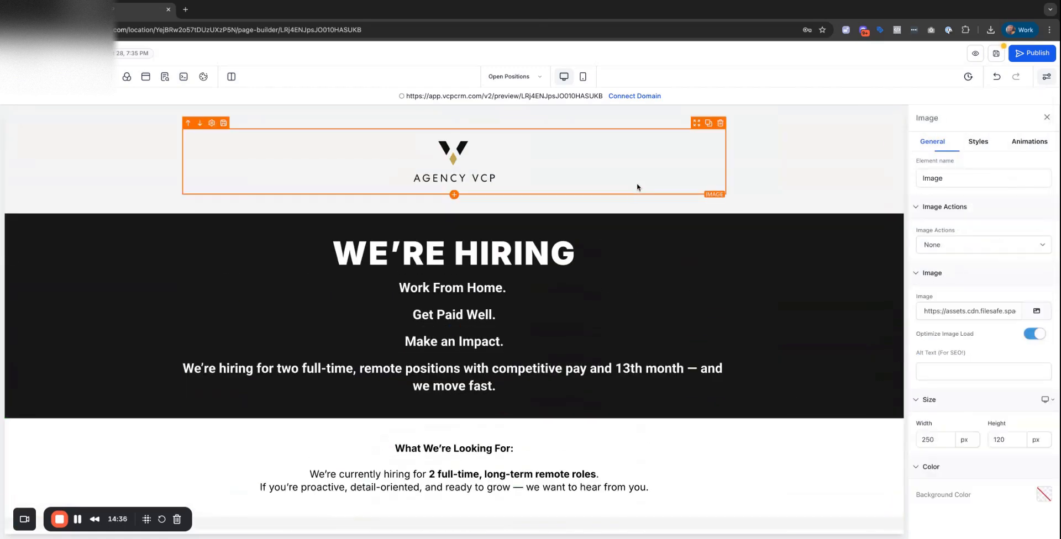
pyautogui.click(809, 192)
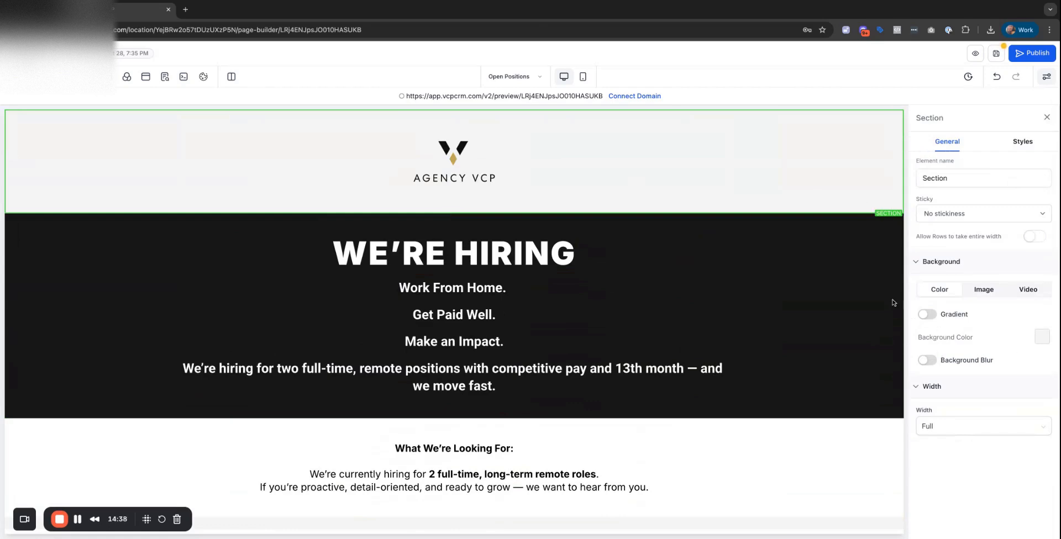
pyautogui.click(1042, 337)
pyautogui.click(875, 267)
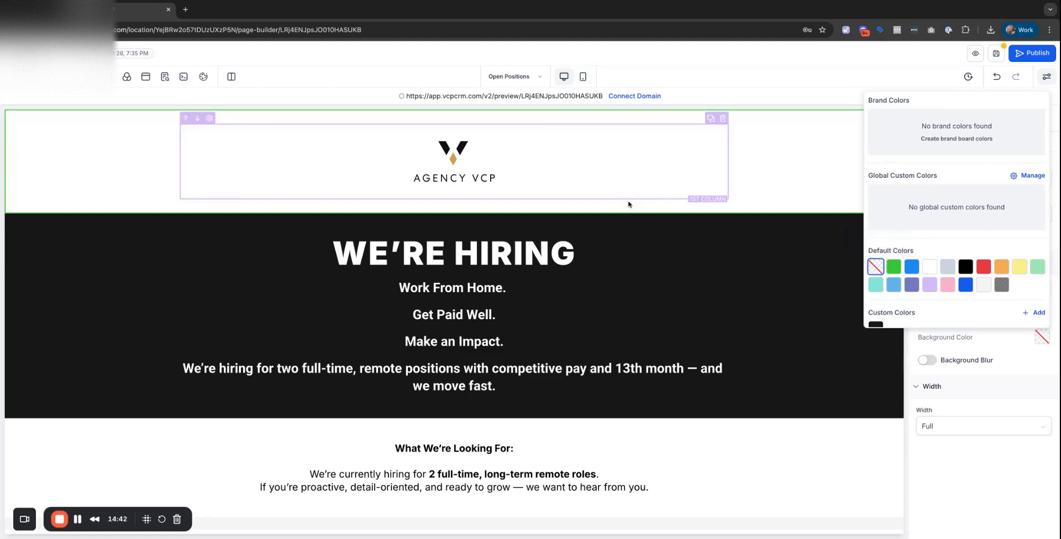
pyautogui.scroll(-15, 628, 204)
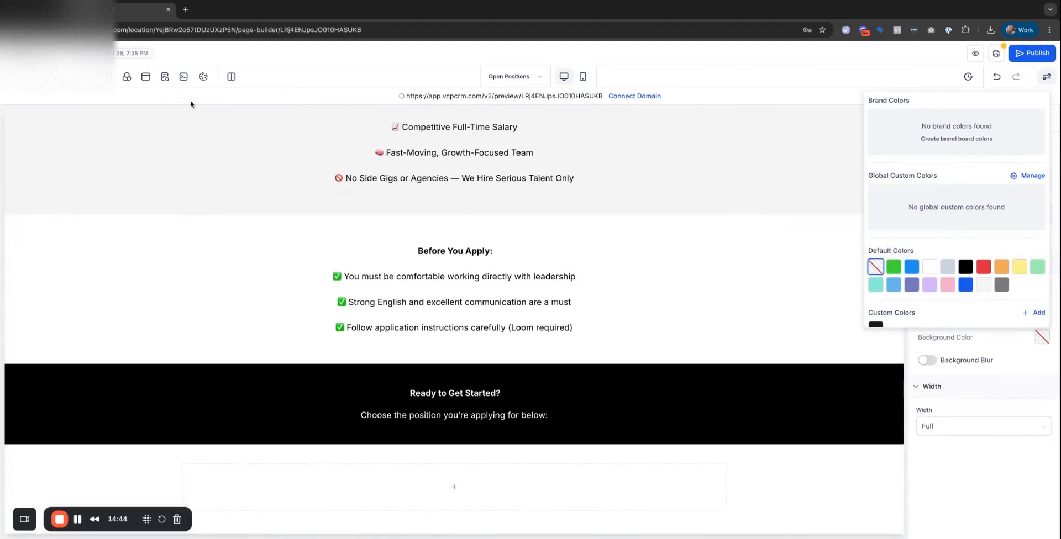
pyautogui.click(15, 76)
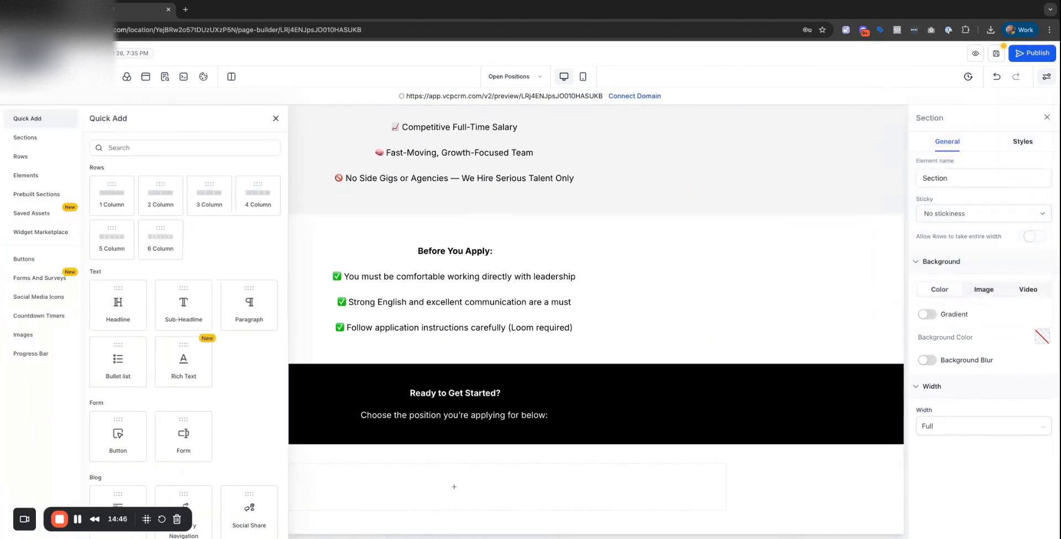
# Add a Get Started button below the 'Ready to Get Started?' block.
pyautogui.scroll(-5, 149, 354)
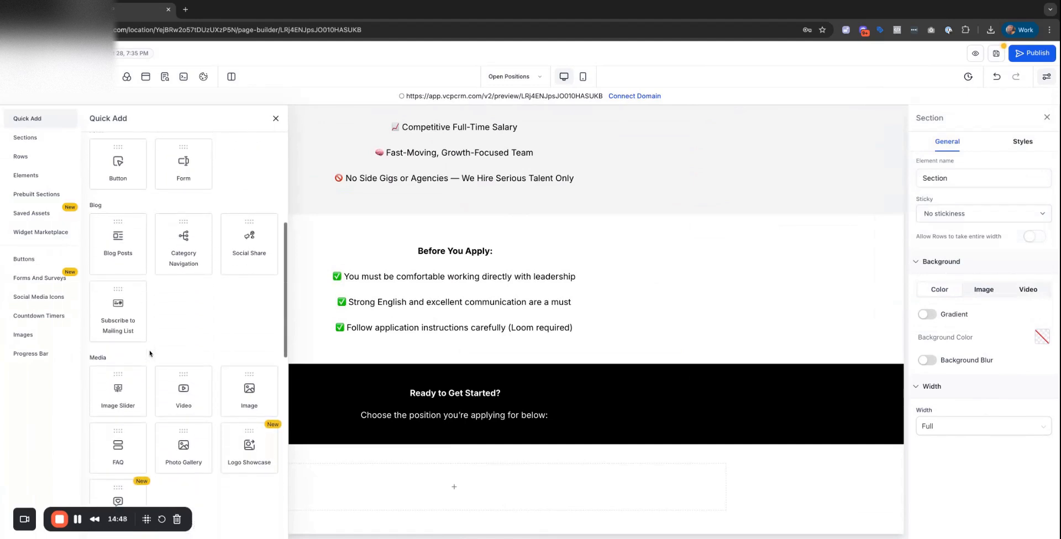
pyautogui.scroll(1, 152, 352)
pyautogui.moveTo(128, 191); pyautogui.dragTo(478, 470)
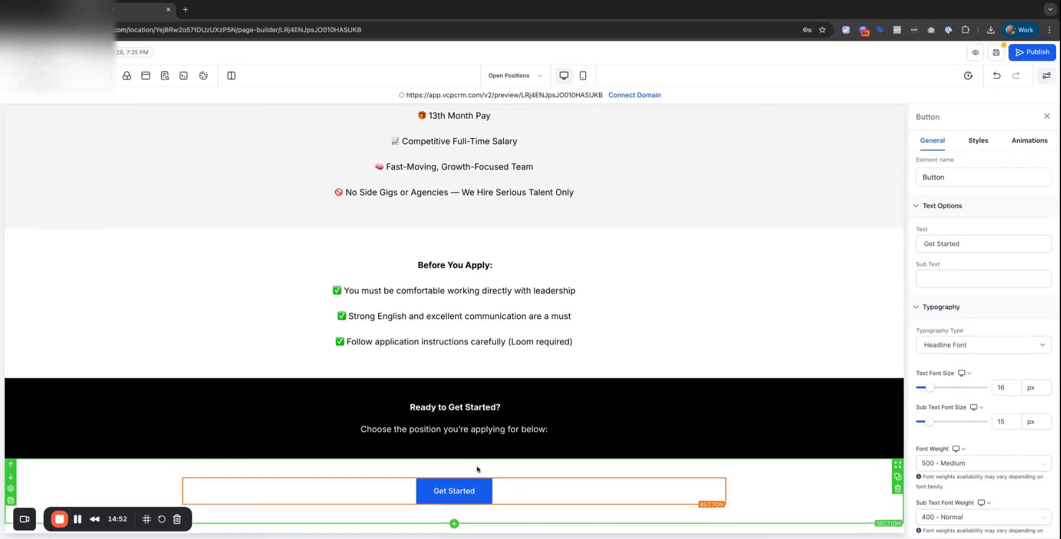
pyautogui.click(956, 246)
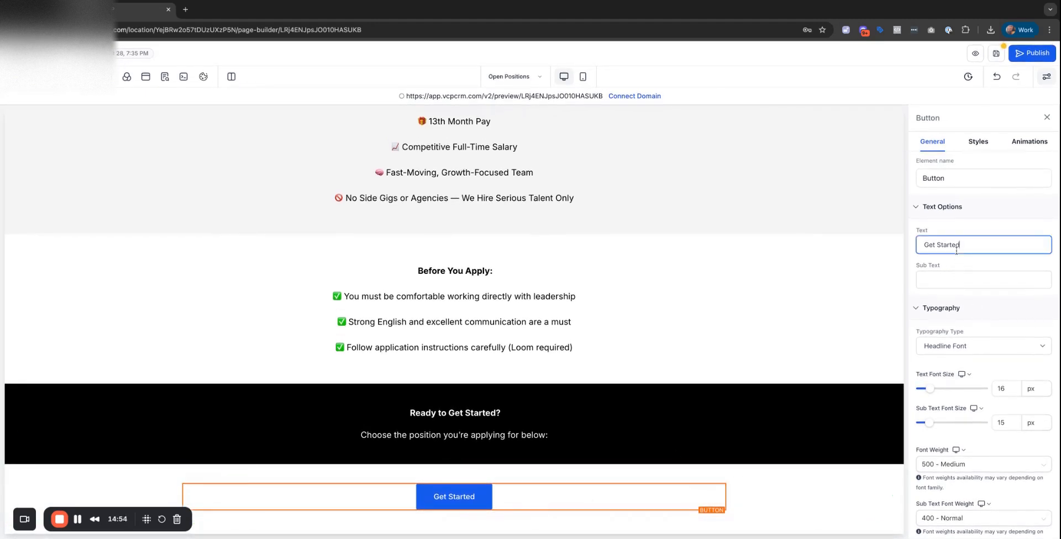
# Add a second Get Started button beneath the first, then select the top button for editing.
pyautogui.click(17, 77)
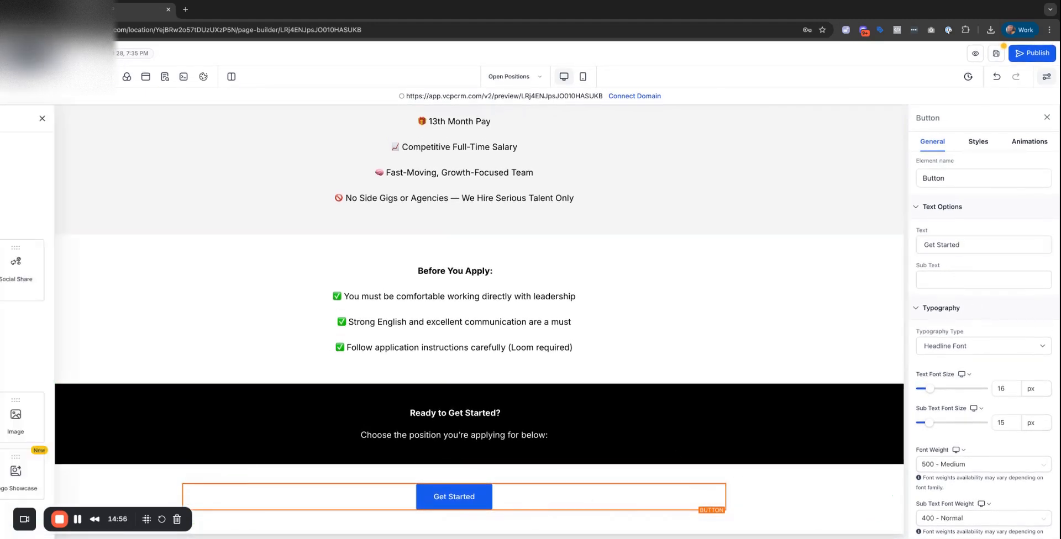
pyautogui.scroll(-8, 142, 405)
pyautogui.scroll(-4, 143, 400)
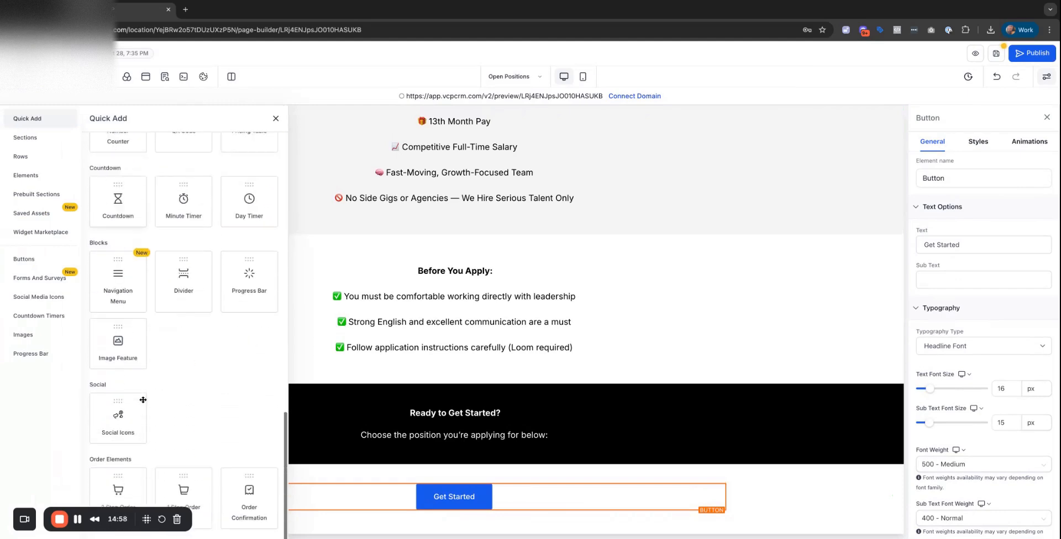
pyautogui.scroll(4, 119, 439)
pyautogui.scroll(4, 132, 462)
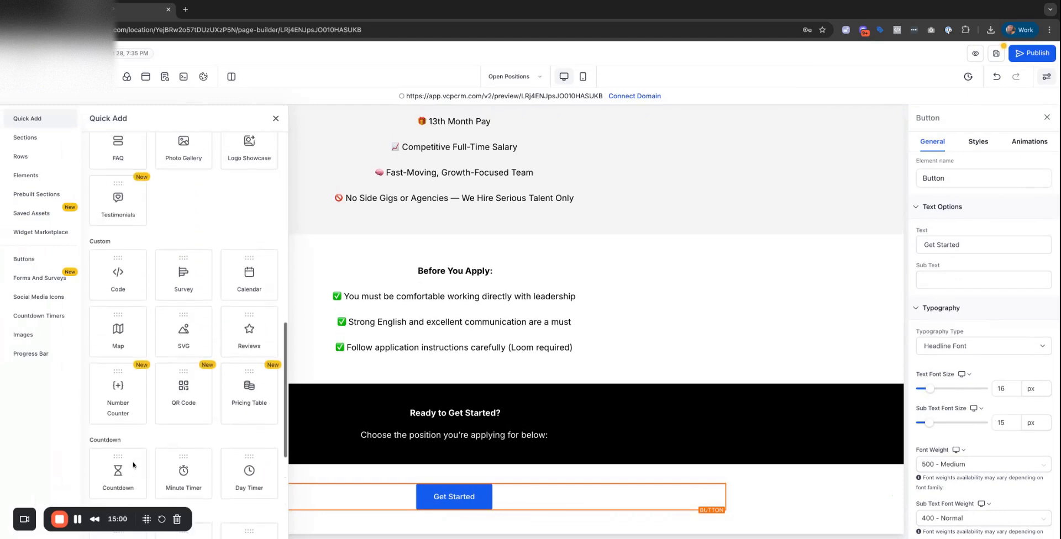
pyautogui.scroll(-4, 249, 374)
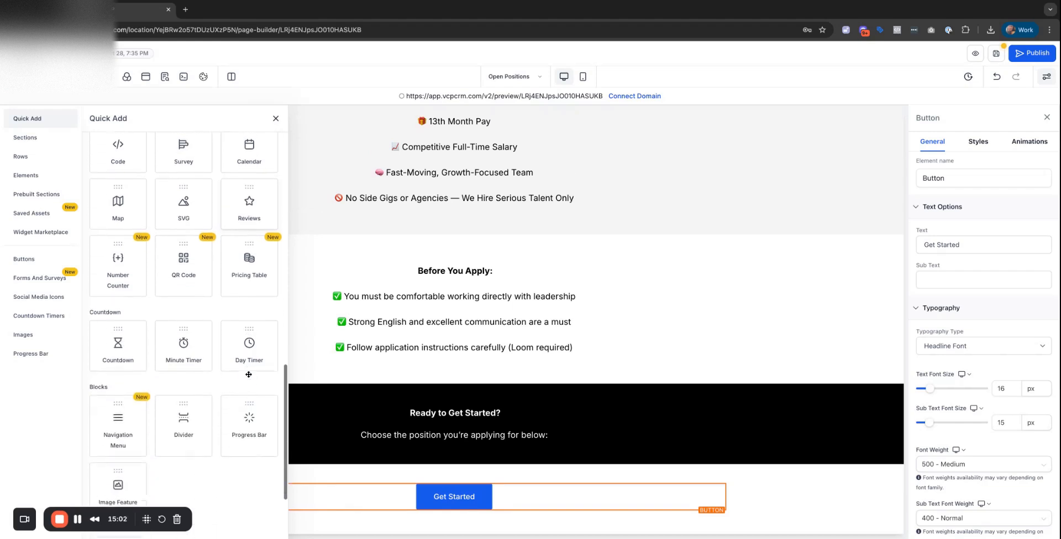
pyautogui.scroll(-4, 249, 374)
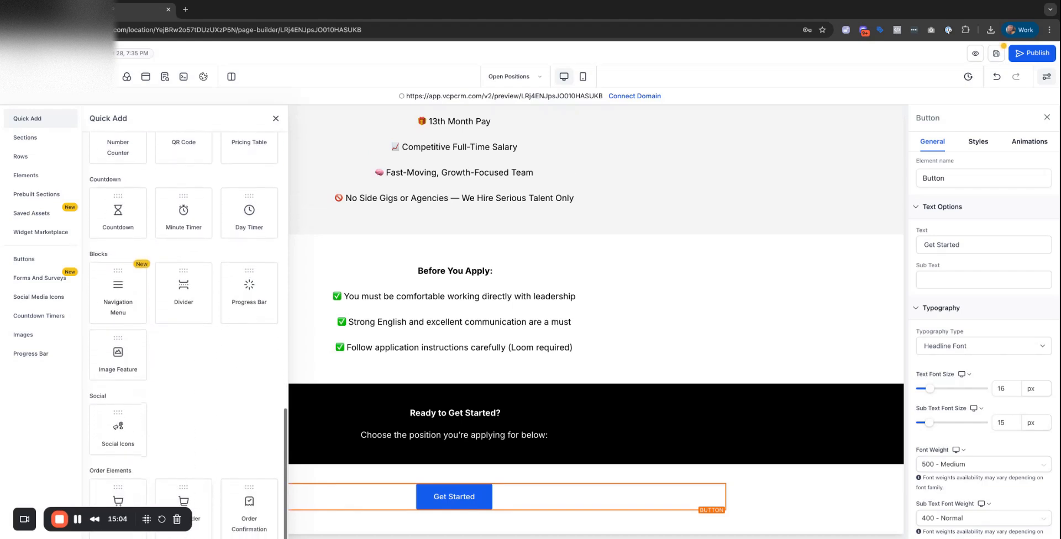
pyautogui.scroll(5, 187, 331)
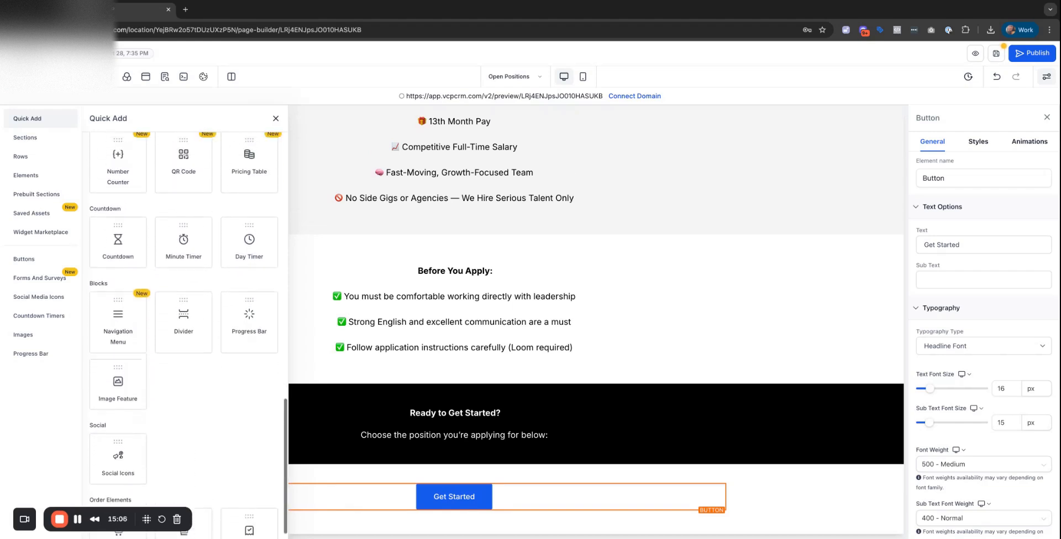
pyautogui.scroll(6, 187, 332)
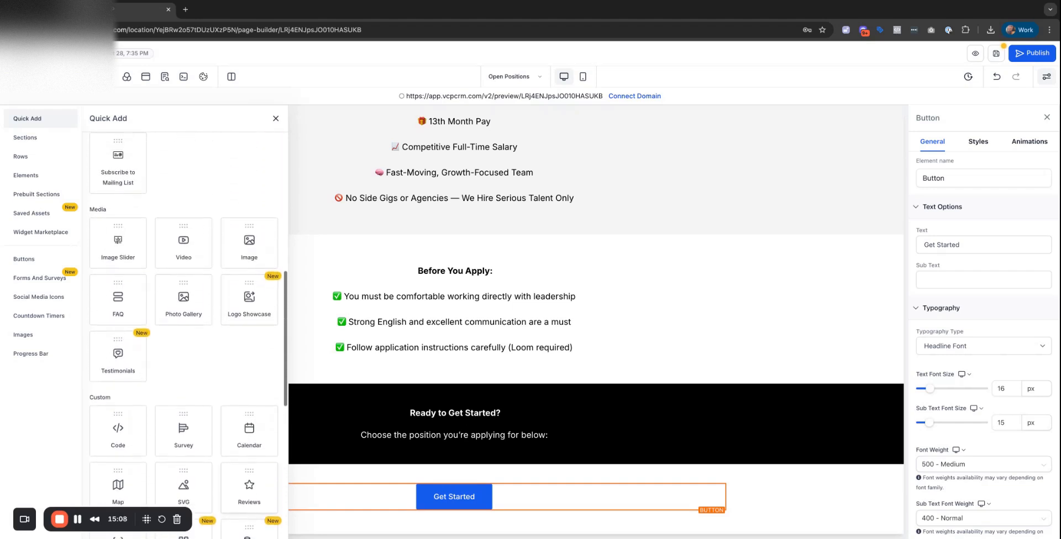
pyautogui.scroll(4, 188, 331)
pyautogui.scroll(-3, 187, 331)
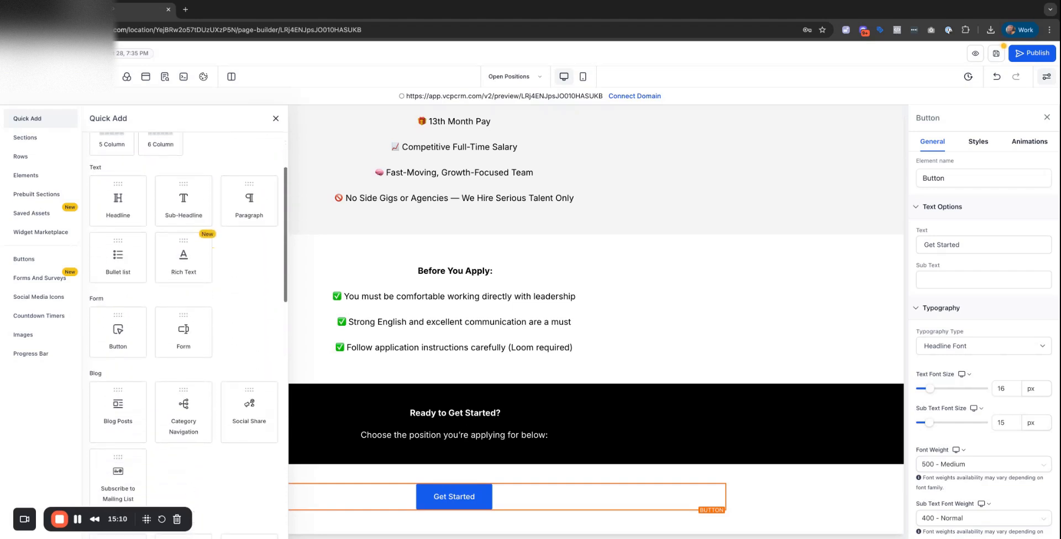
pyautogui.moveTo(124, 258); pyautogui.dragTo(514, 480)
pyautogui.click(483, 456)
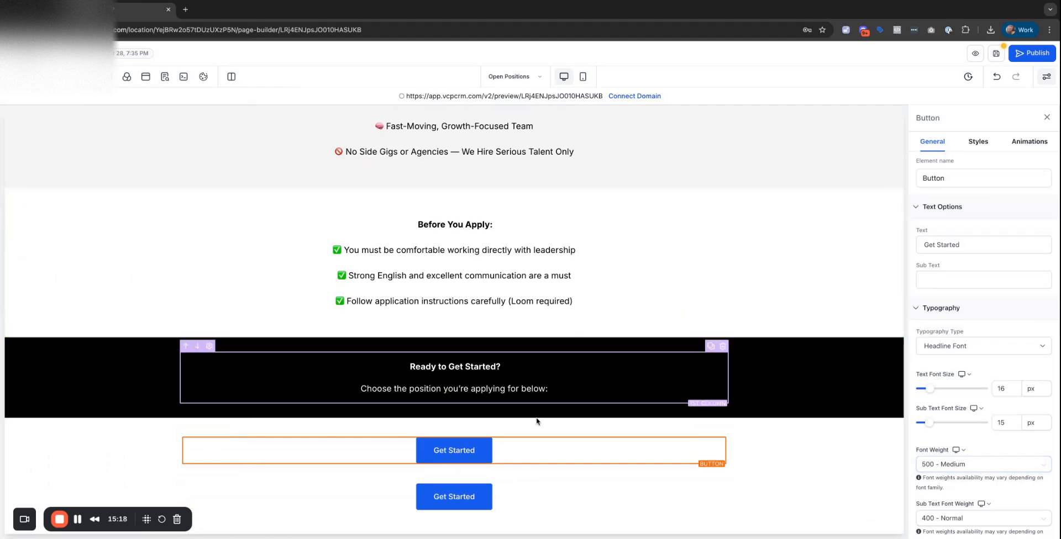
pyautogui.scroll(-6, 1037, 372)
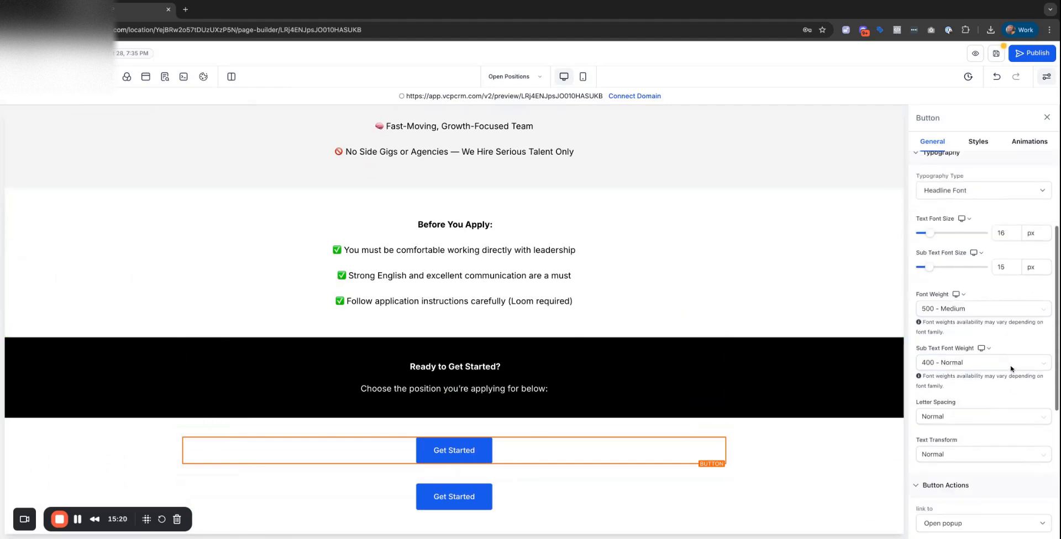
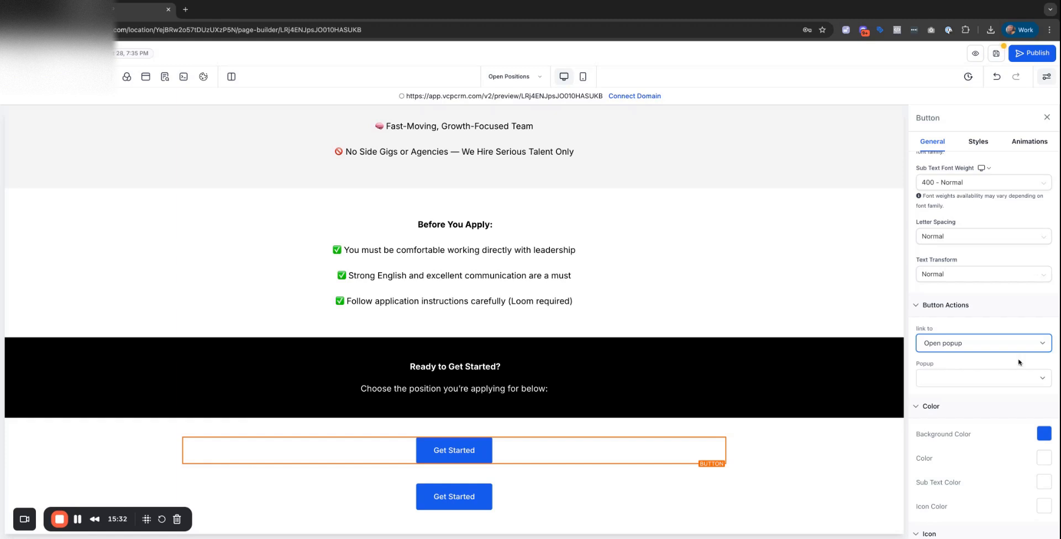
# Delete the duplicate second Get Started button.
pyautogui.click(977, 378)
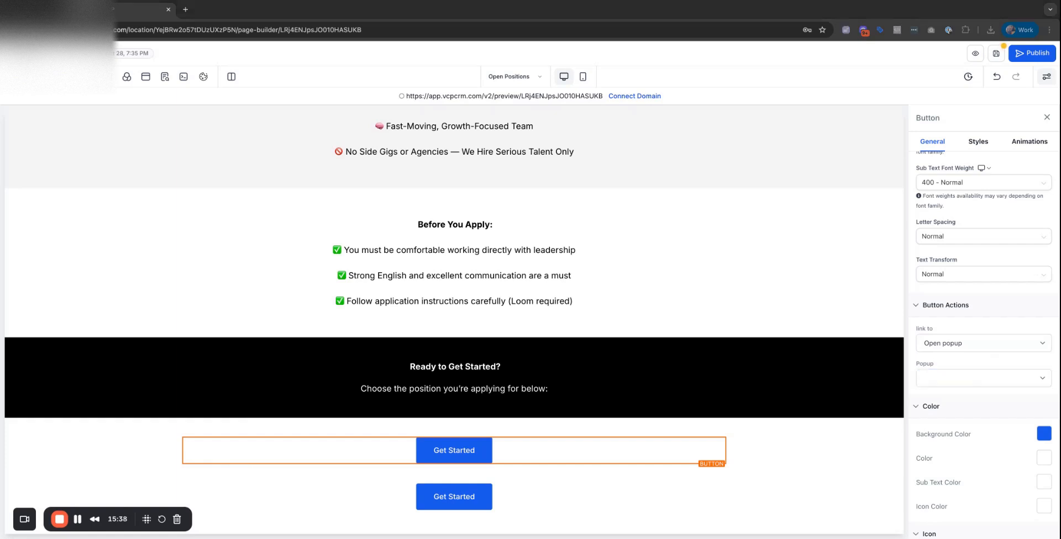
pyautogui.click(668, 500)
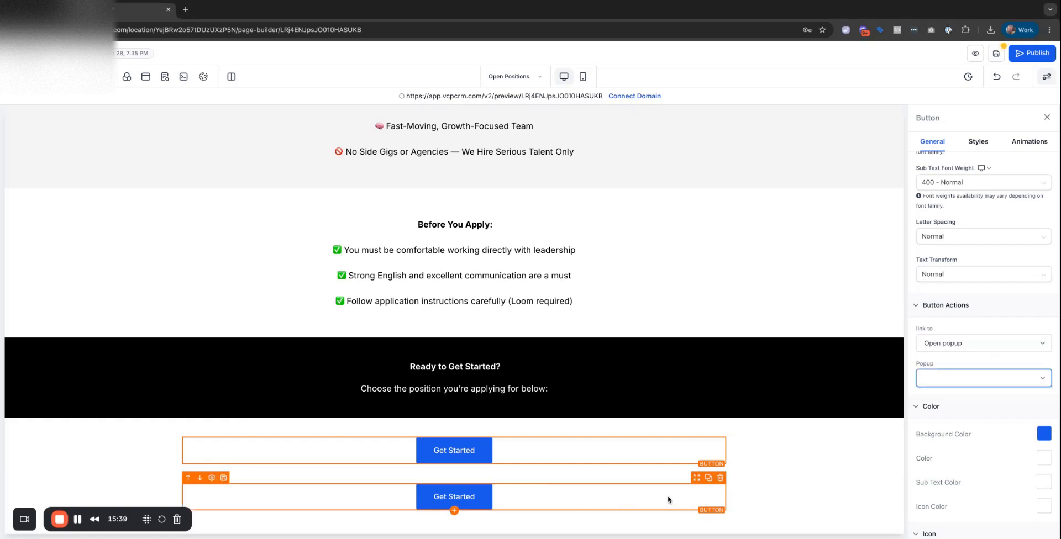
pyautogui.click(720, 478)
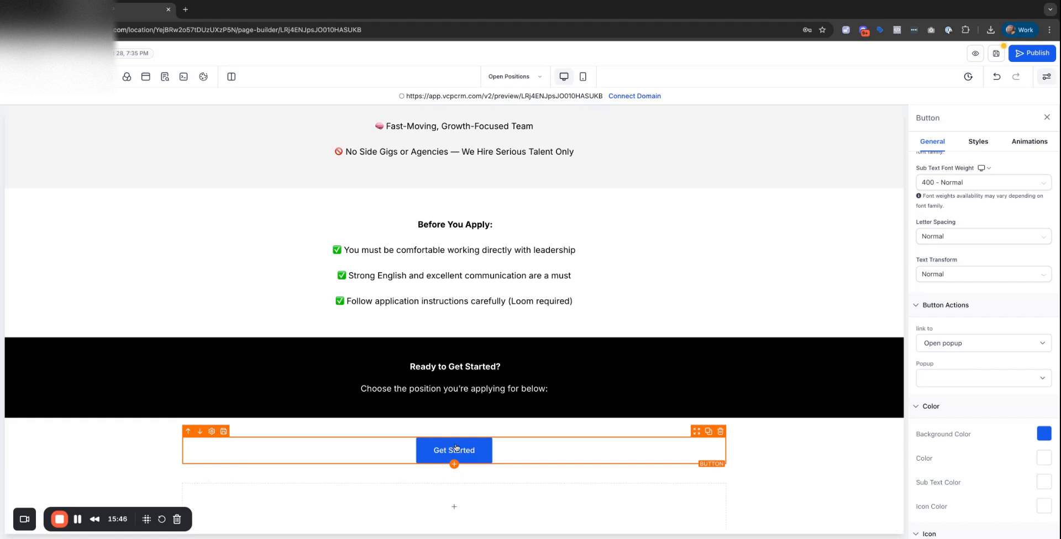
# Relabel the remaining button 'Apply Now' and give it a black background.
pyautogui.scroll(6, 968, 228)
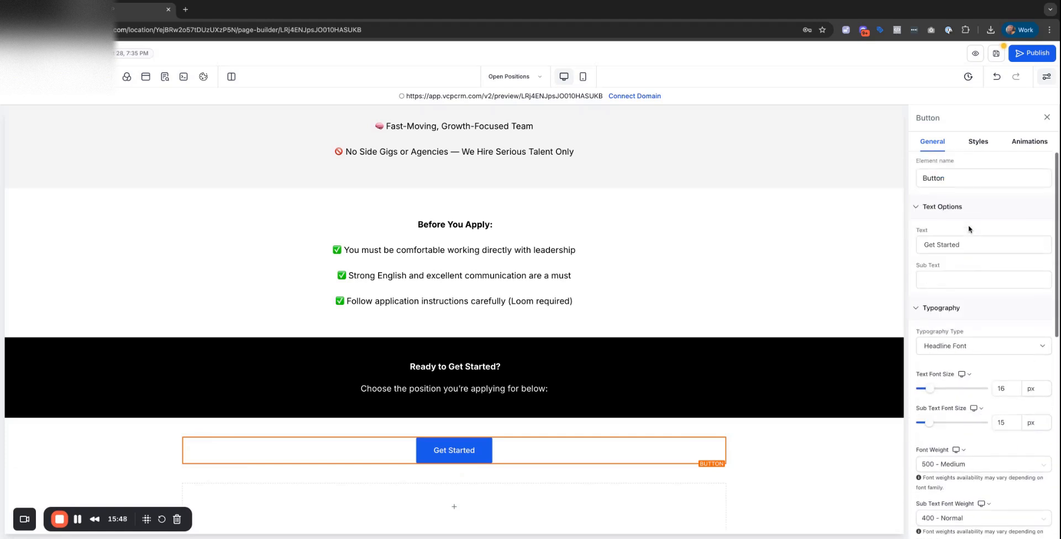
pyautogui.tripleClick(966, 244)
pyautogui.write('Ap')
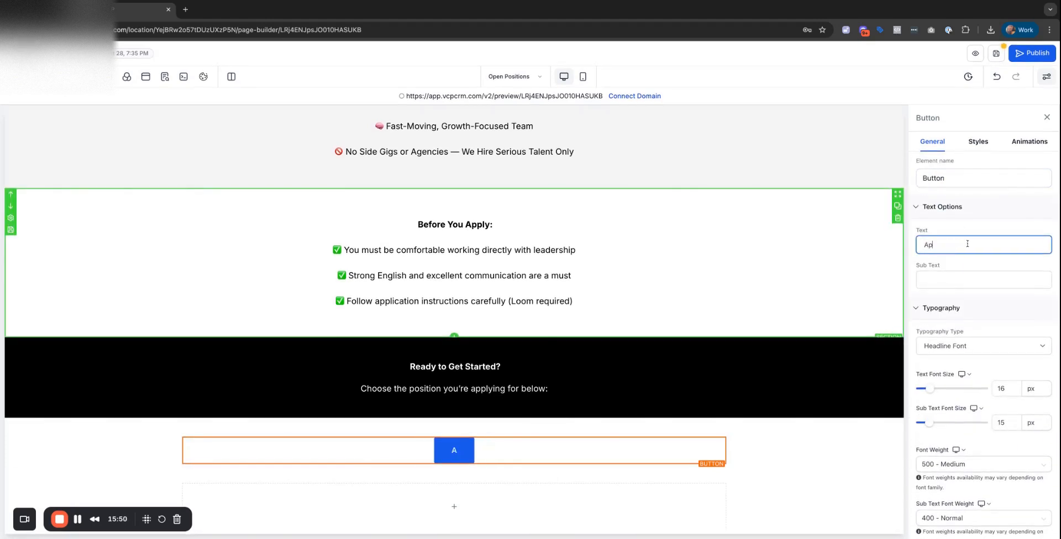
pyautogui.write('ply Now')
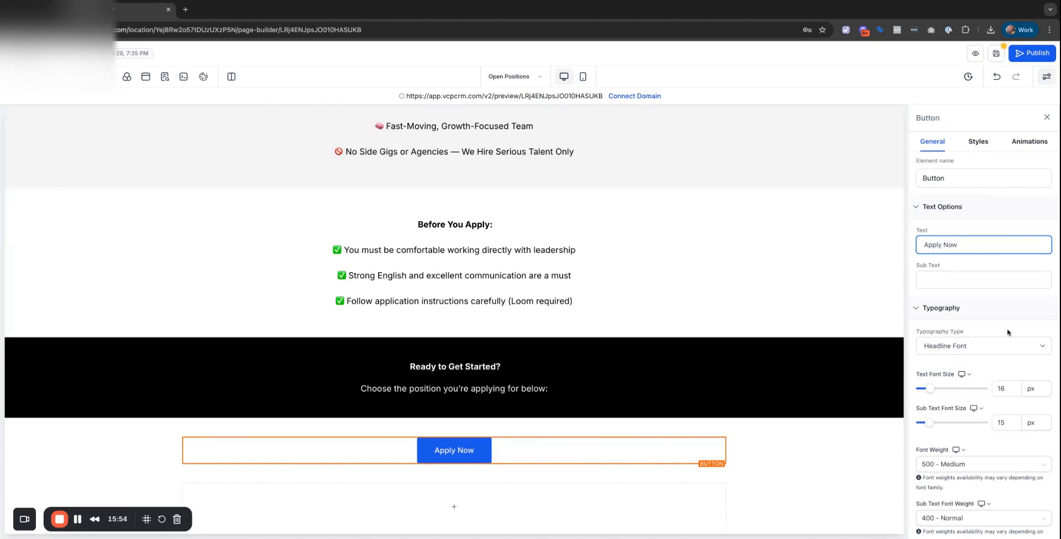
pyautogui.scroll(-10, 1007, 332)
pyautogui.click(1044, 331)
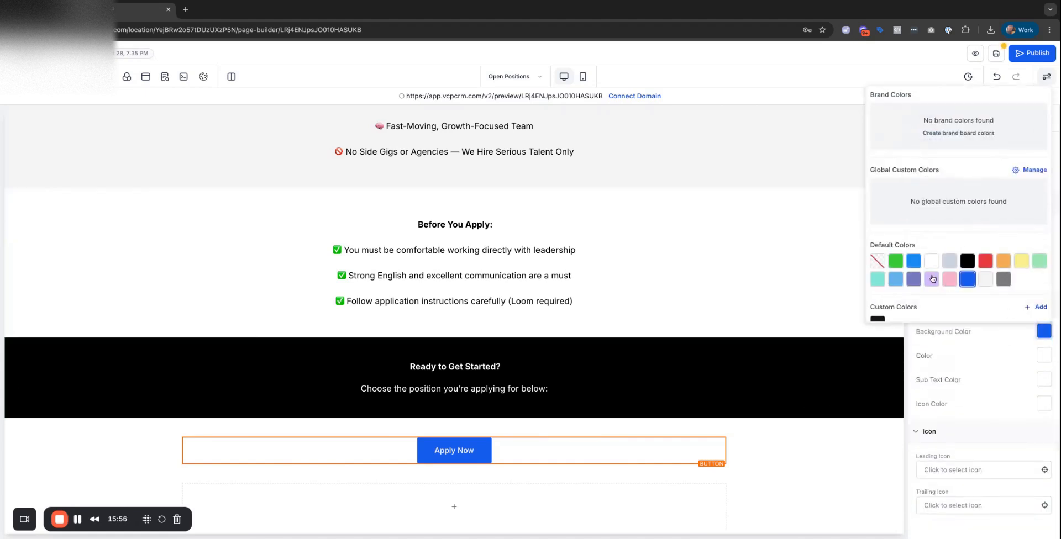
pyautogui.click(965, 262)
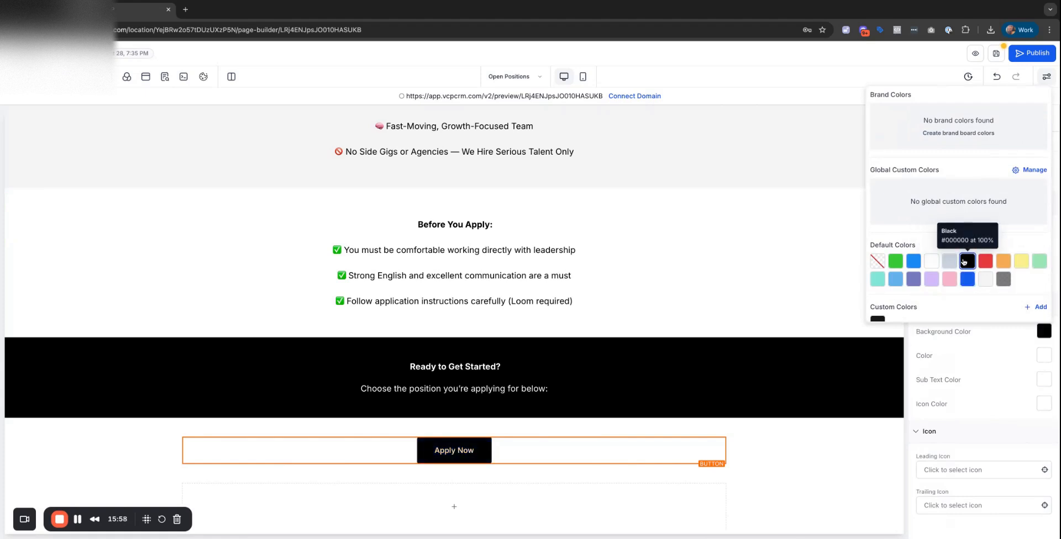
pyautogui.click(974, 358)
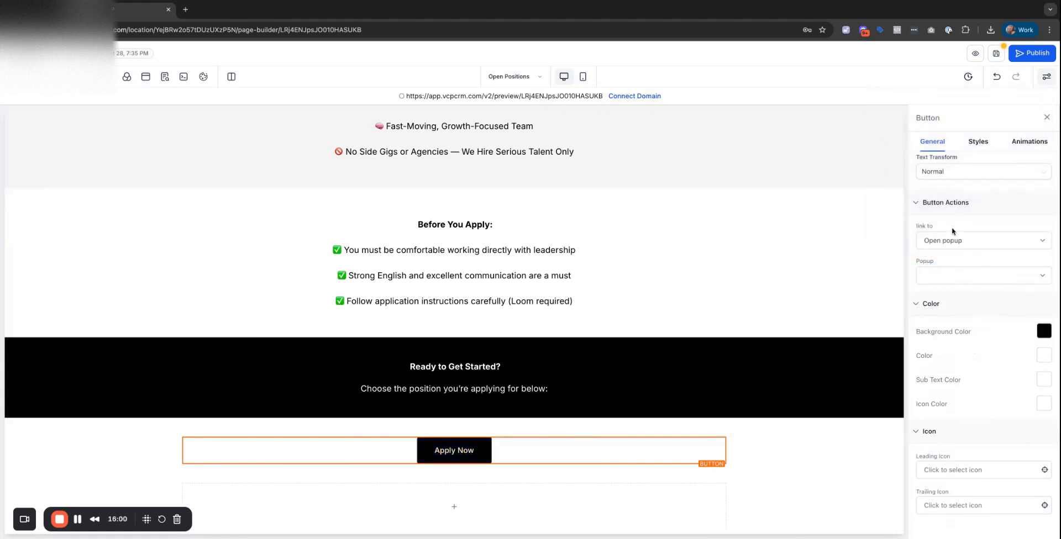
# Set the button text size to 25 px and move it into the black section.
pyautogui.scroll(5, 951, 231)
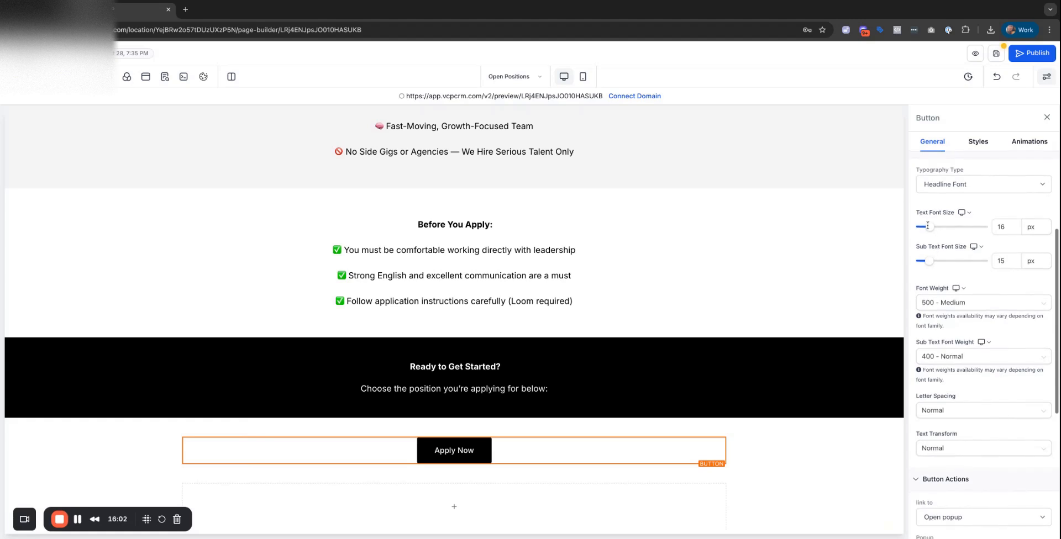
pyautogui.scroll(2, 928, 225)
pyautogui.moveTo(928, 240); pyautogui.dragTo(935, 238)
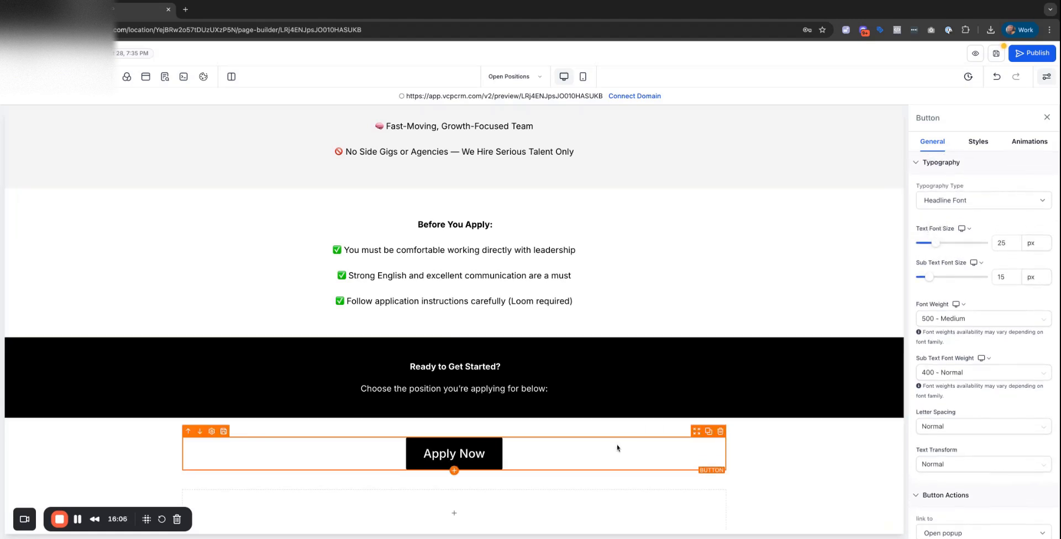
pyautogui.scroll(-1, 463, 453)
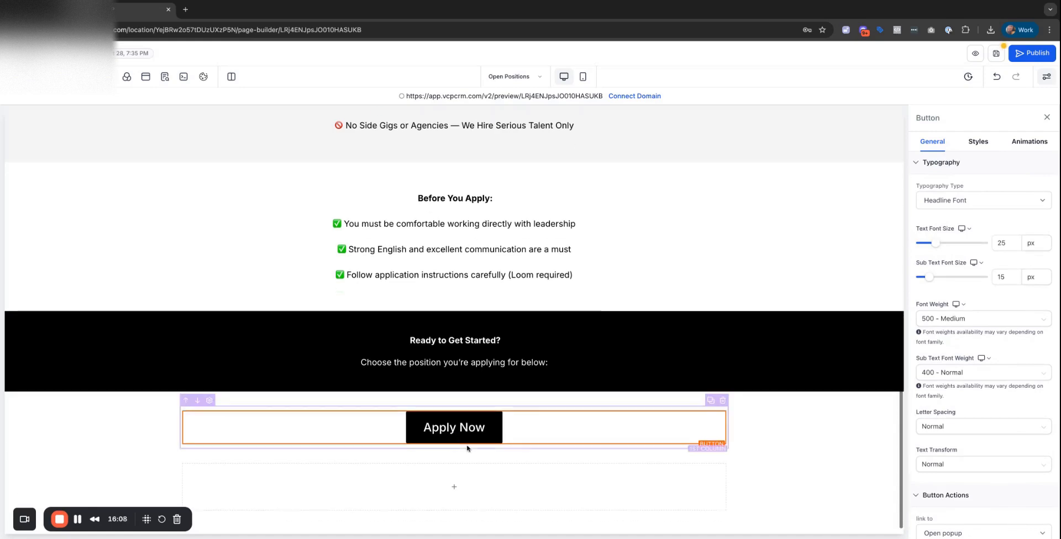
pyautogui.moveTo(477, 435); pyautogui.dragTo(476, 434)
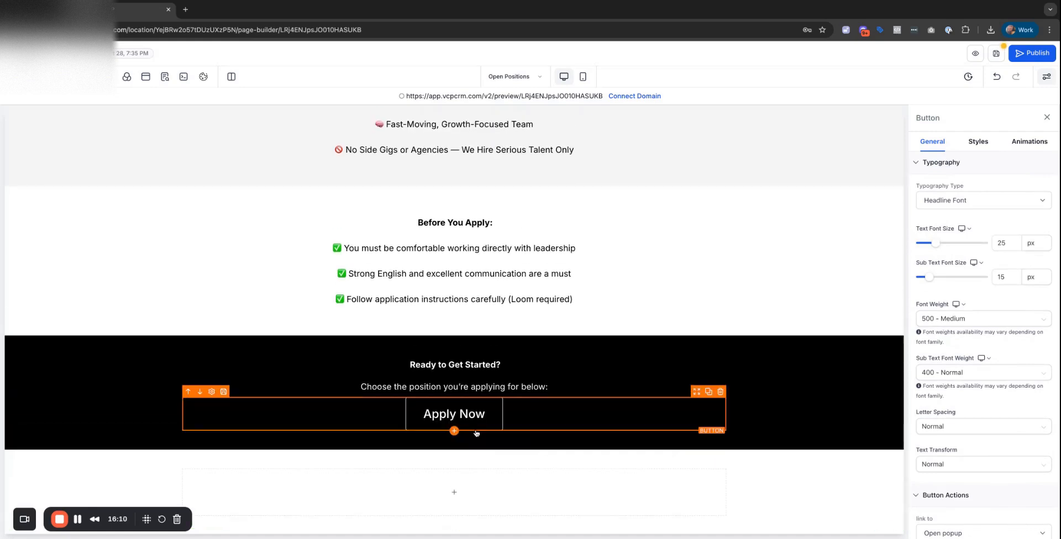
# Delete the choose-your-position line below the headline.
pyautogui.click(527, 478)
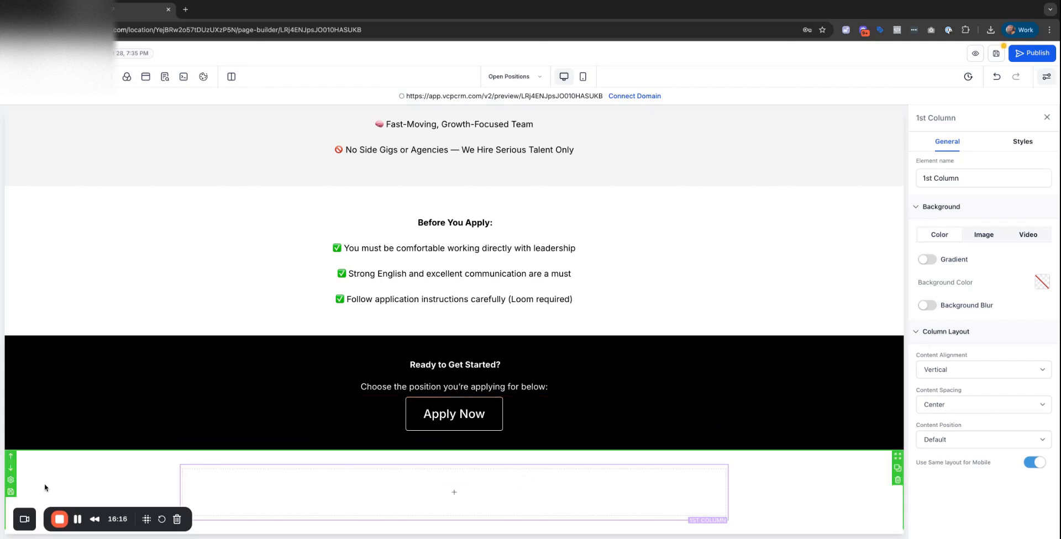
pyautogui.scroll(-1, 498, 331)
pyautogui.click(547, 314)
pyautogui.tripleClick(554, 310)
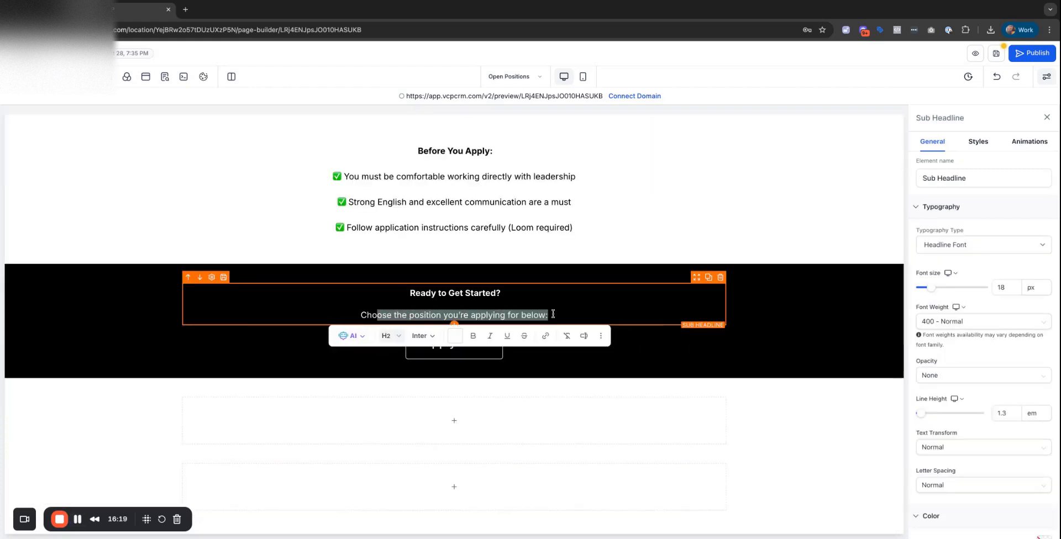
pyautogui.press('BackSpace')
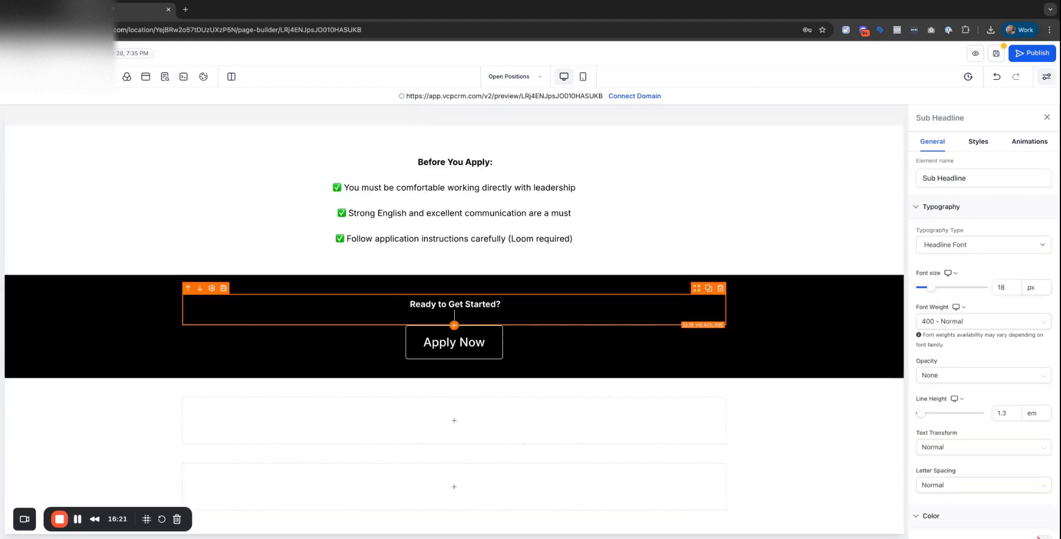
pyautogui.click(660, 421)
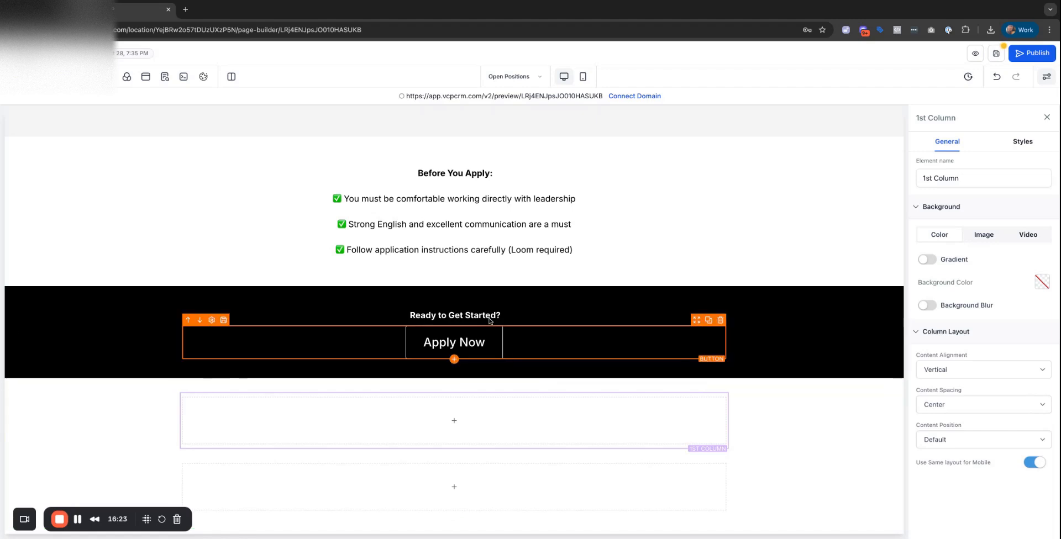
# Give the 'Ready to Get Started?' headline 40 px bottom padding.
pyautogui.click(474, 316)
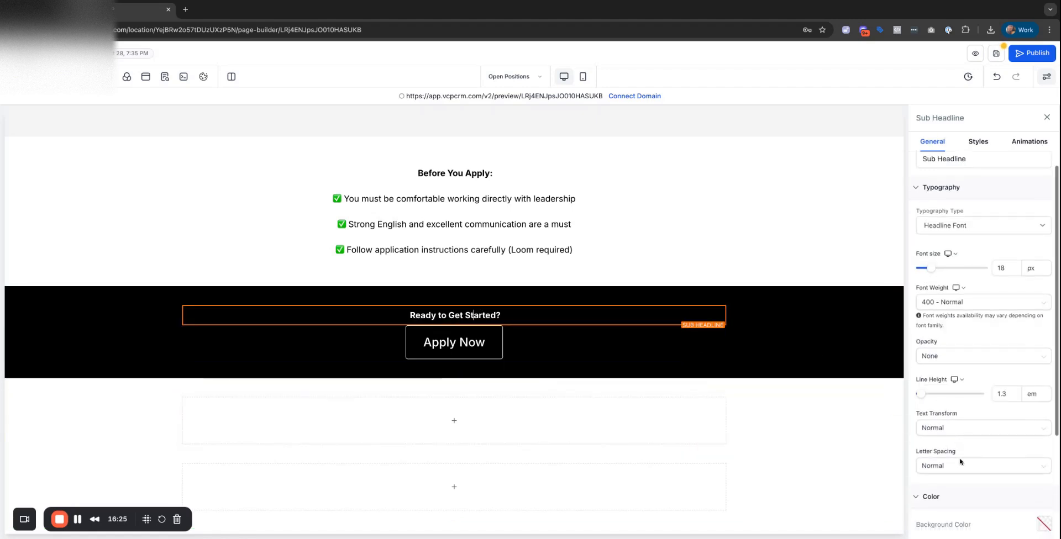
pyautogui.scroll(-3, 960, 462)
pyautogui.scroll(3, 960, 462)
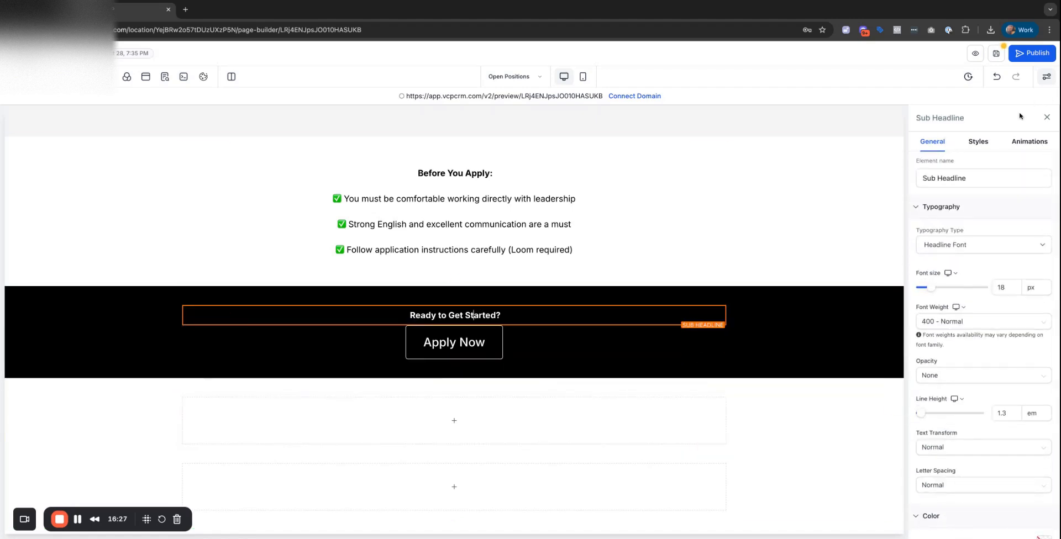
pyautogui.click(986, 146)
pyautogui.scroll(-5, 1002, 390)
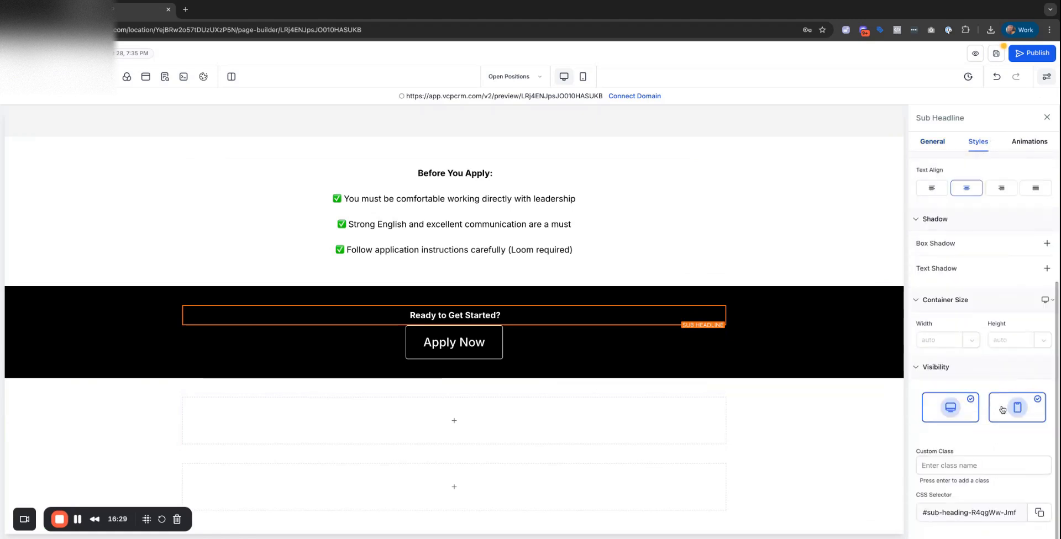
pyautogui.scroll(1, 1001, 412)
pyautogui.scroll(2, 1001, 412)
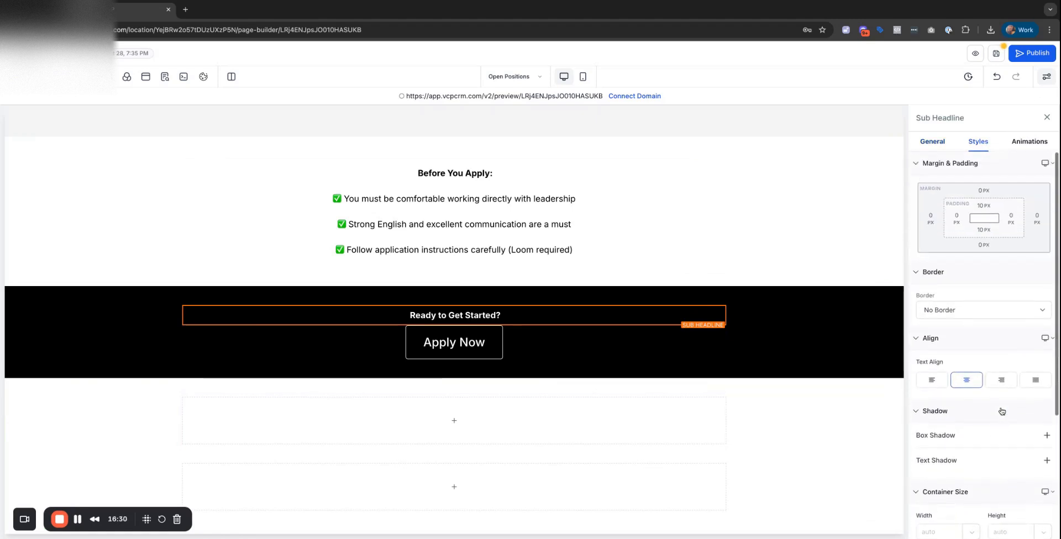
pyautogui.click(979, 229)
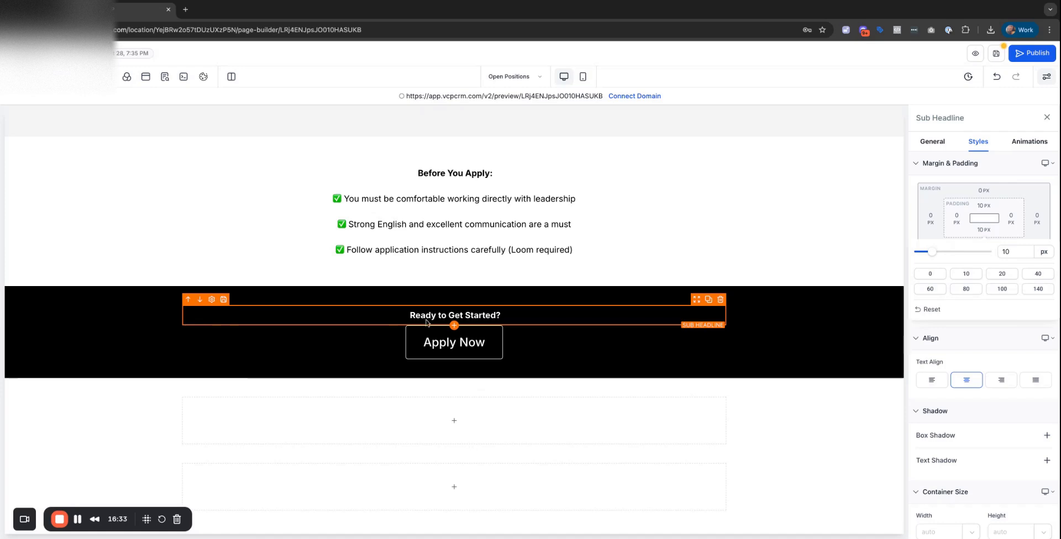
pyautogui.click(982, 230)
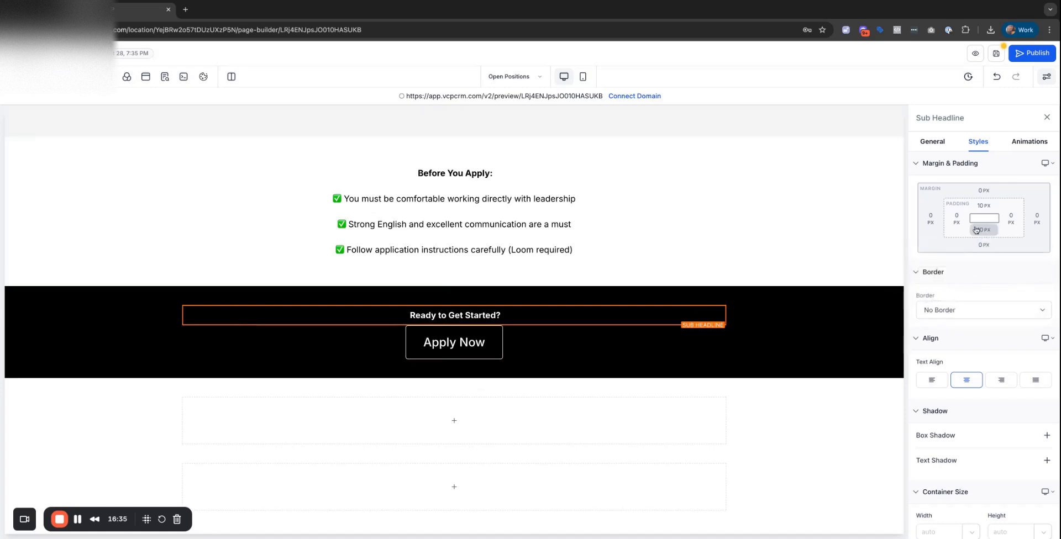
pyautogui.click(981, 229)
pyautogui.click(1001, 274)
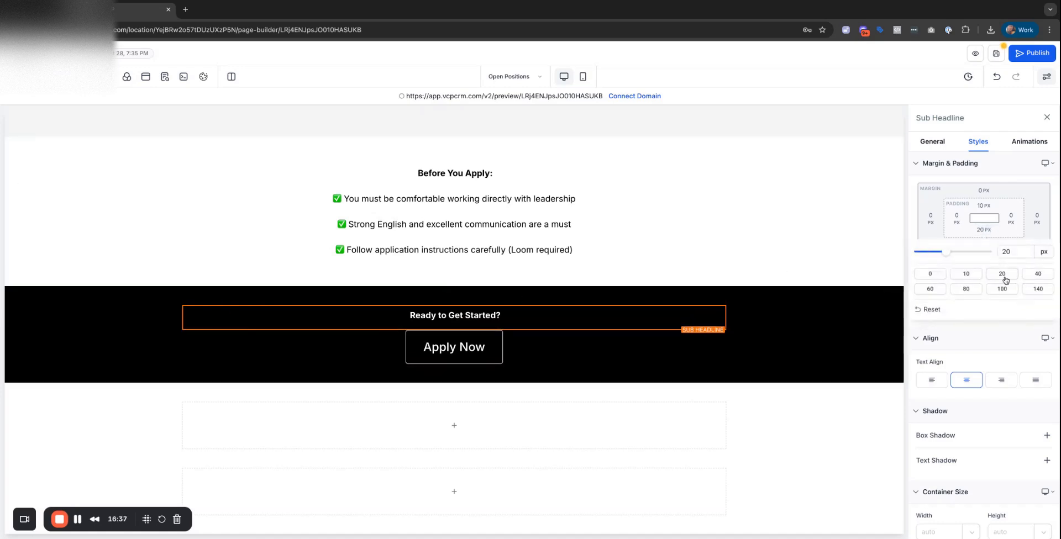
pyautogui.click(1036, 275)
pyautogui.click(776, 457)
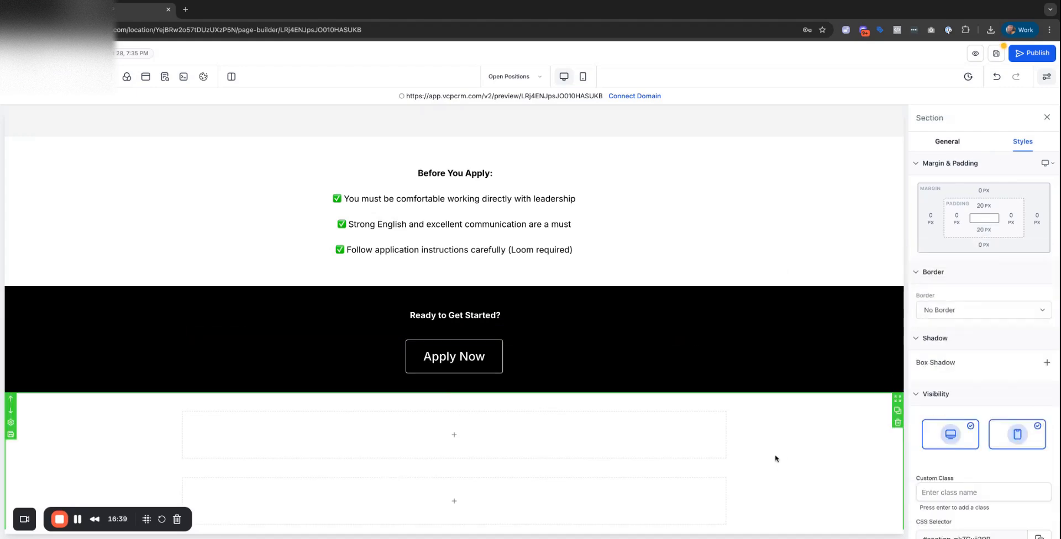
# Enlarge the headline's font size to 41 px.
pyautogui.click(474, 319)
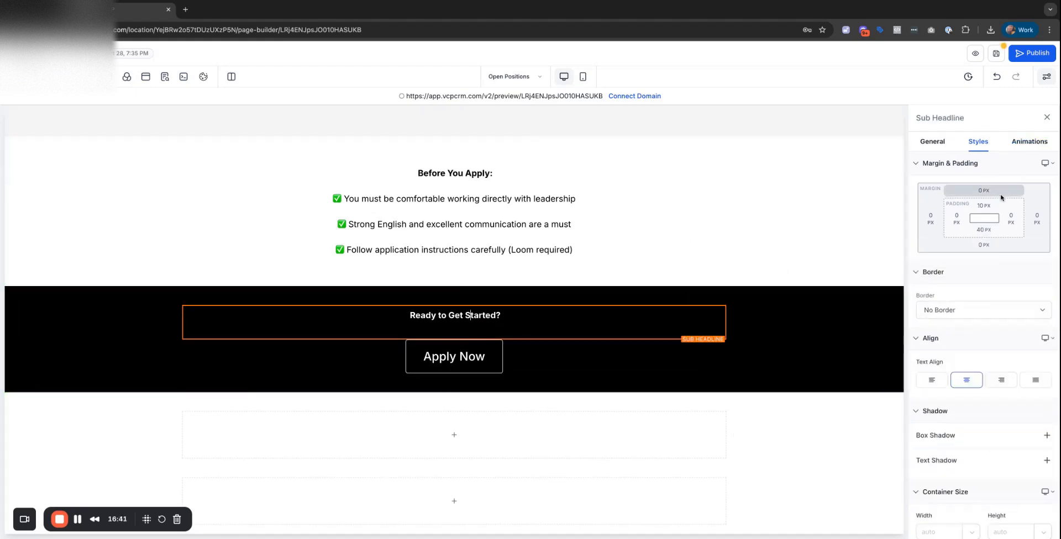
pyautogui.click(939, 144)
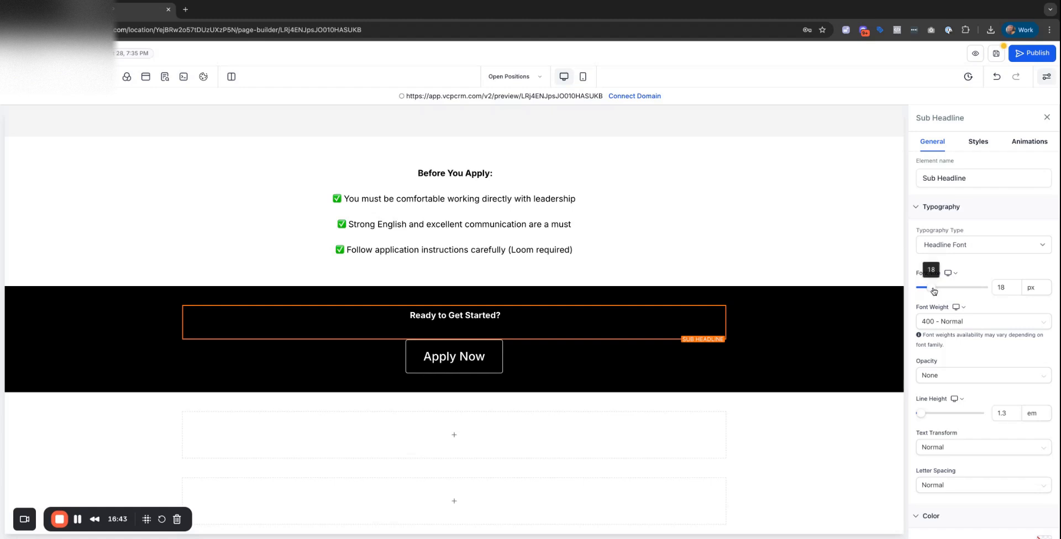
pyautogui.moveTo(932, 287); pyautogui.dragTo(945, 287)
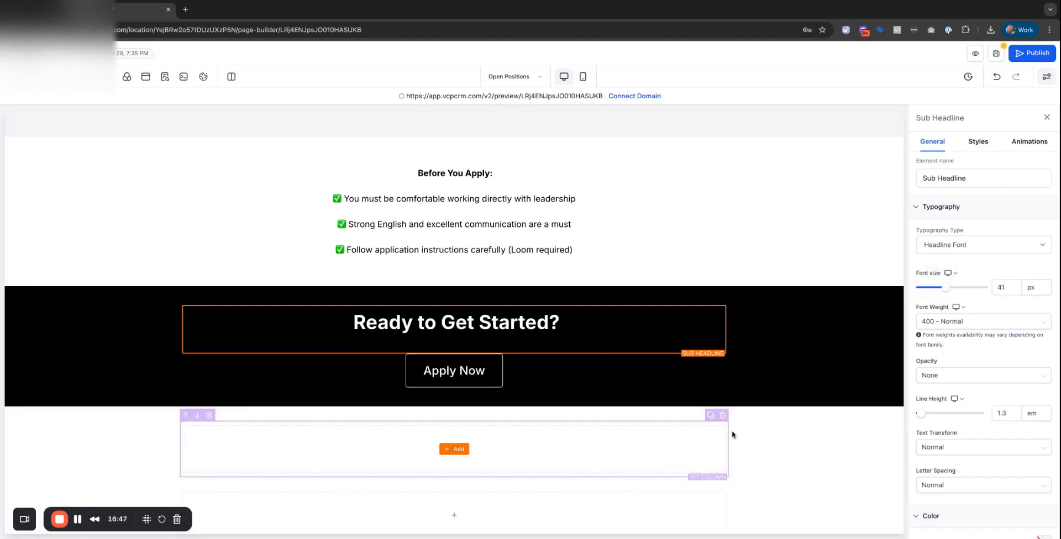
pyautogui.click(784, 436)
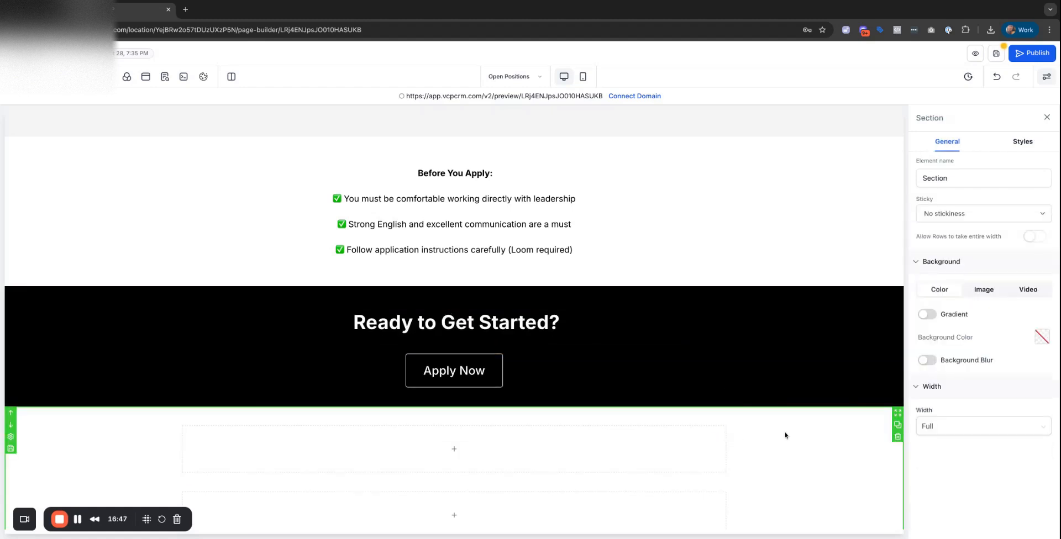
# Add a 2px 2px 2px 0px box shadow and a 2px text shadow to Apply Now.
pyautogui.click(429, 371)
pyautogui.scroll(-10, 986, 321)
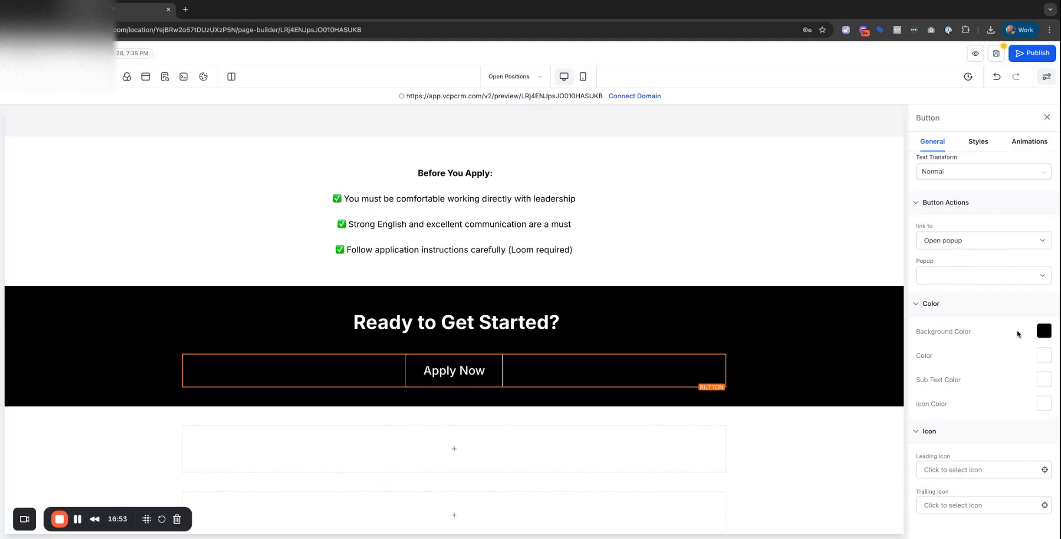
pyautogui.scroll(3, 978, 348)
pyautogui.click(975, 142)
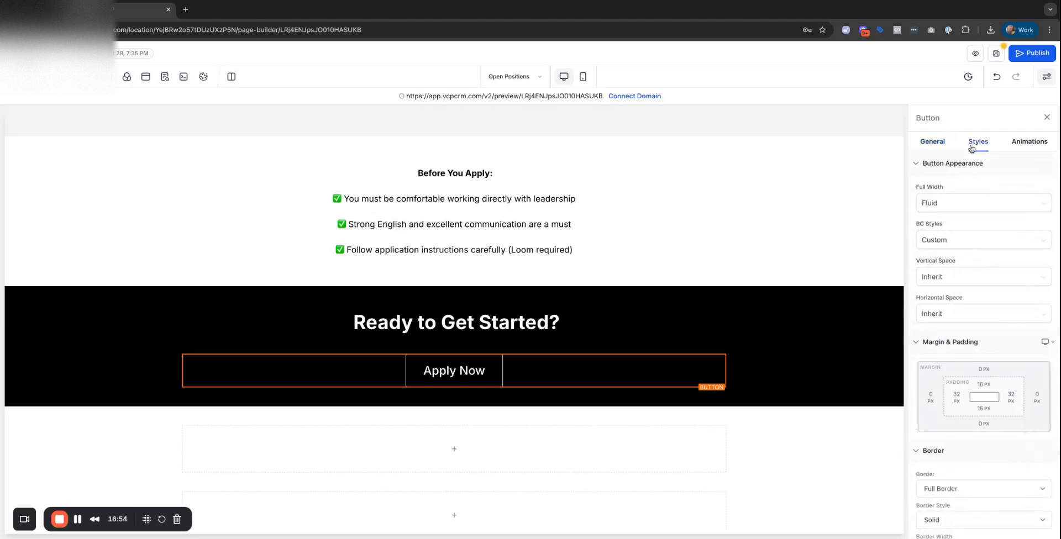
pyautogui.scroll(-6, 999, 350)
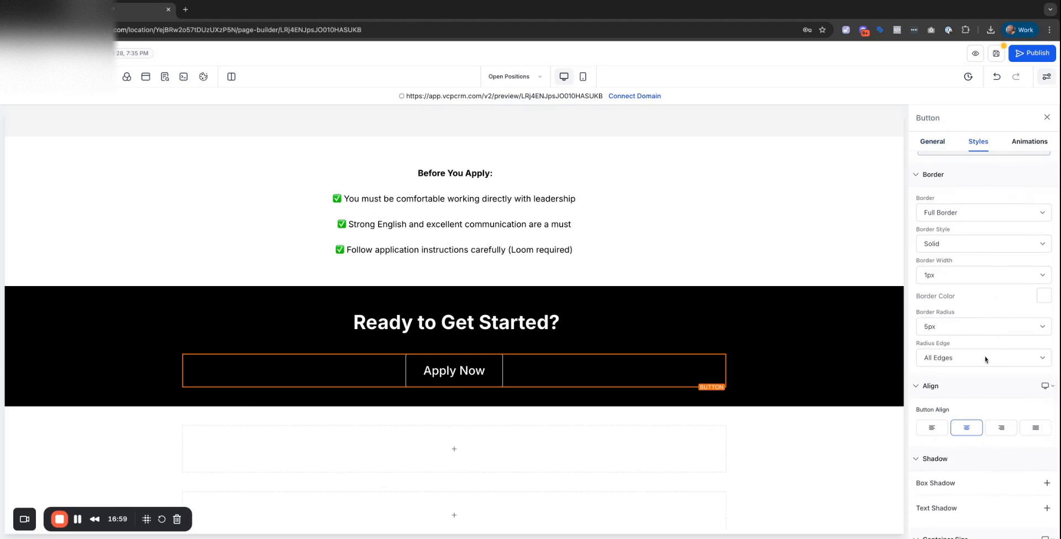
pyautogui.scroll(-3, 985, 359)
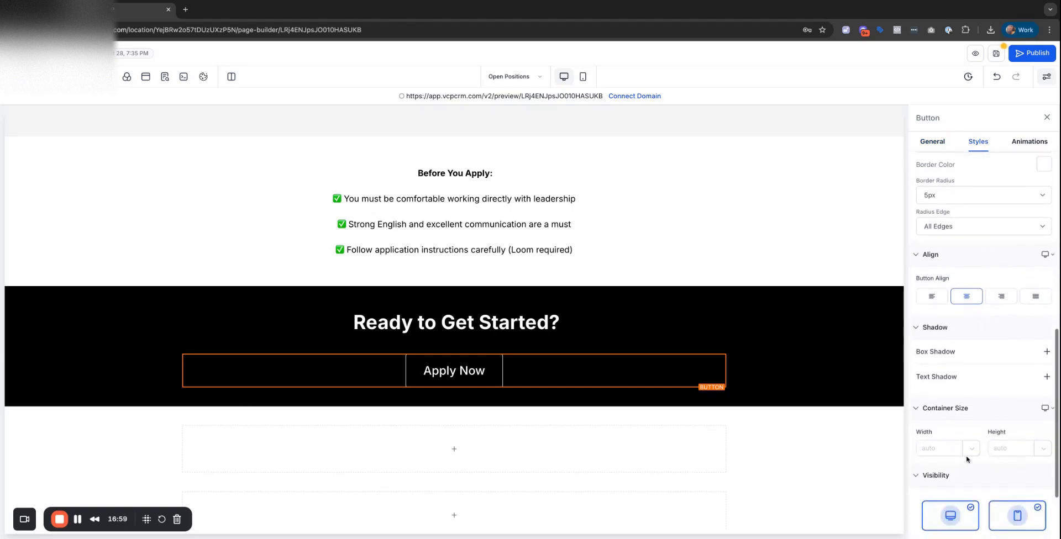
pyautogui.click(1045, 357)
pyautogui.scroll(-2, 960, 424)
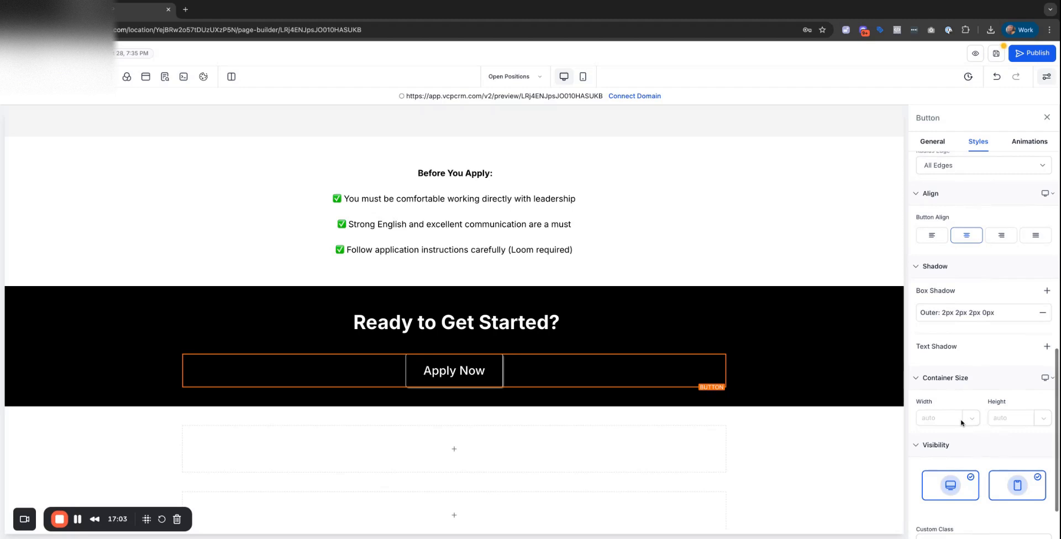
pyautogui.click(1047, 347)
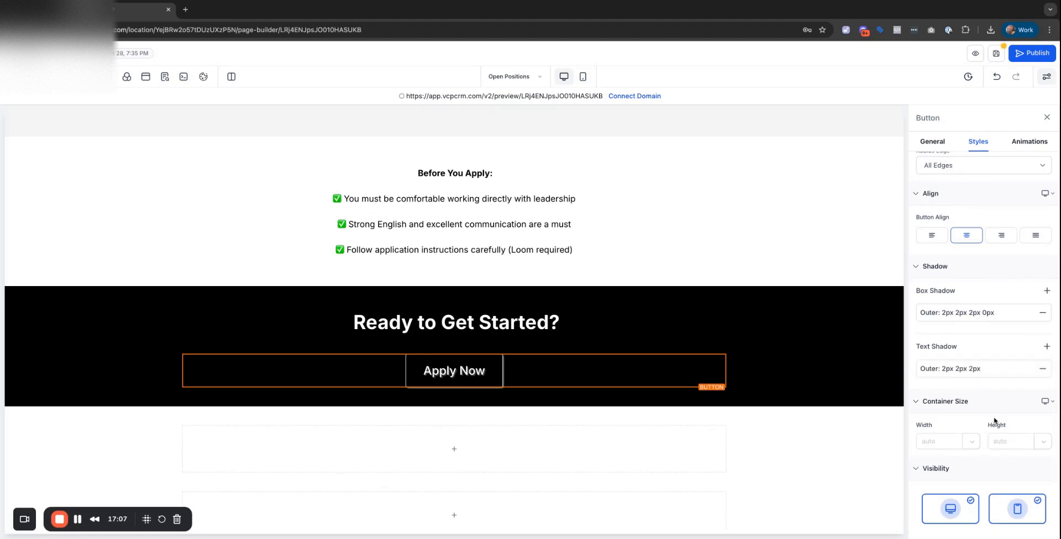
# Save the Open Positions page, then save it again from the top of the page.
pyautogui.click(997, 57)
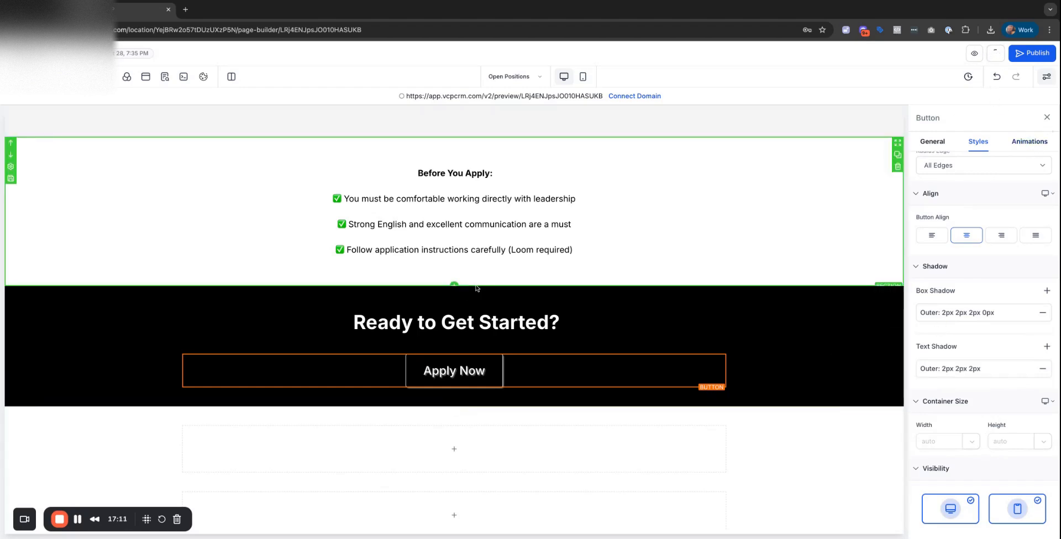
pyautogui.scroll(10, 476, 287)
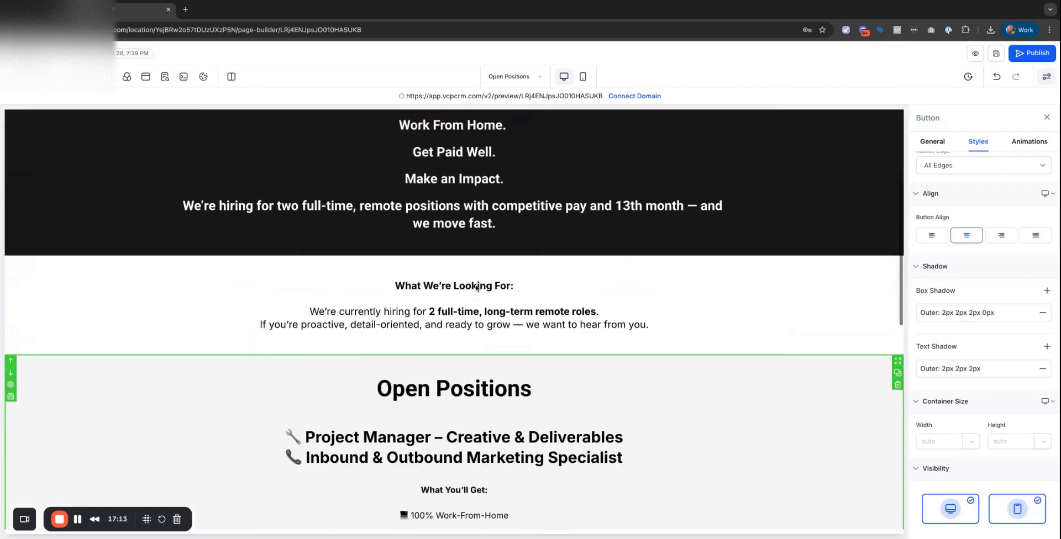
pyautogui.scroll(3, 477, 288)
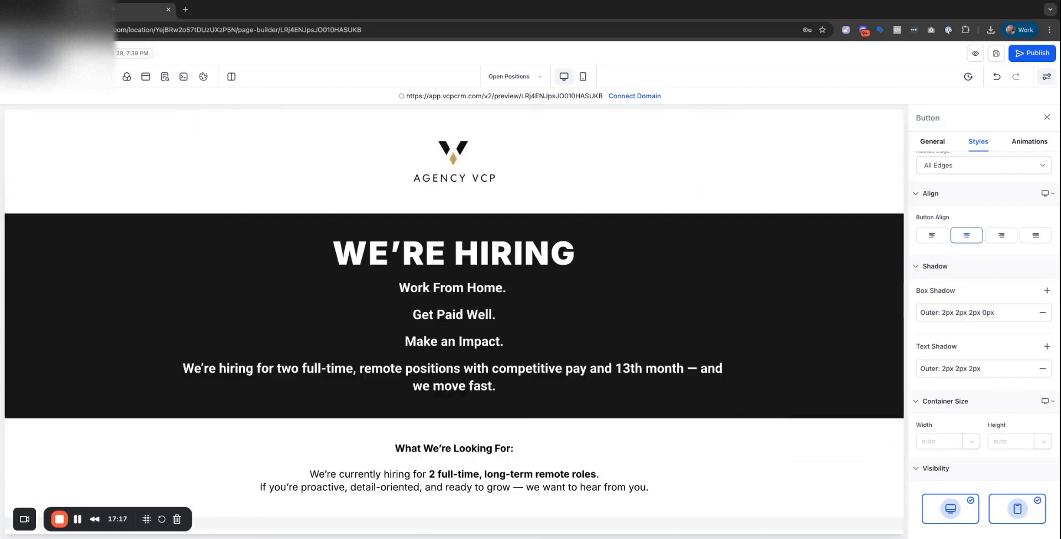
pyautogui.click(21, 77)
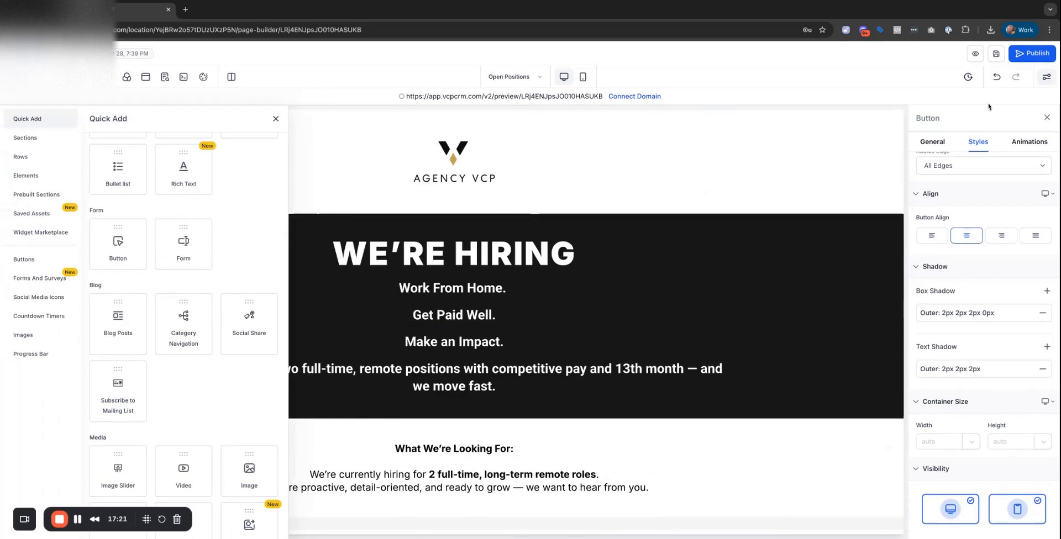
pyautogui.click(996, 53)
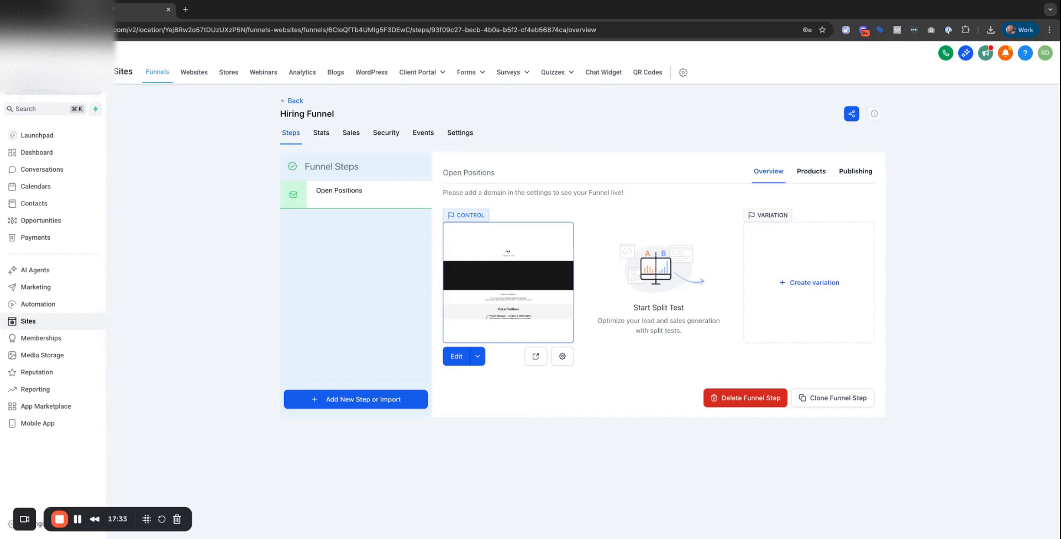
# Begin a 'Pro…' funnel step, cancel it, and go to Forms > Builder.
pyautogui.click(364, 399)
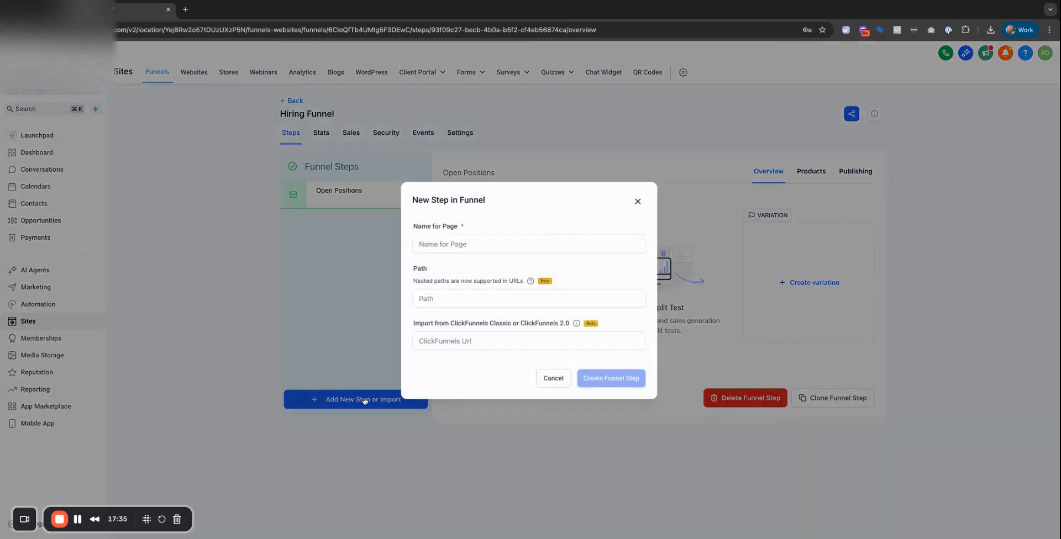
pyautogui.click(467, 248)
pyautogui.write('Project Manager')
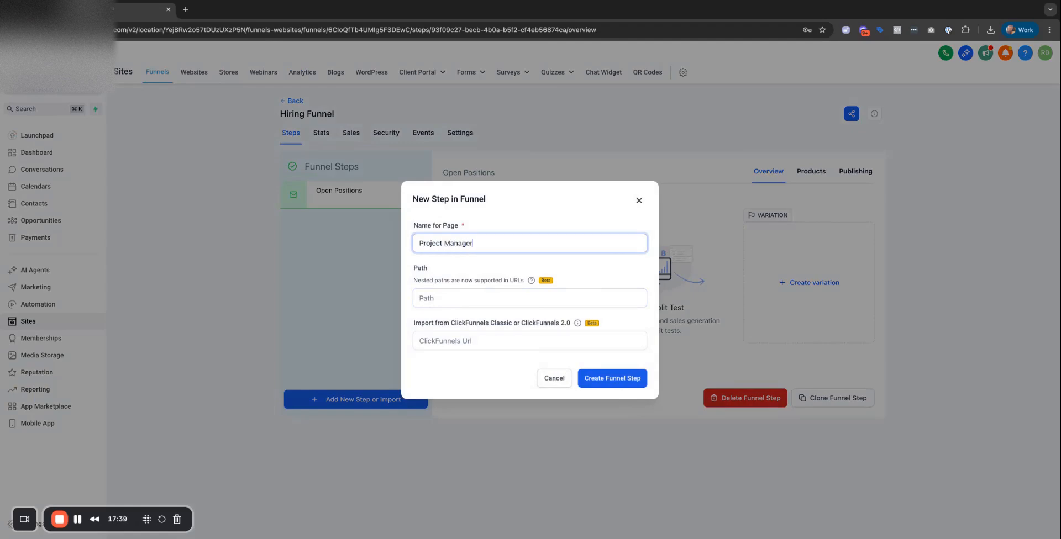
pyautogui.click(554, 378)
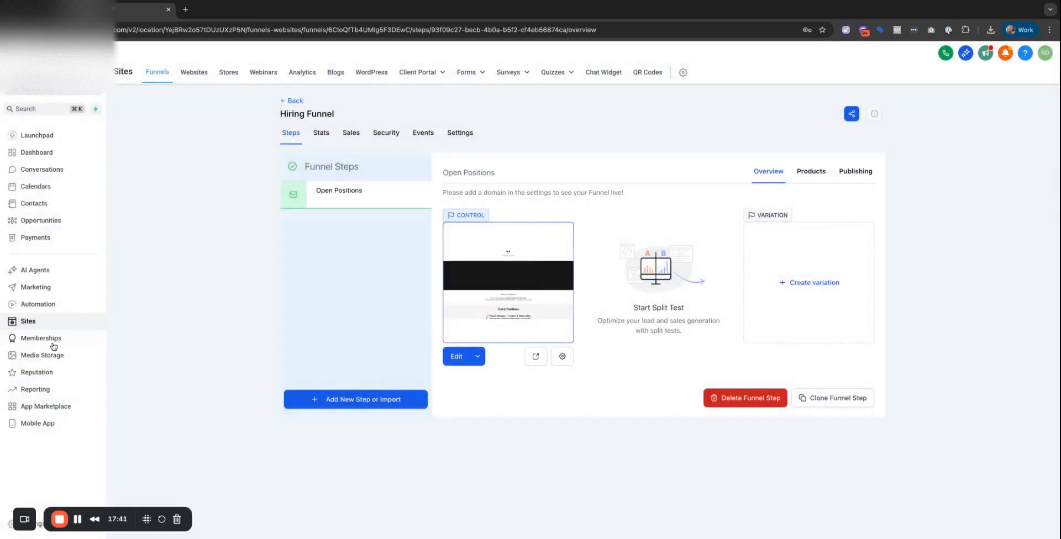
pyautogui.click(475, 72)
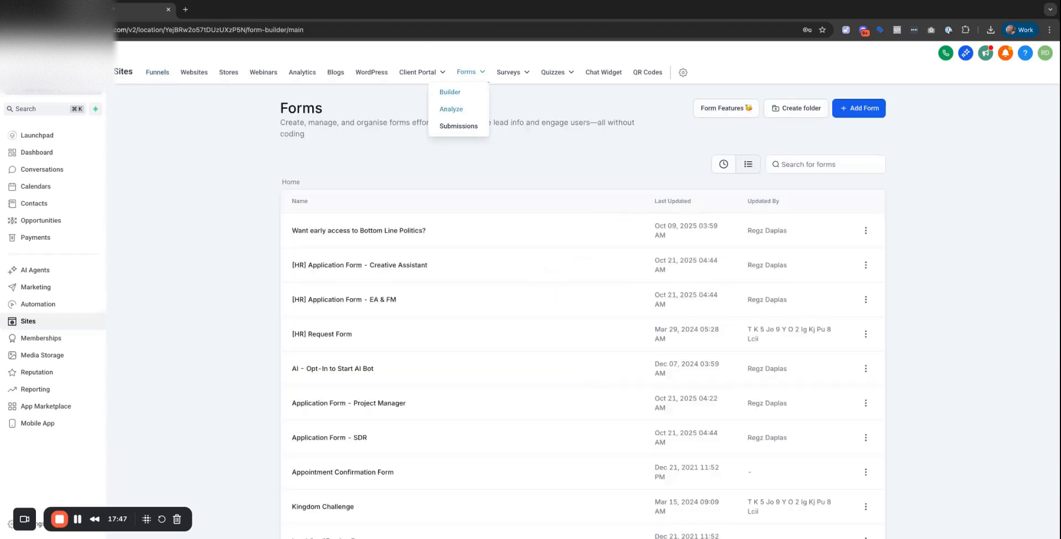
# Add a new form from scratch, creating Form 18.
pyautogui.click(861, 108)
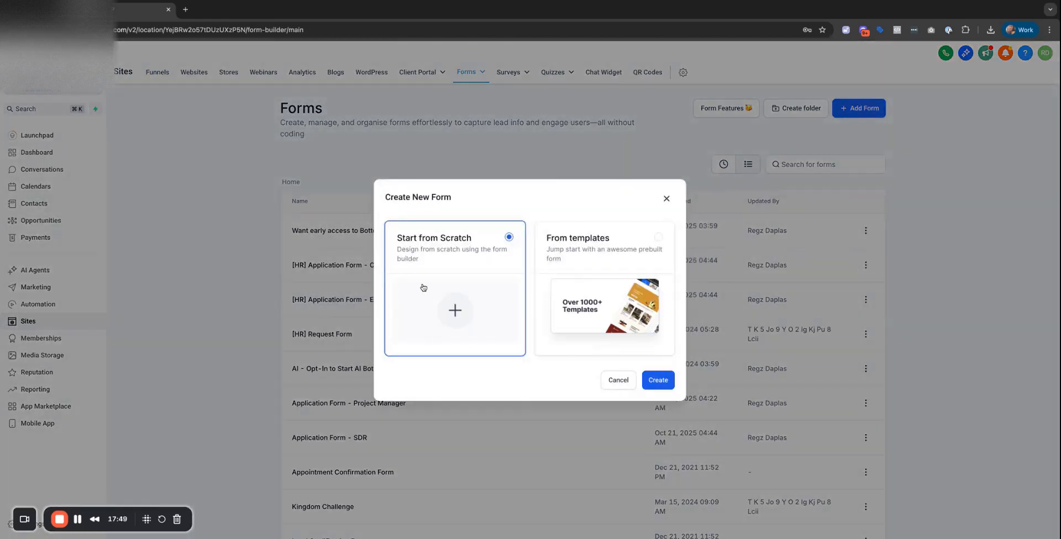
pyautogui.click(654, 385)
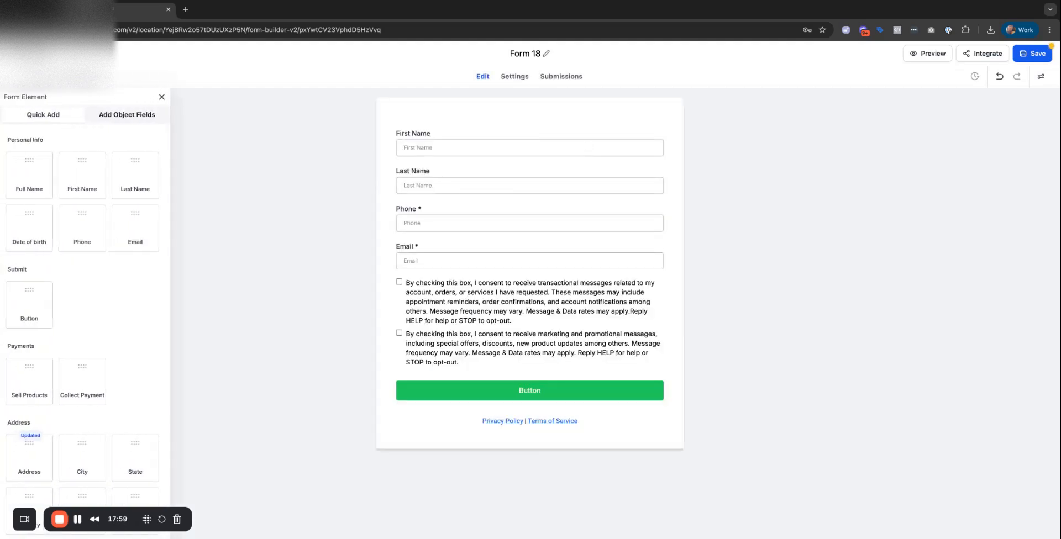
# Delete the First Name, Last Name, consent checkboxes and Email fields.
pyautogui.click(651, 133)
pyautogui.click(663, 133)
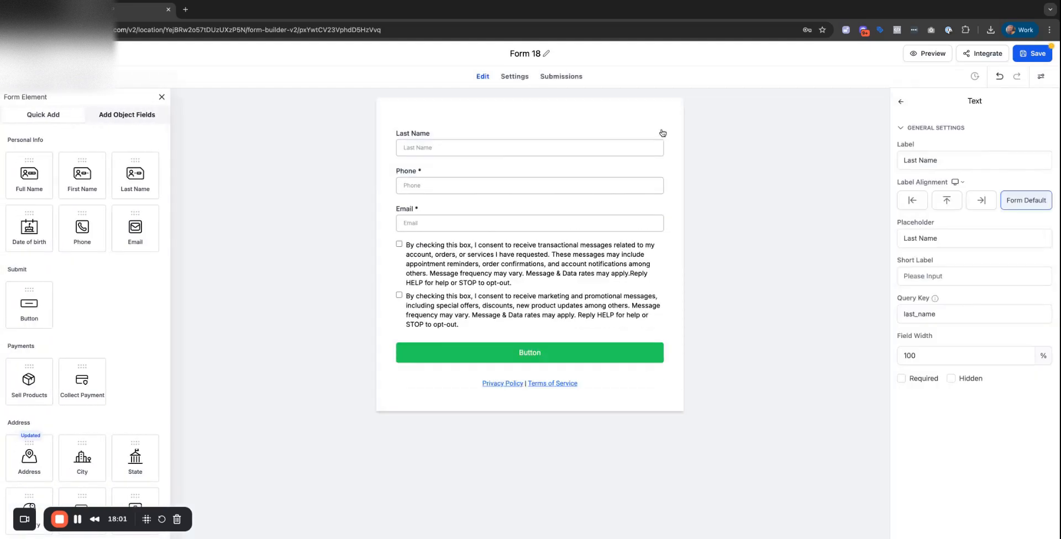
pyautogui.click(652, 134)
pyautogui.click(658, 135)
pyautogui.click(652, 210)
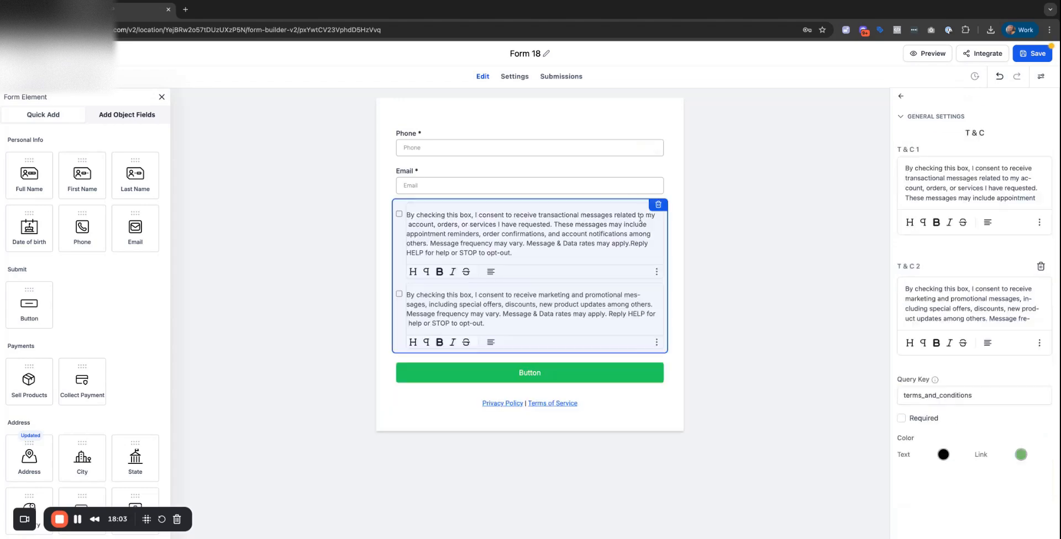
pyautogui.click(659, 208)
pyautogui.click(644, 174)
pyautogui.click(661, 171)
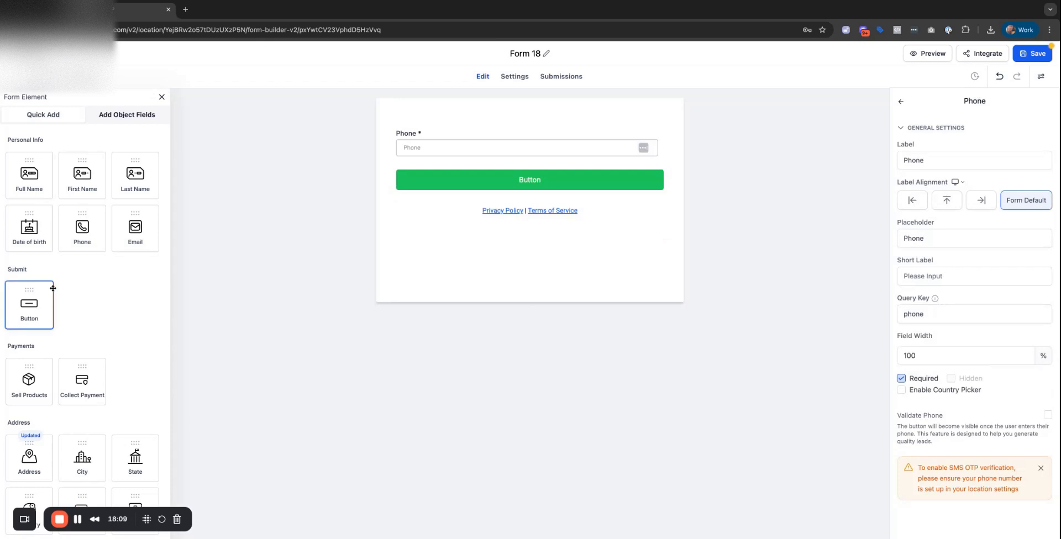
# Drag a Radio field onto the form above Phone.
pyautogui.scroll(-6, 53, 288)
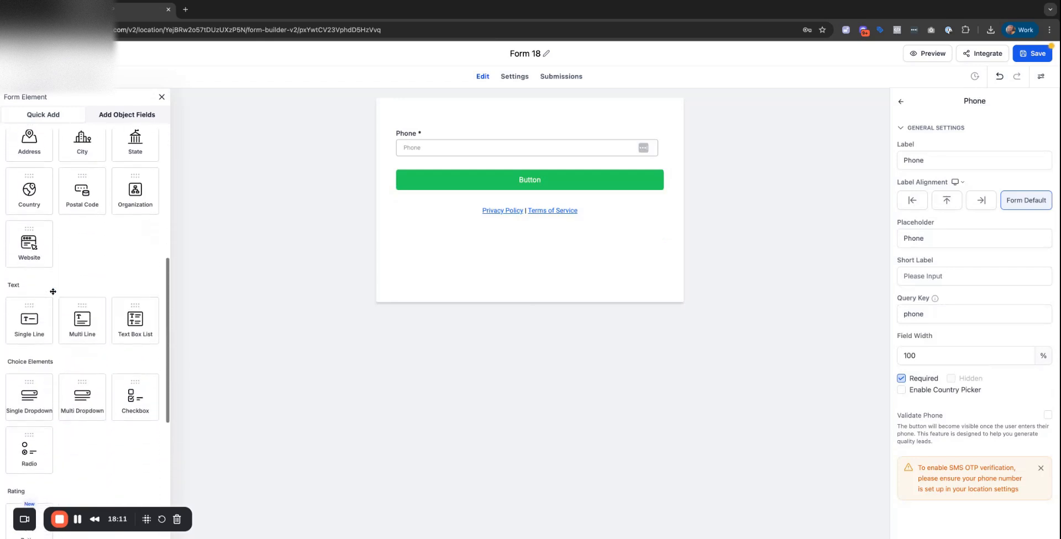
pyautogui.scroll(-2, 54, 331)
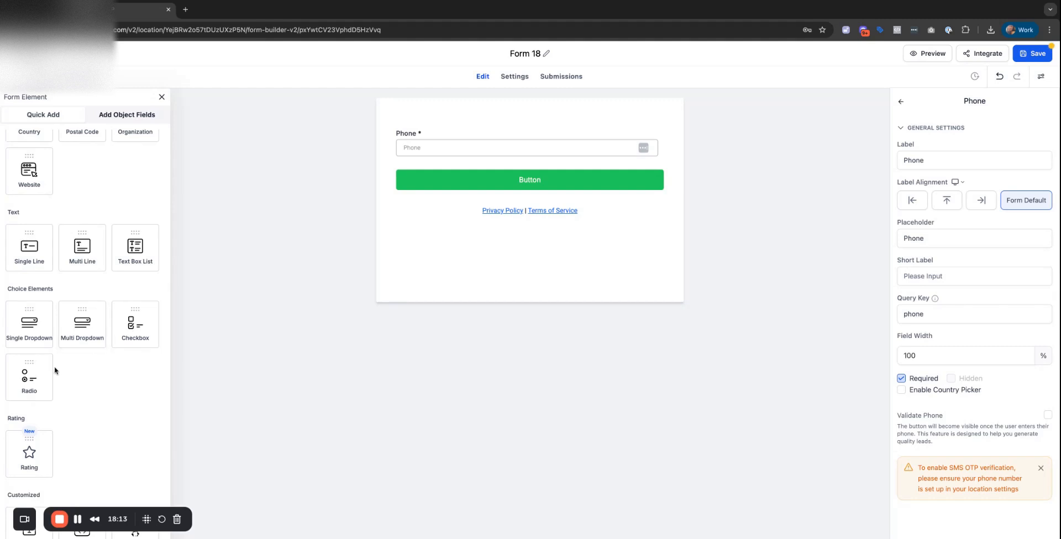
pyautogui.moveTo(38, 372); pyautogui.dragTo(596, 186)
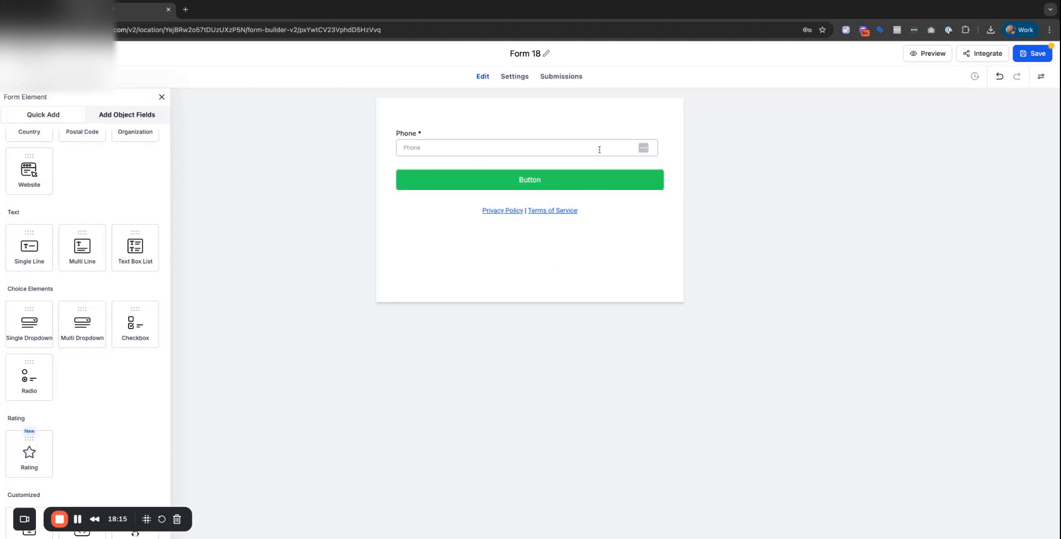
# Delete Phone and label the radio question 'Choose the position you're applying for'.
pyautogui.click(650, 227)
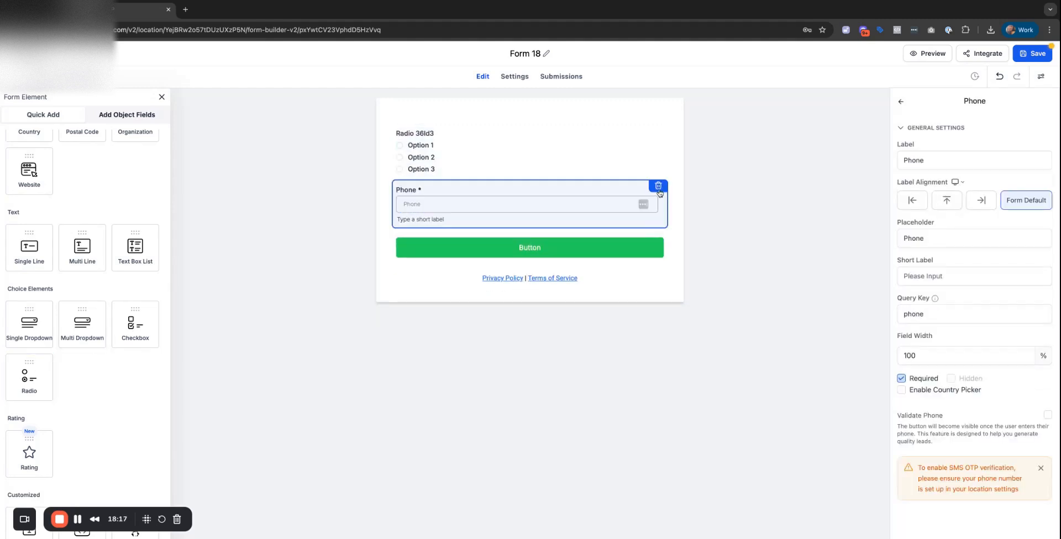
pyautogui.click(658, 190)
pyautogui.click(493, 138)
pyautogui.tripleClick(948, 181)
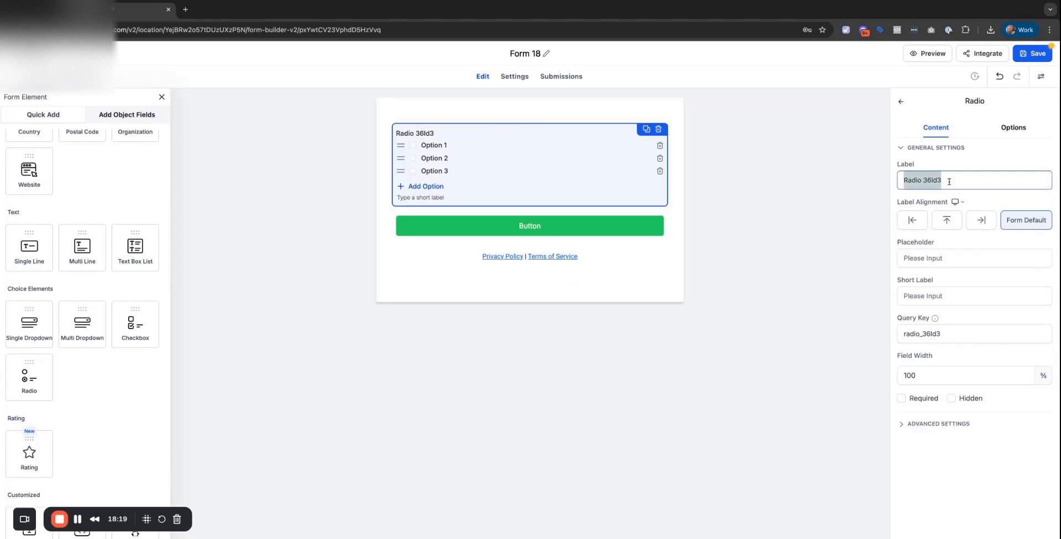
pyautogui.write('Choose ')
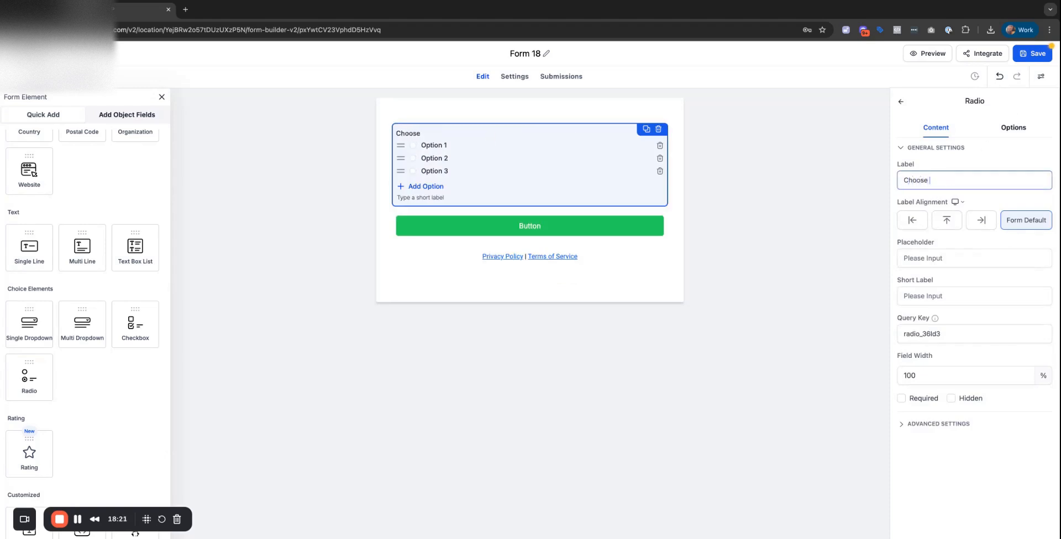
pyautogui.write('the position you')
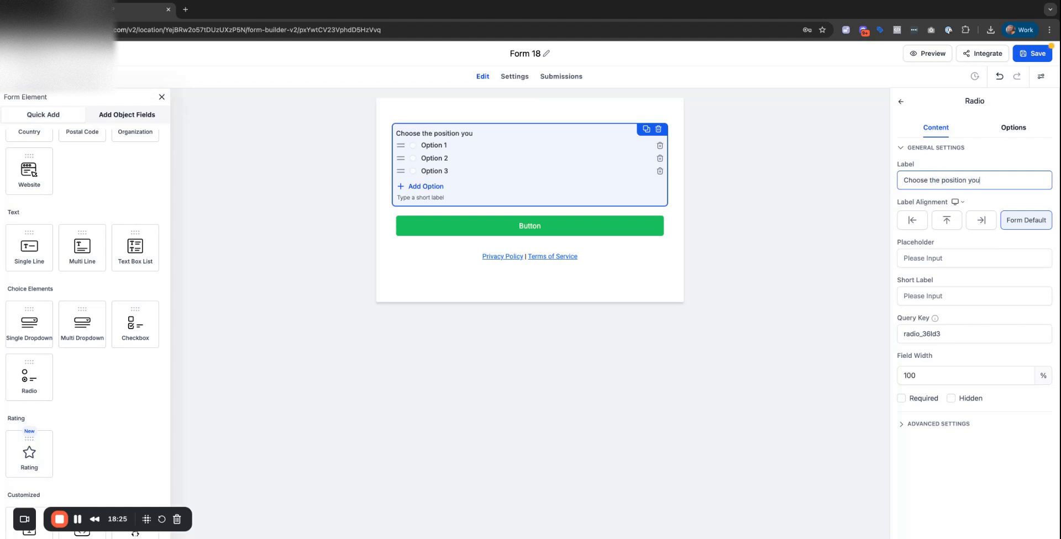
pyautogui.write("'re applying for")
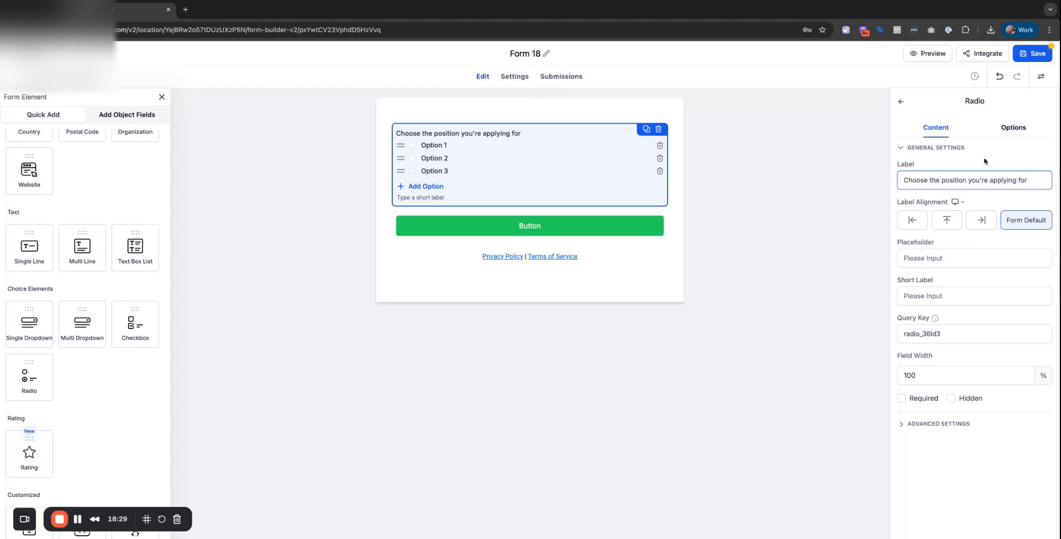
# Rename the first radio choice to 'Project Manager'.
pyautogui.click(1011, 128)
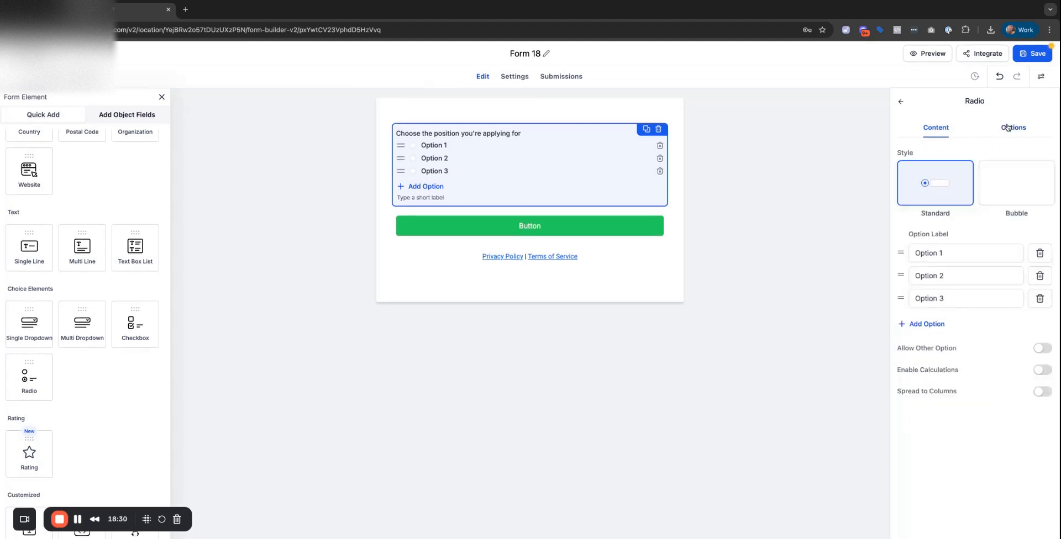
pyautogui.tripleClick(949, 249)
pyautogui.write('Project ')
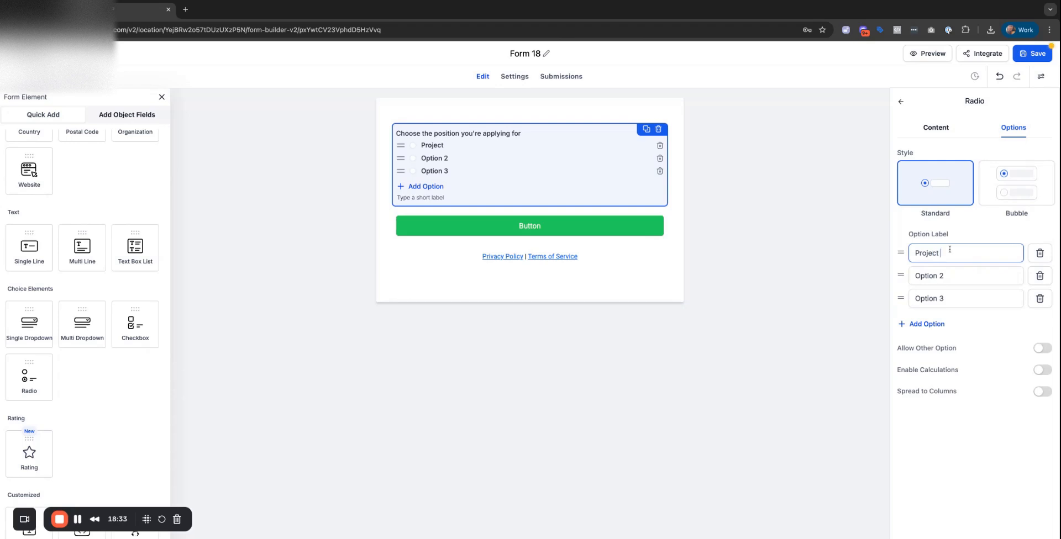
pyautogui.write('Mana')
pyautogui.press('BackSpace')
pyautogui.press('BackSpace')
pyautogui.press('BackSpace')
pyautogui.press('BackSpace')
pyautogui.write('Manager')
# Make the second choice 'Inbound & Outbound Marketing Specialist' and delete the third choice.
pyautogui.click(964, 281)
pyautogui.click(964, 280)
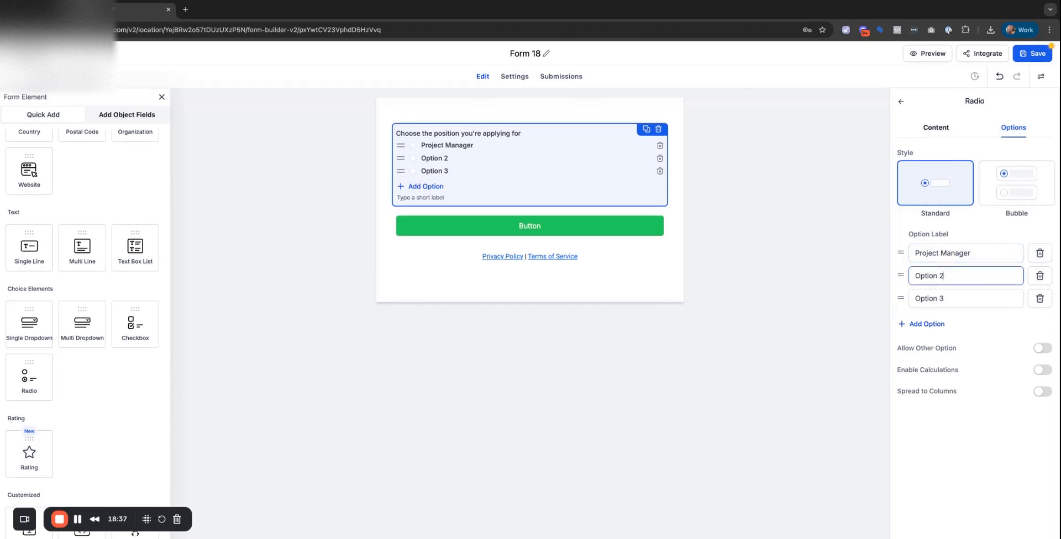
pyautogui.press('super+Tab')
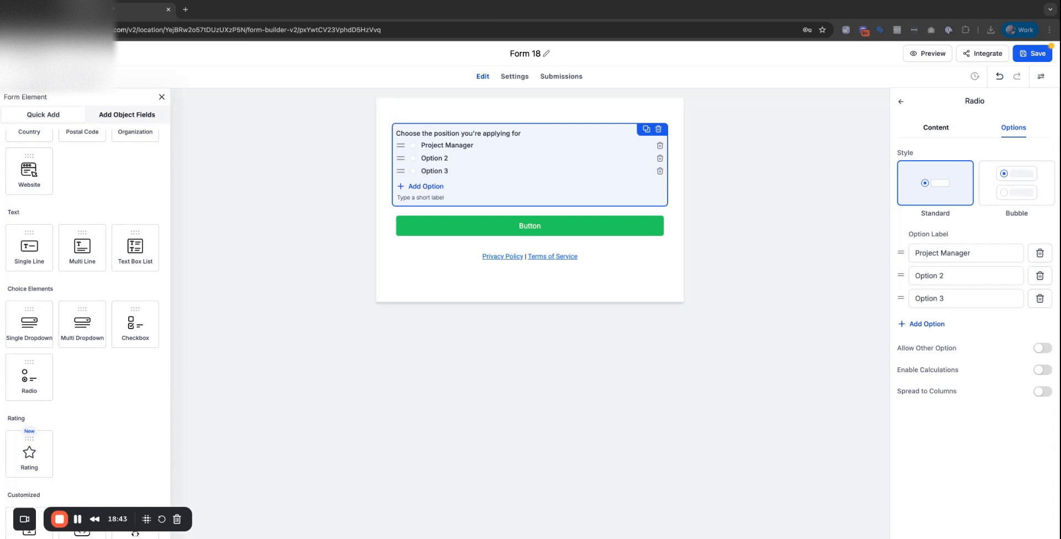
pyautogui.click(935, 128)
pyautogui.click(1013, 128)
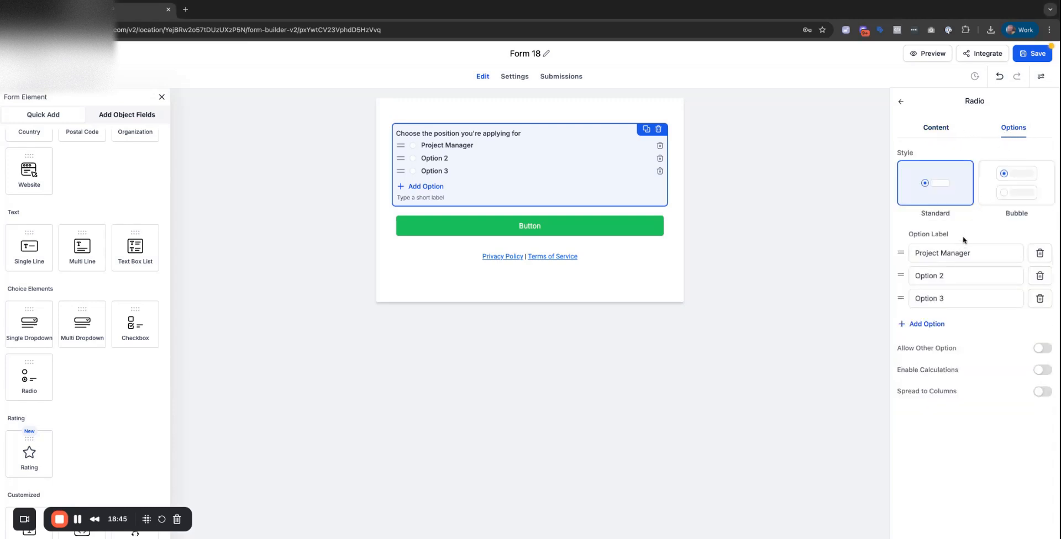
pyautogui.click(964, 272)
pyautogui.hotkey('ctrl', 'a')
pyautogui.write('Inbound & Outbound Marketing Specialist]')
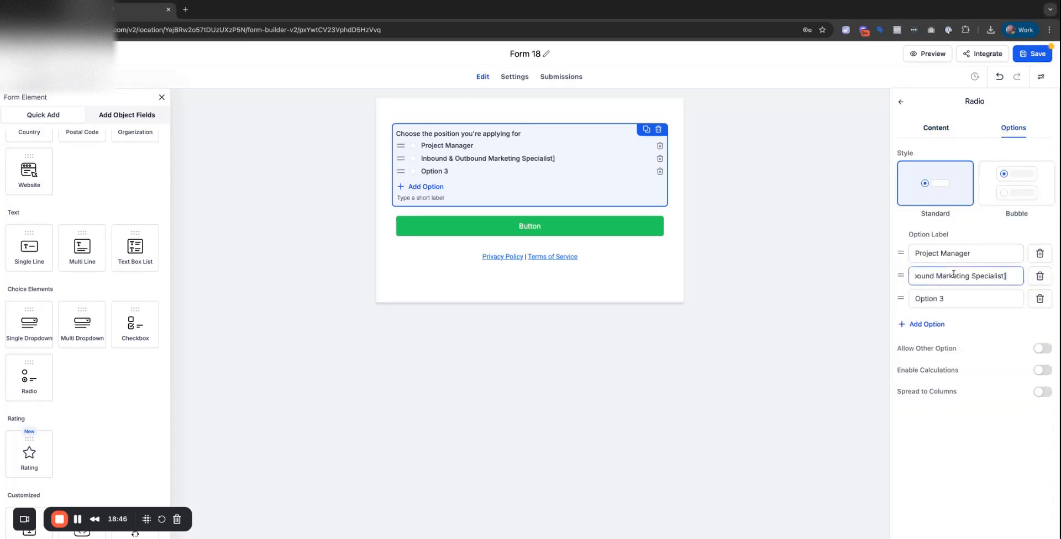
pyautogui.press('BackSpace')
pyautogui.click(1038, 298)
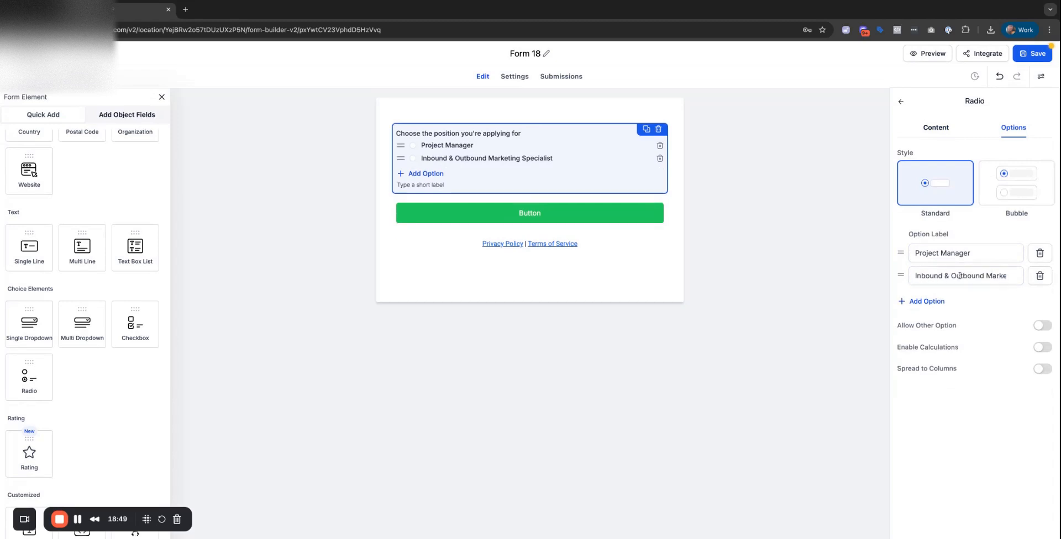
# Delete the Privacy Policy / Terms text line.
pyautogui.click(534, 218)
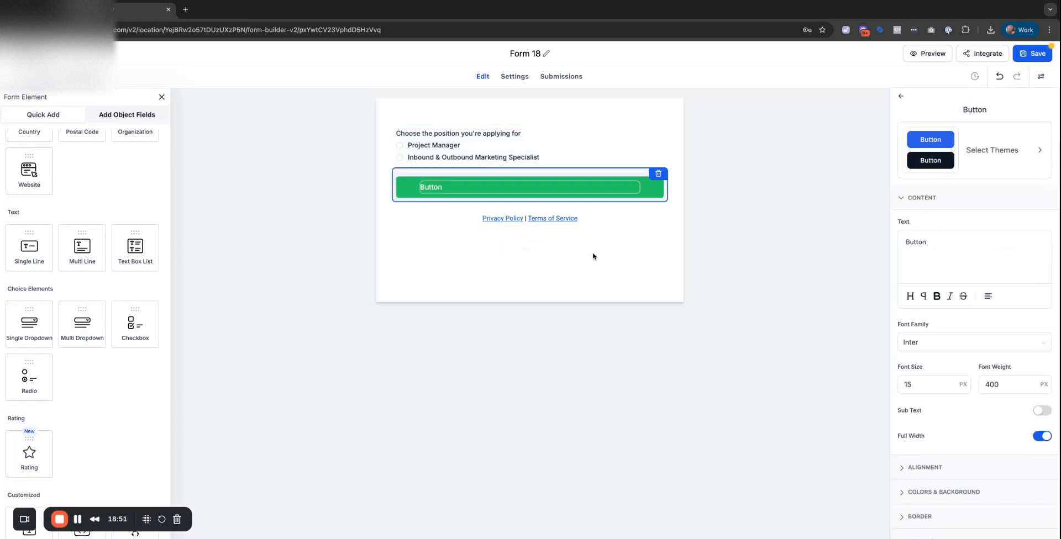
pyautogui.click(595, 220)
pyautogui.click(657, 207)
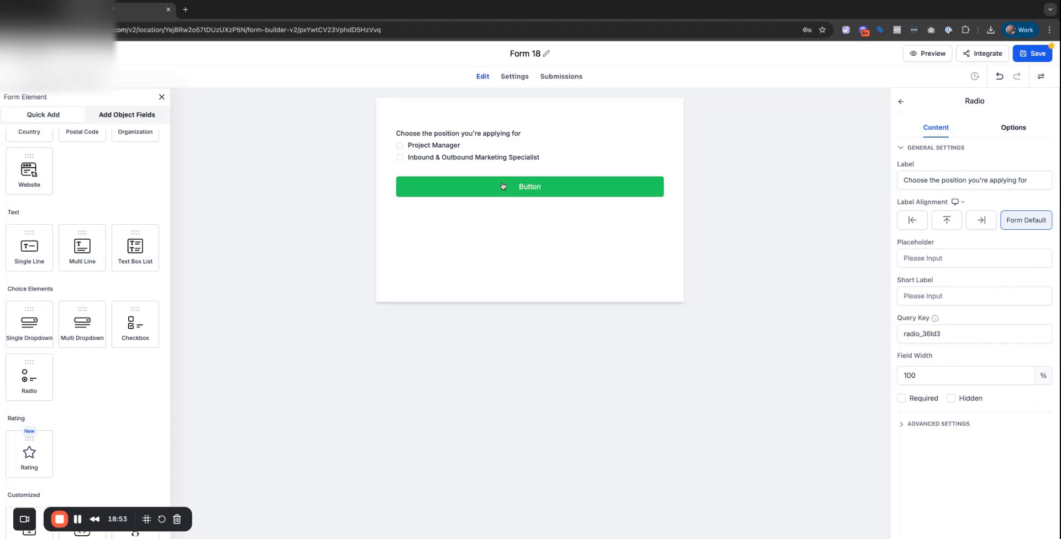
# Change the submit button's text to 'Fill Out Form'.
pyautogui.click(468, 138)
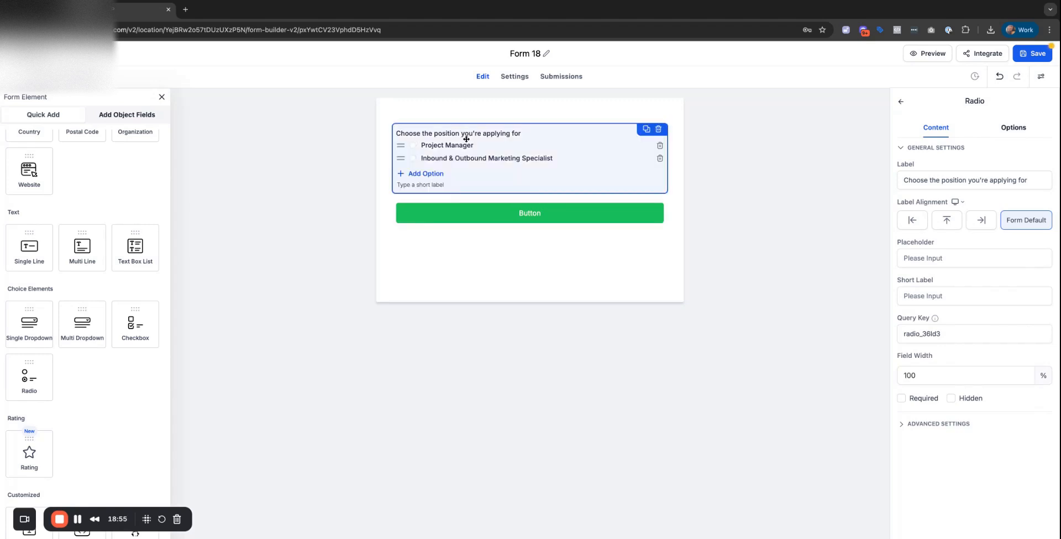
pyautogui.click(525, 217)
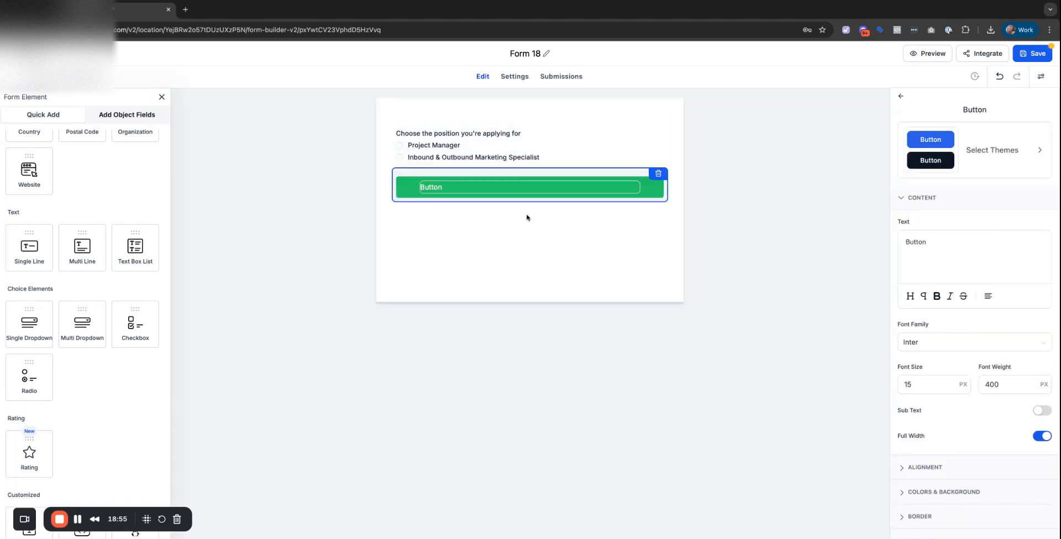
pyautogui.doubleClick(938, 242)
pyautogui.write('Fill Out Form')
pyautogui.scroll(-2, 983, 359)
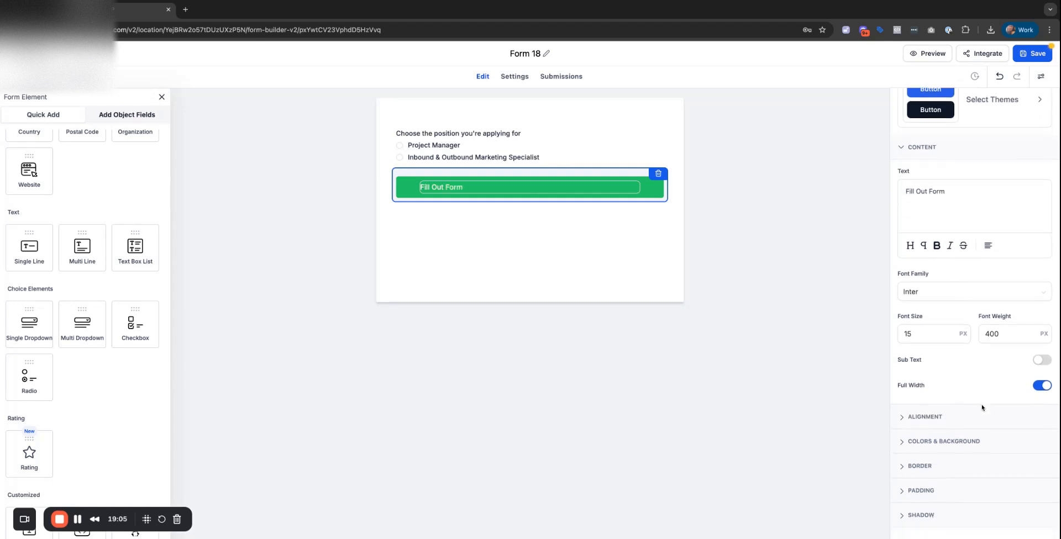
pyautogui.scroll(2, 892, 159)
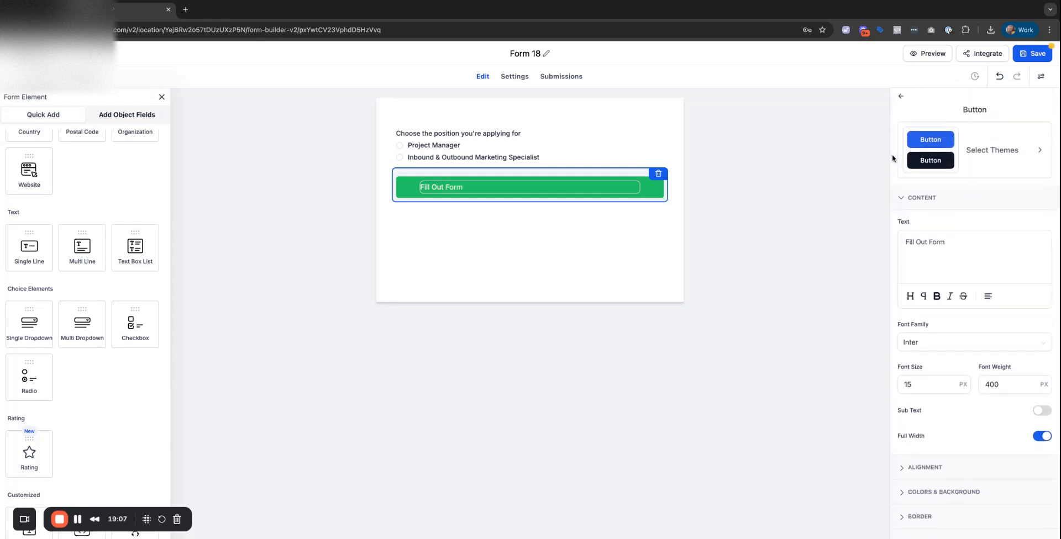
pyautogui.click(899, 99)
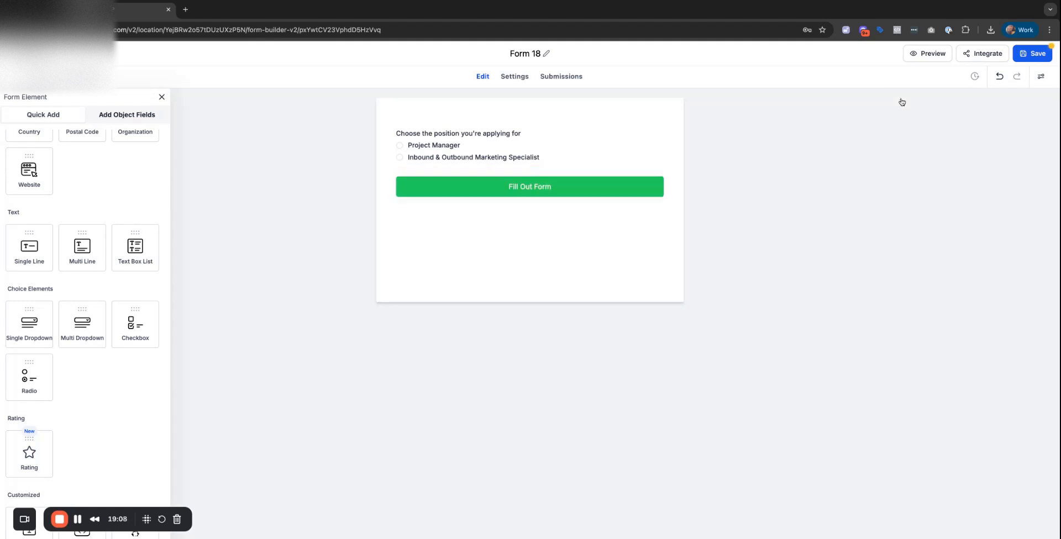
# Set the button background colour to black #000000.
pyautogui.click(593, 192)
pyautogui.scroll(-2, 998, 284)
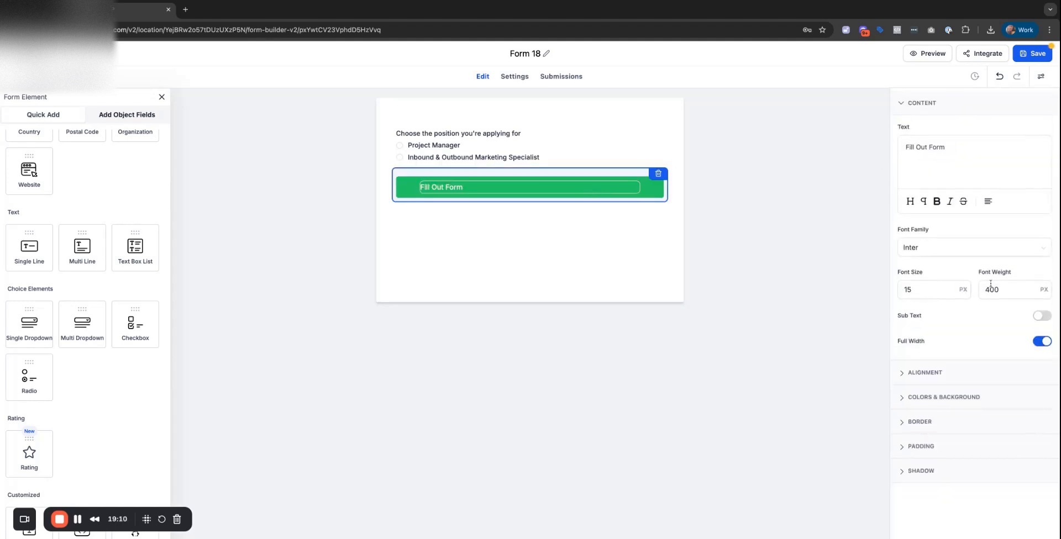
pyautogui.click(906, 400)
pyautogui.click(909, 289)
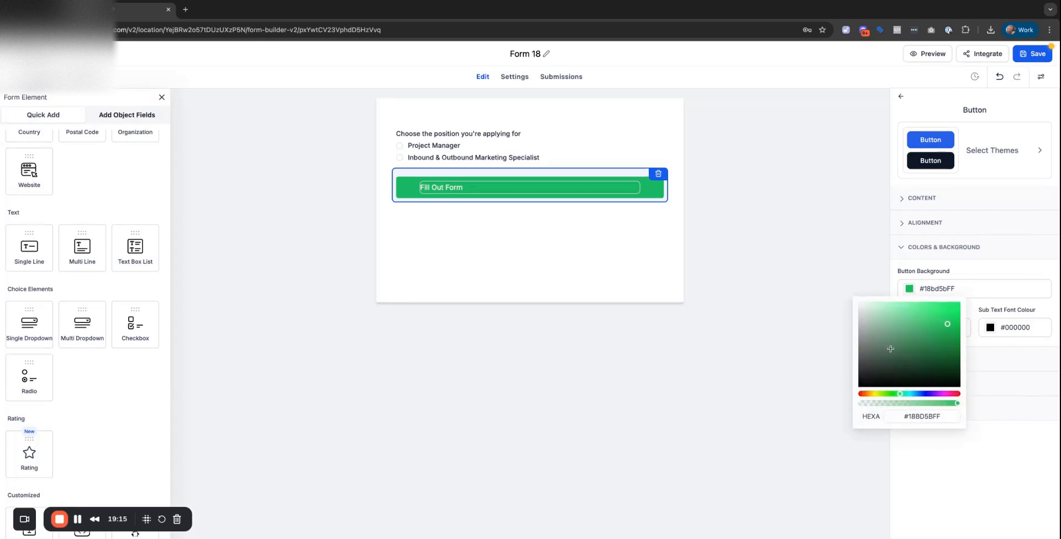
pyautogui.moveTo(947, 323); pyautogui.dragTo(858, 387)
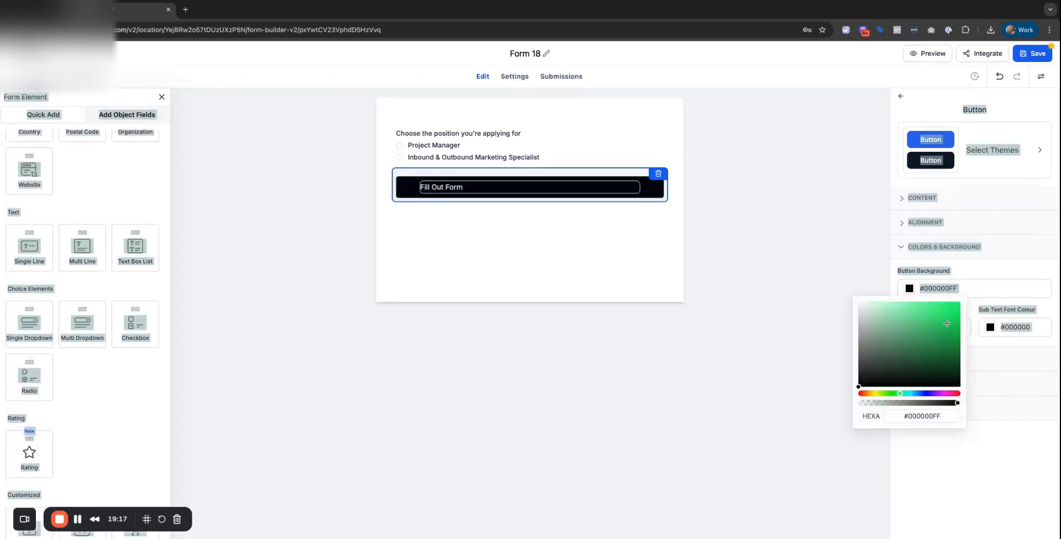
pyautogui.click(564, 287)
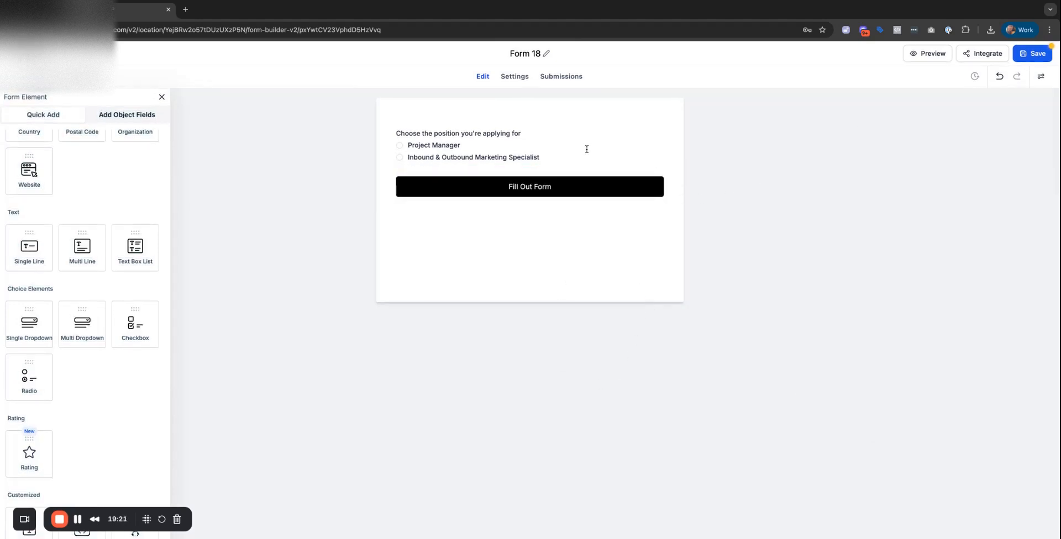
# Make the form border colour fully transparent (#FFFFFF00) and save Form 18.
pyautogui.click(1041, 76)
pyautogui.click(1009, 115)
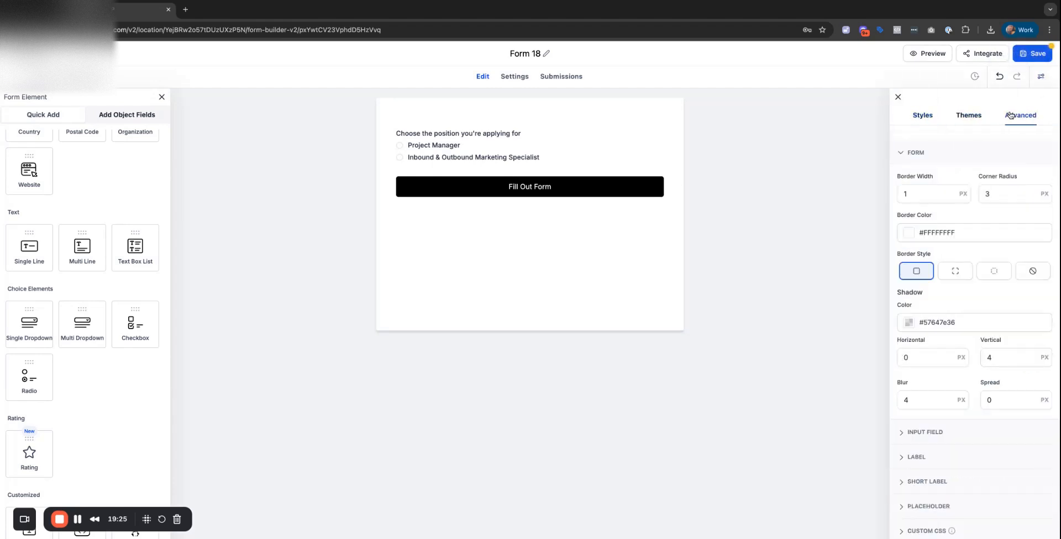
pyautogui.click(912, 234)
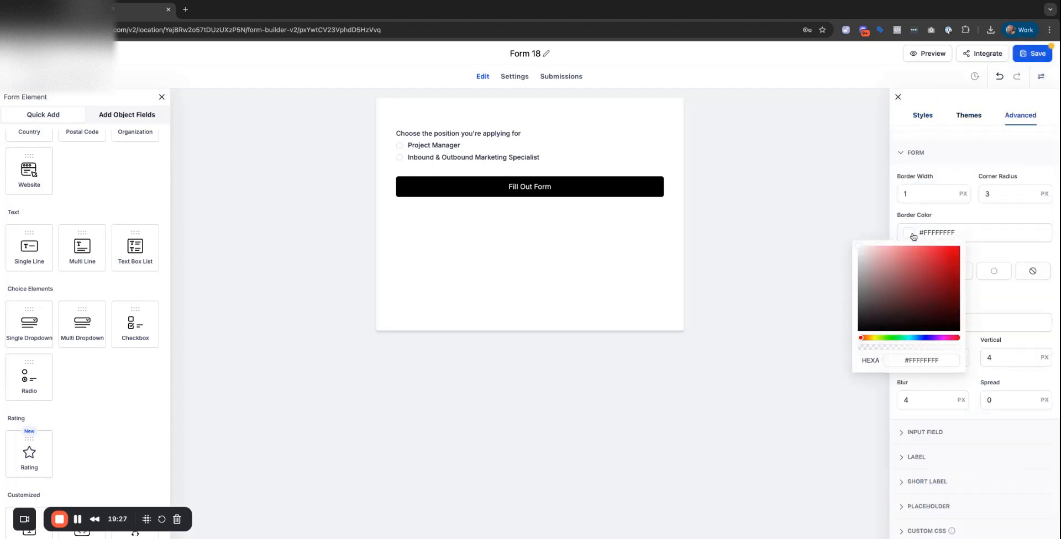
pyautogui.click(957, 350)
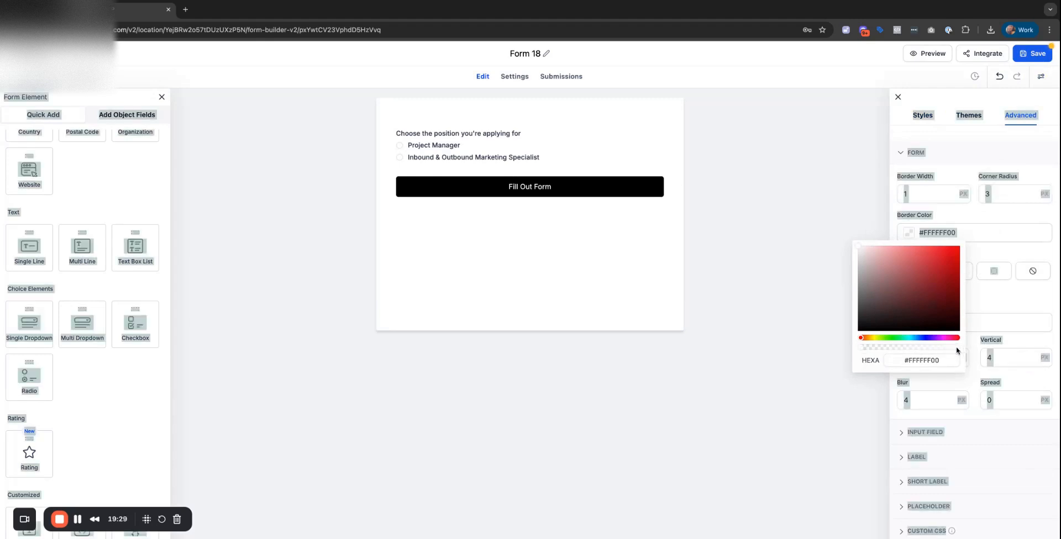
pyautogui.click(739, 346)
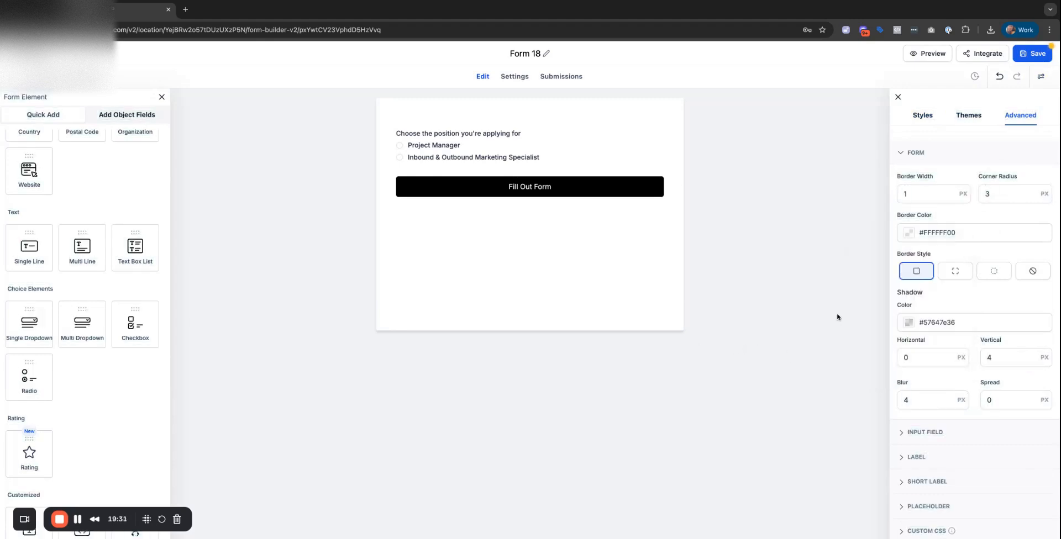
pyautogui.click(908, 234)
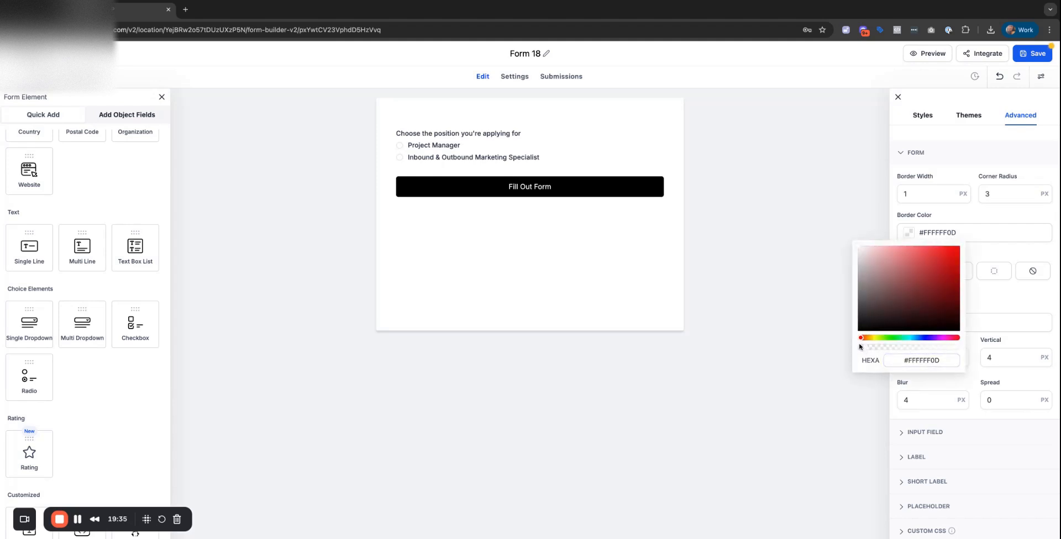
pyautogui.moveTo(859, 346); pyautogui.dragTo(865, 349)
pyautogui.moveTo(856, 246); pyautogui.dragTo(857, 247)
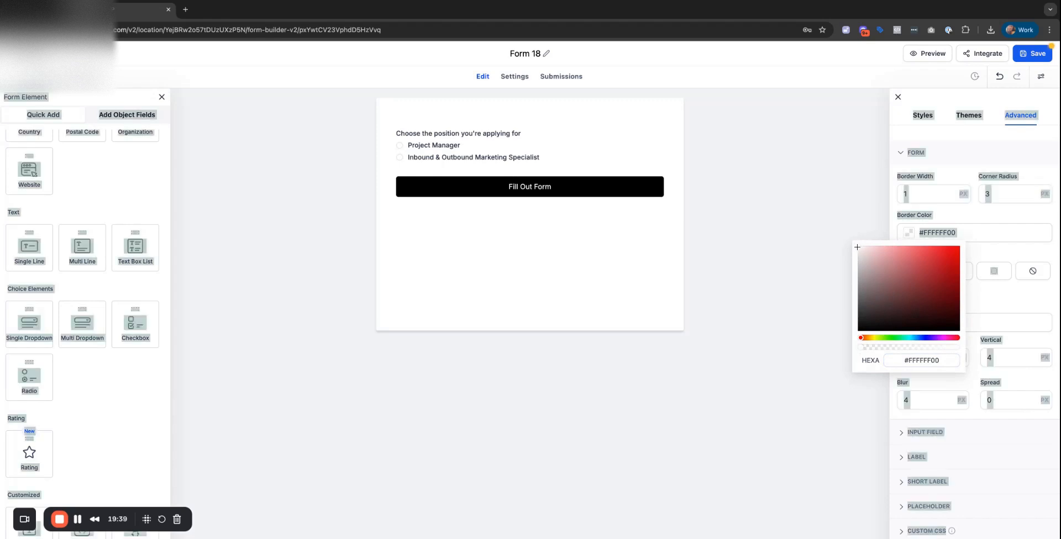
pyautogui.click(796, 260)
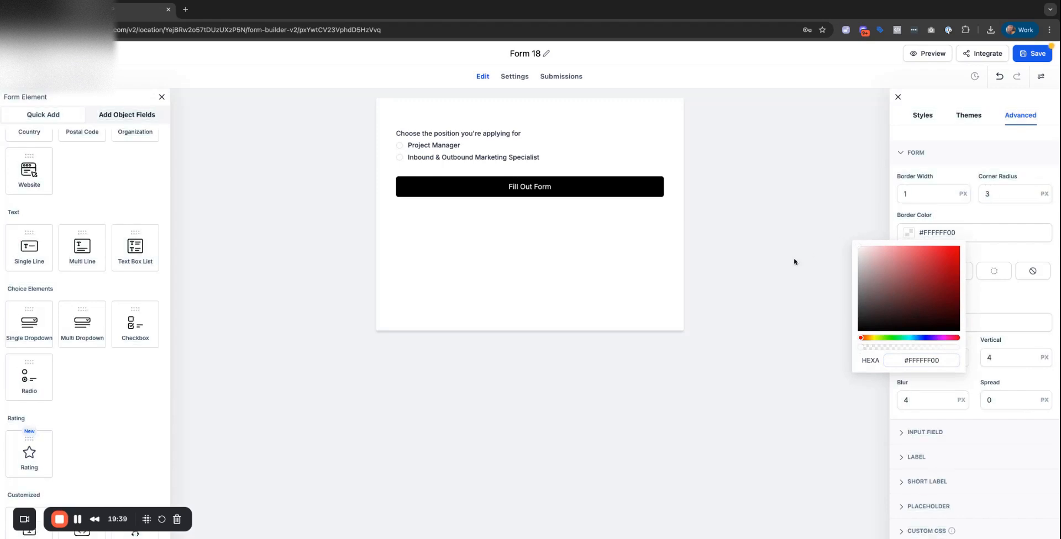
pyautogui.click(1038, 55)
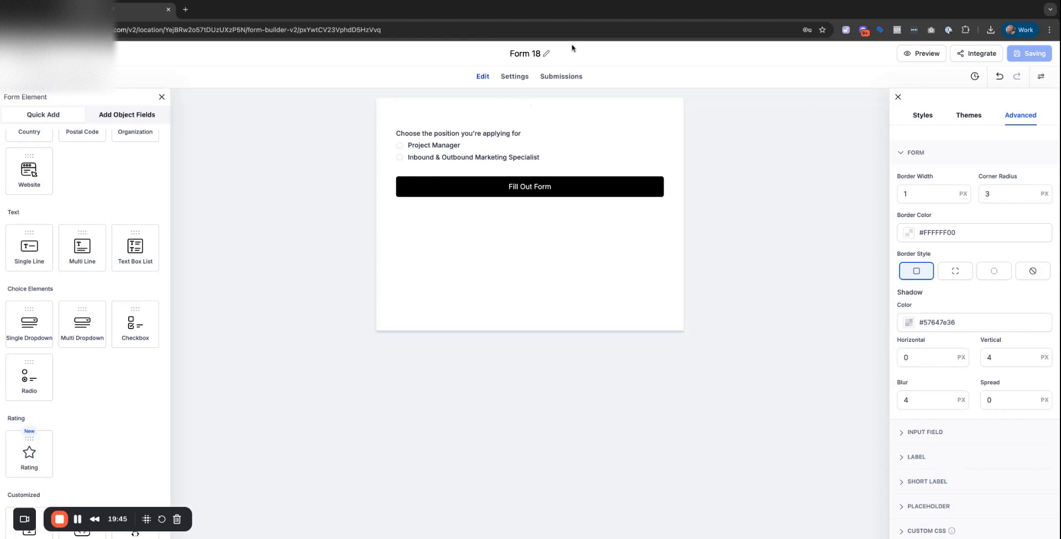
# Rename the form to 'Position form' and save it.
pyautogui.click(540, 54)
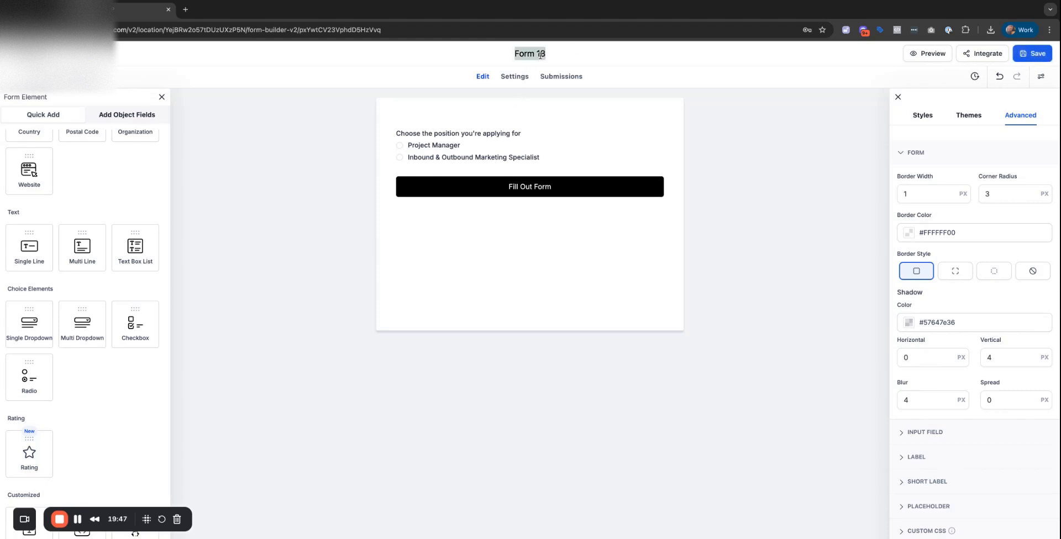
pyautogui.write('Position form')
pyautogui.click(763, 130)
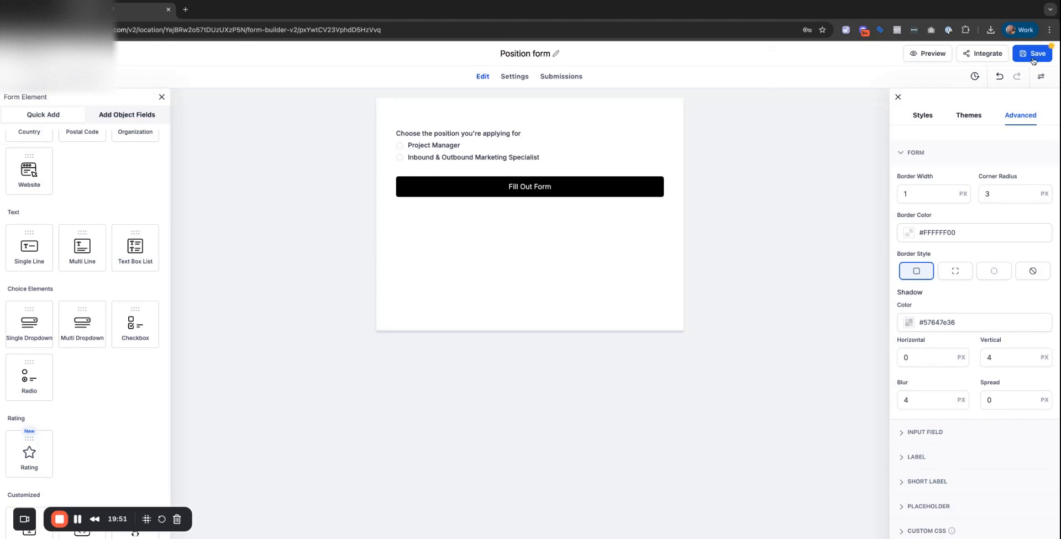
pyautogui.click(1032, 59)
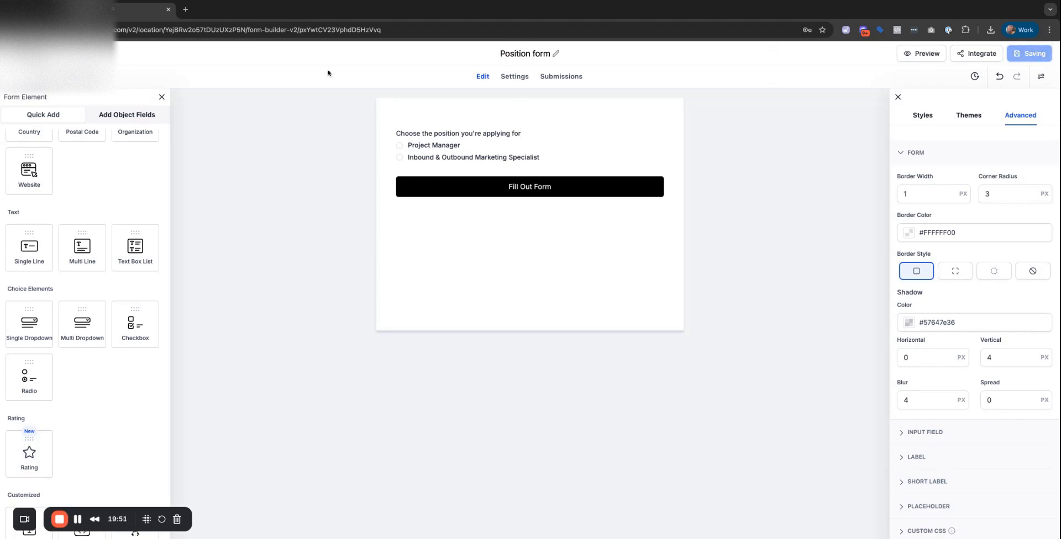
# Start a Redirect to URL condition for position Is Equal To Project Manager, then duplicate the browser tab.
pyautogui.click(473, 157)
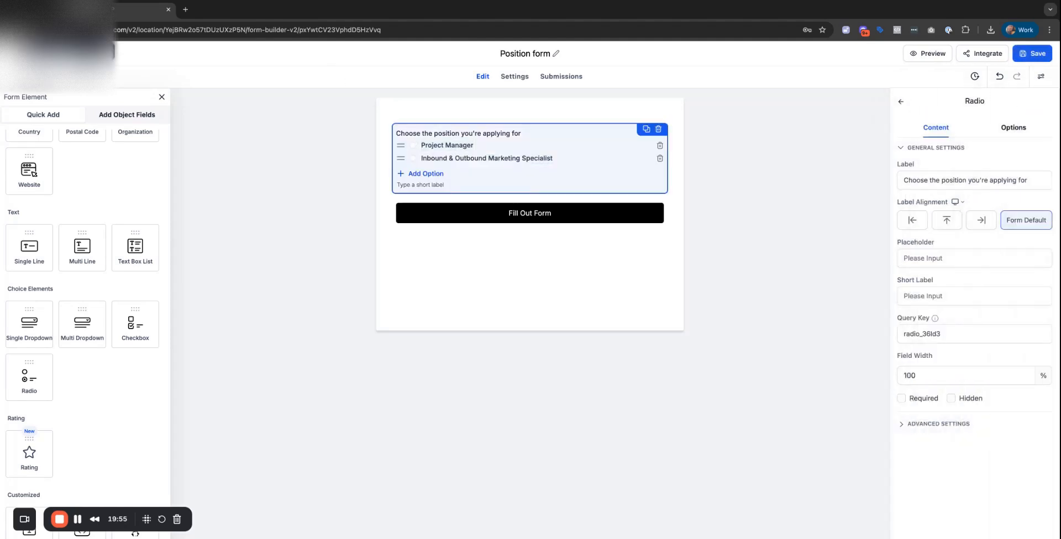
pyautogui.click(42, 76)
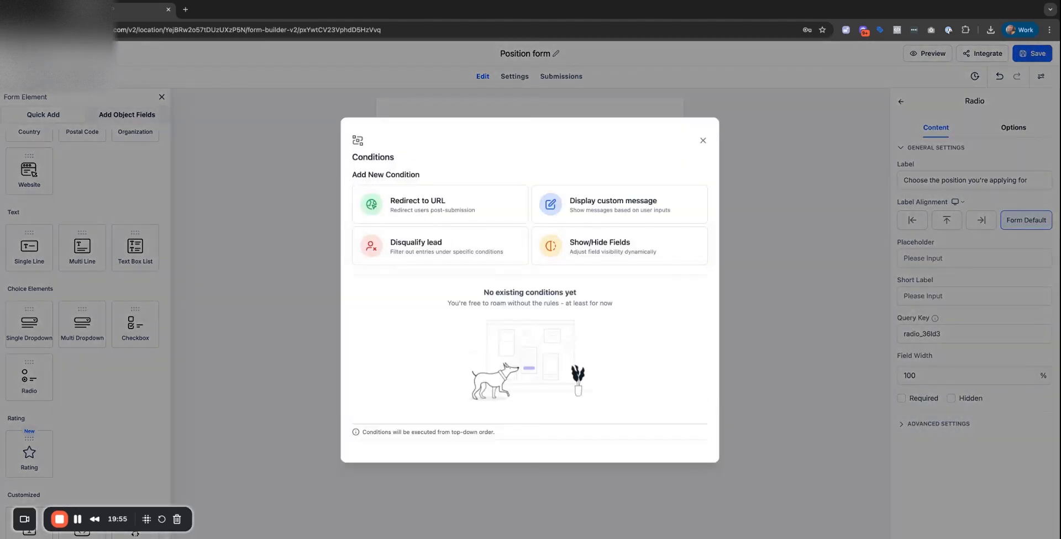
pyautogui.click(442, 217)
pyautogui.click(398, 188)
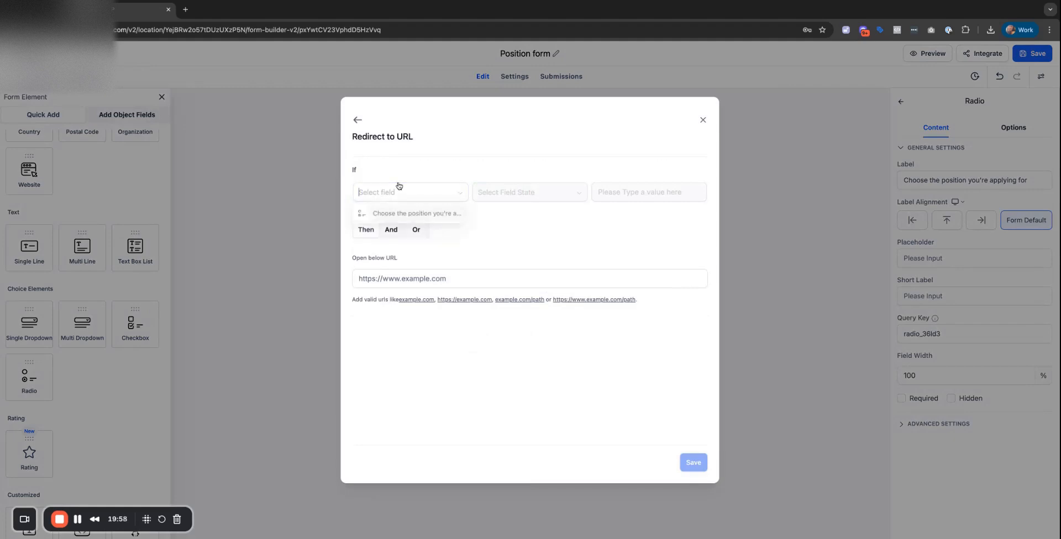
pyautogui.click(392, 216)
pyautogui.click(525, 192)
pyautogui.click(635, 195)
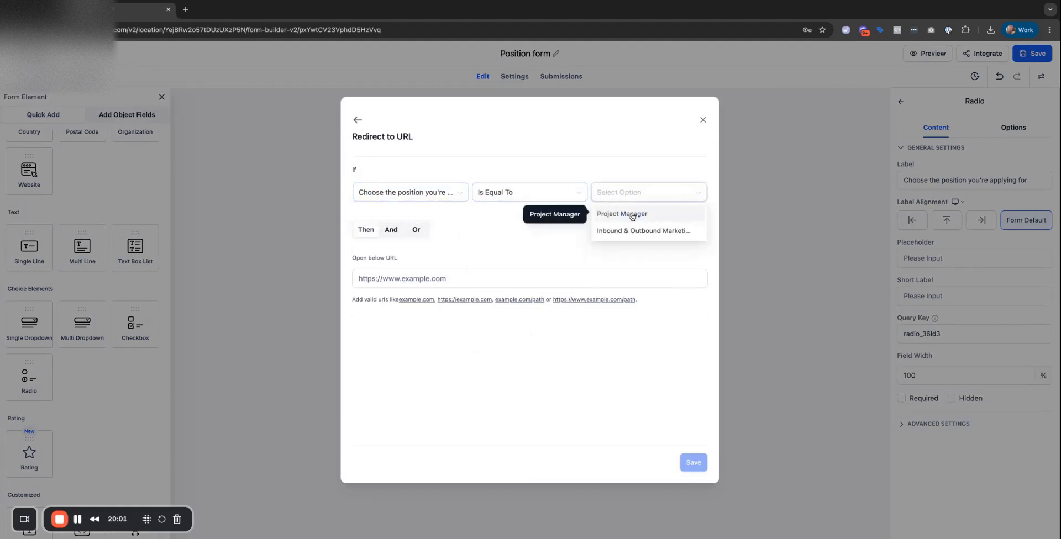
pyautogui.click(632, 216)
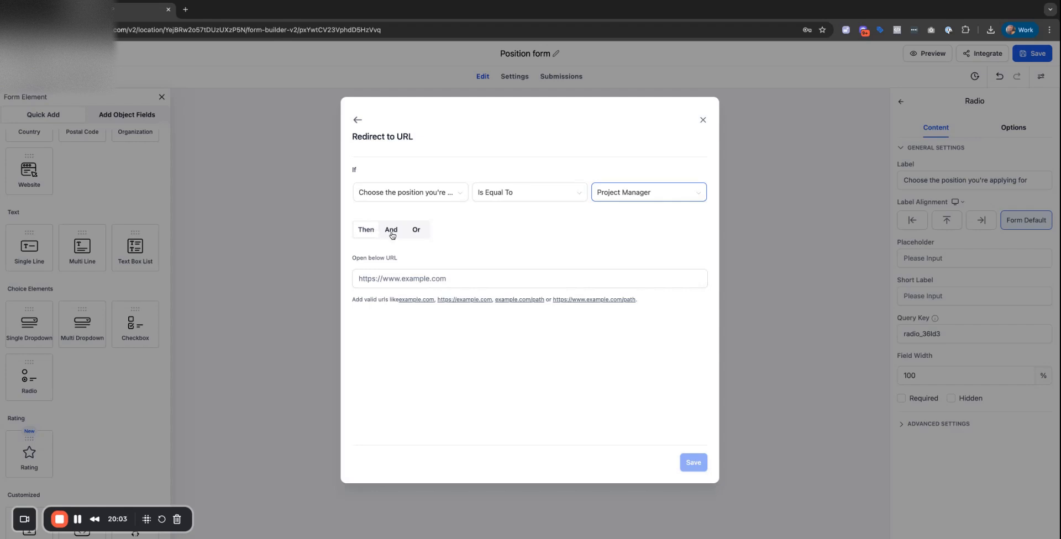
pyautogui.click(379, 279)
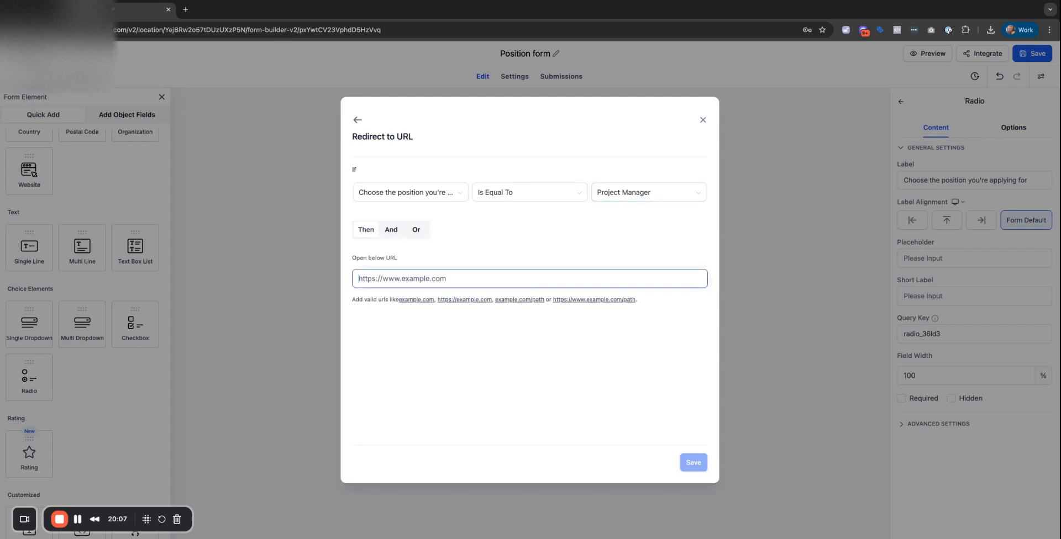
pyautogui.rightClick(121, 9)
pyautogui.click(148, 75)
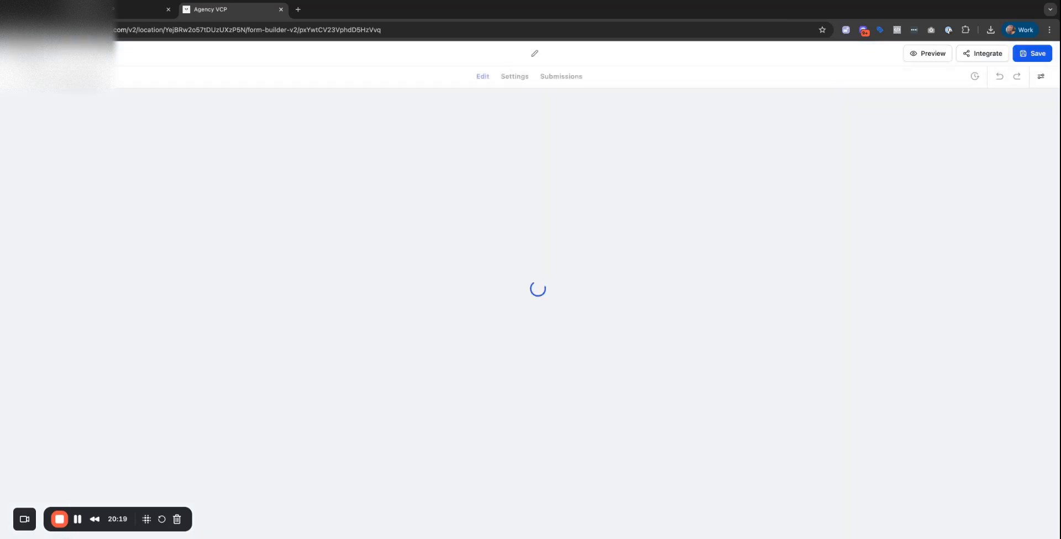
# Paste the copied form URL as the Project Manager redirect destination and save the rule.
pyautogui.press('super+[')
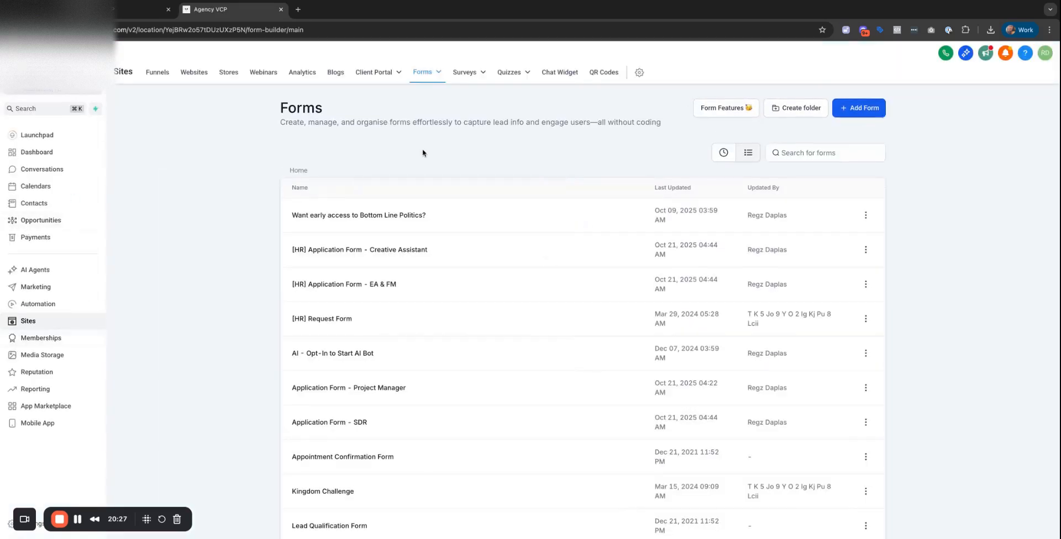
pyautogui.scroll(-2, 408, 253)
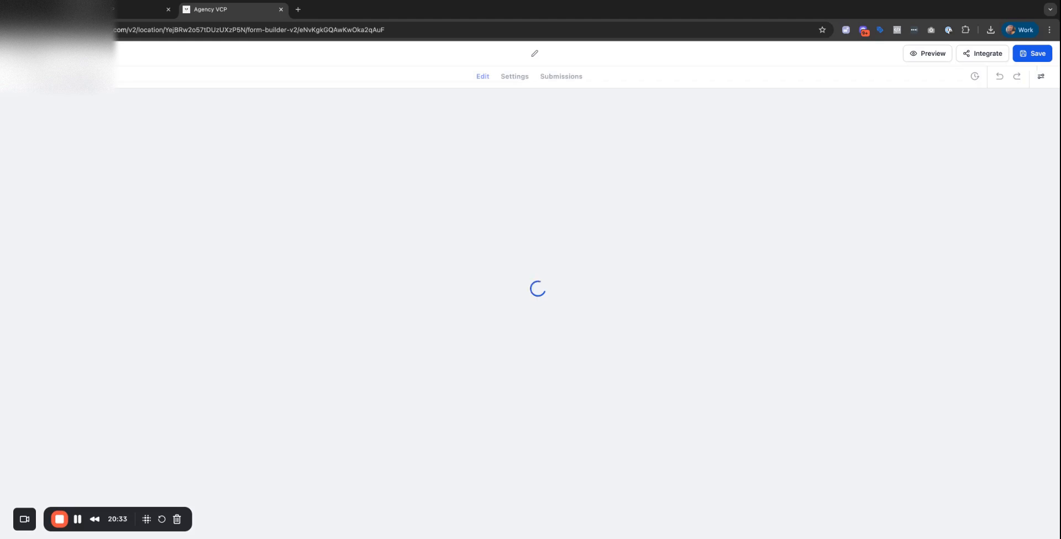
pyautogui.click(430, 29)
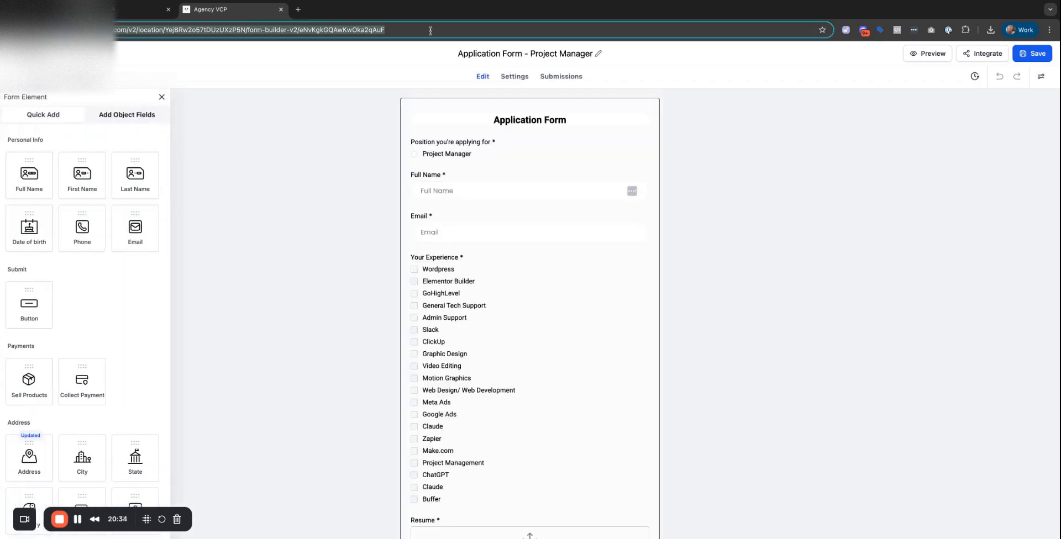
pyautogui.click(158, 17)
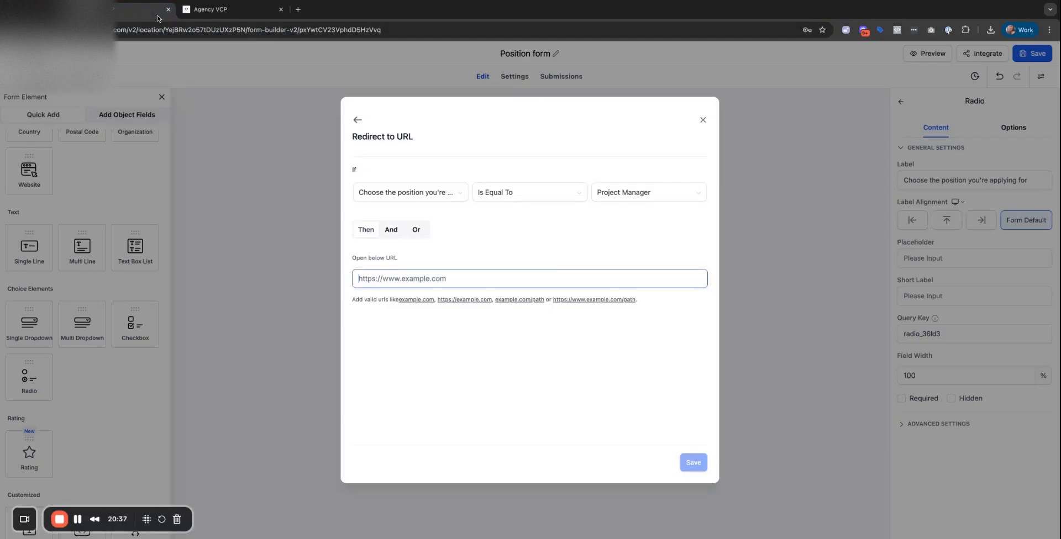
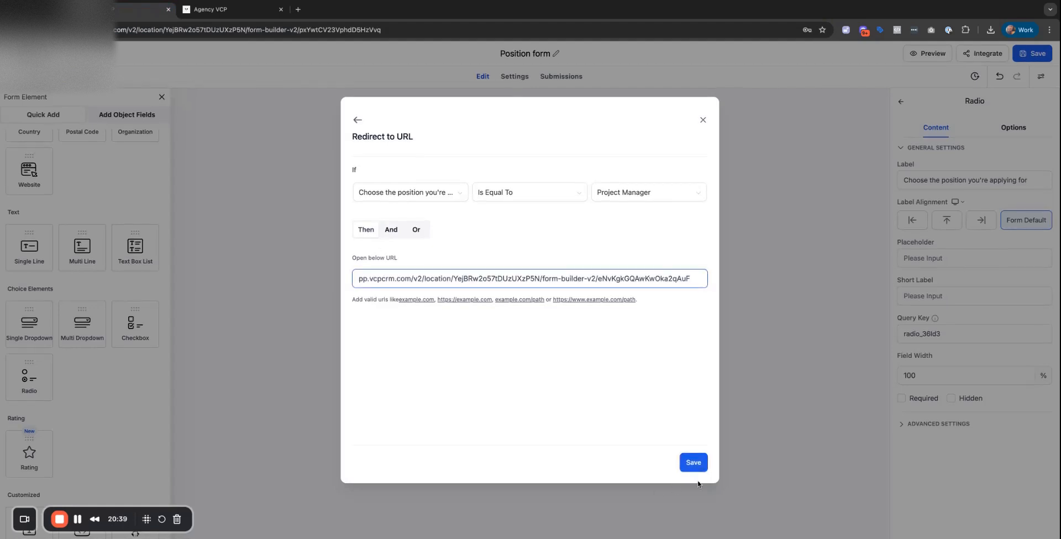
pyautogui.click(693, 463)
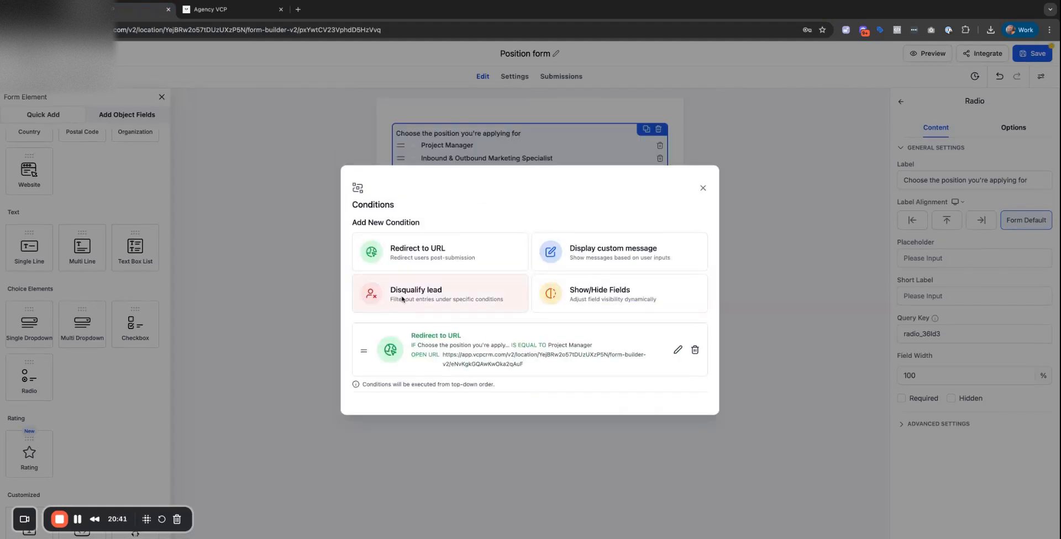
pyautogui.click(423, 254)
# Set up a second condition matching the Inbound & Outbound Marketing Specialist answer.
pyautogui.click(402, 193)
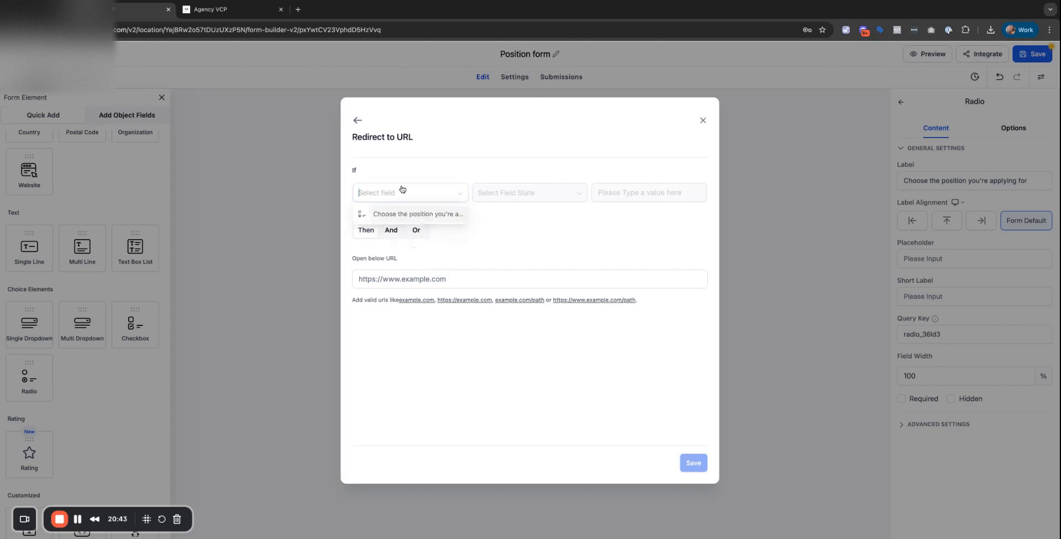
pyautogui.click(399, 213)
pyautogui.click(537, 201)
pyautogui.click(652, 196)
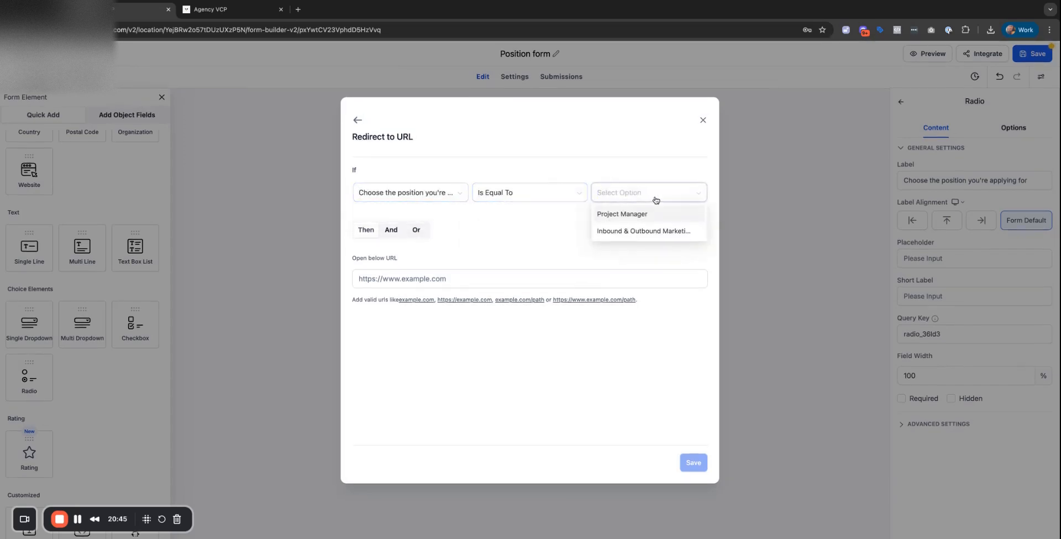
pyautogui.click(641, 231)
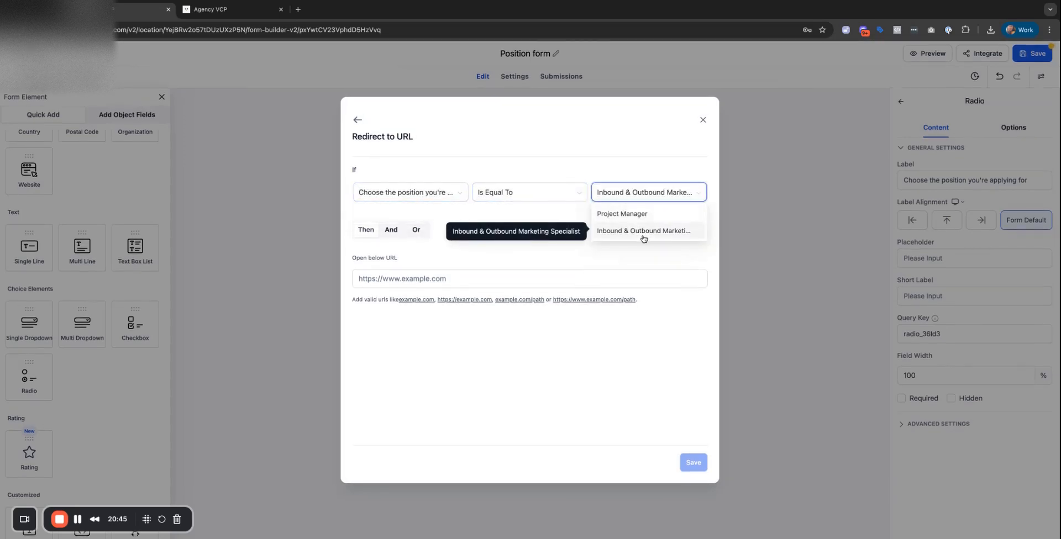
# Preview Application Form - SDR in a new tab and select its web address.
pyautogui.click(250, 9)
pyautogui.click(23, 53)
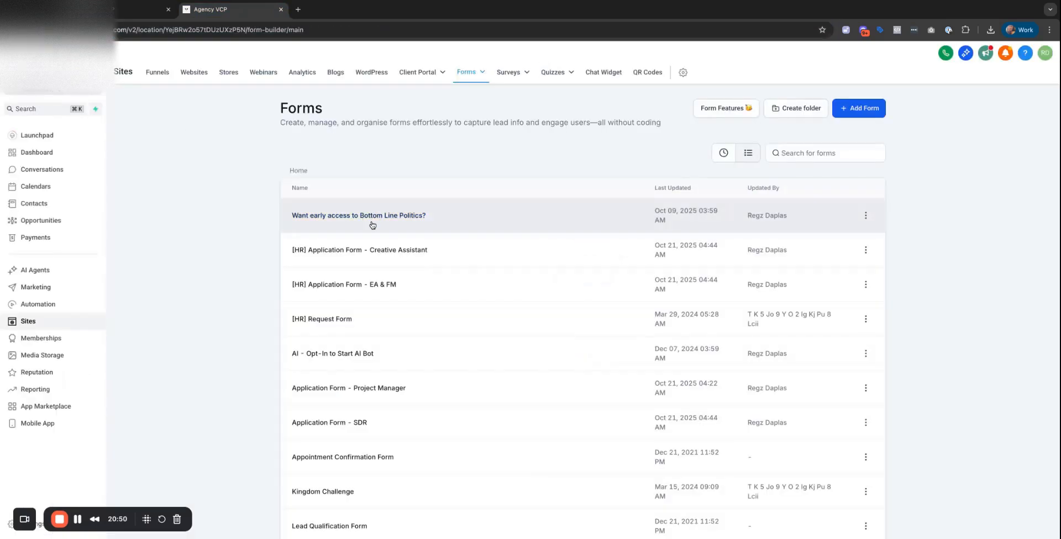
pyautogui.click(329, 422)
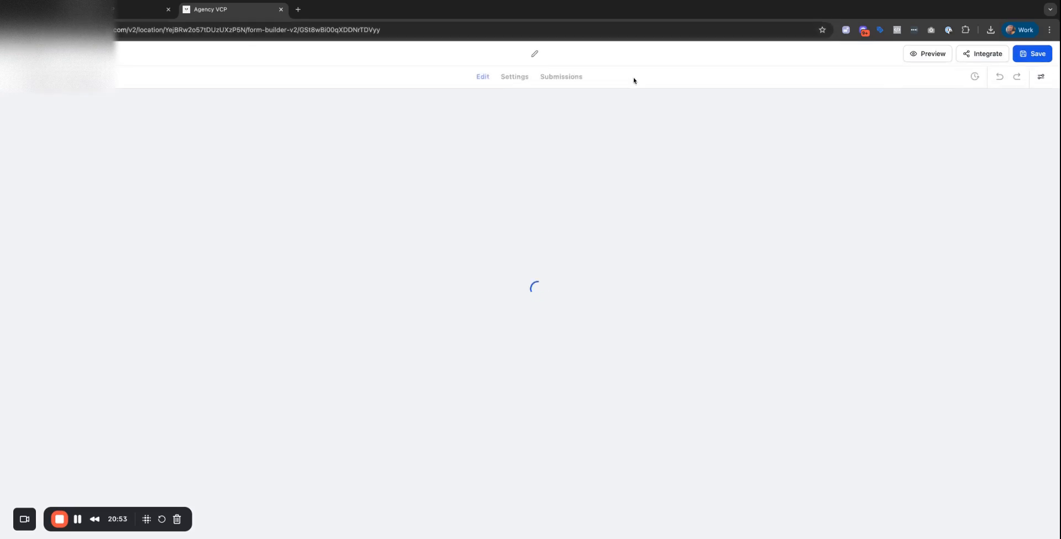
pyautogui.click(932, 57)
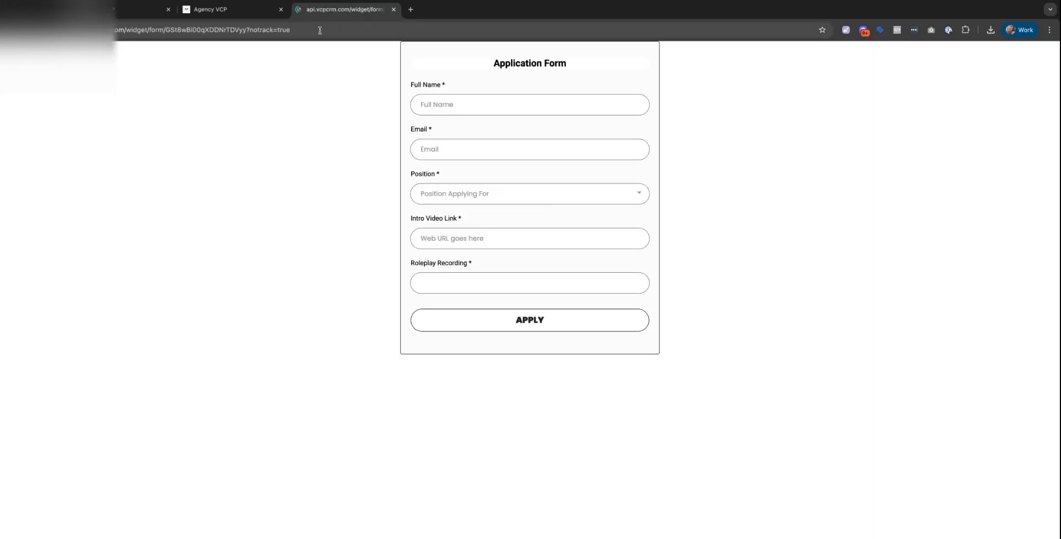
pyautogui.click(320, 29)
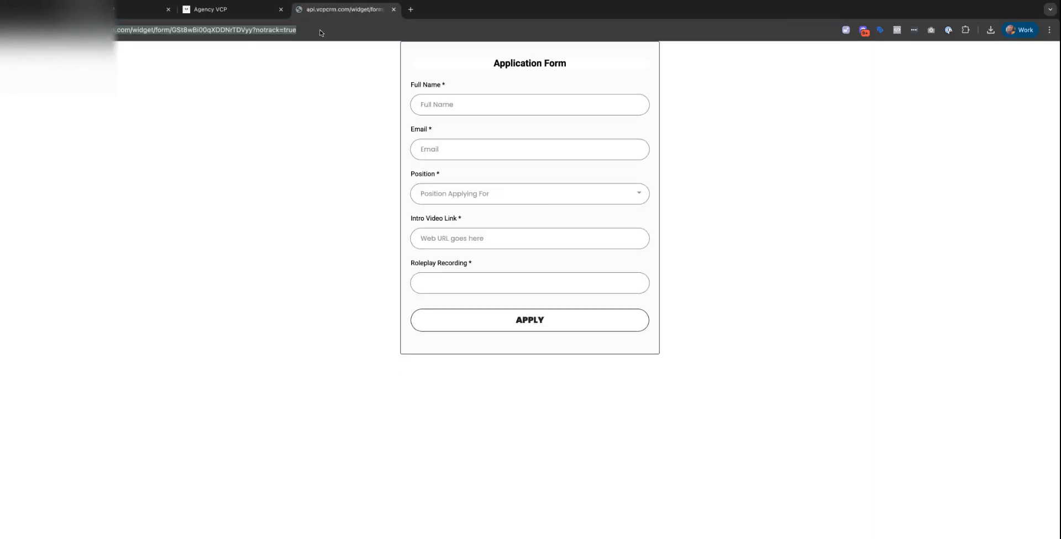
# Abandon the unfinished rule, delete the Project Manager redirect condition, and save the Position form.
pyautogui.click(221, 11)
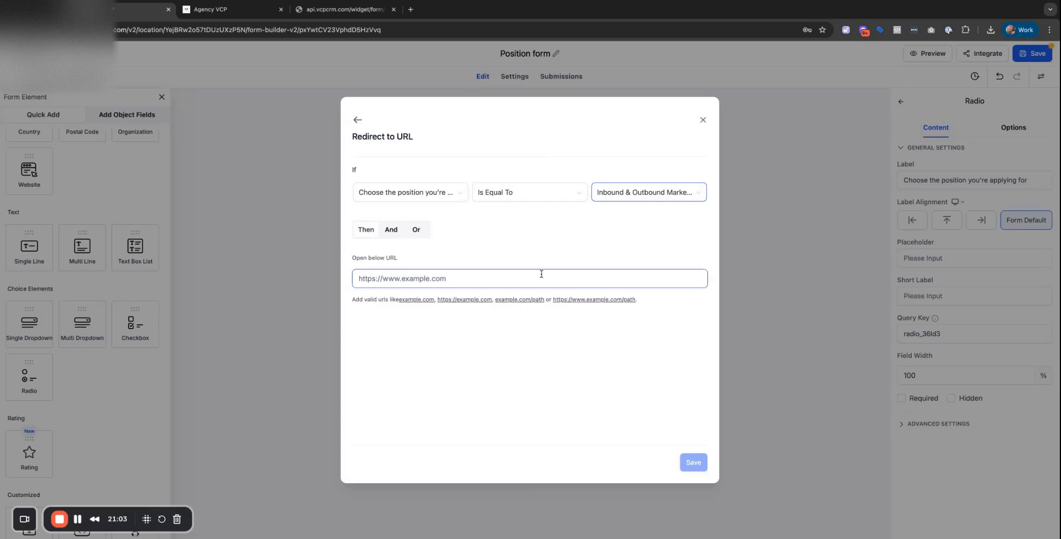
pyautogui.click(359, 121)
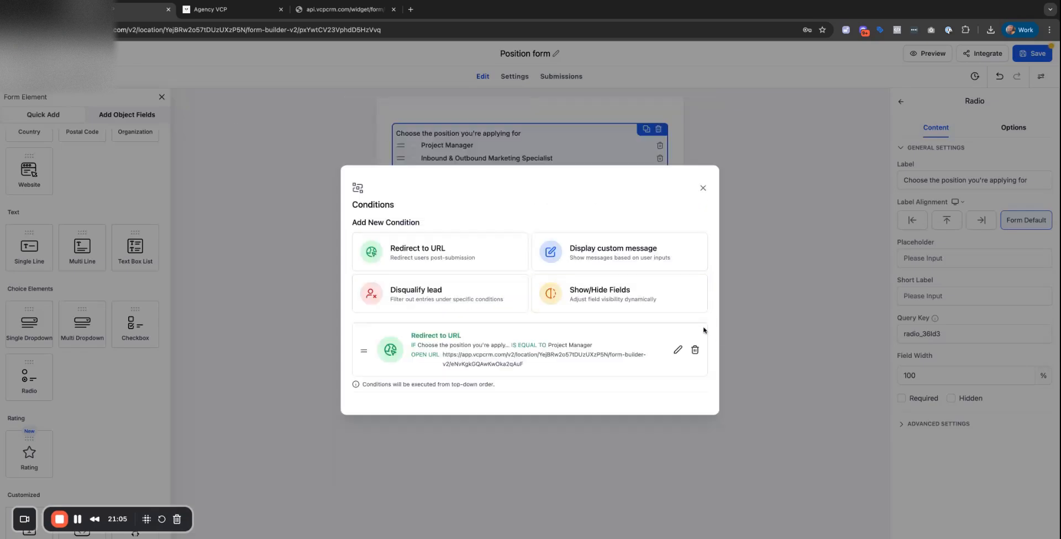
pyautogui.click(694, 350)
pyautogui.click(630, 317)
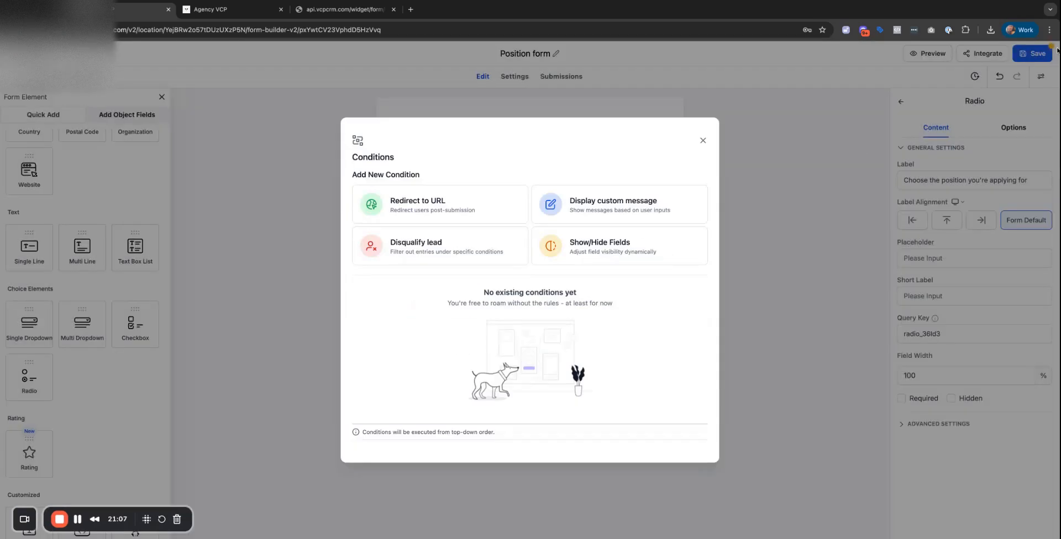
pyautogui.click(217, 64)
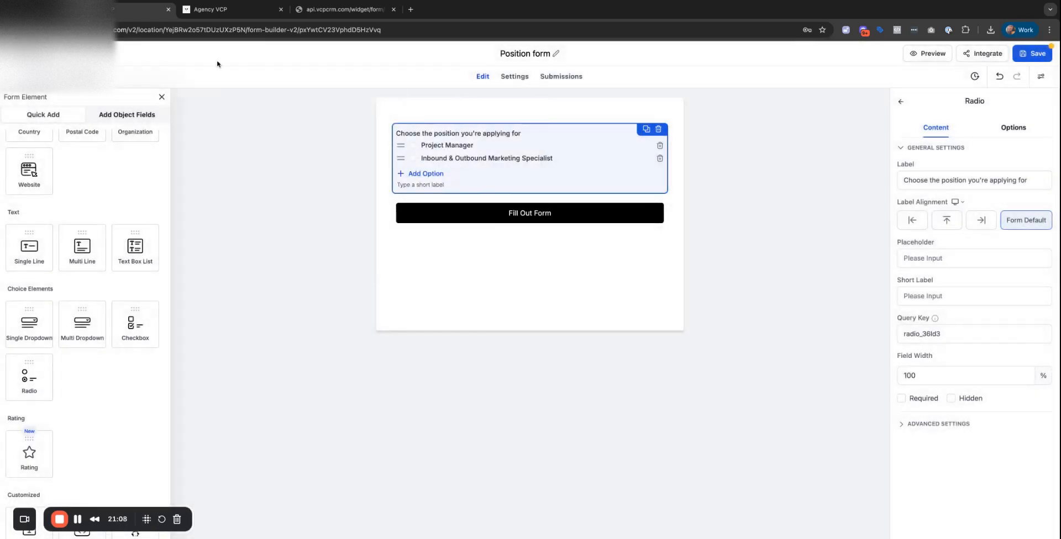
pyautogui.click(1035, 53)
# Open the Hiring Funnel from the second page of the funnels list.
pyautogui.click(18, 54)
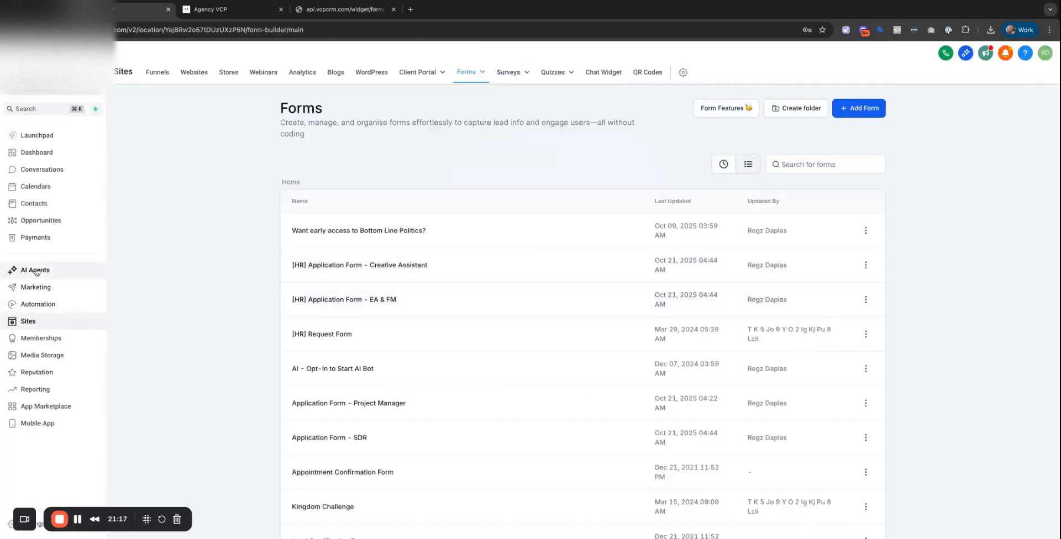
pyautogui.click(160, 75)
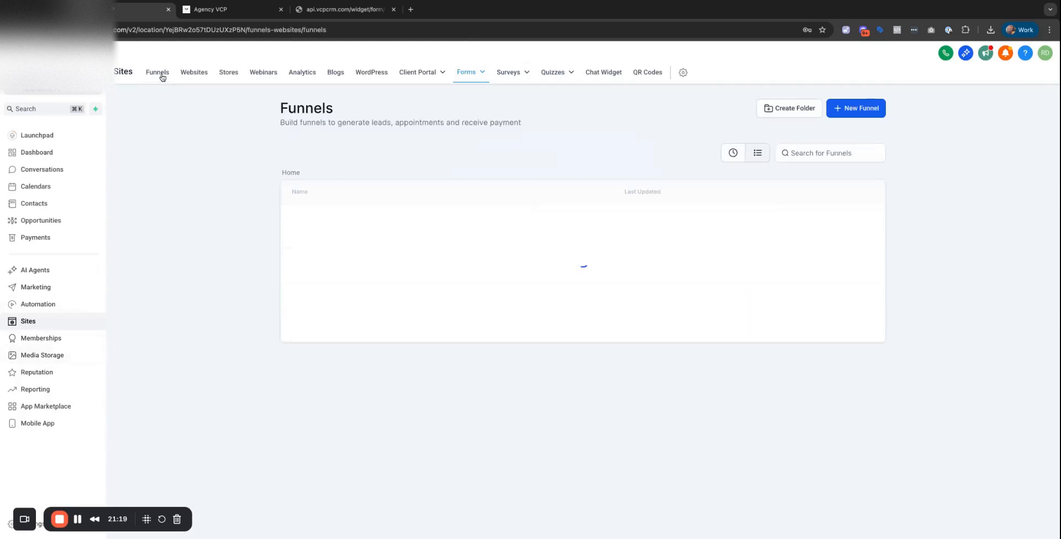
pyautogui.scroll(-1, 386, 310)
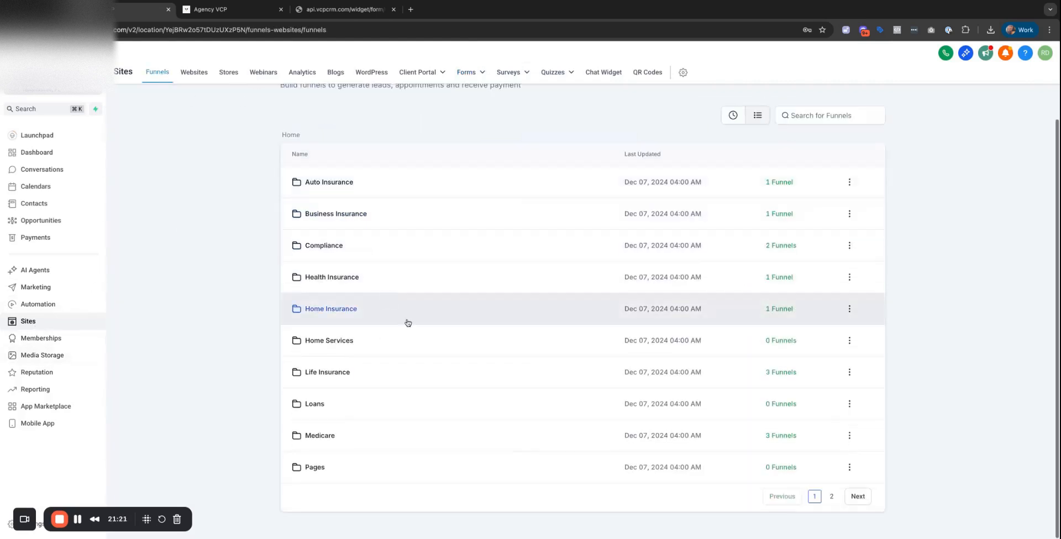
pyautogui.click(856, 497)
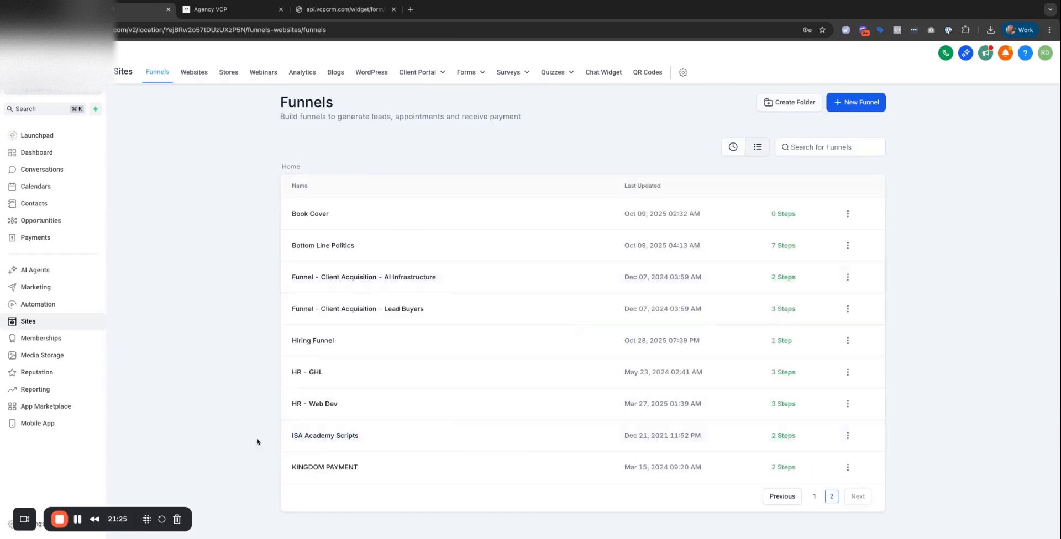
pyautogui.click(325, 341)
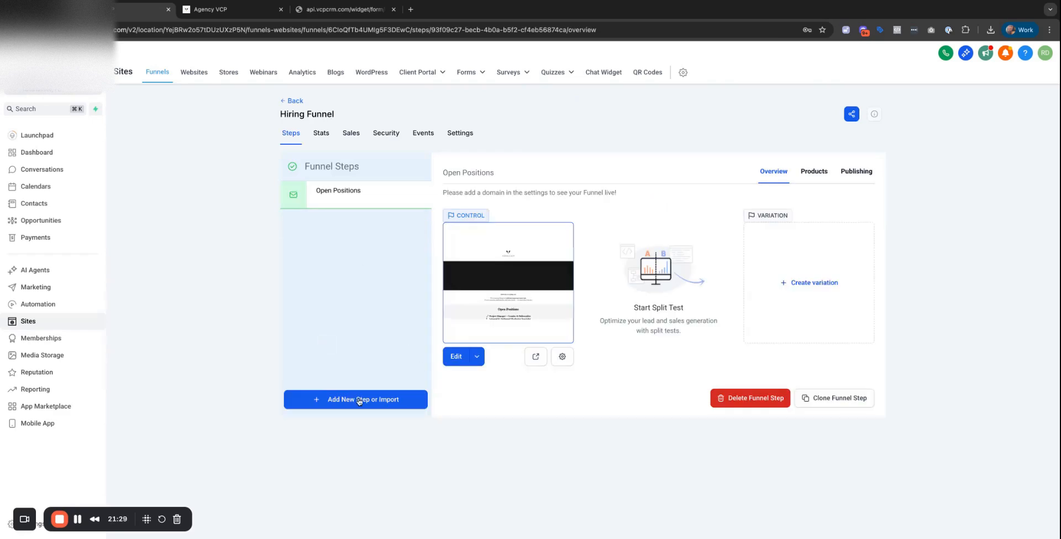
# Add a 'Choose Position' step with path 'position' and open its page for editing.
pyautogui.click(362, 400)
pyautogui.click(434, 247)
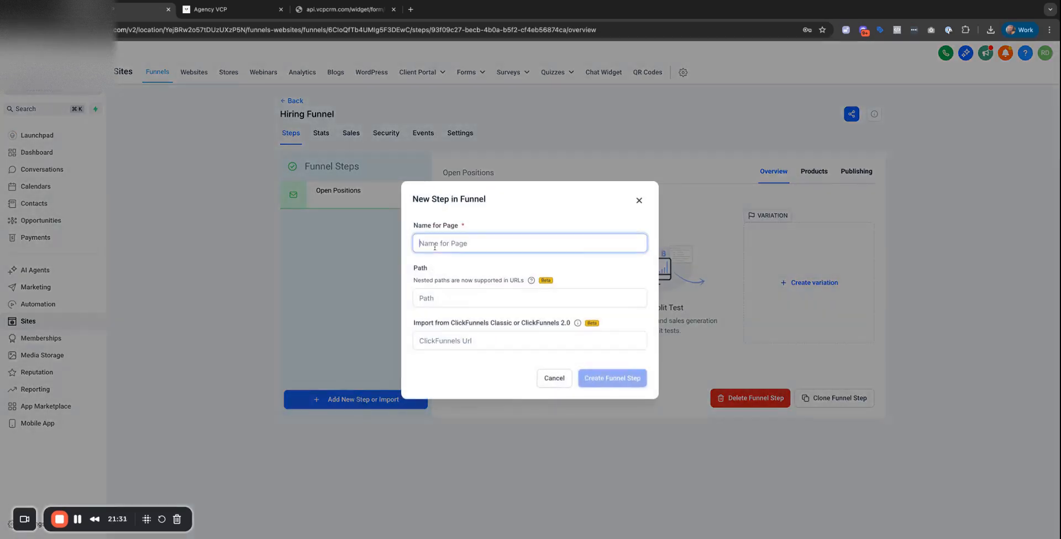
pyautogui.write('Choose Position')
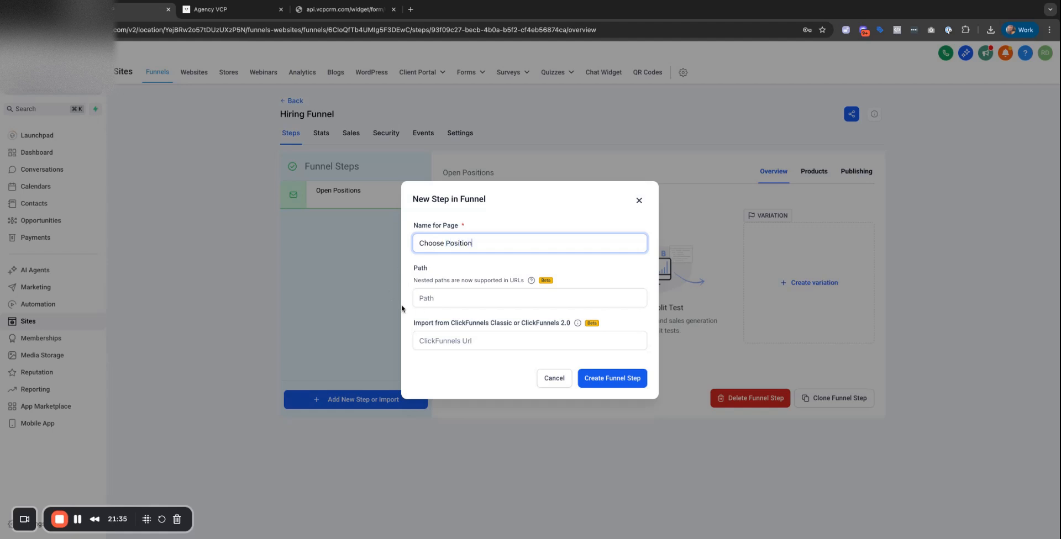
pyautogui.click(432, 301)
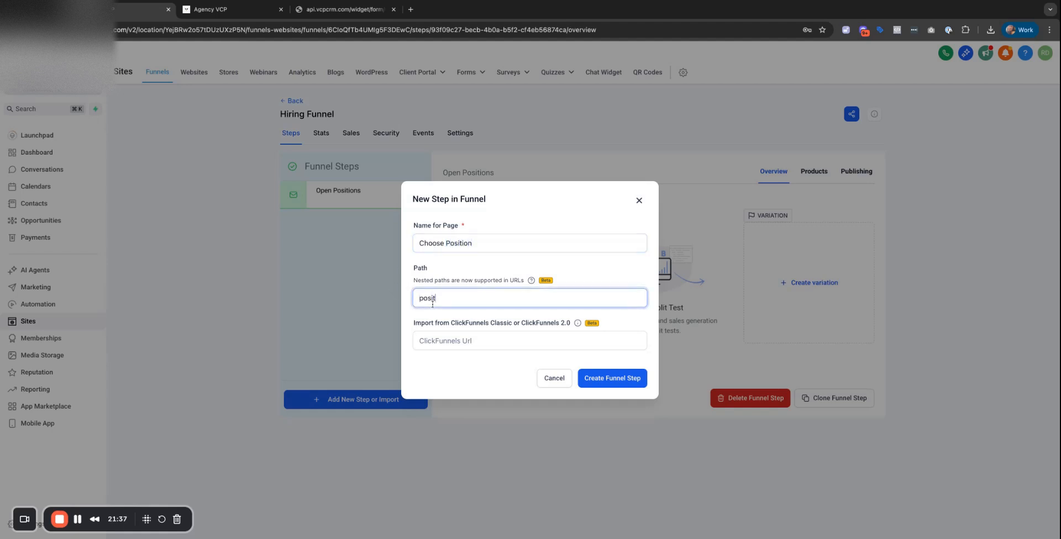
pyautogui.click(610, 379)
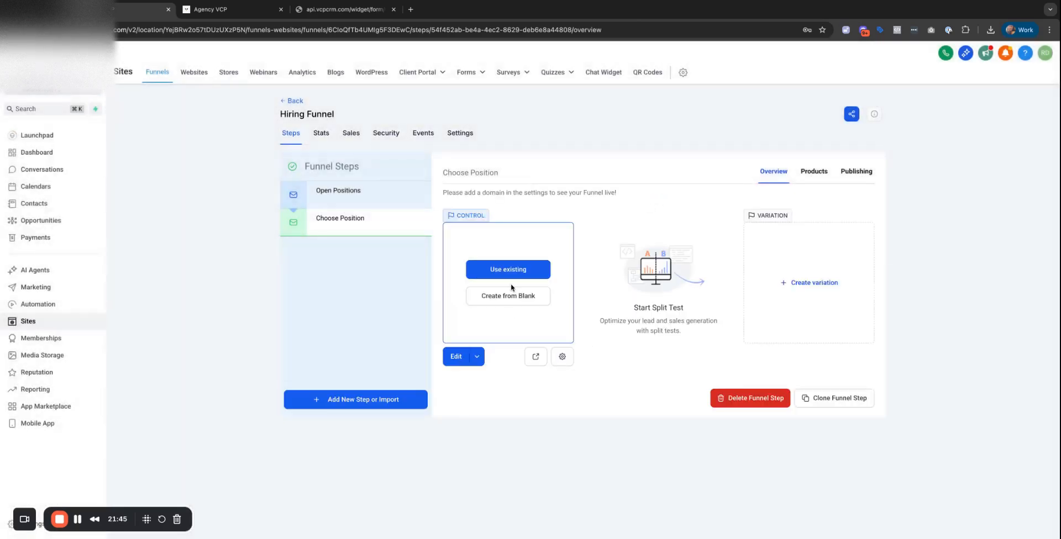
pyautogui.click(463, 361)
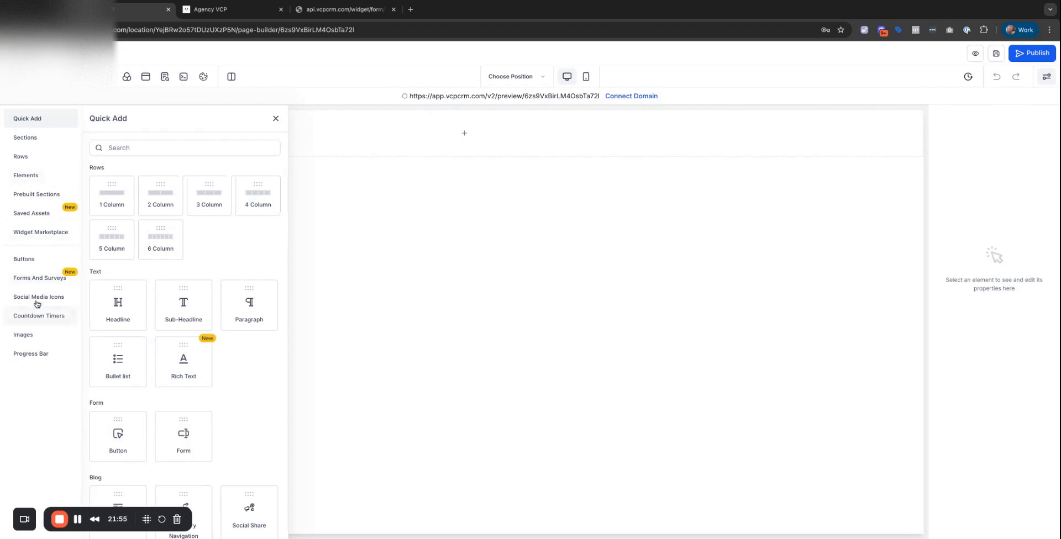
# Look at the form and survey options, then scroll through the element list.
pyautogui.click(49, 282)
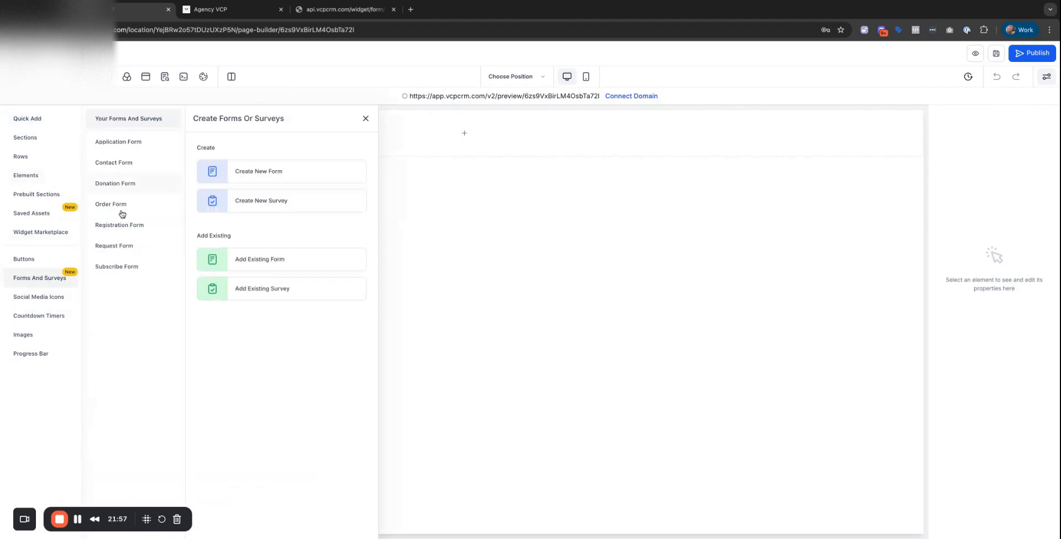
pyautogui.click(268, 262)
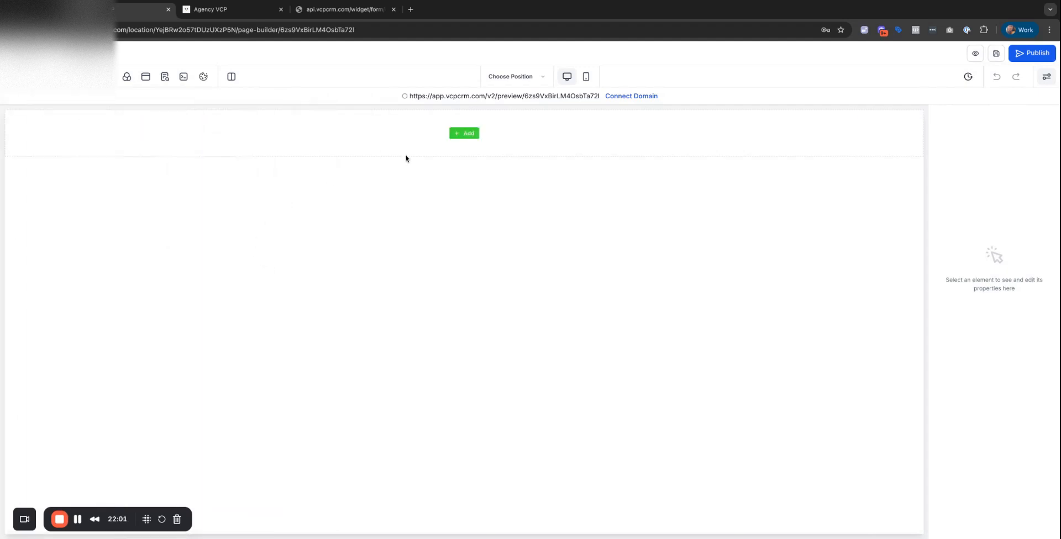
pyautogui.click(465, 135)
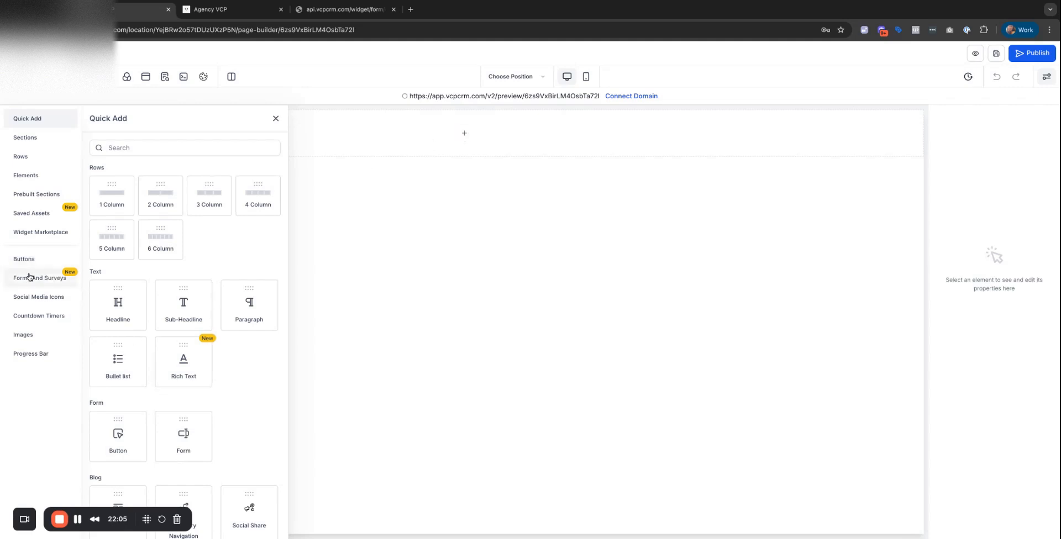
pyautogui.scroll(-5, 218, 308)
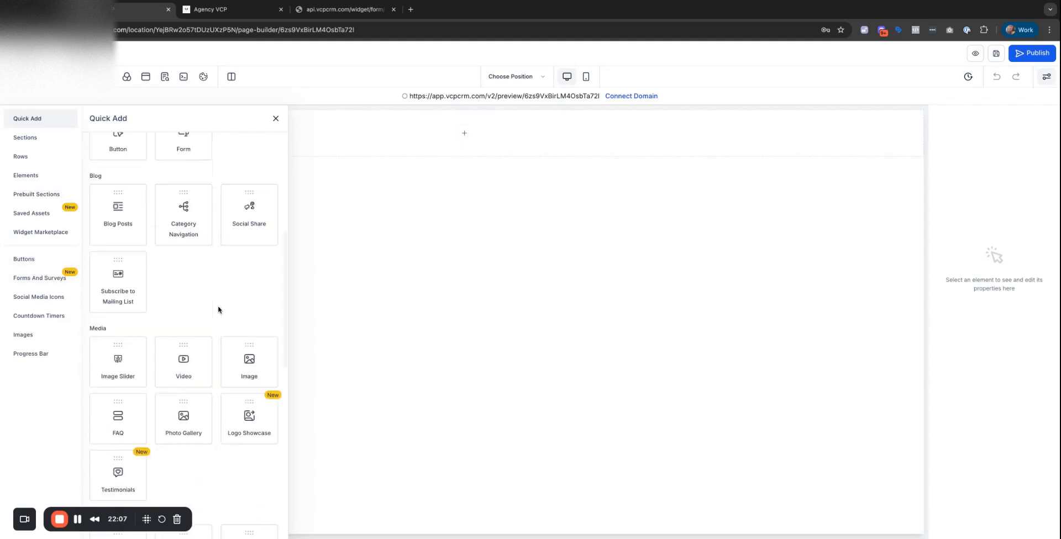
pyautogui.scroll(-2, 219, 309)
pyautogui.scroll(-10, 219, 309)
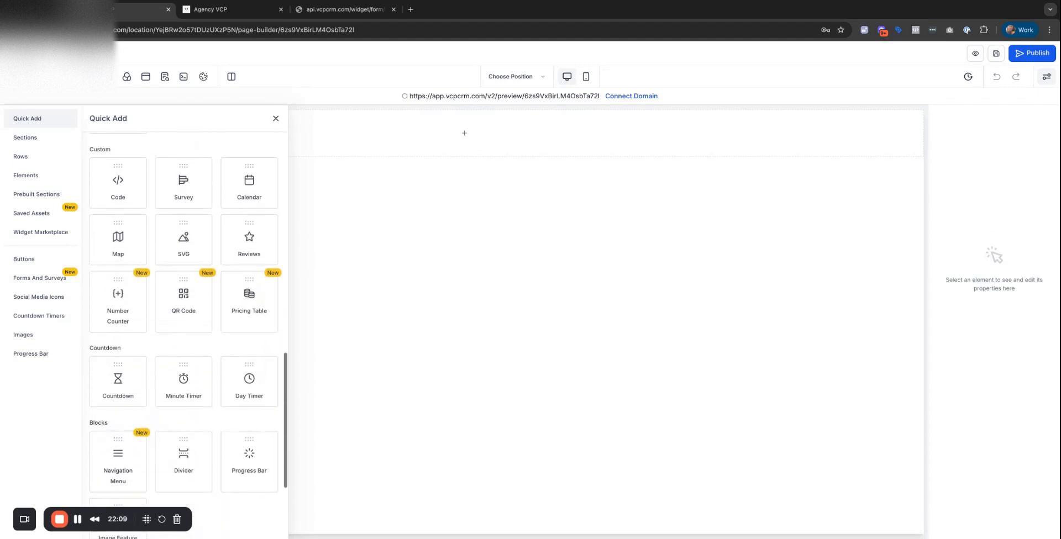
# Check the form options again, browse the element list, and focus its search box.
pyautogui.click(31, 283)
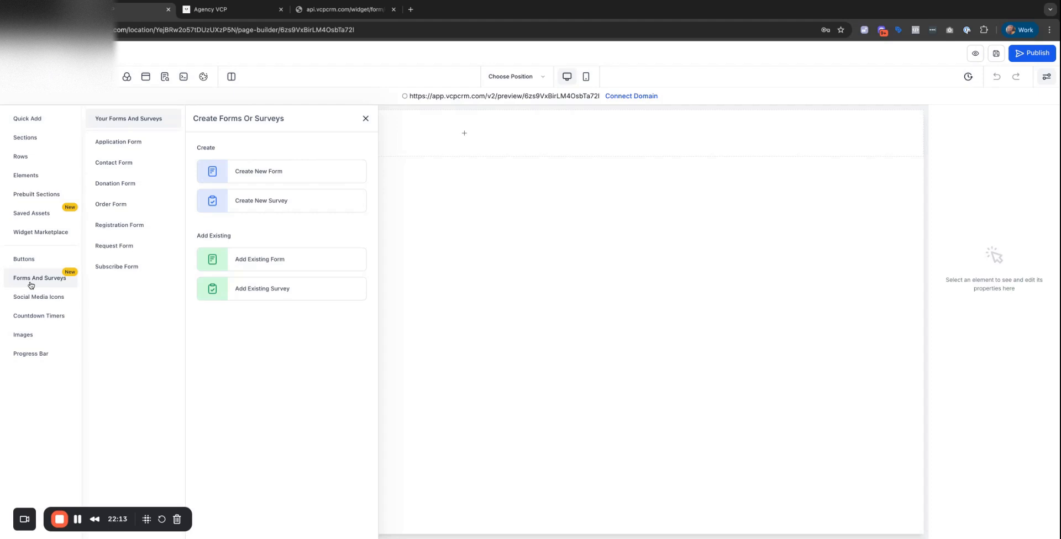
pyautogui.click(258, 257)
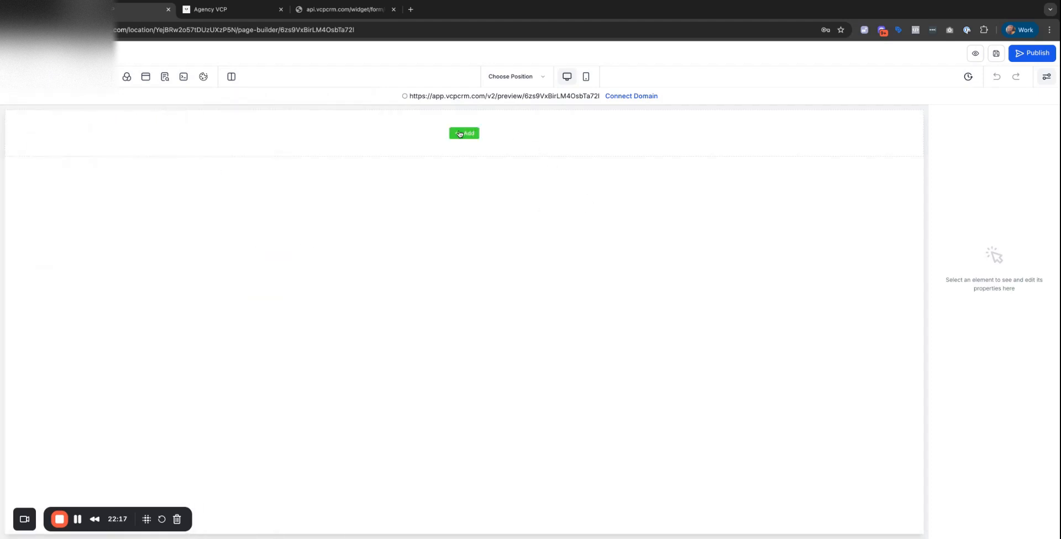
pyautogui.click(459, 133)
pyautogui.scroll(-6, 165, 308)
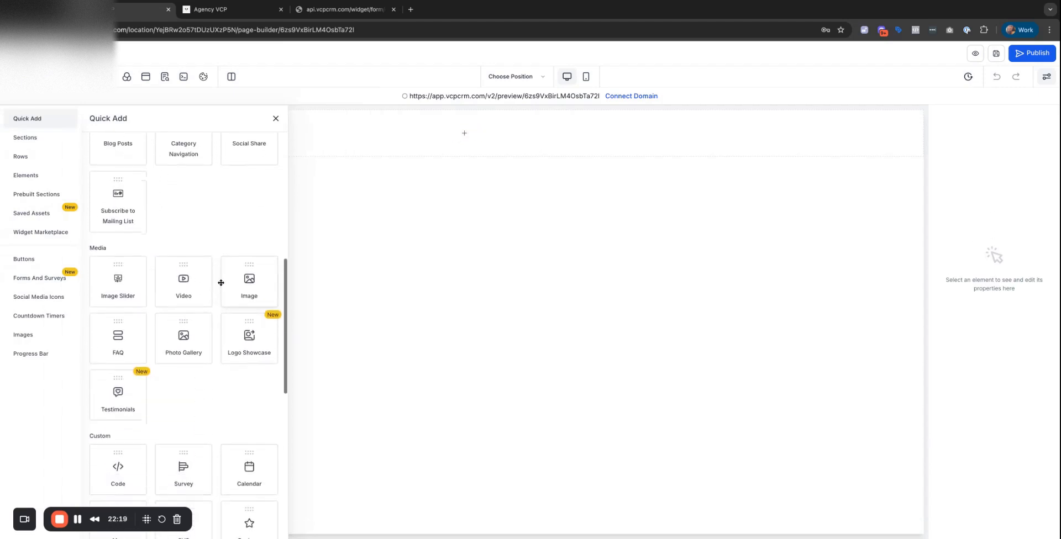
pyautogui.scroll(-6, 220, 283)
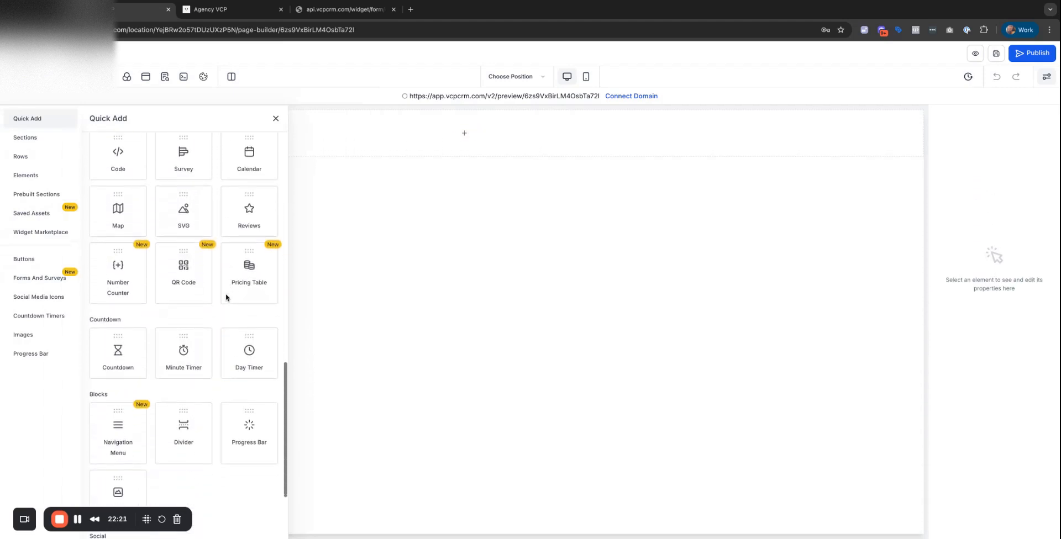
pyautogui.scroll(-3, 226, 298)
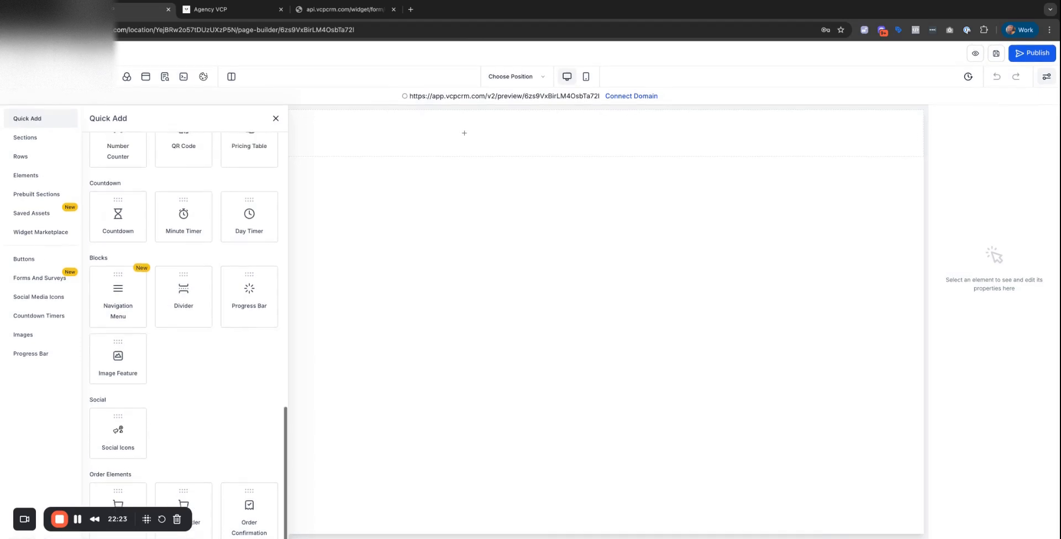
pyautogui.scroll(12, 103, 201)
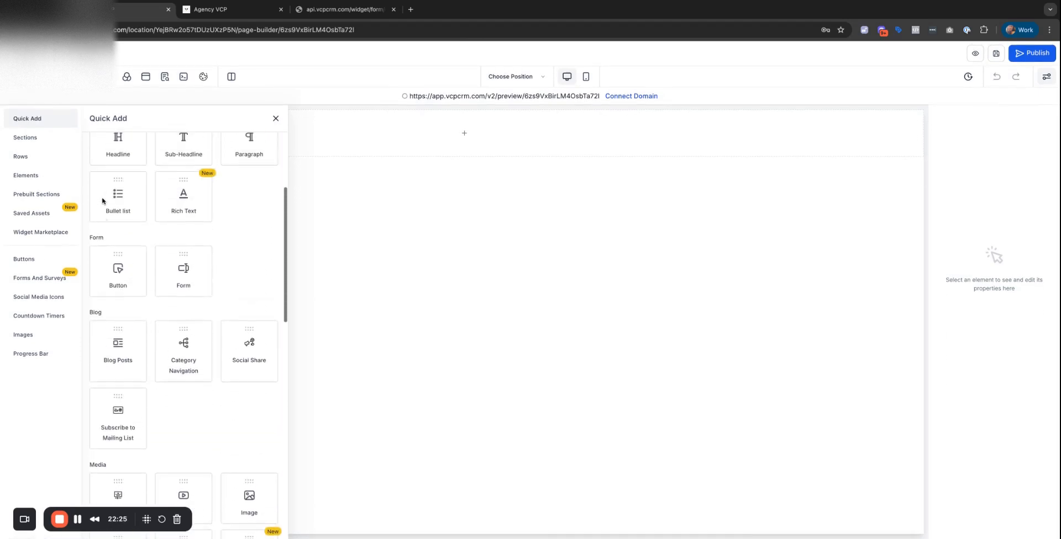
pyautogui.scroll(5, 102, 201)
pyautogui.click(139, 148)
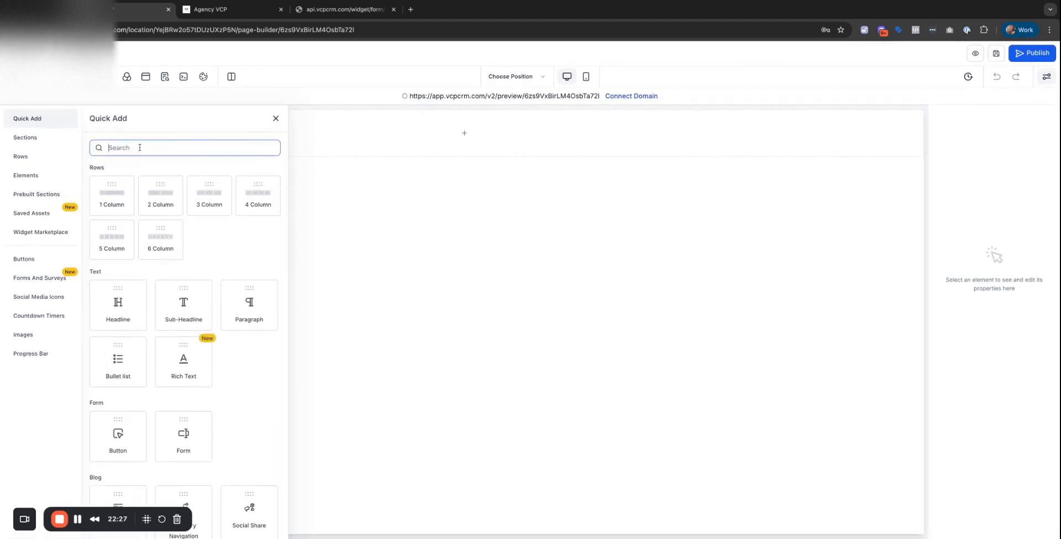
# Search 'form', add a Form element to the section, and pick Position form.
pyautogui.write('form')
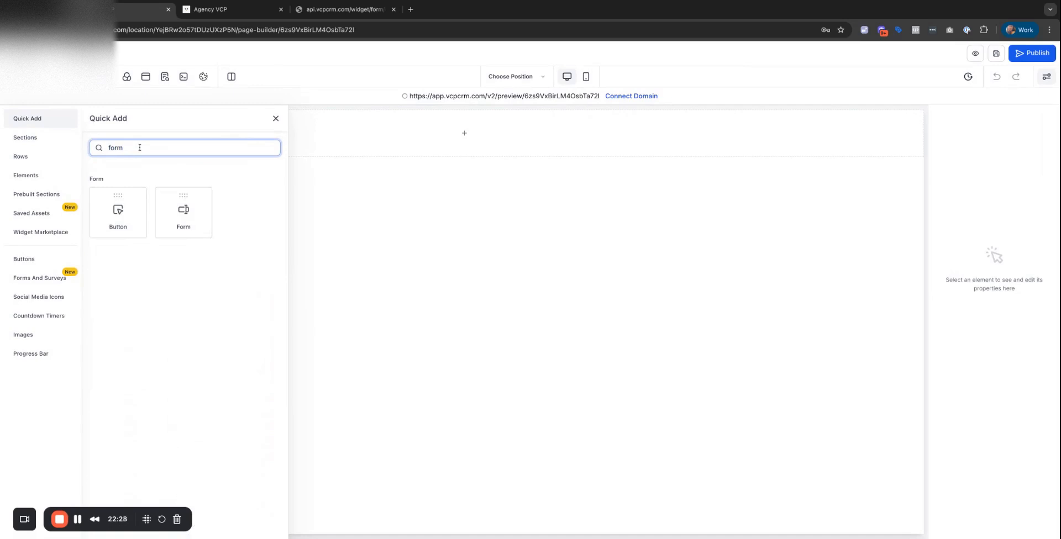
pyautogui.click(188, 215)
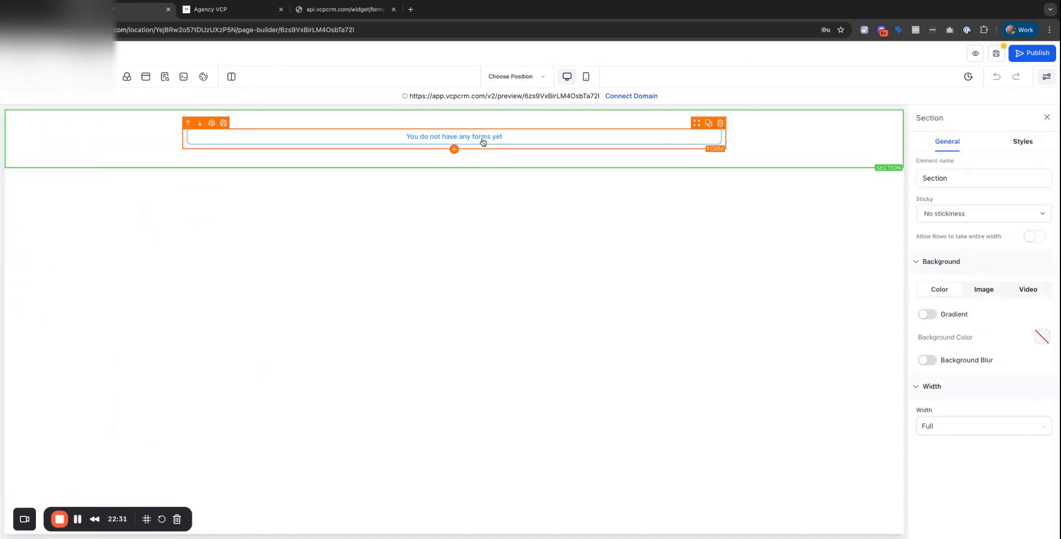
pyautogui.click(482, 142)
pyautogui.click(529, 255)
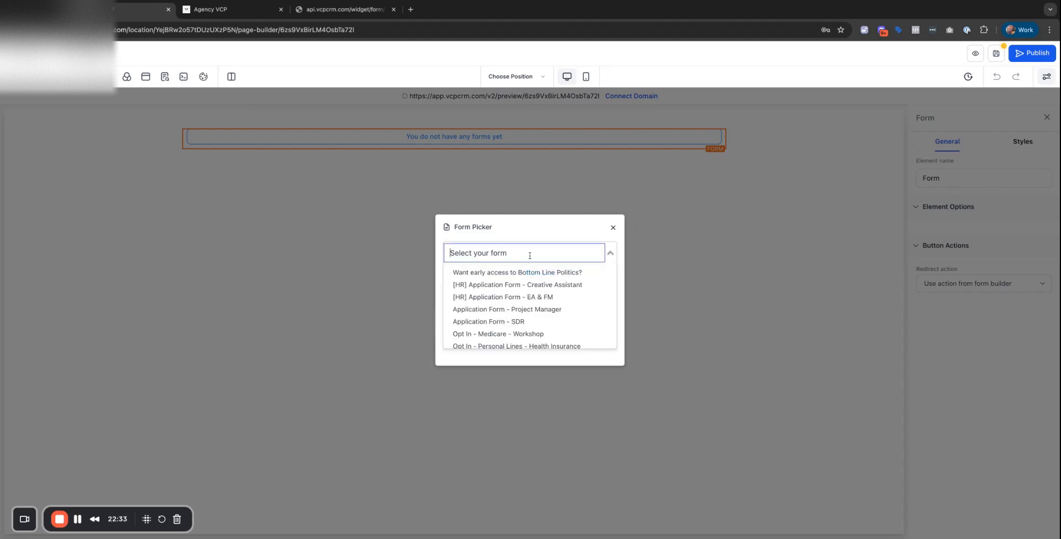
pyautogui.scroll(-3, 503, 326)
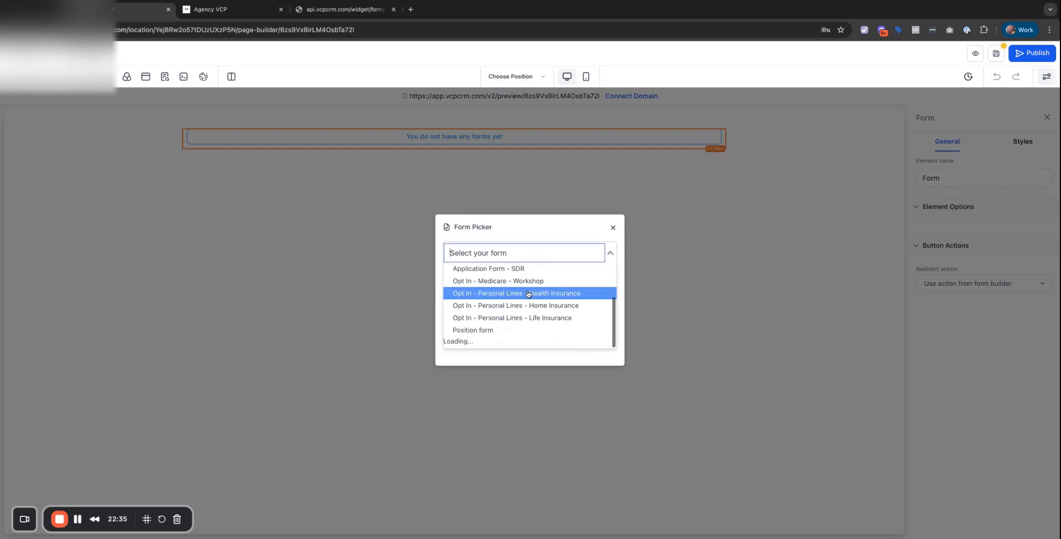
pyautogui.scroll(-4, 504, 328)
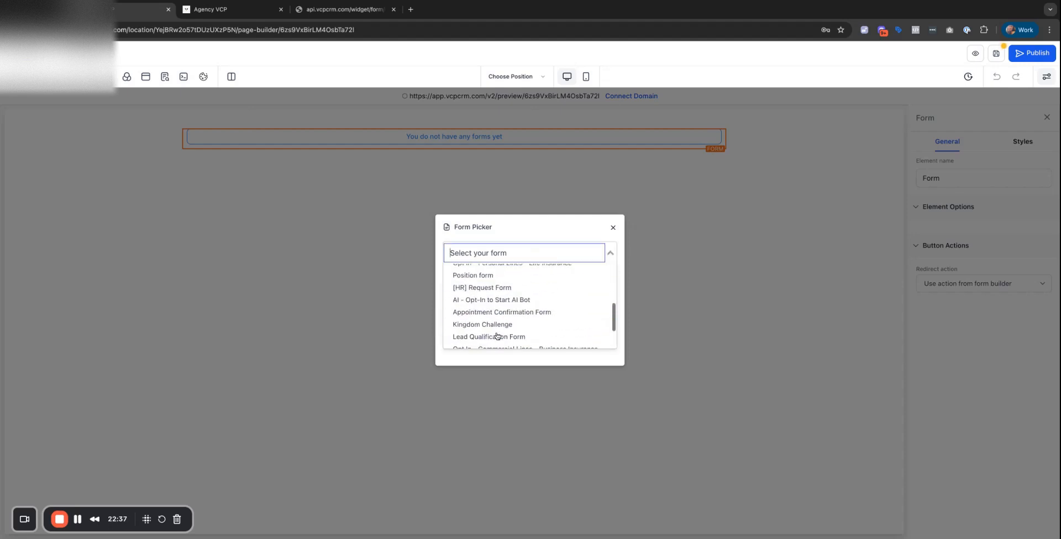
pyautogui.click(488, 282)
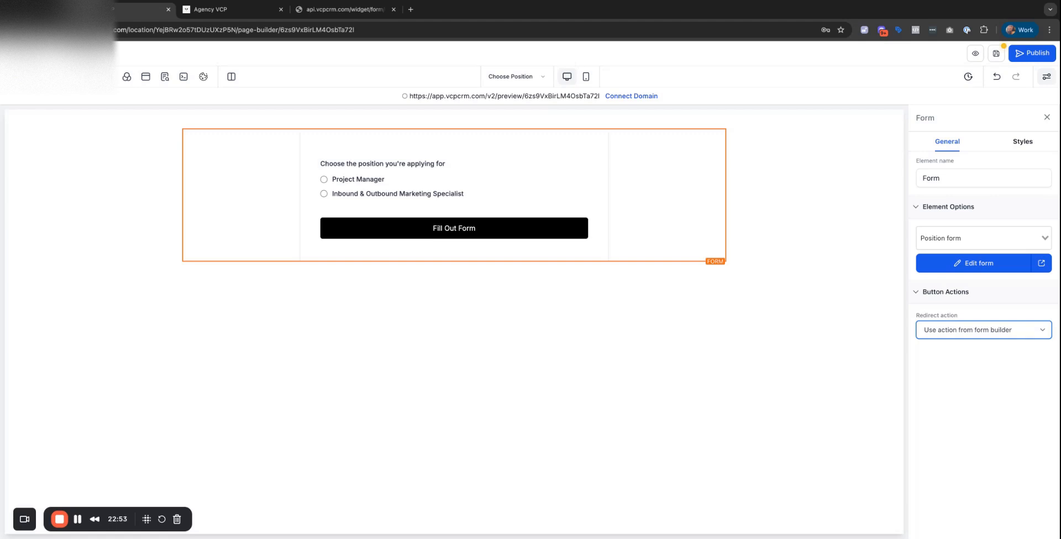
# Set the form's redirect action to Go to website URL and save the page.
pyautogui.click(957, 340)
pyautogui.click(973, 330)
pyautogui.click(976, 314)
pyautogui.click(955, 368)
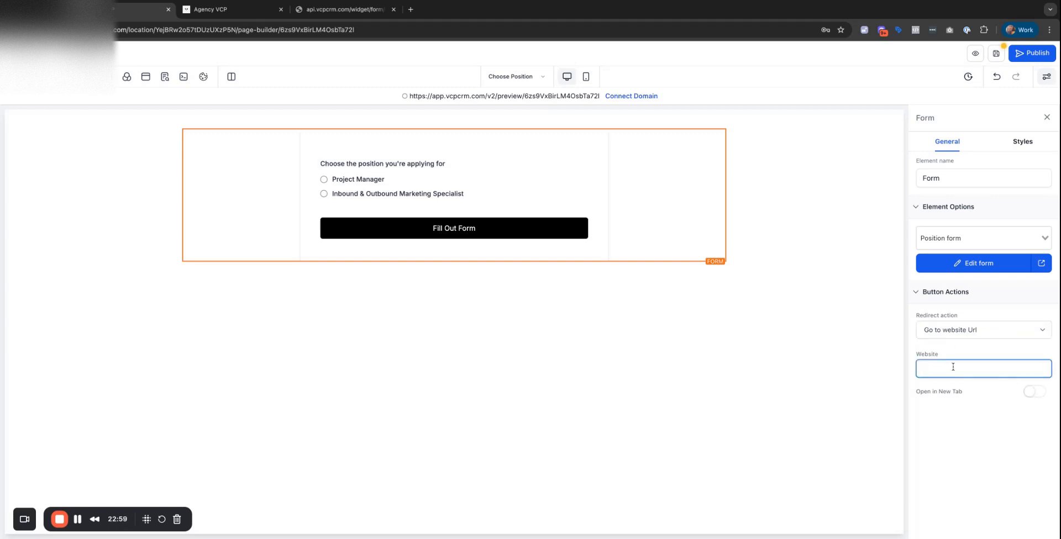
pyautogui.click(995, 53)
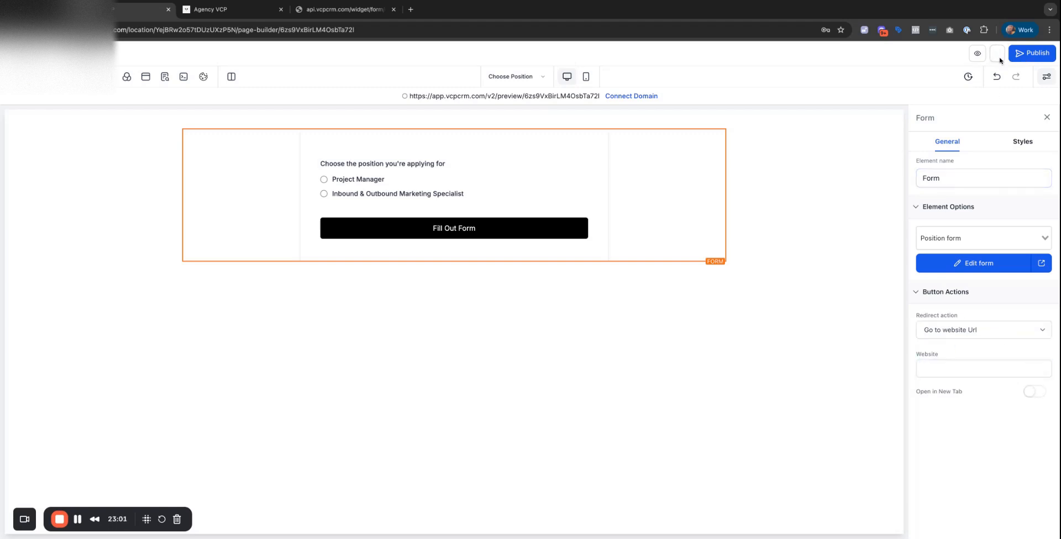
pyautogui.click(326, 14)
# Open Application Form - Project Manager and preview it.
pyautogui.click(205, 11)
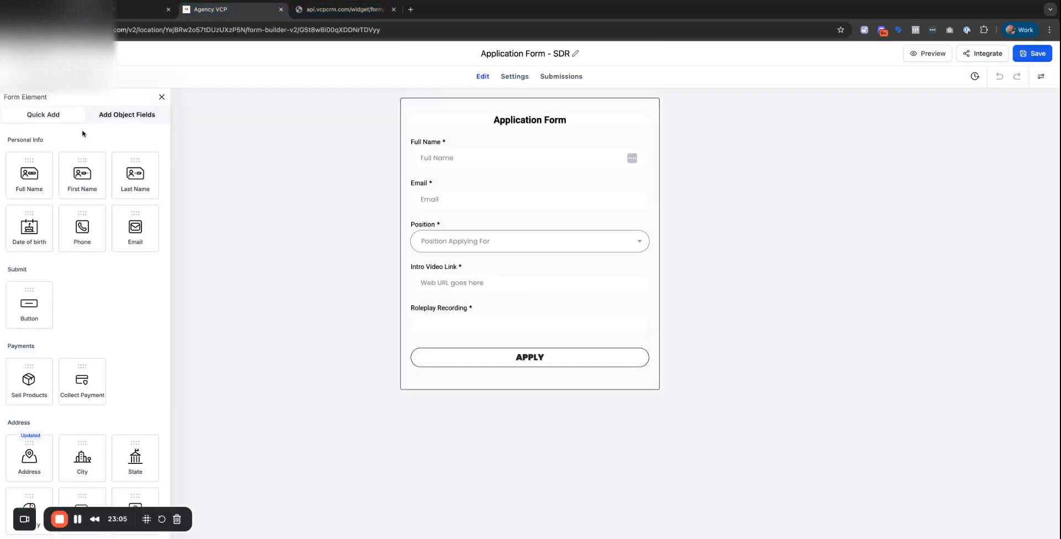
pyautogui.click(12, 54)
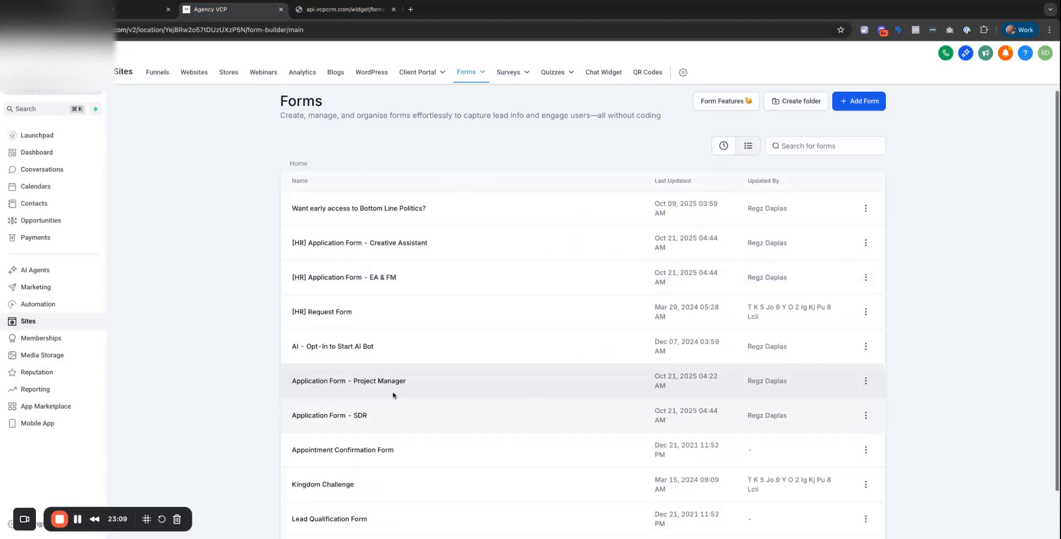
pyautogui.click(379, 389)
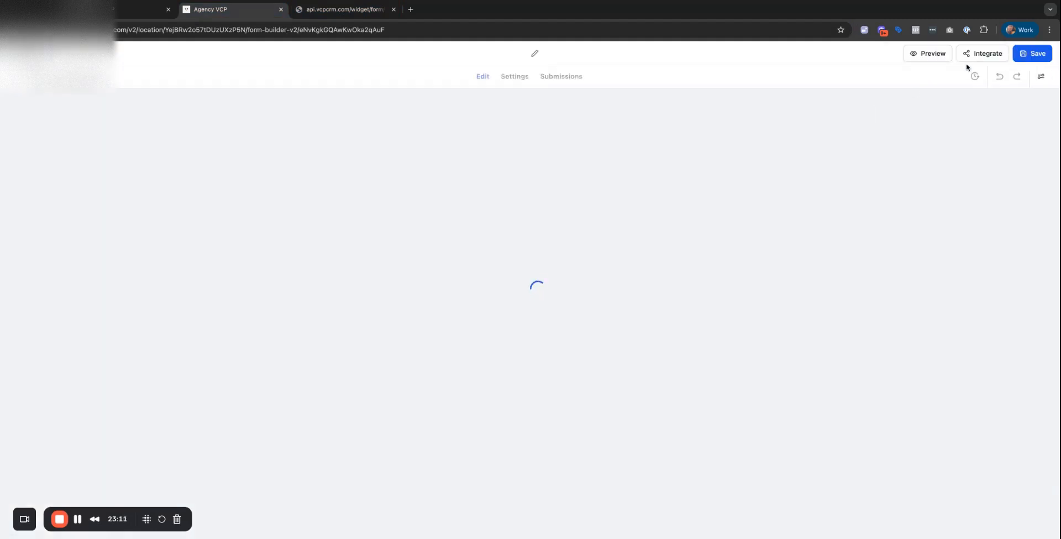
pyautogui.click(930, 51)
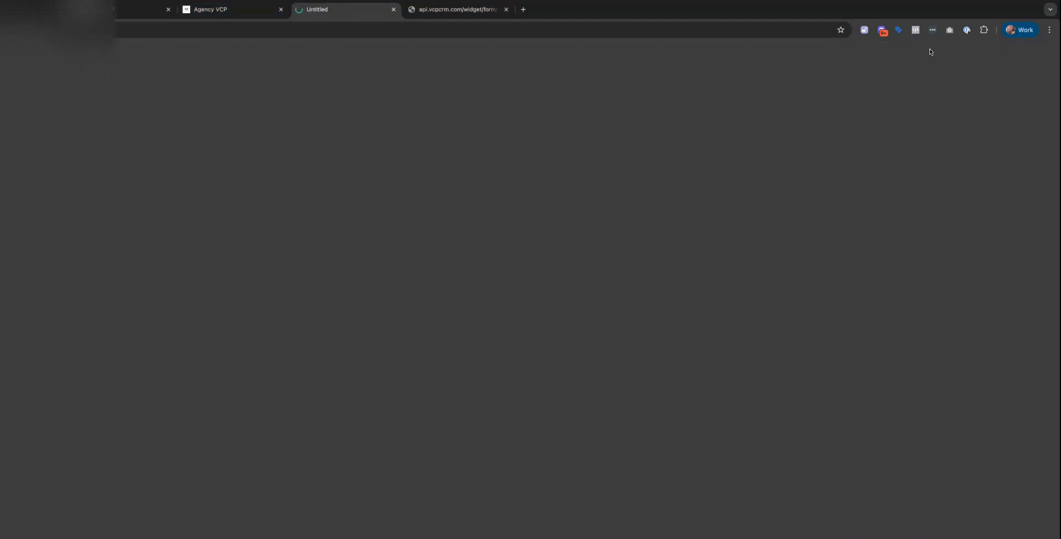
pyautogui.click(224, 15)
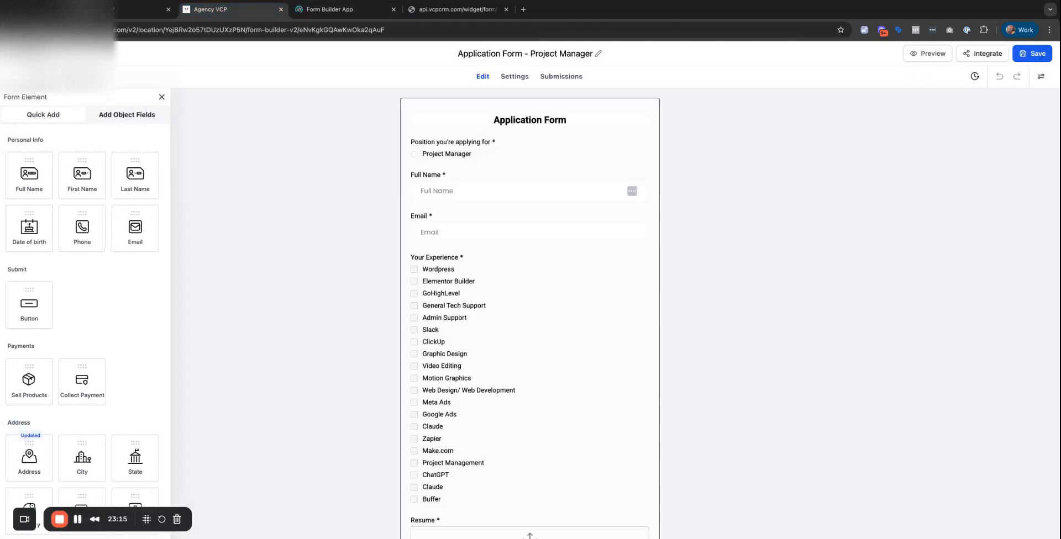
# Open Position form from the second page of forms and close the extra preview tab.
pyautogui.click(25, 53)
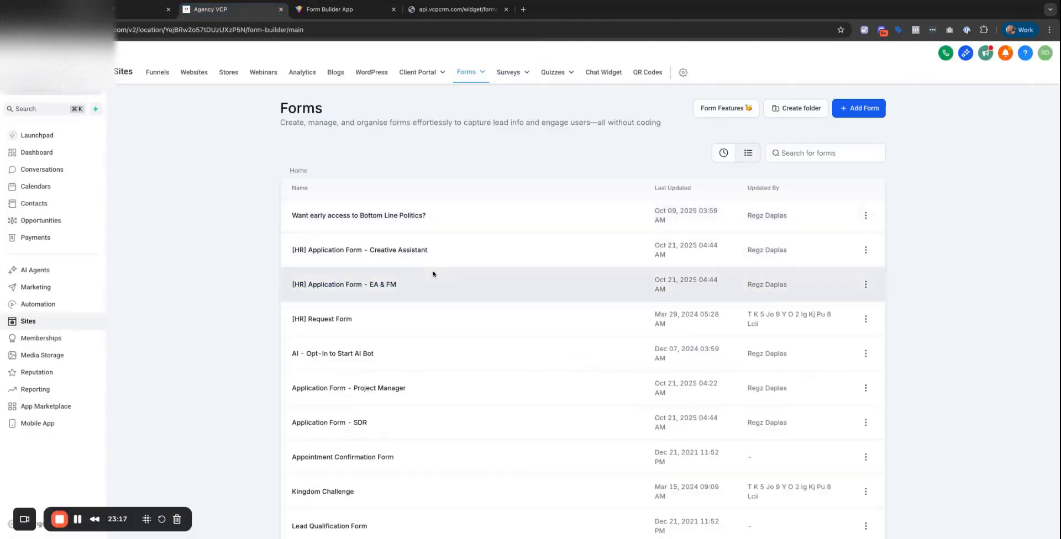
pyautogui.scroll(-2, 432, 273)
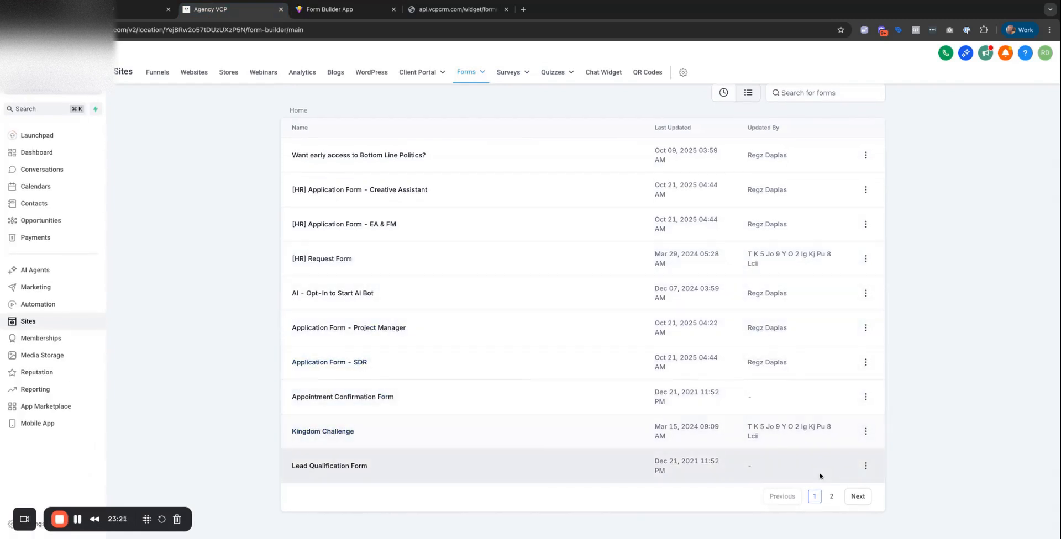
pyautogui.click(853, 497)
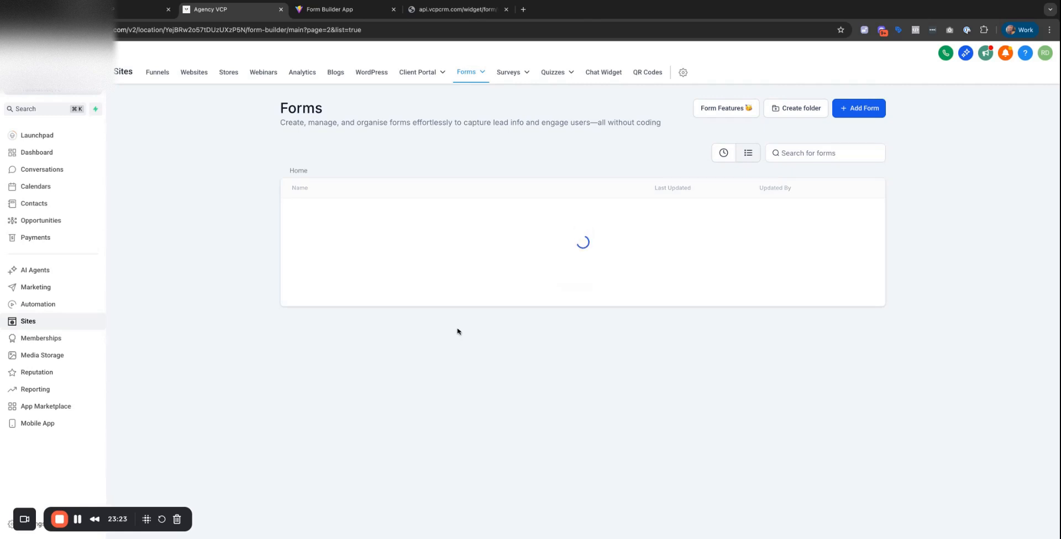
pyautogui.click(309, 467)
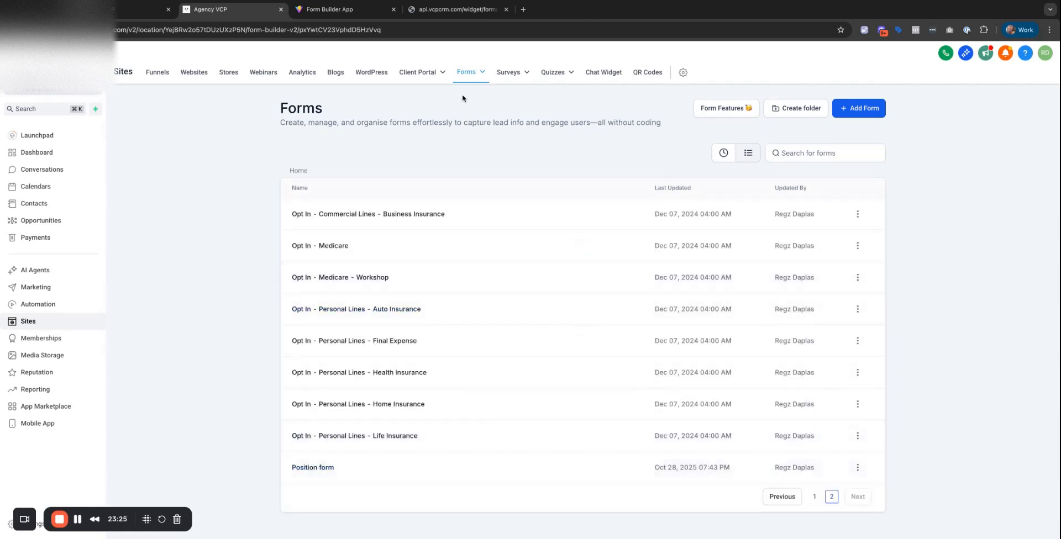
pyautogui.click(349, 15)
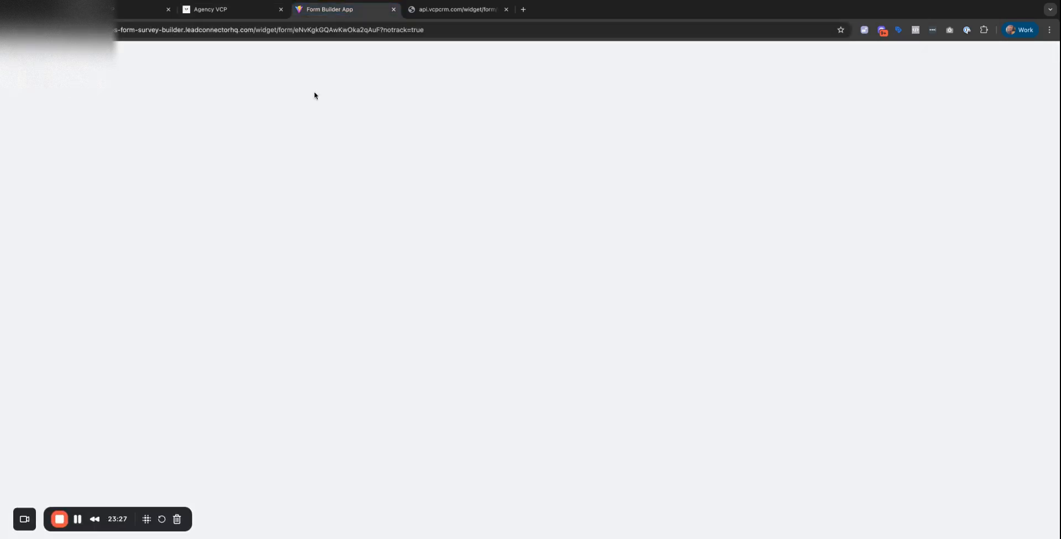
pyautogui.click(393, 10)
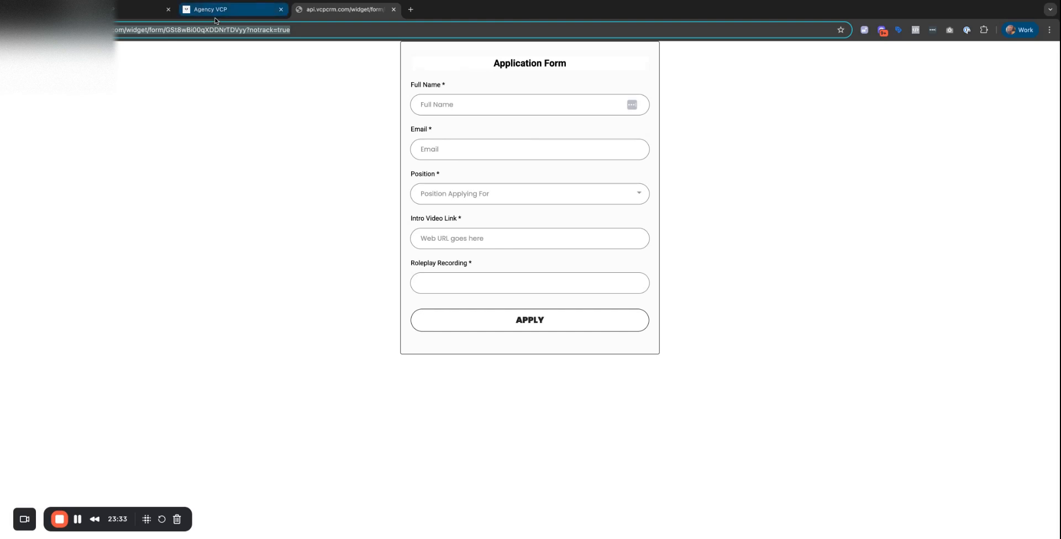
pyautogui.click(214, 15)
# Add a Redirect to URL condition matching the Inbound & Outbound Marketing Specialist answer.
pyautogui.click(492, 158)
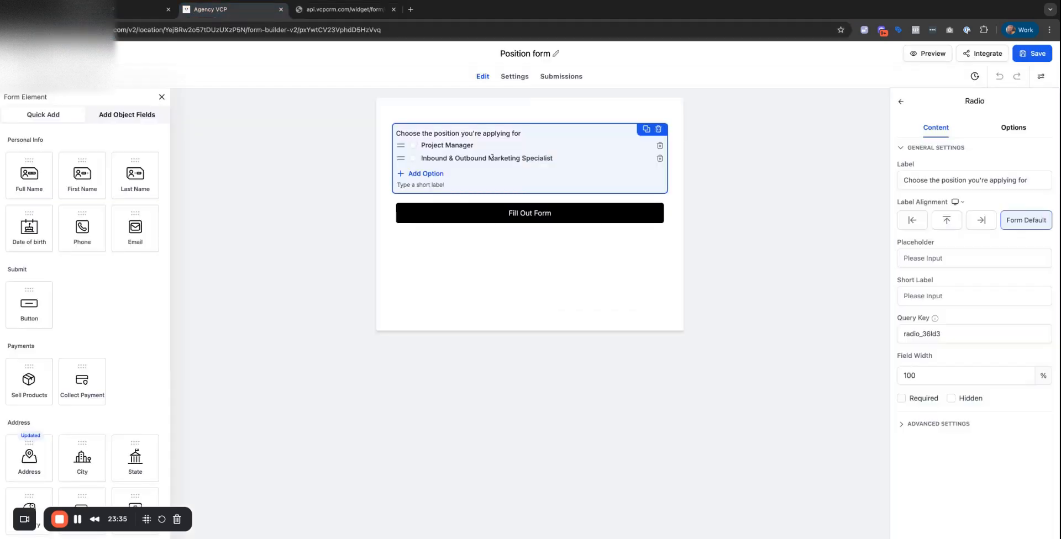
pyautogui.tripleClick(492, 157)
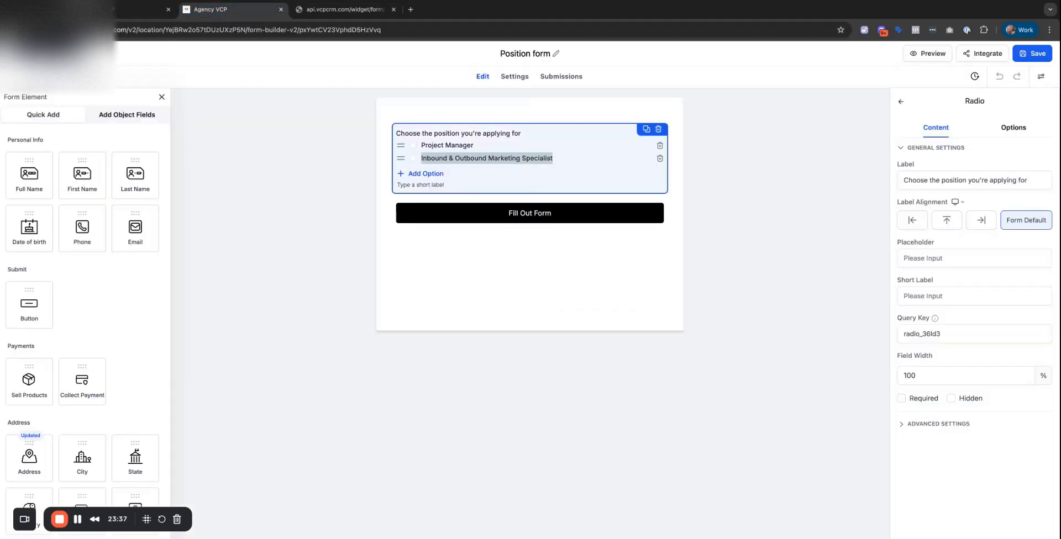
pyautogui.click(40, 77)
pyautogui.click(440, 213)
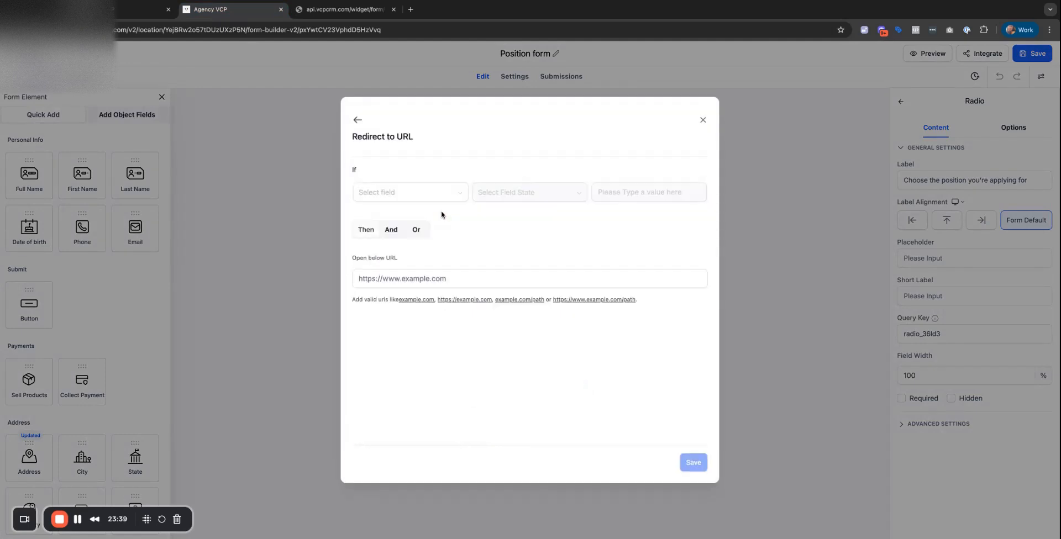
pyautogui.click(407, 193)
pyautogui.click(420, 213)
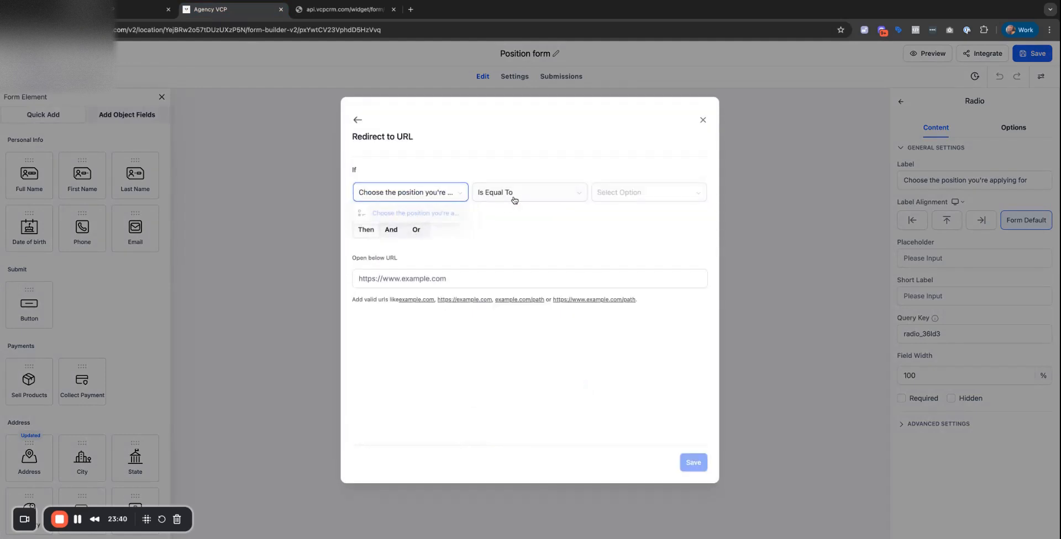
pyautogui.click(640, 194)
pyautogui.click(635, 230)
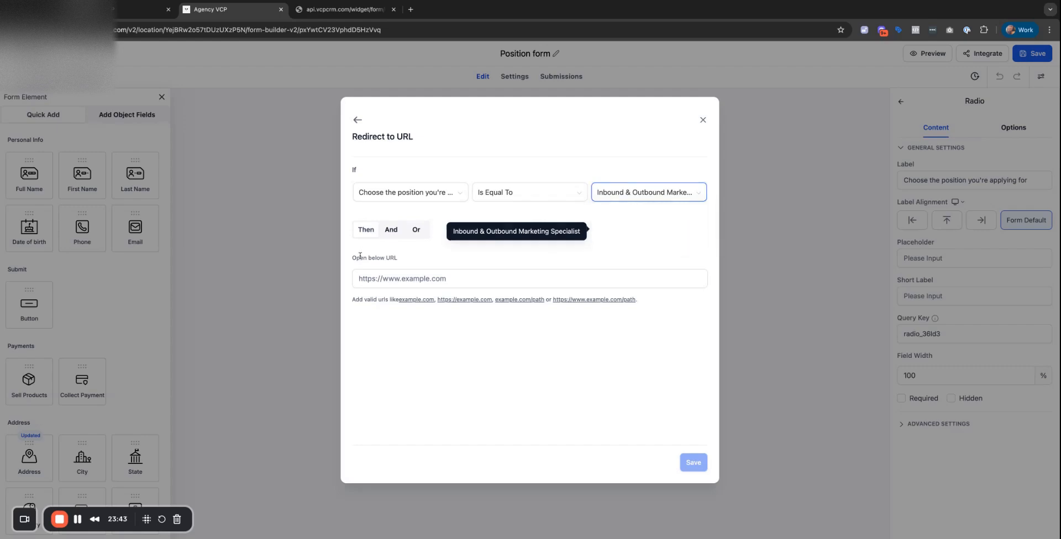
# Paste the live SDR form's URL as the redirect target and save the condition.
pyautogui.click(323, 11)
pyautogui.click(270, 31)
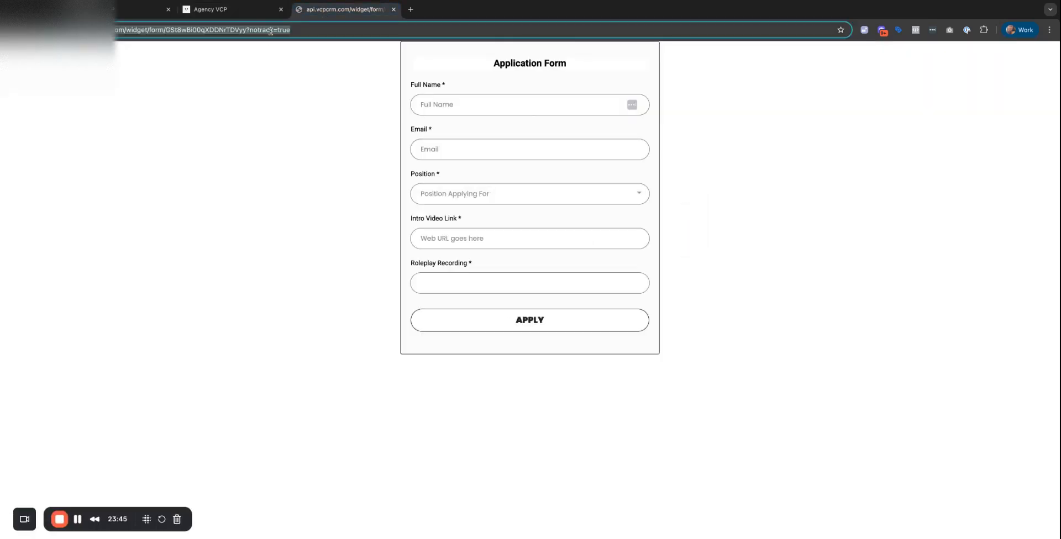
pyautogui.hotkey('ctrl', 'c')
pyautogui.click(232, 9)
pyautogui.click(506, 278)
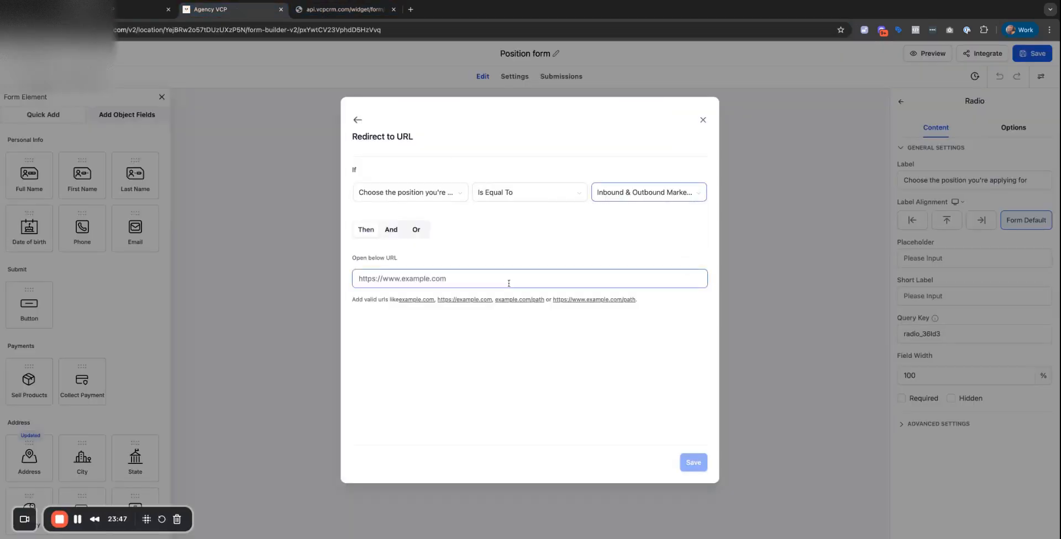
pyautogui.hotkey('ctrl', 'v')
pyautogui.click(691, 463)
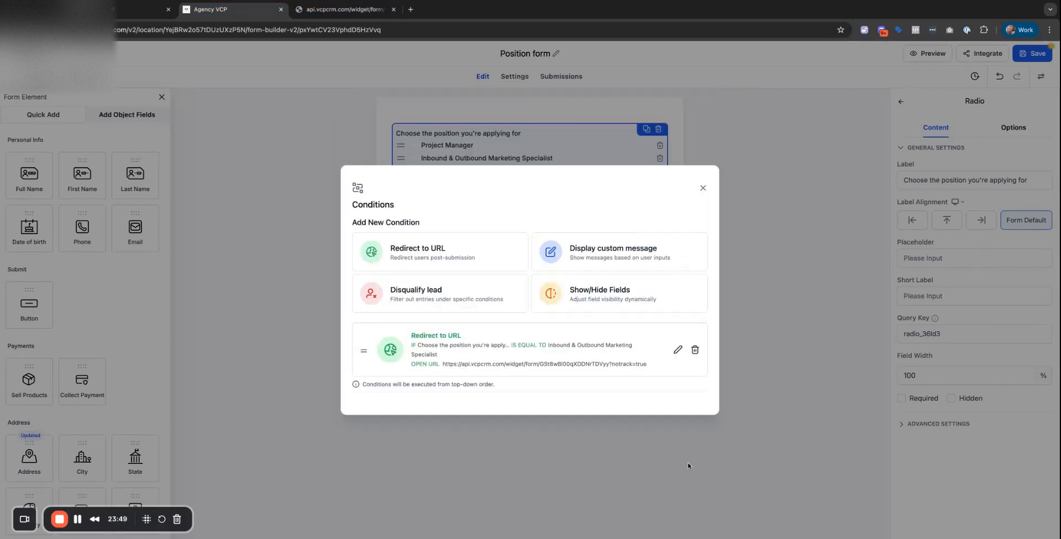
pyautogui.click(760, 251)
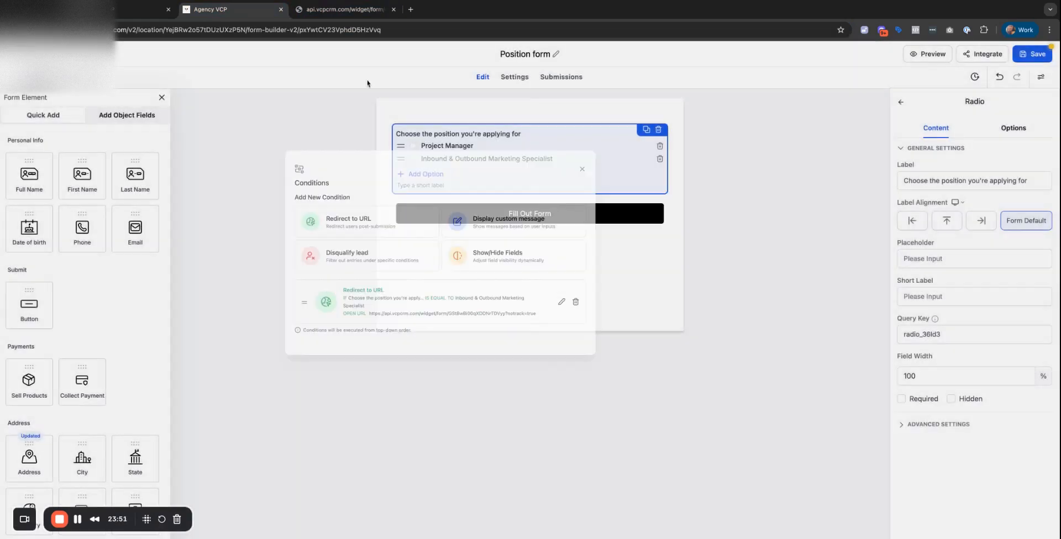
pyautogui.click(341, 11)
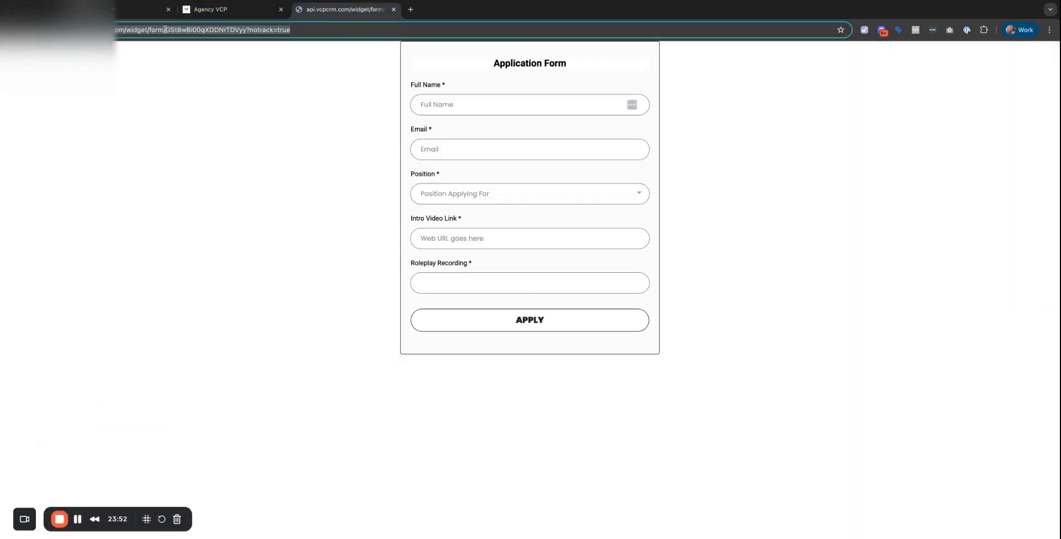
# Preview Application Form - Project Manager from the first forms page and copy its URL.
pyautogui.click(199, 11)
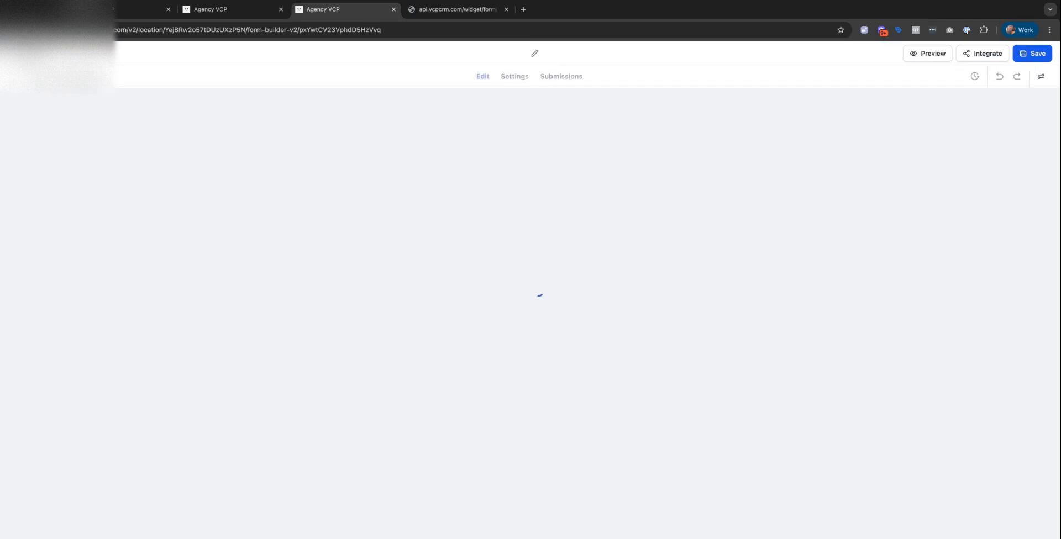
pyautogui.click(23, 54)
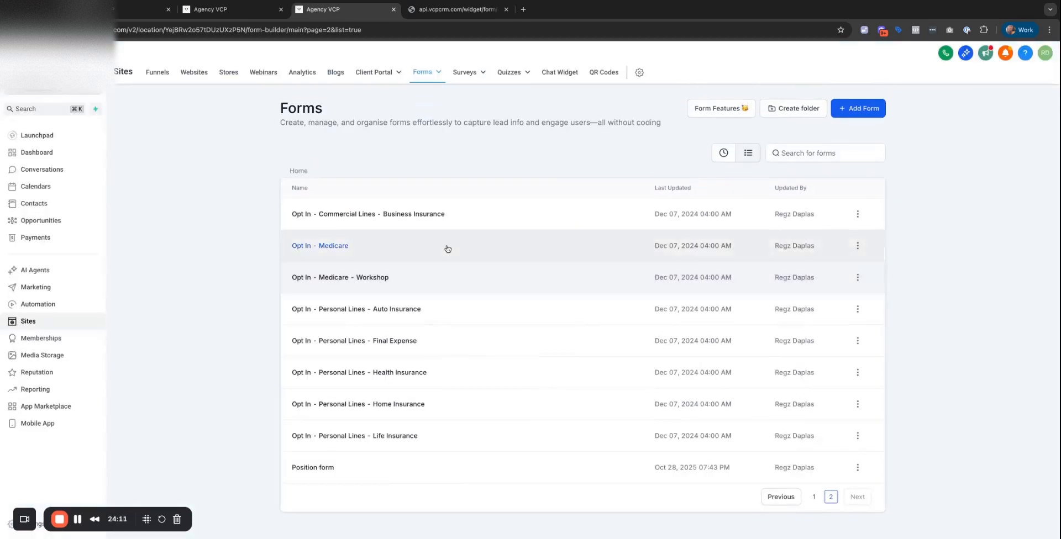
pyautogui.click(813, 496)
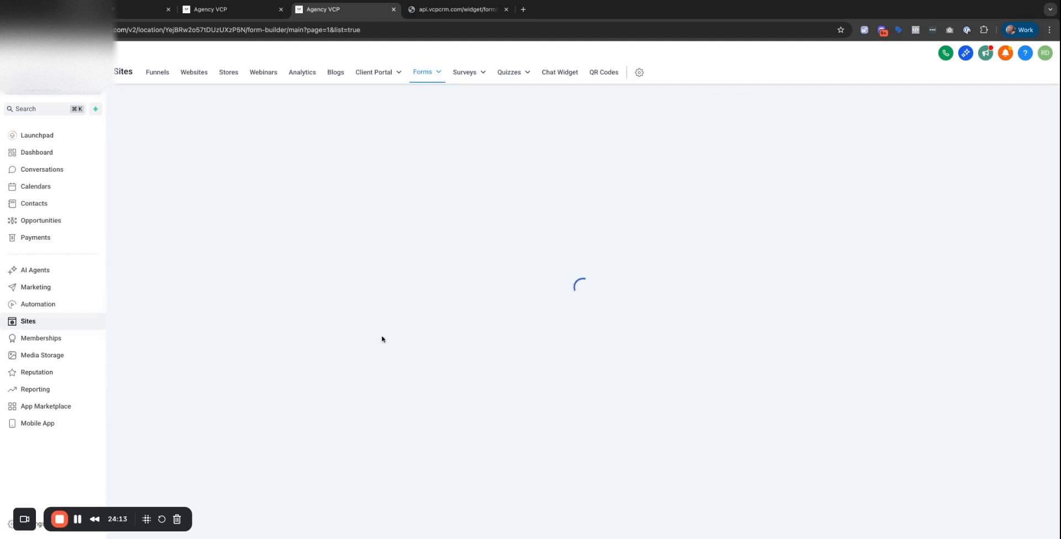
pyautogui.scroll(-1, 385, 361)
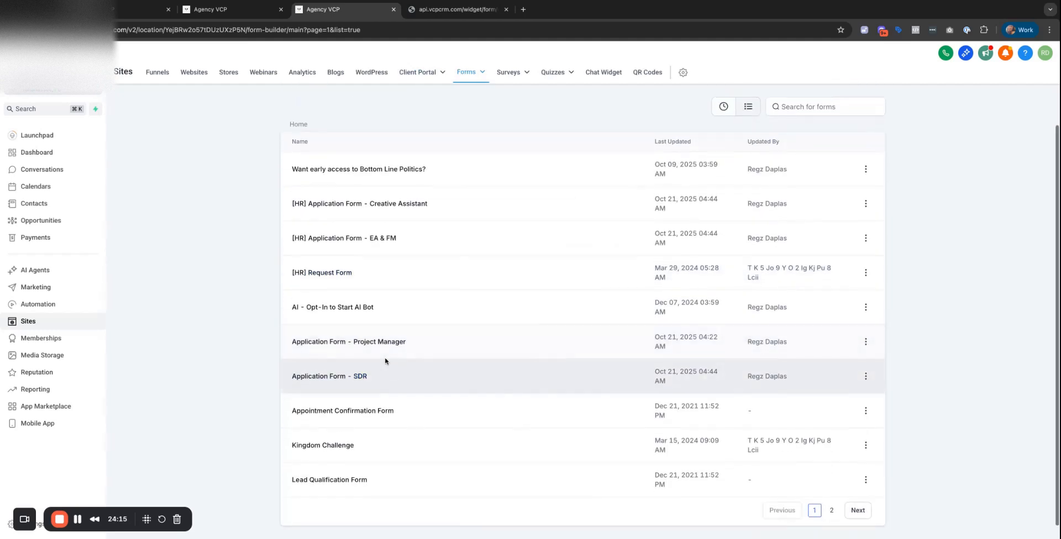
pyautogui.click(395, 343)
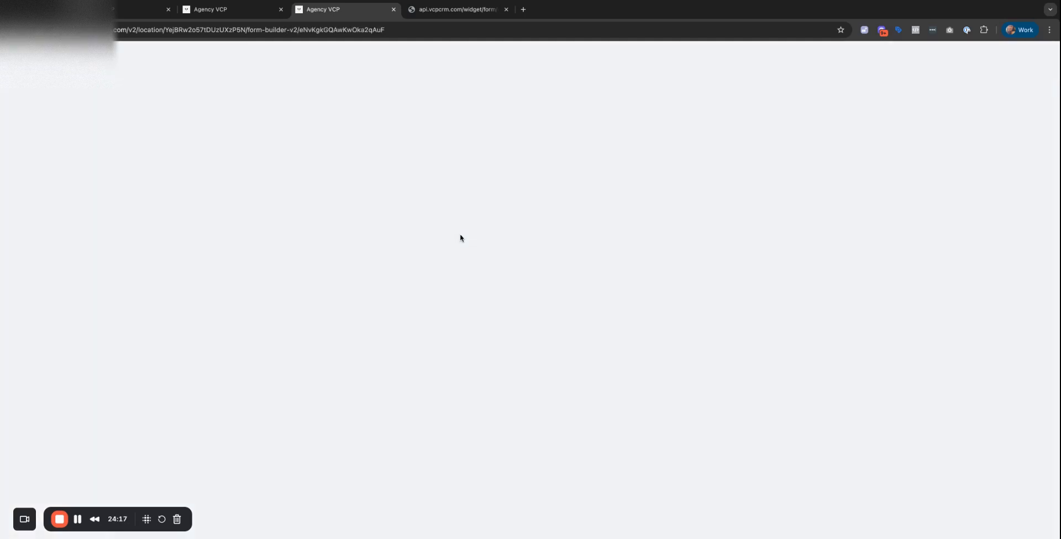
pyautogui.click(930, 53)
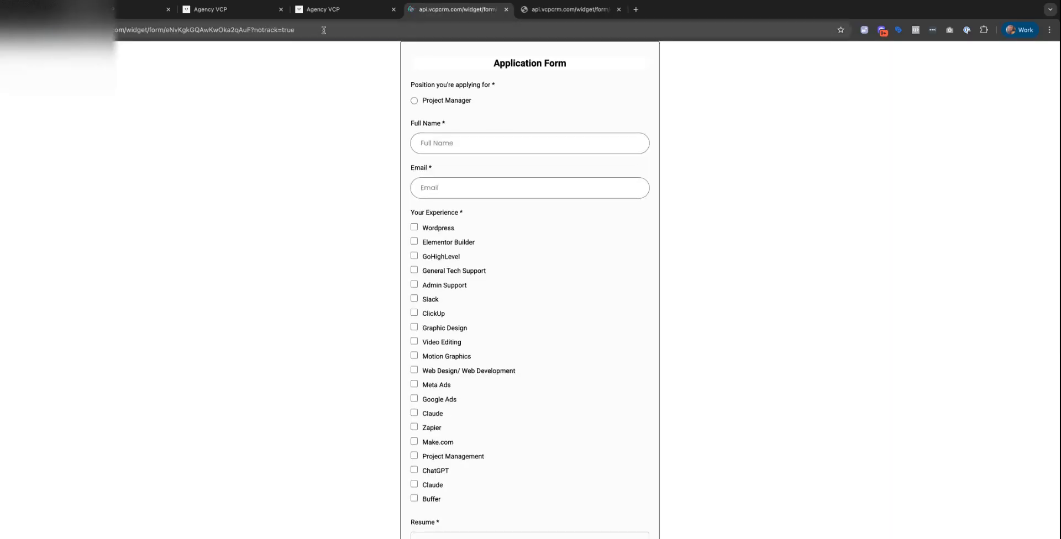
pyautogui.click(324, 30)
pyautogui.click(212, 10)
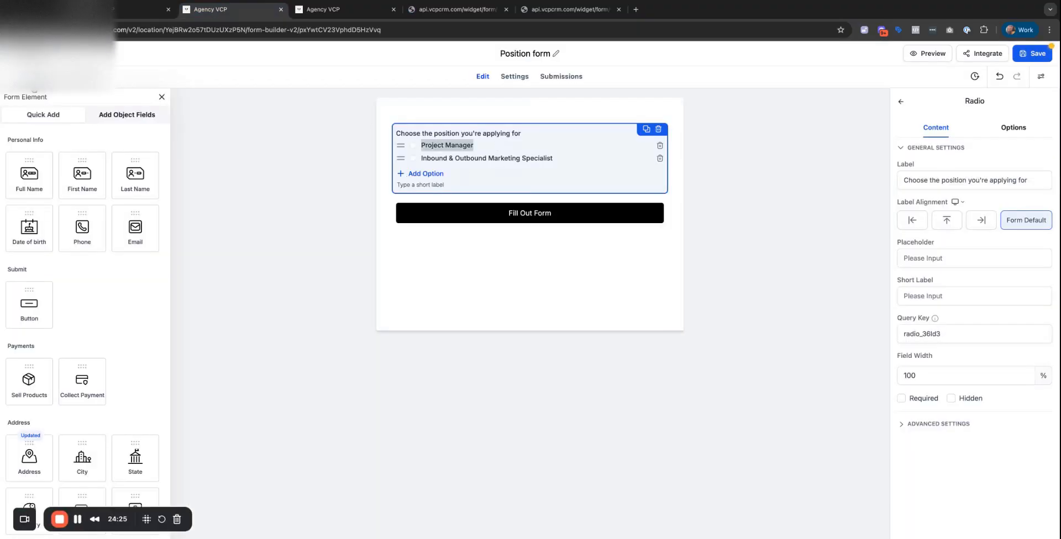
# Add a condition redirecting Project Manager answers to the pasted URL, then save the form.
pyautogui.click(33, 80)
pyautogui.click(419, 253)
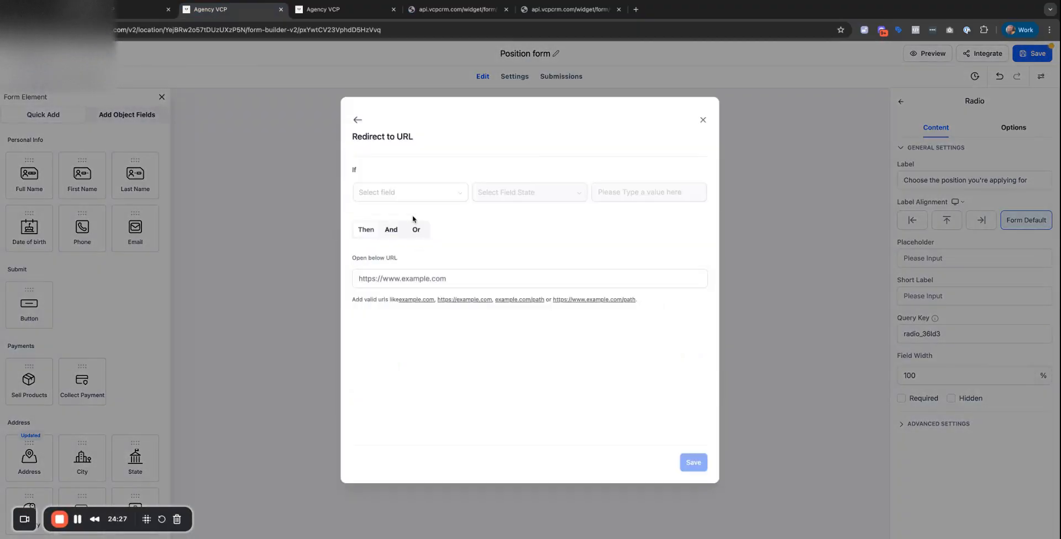
pyautogui.click(410, 193)
pyautogui.click(428, 214)
pyautogui.click(637, 197)
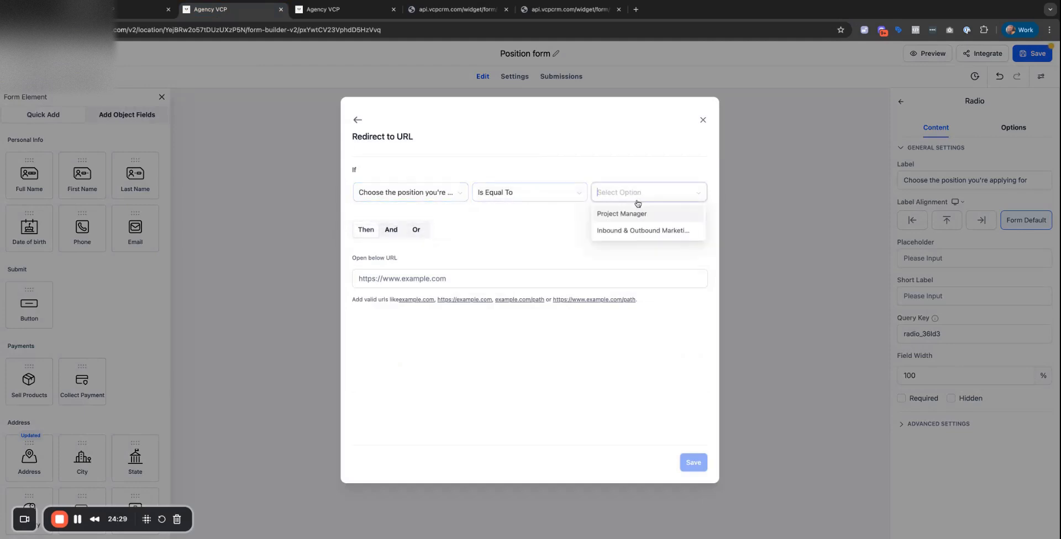
pyautogui.click(638, 214)
pyautogui.click(455, 278)
pyautogui.hotkey('ctrl', 'v')
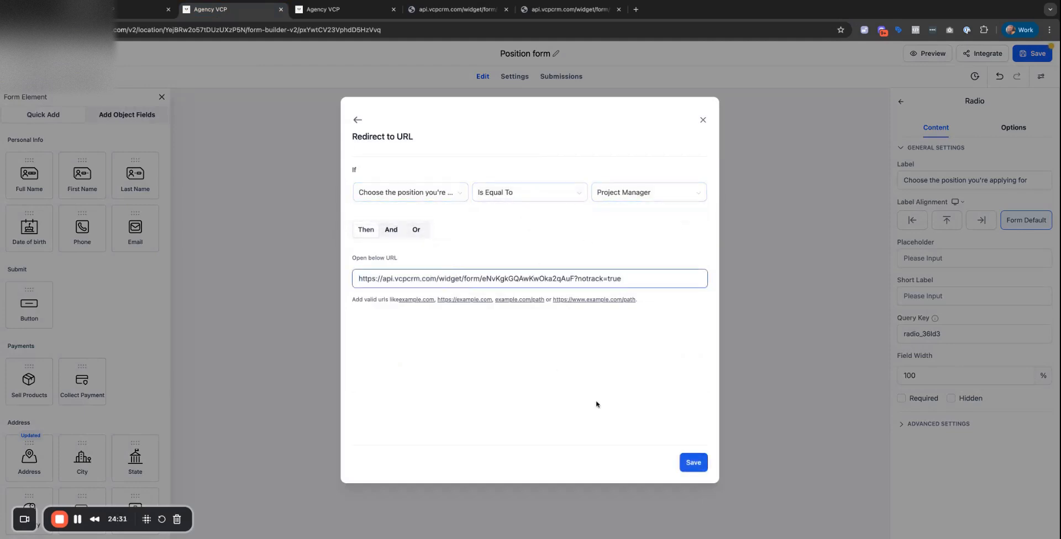
pyautogui.click(685, 465)
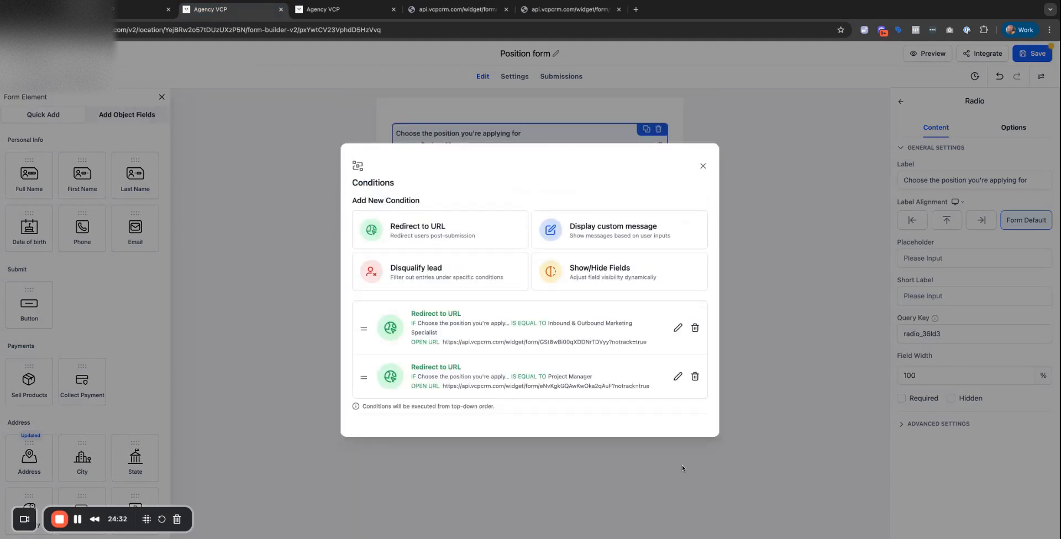
pyautogui.click(744, 227)
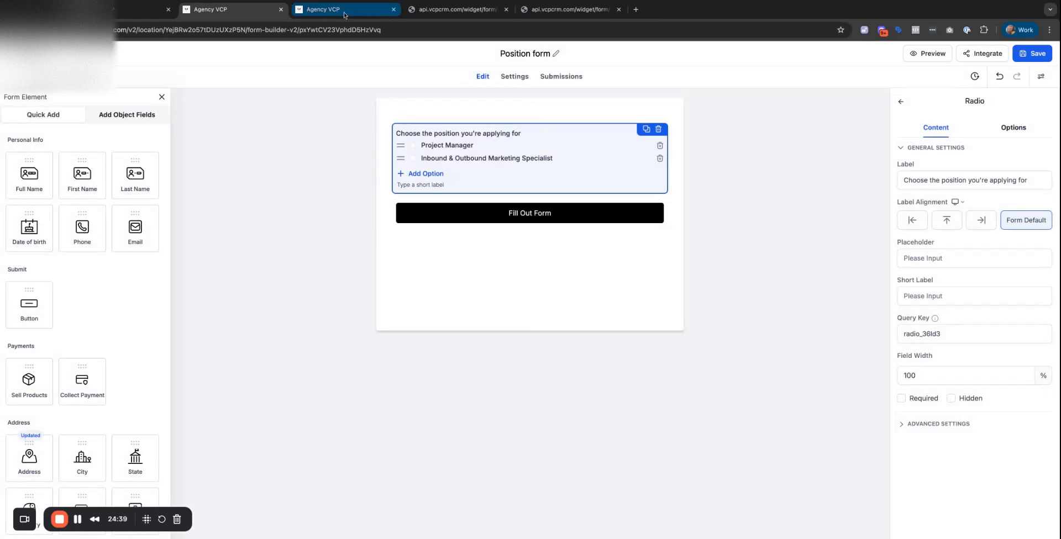
# Set the Choose Position form's redirect to 'Use action from form builder' and save the page.
pyautogui.click(124, 16)
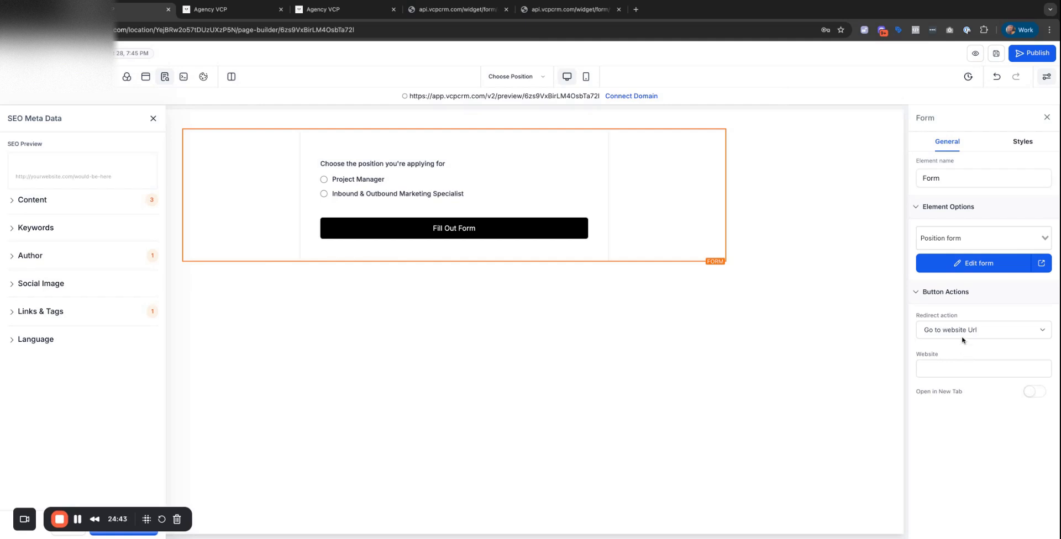
pyautogui.click(964, 330)
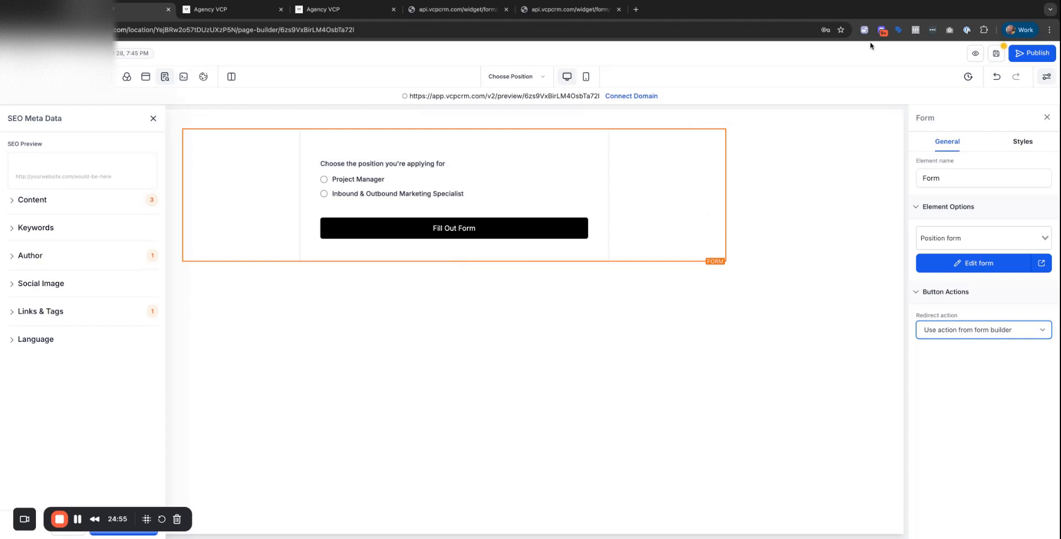
pyautogui.click(995, 56)
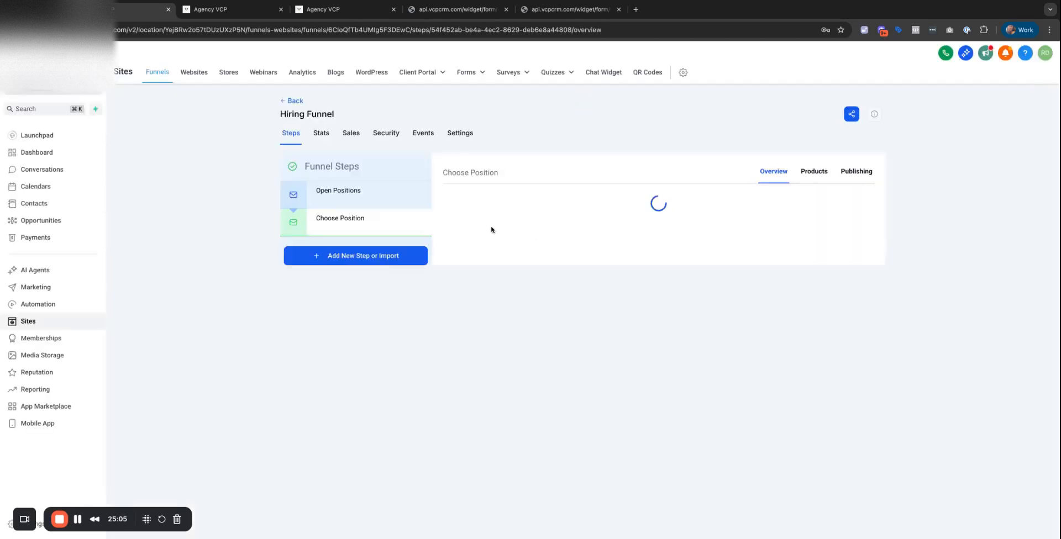
# Preview the live Open Positions page down to its Apply Now button, then return to the funnel overview.
pyautogui.click(354, 194)
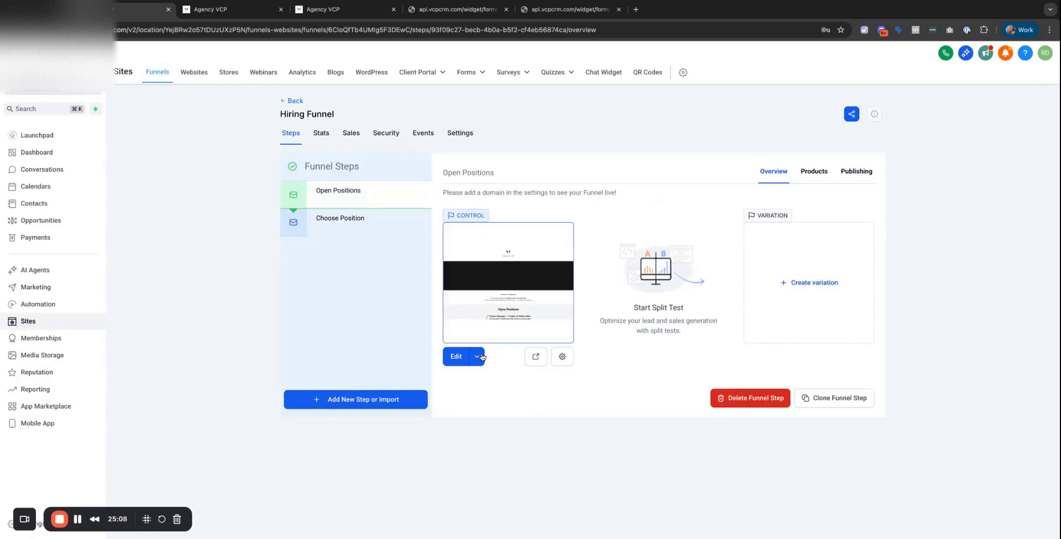
pyautogui.click(536, 358)
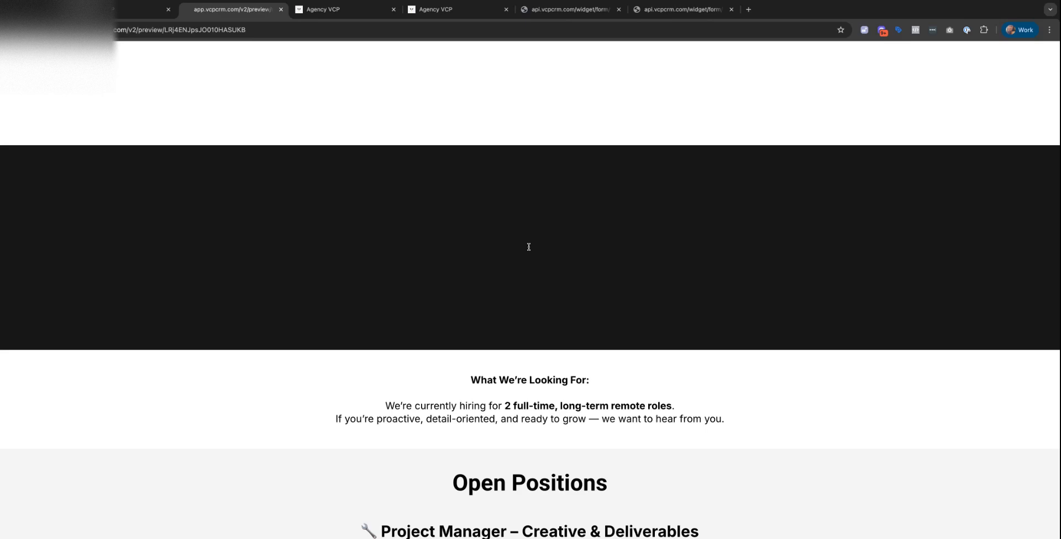
pyautogui.scroll(-3, 553, 239)
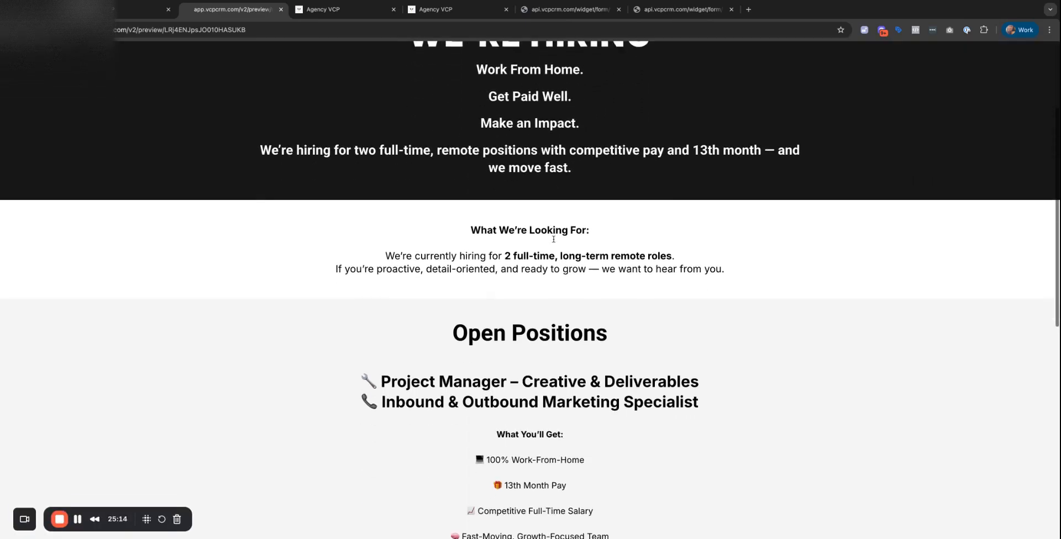
pyautogui.scroll(-9, 553, 239)
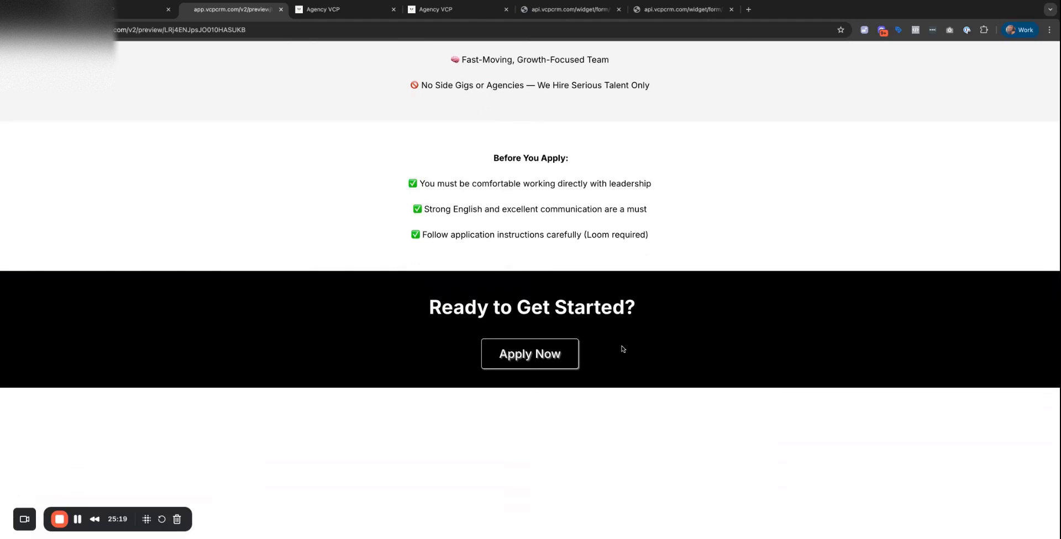
pyautogui.scroll(-1, 526, 365)
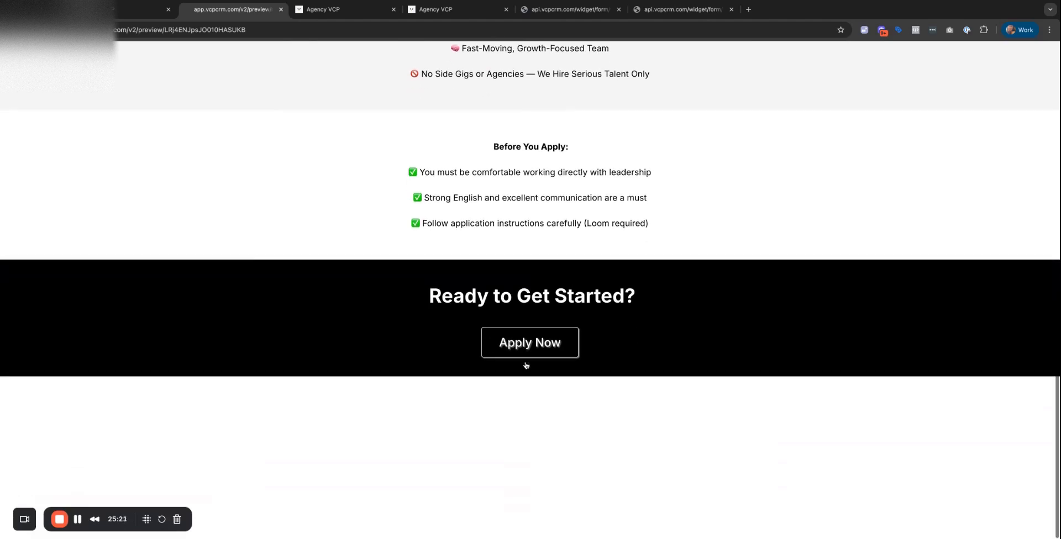
pyautogui.scroll(2, 526, 366)
pyautogui.click(138, 9)
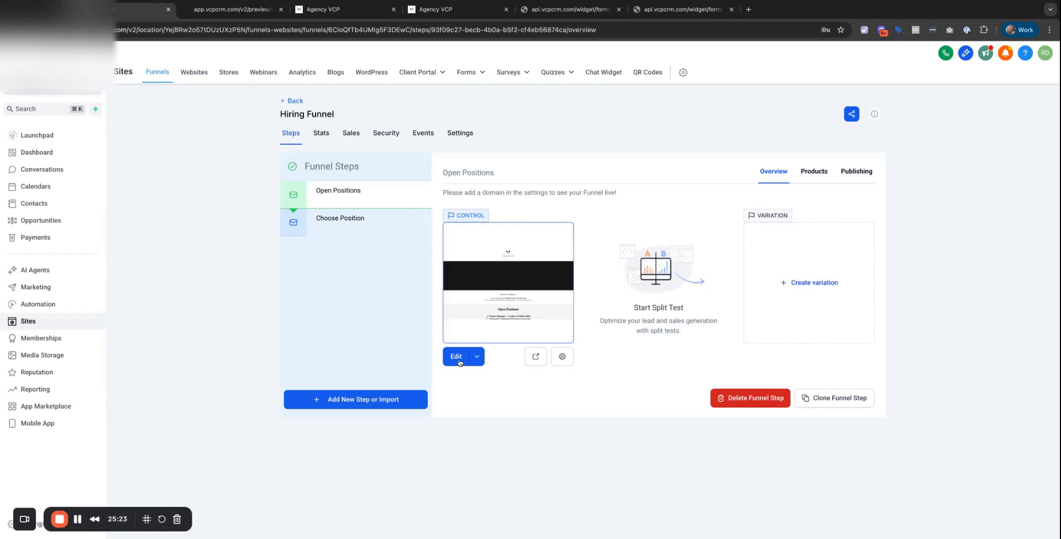
# In the Open Positions page editor, set the Apply Now button to link to the next step.
pyautogui.click(456, 357)
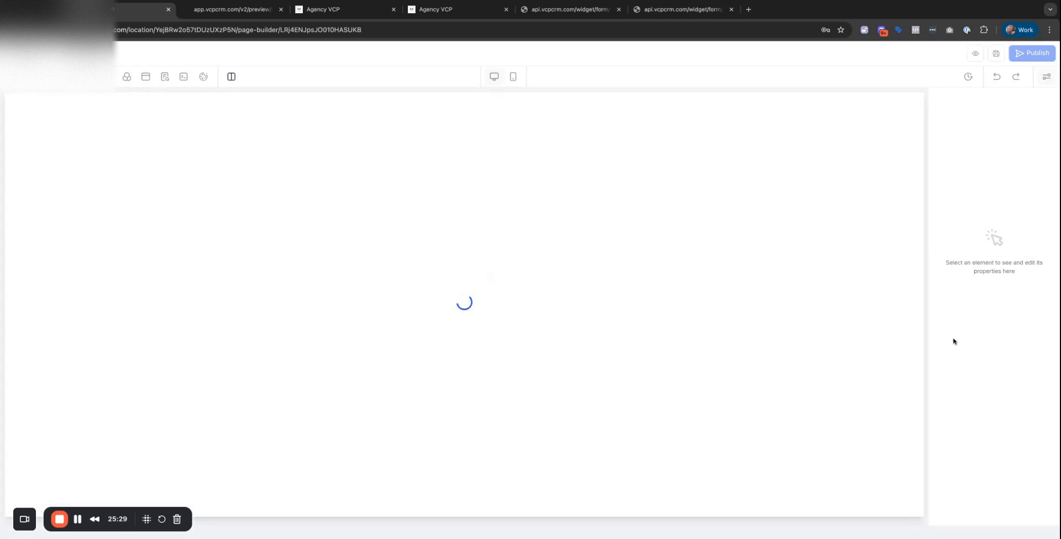
pyautogui.scroll(-20, 490, 407)
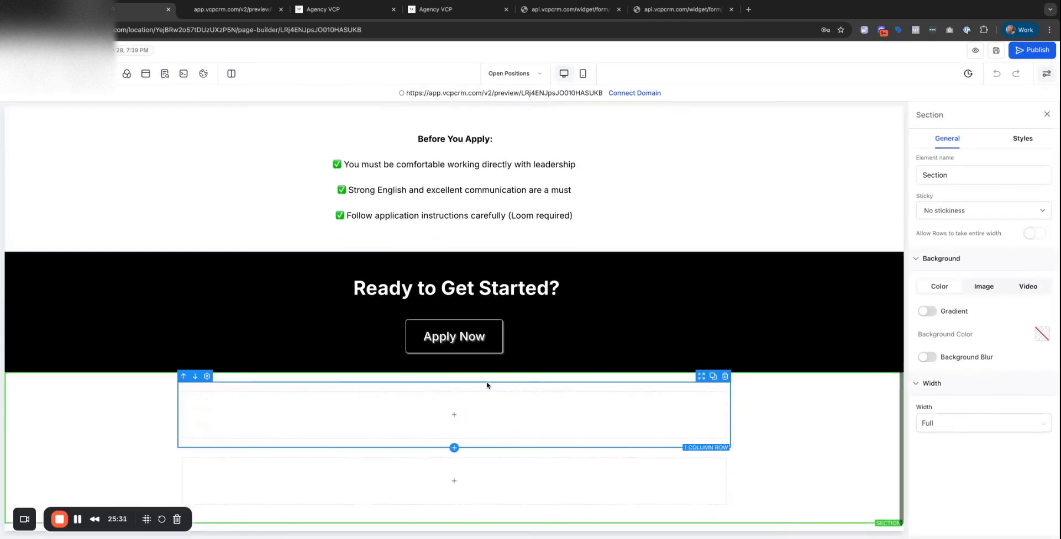
pyautogui.click(454, 337)
pyautogui.scroll(-10, 966, 387)
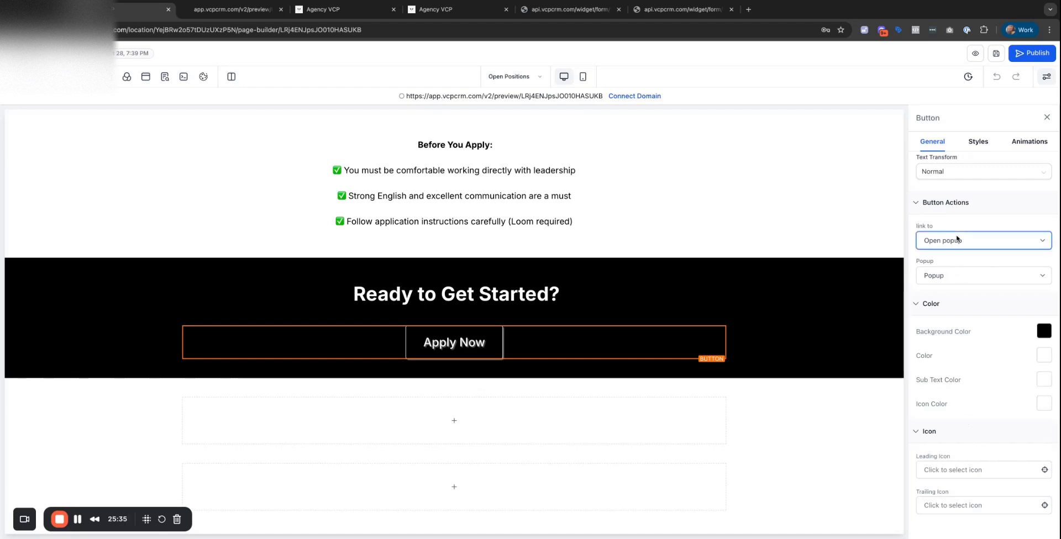
pyautogui.click(947, 301)
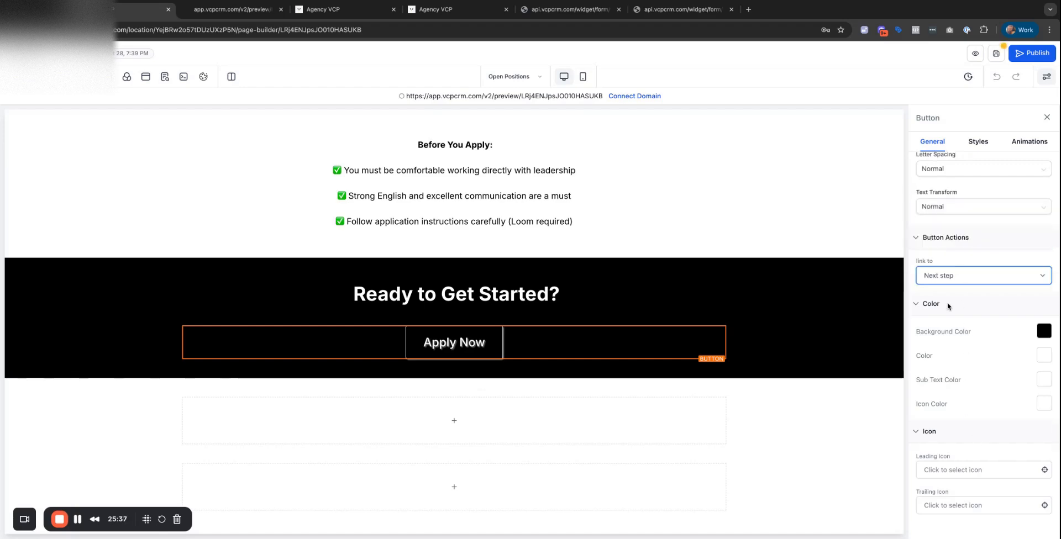
# Delete the two empty rows and leftover section below it, save, and reopen the preview.
pyautogui.click(722, 386)
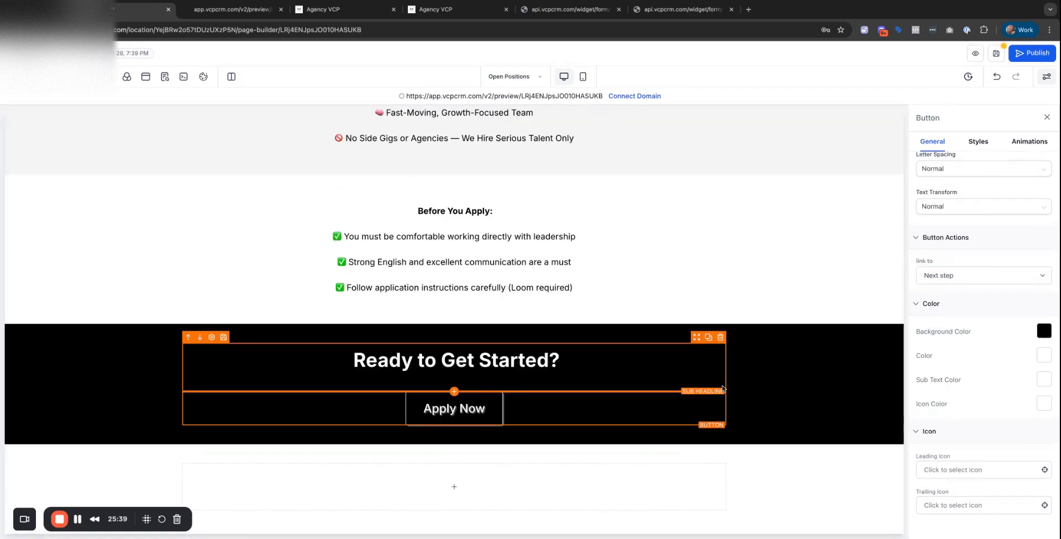
pyautogui.click(723, 453)
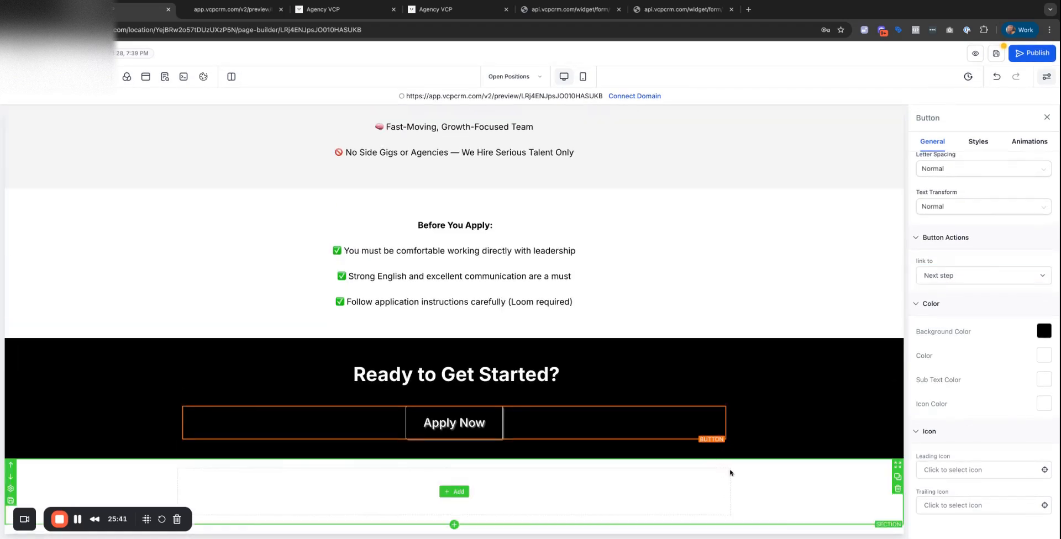
pyautogui.click(896, 490)
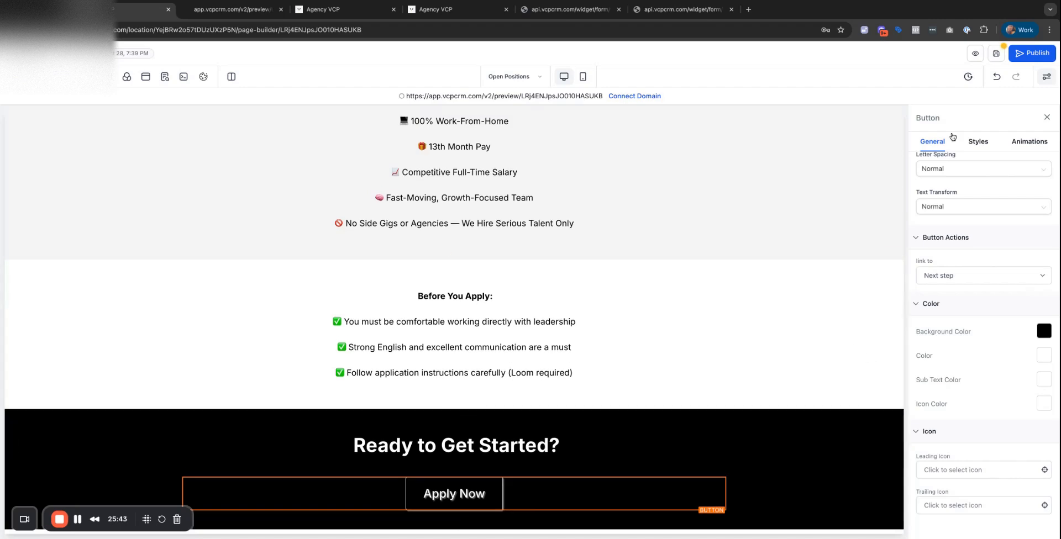
pyautogui.click(998, 58)
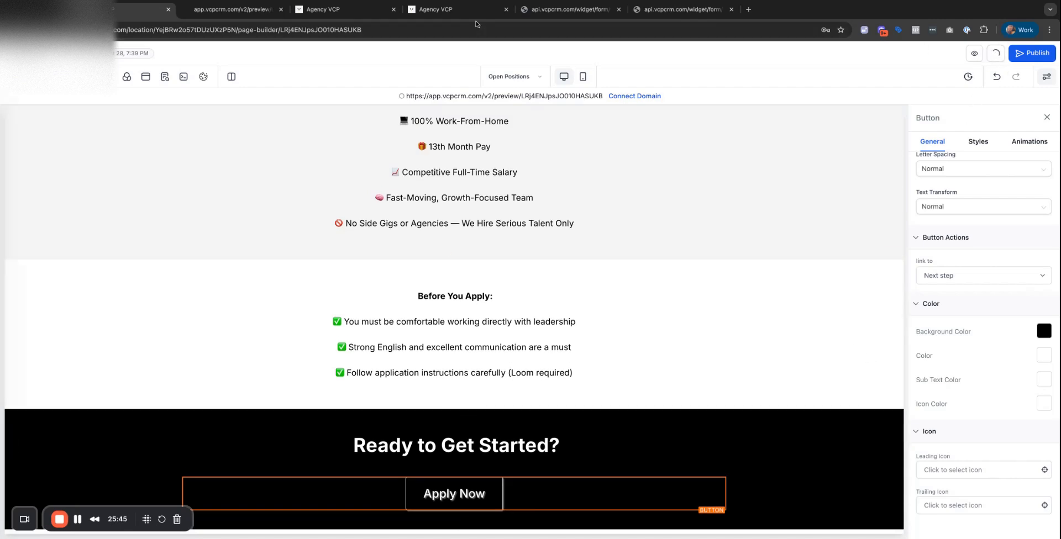
pyautogui.click(241, 11)
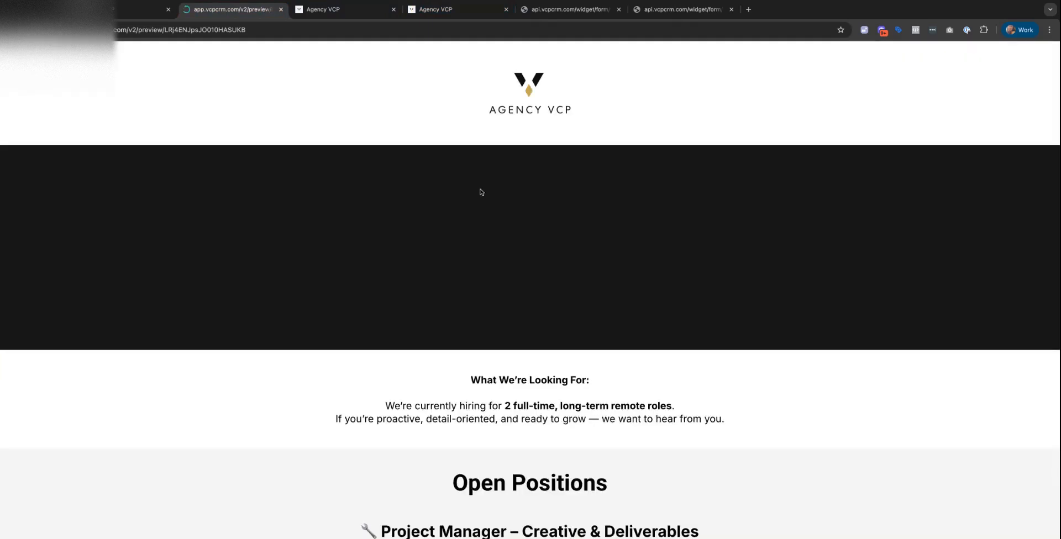
# Confirm the Project Manager choice opens its own application form, then go back.
pyautogui.scroll(-8, 612, 358)
pyautogui.scroll(9, 612, 358)
pyautogui.scroll(-1, 612, 358)
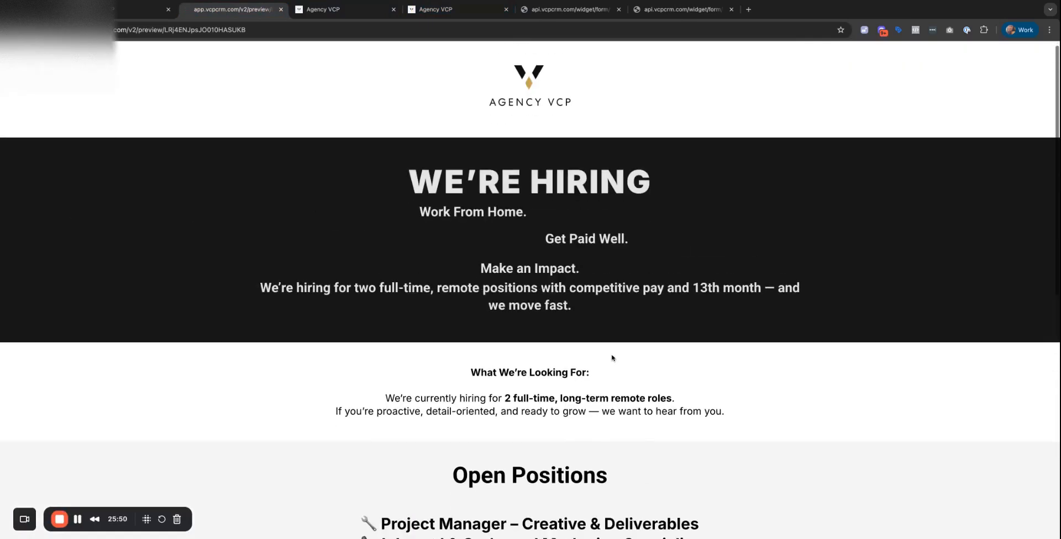
pyautogui.scroll(-8, 611, 358)
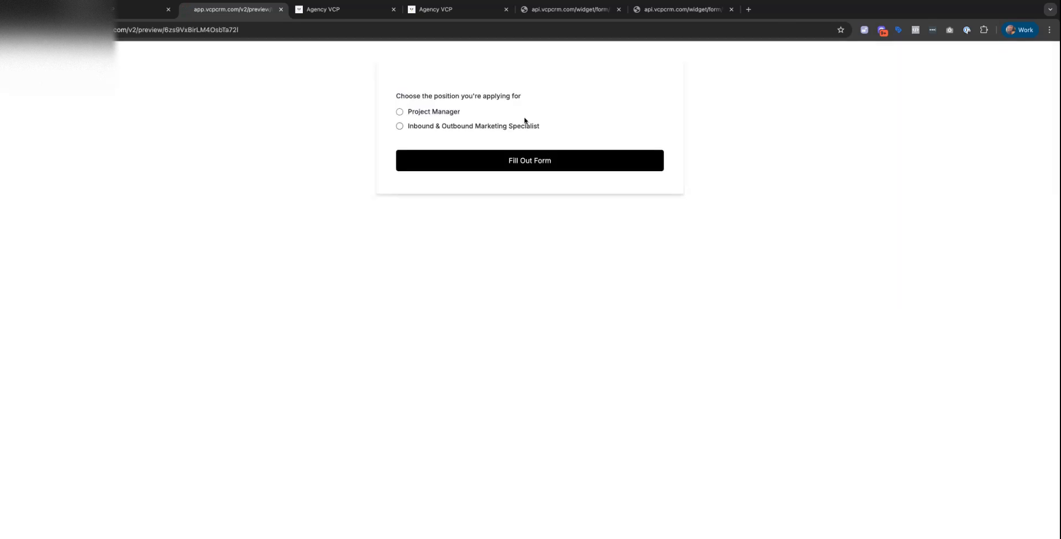
pyautogui.click(538, 165)
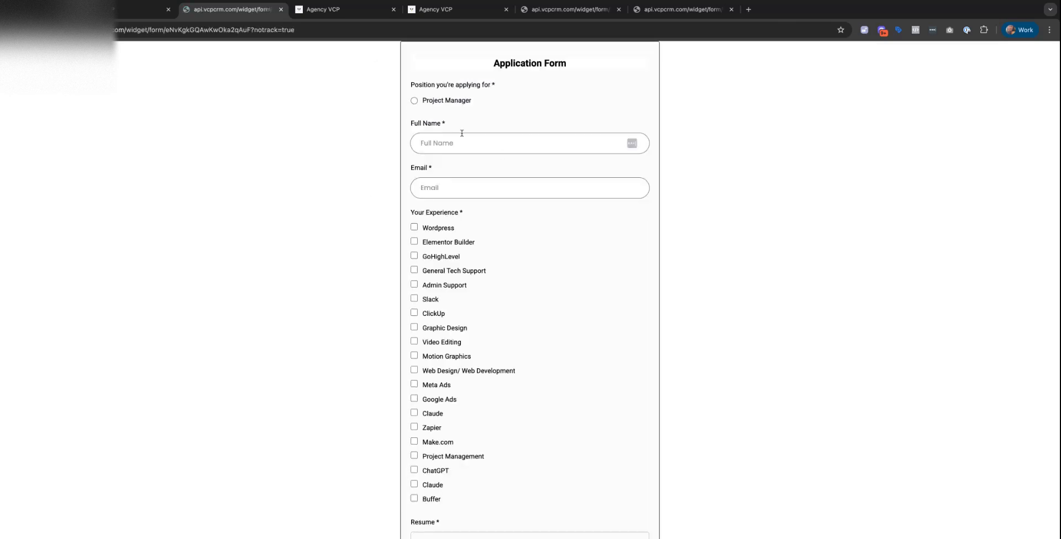
pyautogui.click(11, 30)
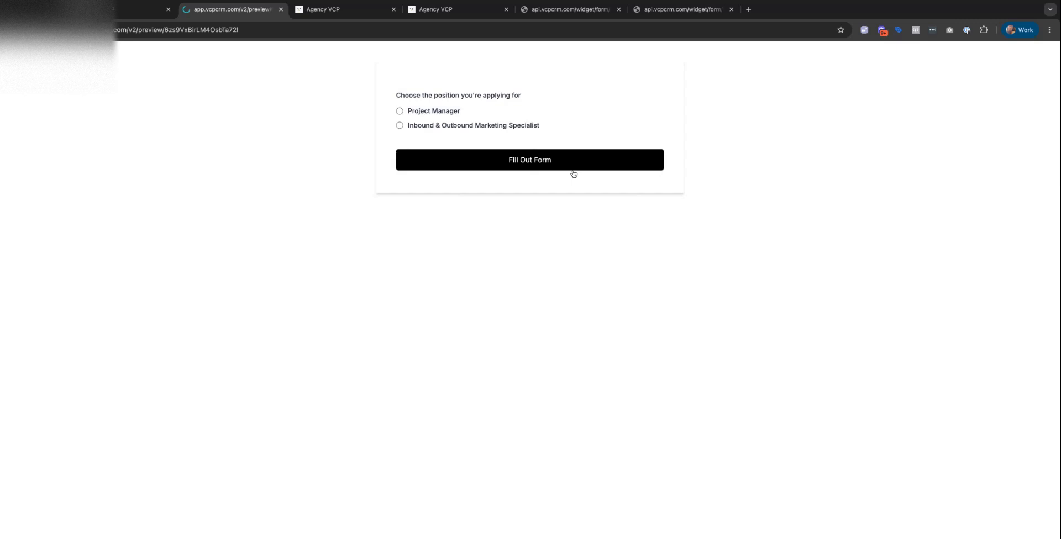
# Confirm the Inbound & Outbound Marketing Specialist choice opens its form, then return to the editor.
pyautogui.click(459, 126)
pyautogui.click(490, 162)
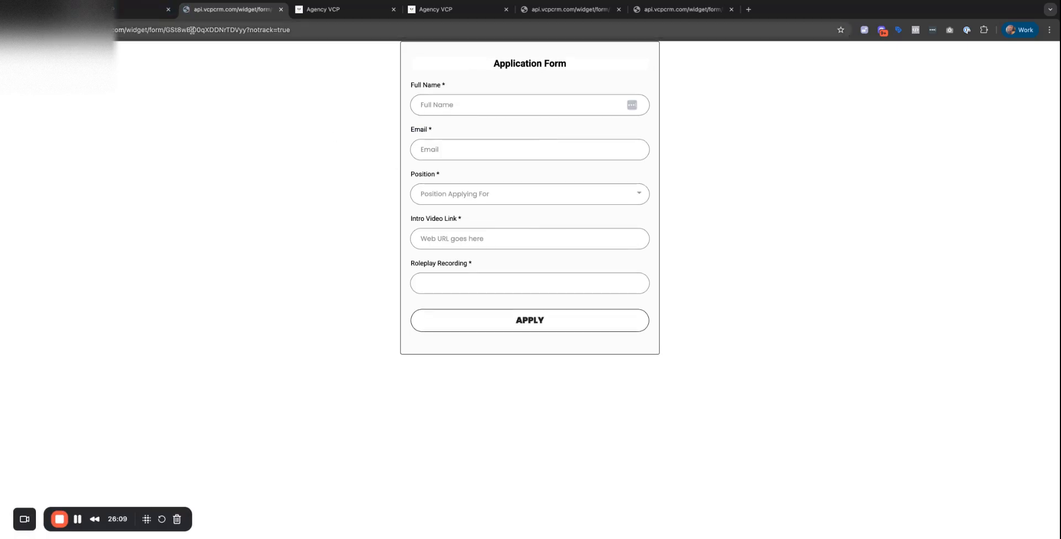
pyautogui.press('super+Left')
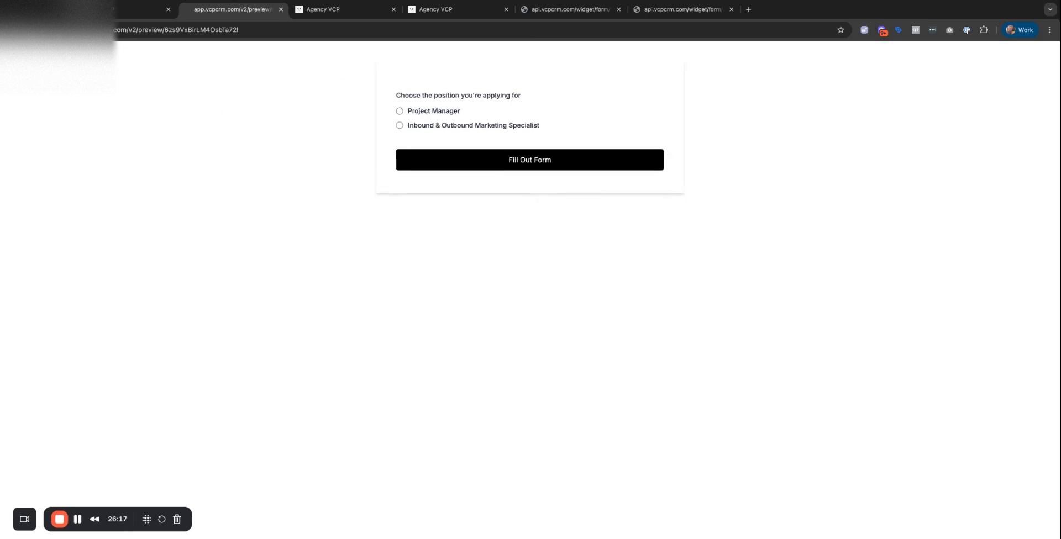
pyautogui.click(141, 10)
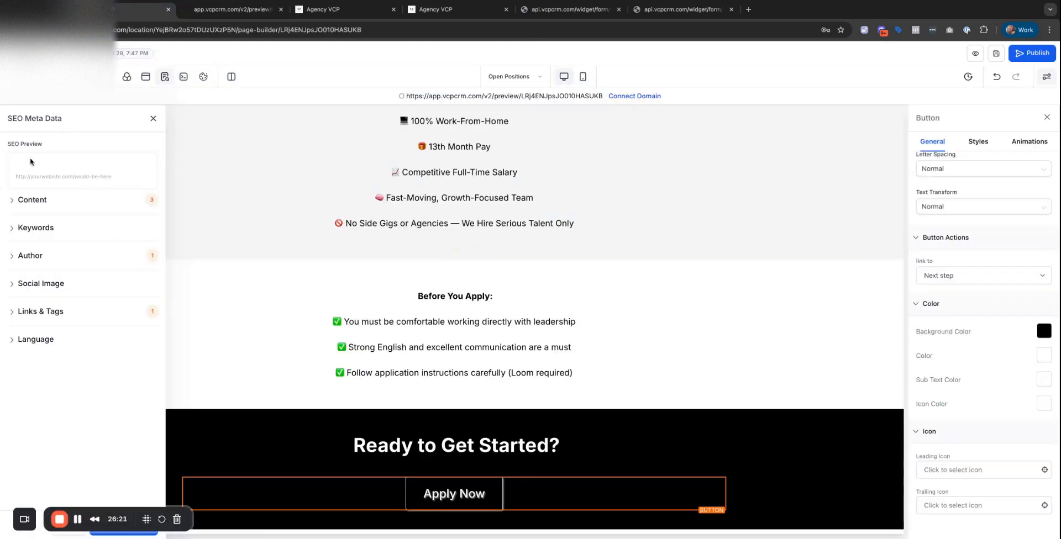
# Close the Quick Add element list and exit the page editor to the funnel overview.
pyautogui.click(17, 78)
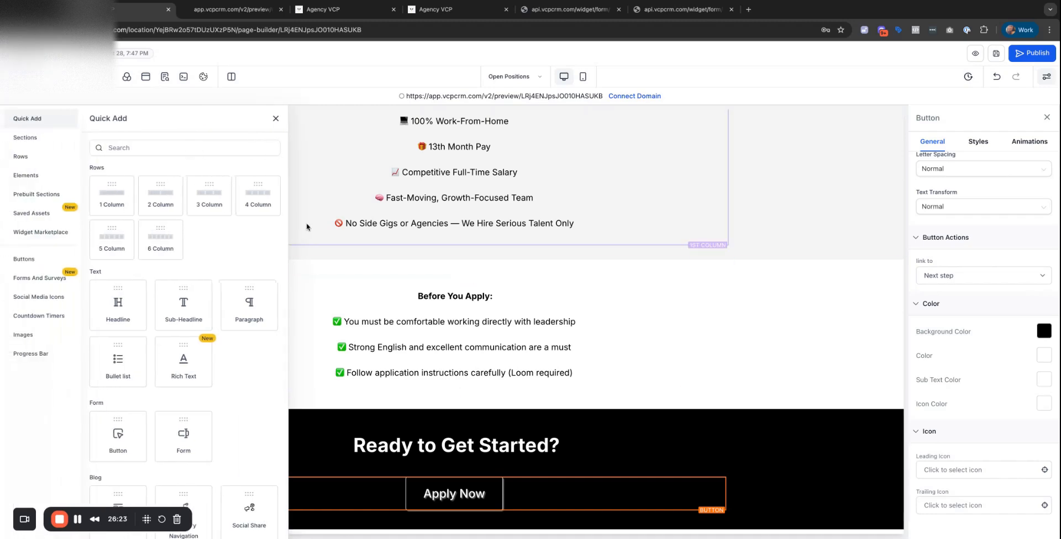
pyautogui.click(276, 120)
pyautogui.scroll(10, 589, 376)
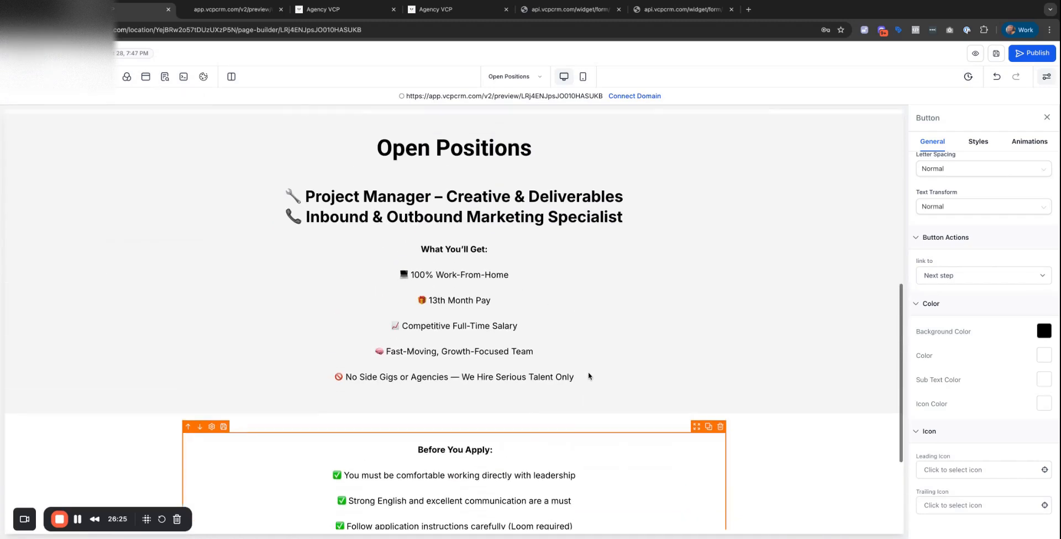
pyautogui.scroll(-15, 602, 309)
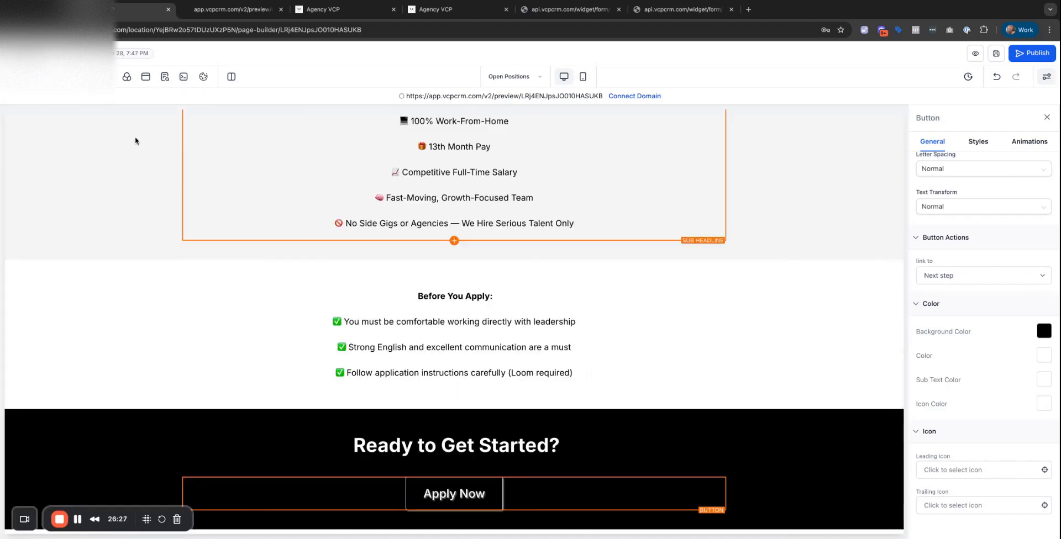
pyautogui.click(20, 54)
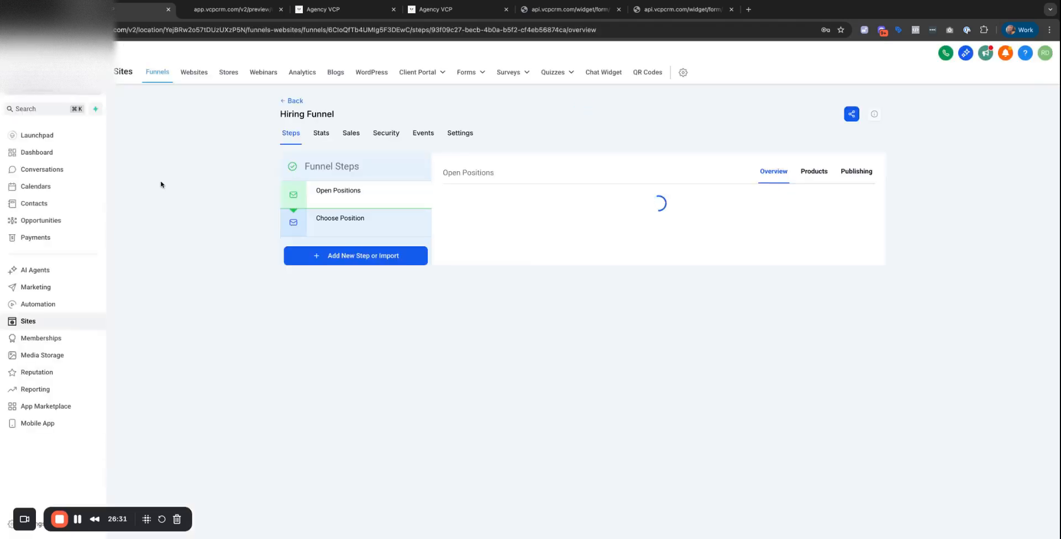
# Look over the Position and Project Manager application forms, adding a text element at the form's top.
pyautogui.moveTo(408, 83)
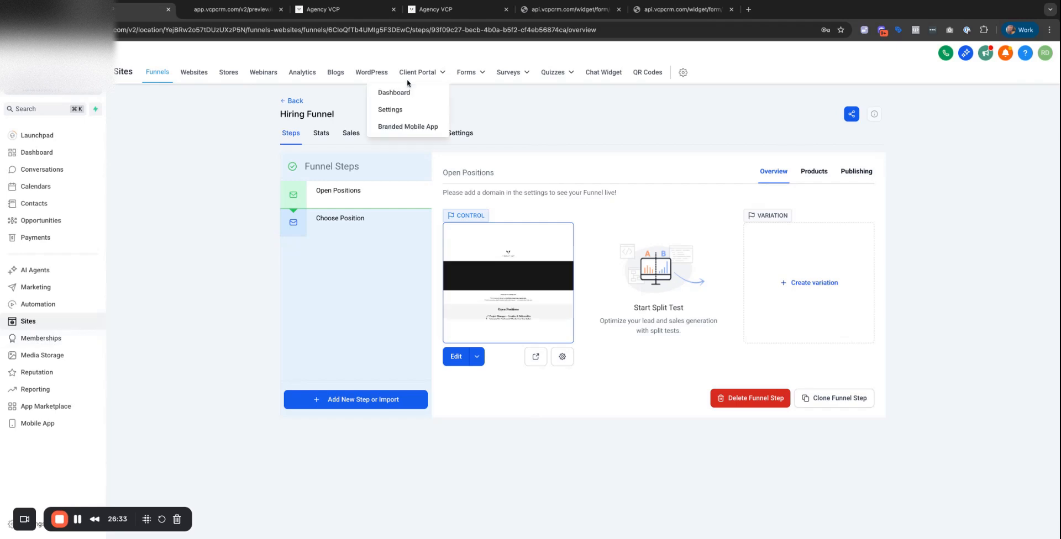
pyautogui.click(347, 11)
pyautogui.click(435, 9)
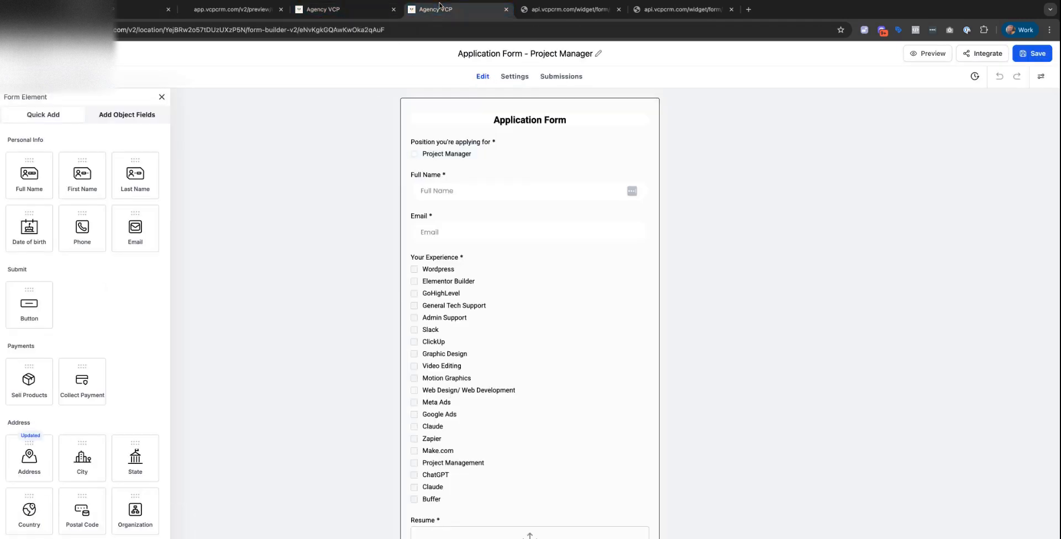
pyautogui.click(520, 119)
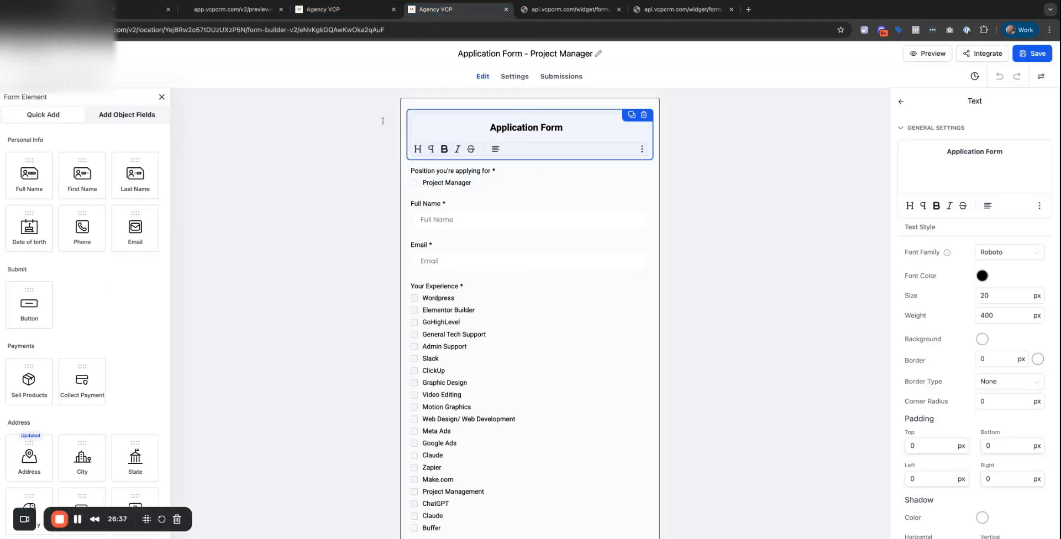
pyautogui.scroll(-5, 71, 248)
pyautogui.scroll(-7, 70, 248)
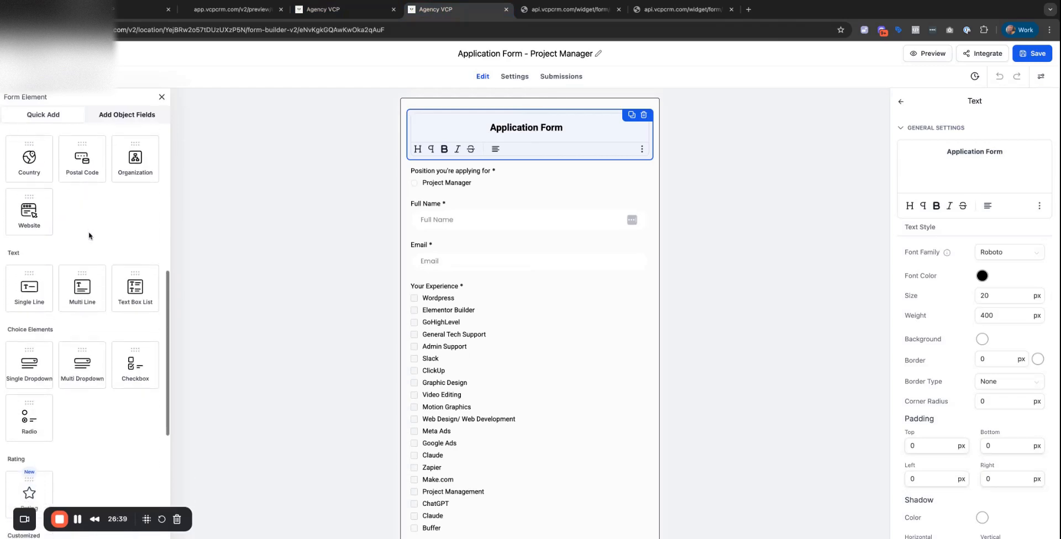
pyautogui.moveTo(33, 305); pyautogui.dragTo(434, 133)
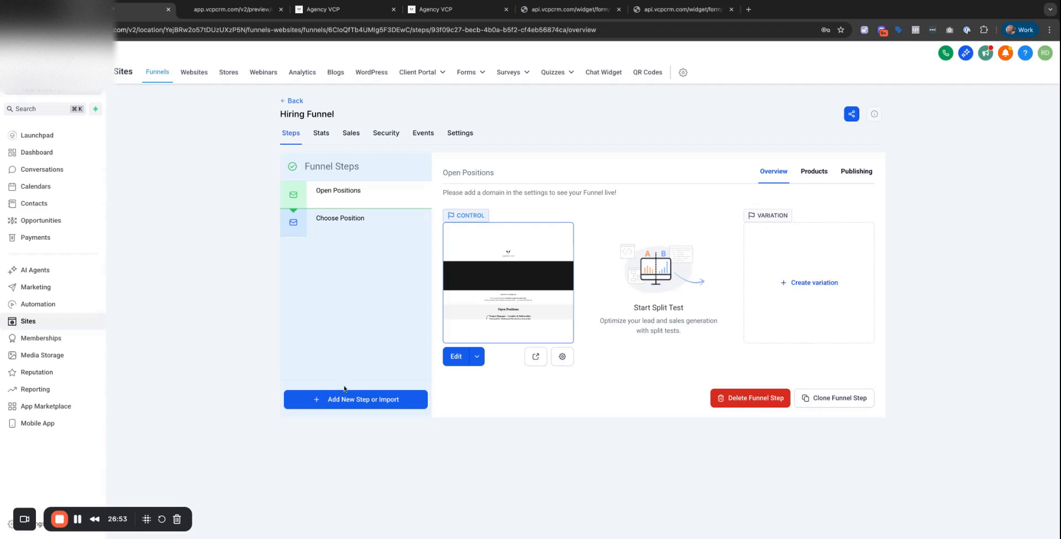
# Create a funnel step named 'Project Manager' with path 'projectmanager', starting its page from blank.
pyautogui.click(365, 399)
pyautogui.click(464, 243)
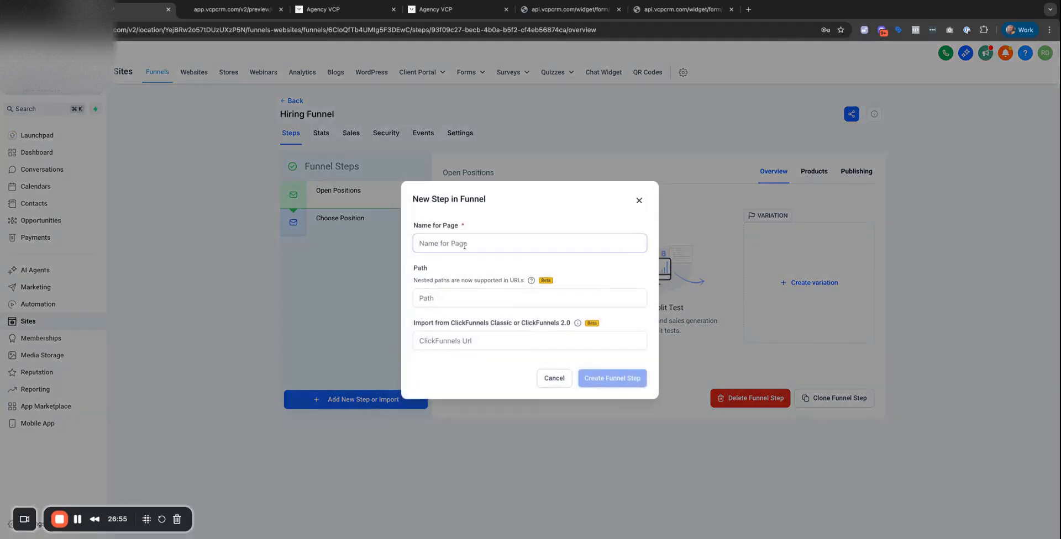
pyautogui.write('Project M')
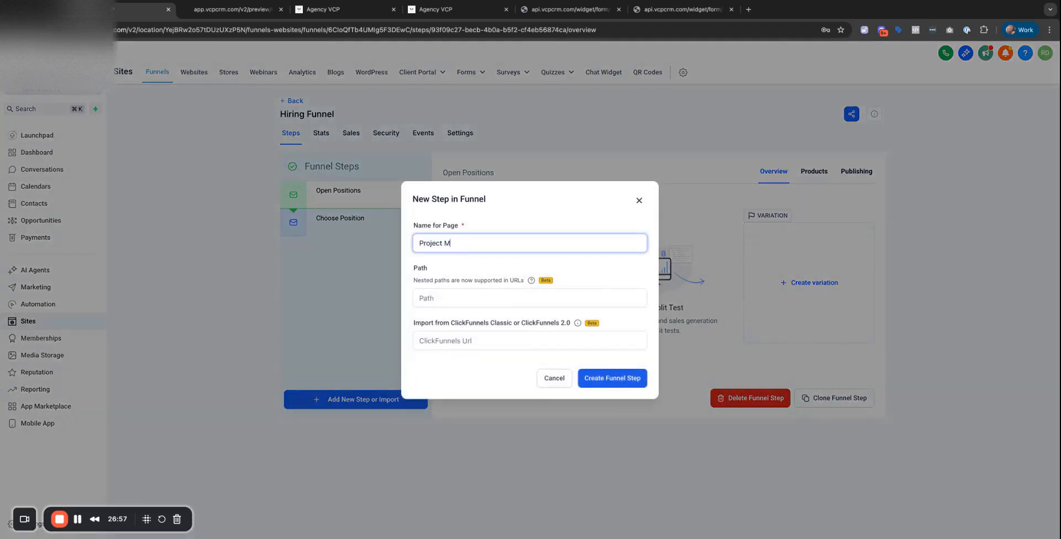
pyautogui.write('anager')
pyautogui.click(449, 299)
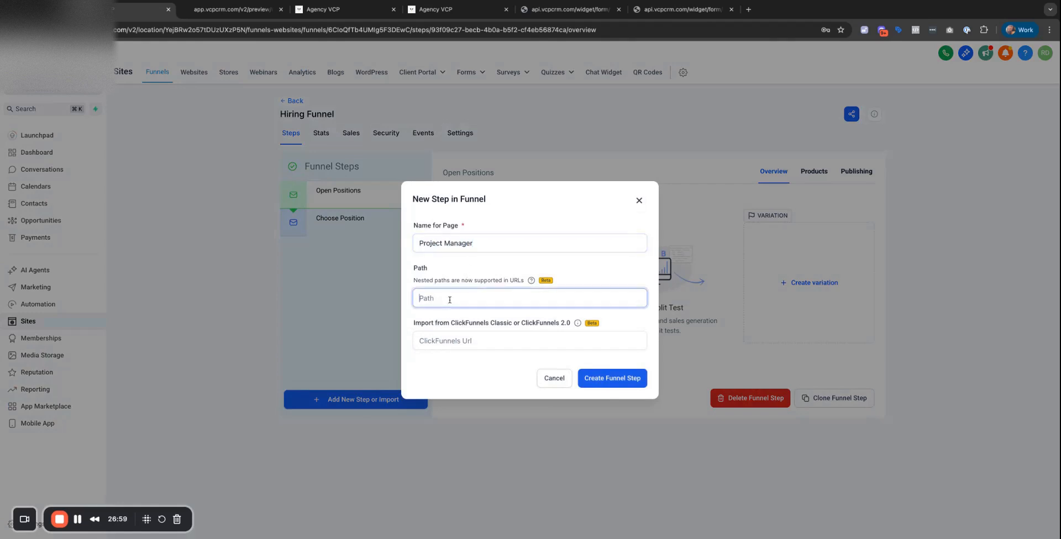
pyautogui.write('projectmanager')
pyautogui.click(617, 377)
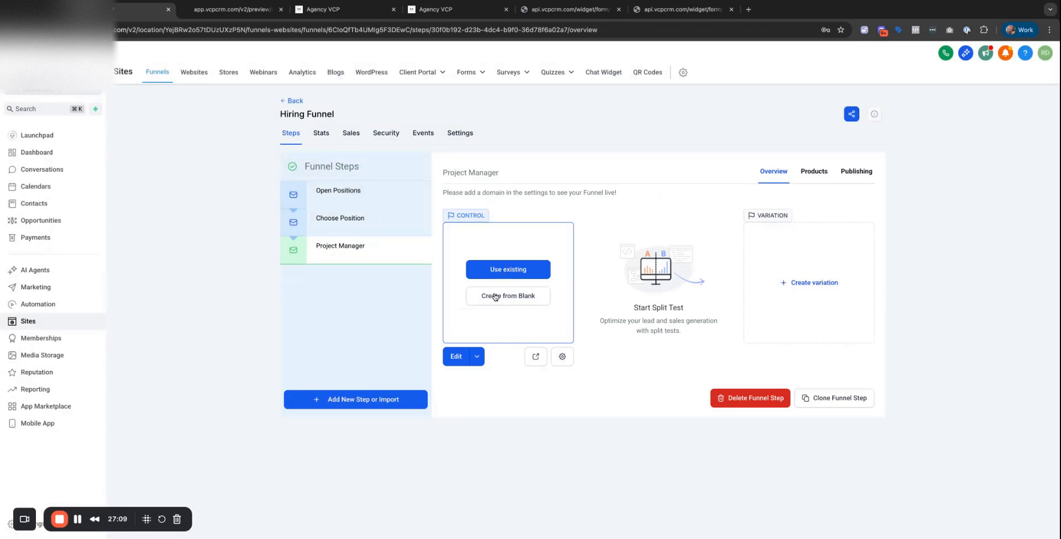
pyautogui.click(495, 298)
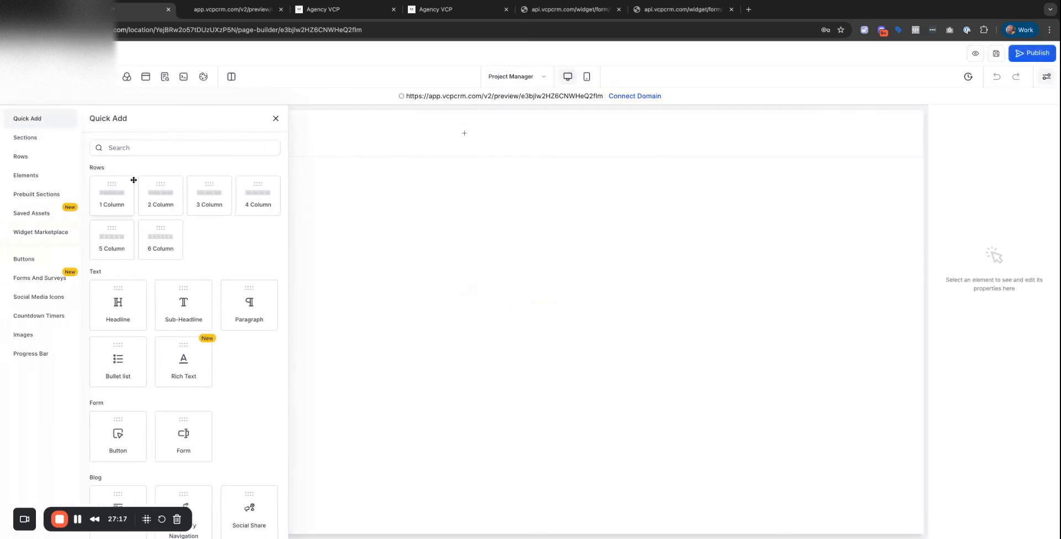
# Add a one-column row with a 'Project Manager' headline, then another one-column row beneath it.
pyautogui.moveTo(111, 194); pyautogui.dragTo(109, 193)
pyautogui.click(453, 152)
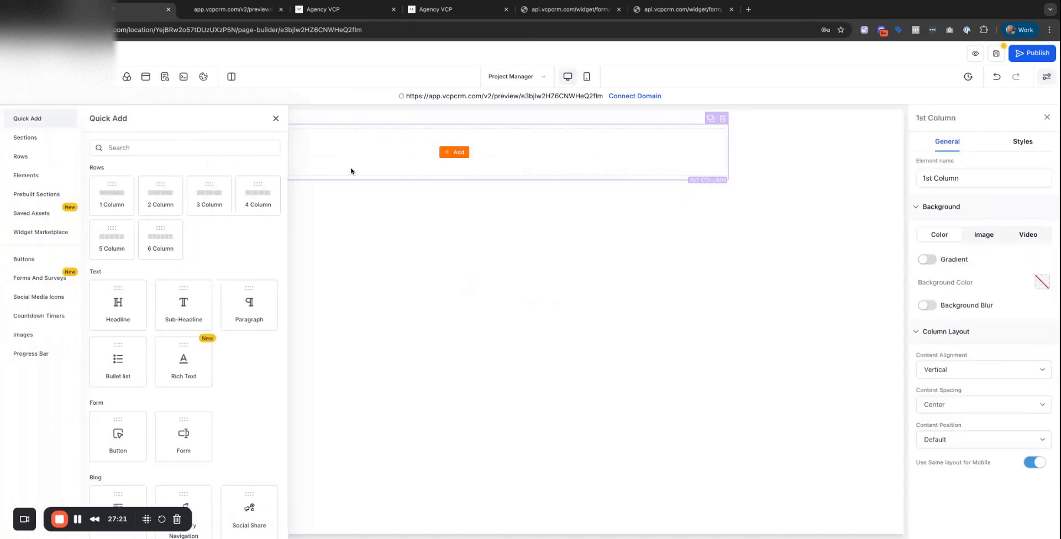
pyautogui.click(116, 306)
pyautogui.doubleClick(499, 140)
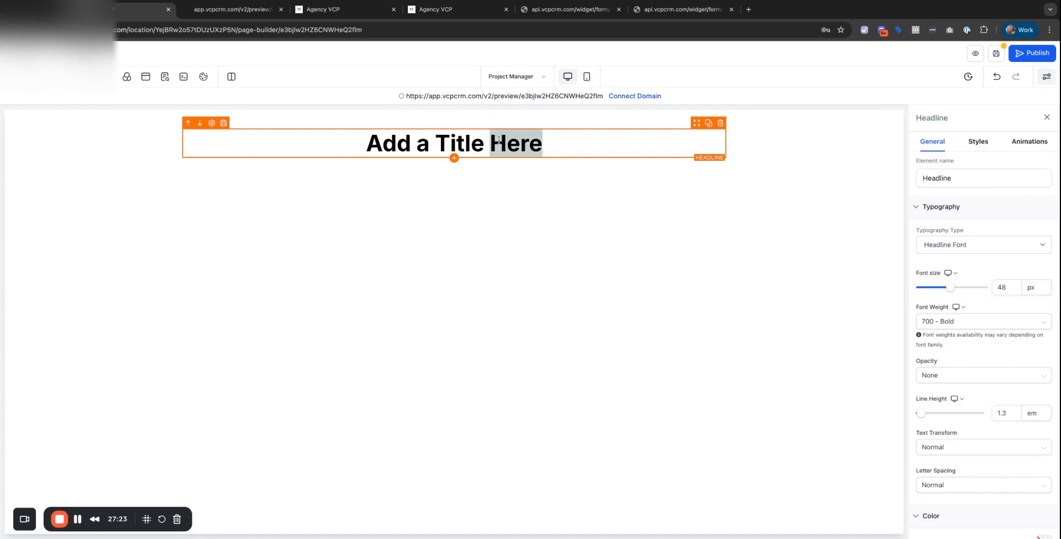
pyautogui.hotkey('ctrl', 'a')
pyautogui.write('Porje')
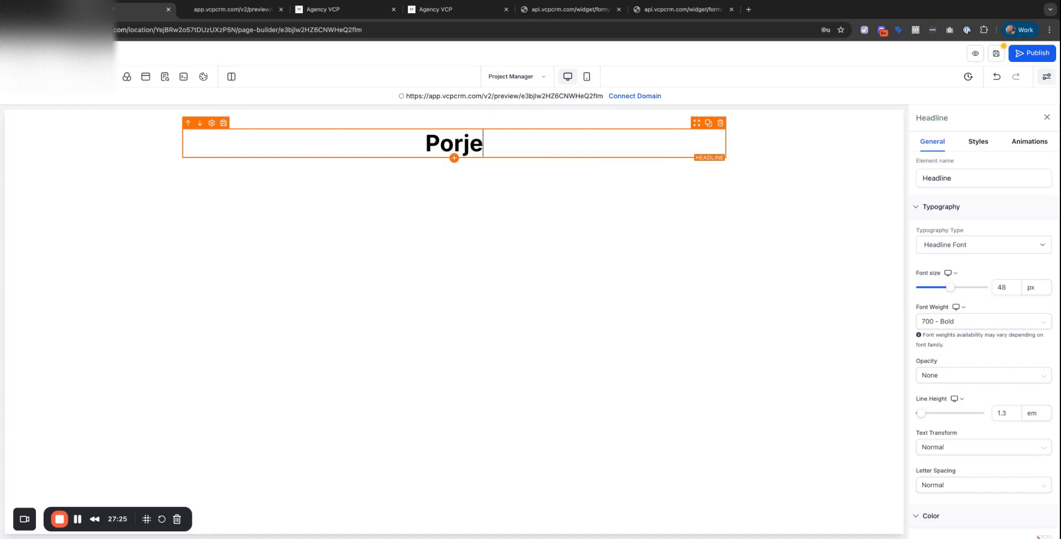
pyautogui.press('BackSpace')
pyautogui.press('BackSpace')
pyautogui.press('BackSpace')
pyautogui.press('BackSpace')
pyautogui.write('roject Manager')
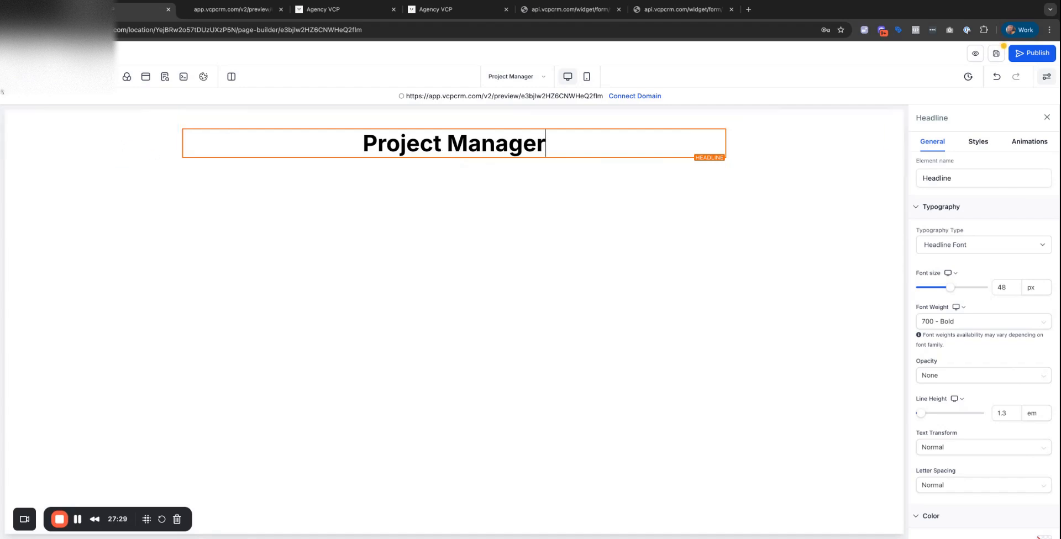
pyautogui.click(16, 77)
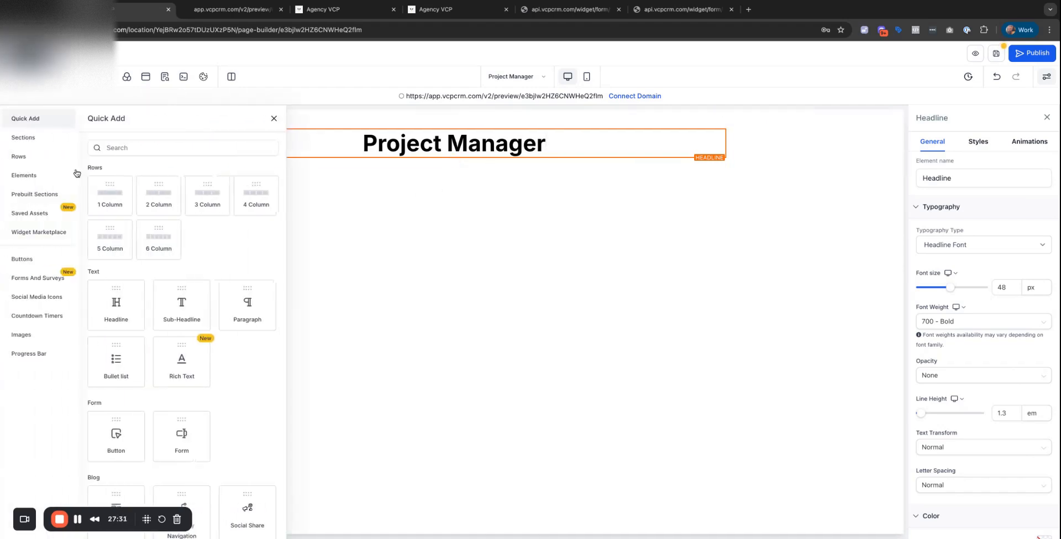
pyautogui.moveTo(130, 208); pyautogui.dragTo(191, 313)
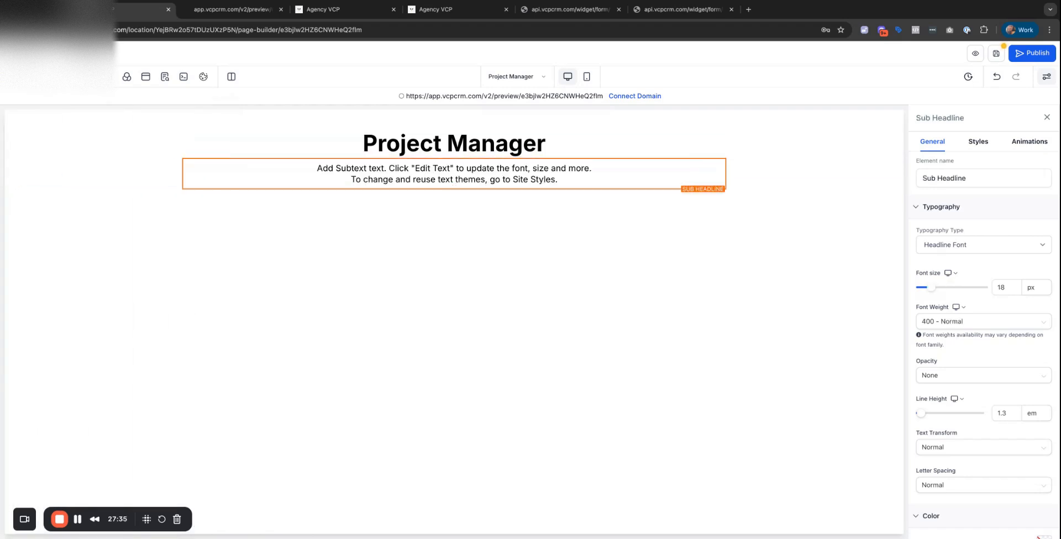
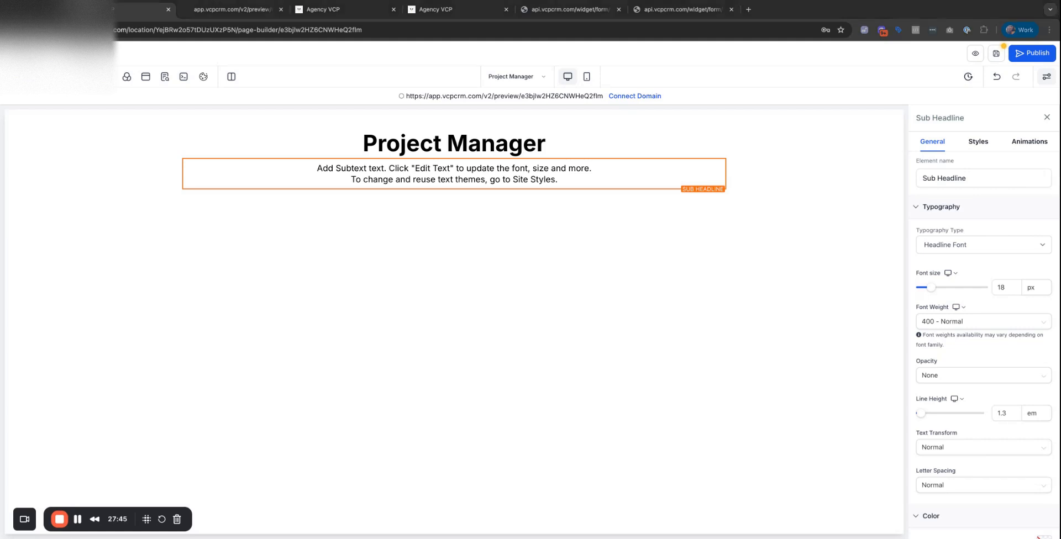
# Make the sub-headline read '📍 Remote | Full-Time | Long-Term' and add a second sub-headline below it.
pyautogui.hotkey('ctrl', 'a')
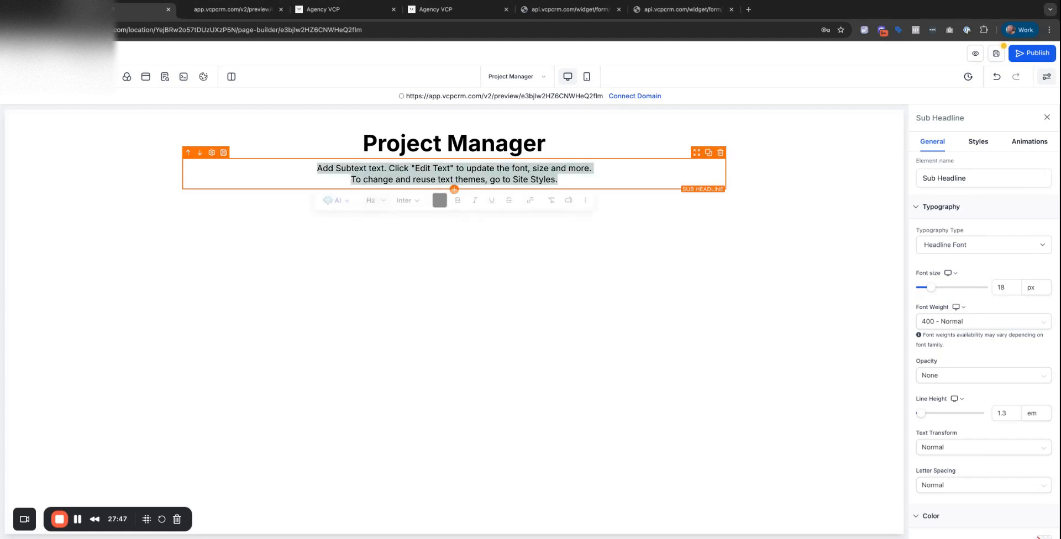
pyautogui.write('📍 Remote | Full-Time | Long-Term')
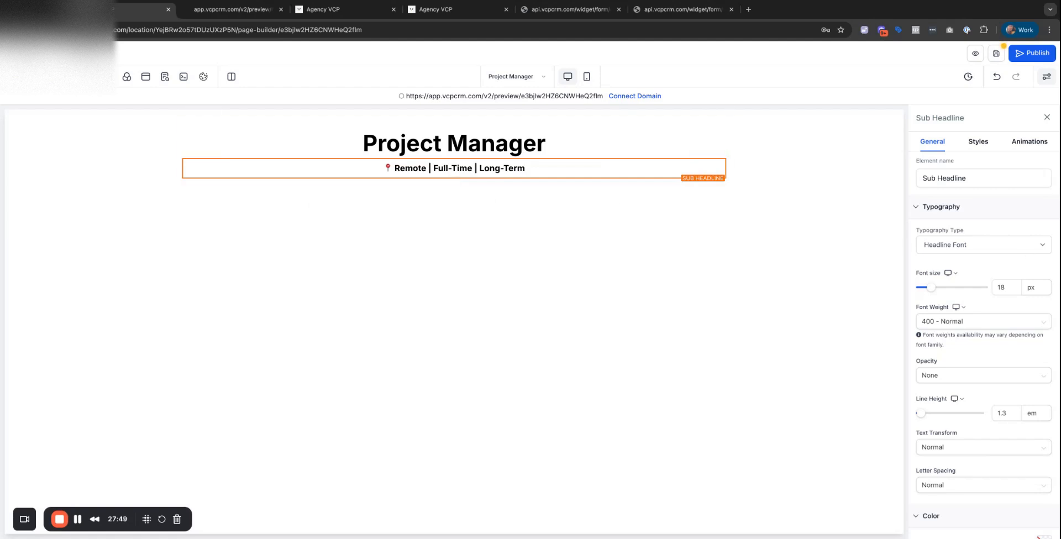
pyautogui.click(453, 179)
pyautogui.click(175, 316)
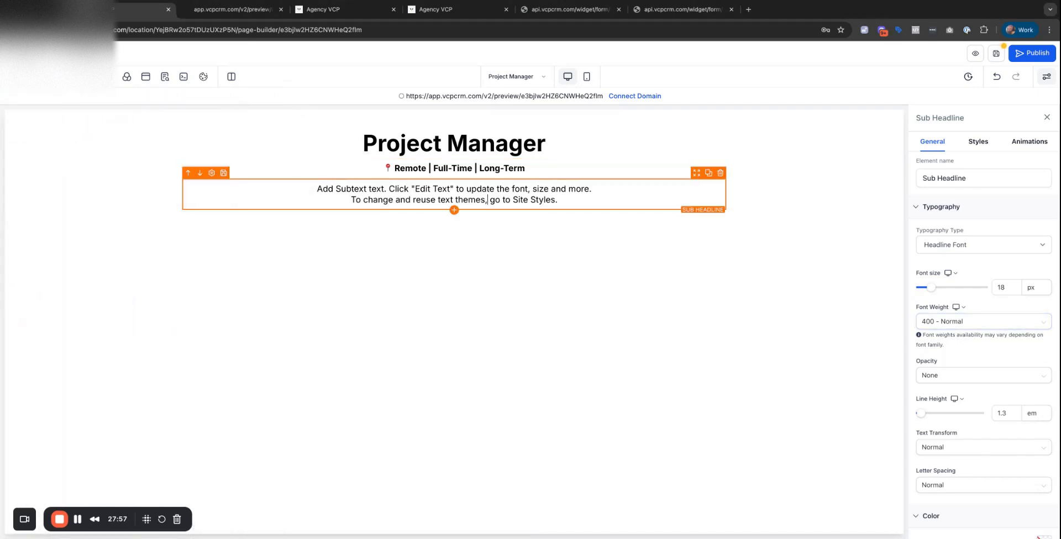
# Fill the second sub-headline with the two intro paragraphs about the role, in plain weight.
pyautogui.write('We’re hiring a Project Manager who can run creative operations, track deliverables, and maintain strict QA before anything goes live. You’ll work directly with our Fulfillment Director and coordinate with our designers, editors, and operations team to make sure nothing slips through the cracks.  You must be highly organized, confident, detail-obsessed, and able to think and decide independently. We don’t want a "task-taker" — we want someone who sees problems before they happen and takes ownership in fixing them.')
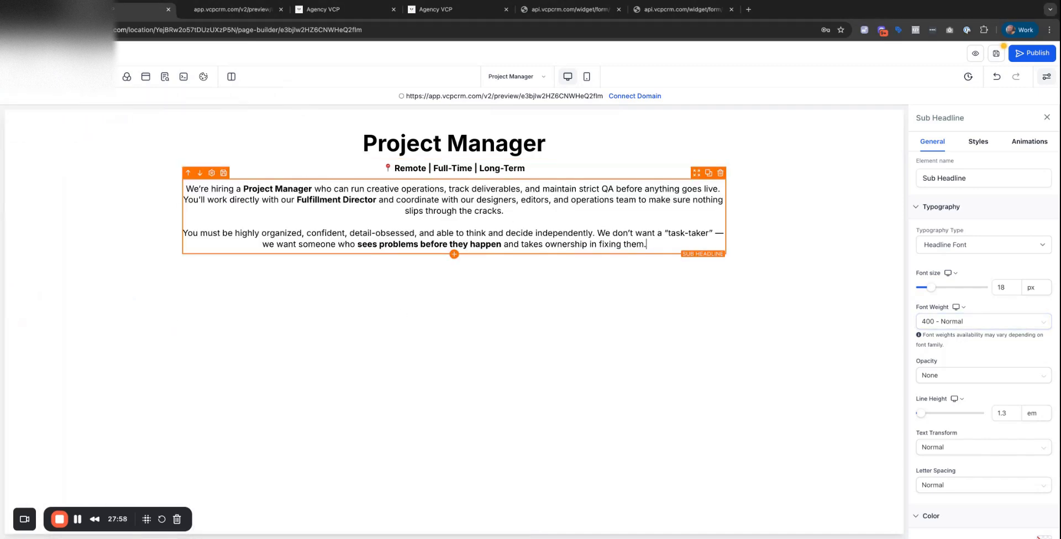
pyautogui.press('super+Tab')
pyautogui.click(447, 206)
pyautogui.hotkey('ctrl', 'a')
pyautogui.hotkey('ctrl', 'b')
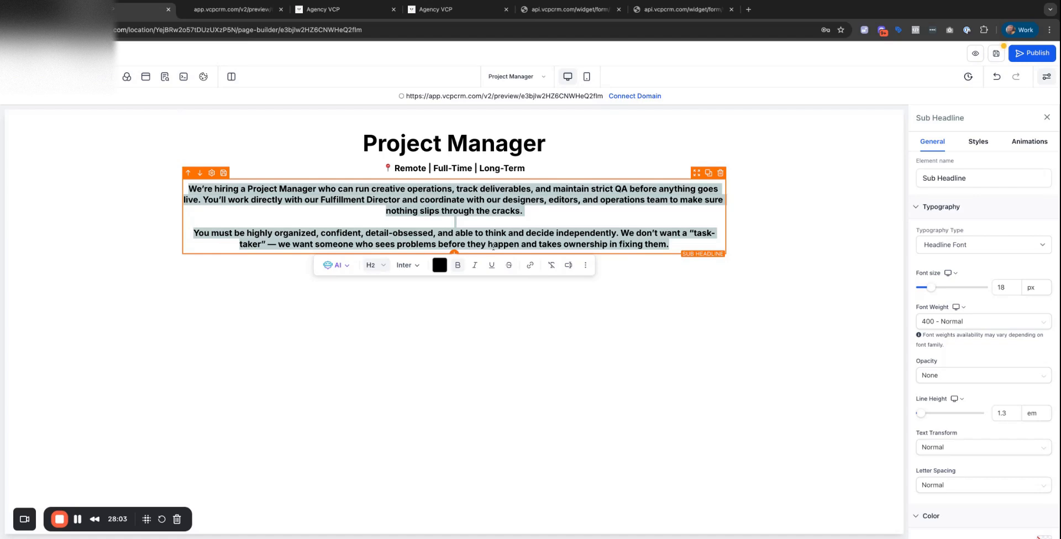
pyautogui.press('super+b')
pyautogui.click(492, 347)
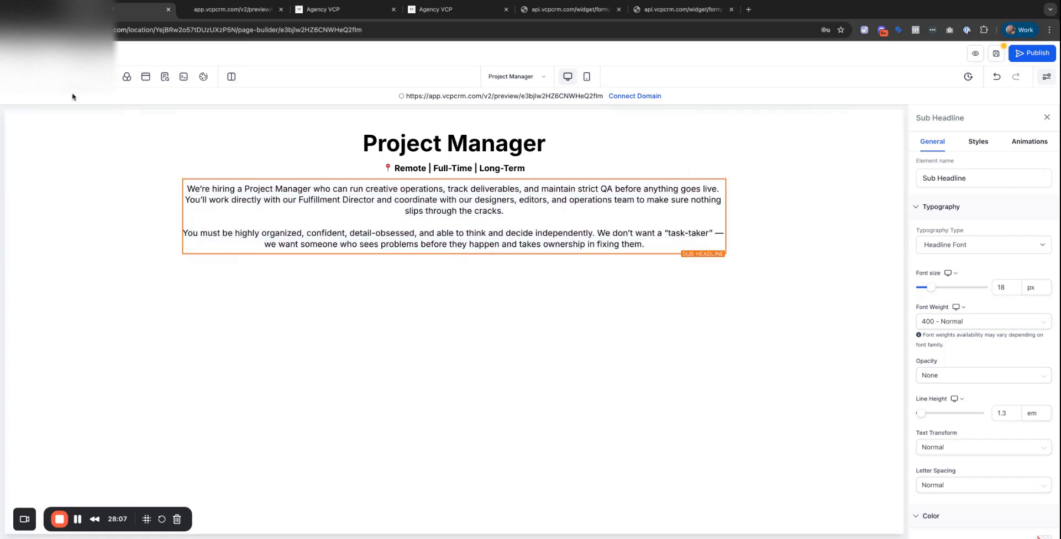
pyautogui.click(12, 78)
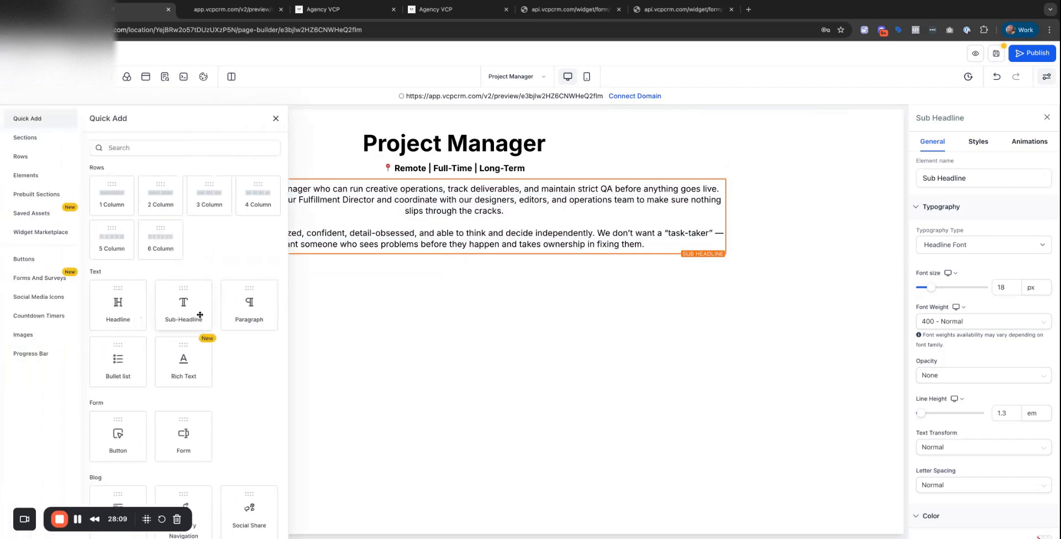
# Add a sub-headline under the intro with the bulleted Responsibilities list and a bold 'Responsibilities' heading.
pyautogui.moveTo(199, 314); pyautogui.dragTo(199, 315)
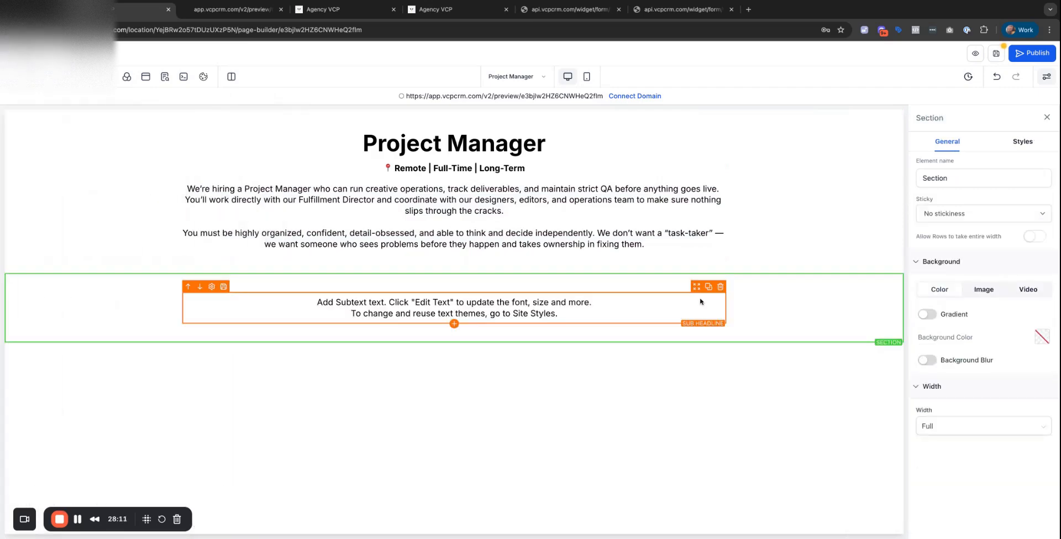
pyautogui.moveTo(696, 286); pyautogui.dragTo(667, 256)
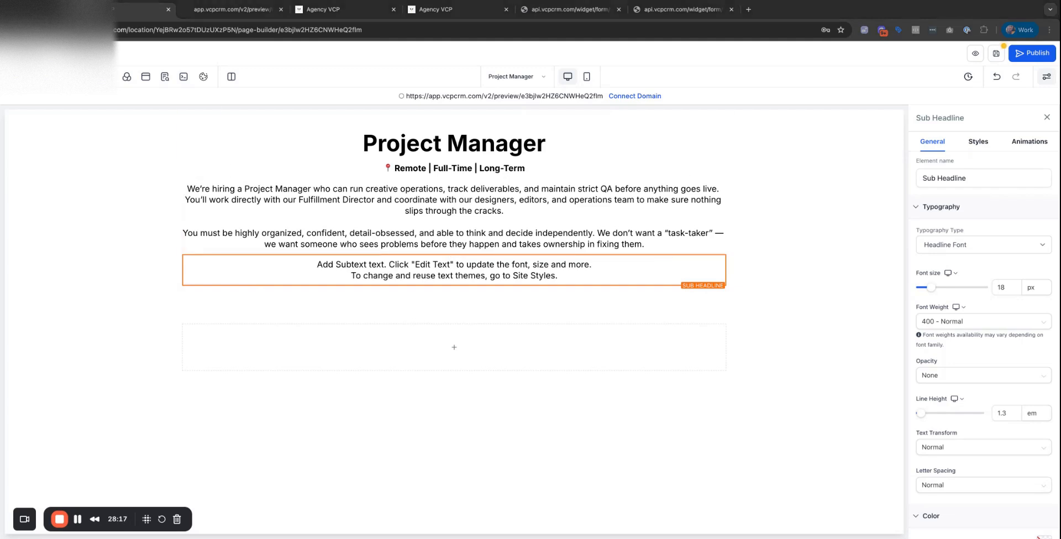
pyautogui.write('Responsibilities Manage daily task flow in ClickUp Coordinate deadlines with creative team (editors, designers) Proofread and perform strict QA on deliverables before publishing Manage and update content in Buffer Track automations and campaign assets in GHL (GoHighLevel) Communicate clearly inside Slack or Discord Identify blockers and move things forward proactively')
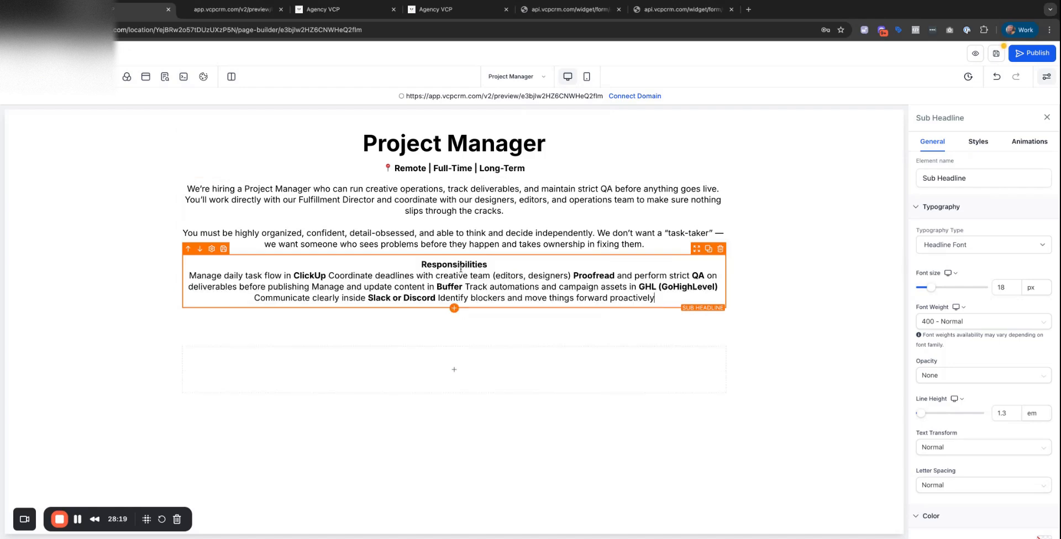
pyautogui.hotkey('ctrl', 'a')
pyautogui.hotkey('ctrl', 'c')
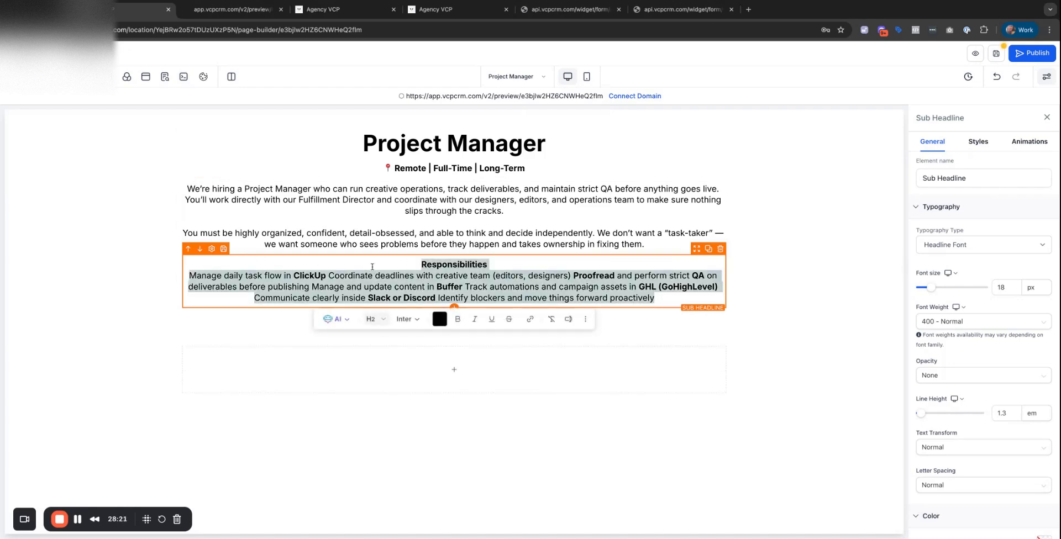
pyautogui.hotkey('ctrl', 'a')
pyautogui.hotkey('ctrl', 'v')
pyautogui.doubleClick(499, 265)
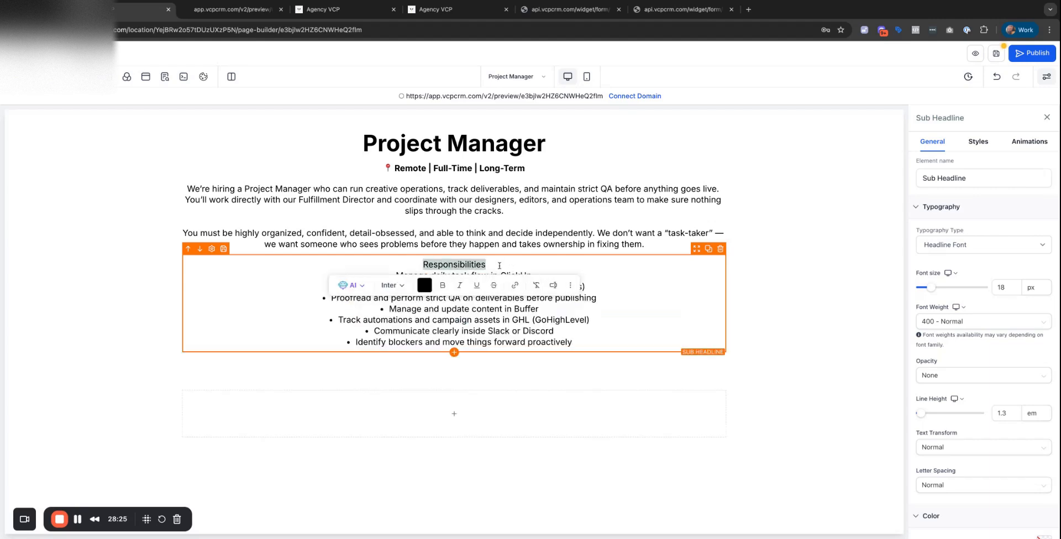
pyautogui.hotkey('ctrl', 'b')
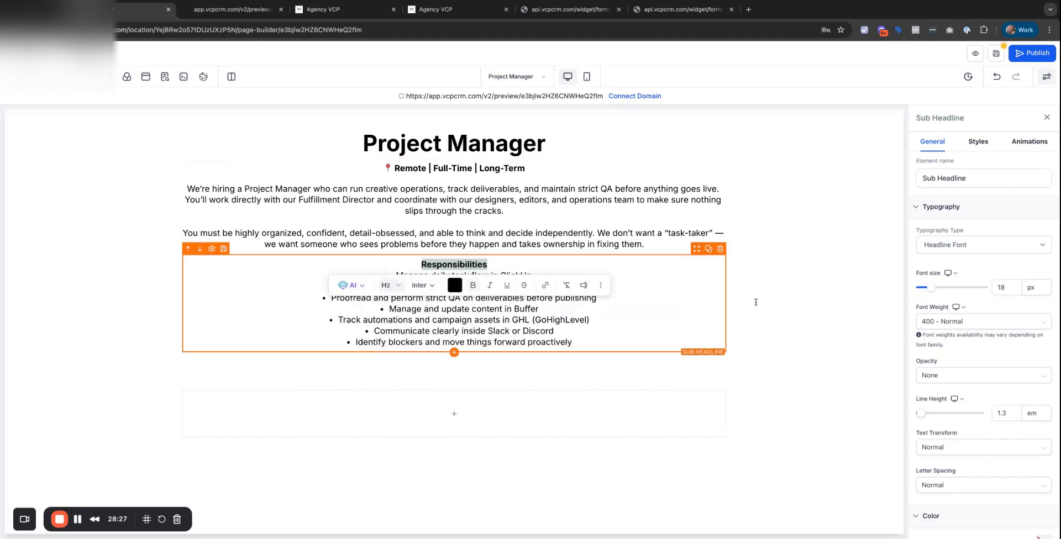
# Add a bulleted Requirements list below it with a bold 'Requirements' heading.
pyautogui.click(13, 78)
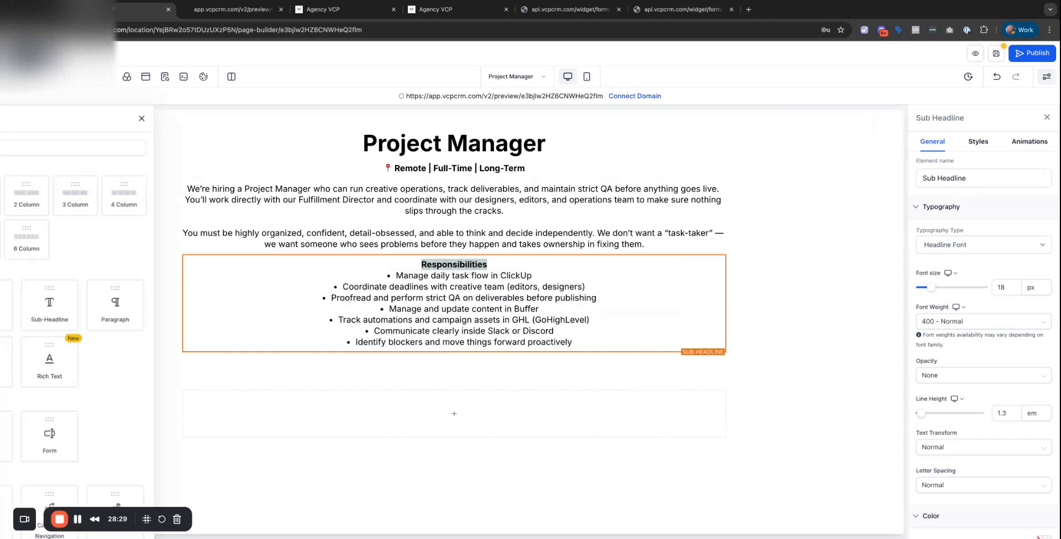
pyautogui.moveTo(175, 311); pyautogui.dragTo(180, 319)
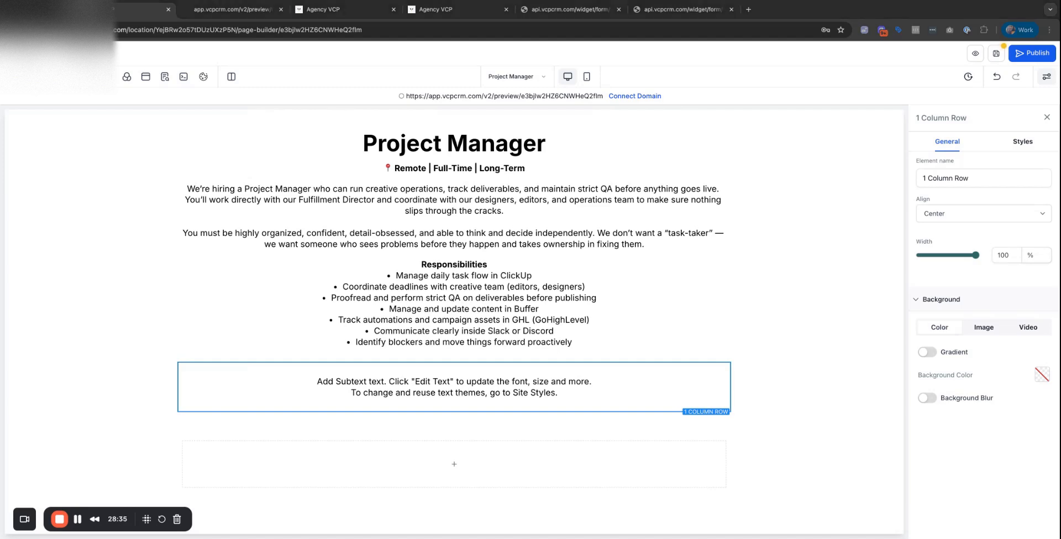
pyautogui.click(454, 388)
pyautogui.press('super+a')
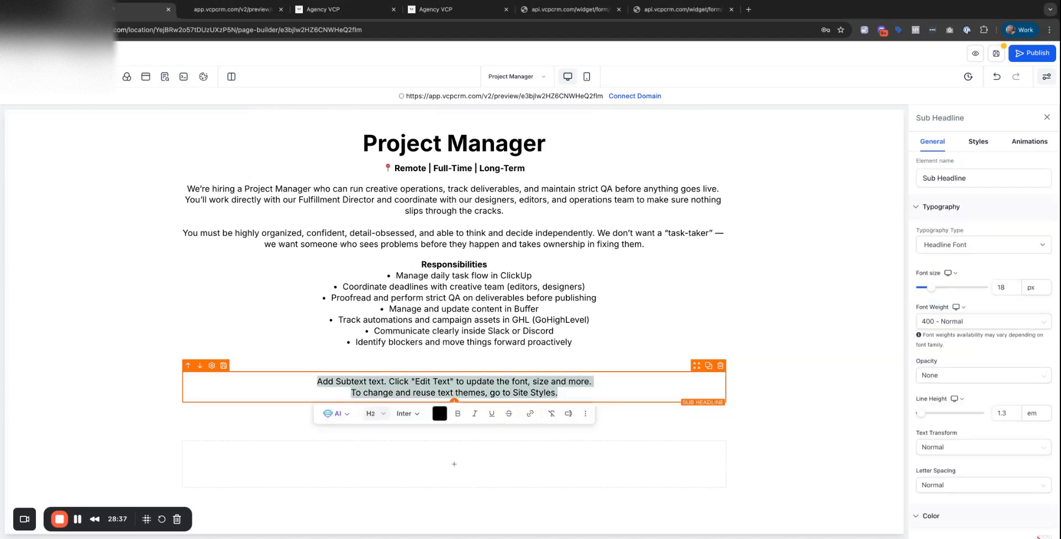
pyautogui.write('Requirements 2+ years of project management or operations experience Fluent English (written and spoken) Strong proofreading and QA skills — no shortcuts Familiarity with ClickUp, GHL, Buffer (or similar tools) Can make decisions and work independently Must have no other jobs — this is a full-time, focused role')
pyautogui.press('super+a')
pyautogui.write('Requirements • 2+ years of project management or operations experience • Fluent English (written and spoken) • Strong proofreading and QA skills — no shortcuts • Familiarity with ClickUp, GHL, Buffer (or similar tools) • Can make decisions and work independently • Must have no other jobs — this is a full-time, focused role')
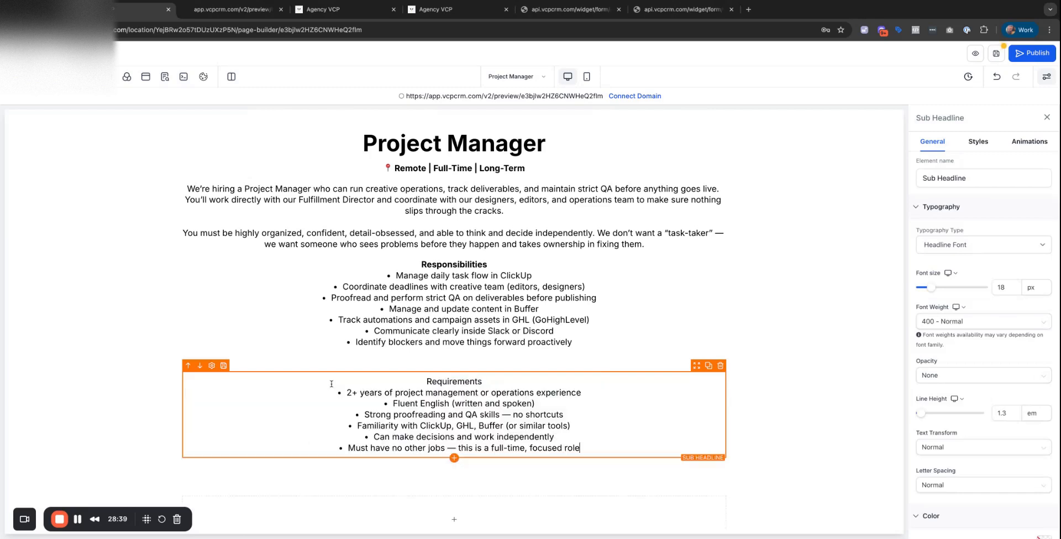
pyautogui.doubleClick(472, 380)
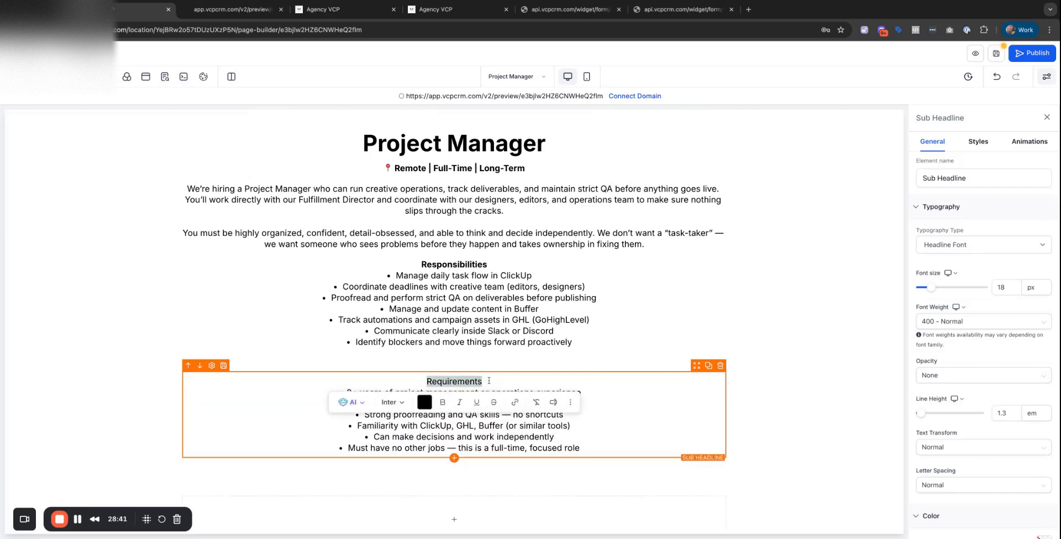
pyautogui.press('super+b')
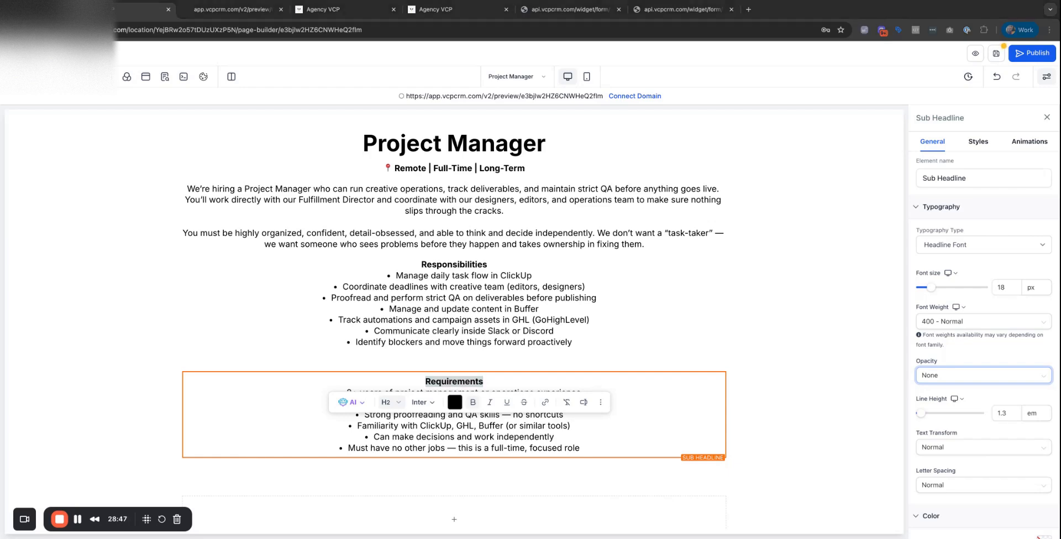
pyautogui.click(1036, 287)
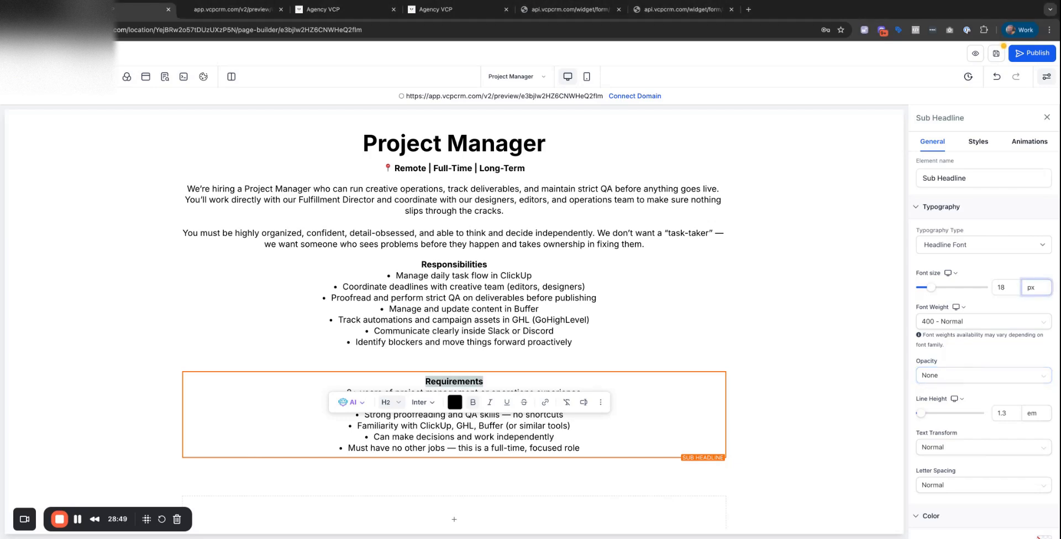
# Add a 'Do Not Apply If' block, putting the 'You submit' and 'You require' disqualifiers on separate lines.
pyautogui.click(24, 77)
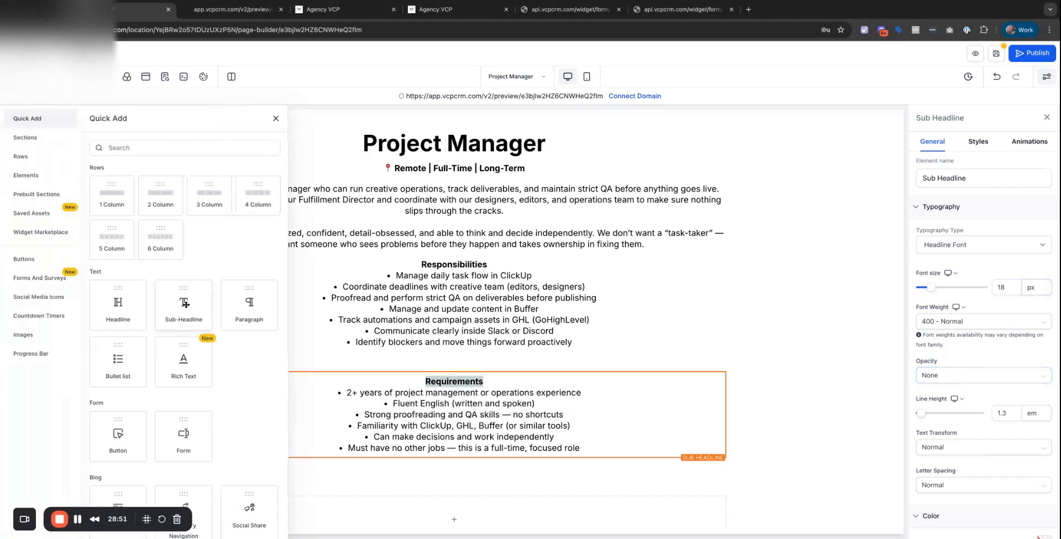
pyautogui.click(184, 303)
pyautogui.tripleClick(408, 467)
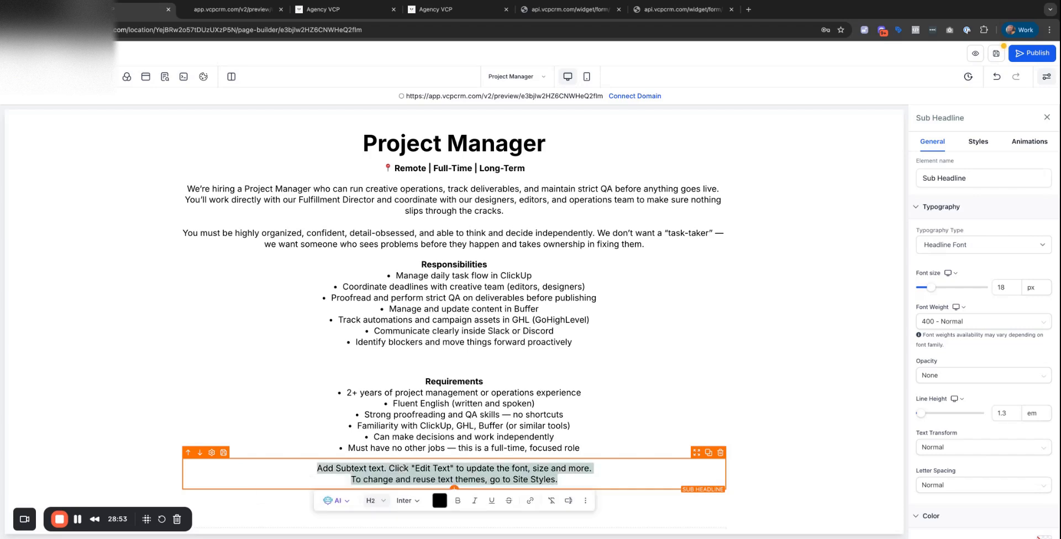
pyautogui.write('Do Not Apply If: You’re juggling another job or side gig You require constant supervision or step-by-step instructions You submit a generic intro video (see below for proper Loom instructions)')
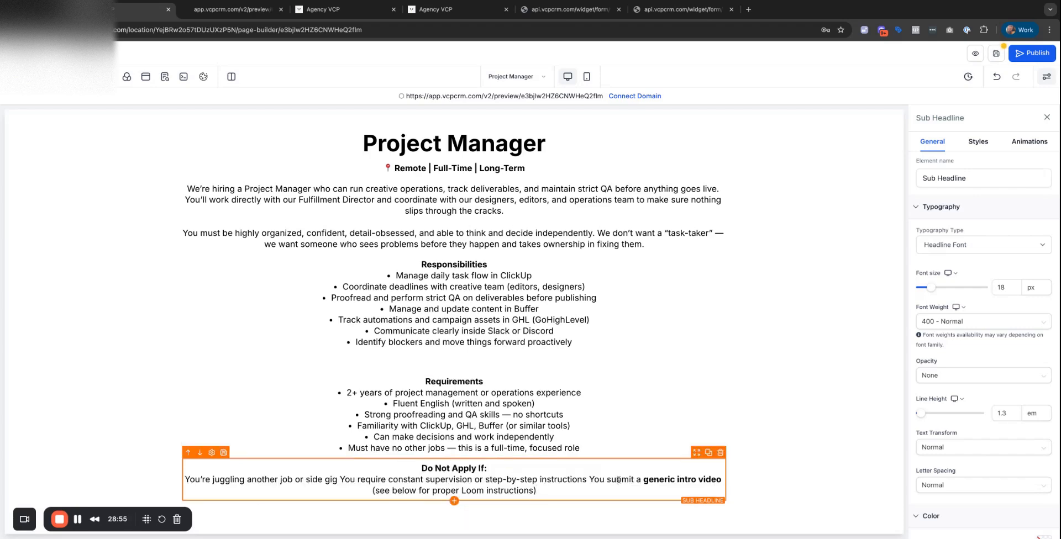
pyautogui.click(593, 479)
pyautogui.press('Return')
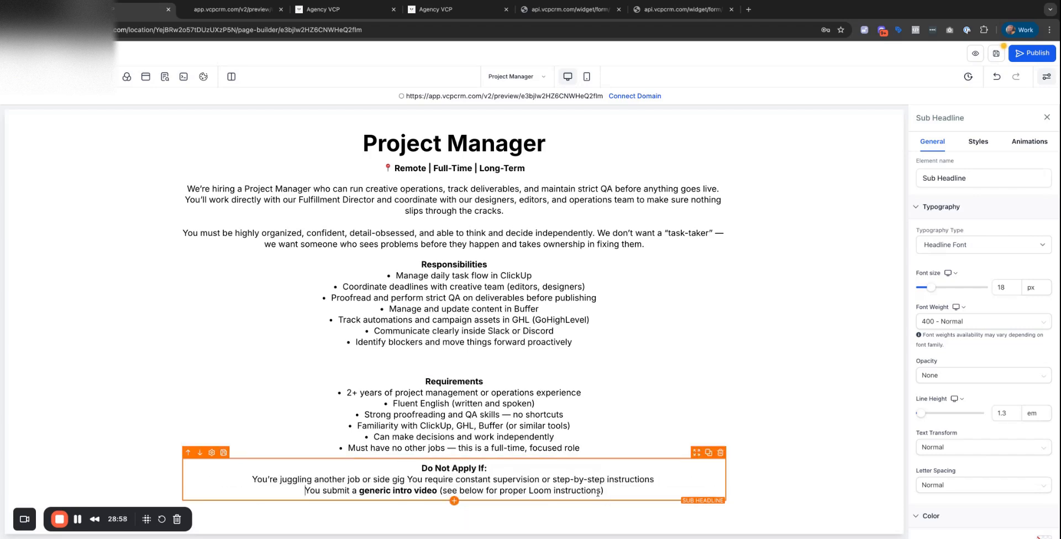
pyautogui.click(407, 478)
pyautogui.press('Return')
pyautogui.scroll(-1, 407, 479)
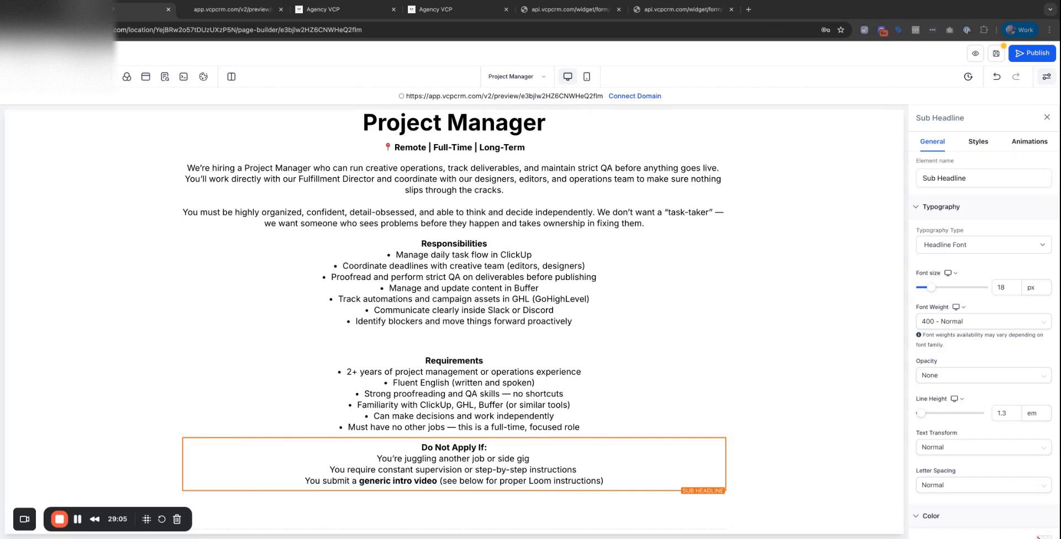
pyautogui.scroll(-1, 453, 321)
pyautogui.click(15, 76)
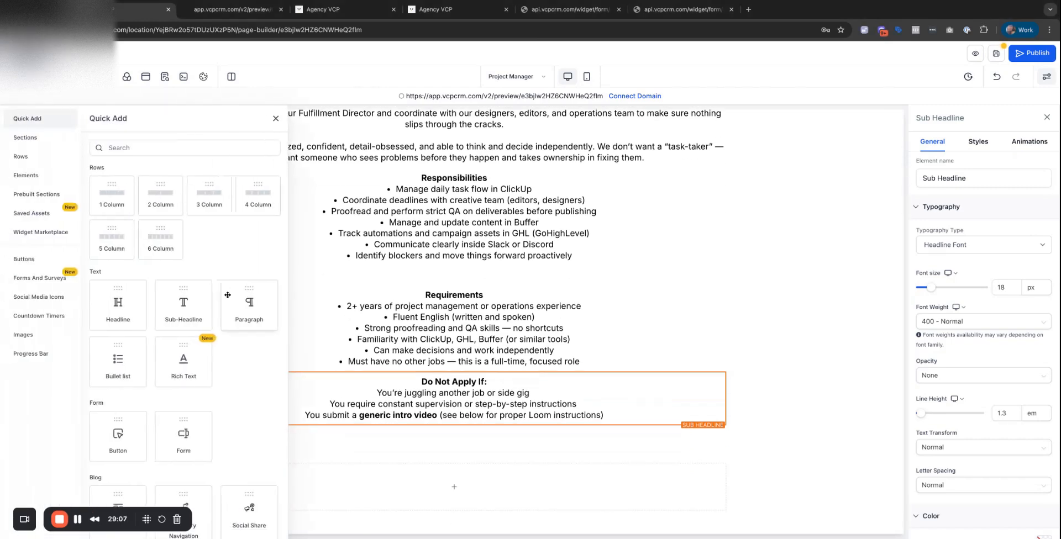
# Add a sub-headline with the Loom video instructions and bold its 'LOOM VIDEO INSTRUCTIONS' heading.
pyautogui.moveTo(177, 311); pyautogui.dragTo(417, 441)
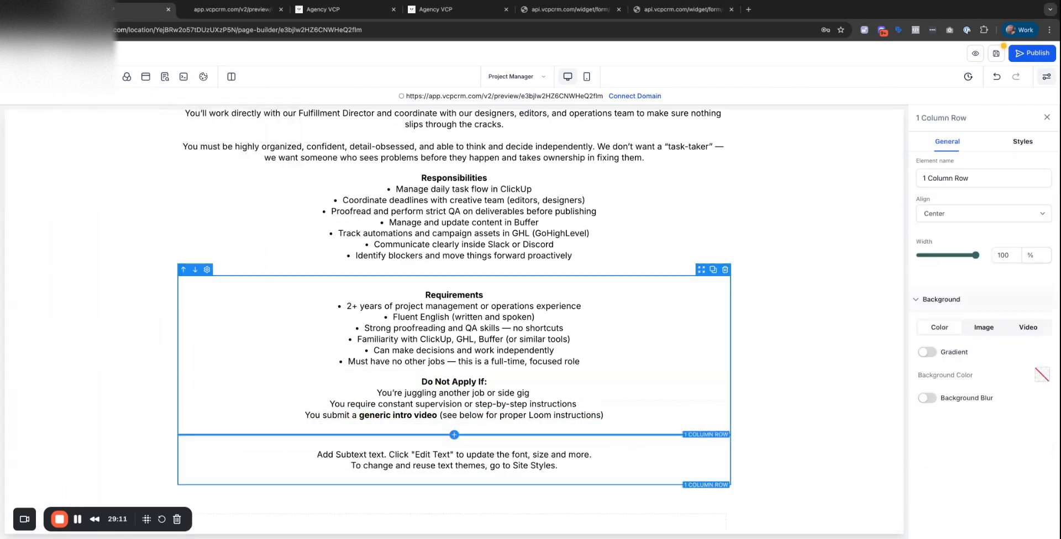
pyautogui.click(414, 449)
pyautogui.press('super+a')
pyautogui.write('LOOM VIDEO INSTRUCTIONS  Record a Loom video (max 4 minutes) answering the questions below. Do NOT send a general "Hi I’m [Name]" video. We will only review custom answers.  Answer these questions in your Loom: Briefly introduce yourself and your experience as a project manager What tools have you used to manage tasks and teams? What’s your QA process when checking creative deliverables? How do you deal with missed deadlines or bottlenecks? Why do you want a full-time, long-term remote role?')
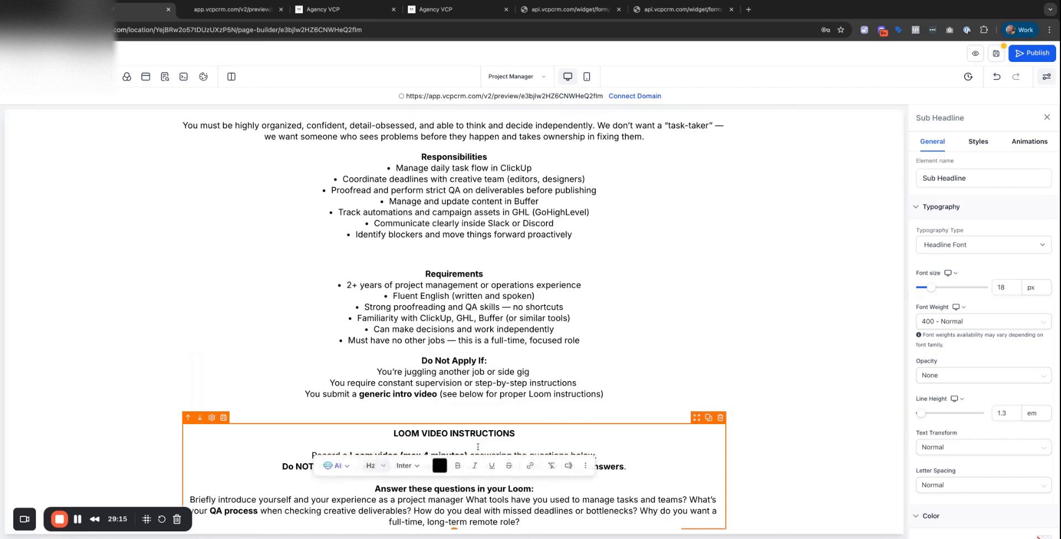
pyautogui.press('super+a')
pyautogui.write('LOOM VIDEO INSTRUCTIONS Record a Loom video (max 4 minutes) answering the questions below. Do NOT send a general "Hi I’m [Name]" video. We will only review custom answers. Answer these questions in your Loom: 1. Briefly introduce yourself and your experience as a project manager 2. What tools have you used to manage tasks and teams? 3. What’s your QA process when checking creative deliverables? 4. How do you deal with missed deadlines or bottlenecks? 5. Why do you want a full-time, long-term remote role?')
pyautogui.scroll(-1, 519, 428)
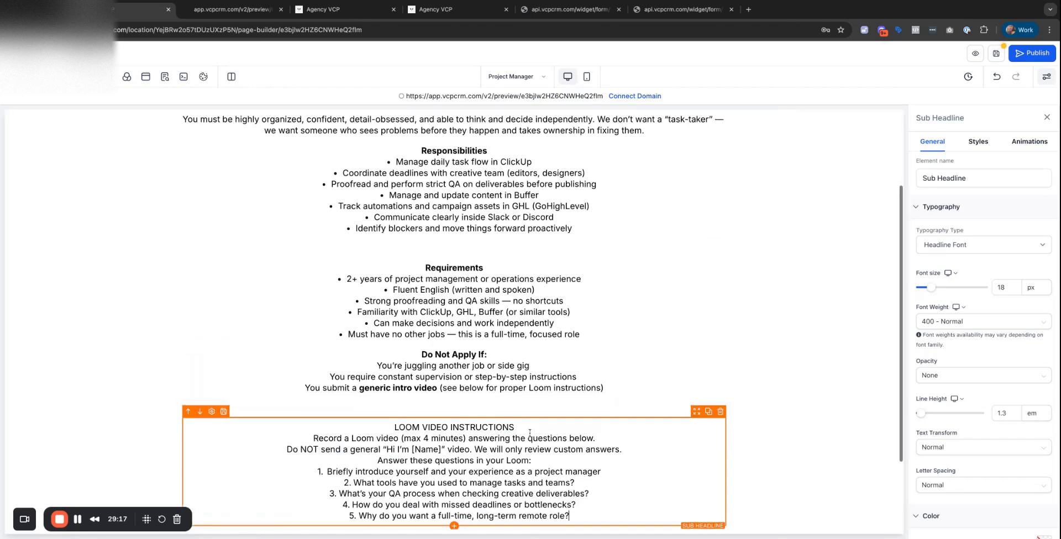
pyautogui.tripleClick(526, 426)
pyautogui.press('super+b')
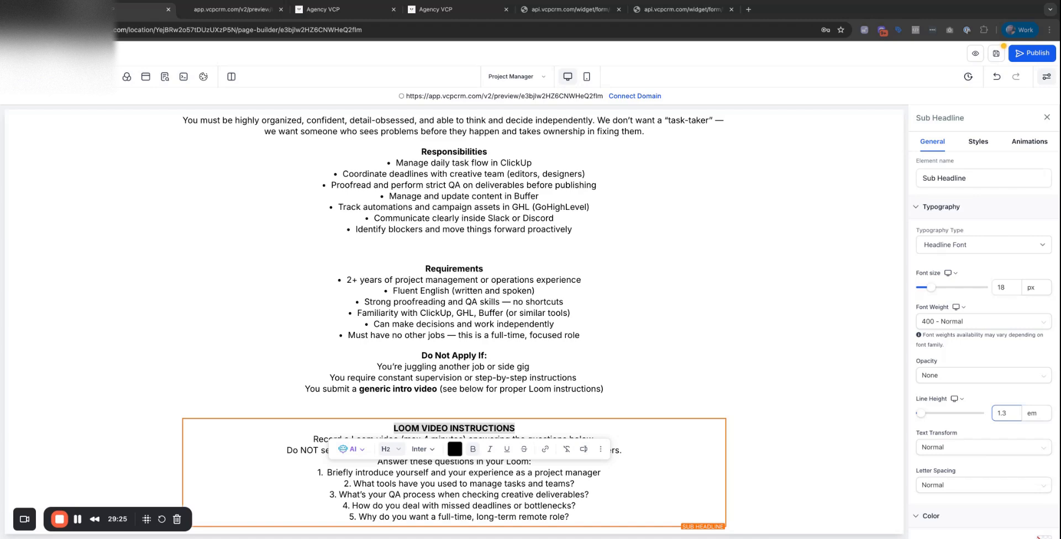
pyautogui.scroll(-3, 455, 332)
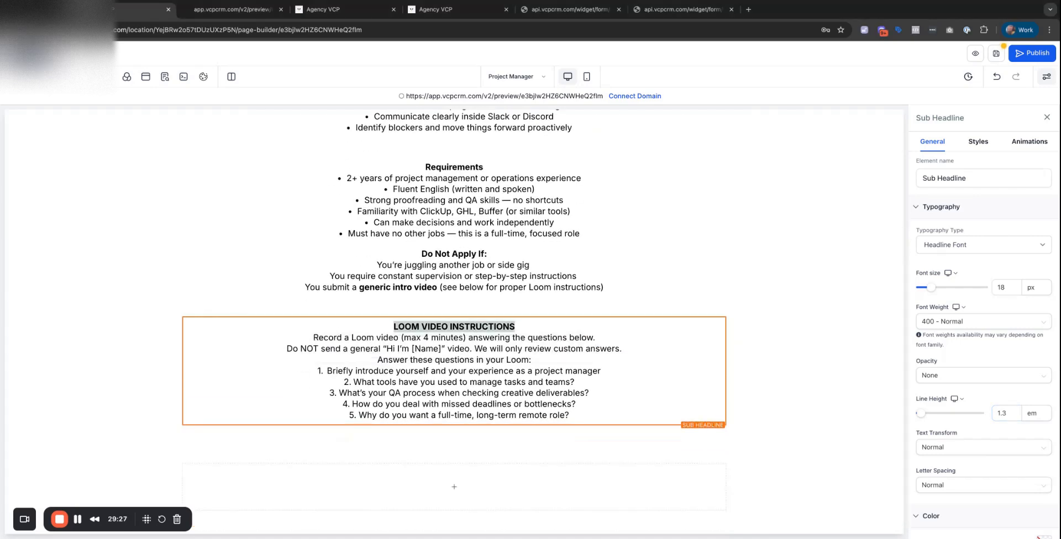
# Add a text block below the Loom instructions containing the How to Apply text.
pyautogui.click(16, 77)
pyautogui.moveTo(176, 303); pyautogui.dragTo(175, 304)
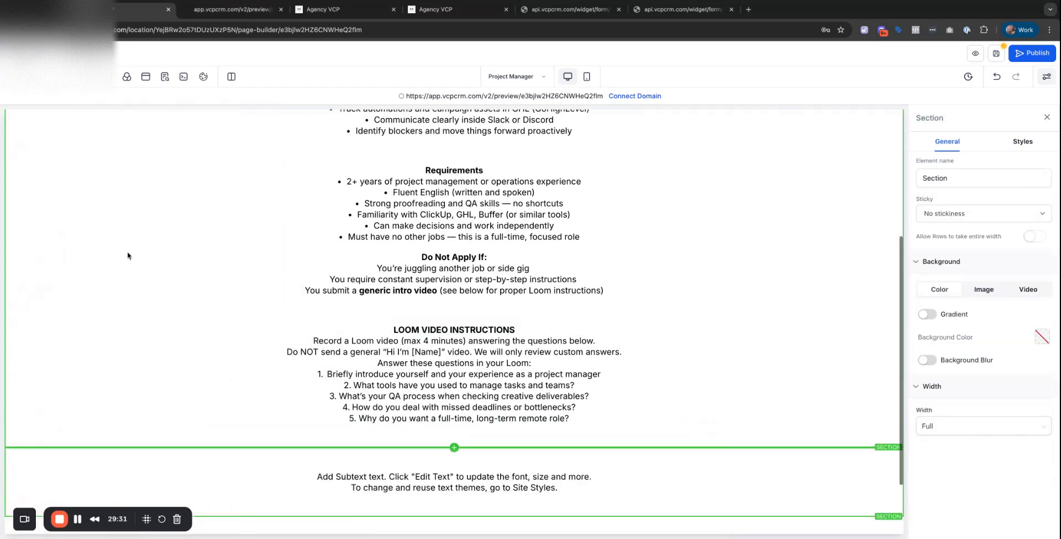
pyautogui.scroll(-2, 266, 331)
pyautogui.doubleClick(396, 406)
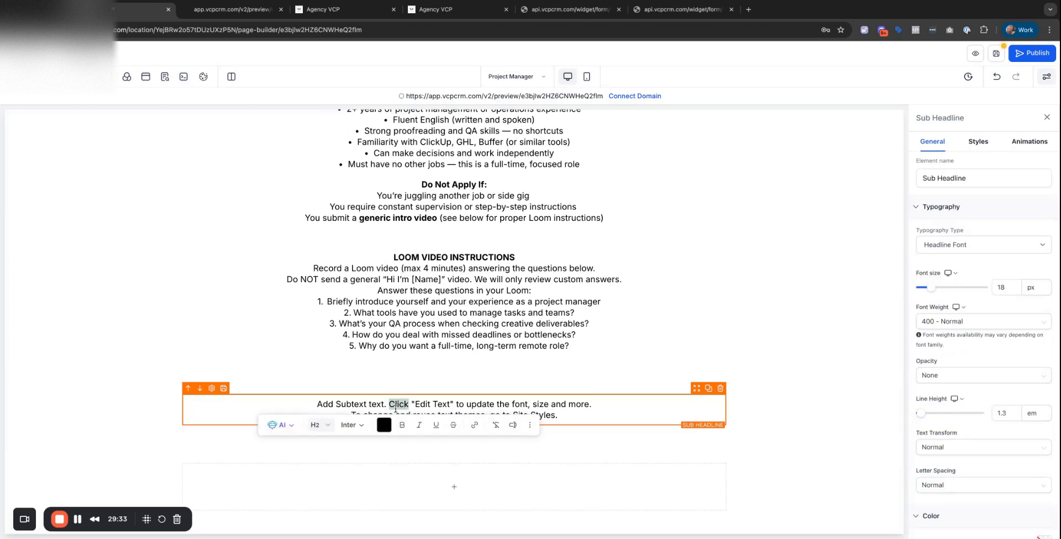
pyautogui.press('super+a')
pyautogui.write('How to Apply Fill out this form: [INSERT APPLICATION FORM LINK] Include your Loom video link Attach your resume Indicate your monthly salary expectation Confirm your availability and start date')
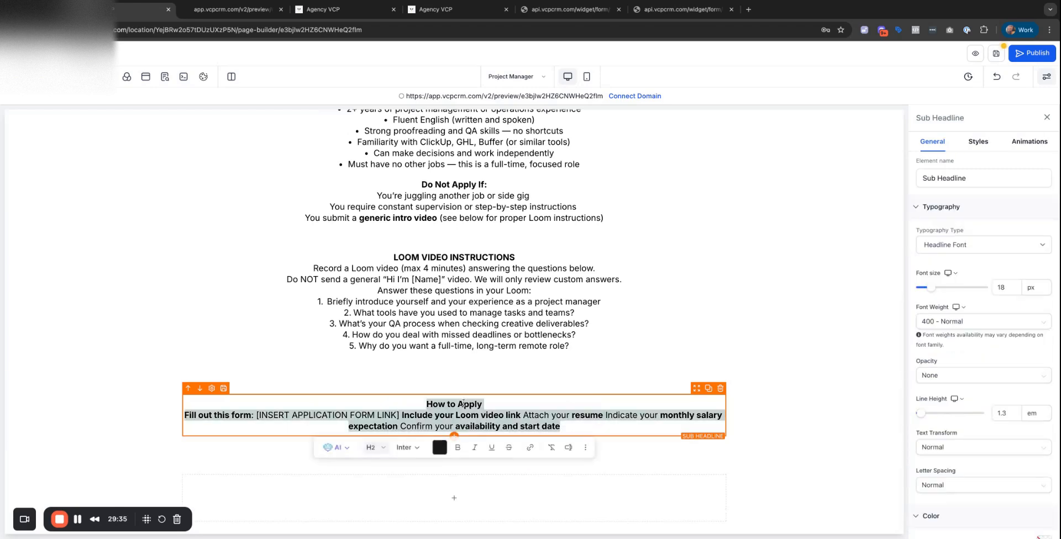
pyautogui.scroll(5, 444, 319)
pyautogui.click(481, 222)
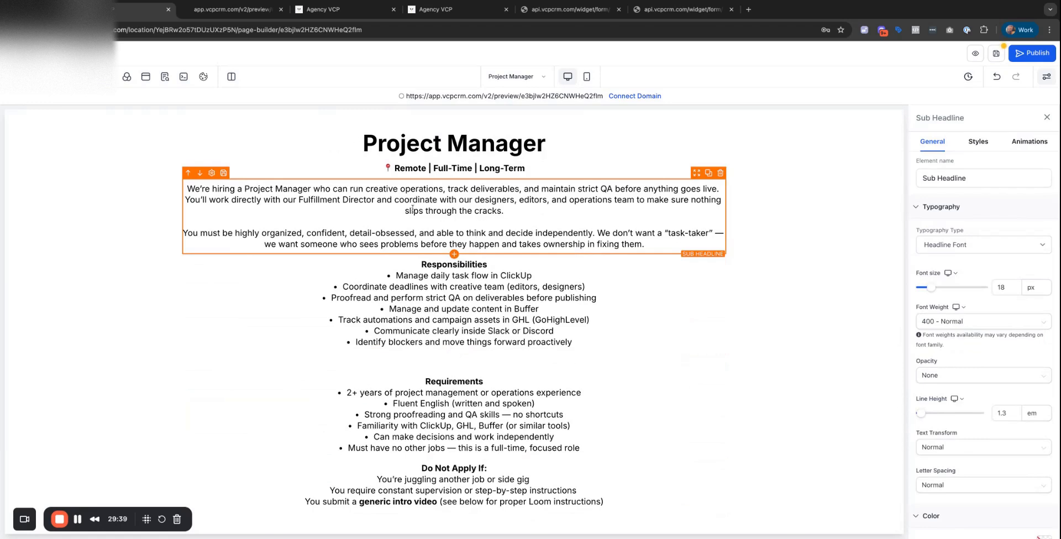
# Split the intro into separate spaced paragraphs and set its font size to 20.
pyautogui.click(583, 233)
pyautogui.press('Return')
pyautogui.press('Return')
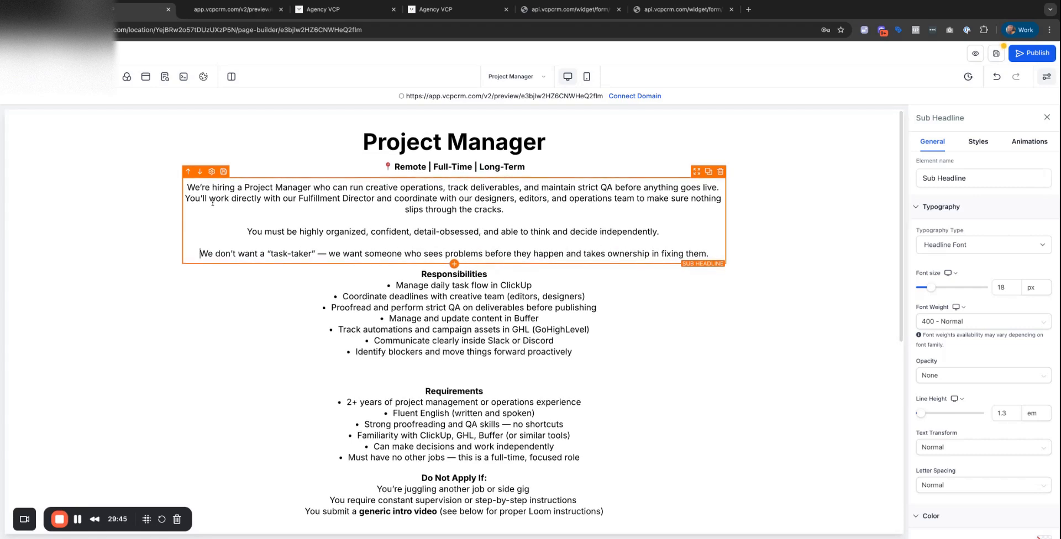
pyautogui.press('Return')
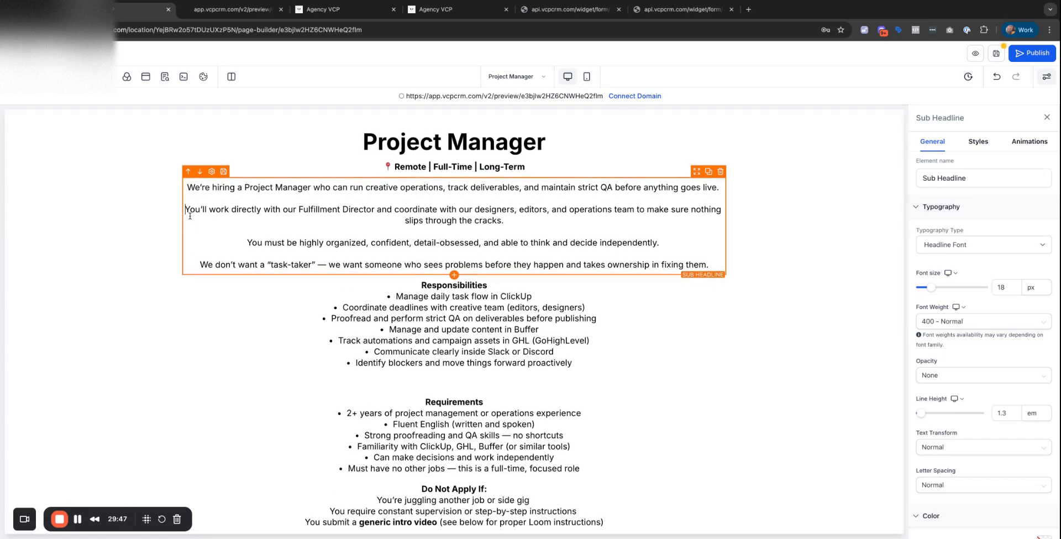
pyautogui.hotkey('ctrl', 'a')
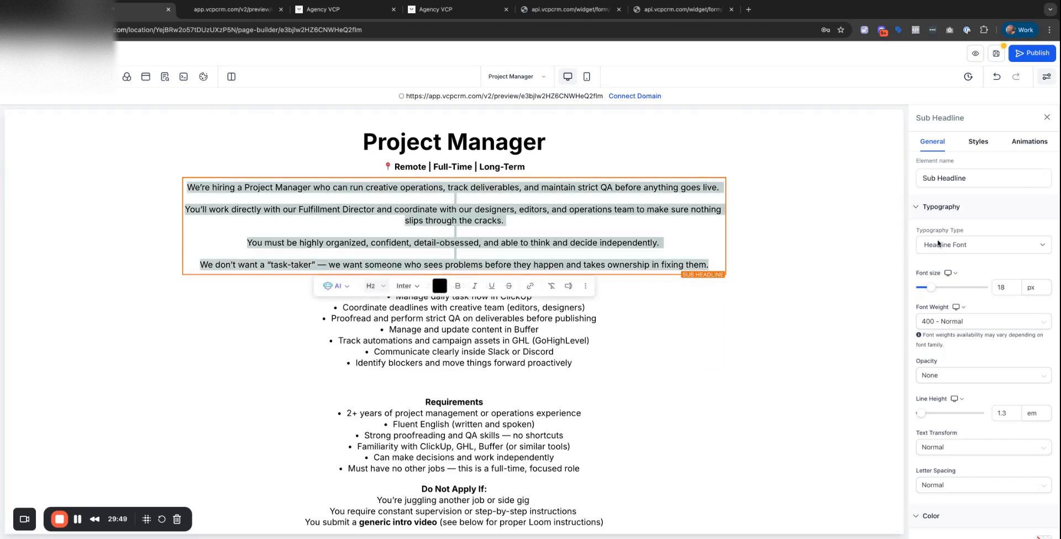
pyautogui.click(1003, 286)
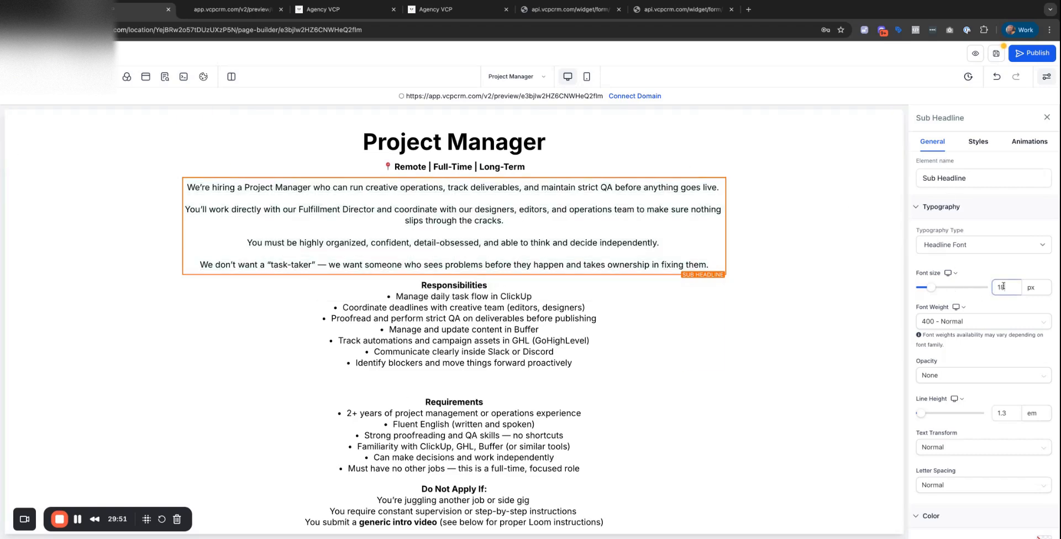
pyautogui.doubleClick(1002, 286)
pyautogui.write('20')
# Set the Responsibilities block's font size to 20.
pyautogui.click(827, 306)
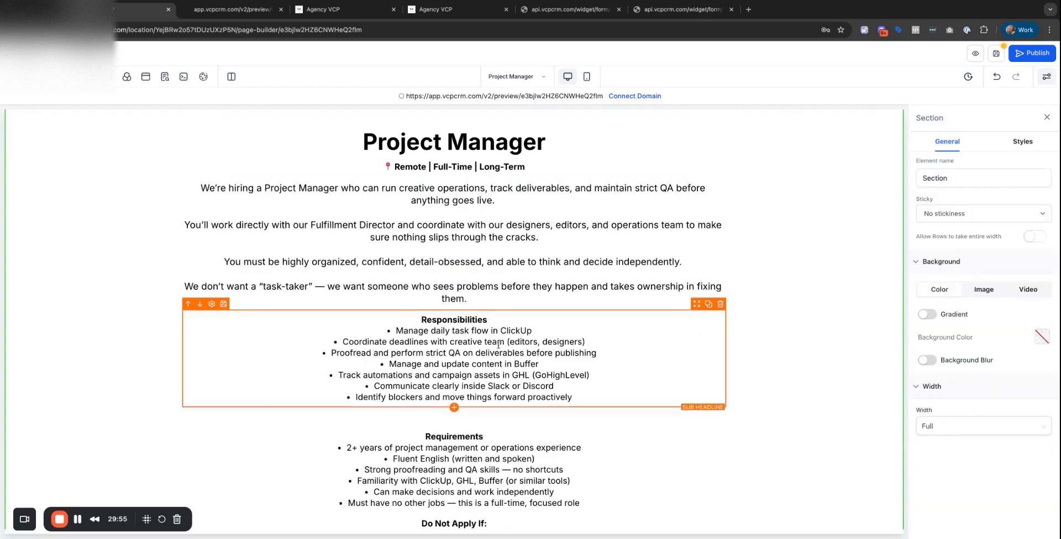
pyautogui.doubleClick(498, 346)
pyautogui.click(500, 335)
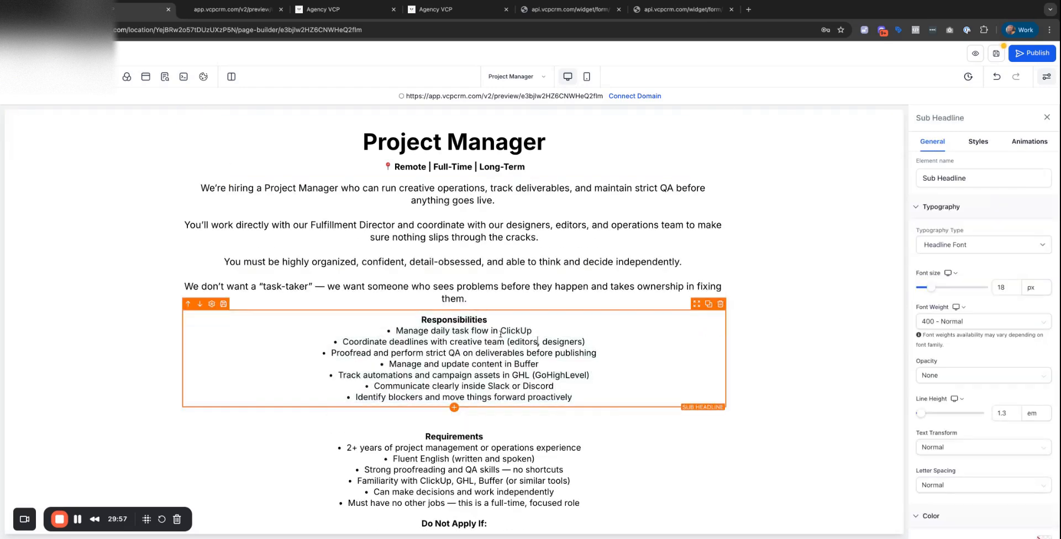
pyautogui.doubleClick(493, 320)
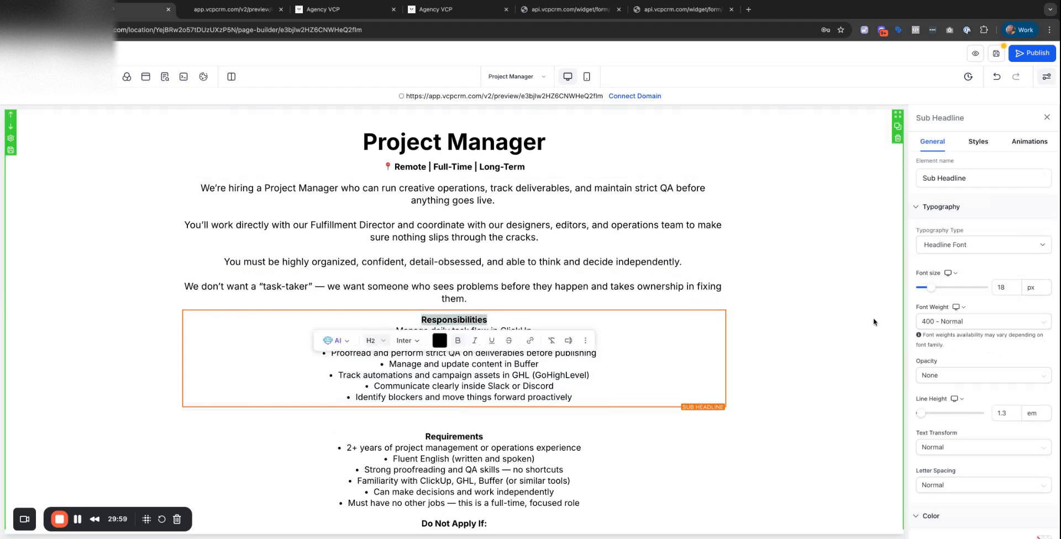
pyautogui.doubleClick(1006, 287)
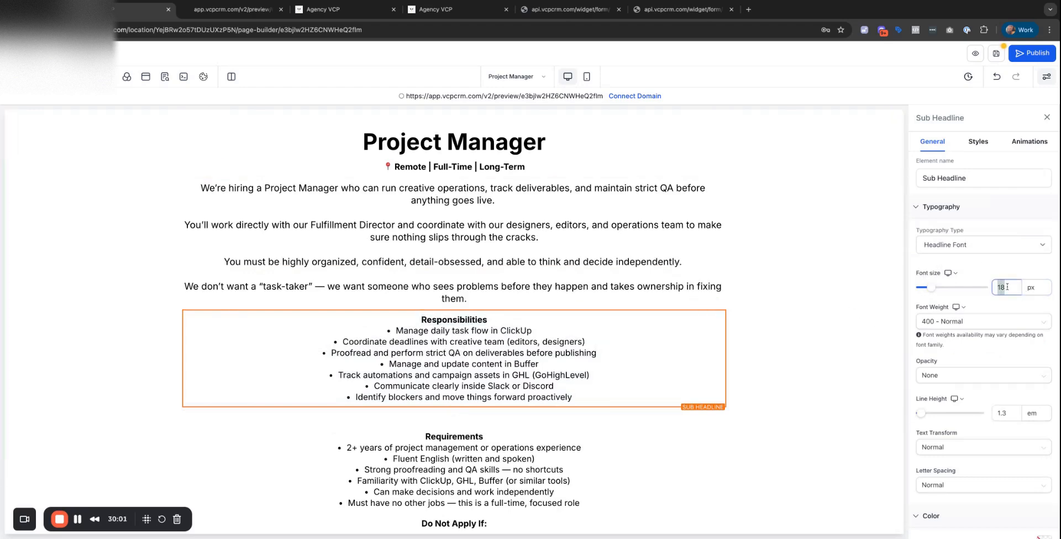
pyautogui.write('20')
pyautogui.click(516, 346)
# Duplicate the Responsibilities block.
pyautogui.moveTo(589, 409); pyautogui.dragTo(388, 345)
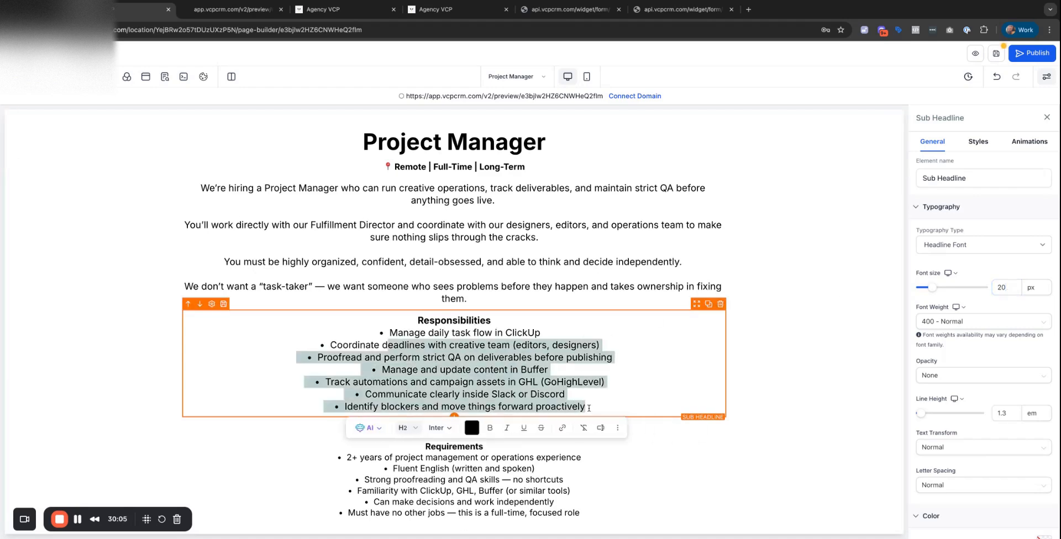
pyautogui.click(708, 304)
pyautogui.scroll(-3, 568, 221)
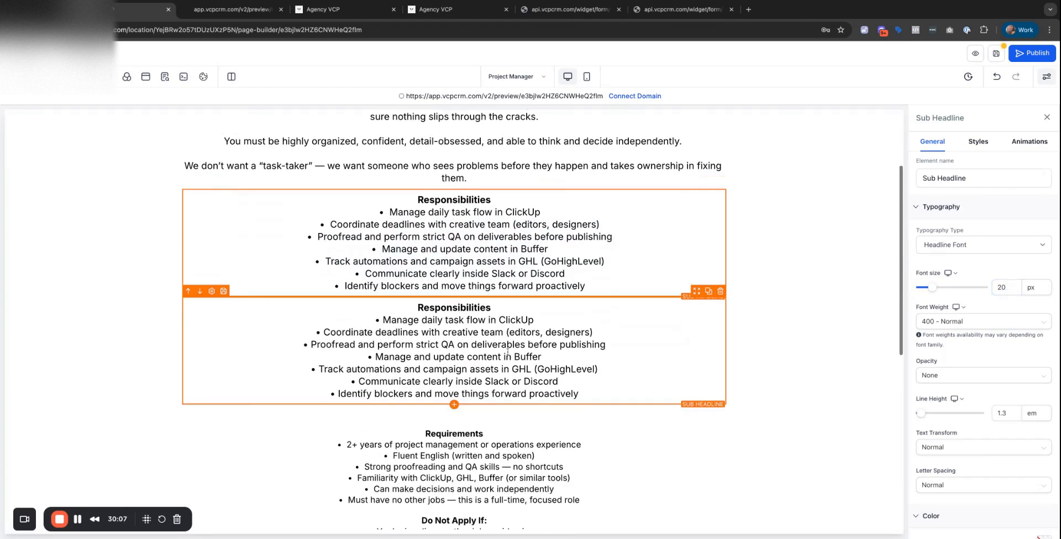
pyautogui.moveTo(587, 220); pyautogui.dragTo(379, 147)
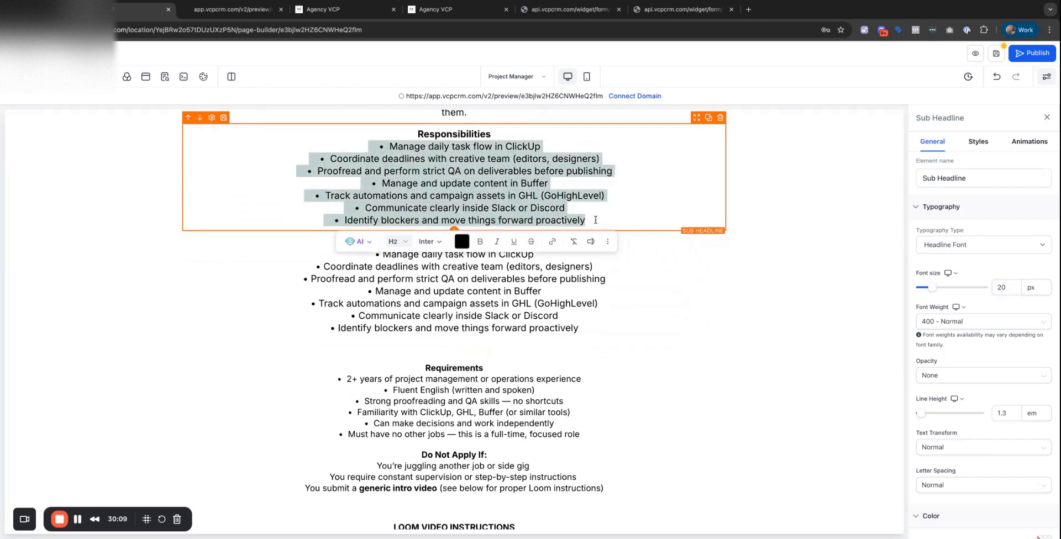
# Delete the bullets from the top Responsibilities copy, leaving just its heading.
pyautogui.press('BackSpace')
pyautogui.press('BackSpace')
pyautogui.click(498, 156)
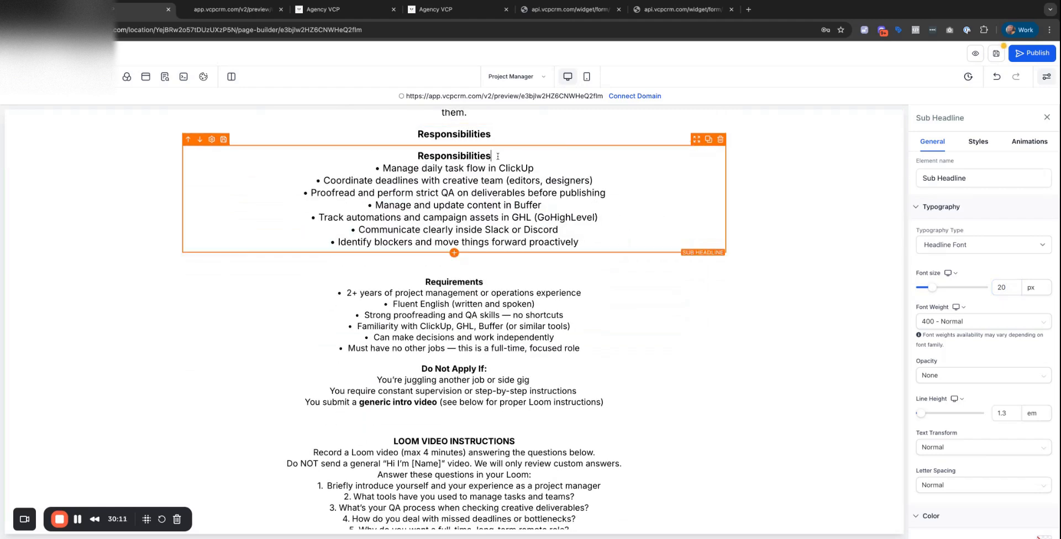
pyautogui.doubleClick(498, 156)
pyautogui.press('BackSpace')
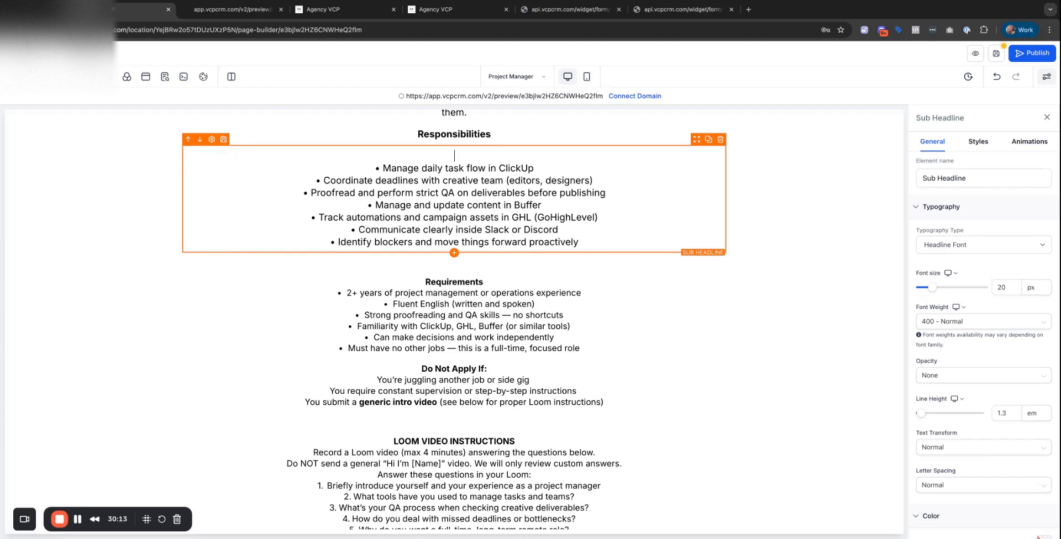
pyautogui.press('Delete')
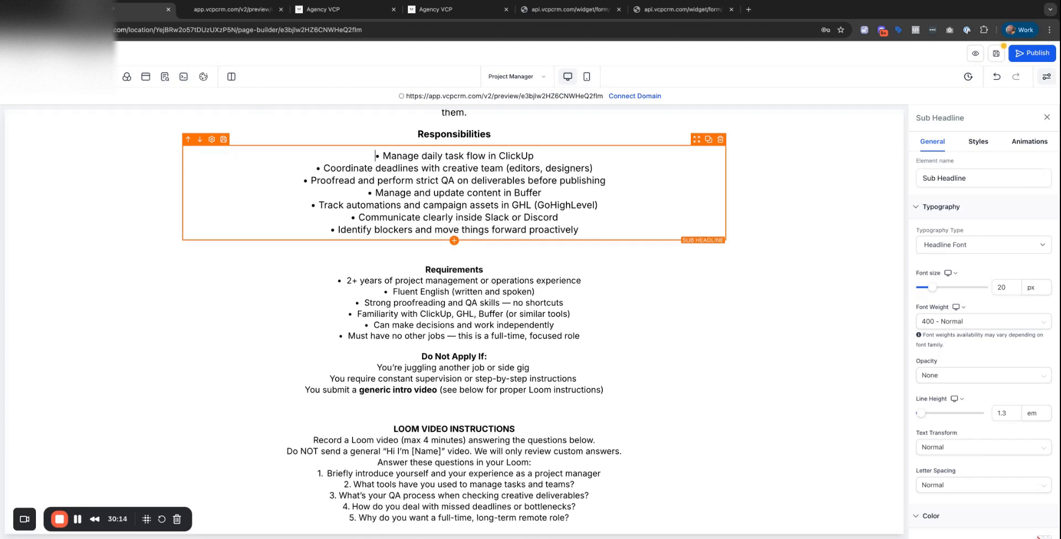
# Enlarge the standalone Responsibilities heading and set the bullet list's line height to 2 em.
pyautogui.click(485, 133)
pyautogui.doubleClick(484, 134)
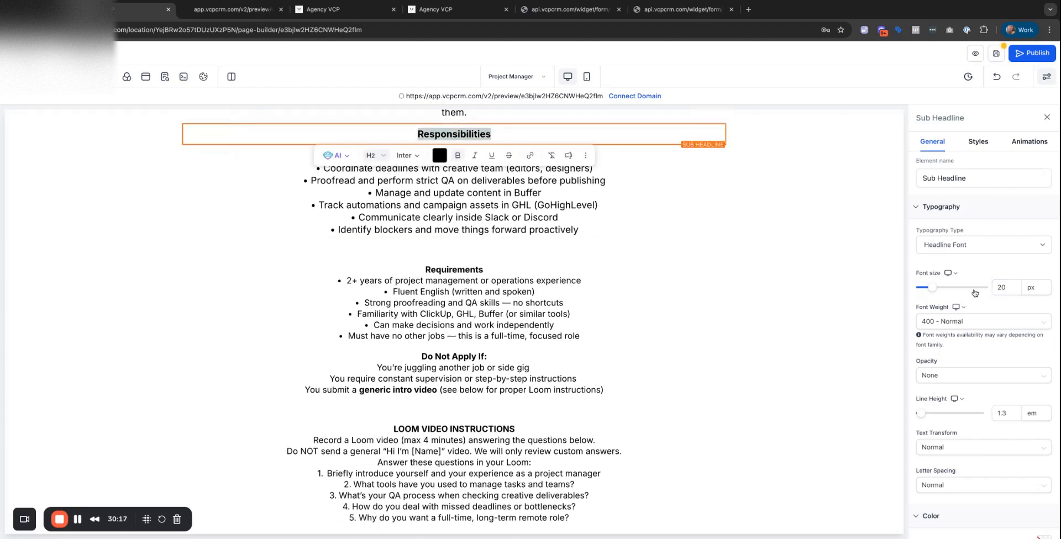
pyautogui.moveTo(929, 290); pyautogui.dragTo(932, 290)
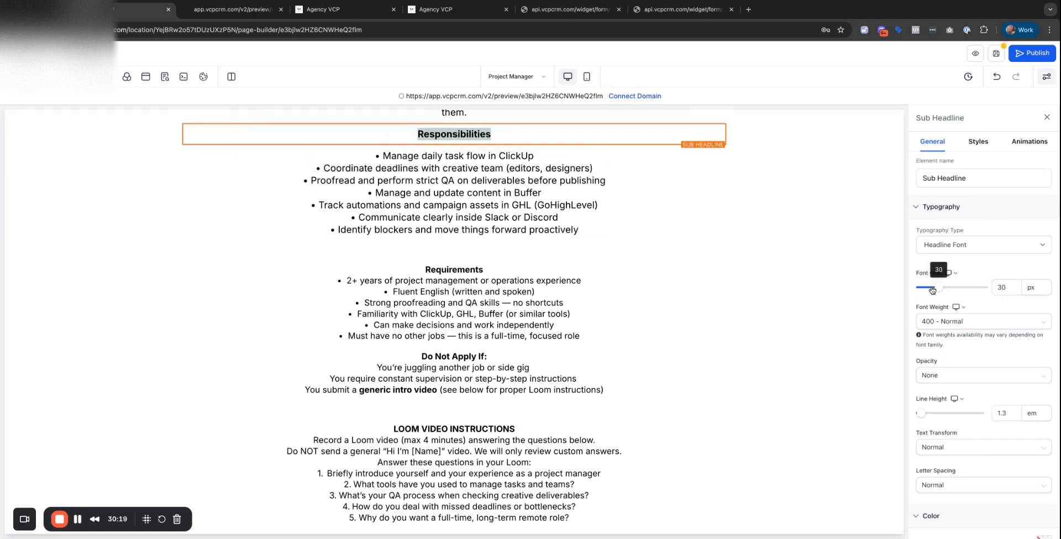
pyautogui.doubleClick(450, 212)
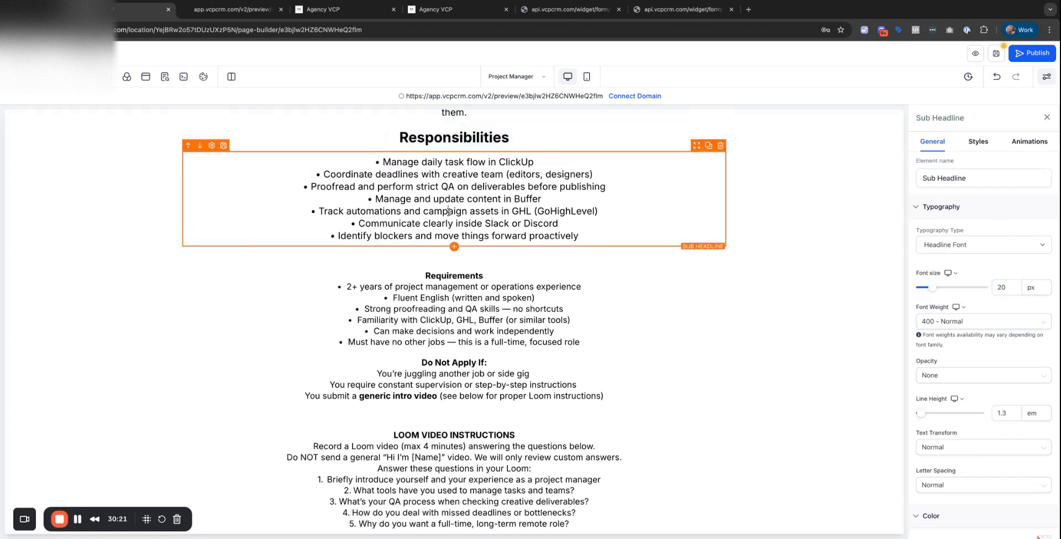
pyautogui.scroll(-3, 993, 380)
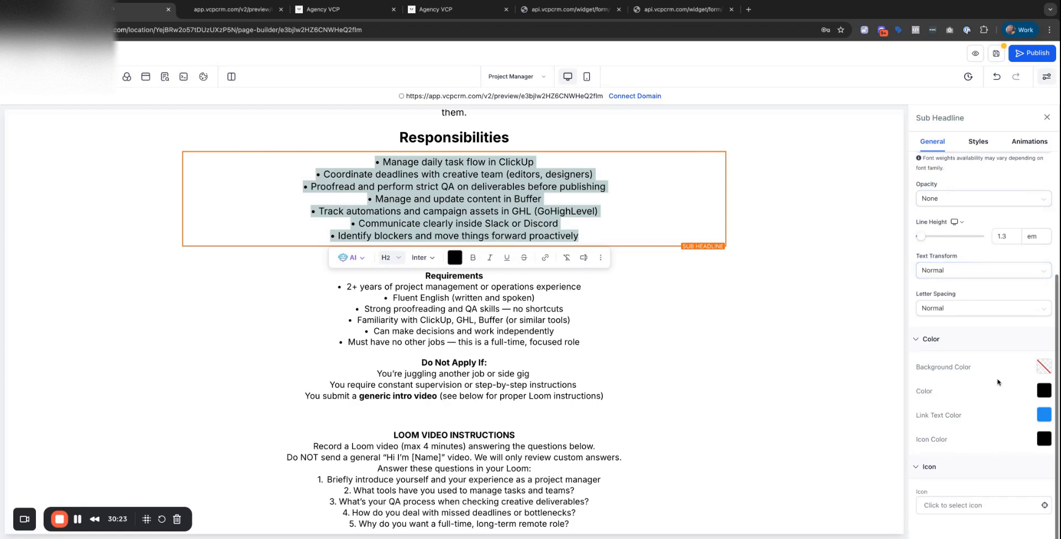
pyautogui.doubleClick(1010, 236)
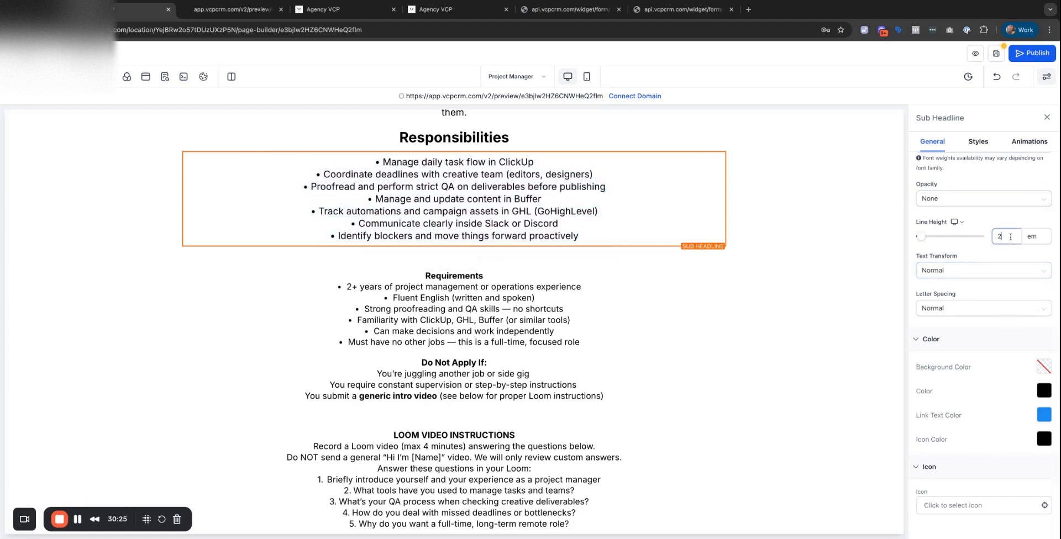
pyautogui.scroll(3, 556, 245)
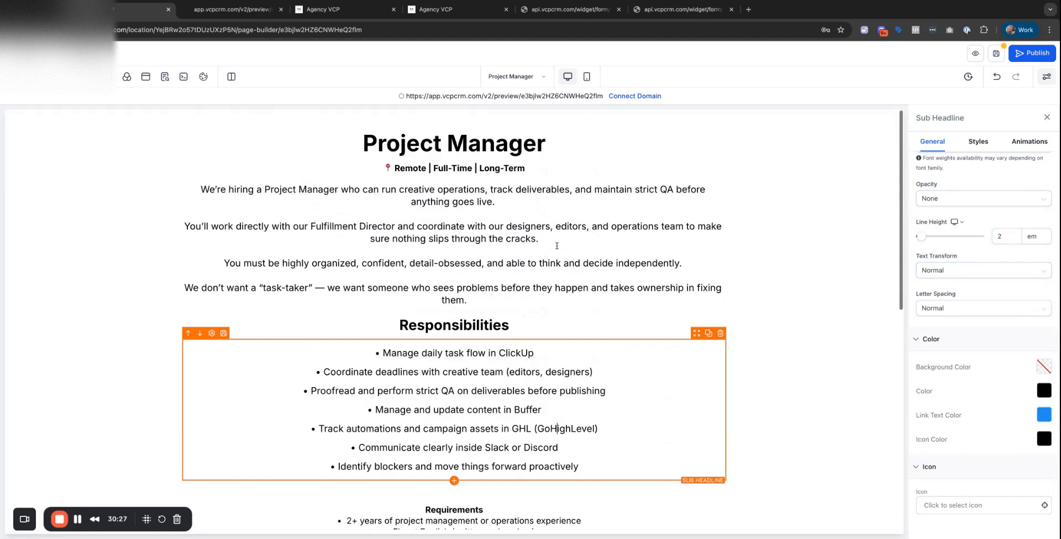
# Set the intro paragraph's line height to 2 em.
pyautogui.click(454, 250)
pyautogui.scroll(-3, 454, 251)
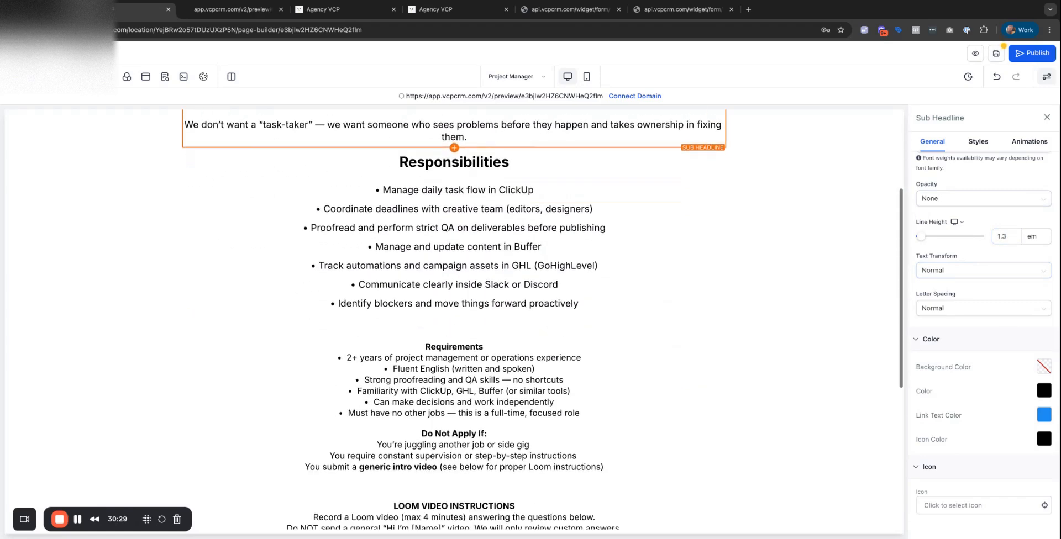
pyautogui.scroll(2, 552, 253)
pyautogui.click(536, 191)
pyautogui.hotkey('ctrl', 'a')
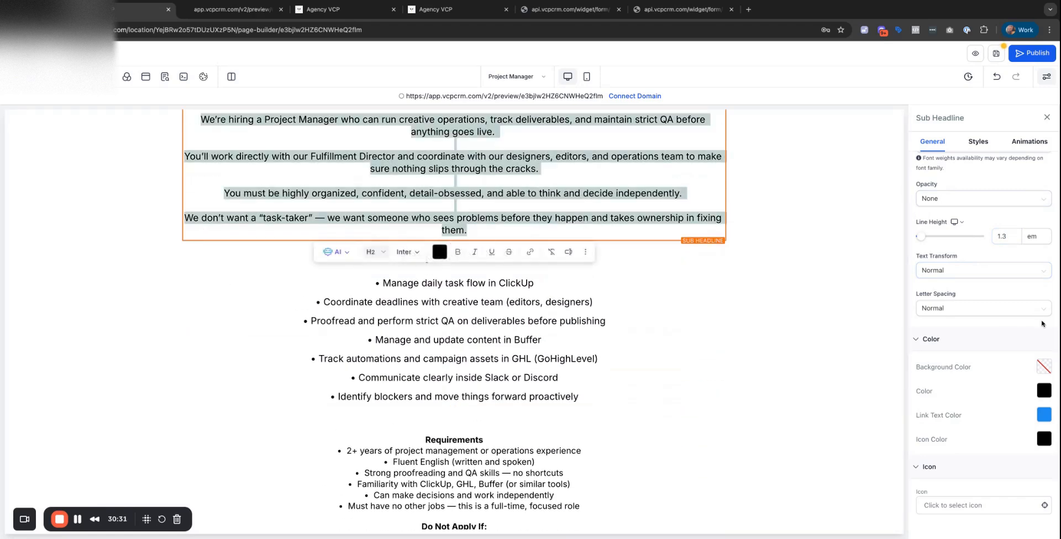
pyautogui.doubleClick(1007, 236)
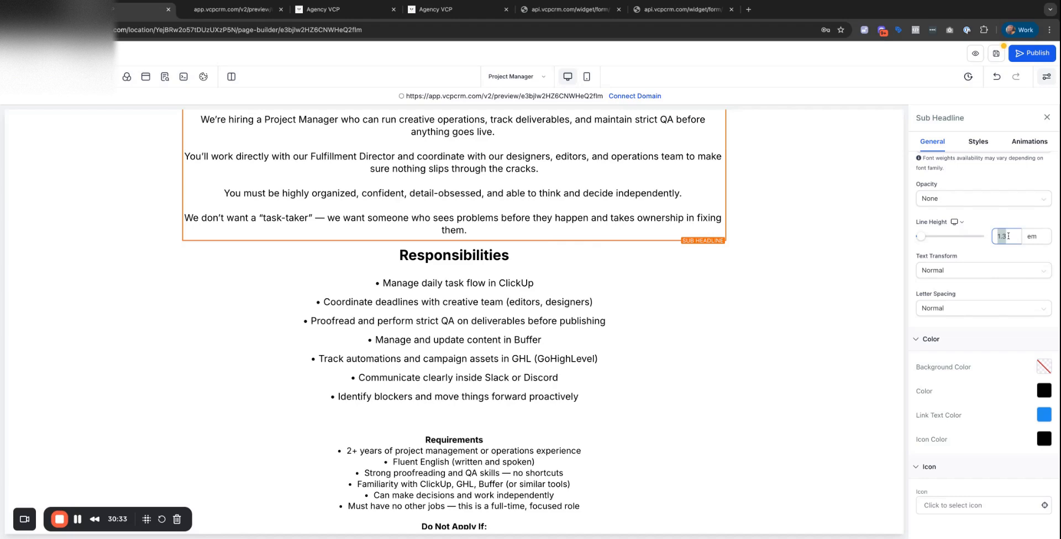
pyautogui.click(798, 284)
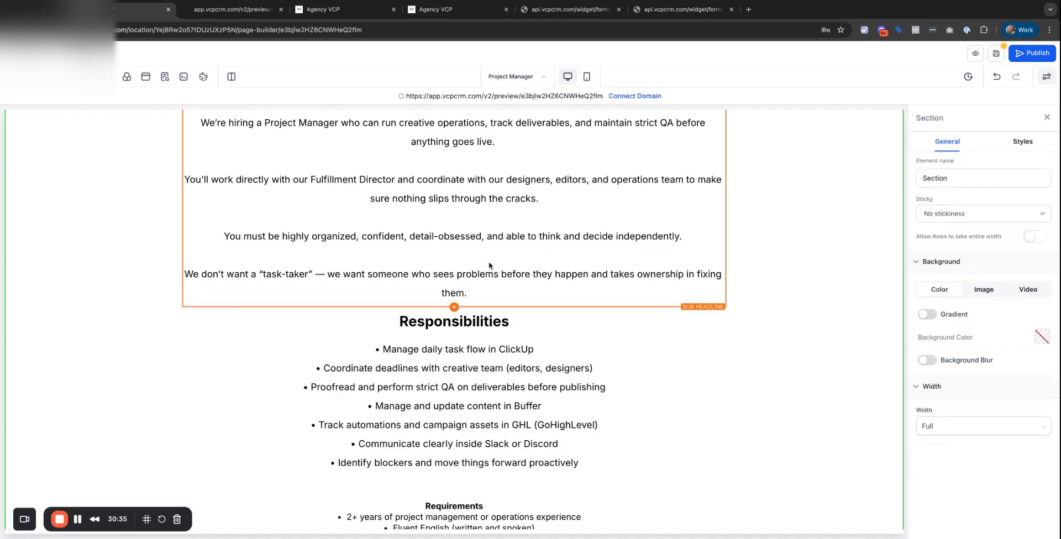
pyautogui.click(479, 223)
pyautogui.scroll(-5, 486, 249)
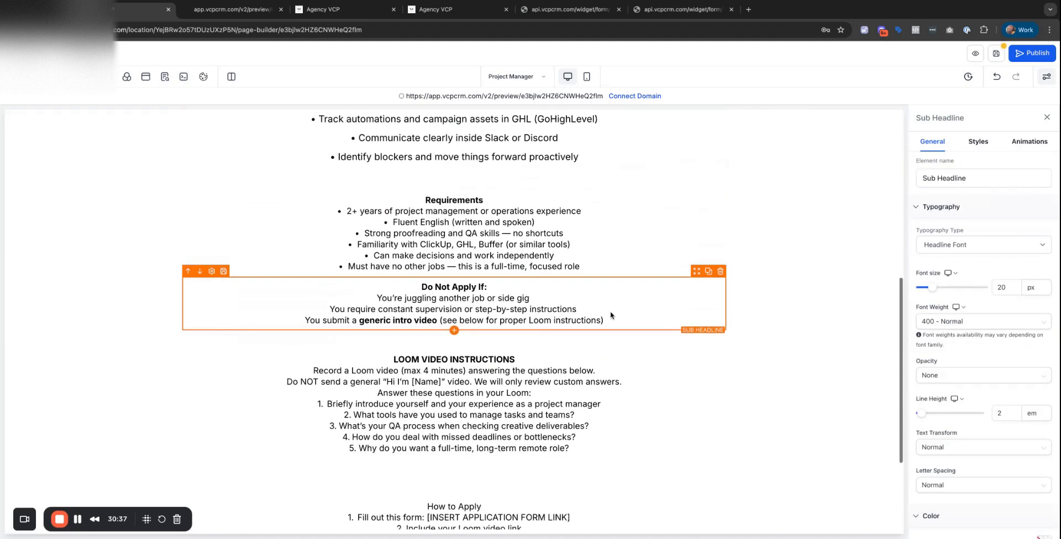
pyautogui.click(466, 189)
# Duplicate the Responsibilities heading above the Requirements list, rename it 'Requirements', and delete the old label.
pyautogui.doubleClick(483, 190)
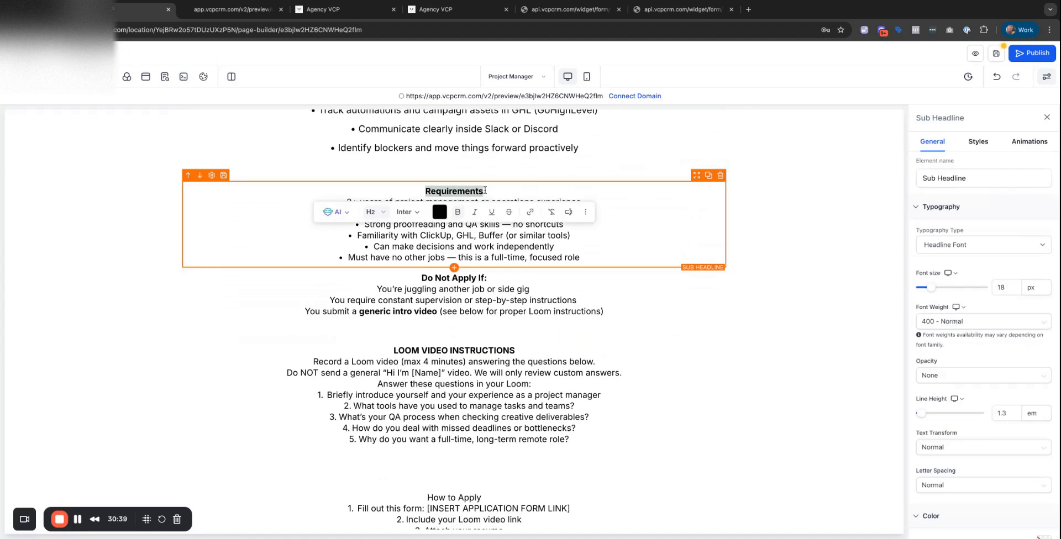
pyautogui.scroll(3, 510, 175)
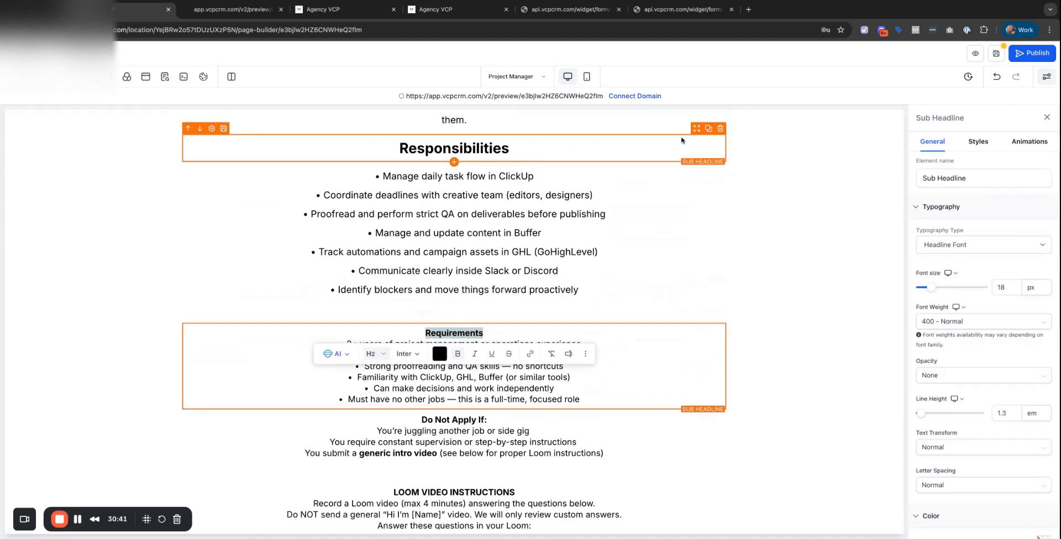
pyautogui.click(708, 128)
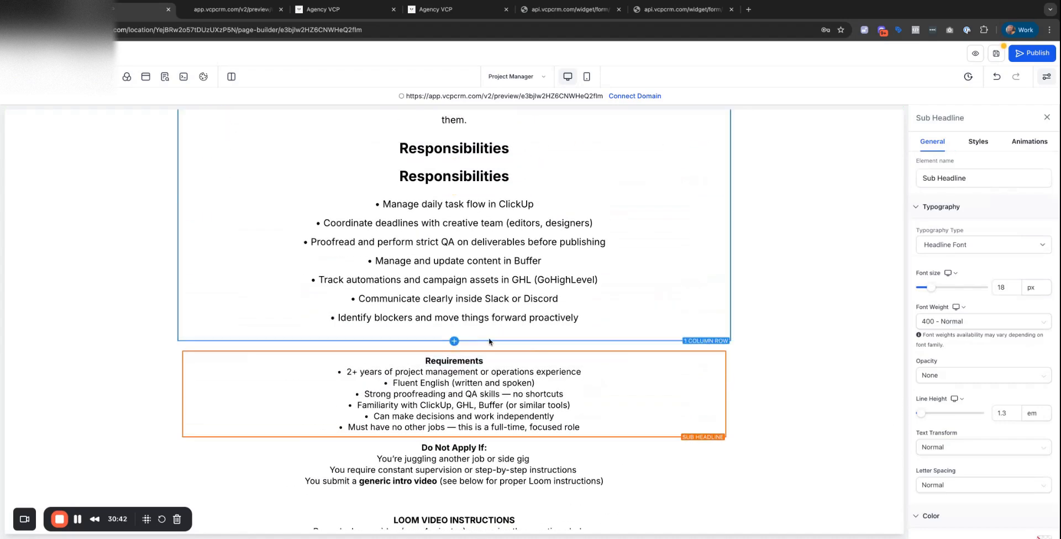
pyautogui.click(489, 150)
pyautogui.moveTo(696, 129); pyautogui.dragTo(458, 350)
pyautogui.click(444, 389)
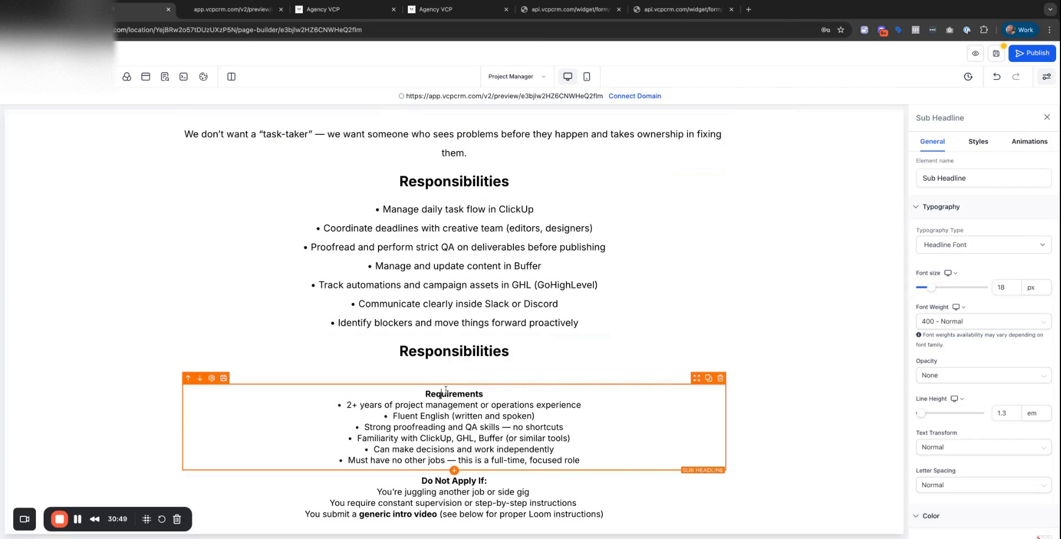
pyautogui.doubleClick(488, 394)
pyautogui.press('super+c')
pyautogui.press('BackSpace')
pyautogui.press('BackSpace')
pyautogui.click(455, 352)
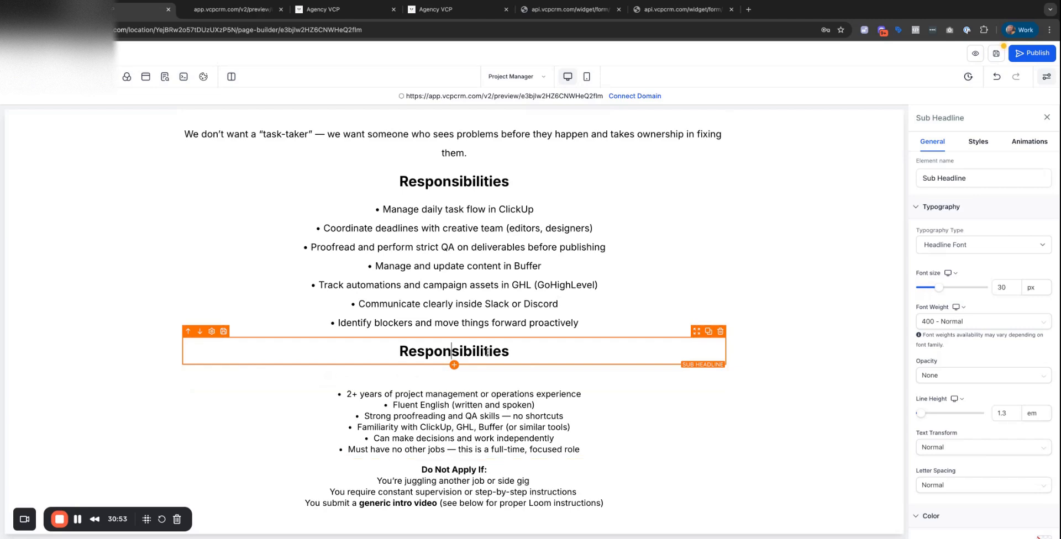
pyautogui.press('super+a')
pyautogui.press('super+v')
# Set the Requirements bullet list's line height to 2.
pyautogui.click(446, 415)
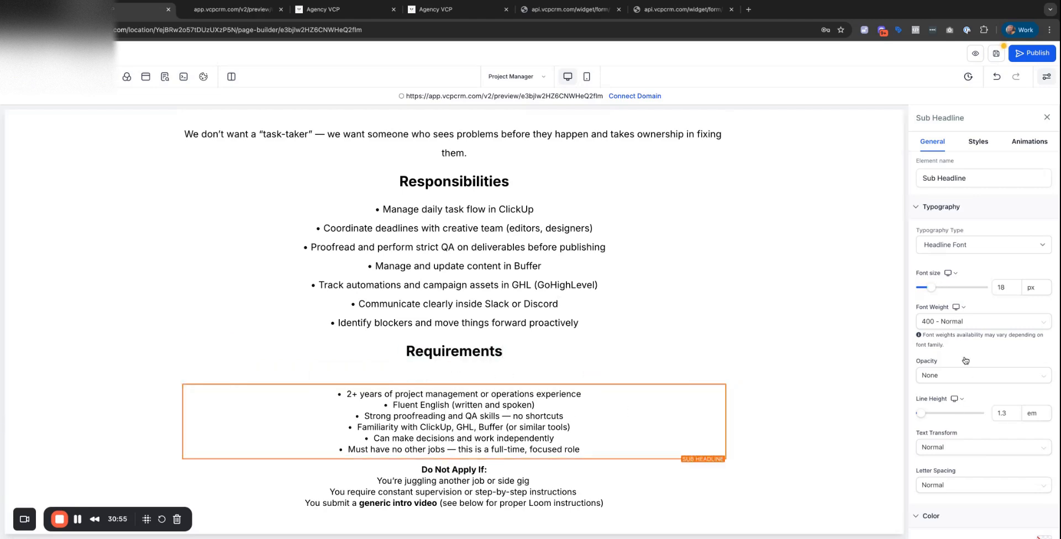
pyautogui.write('3')
pyautogui.press('BackSpace')
pyautogui.write('2')
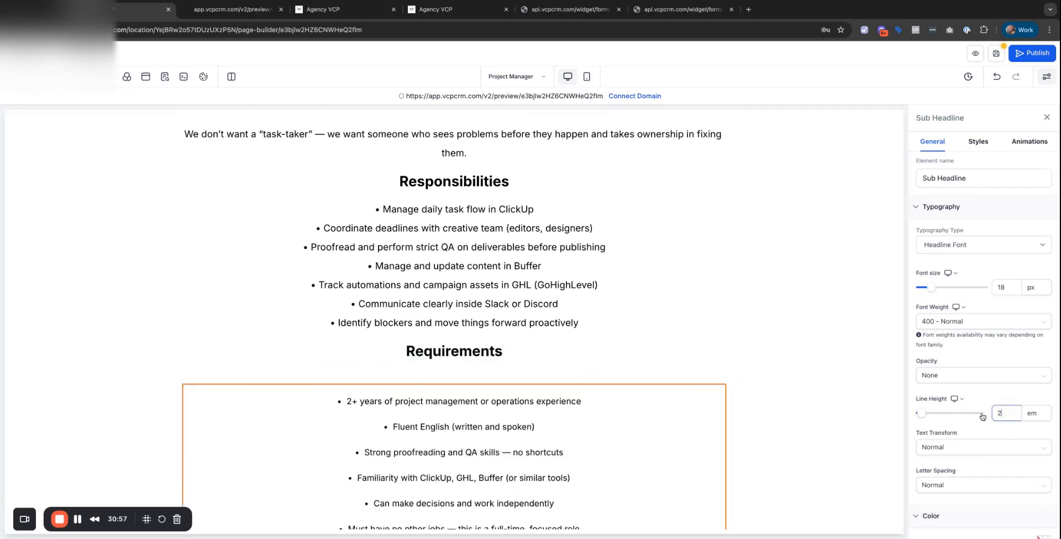
pyautogui.scroll(-5, 466, 248)
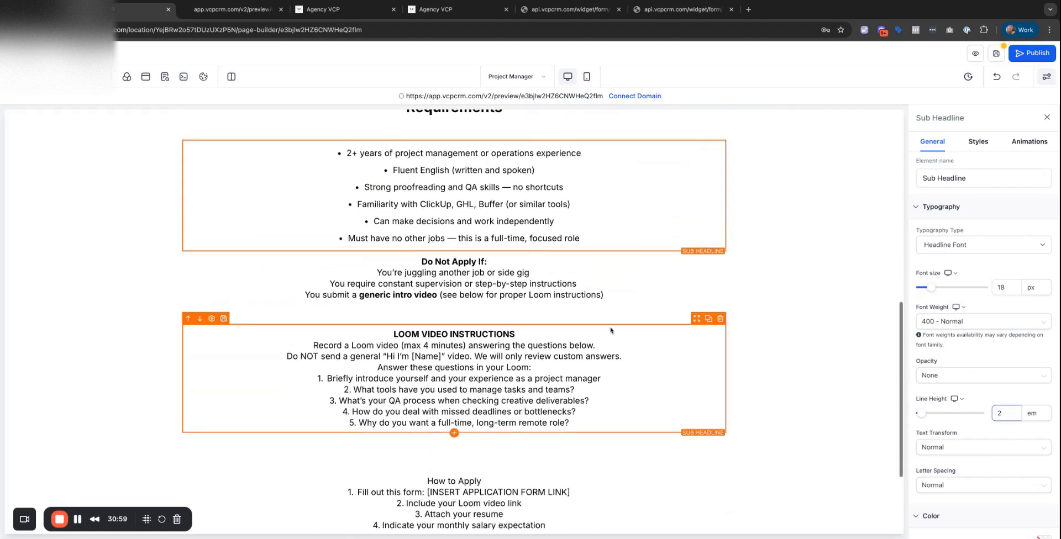
pyautogui.scroll(2, 668, 223)
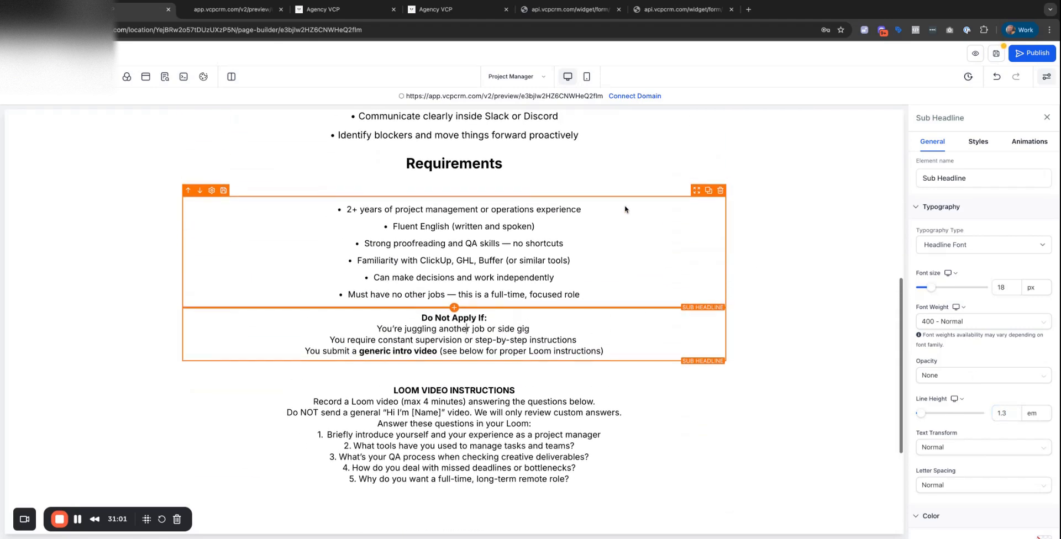
# Duplicate the Requirements heading above the disqualifiers and make it read 'Do Not Apply If:'.
pyautogui.click(707, 151)
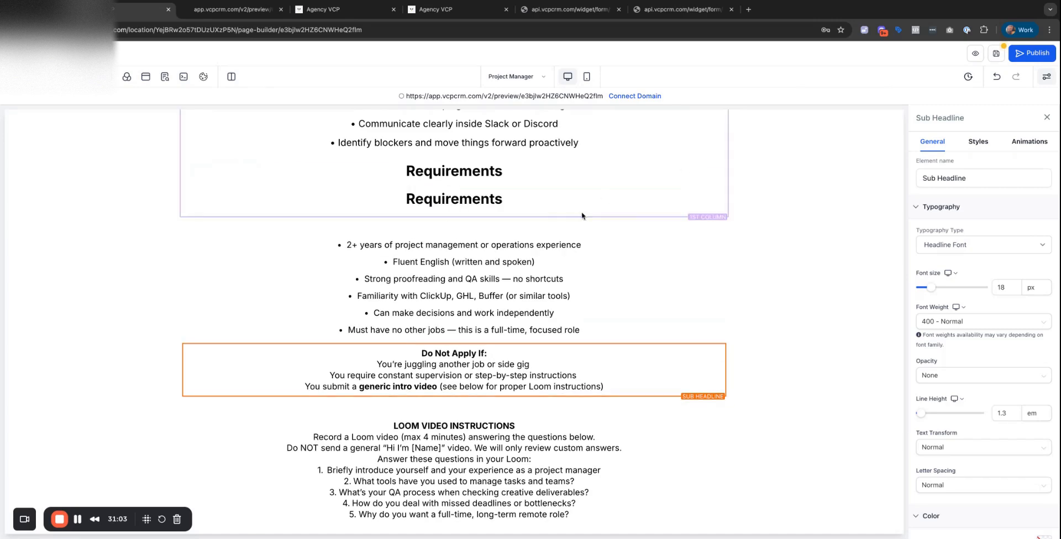
pyautogui.moveTo(697, 180); pyautogui.dragTo(495, 340)
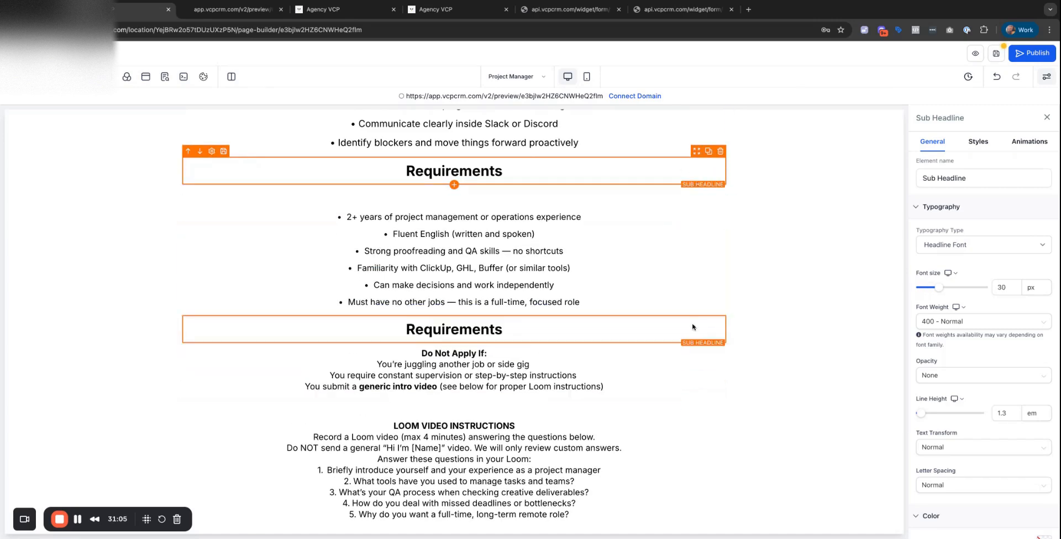
pyautogui.click(441, 353)
pyautogui.tripleClick(497, 357)
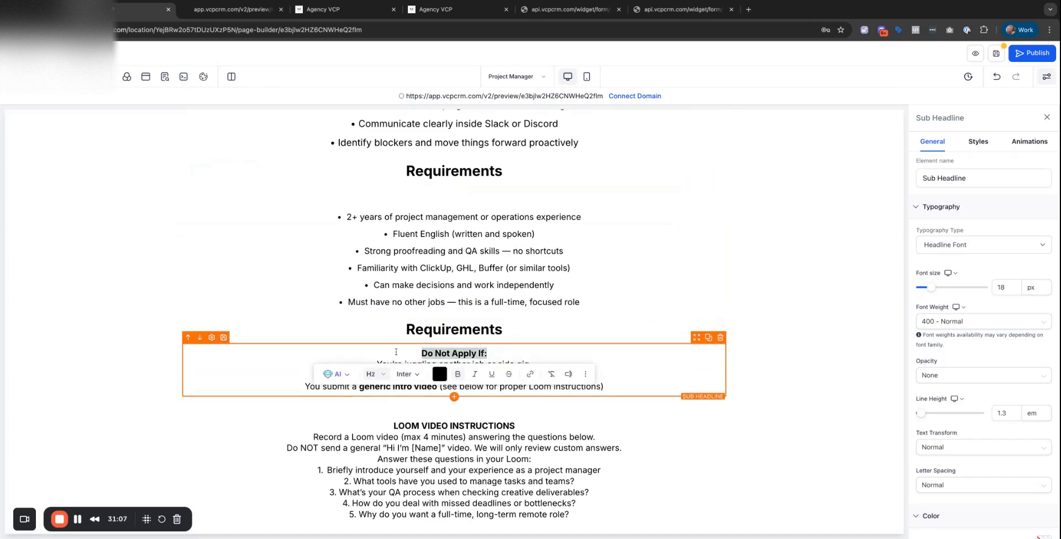
pyautogui.hotkey('ctrl', 'x')
pyautogui.click(453, 329)
pyautogui.tripleClick(454, 329)
pyautogui.hotkey('ctrl', 'v')
# Remove the empty first line from the disqualifier items and set their line height to 2.
pyautogui.click(402, 359)
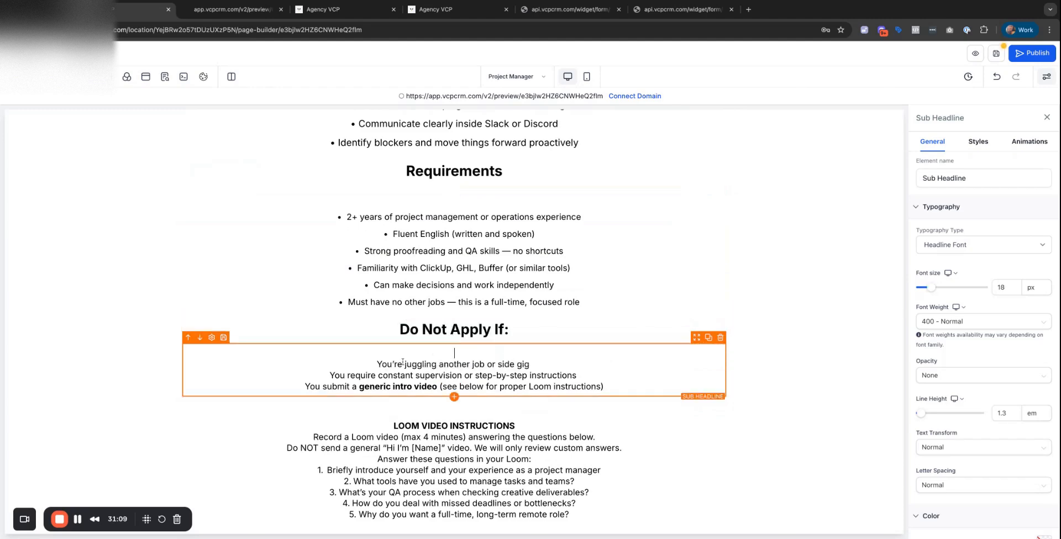
pyautogui.press('BackSpace')
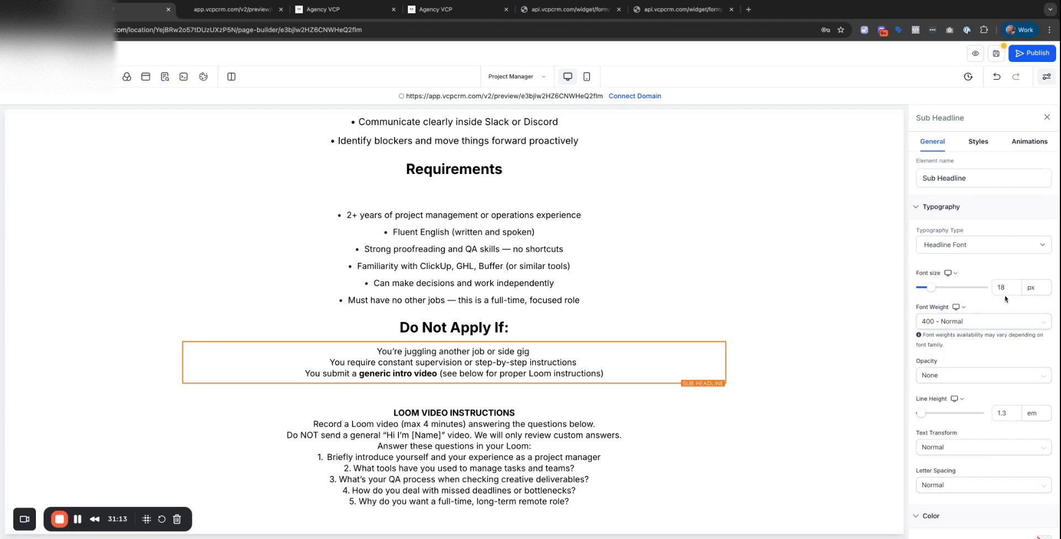
pyautogui.doubleClick(1014, 412)
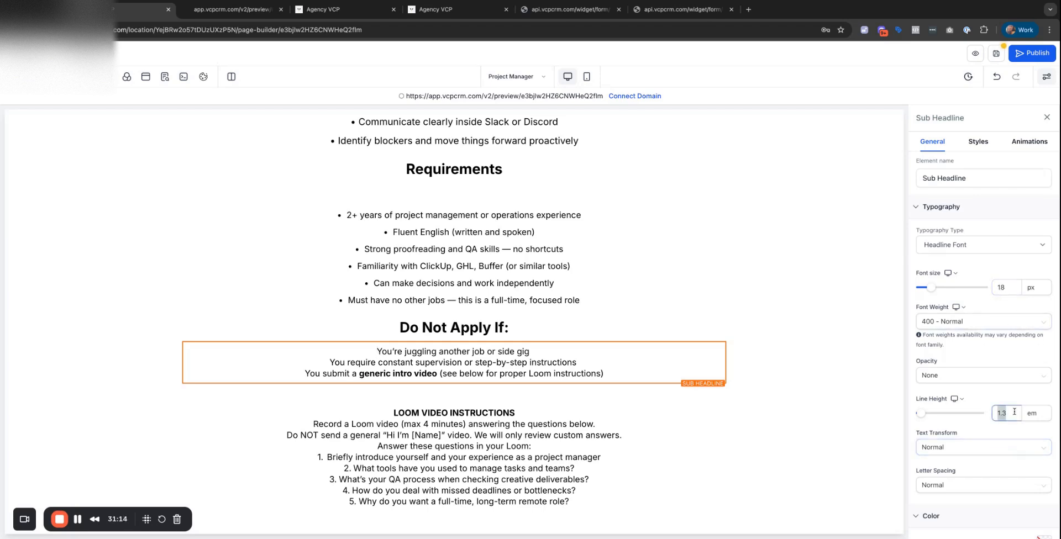
pyautogui.click(699, 437)
pyautogui.scroll(-4, 700, 418)
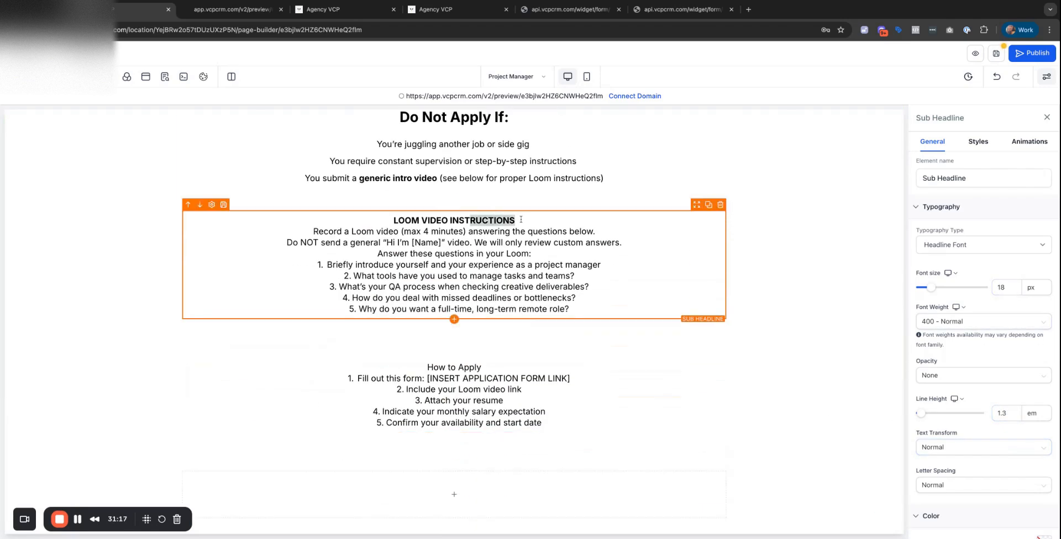
# Turn a copy of the Do Not Apply If: heading into a LOOM VIDEO INSTRUCTIONS heading above the Loom text.
pyautogui.moveTo(520, 220); pyautogui.dragTo(393, 220)
pyautogui.press('BackSpace')
pyautogui.click(553, 119)
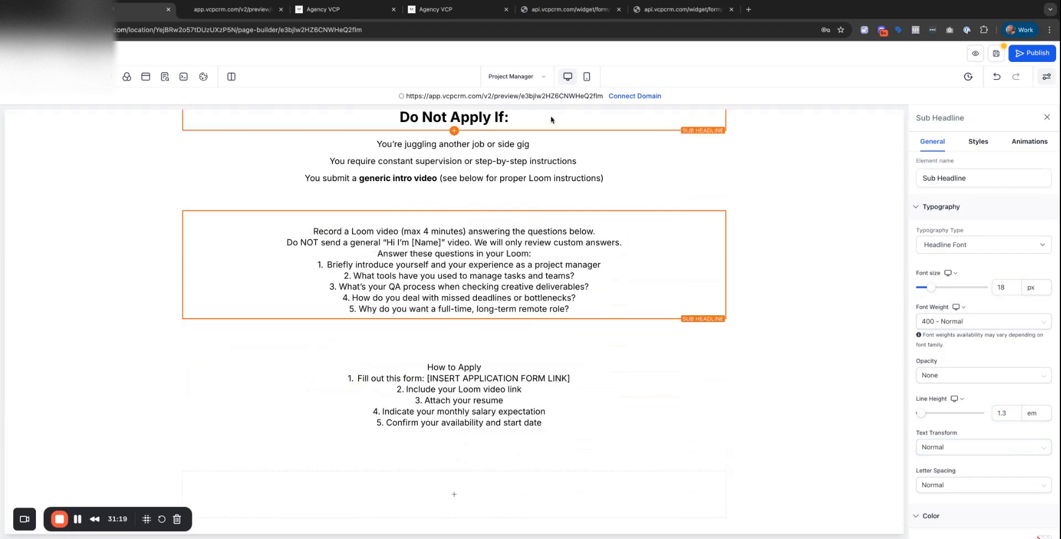
pyautogui.scroll(1, 713, 129)
pyautogui.click(708, 118)
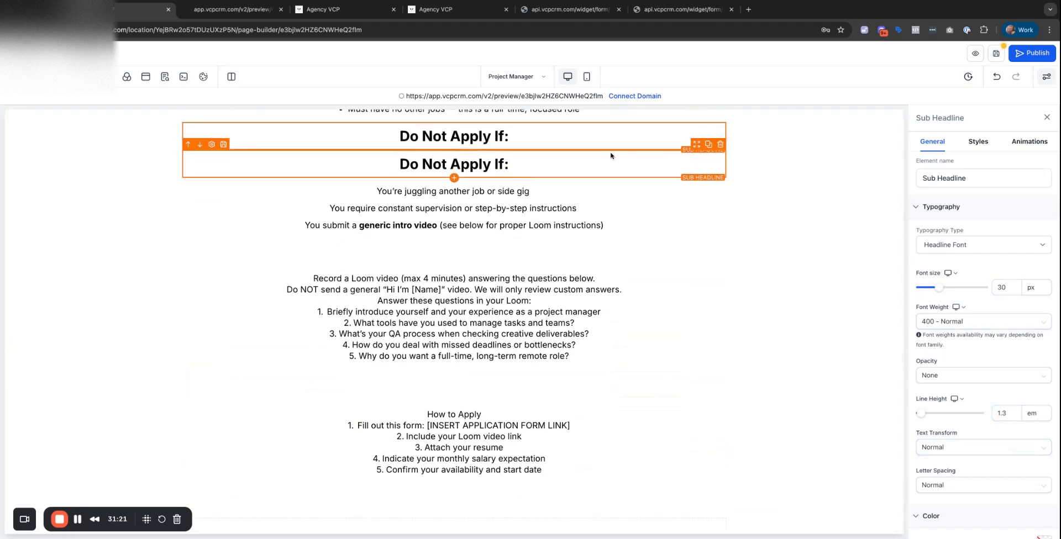
pyautogui.moveTo(696, 148); pyautogui.dragTo(692, 229)
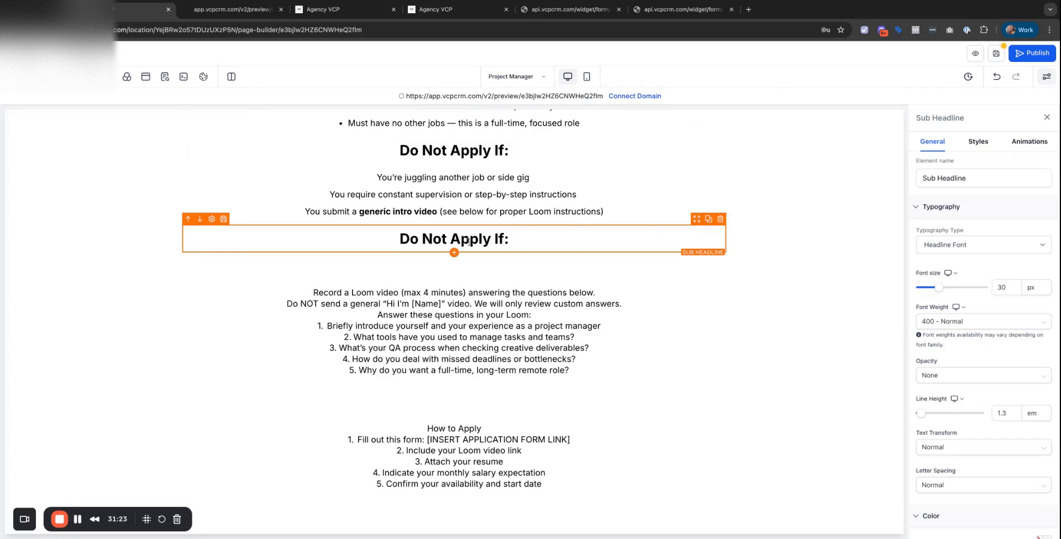
pyautogui.tripleClick(468, 242)
pyautogui.press('super+v')
# Remove the empty line above the Loom instructions and give them 2 em line height.
pyautogui.click(419, 284)
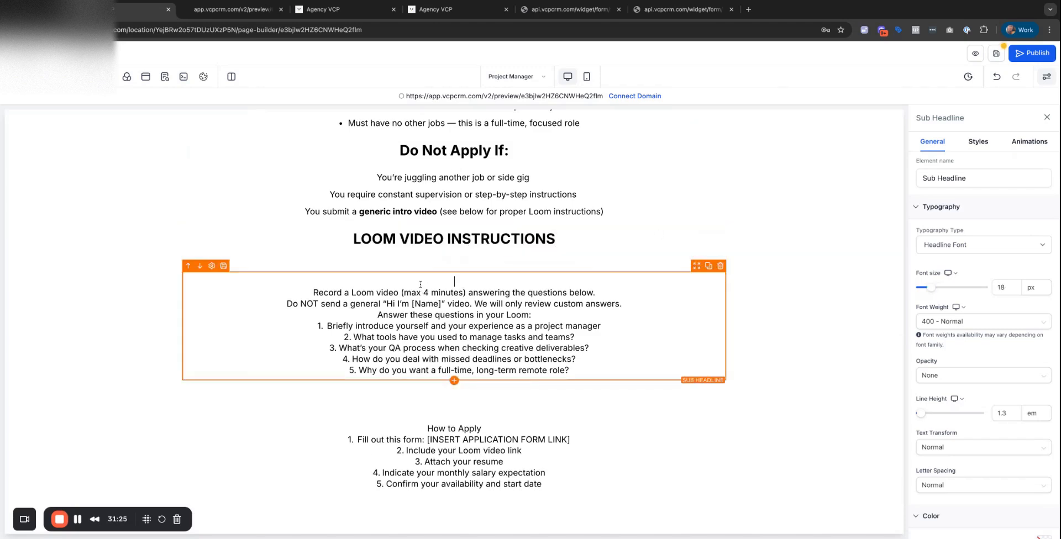
pyautogui.press('BackSpace')
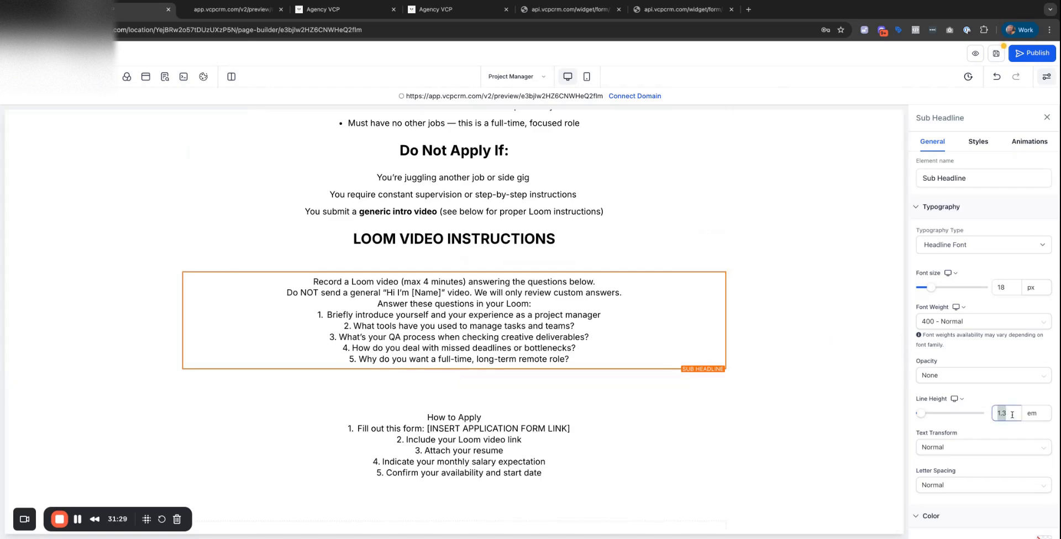
pyautogui.write('2')
pyautogui.scroll(-3, 488, 347)
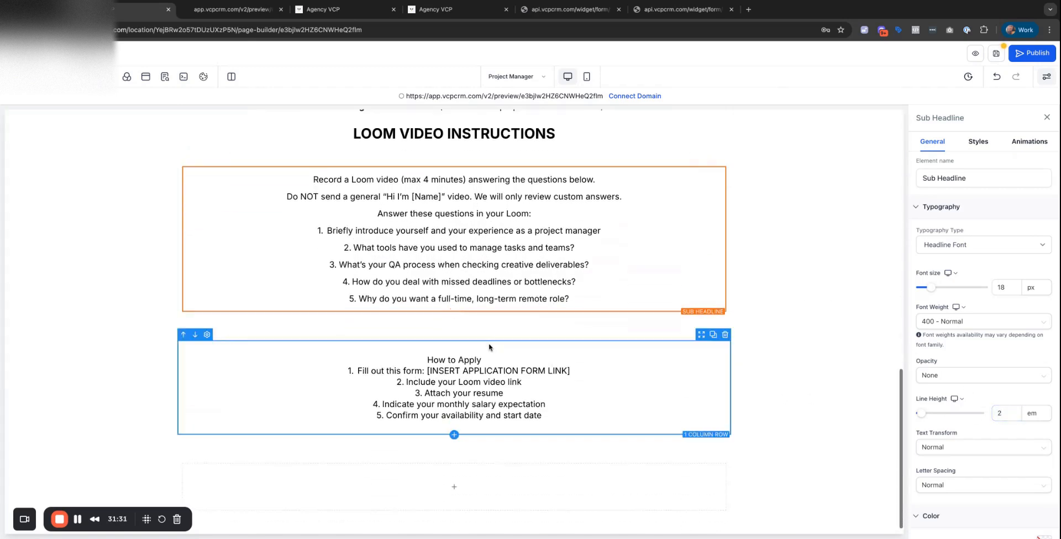
# Make a separate How to Apply heading from a copy of the Loom heading, below the Loom questions.
pyautogui.click(484, 362)
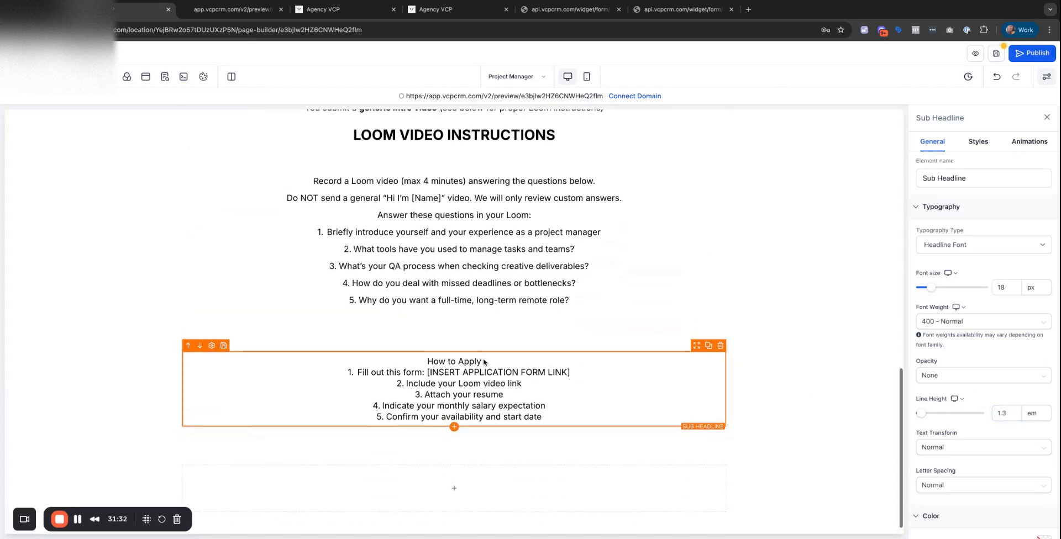
pyautogui.click(535, 135)
pyautogui.click(708, 115)
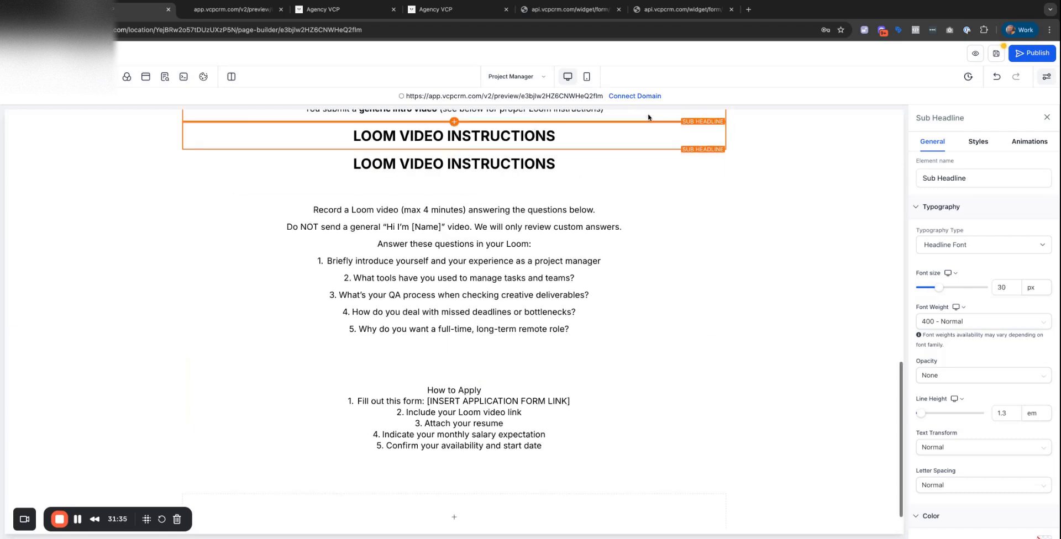
pyautogui.click(697, 118)
pyautogui.moveTo(698, 119); pyautogui.dragTo(535, 351)
pyautogui.click(506, 408)
pyautogui.click(484, 419)
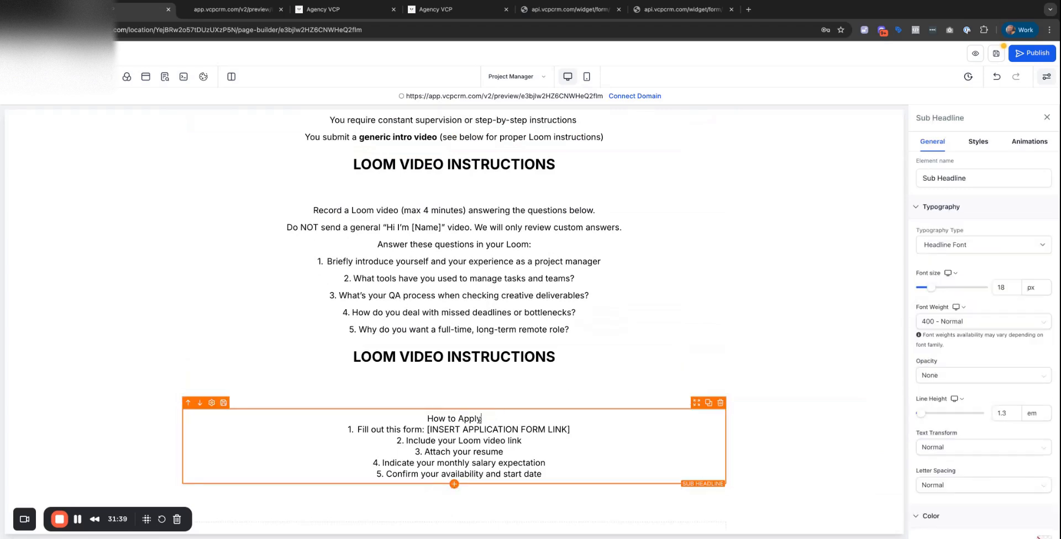
pyautogui.moveTo(483, 419); pyautogui.dragTo(427, 418)
pyautogui.press('BackSpace')
pyautogui.tripleClick(490, 357)
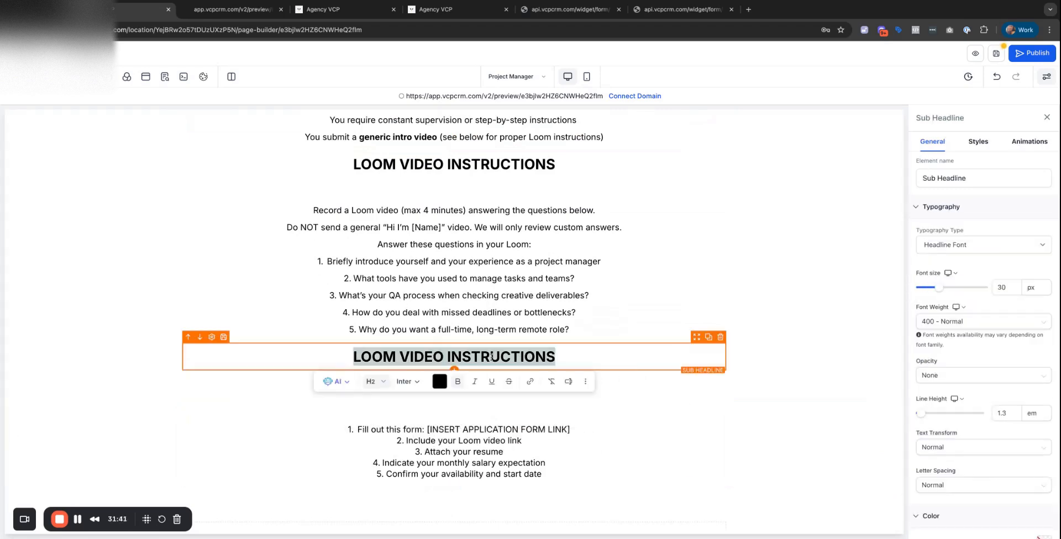
pyautogui.hotkey('ctrl', 'v')
# Remove the blank first line of the steps list, apply 2 em line spacing, and move it under How to Apply.
pyautogui.tripleClick(496, 357)
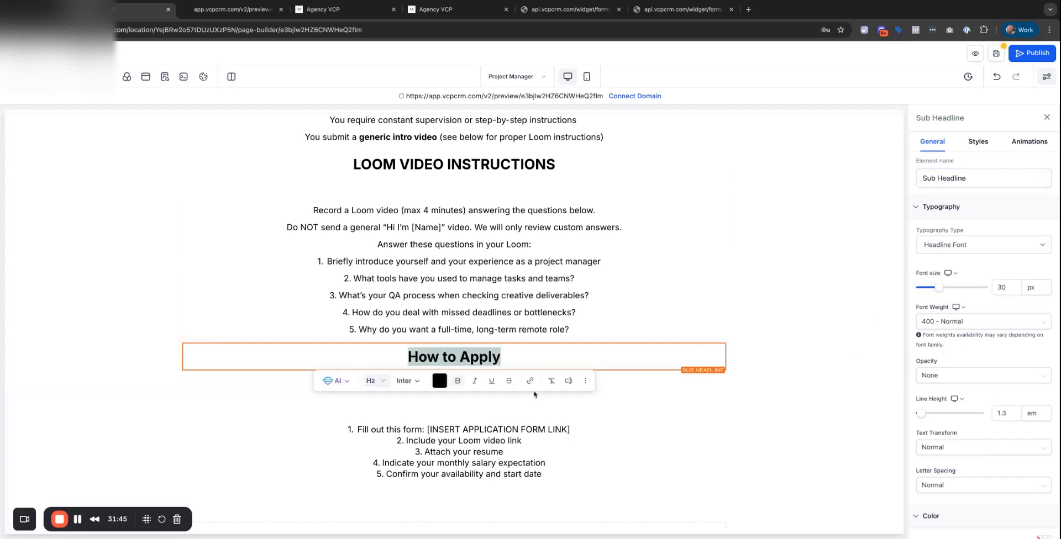
pyautogui.click(436, 163)
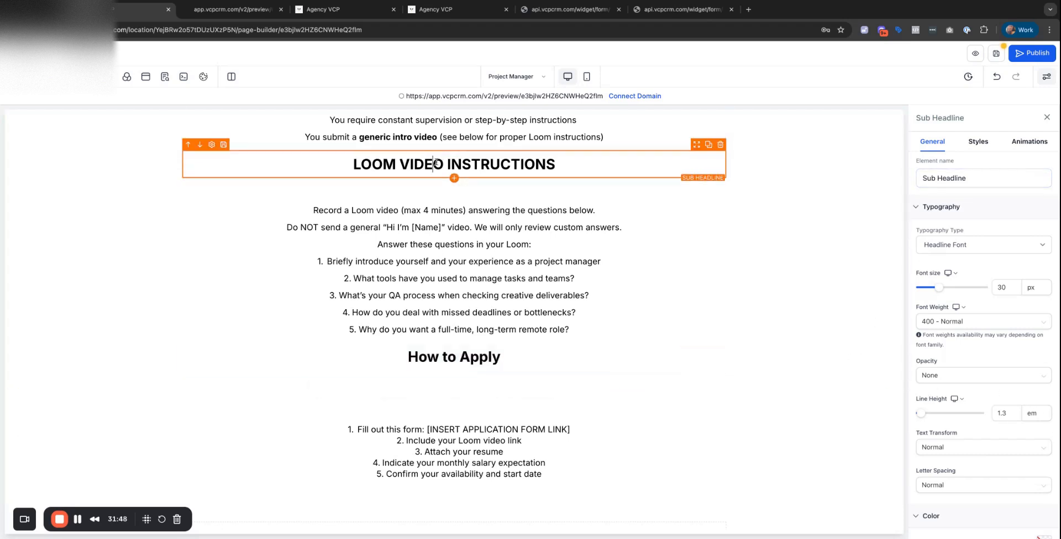
pyautogui.doubleClick(511, 166)
pyautogui.doubleClick(450, 355)
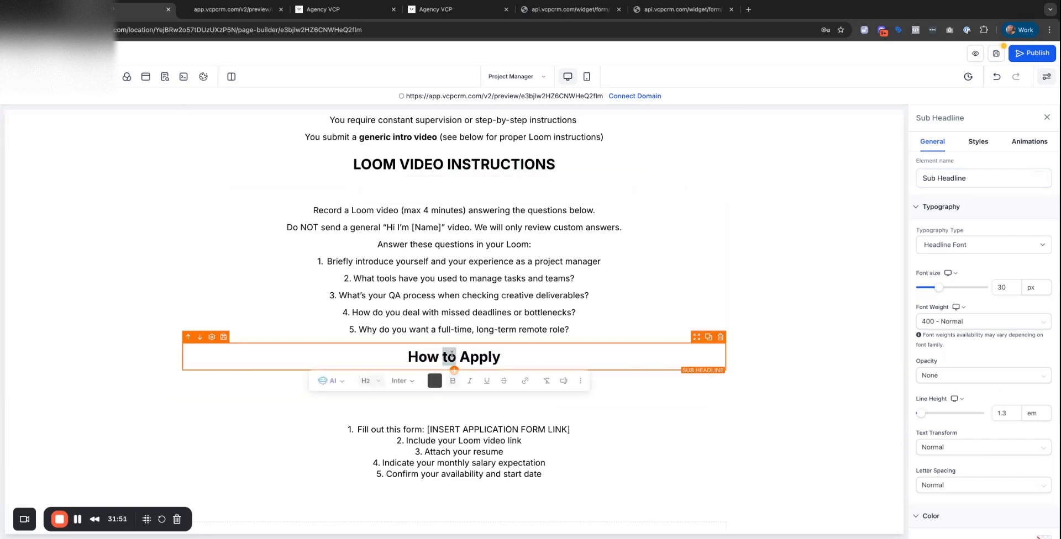
pyautogui.click(663, 420)
pyautogui.scroll(-2, 663, 353)
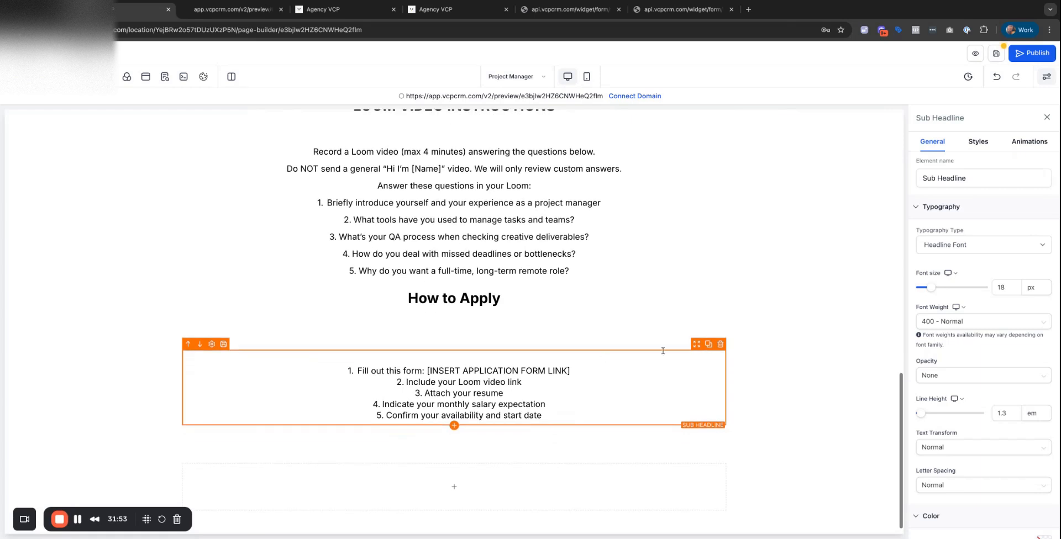
pyautogui.press('BackSpace')
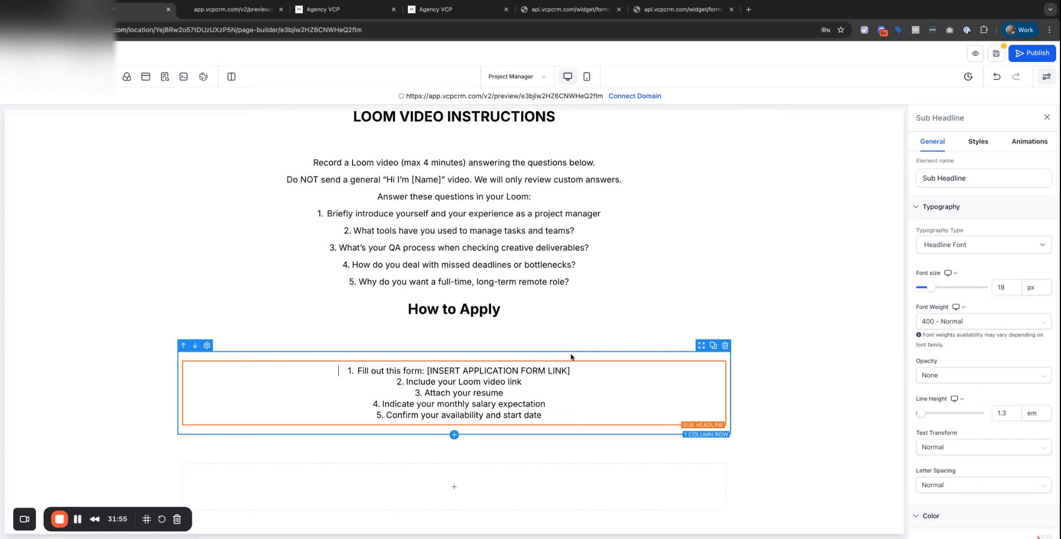
pyautogui.click(677, 377)
pyautogui.moveTo(698, 359); pyautogui.dragTo(694, 385)
# Delete ': [INSERT APPLICATION FORM LINK]' so step 1 reads 'Fill out the form'.
pyautogui.click(672, 398)
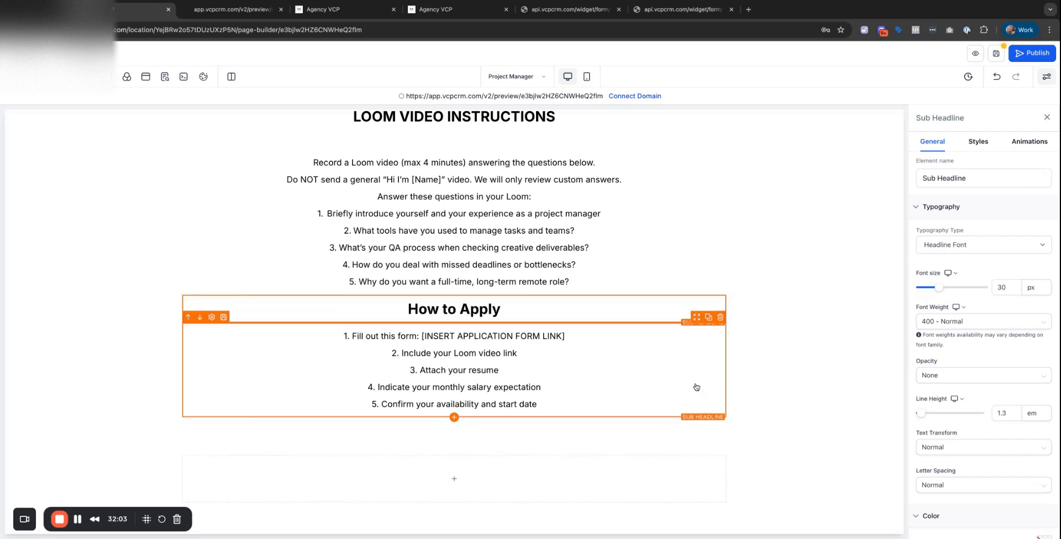
pyautogui.click(540, 355)
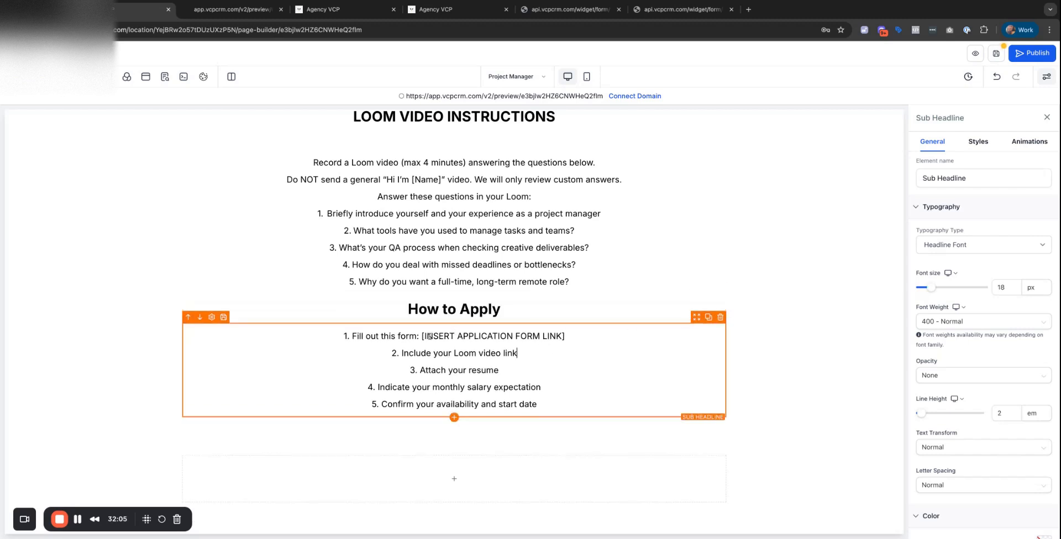
pyautogui.click(415, 337)
pyautogui.hotkey('shift', 'End')
pyautogui.press('BackSpace')
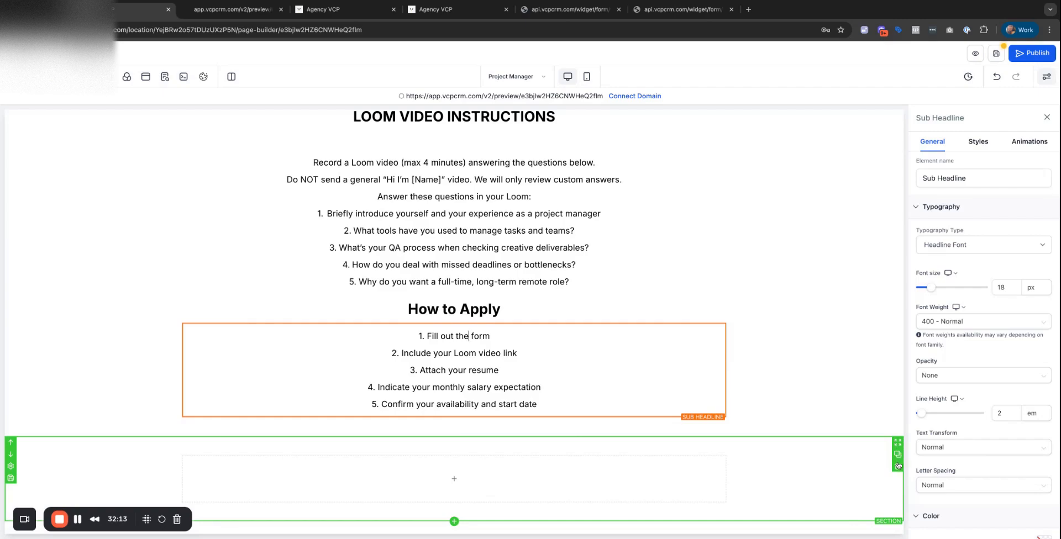
# Delete the two blank lines in the intro paragraph.
pyautogui.scroll(15, 902, 474)
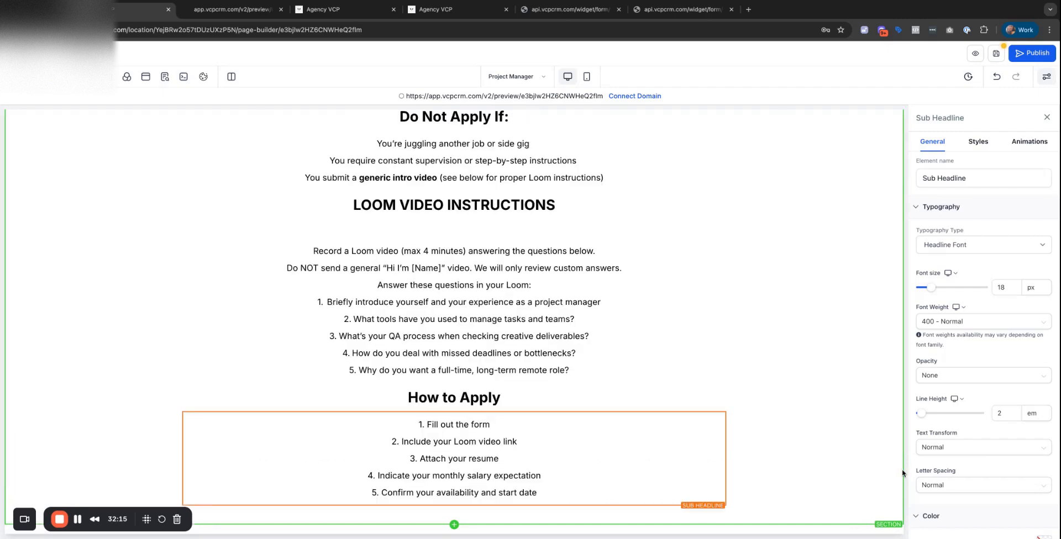
pyautogui.scroll(3, 470, 386)
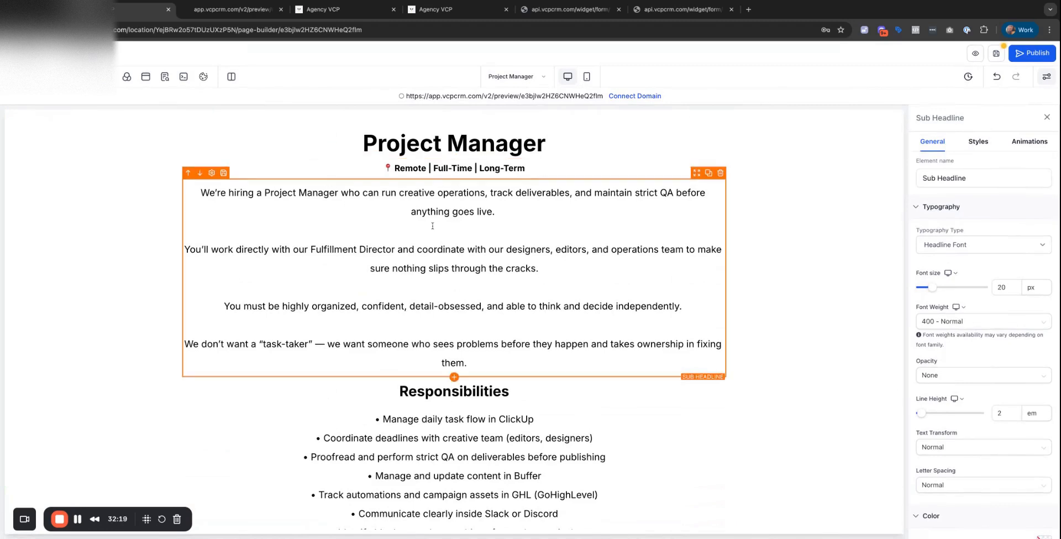
pyautogui.click(433, 226)
pyautogui.press('BackSpace')
pyautogui.press('BackSpace')
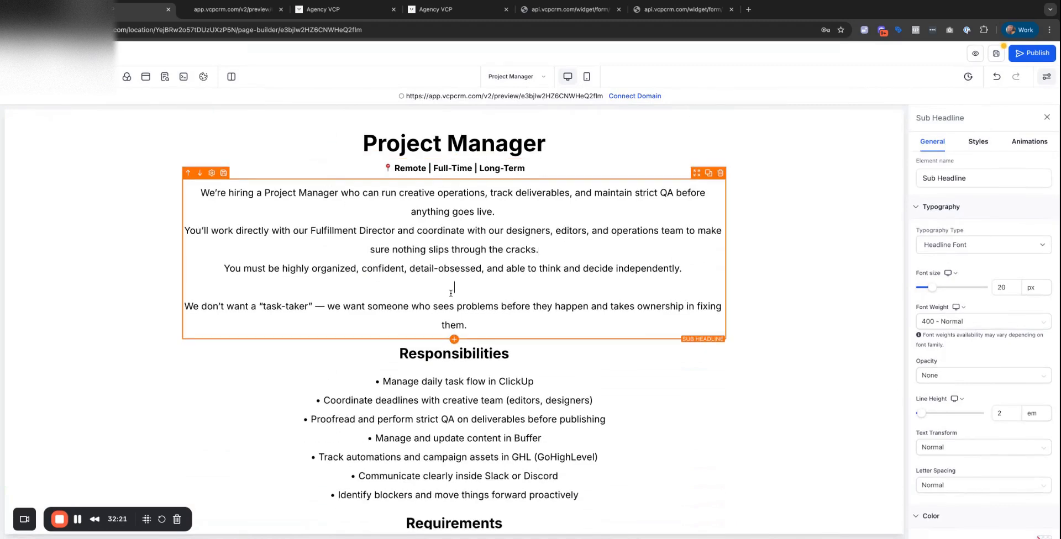
pyautogui.press('BackSpace')
# Move the Loom questions block above Do Not Apply If and redo the undone change.
pyautogui.scroll(-10, 506, 251)
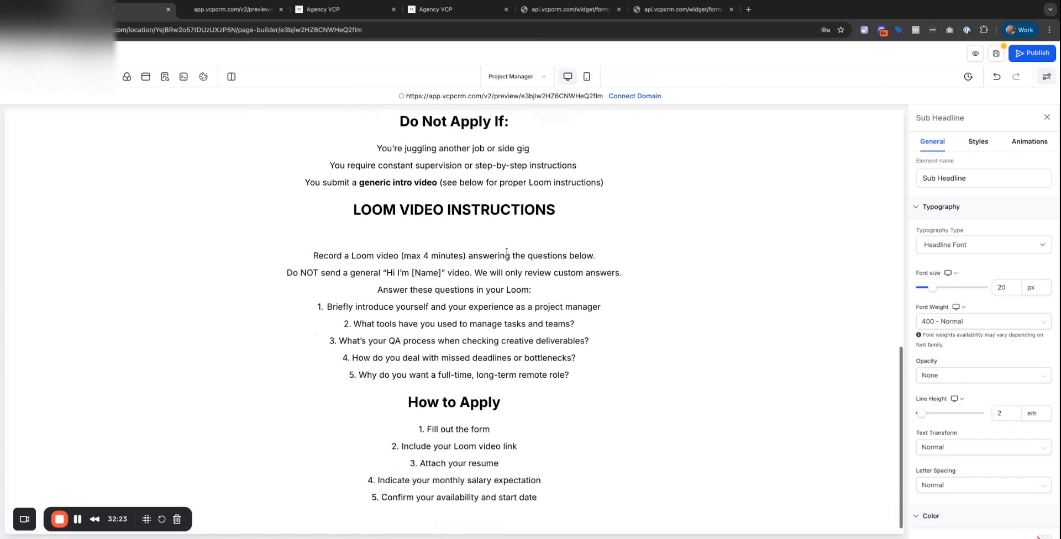
pyautogui.scroll(1, 506, 252)
pyautogui.click(464, 266)
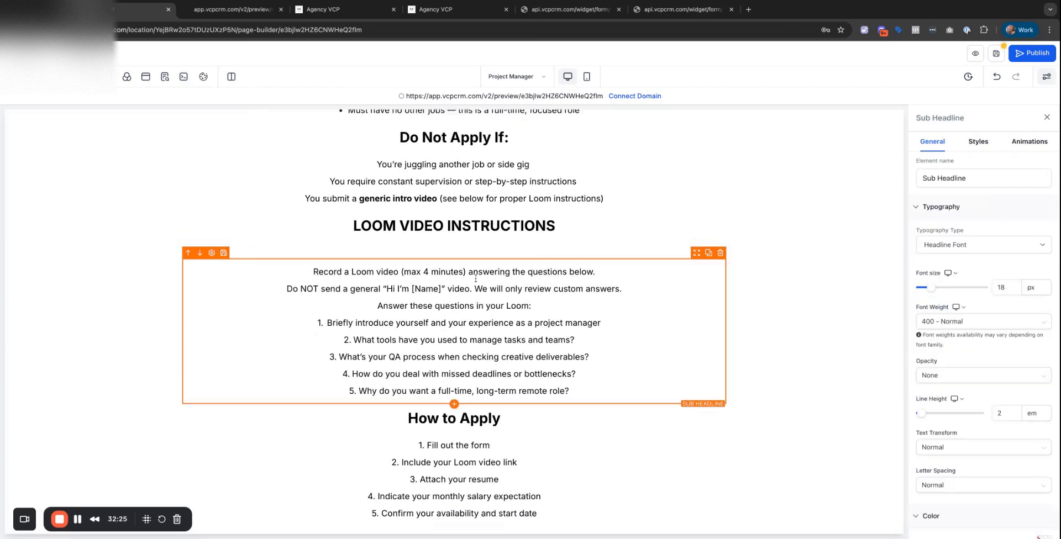
pyautogui.moveTo(697, 254); pyautogui.dragTo(698, 256)
pyautogui.click(467, 445)
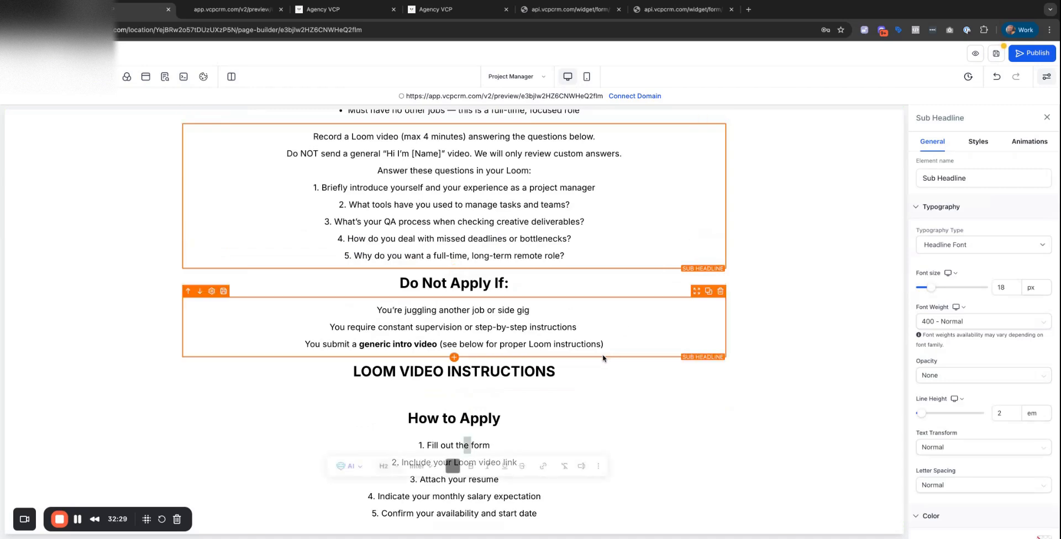
pyautogui.scroll(10, 517, 362)
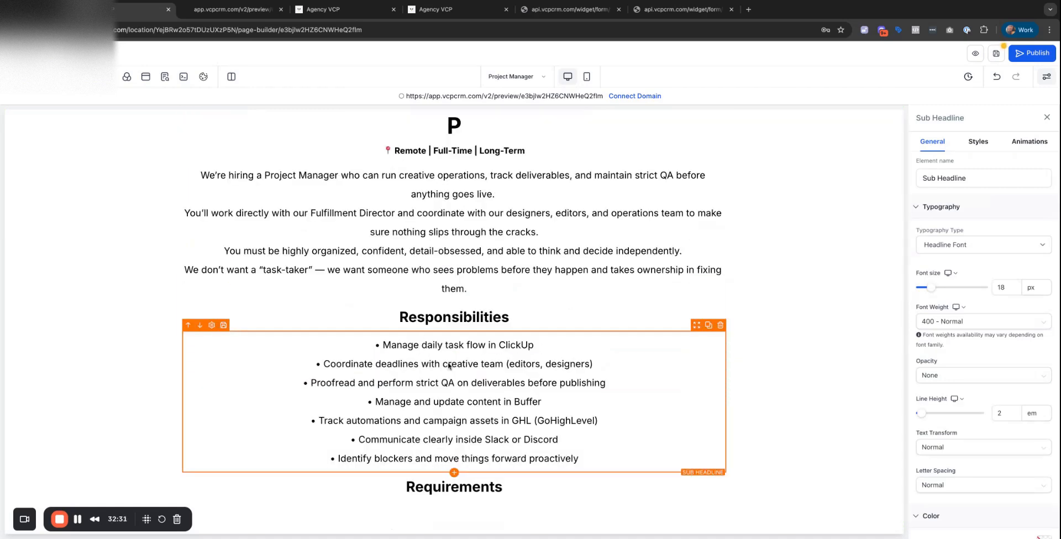
pyautogui.scroll(1, 459, 379)
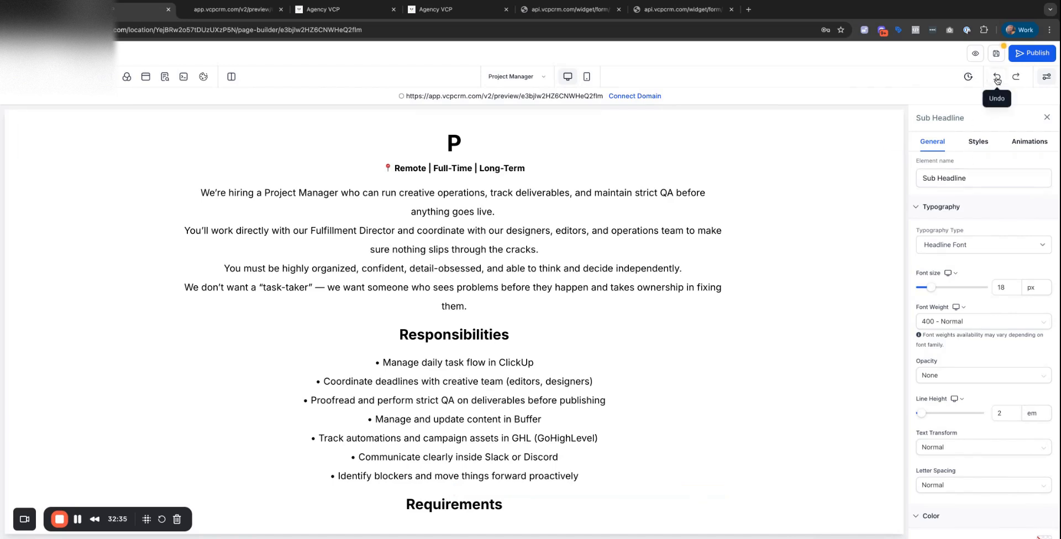
pyautogui.click(1015, 81)
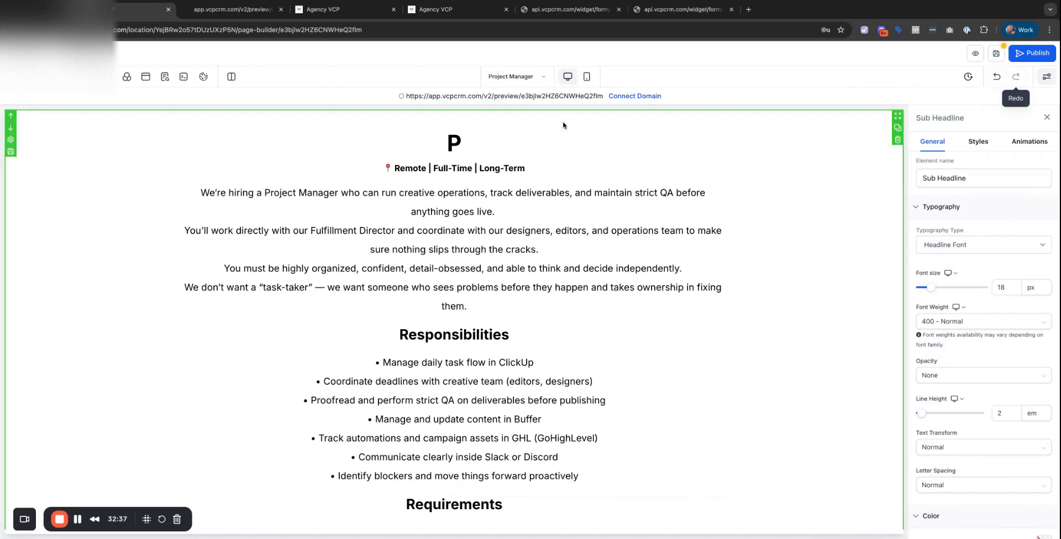
pyautogui.click(469, 142)
pyautogui.scroll(-12, 510, 241)
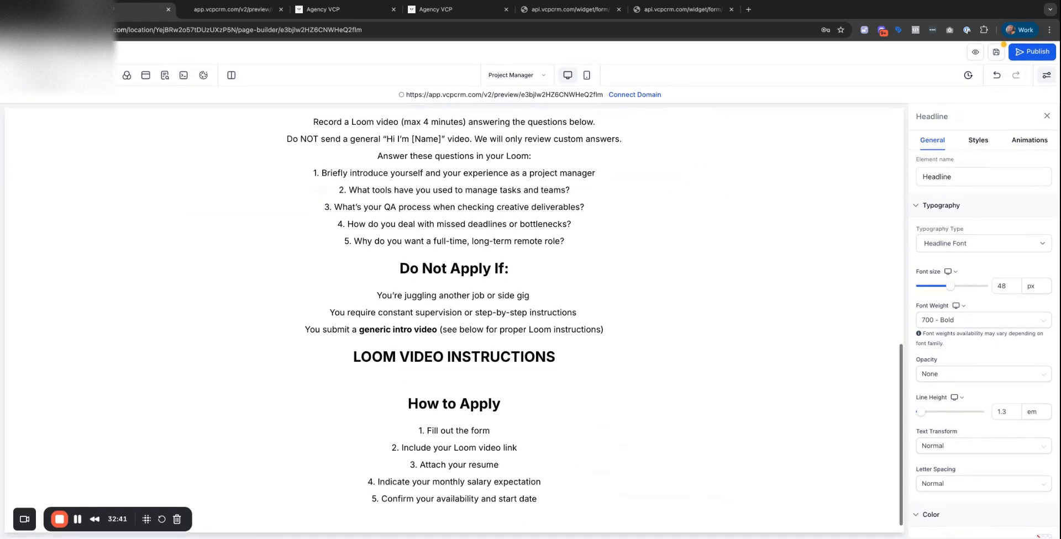
pyautogui.scroll(2, 510, 241)
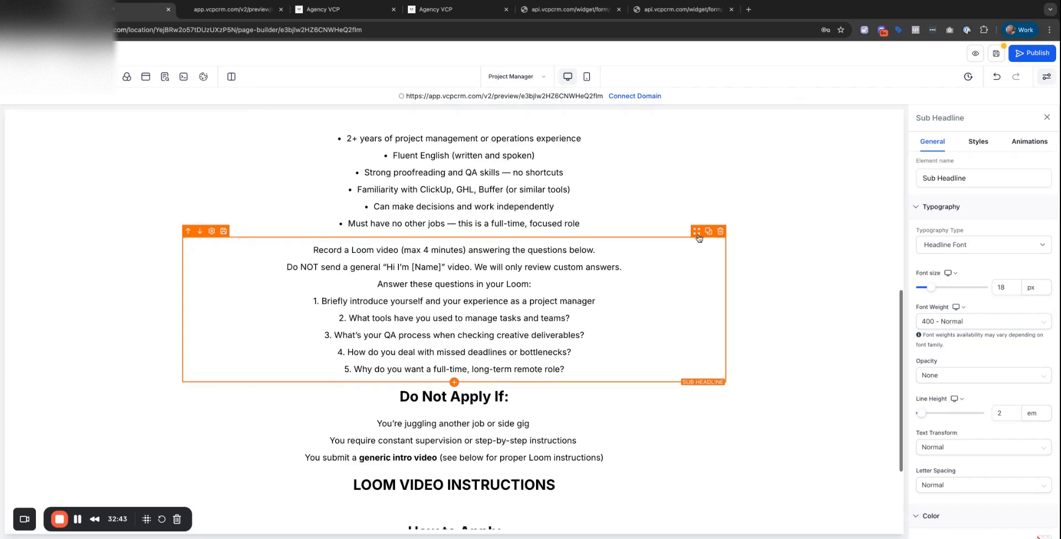
# Restore the accidentally deleted Loom questions and complete the page title as 'PROJECT MANAGER'.
pyautogui.click(719, 232)
pyautogui.hotkey('ctrl', 'z')
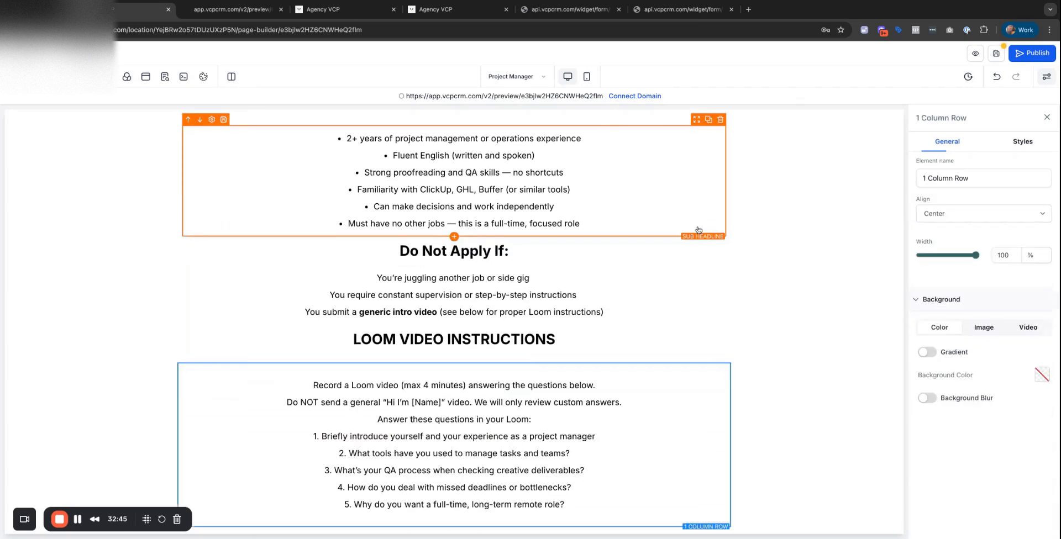
pyautogui.scroll(10, 497, 356)
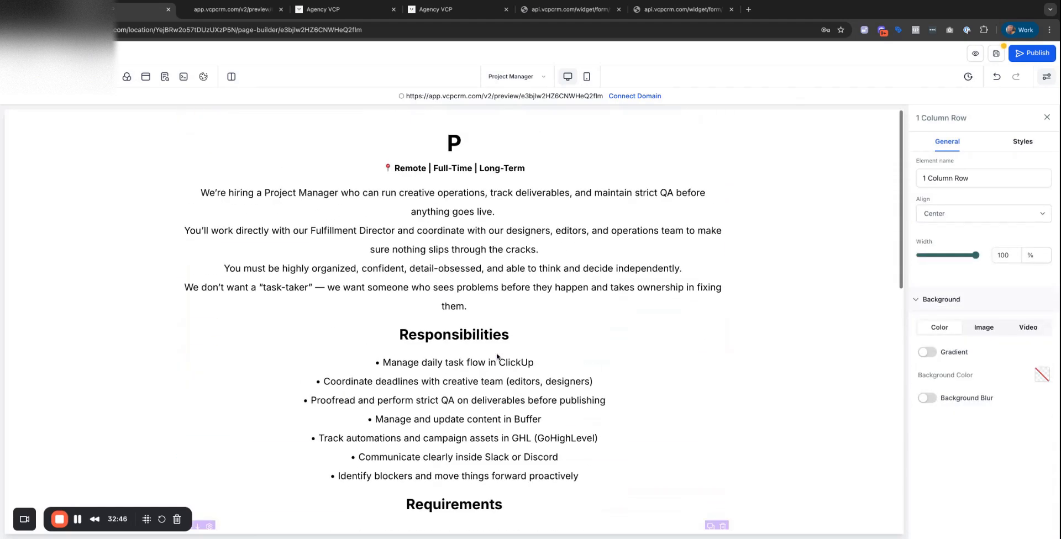
pyautogui.click(460, 137)
pyautogui.write('ROJECT MANAGER')
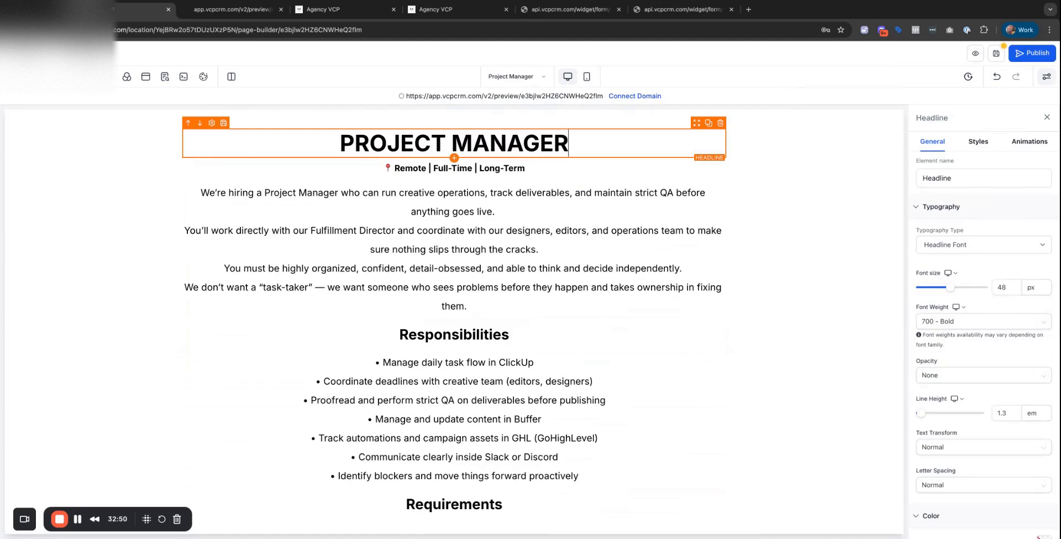
# Try left-aligning the seven Responsibilities bullets, then return them to centred.
pyautogui.click(449, 193)
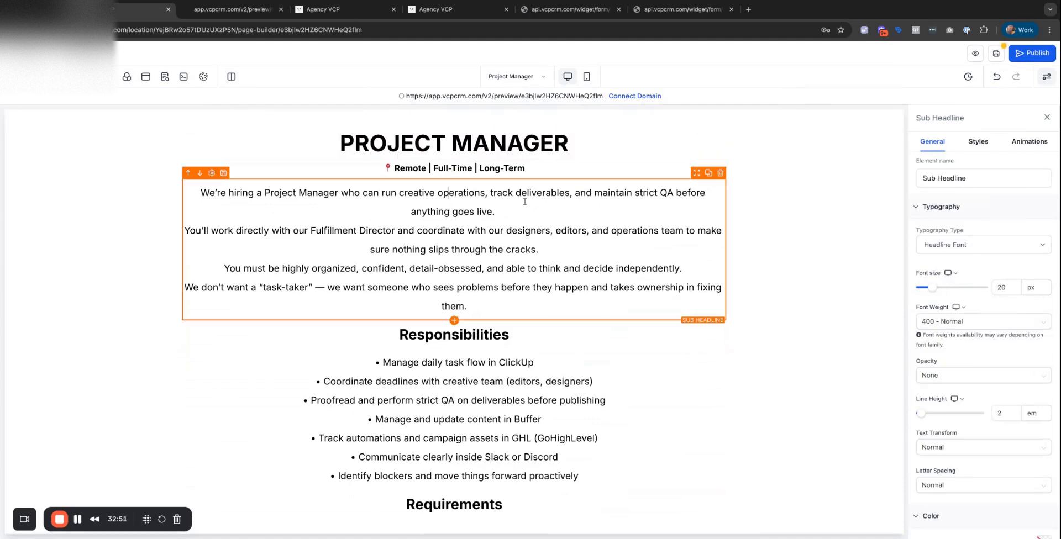
pyautogui.scroll(-5, 513, 265)
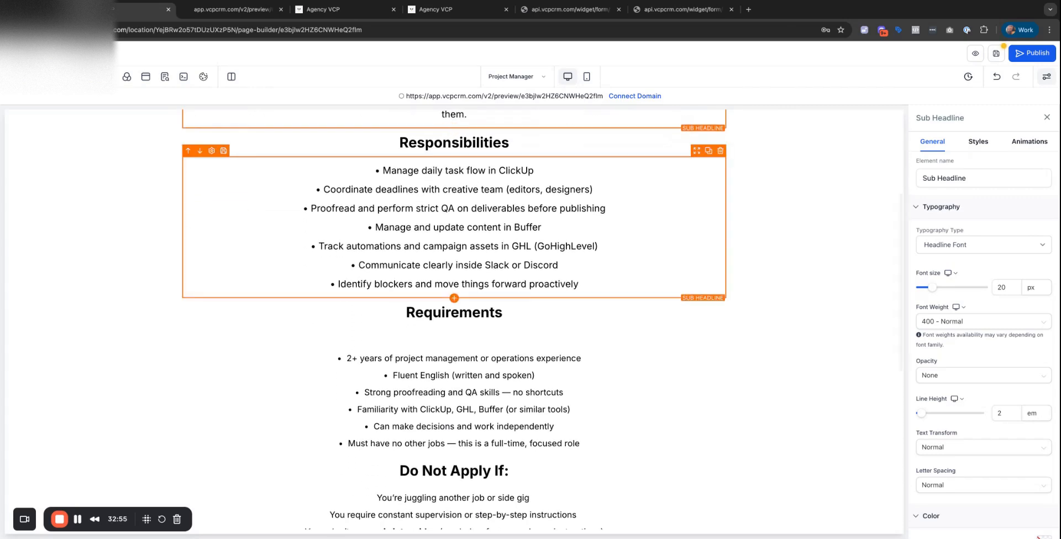
pyautogui.moveTo(456, 246); pyautogui.dragTo(593, 283)
pyautogui.hotkey('shift', 'Up')
pyautogui.hotkey('shift', 'Up')
pyautogui.hotkey('shift', 'Up')
pyautogui.hotkey('shift', 'Up')
pyautogui.hotkey('shift', 'Up')
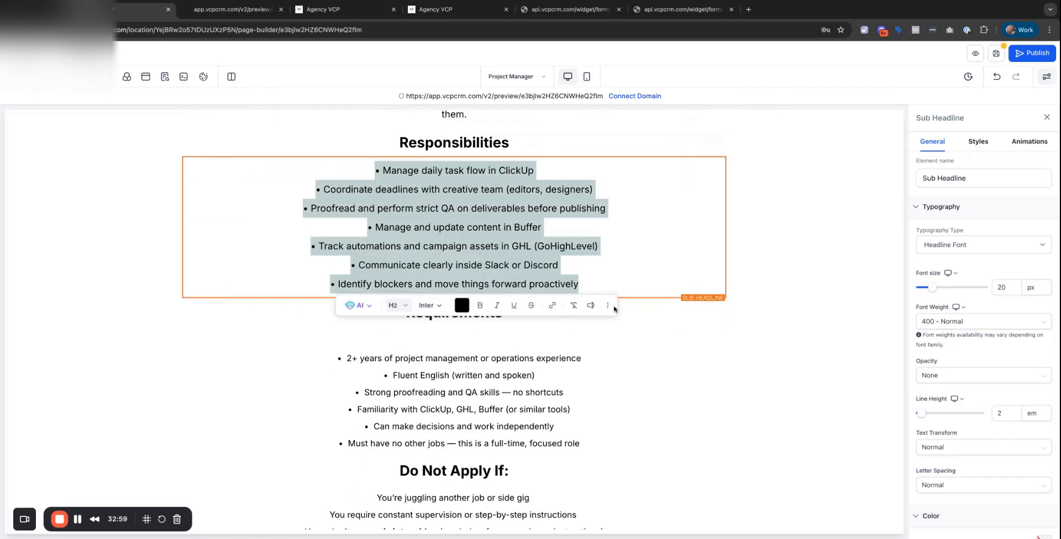
pyautogui.click(978, 145)
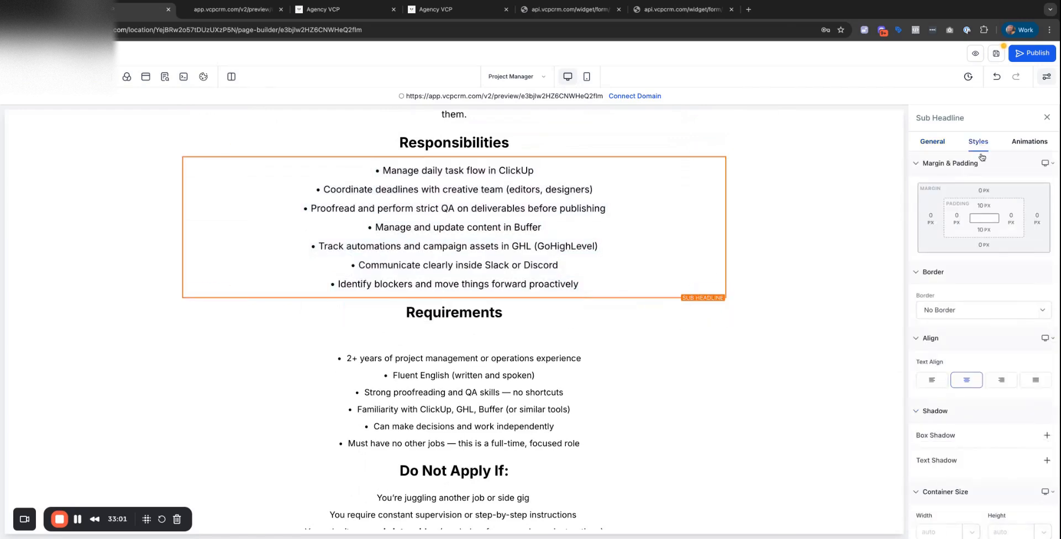
pyautogui.click(1030, 381)
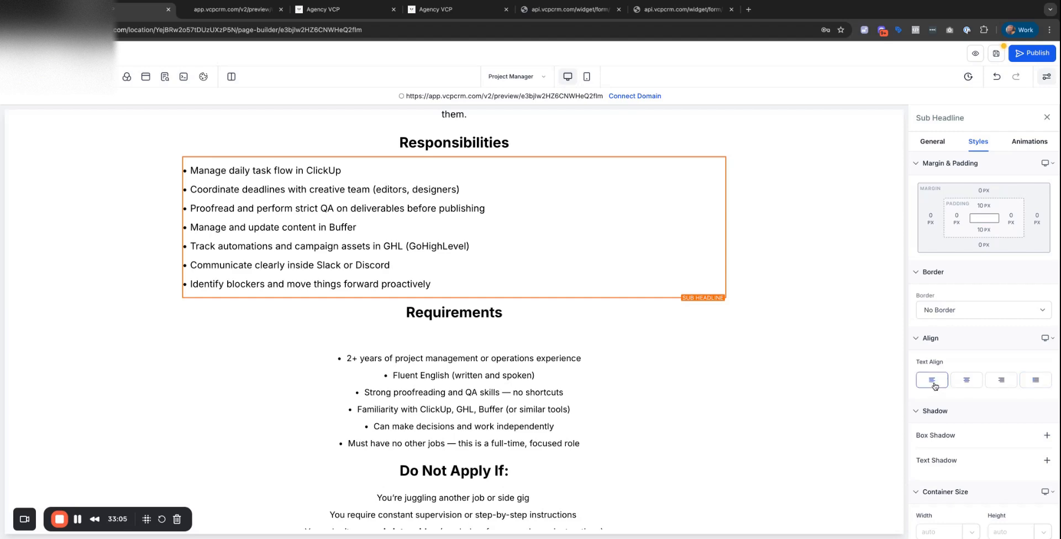
pyautogui.click(967, 382)
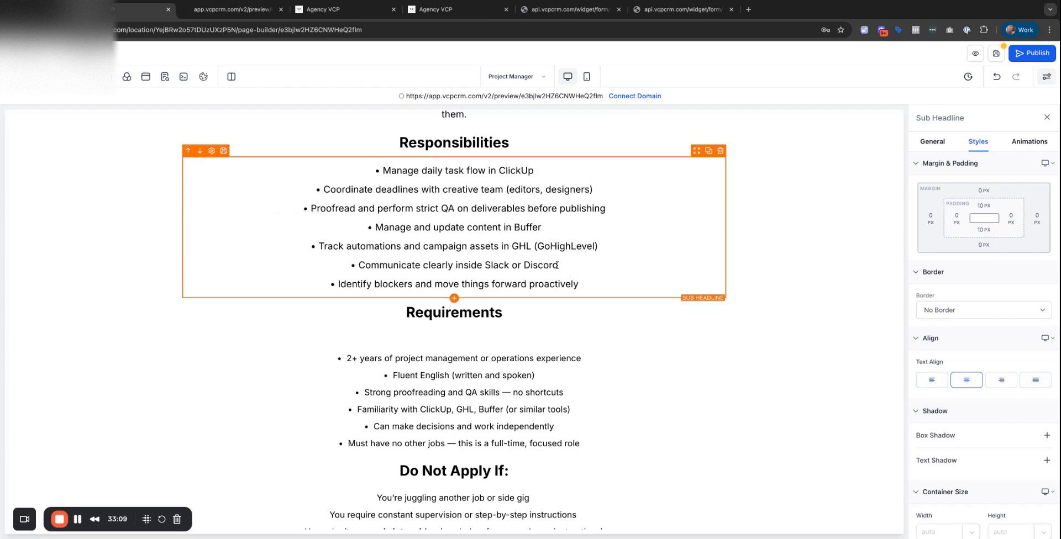
# Move the Requirements heading directly above its bullet list.
pyautogui.scroll(1, 557, 266)
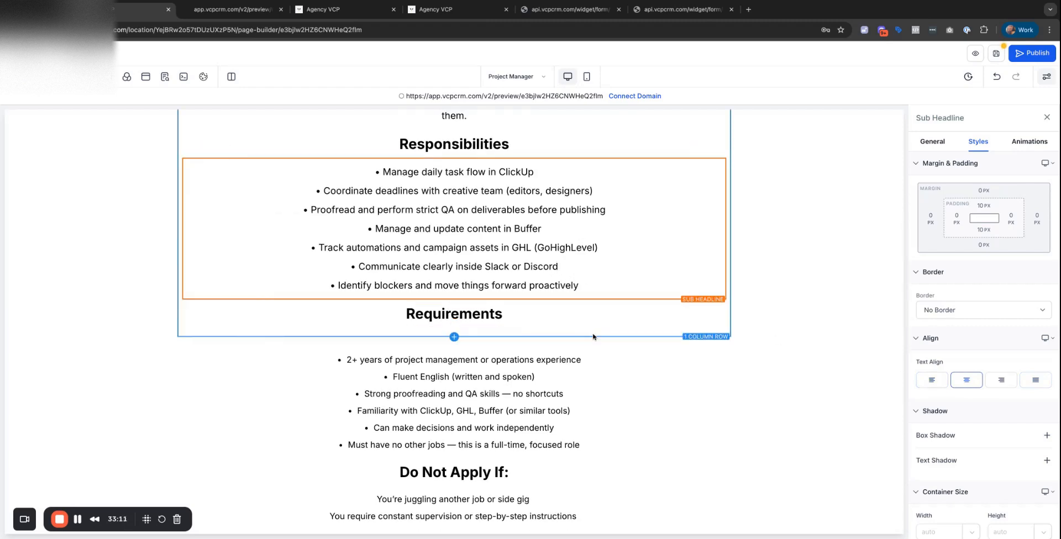
pyautogui.click(456, 353)
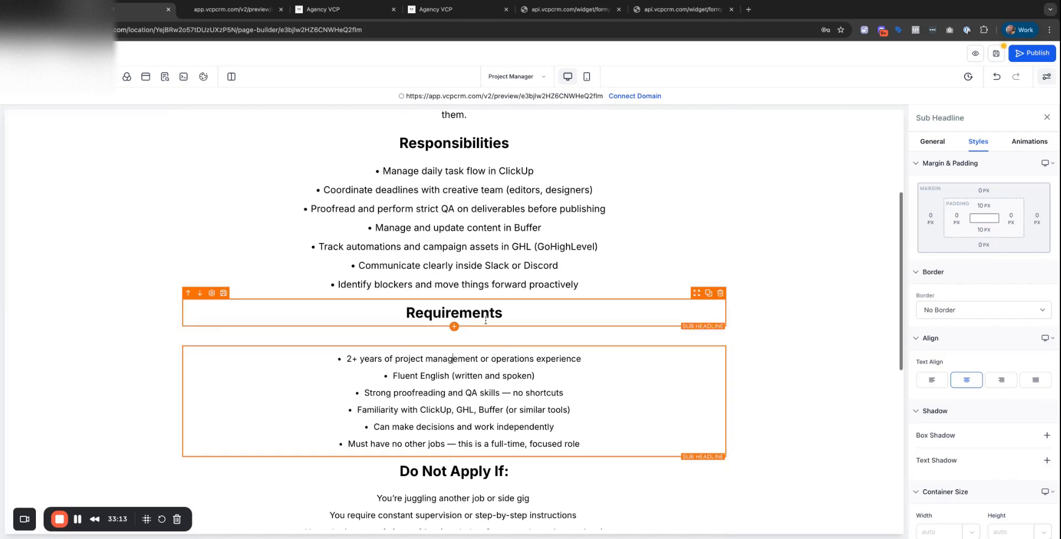
pyautogui.click(489, 314)
pyautogui.moveTo(697, 295); pyautogui.dragTo(689, 332)
pyautogui.click(794, 348)
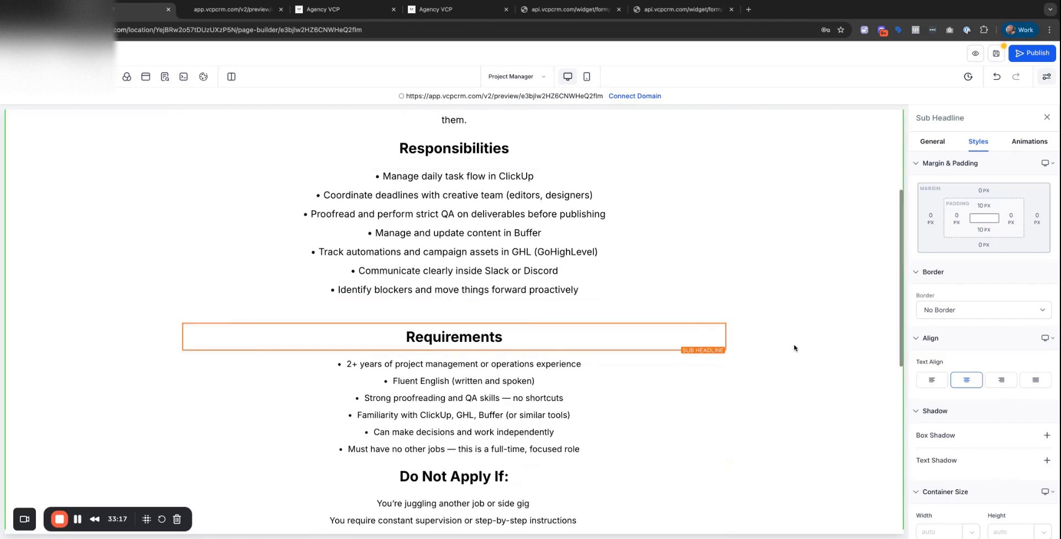
# Pull the LOOM VIDEO INSTRUCTIONS headline out of its row and delete the leftover empty row.
pyautogui.scroll(-5, 571, 250)
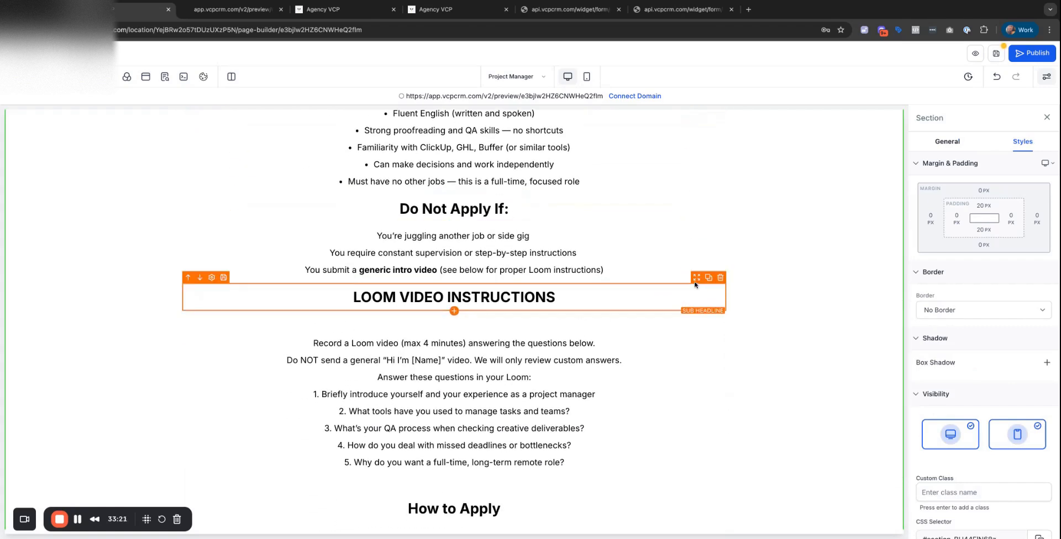
pyautogui.click(701, 298)
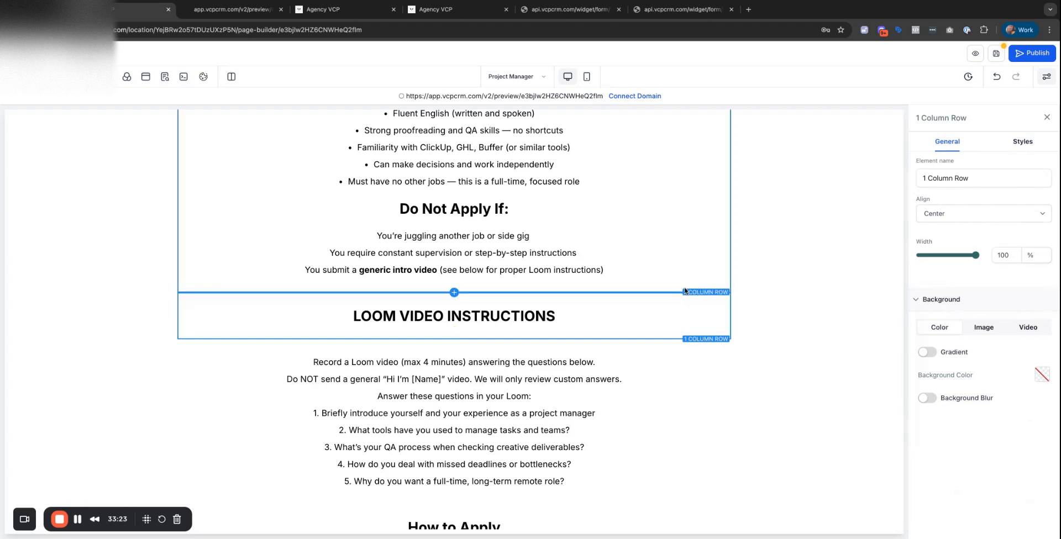
pyautogui.moveTo(697, 296); pyautogui.dragTo(688, 334)
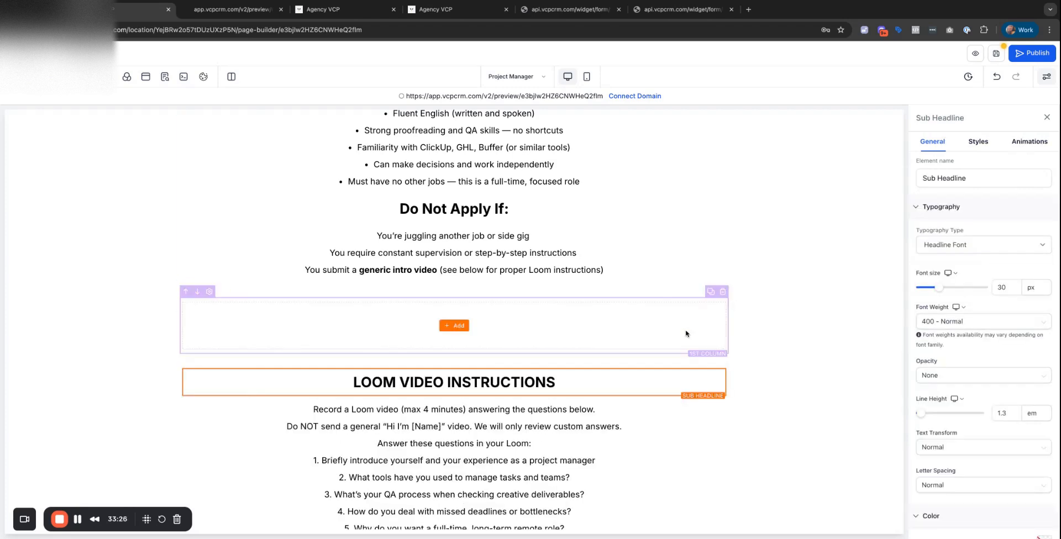
pyautogui.click(724, 291)
pyautogui.click(743, 357)
pyautogui.scroll(-3, 743, 357)
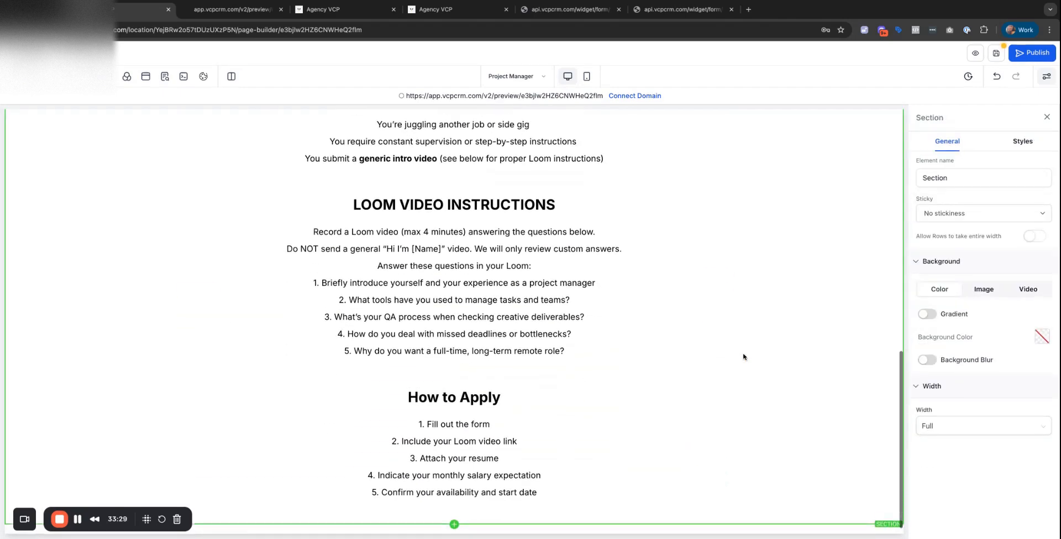
pyautogui.scroll(10, 743, 356)
pyautogui.scroll(-8, 514, 342)
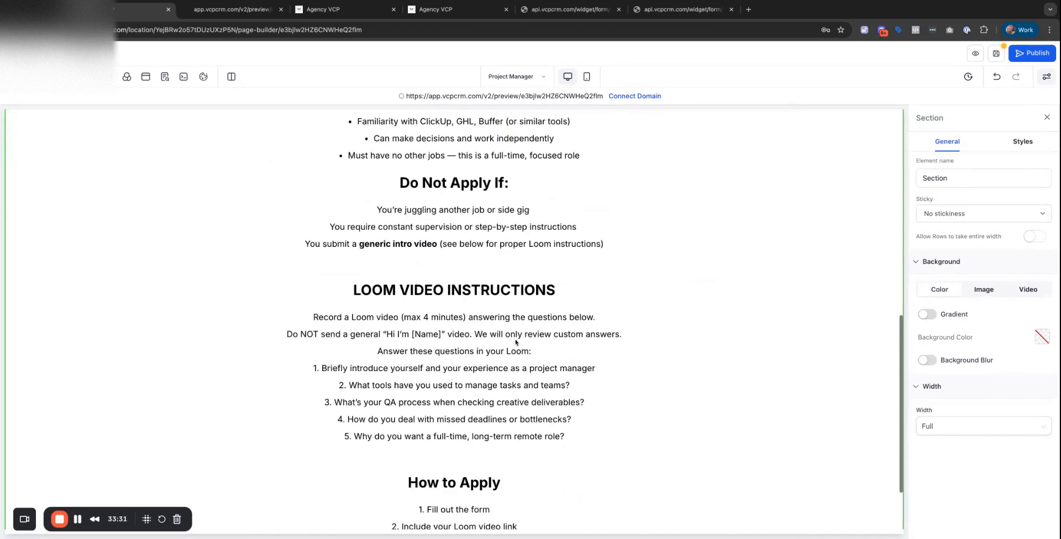
pyautogui.scroll(-2, 515, 342)
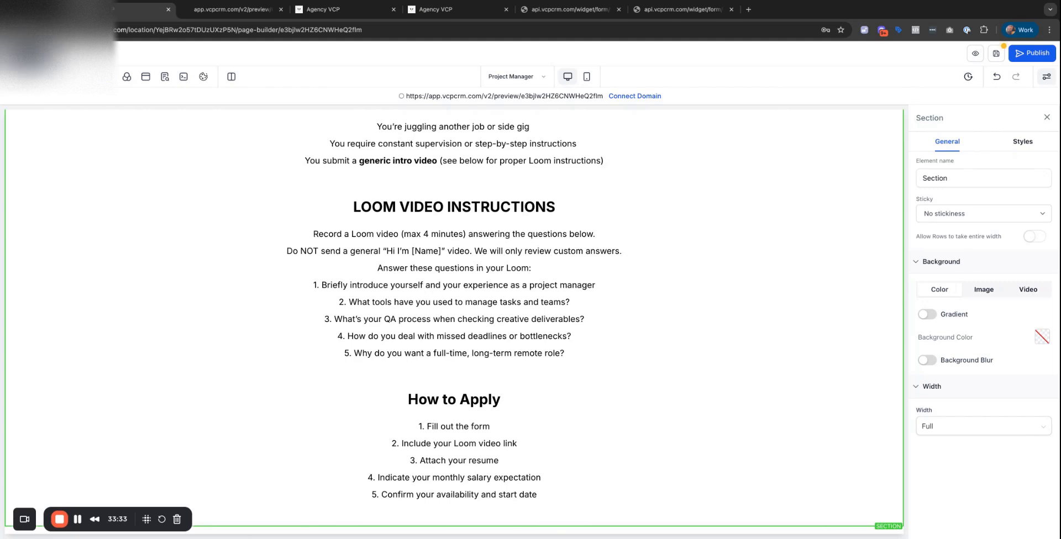
pyautogui.click(13, 76)
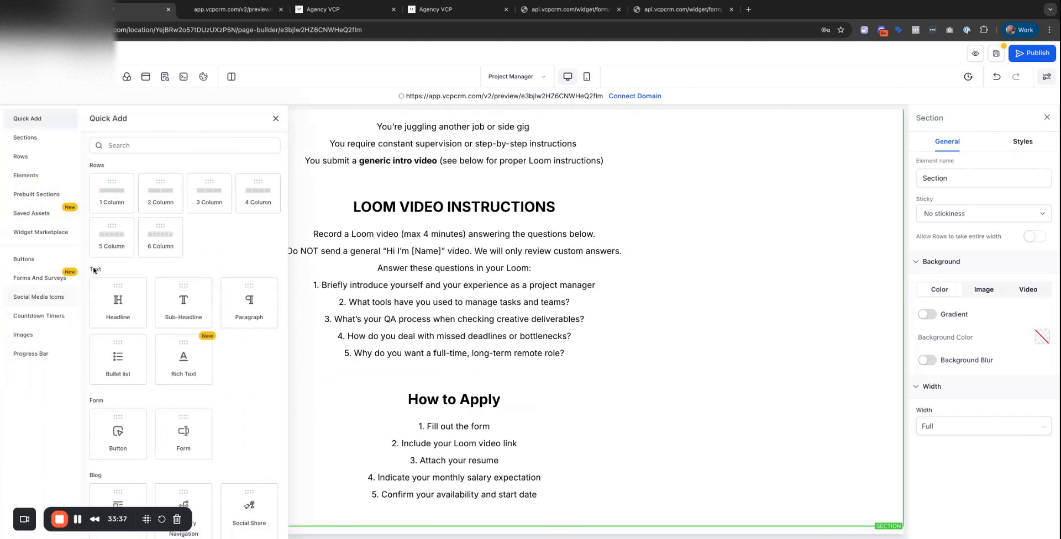
# Place a Form element below How to Apply and choose Application Form - Project Manager.
pyautogui.scroll(-10, 186, 299)
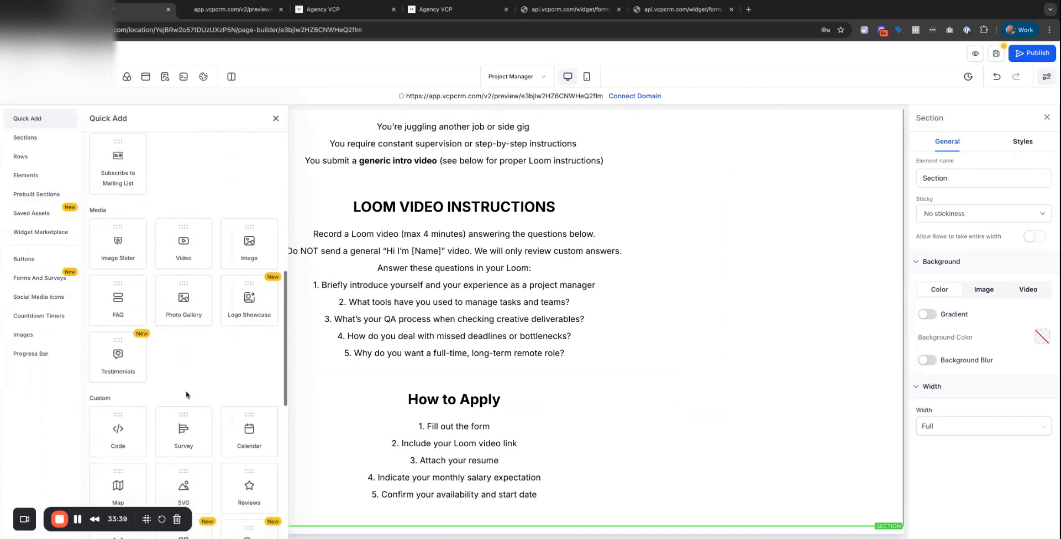
pyautogui.scroll(-8, 187, 395)
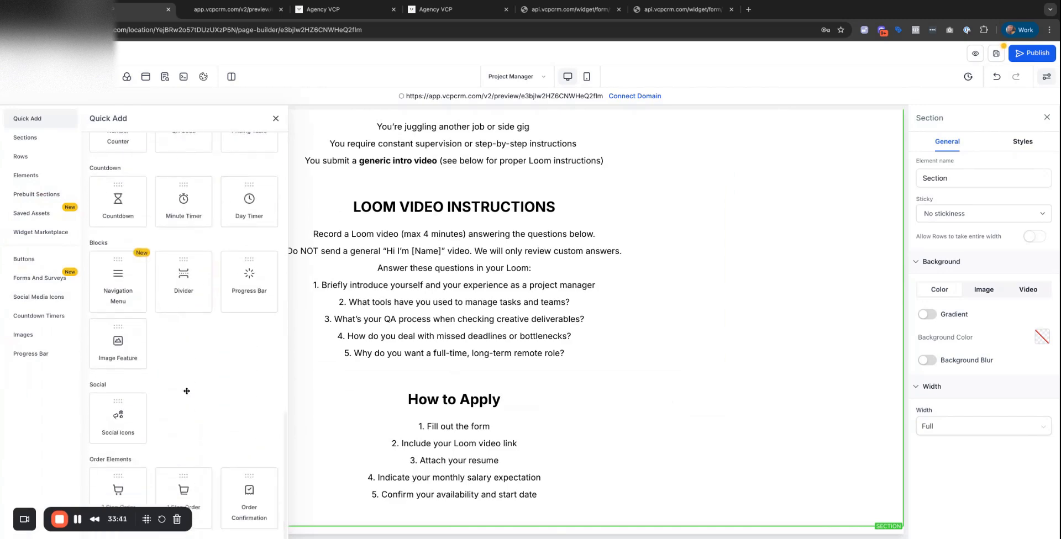
pyautogui.scroll(18, 187, 392)
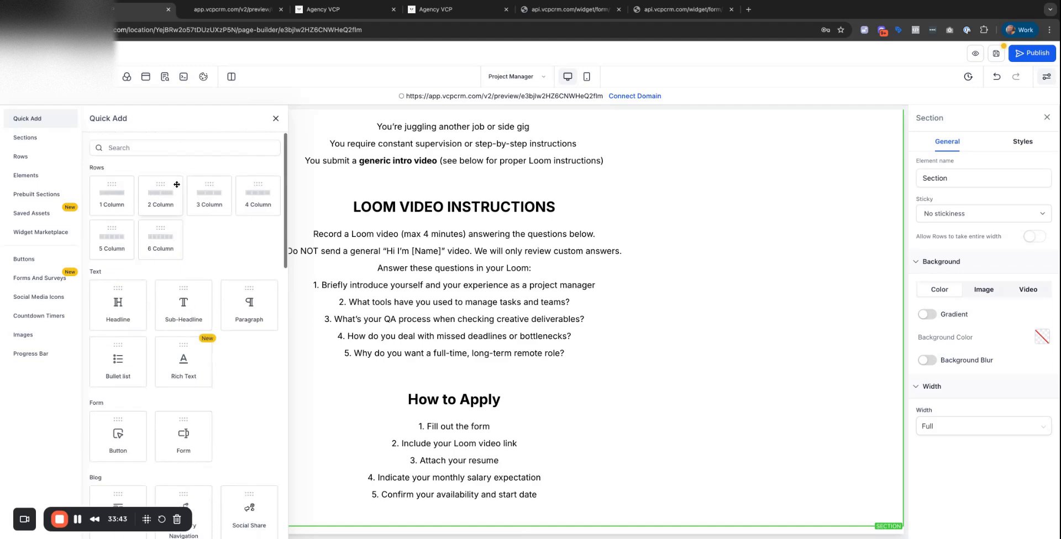
pyautogui.moveTo(180, 436); pyautogui.dragTo(469, 511)
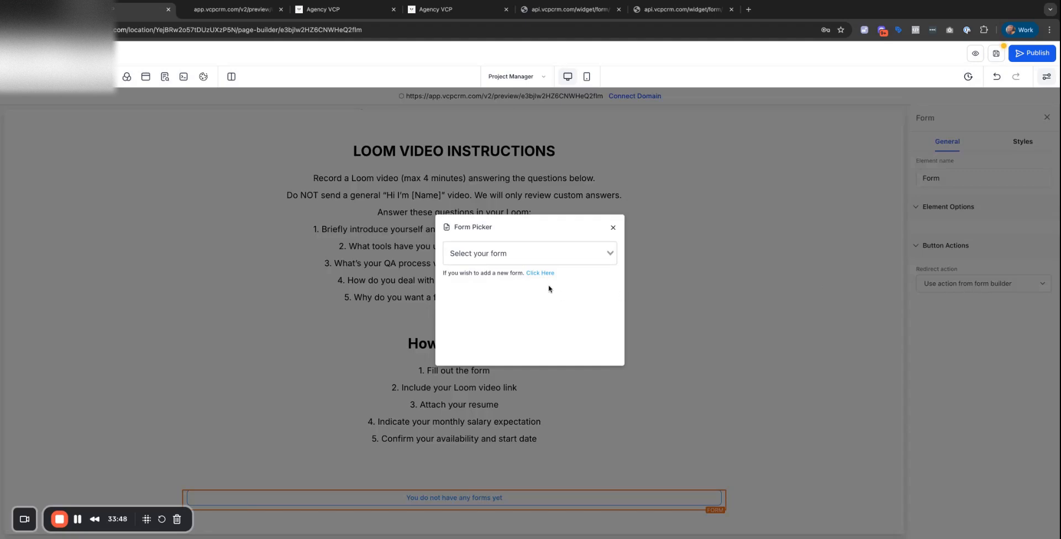
pyautogui.click(519, 255)
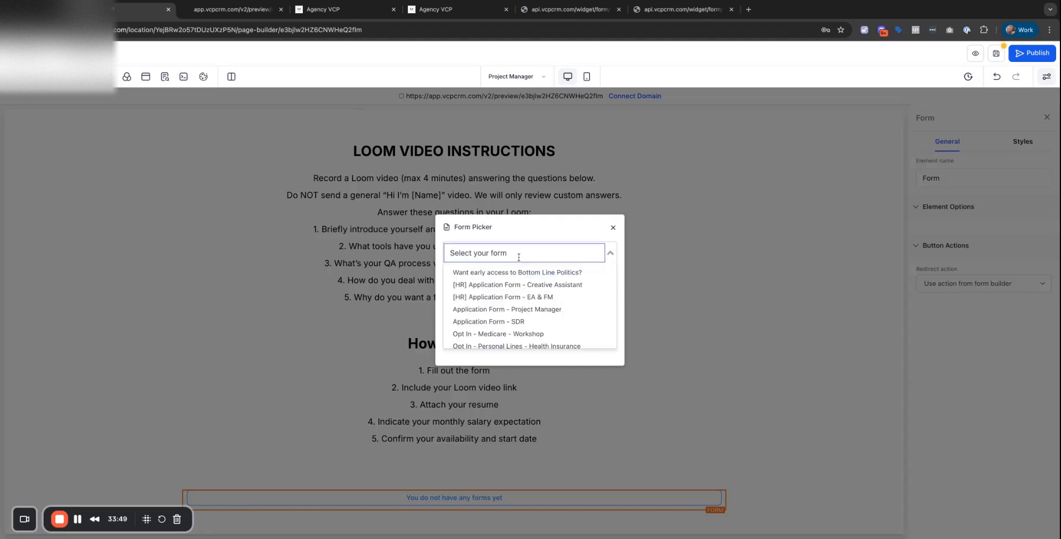
pyautogui.click(555, 310)
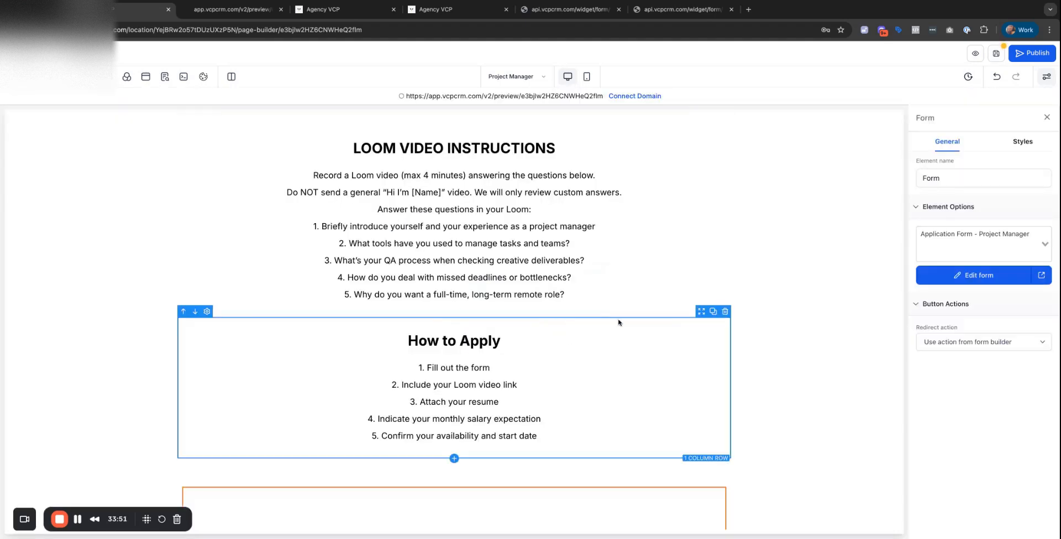
pyautogui.scroll(-1, 618, 323)
pyautogui.scroll(-11, 618, 323)
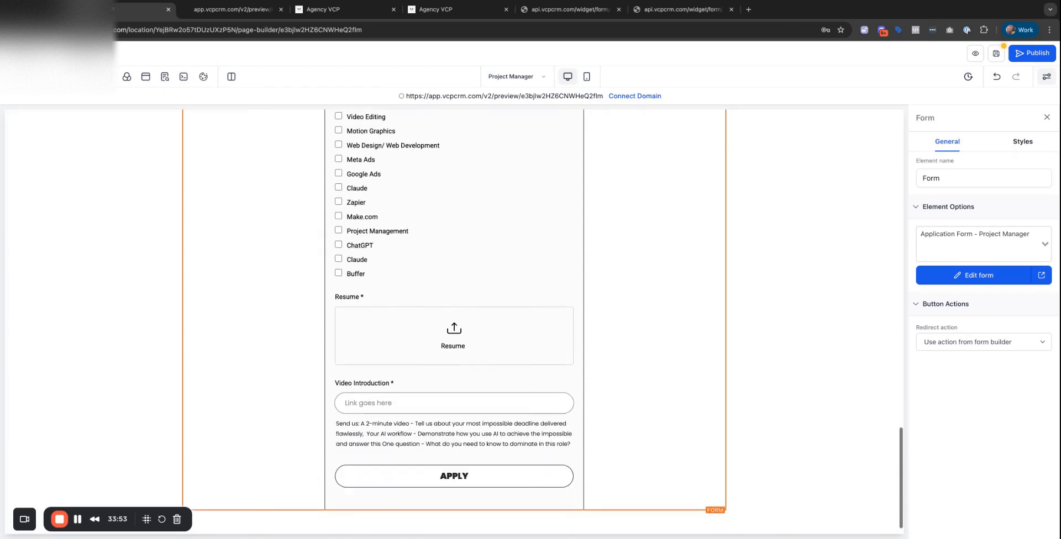
pyautogui.scroll(10, 618, 323)
pyautogui.scroll(15, 618, 323)
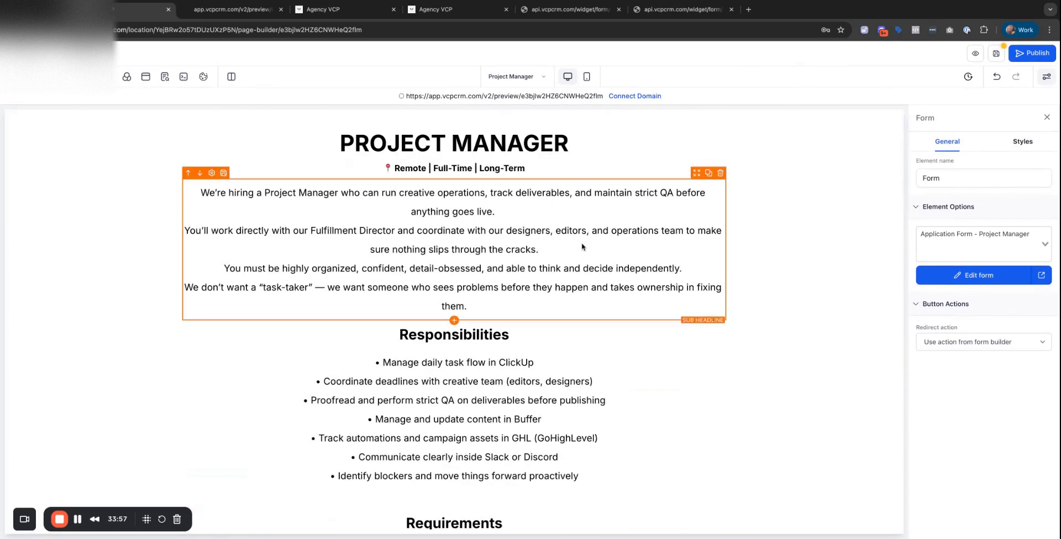
pyautogui.scroll(-3, 582, 247)
pyautogui.scroll(3, 581, 247)
# Remove an unwanted empty row and restore the headline text to 'PROJECT MANAGER'.
pyautogui.click(425, 141)
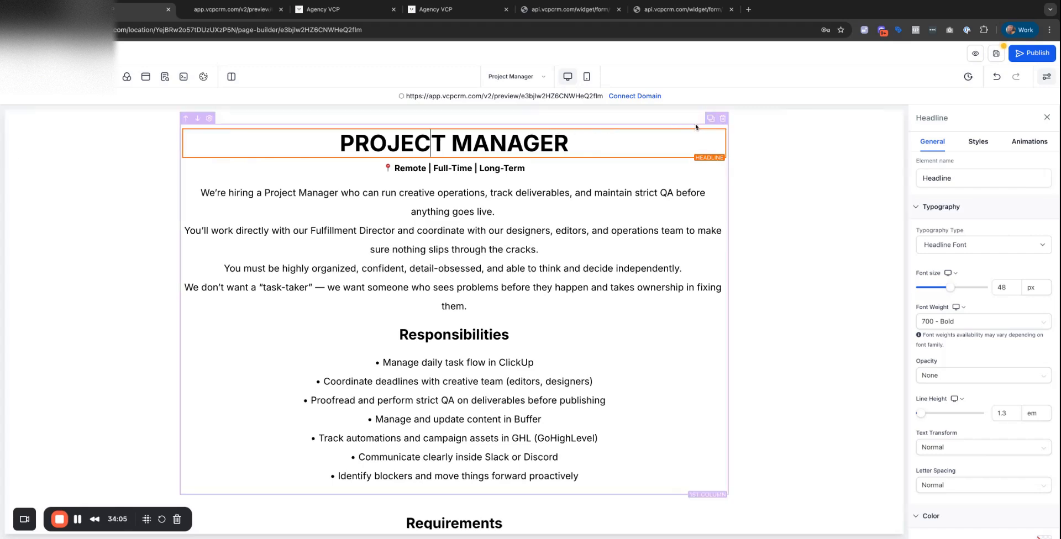
pyautogui.click(24, 77)
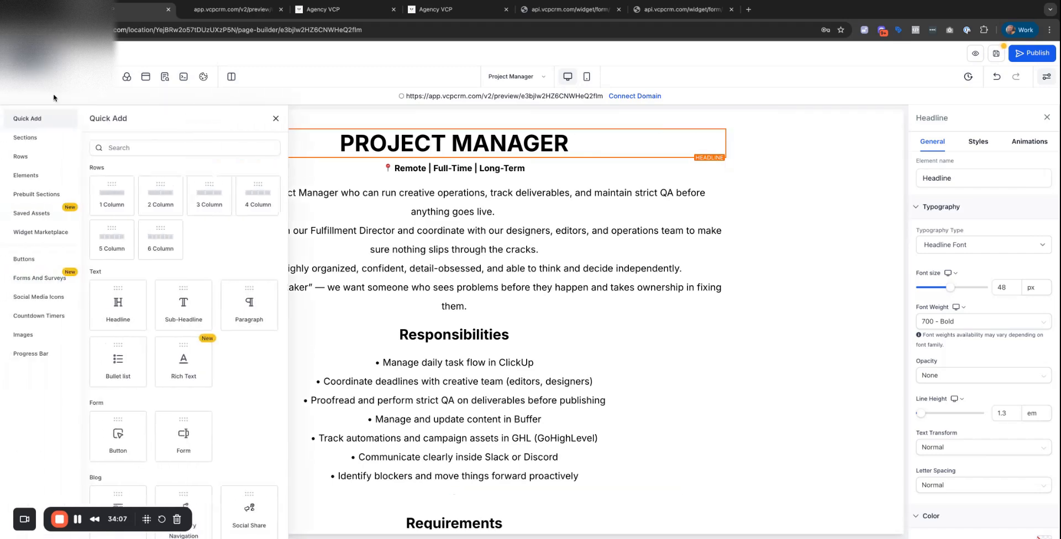
pyautogui.click(110, 196)
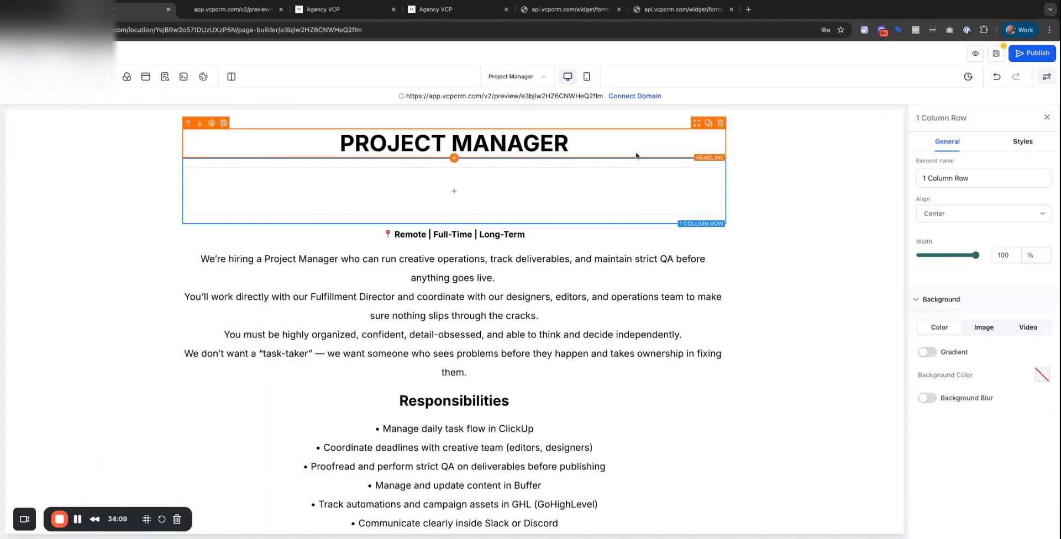
pyautogui.press('super+z')
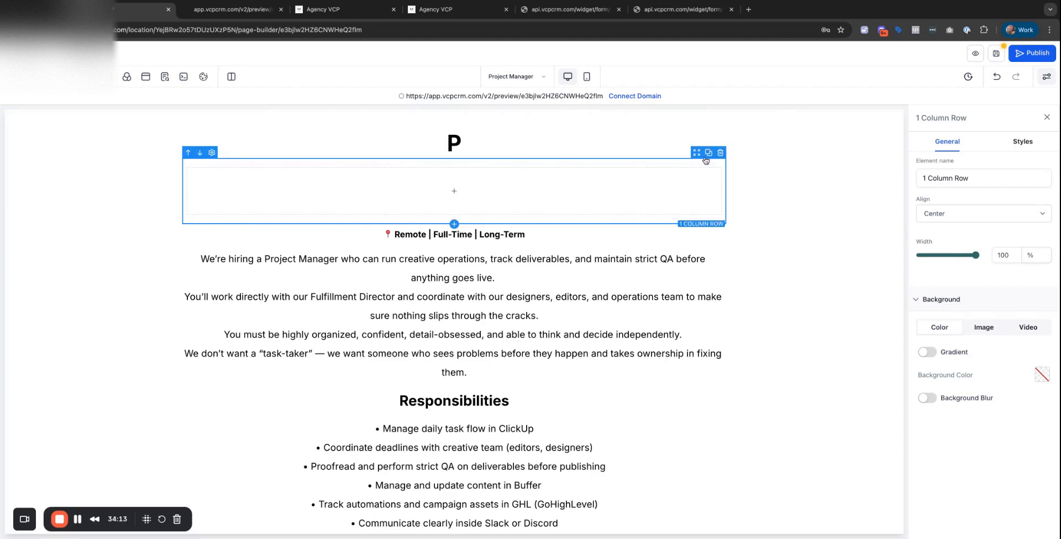
pyautogui.click(721, 153)
pyautogui.click(492, 150)
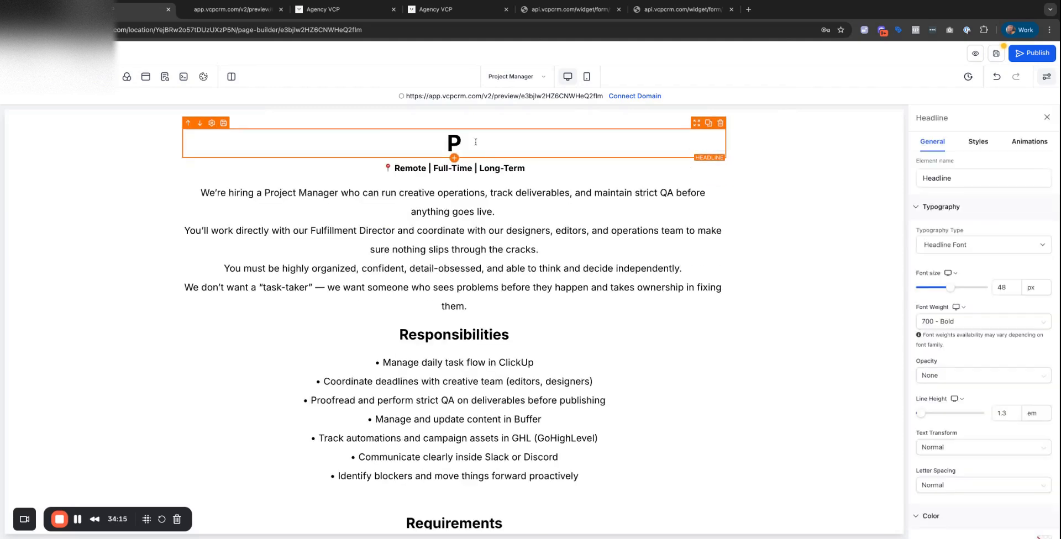
pyautogui.write('ROJECT MANAGER')
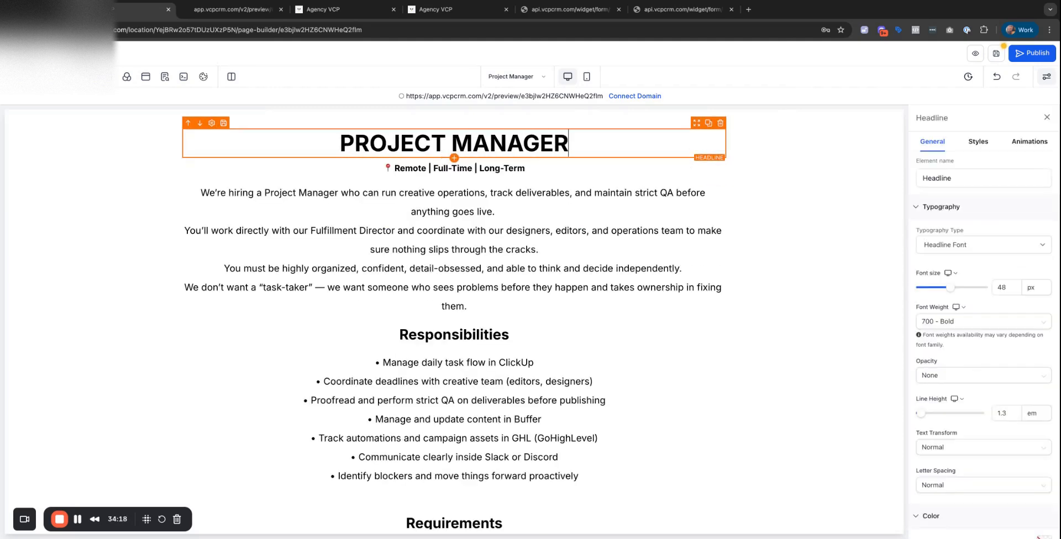
# Add a 1 Column row at the page top and move the PROJECT MANAGER headline into it.
pyautogui.click(284, 174)
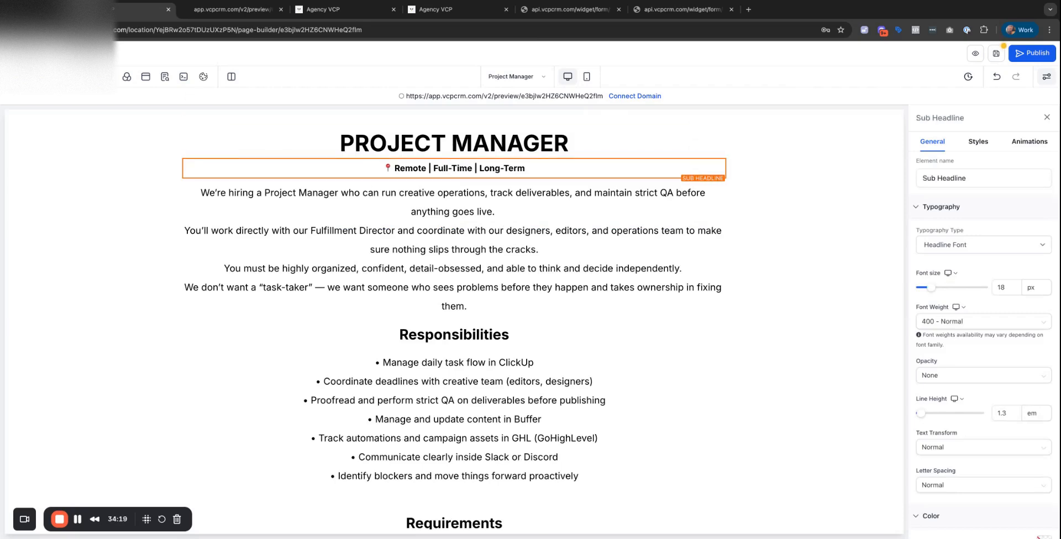
pyautogui.click(16, 77)
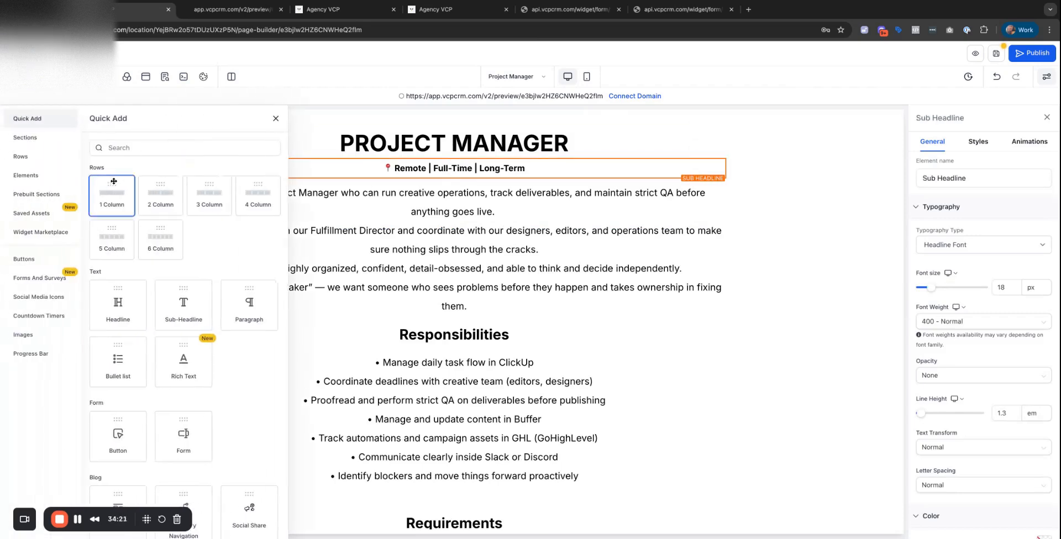
pyautogui.click(113, 181)
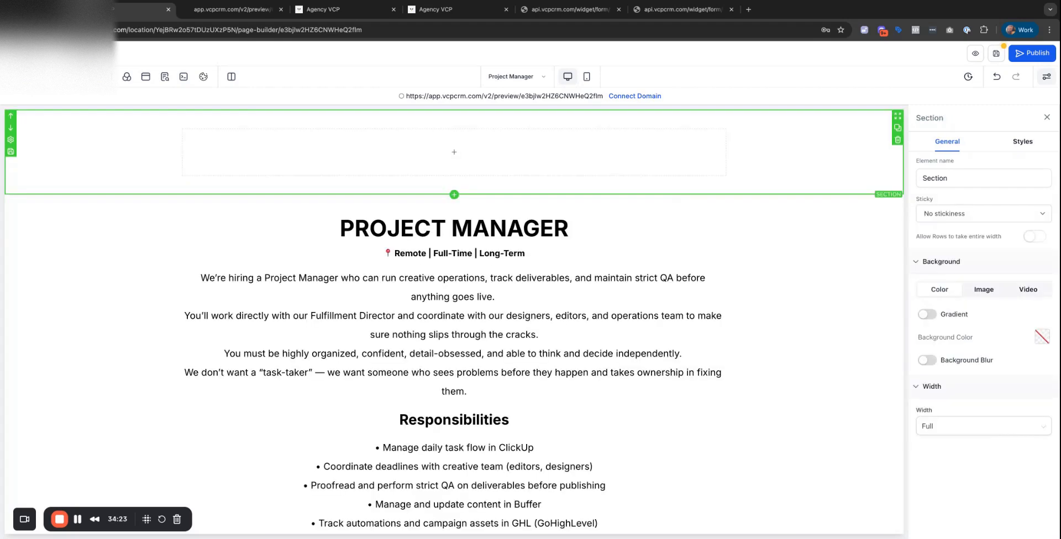
pyautogui.moveTo(695, 209); pyautogui.dragTo(695, 157)
pyautogui.click(485, 173)
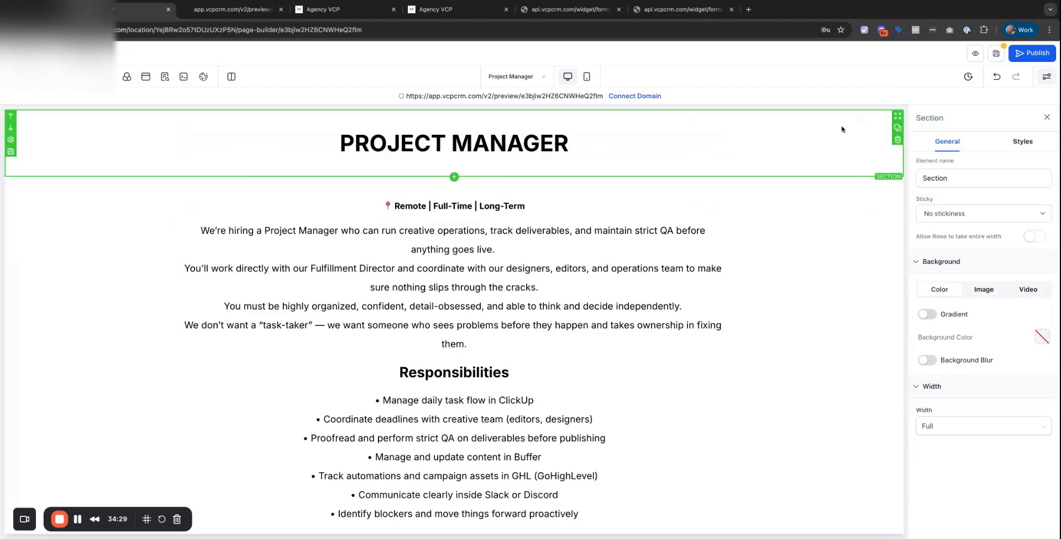
# Give the new top section a black background.
pyautogui.click(1041, 341)
pyautogui.click(964, 268)
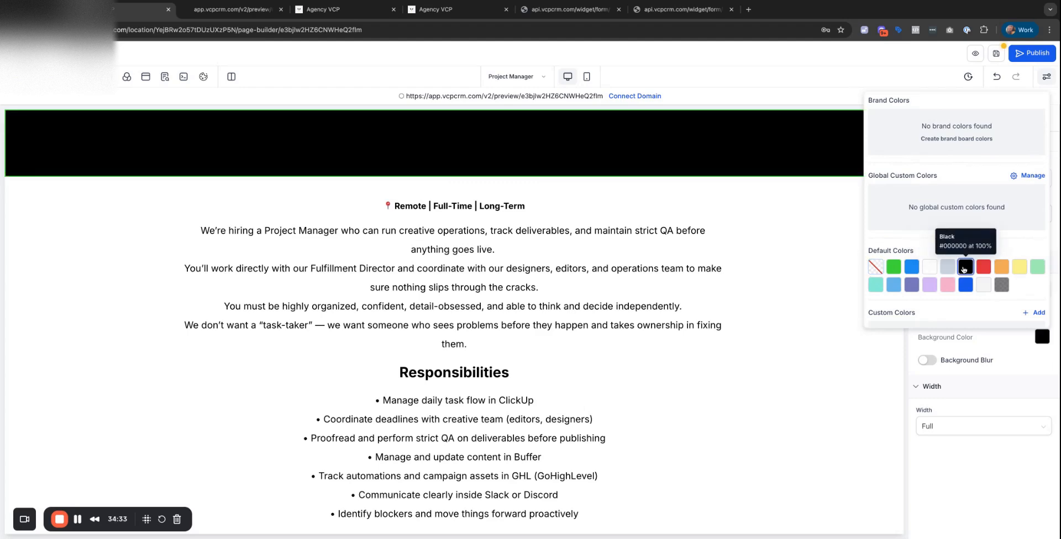
pyautogui.click(390, 124)
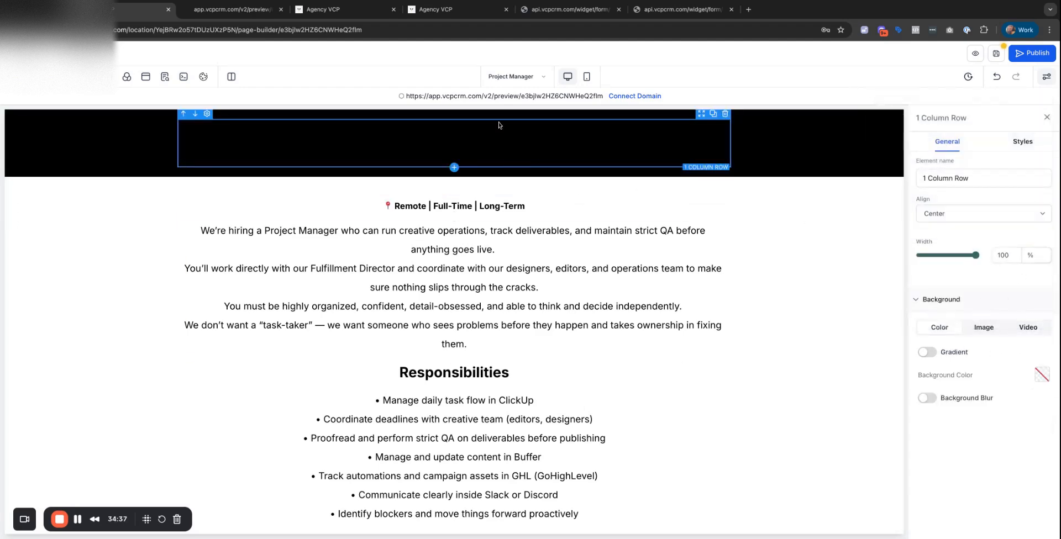
# Set the PROJECT MANAGER headline text colour to White.
pyautogui.click(475, 139)
pyautogui.scroll(-3, 1000, 442)
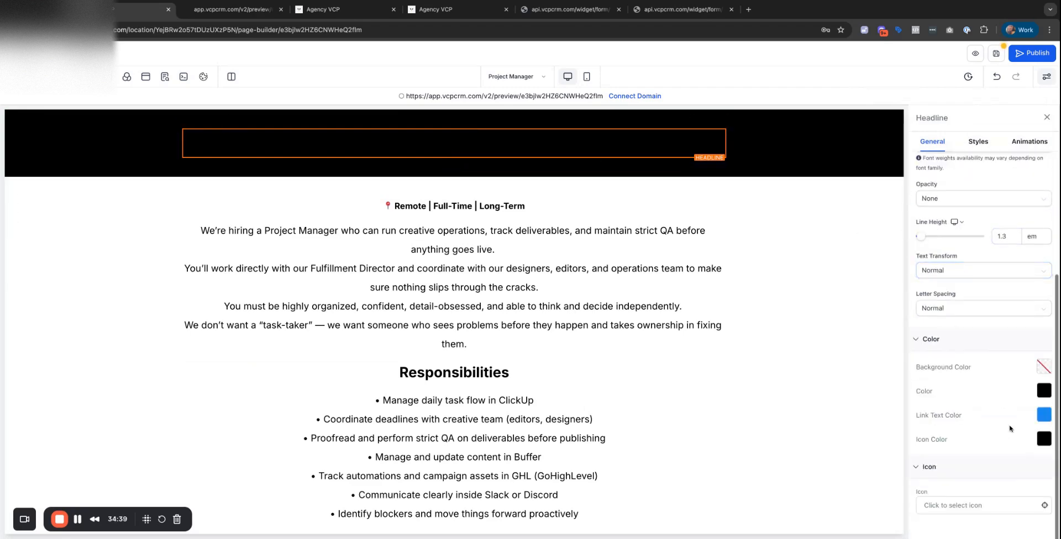
pyautogui.click(1042, 393)
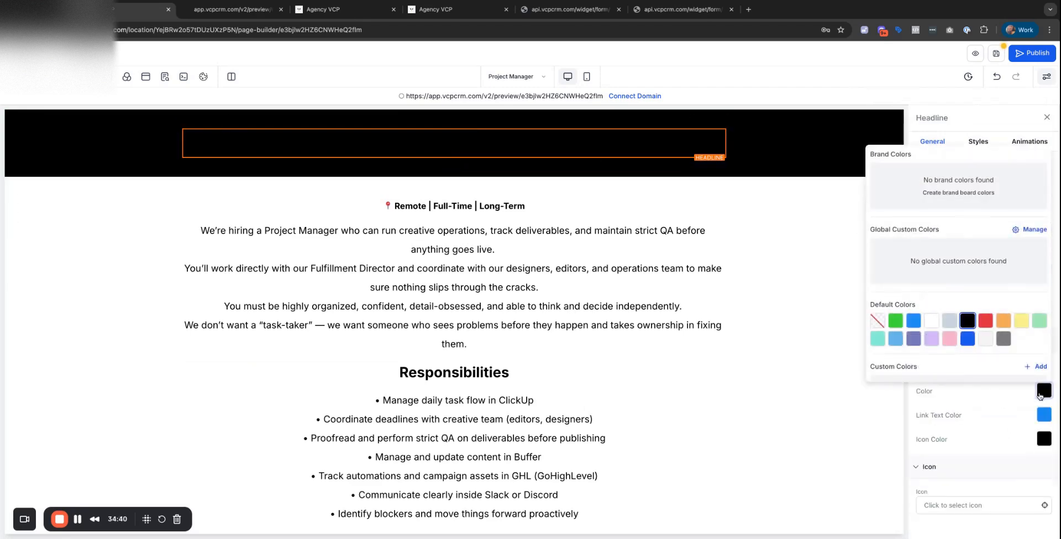
pyautogui.click(933, 321)
pyautogui.click(747, 312)
pyautogui.scroll(-3, 740, 304)
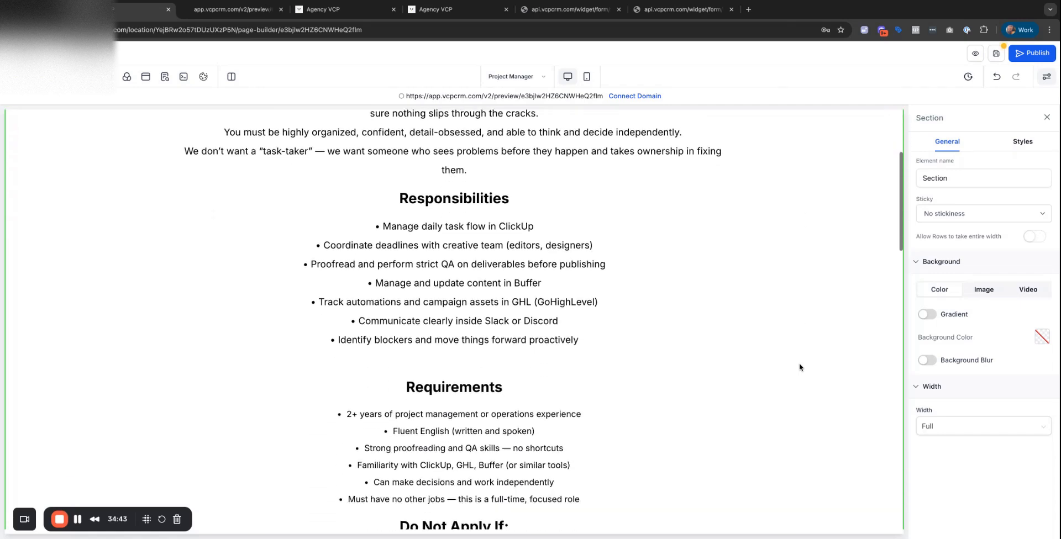
# Set the Application Form section's Background Color to Black.
pyautogui.scroll(-10, 799, 367)
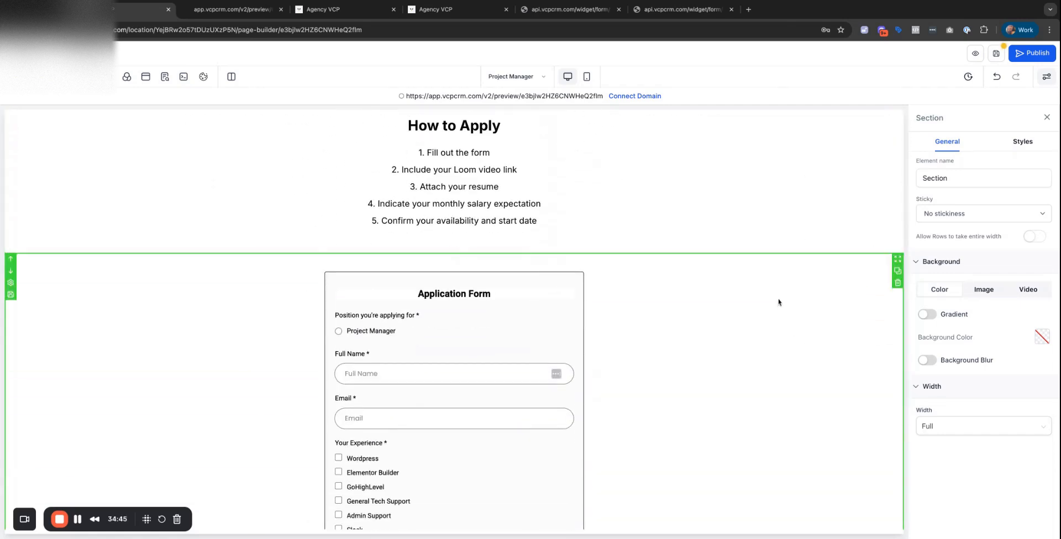
pyautogui.click(1041, 338)
pyautogui.click(962, 268)
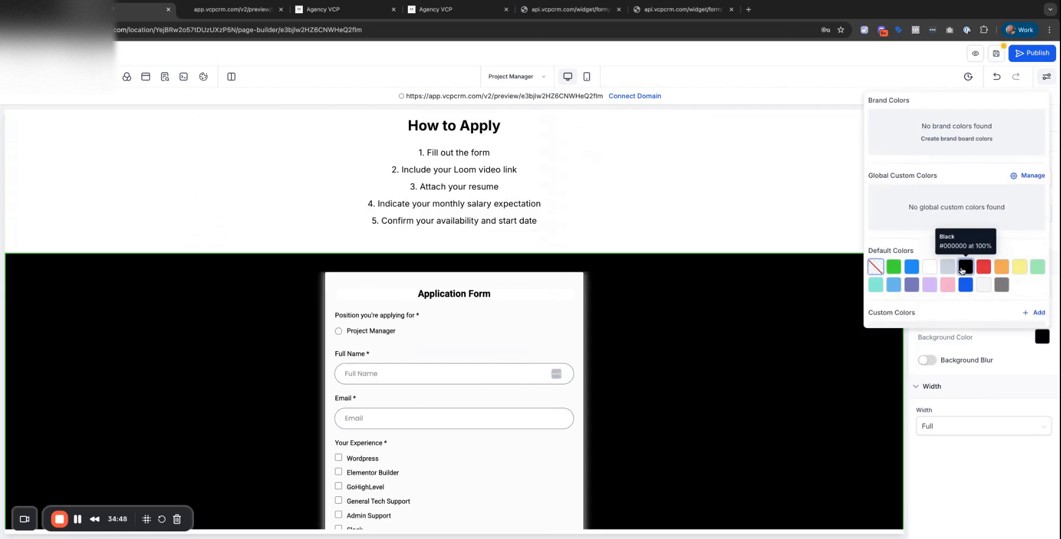
pyautogui.click(775, 326)
pyautogui.scroll(-5, 743, 328)
pyautogui.scroll(20, 743, 328)
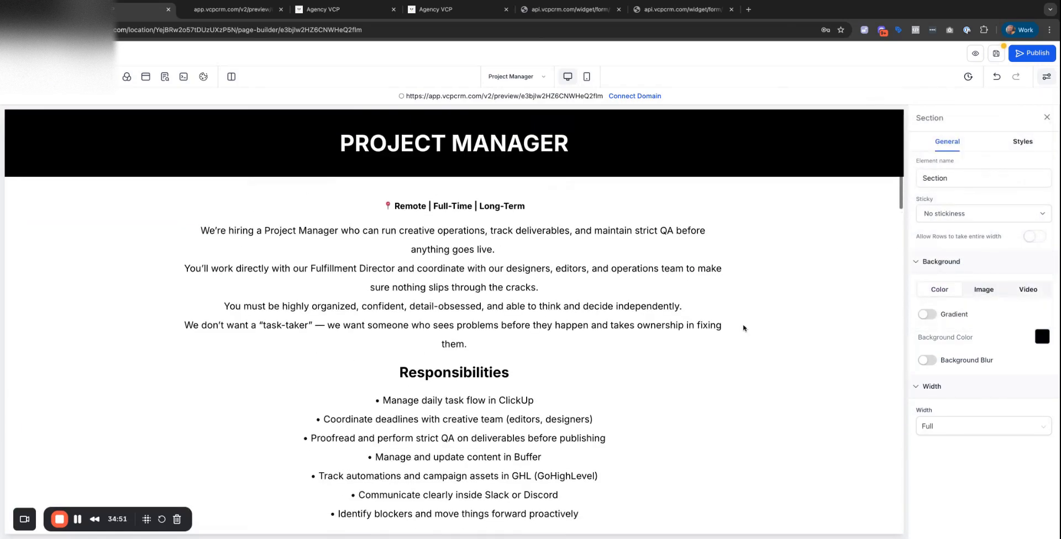
pyautogui.click(830, 279)
pyautogui.scroll(-5, 514, 299)
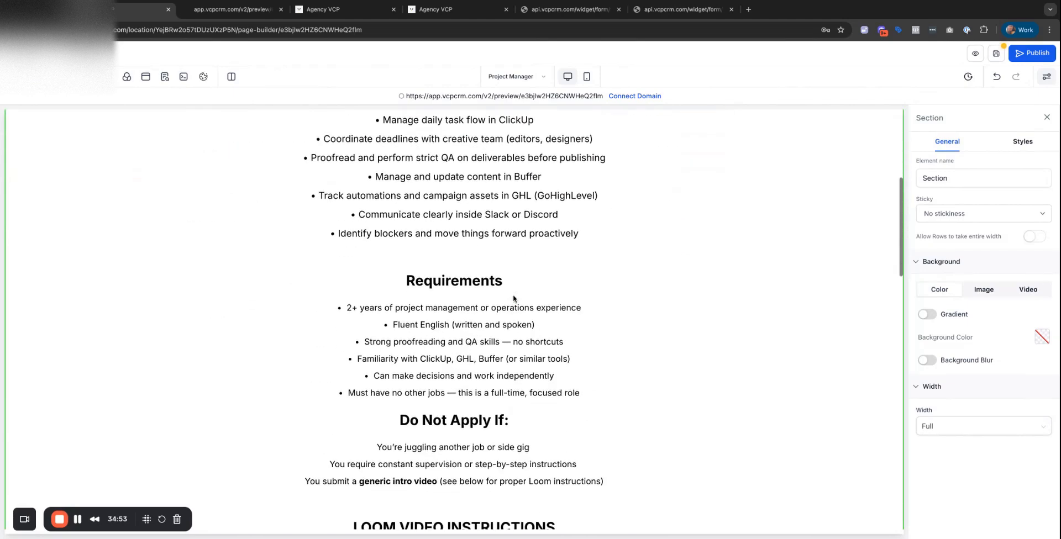
pyautogui.scroll(-10, 514, 299)
pyautogui.scroll(3, 514, 299)
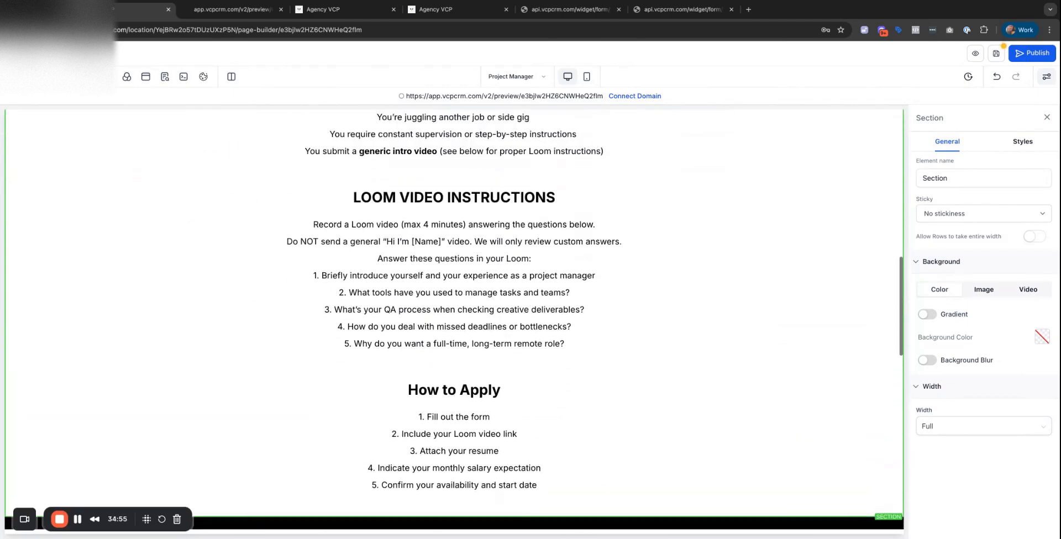
pyautogui.scroll(10, 787, 263)
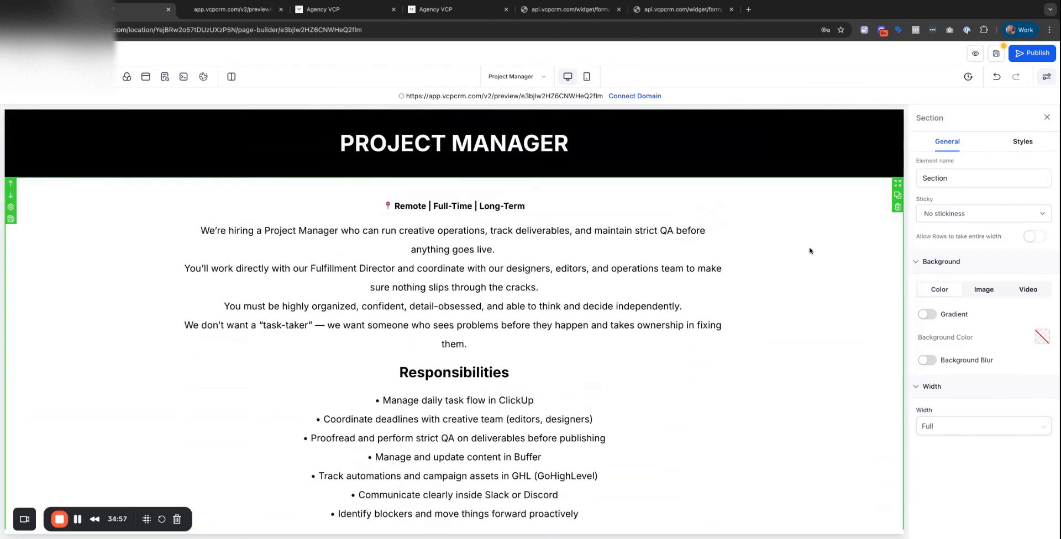
pyautogui.scroll(-9, 173, 332)
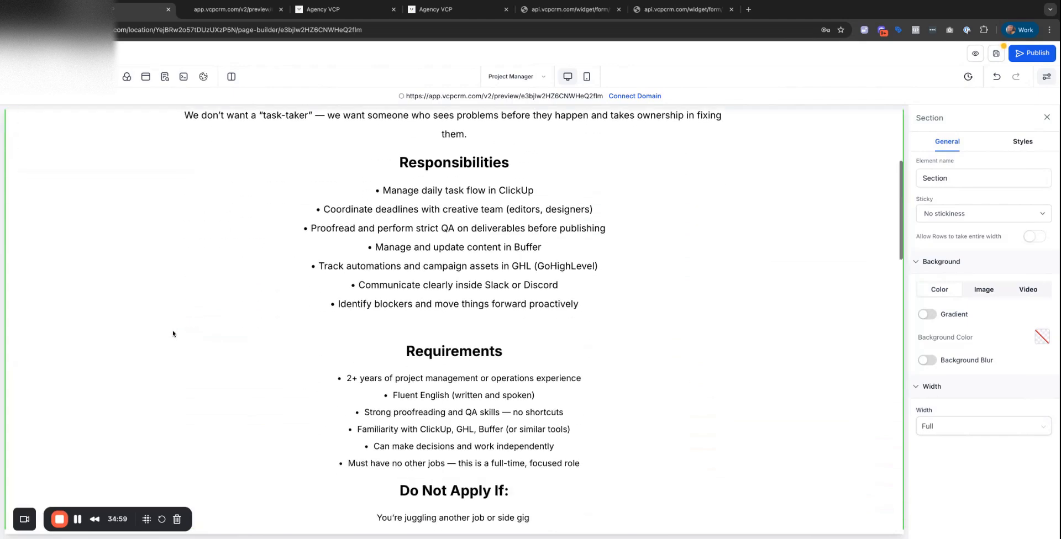
pyautogui.scroll(7, 173, 330)
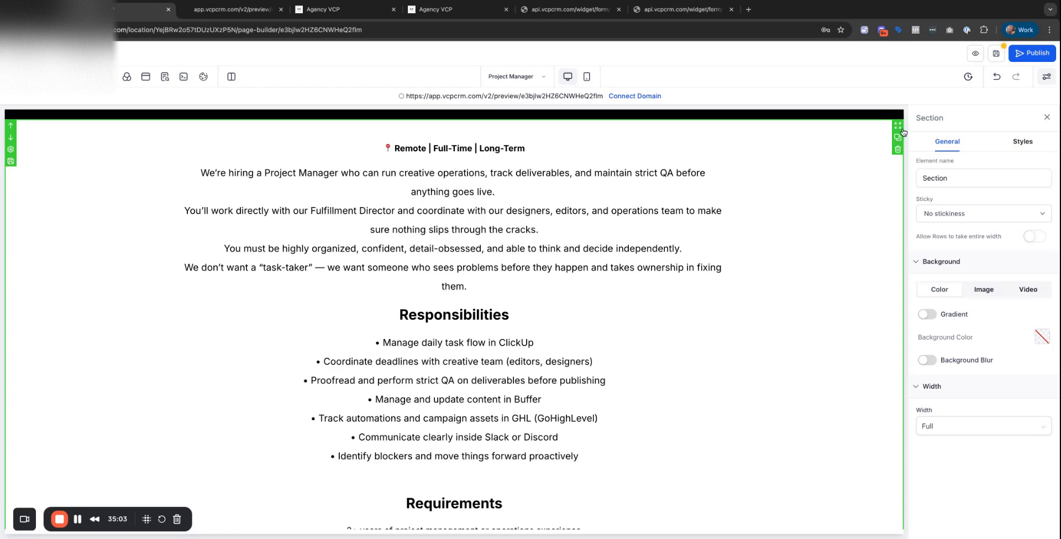
pyautogui.scroll(-6, 628, 212)
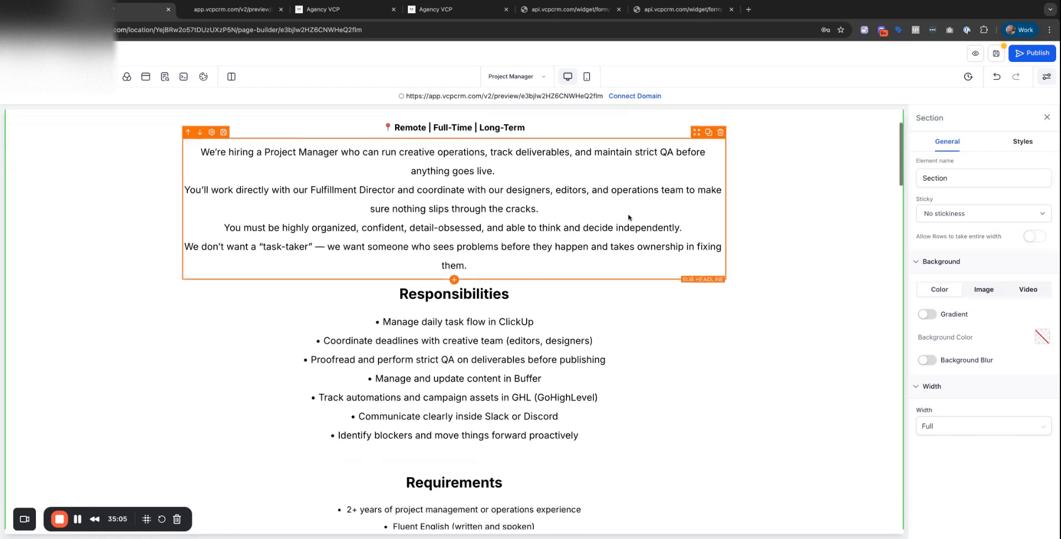
# Delete the duplicated Requirements, Do Not Apply, Loom and How to Apply blocks plus their empty row.
pyautogui.click(628, 217)
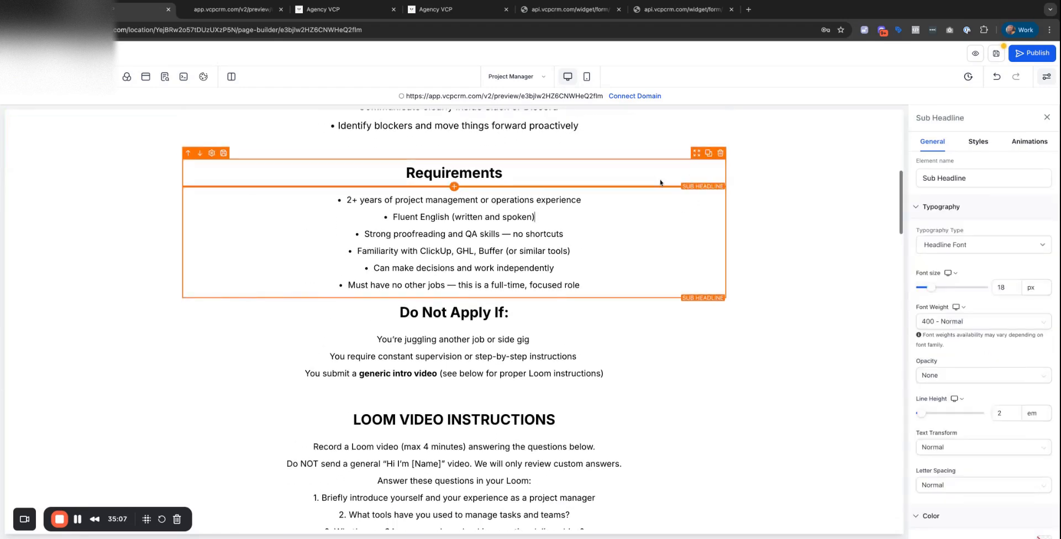
pyautogui.click(721, 155)
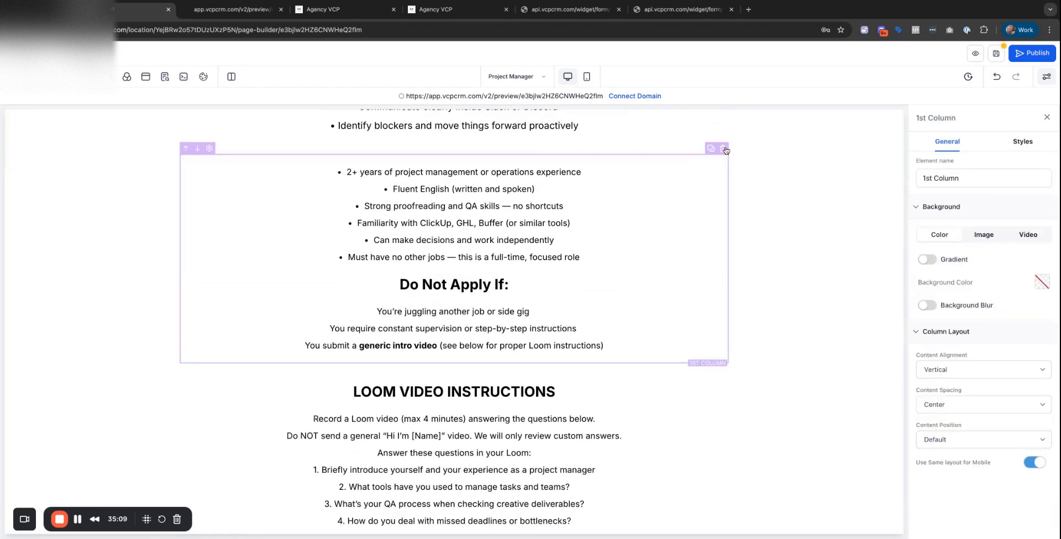
pyautogui.click(721, 155)
pyautogui.click(721, 154)
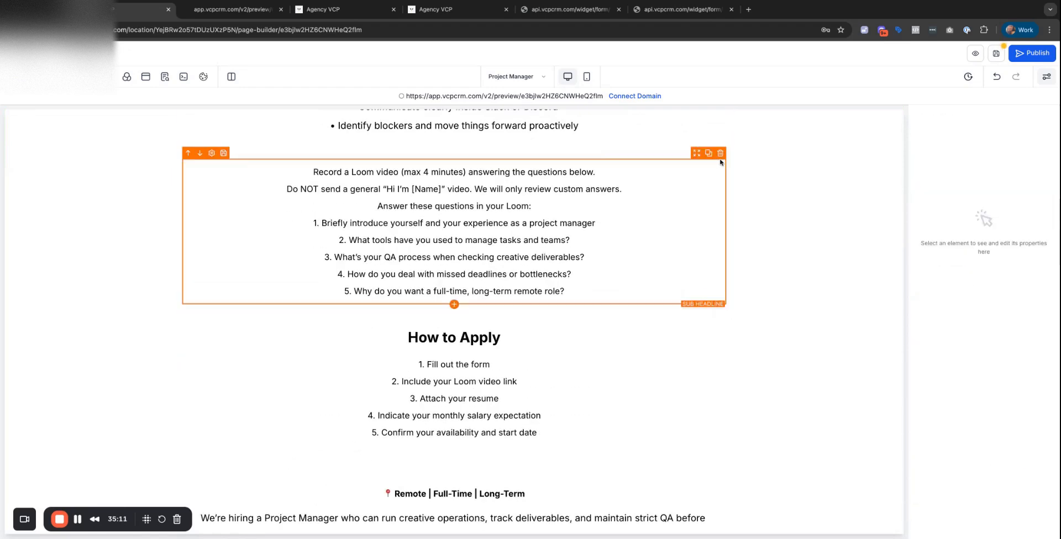
pyautogui.click(721, 152)
pyautogui.click(722, 150)
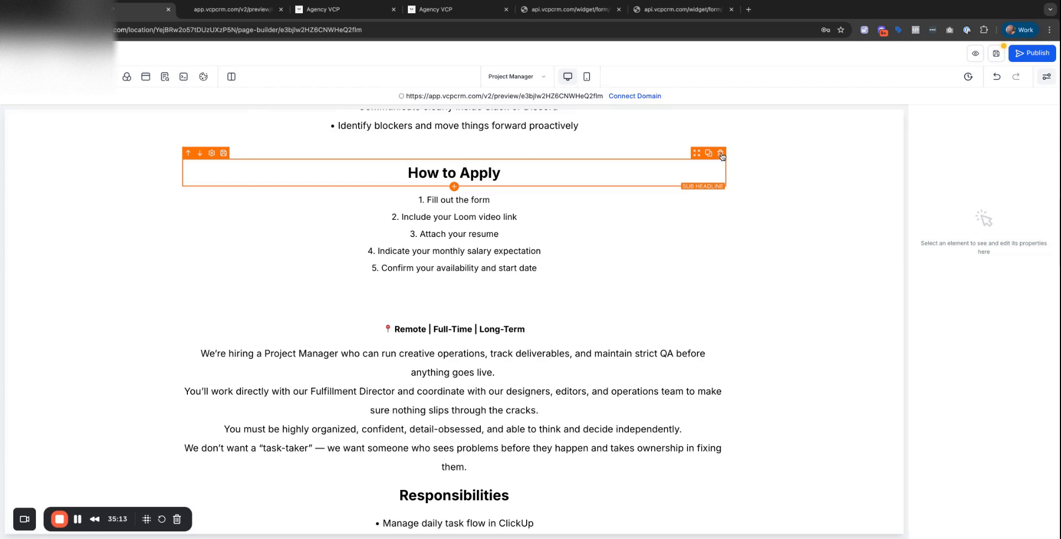
pyautogui.click(720, 154)
pyautogui.click(723, 150)
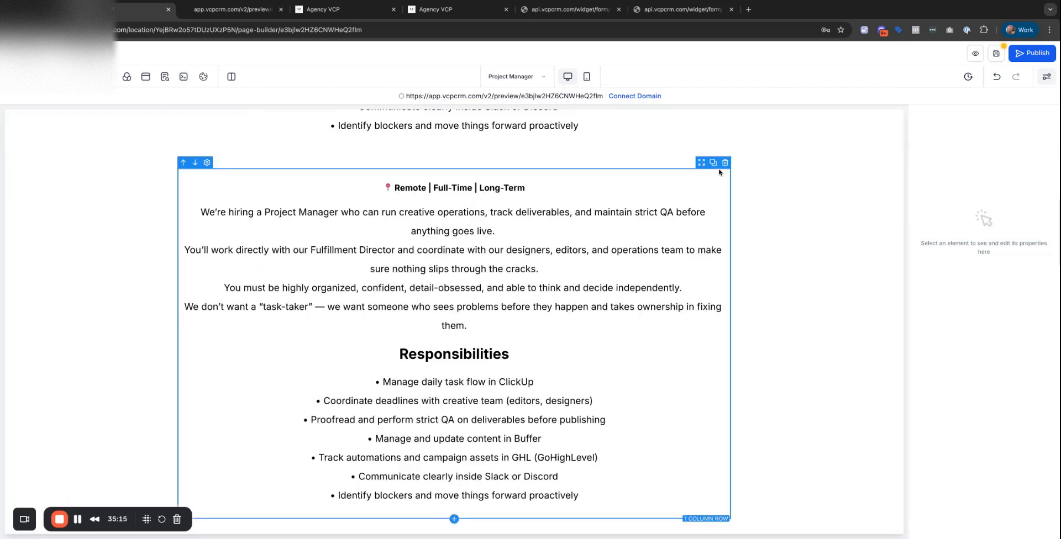
# Delete the duplicate Remote | Full-Time | Long-Term line, intro column, and Requirements/Do Not Apply row.
pyautogui.scroll(-12, 718, 172)
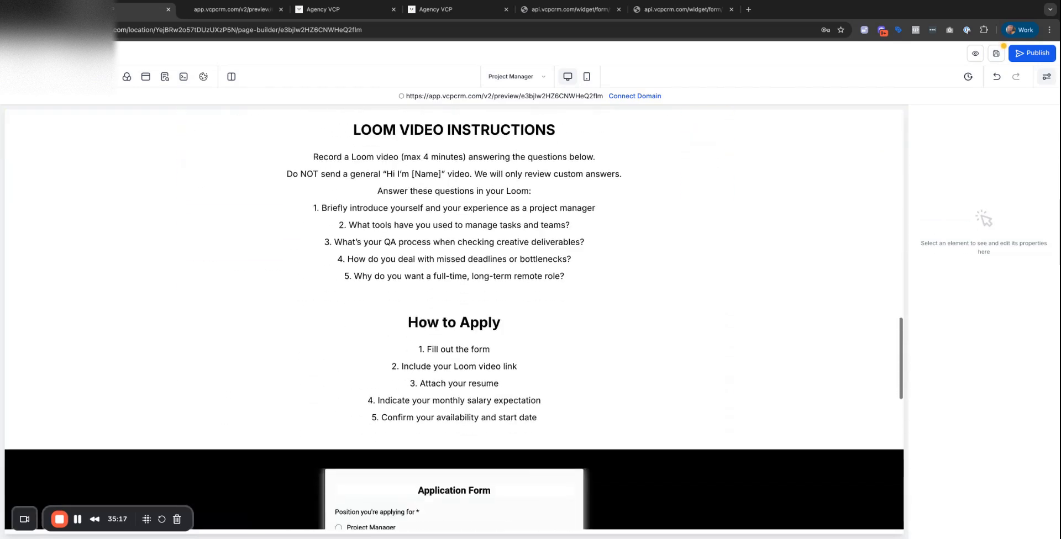
pyautogui.scroll(2, 718, 171)
pyautogui.scroll(15, 454, 320)
pyautogui.scroll(-9, 454, 321)
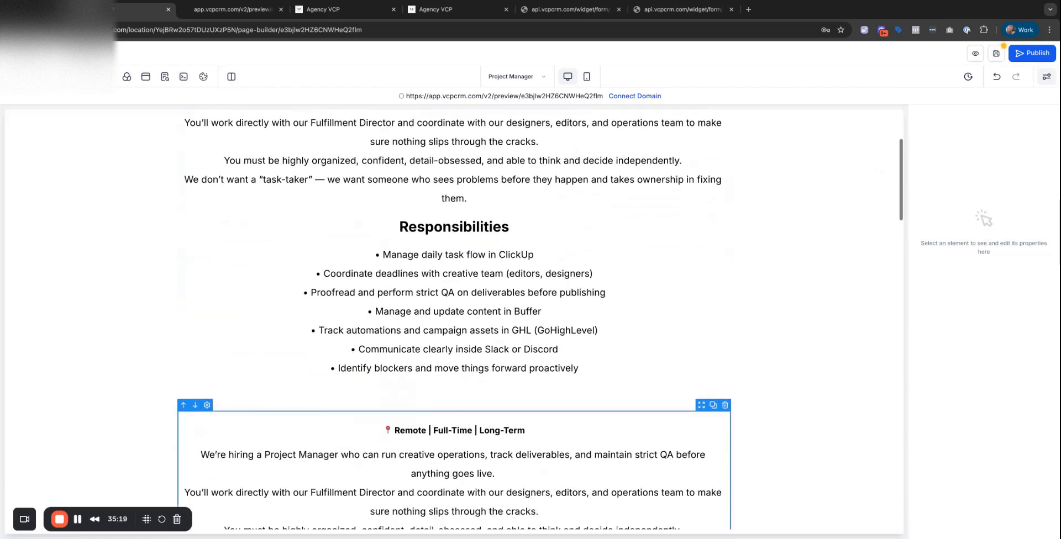
pyautogui.scroll(5, 647, 142)
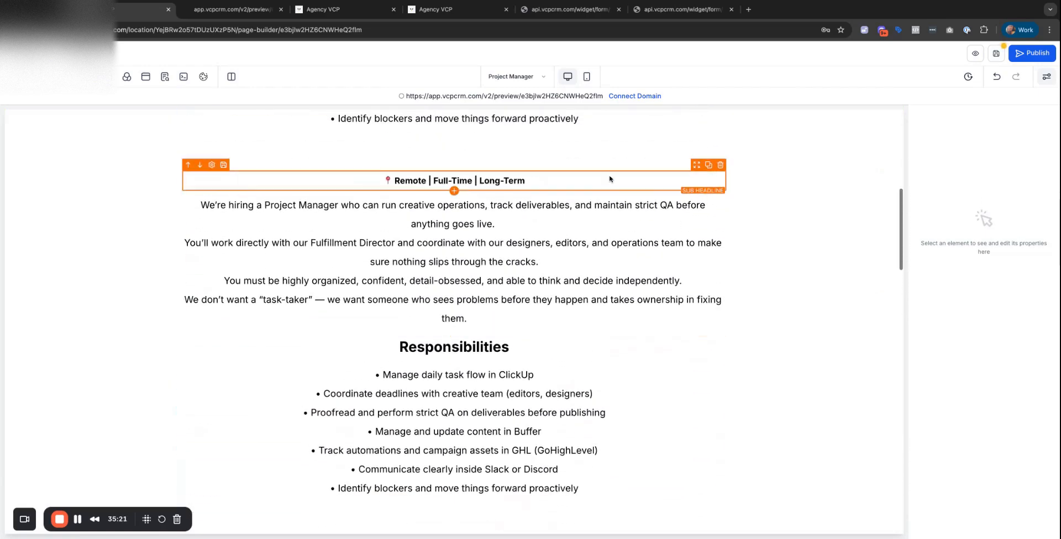
pyautogui.click(720, 168)
pyautogui.click(723, 167)
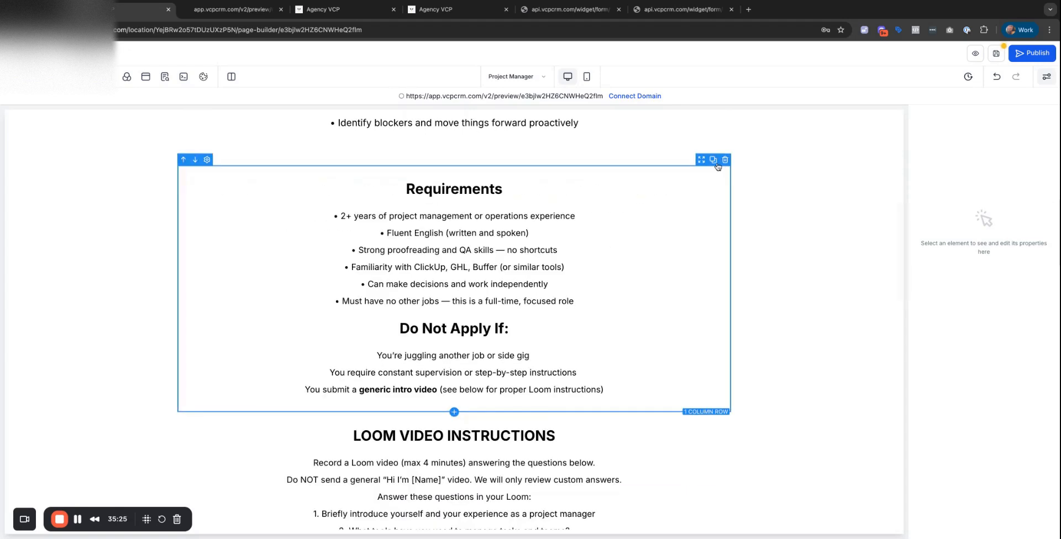
pyautogui.click(724, 160)
pyautogui.scroll(7, 705, 202)
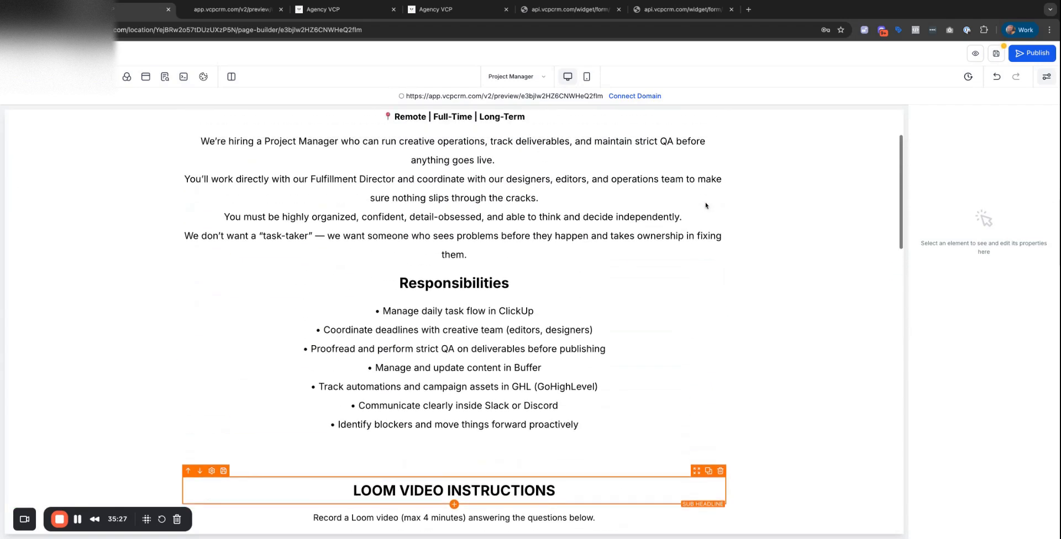
pyautogui.scroll(-10, 705, 202)
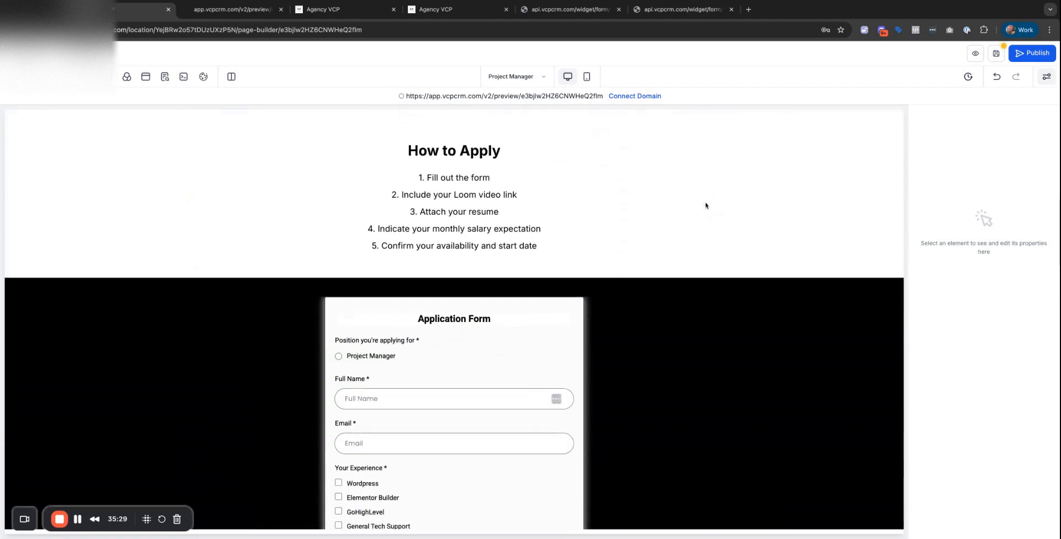
pyautogui.scroll(8, 638, 272)
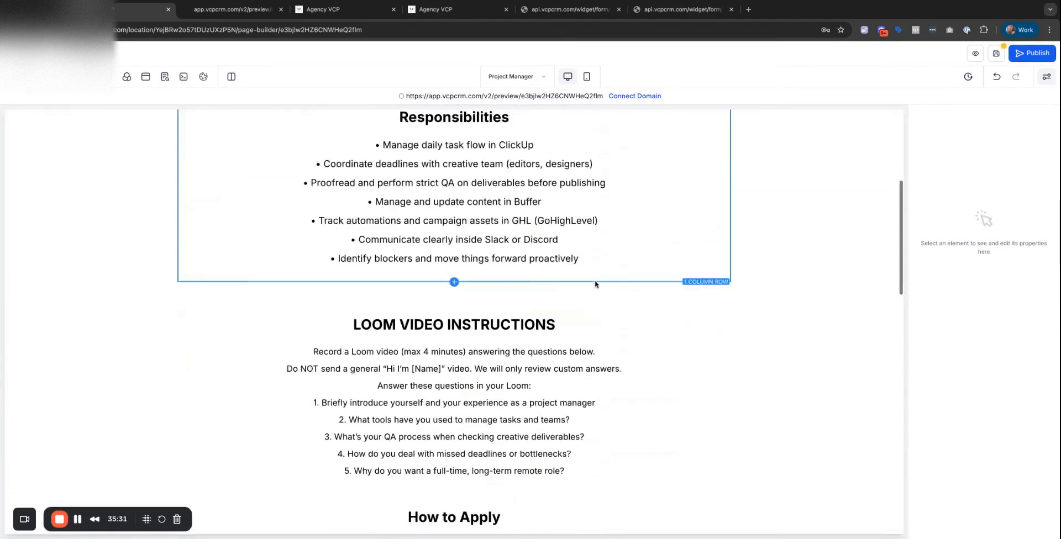
pyautogui.scroll(2, 595, 284)
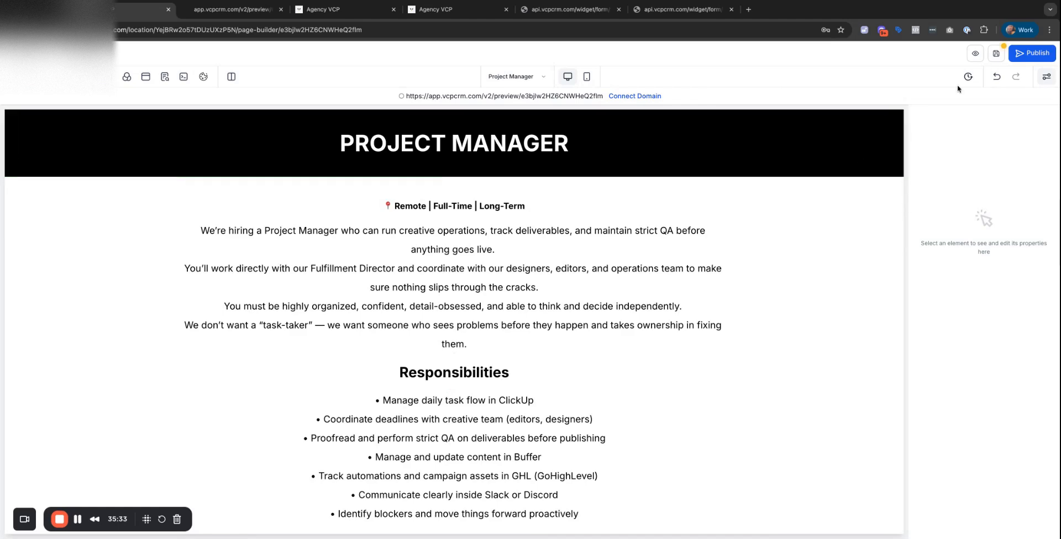
# Undo the last deletion and move the Requirements list directly under its heading.
pyautogui.click(996, 77)
pyautogui.scroll(-5, 790, 232)
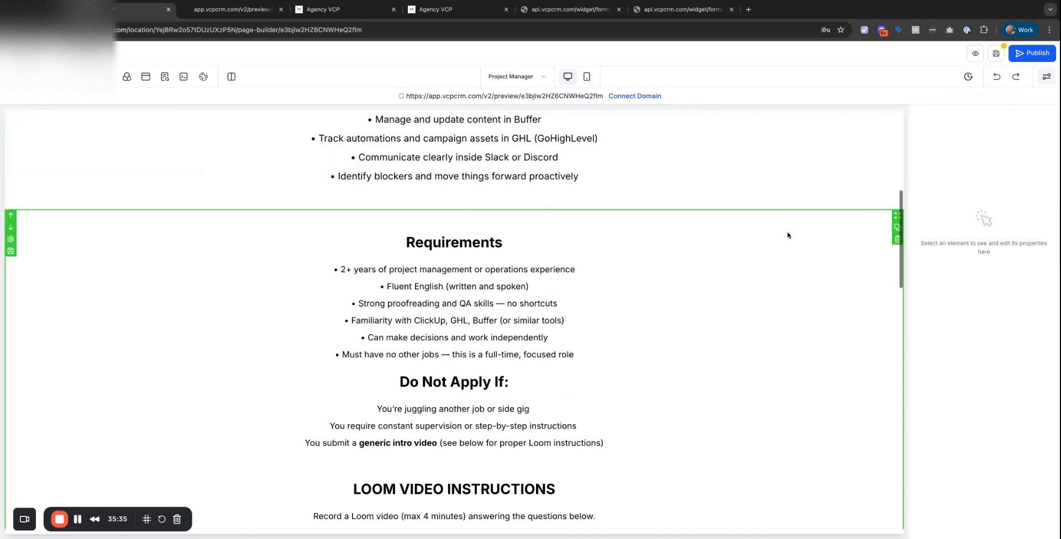
pyautogui.scroll(3, 645, 258)
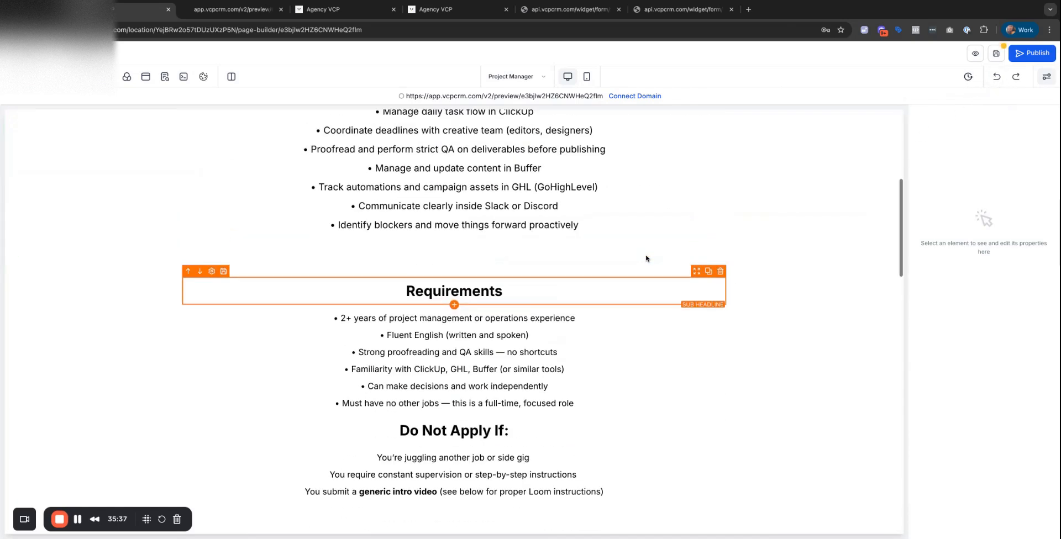
pyautogui.scroll(-3, 585, 338)
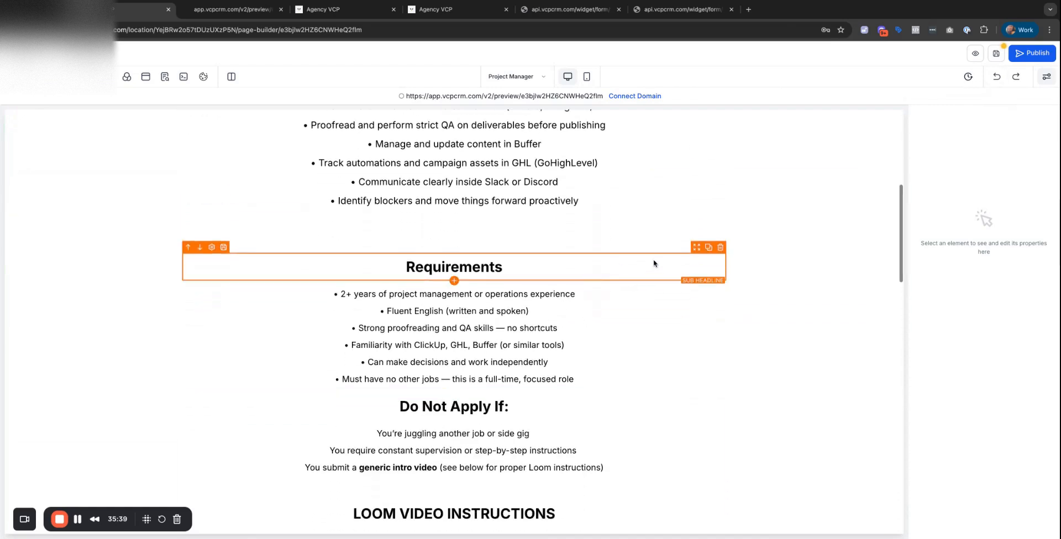
pyautogui.click(696, 248)
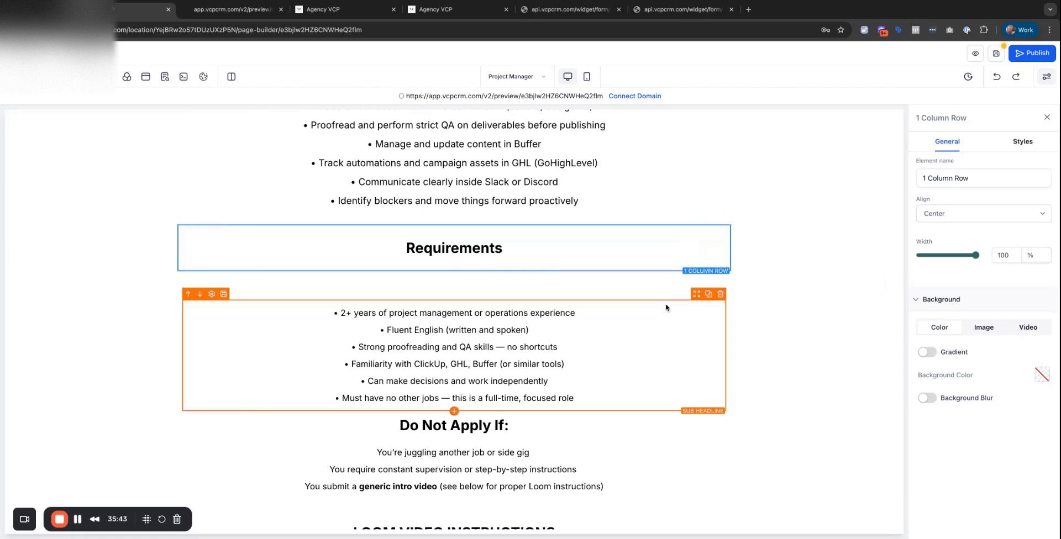
pyautogui.moveTo(699, 289)
pyautogui.mouseDown()
pyautogui.moveTo(701, 276)
pyautogui.moveTo(698, 289)
pyautogui.mouseUp()
# Give the top content section a light grey background.
pyautogui.scroll(-5, 607, 310)
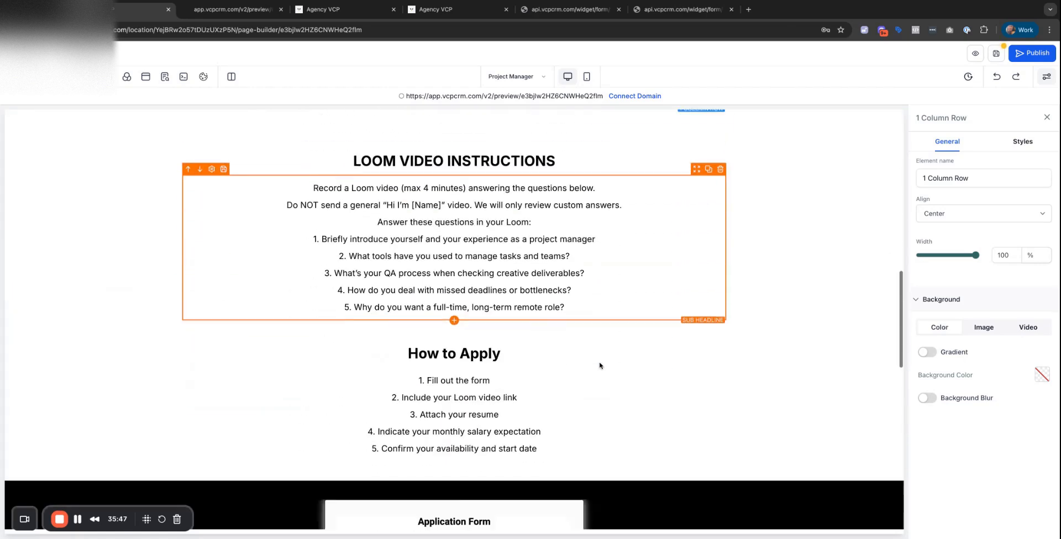
pyautogui.scroll(5, 600, 304)
pyautogui.scroll(10, 607, 309)
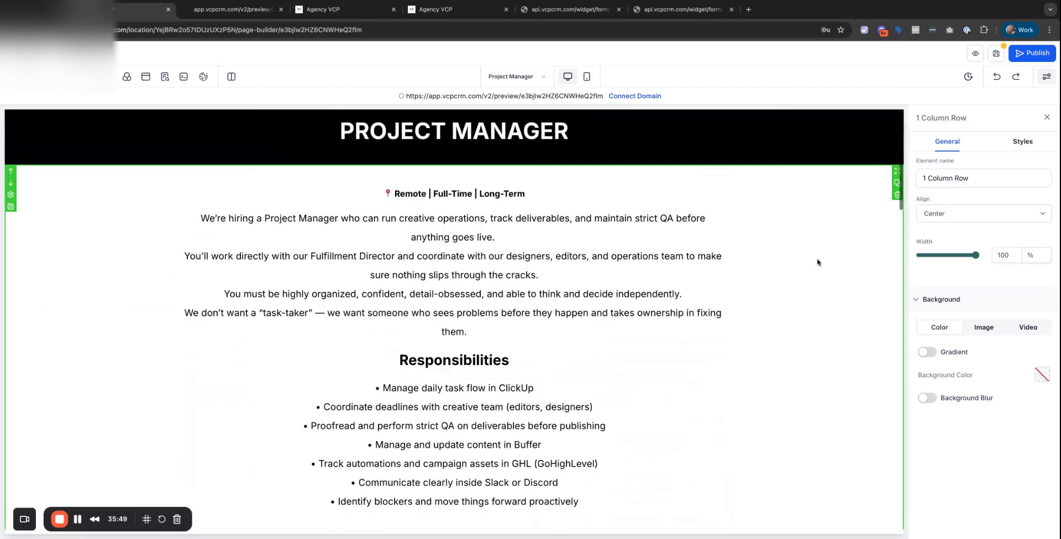
pyautogui.click(851, 214)
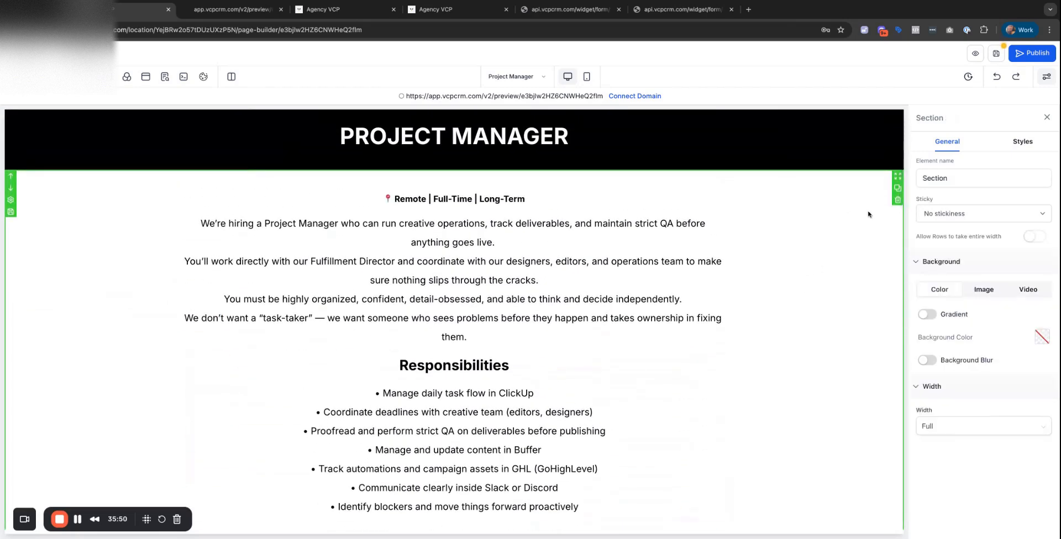
pyautogui.click(1041, 337)
pyautogui.click(990, 288)
pyautogui.click(702, 346)
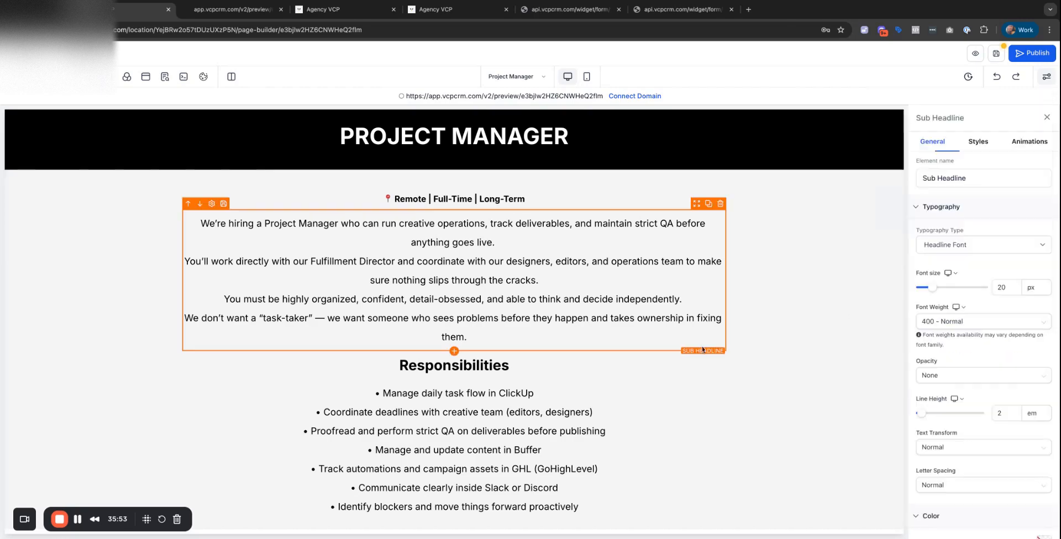
# Inspect the Loom Video Instructions section and the section holding the Requirements list.
pyautogui.scroll(-10, 702, 299)
pyautogui.click(750, 327)
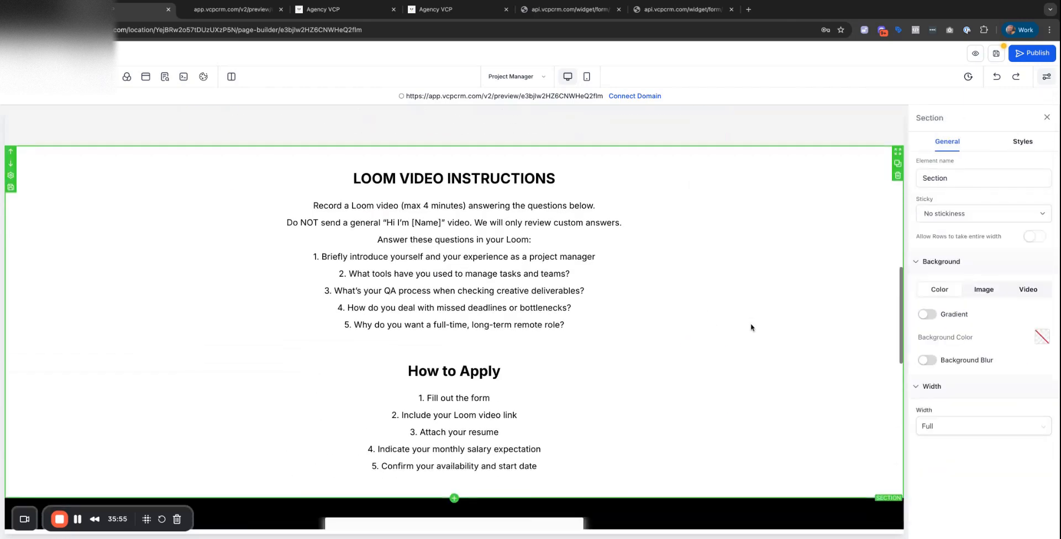
pyautogui.scroll(-3, 750, 327)
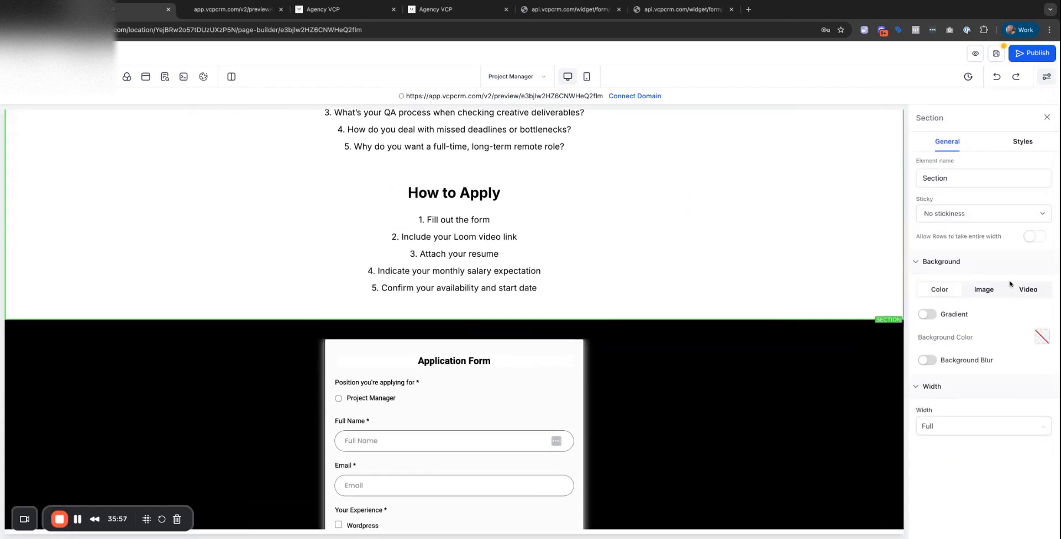
pyautogui.scroll(12, 729, 241)
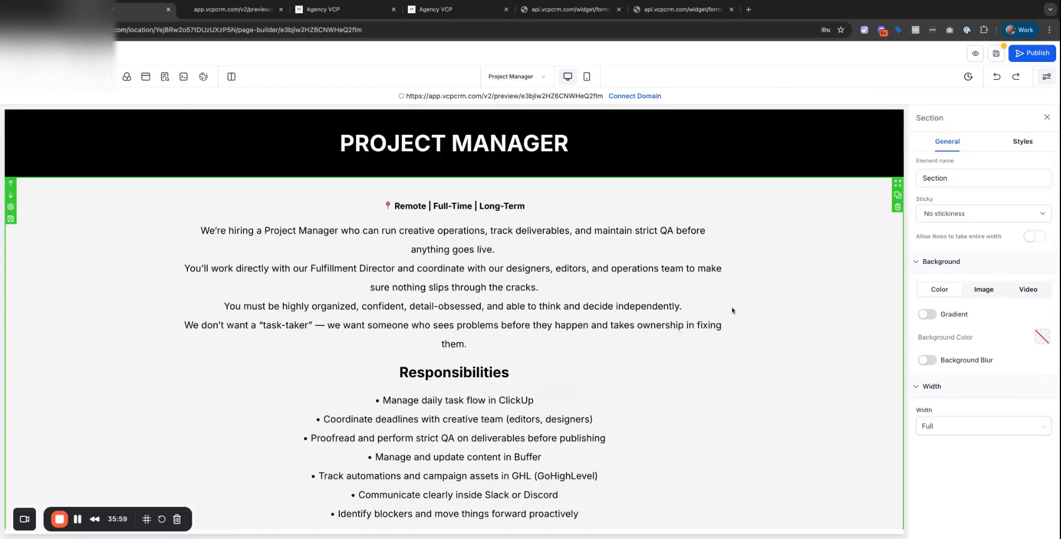
pyautogui.scroll(-10, 750, 288)
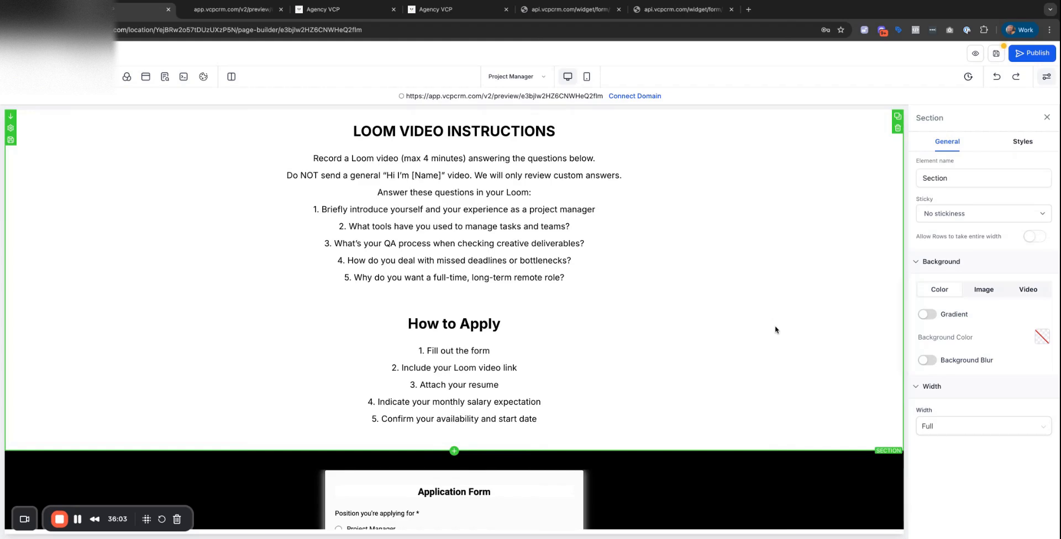
pyautogui.scroll(10, 776, 330)
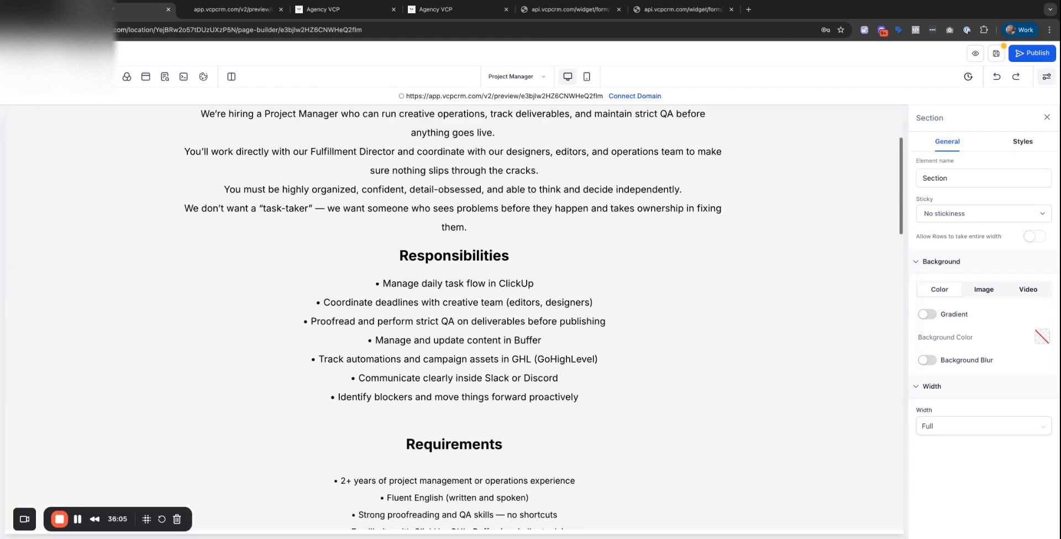
pyautogui.scroll(2, 455, 313)
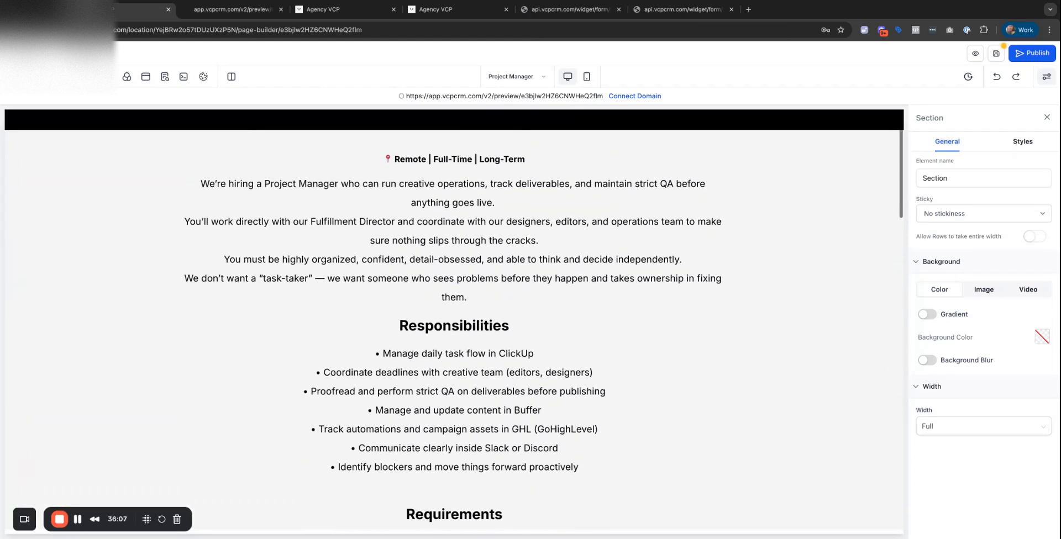
pyautogui.scroll(-2, 454, 321)
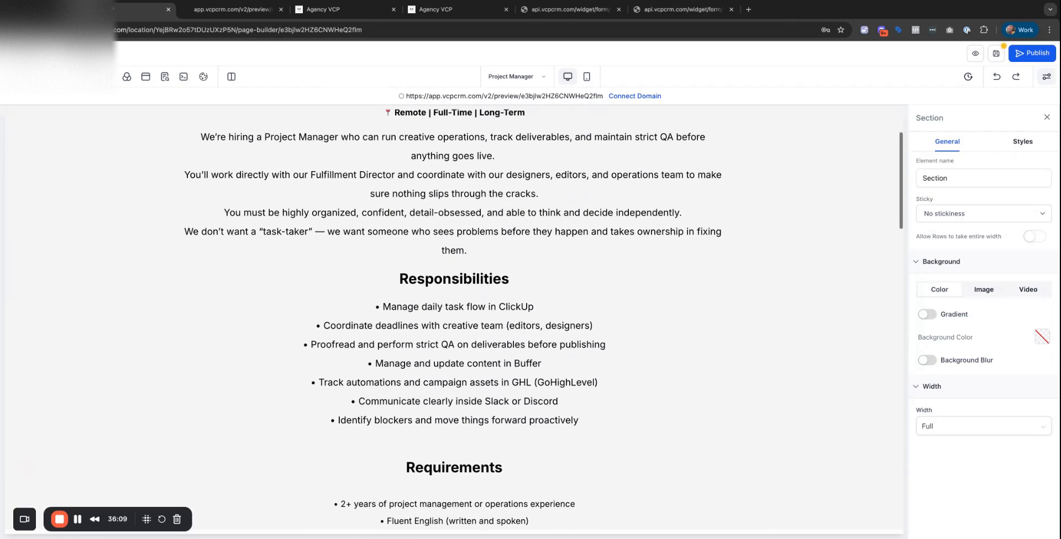
pyautogui.scroll(2, 454, 321)
pyautogui.scroll(1, 706, 298)
pyautogui.scroll(-11, 706, 298)
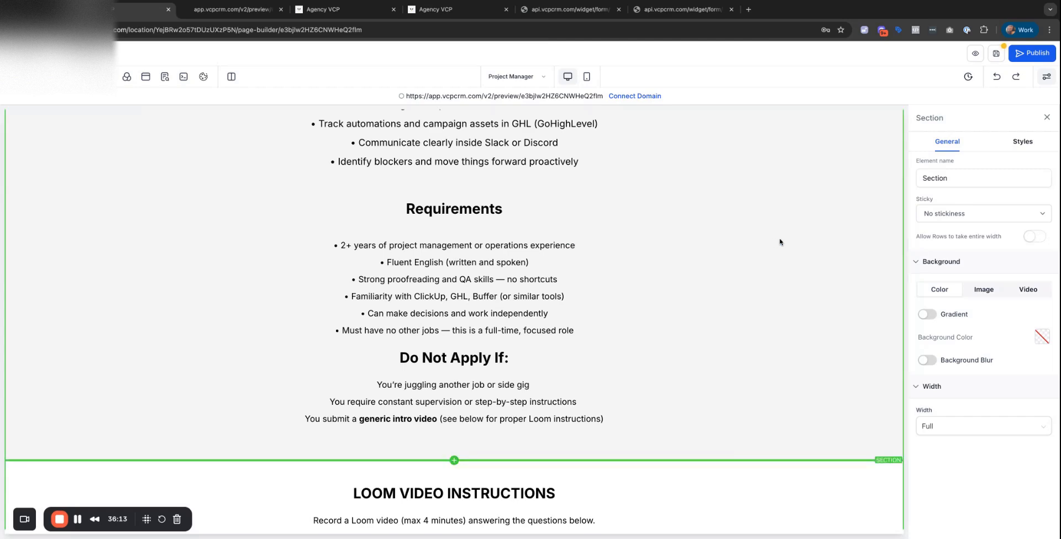
pyautogui.click(832, 227)
pyautogui.scroll(6, 829, 229)
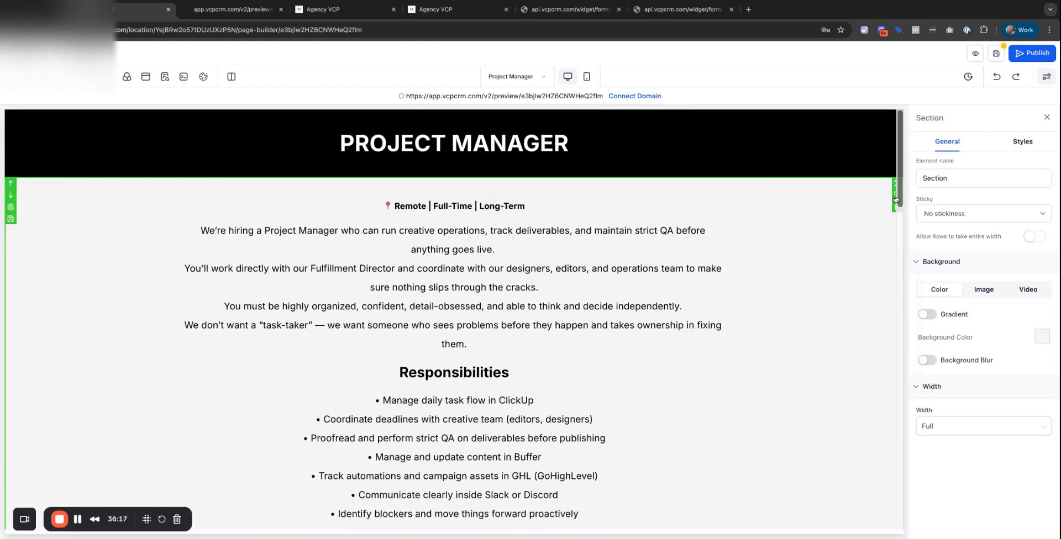
pyautogui.scroll(-6, 783, 272)
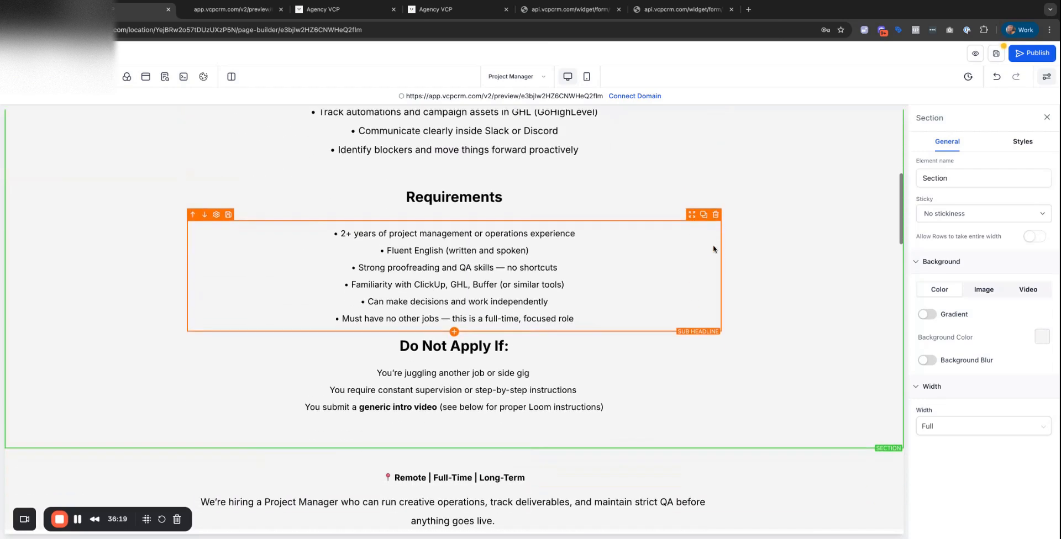
pyautogui.scroll(-3, 713, 250)
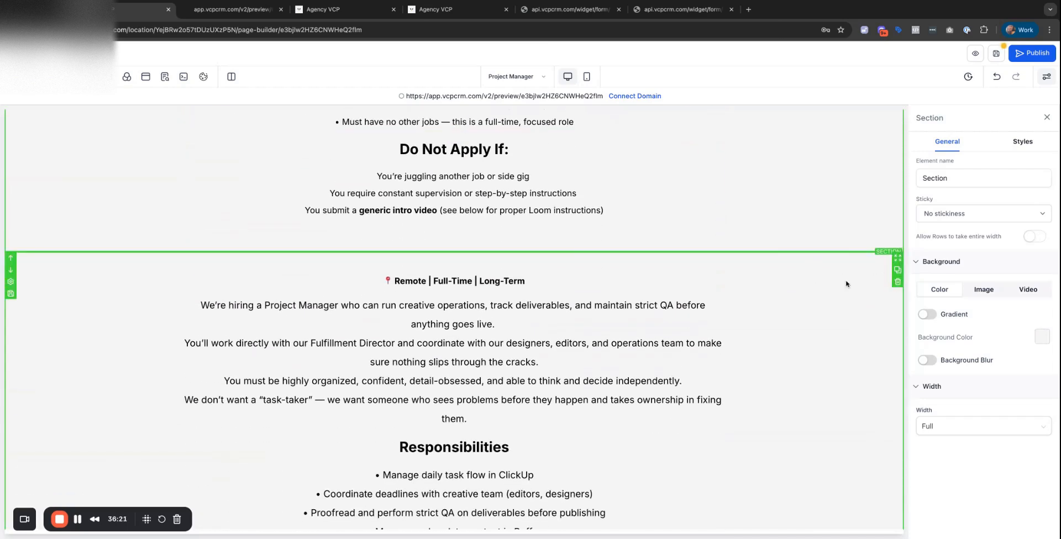
# Delete the copied Remote | Full-Time | Long-Term line and the duplicated We're hiring intro row.
pyautogui.click(719, 267)
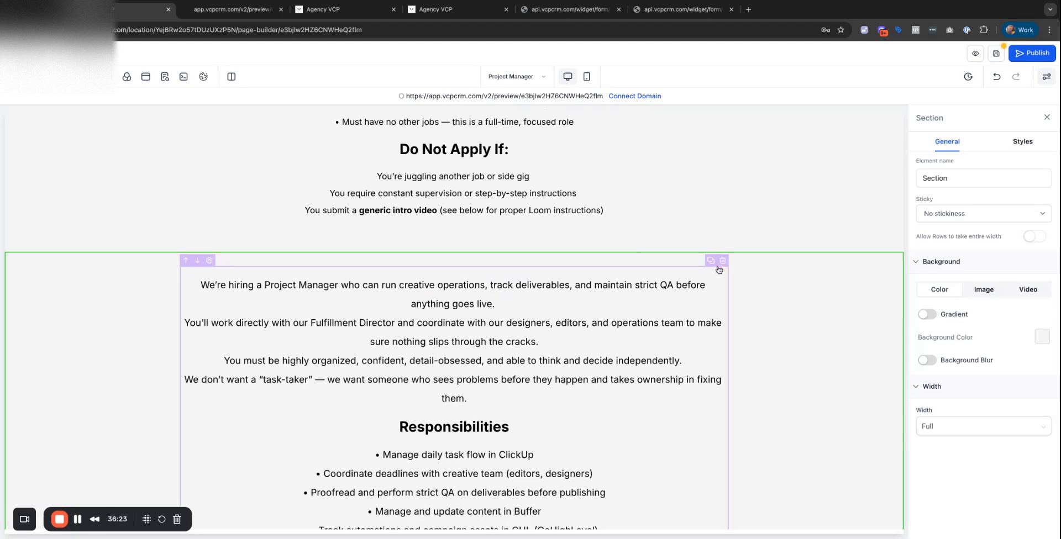
pyautogui.click(722, 264)
pyautogui.scroll(-3, 691, 326)
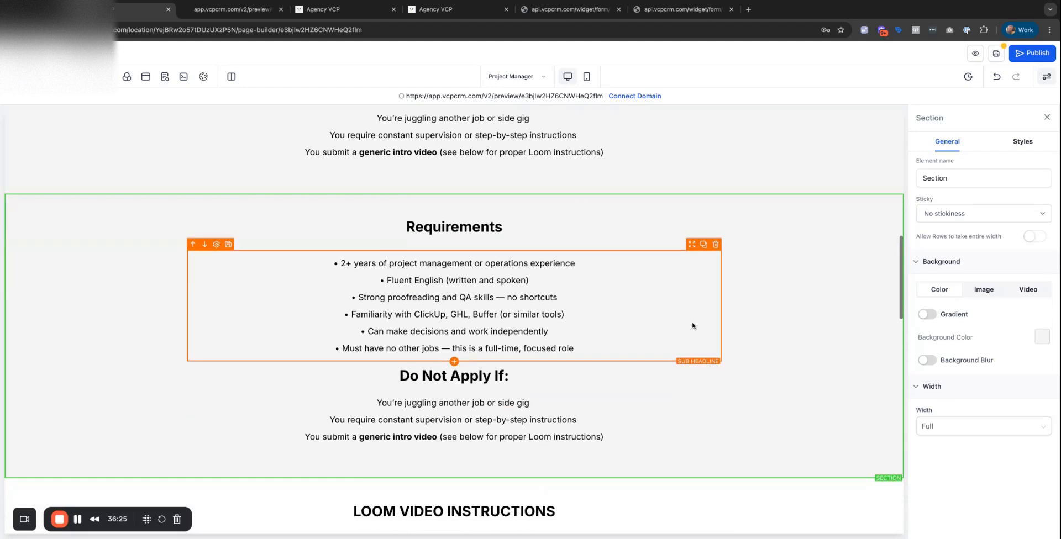
pyautogui.scroll(4, 691, 259)
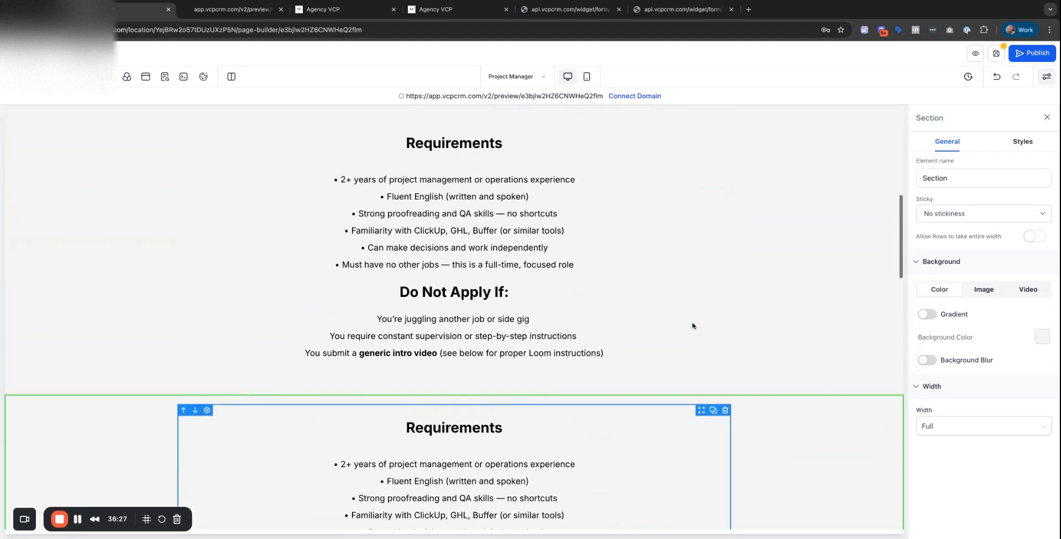
# Delete the extra Requirements heading, its list and Do Not Apply block, and the empty row.
pyautogui.click(671, 228)
pyautogui.scroll(1, 671, 229)
pyautogui.click(717, 215)
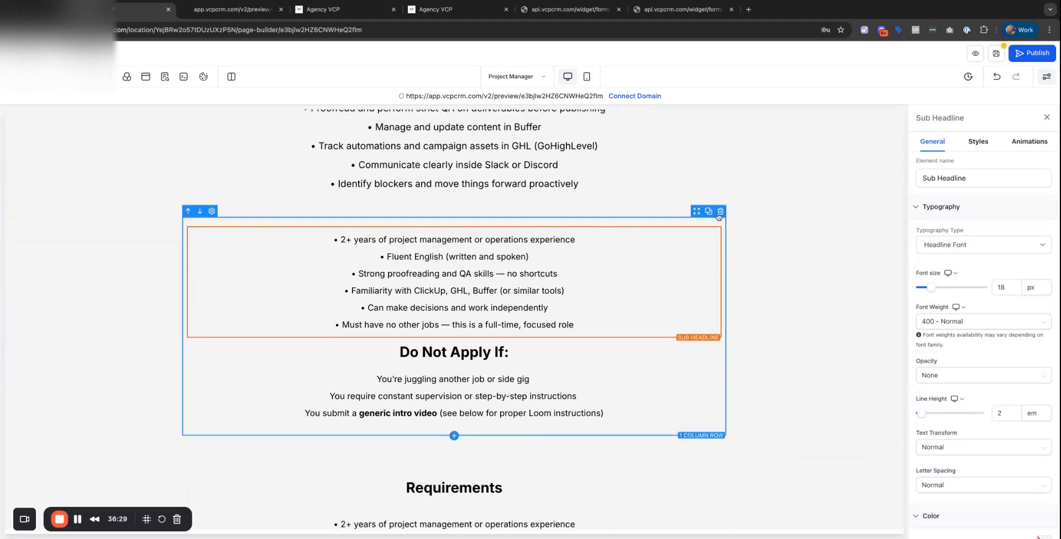
pyautogui.click(721, 212)
pyautogui.click(724, 204)
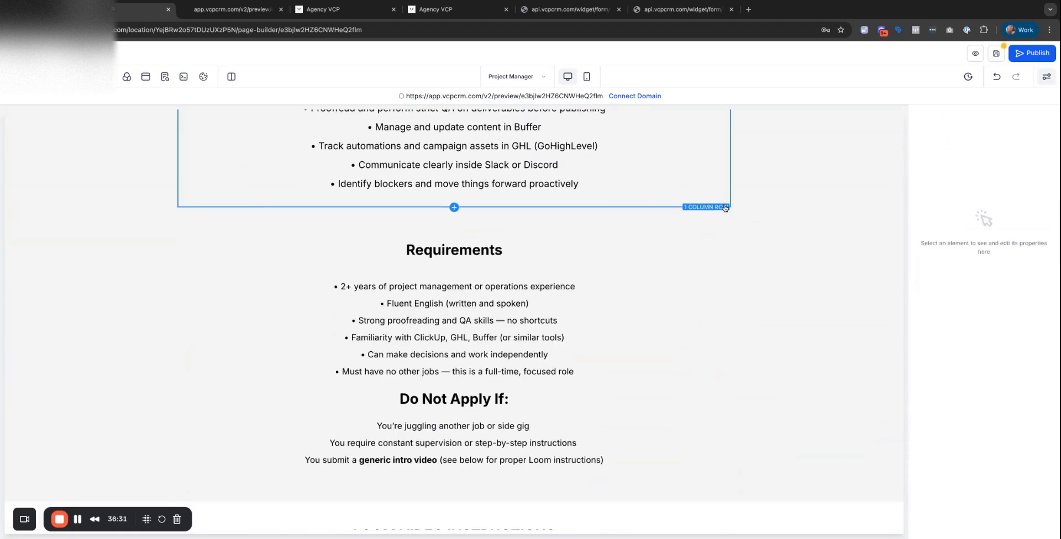
# Make the Requirements section background black and its heading text white.
pyautogui.click(779, 225)
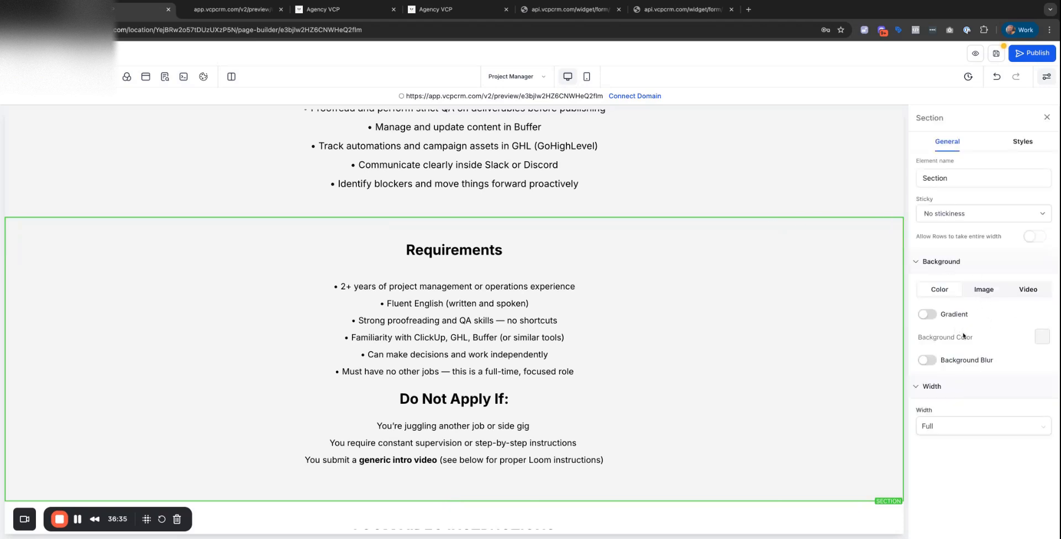
pyautogui.click(1037, 338)
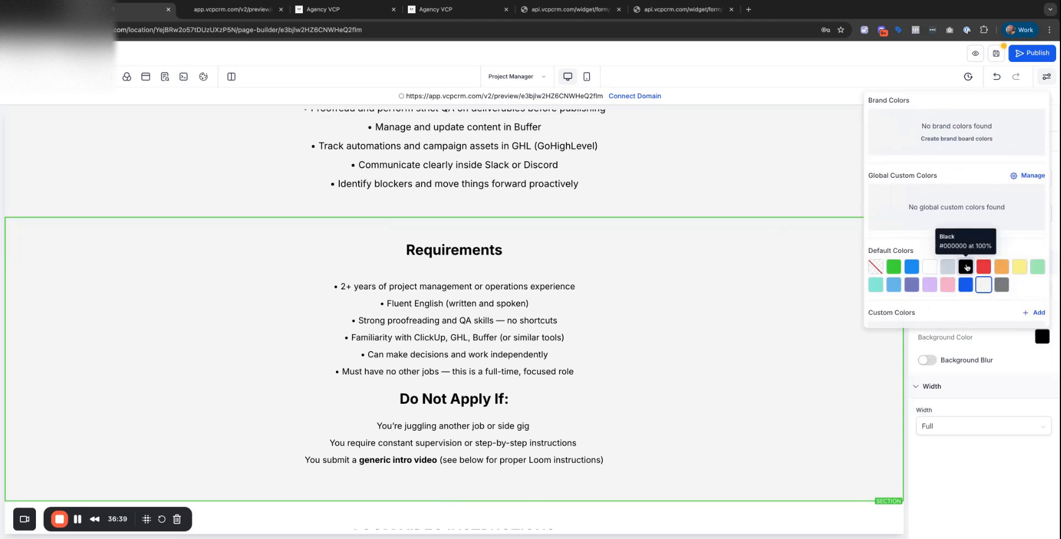
pyautogui.click(966, 268)
pyautogui.click(422, 249)
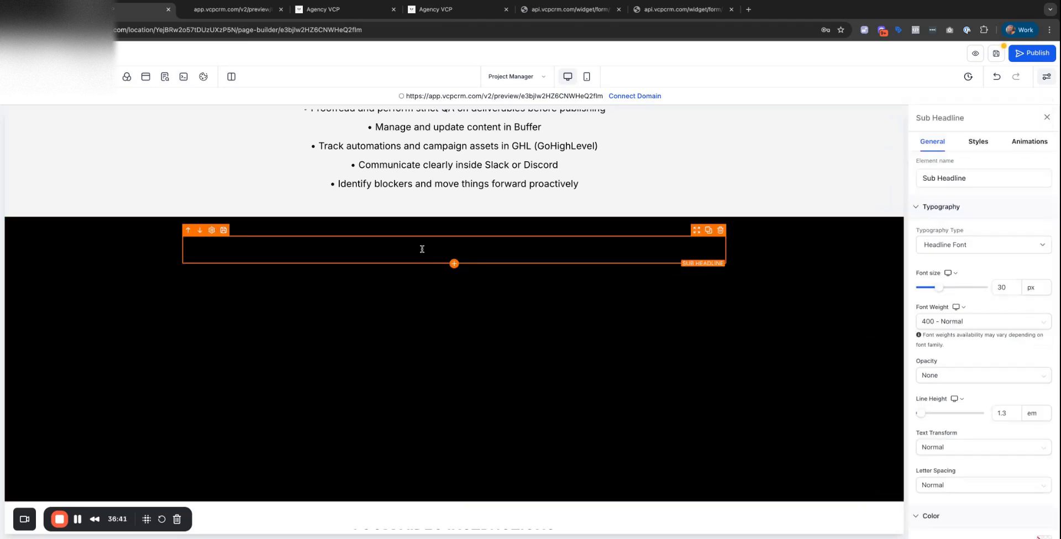
pyautogui.scroll(-5, 1029, 309)
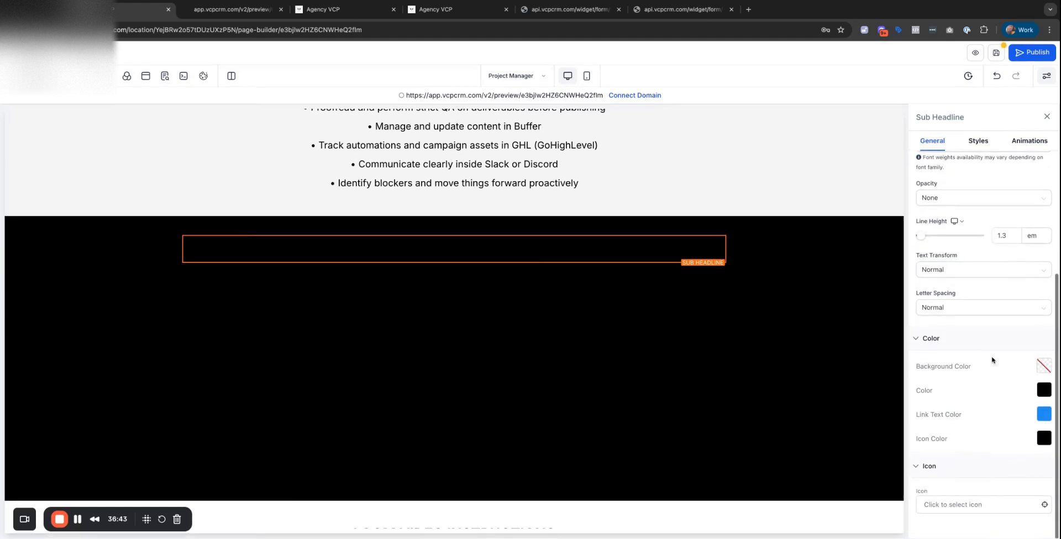
pyautogui.click(1043, 390)
pyautogui.click(932, 321)
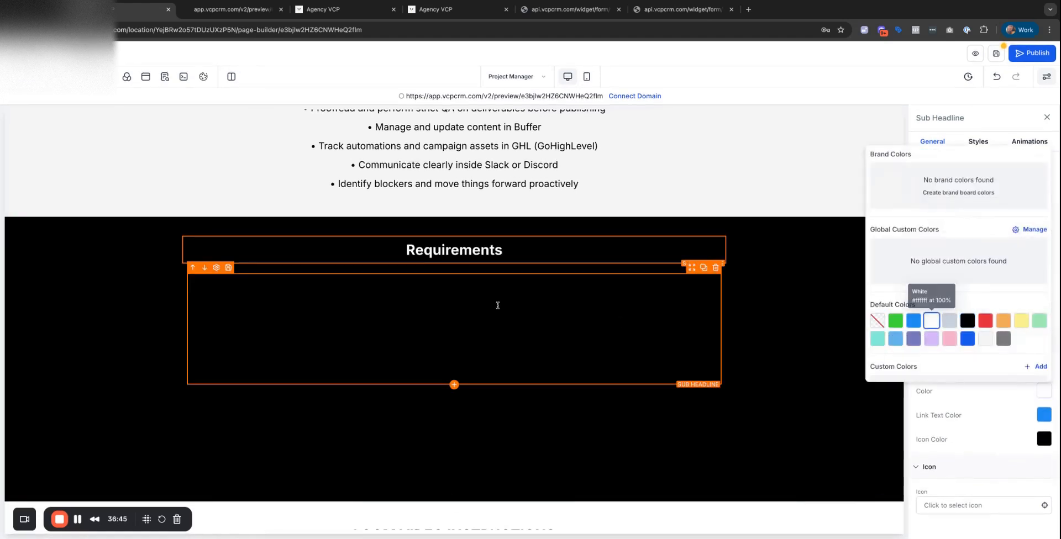
# Turn the Requirements bullet list, Do Not Apply If: heading and its text white.
pyautogui.click(514, 300)
pyautogui.click(1043, 390)
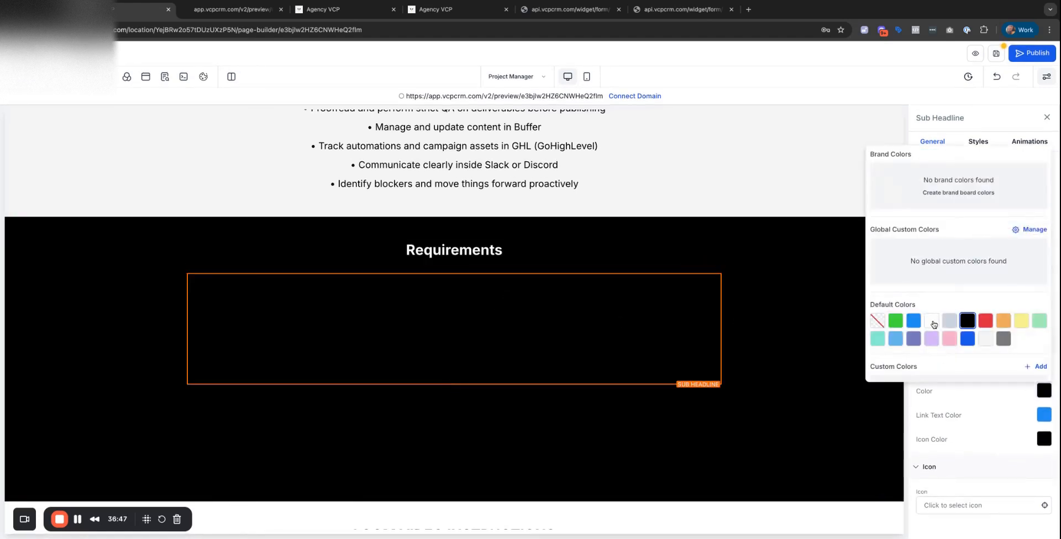
pyautogui.click(933, 319)
pyautogui.click(555, 403)
pyautogui.click(557, 402)
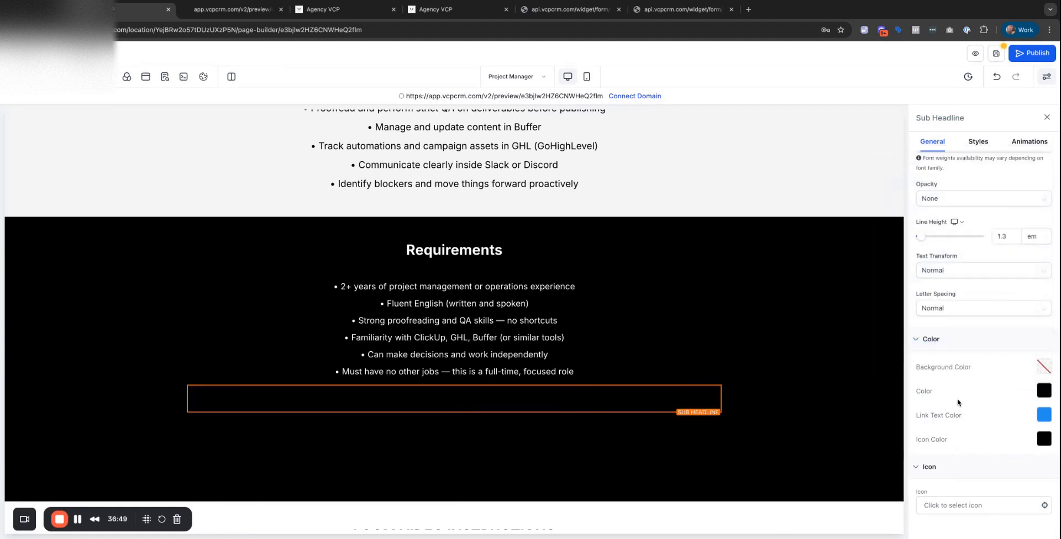
pyautogui.click(1044, 390)
pyautogui.click(932, 320)
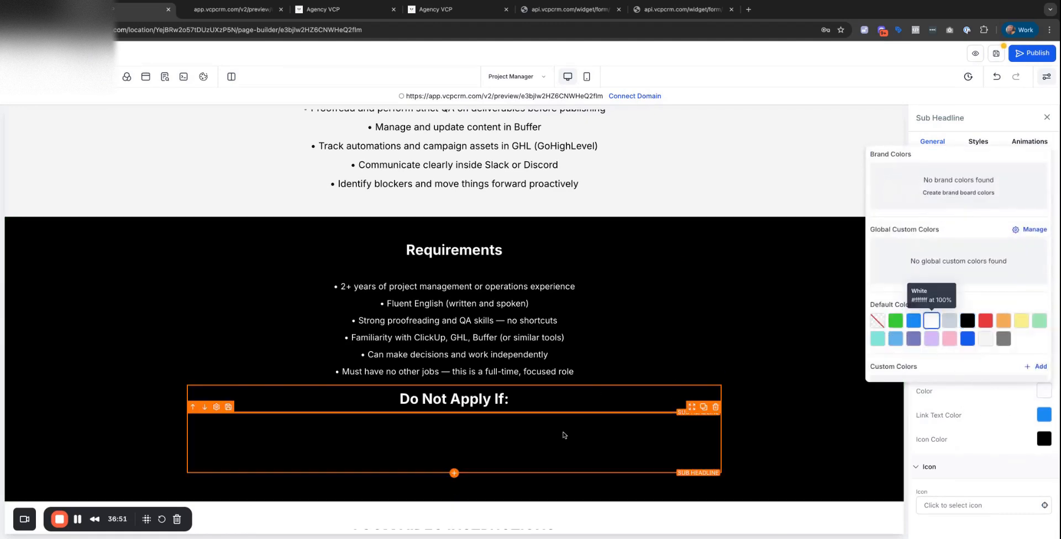
pyautogui.click(547, 449)
pyautogui.click(1044, 390)
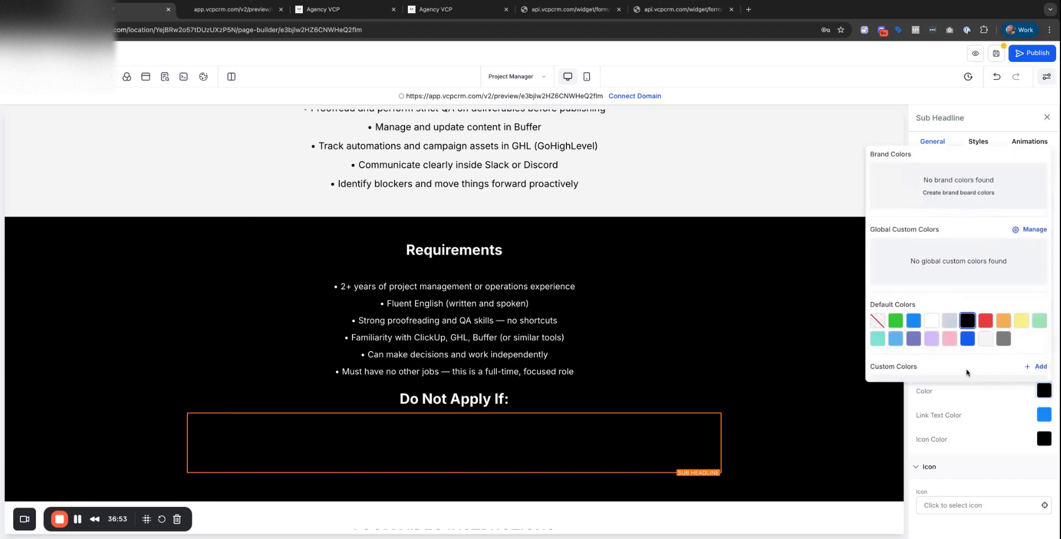
pyautogui.click(931, 321)
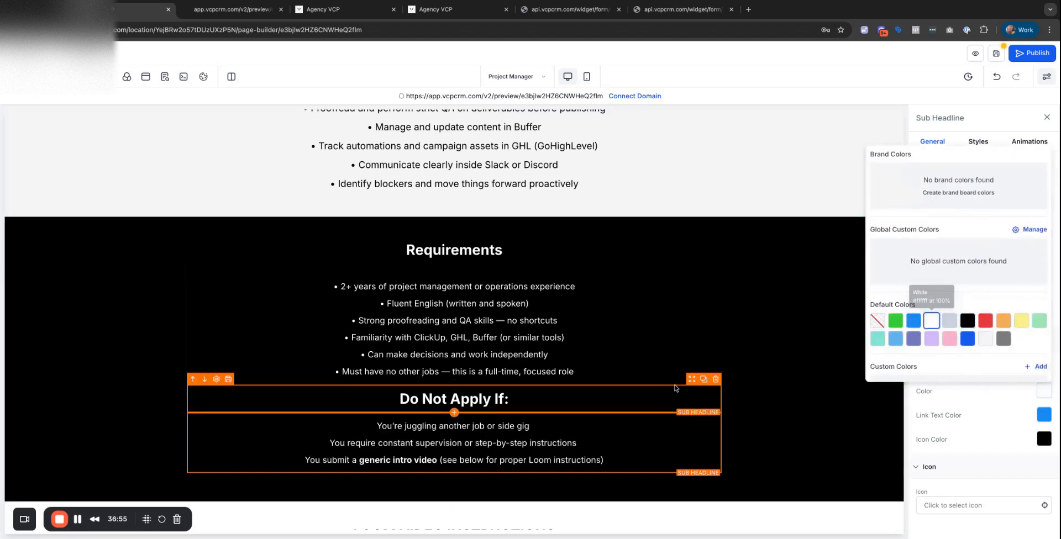
# Give the Loom video instructions section a light grey Smoke background.
pyautogui.scroll(-3, 575, 342)
pyautogui.click(579, 351)
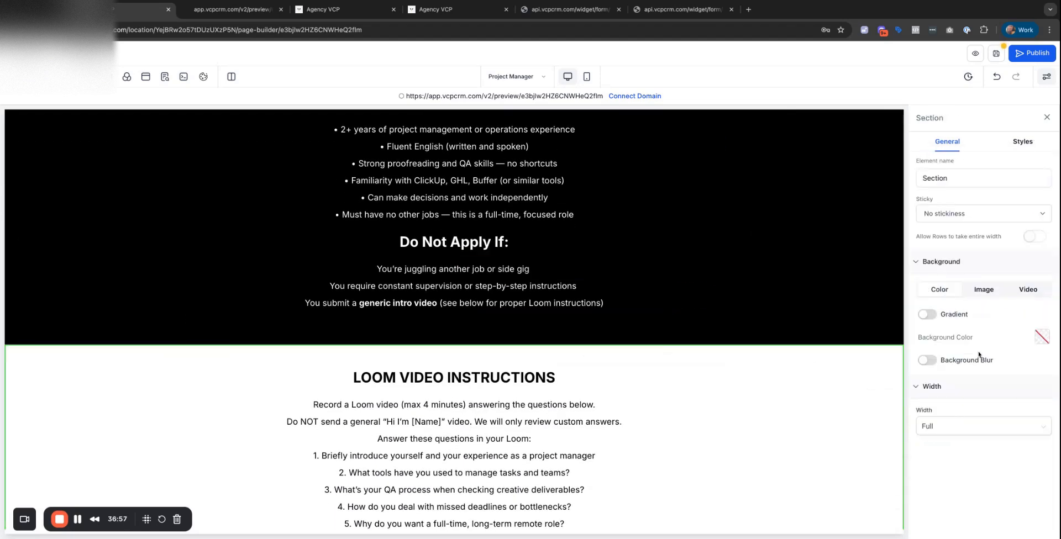
pyautogui.click(1042, 337)
pyautogui.click(984, 285)
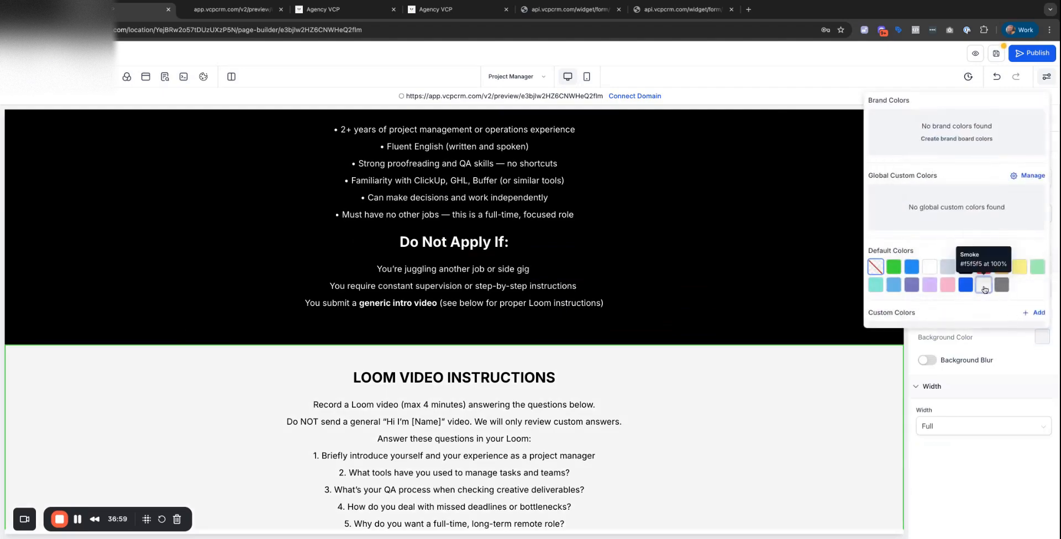
pyautogui.click(771, 431)
pyautogui.scroll(10, 771, 431)
pyautogui.scroll(-15, 773, 431)
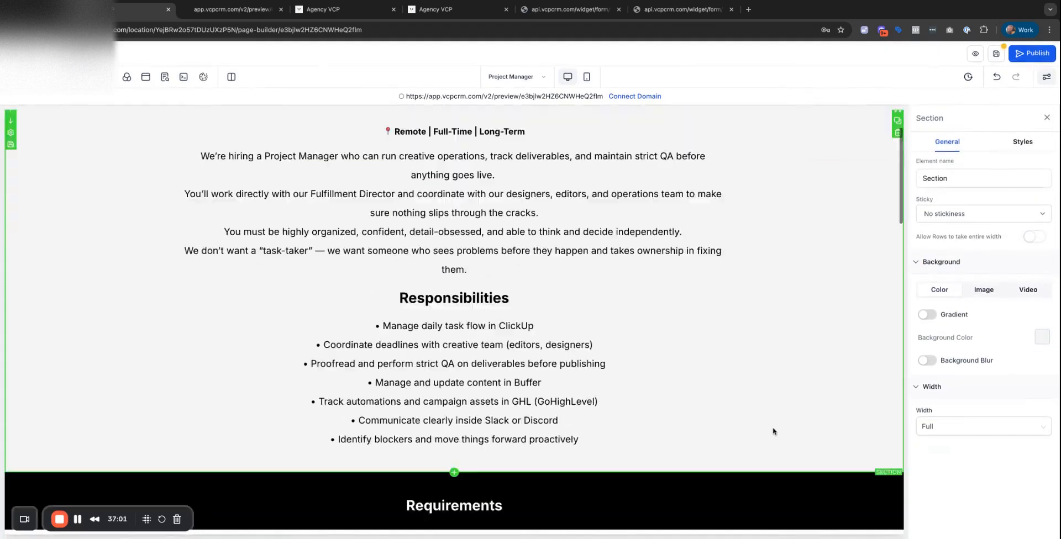
pyautogui.scroll(15, 774, 431)
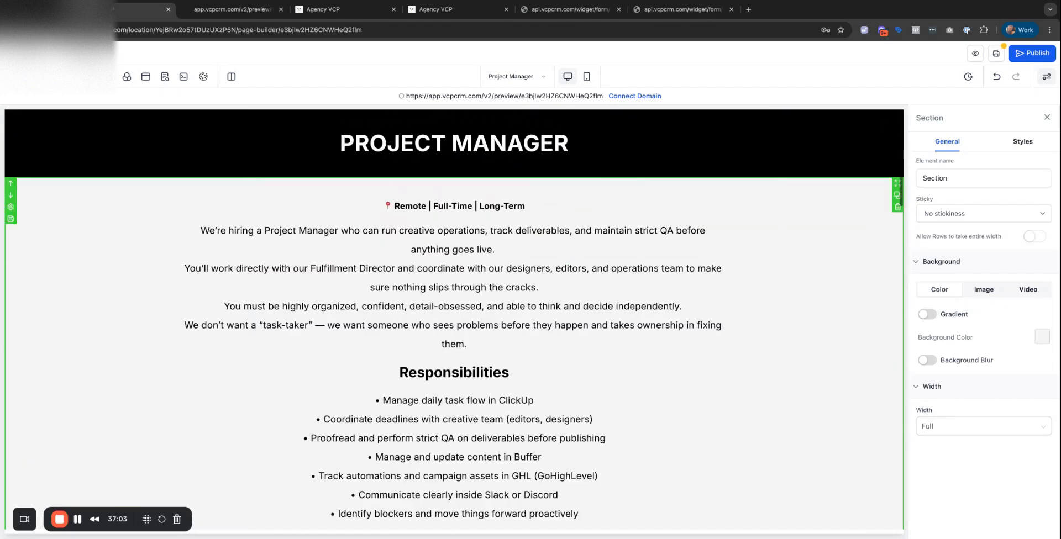
pyautogui.click(26, 76)
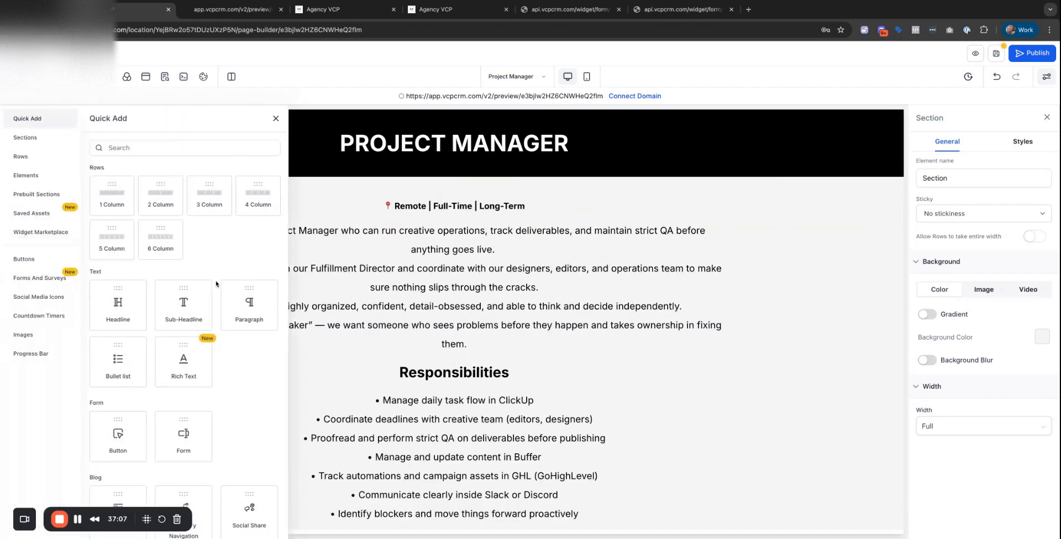
# Add an image at the page top showing the Agency VCP logo at 250 px wide.
pyautogui.scroll(-6, 215, 280)
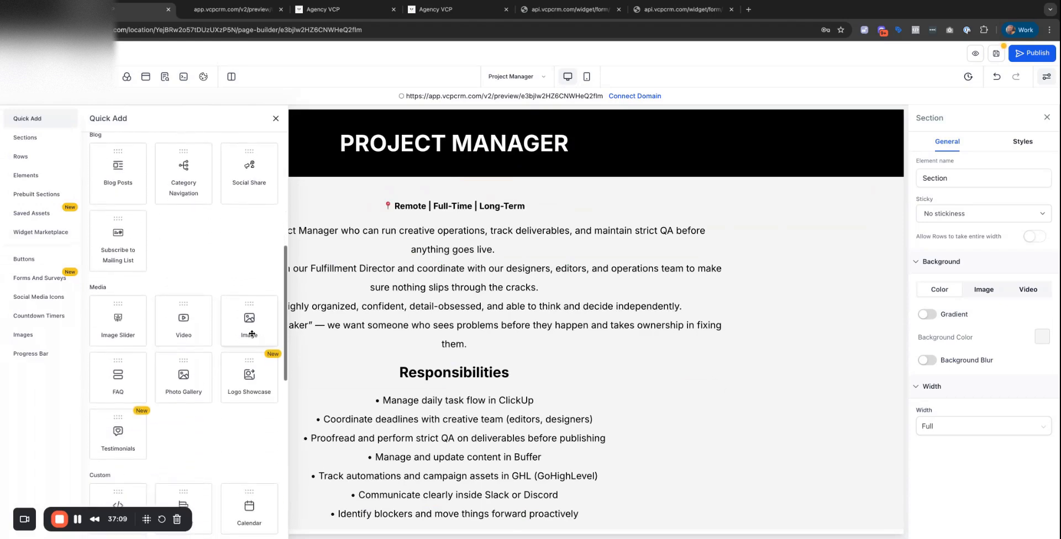
pyautogui.moveTo(252, 333); pyautogui.dragTo(498, 119)
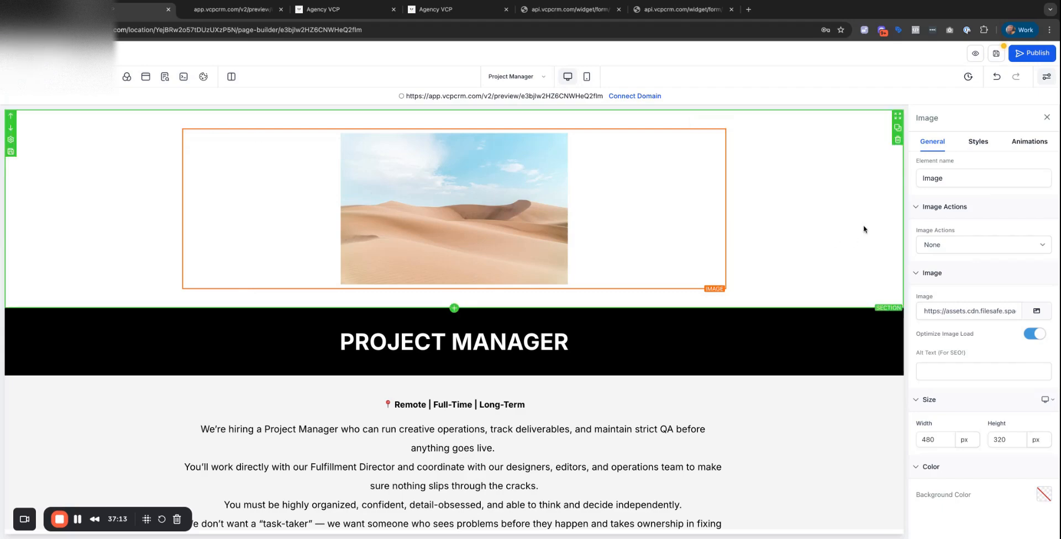
pyautogui.click(1036, 312)
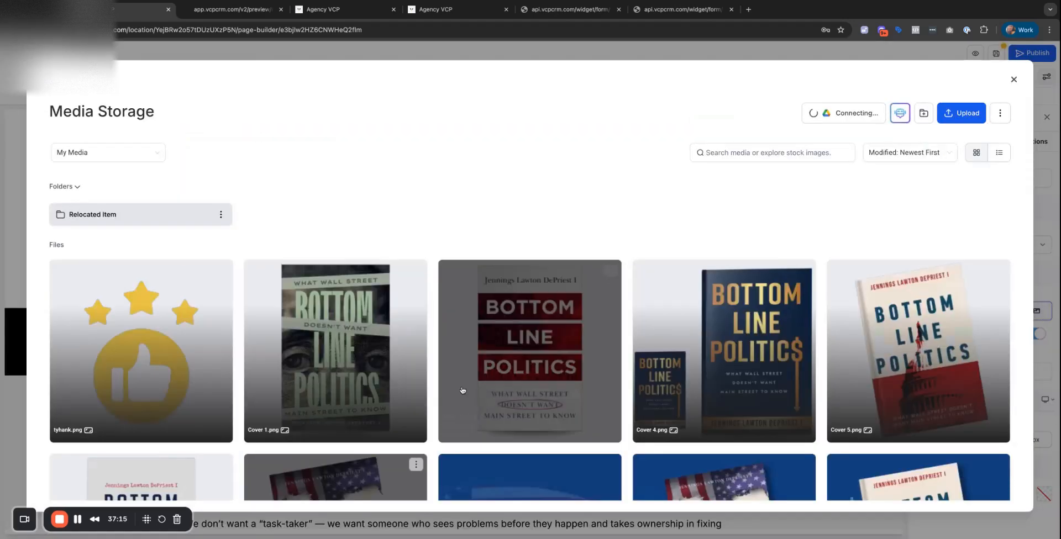
pyautogui.scroll(-10, 400, 380)
pyautogui.click(359, 309)
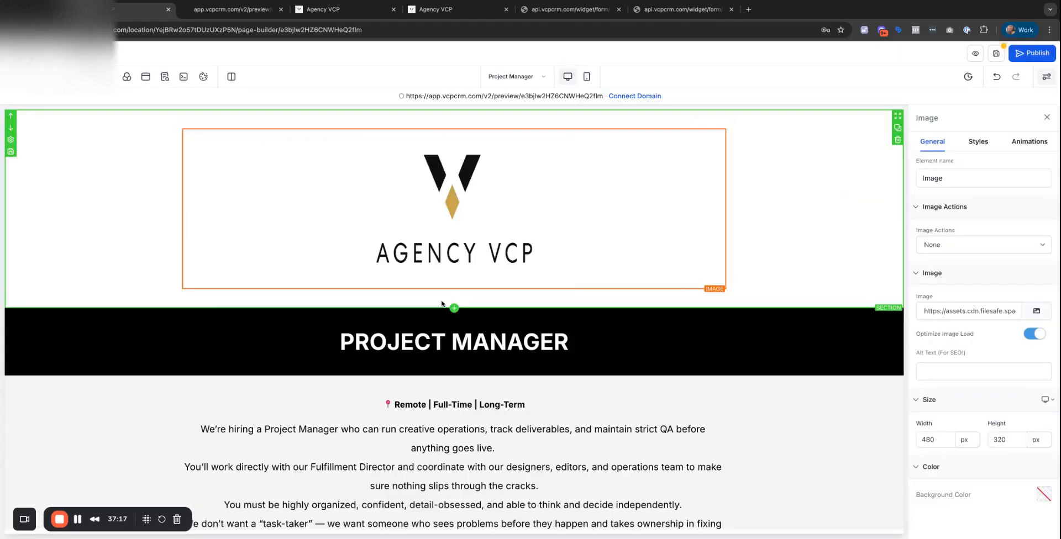
pyautogui.doubleClick(938, 441)
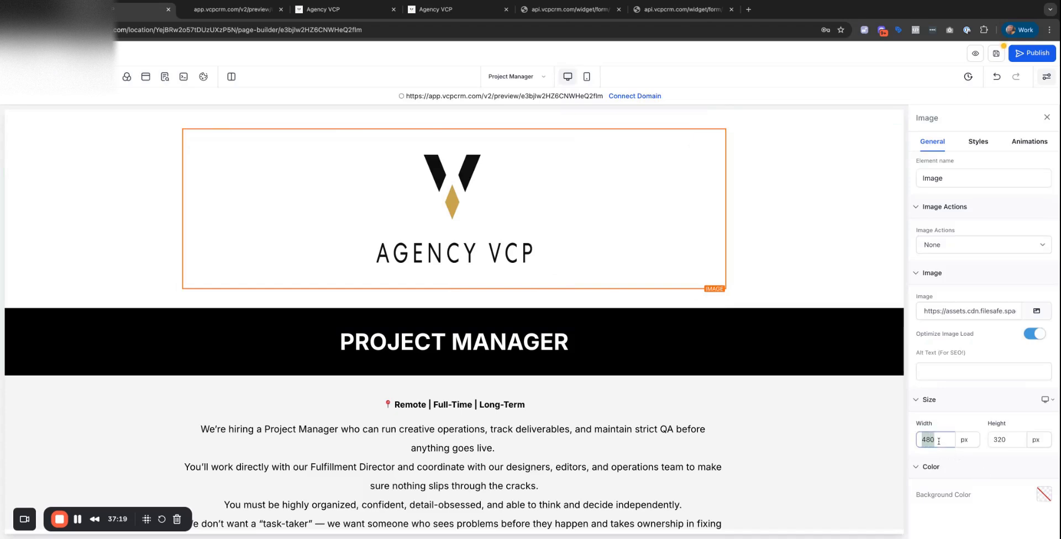
pyautogui.write('250')
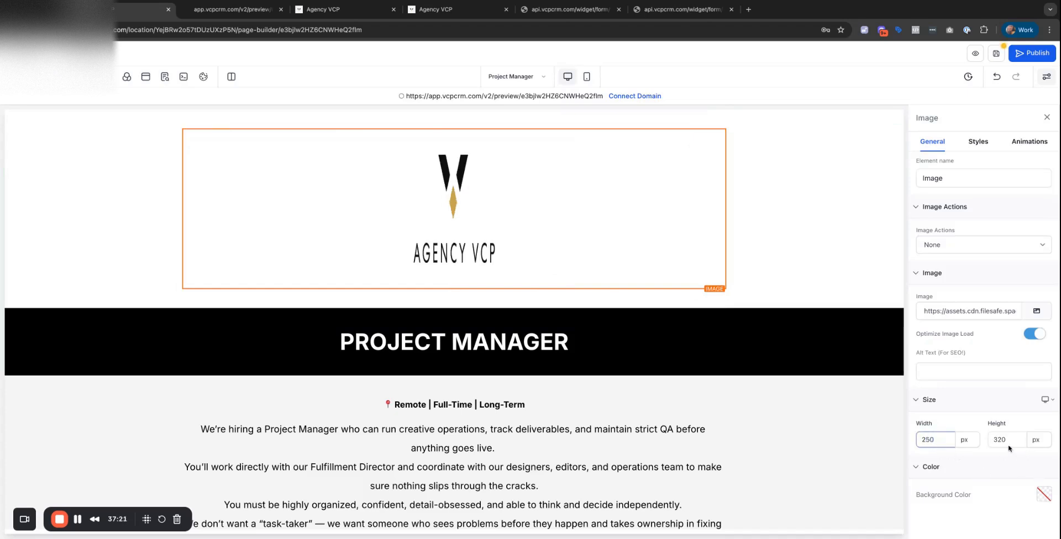
pyautogui.click(996, 440)
pyautogui.click(807, 430)
# Save the Project Manager page and refresh the builder.
pyautogui.scroll(-15, 794, 415)
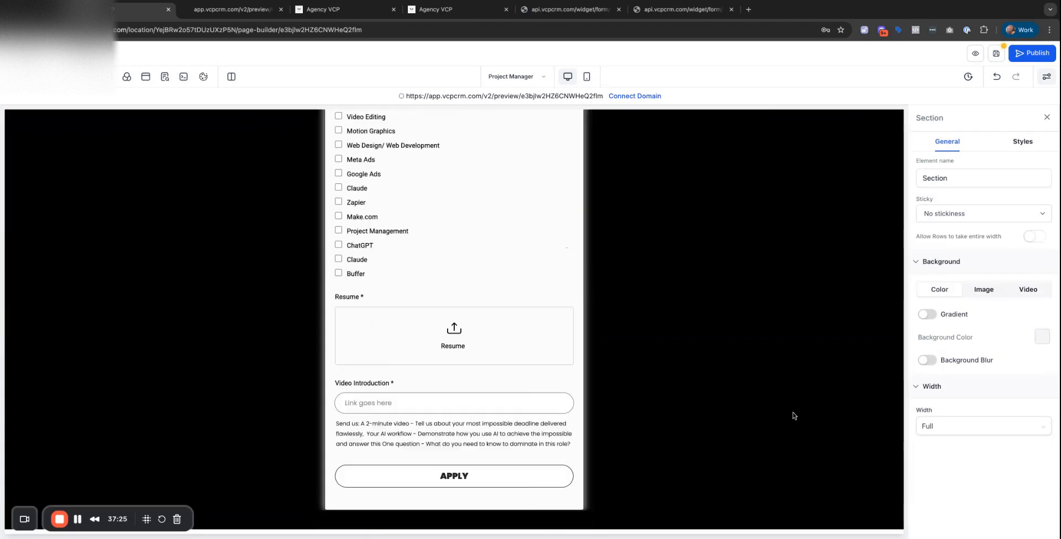
pyautogui.scroll(15, 793, 415)
pyautogui.click(997, 54)
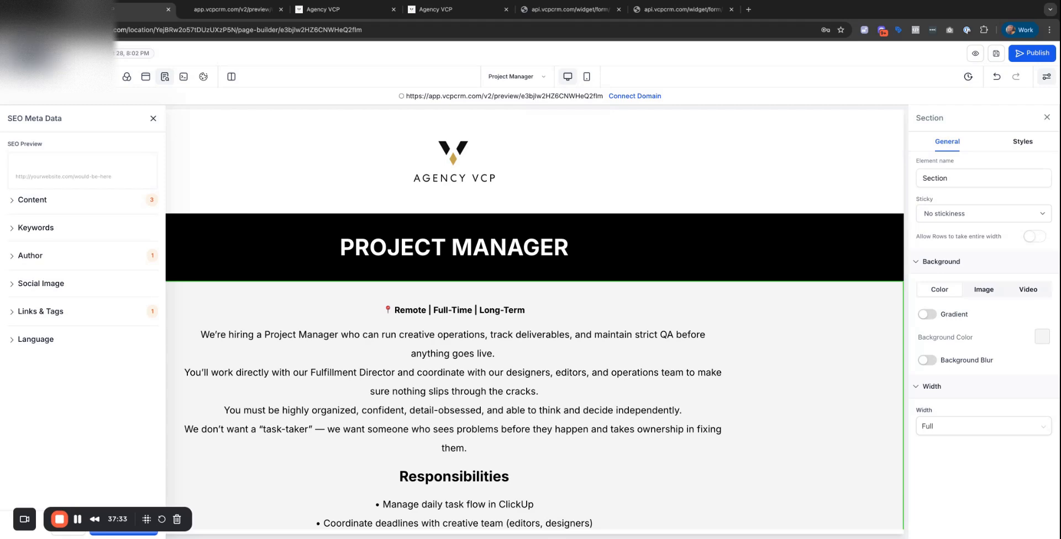
pyautogui.press('super+r')
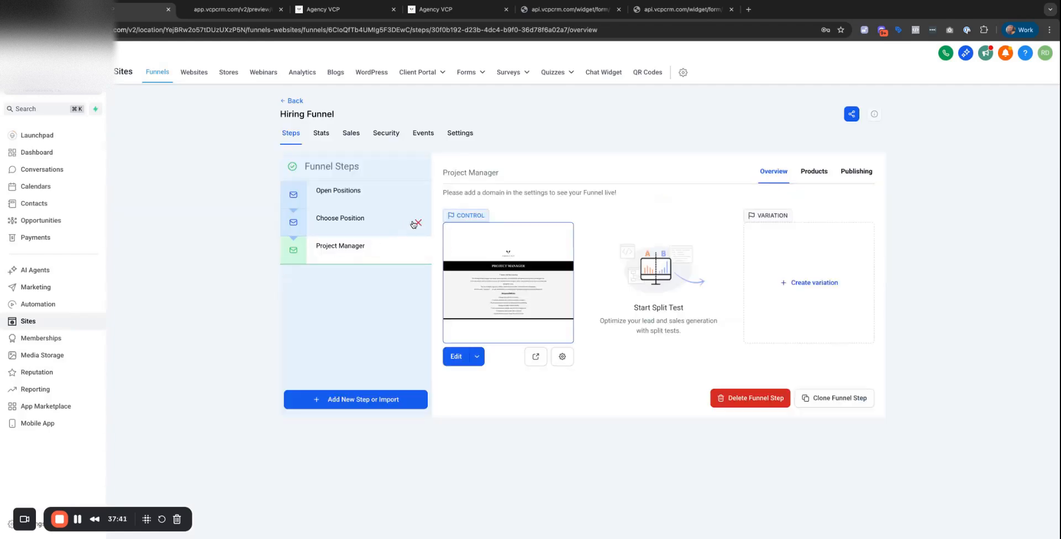
# Delete the Choose Position step, confirming with DELETE.
pyautogui.click(415, 224)
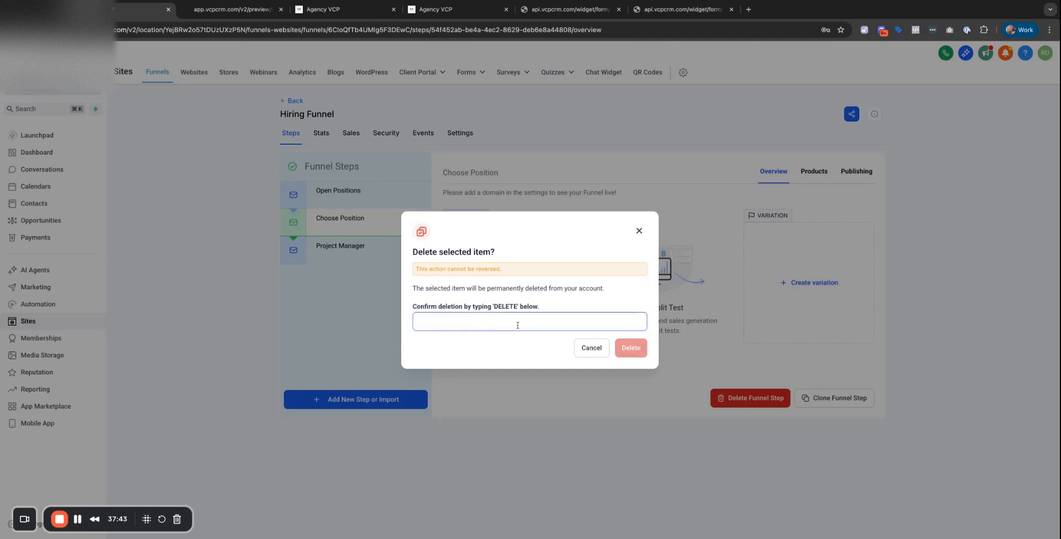
pyautogui.click(517, 325)
pyautogui.write('DELETE')
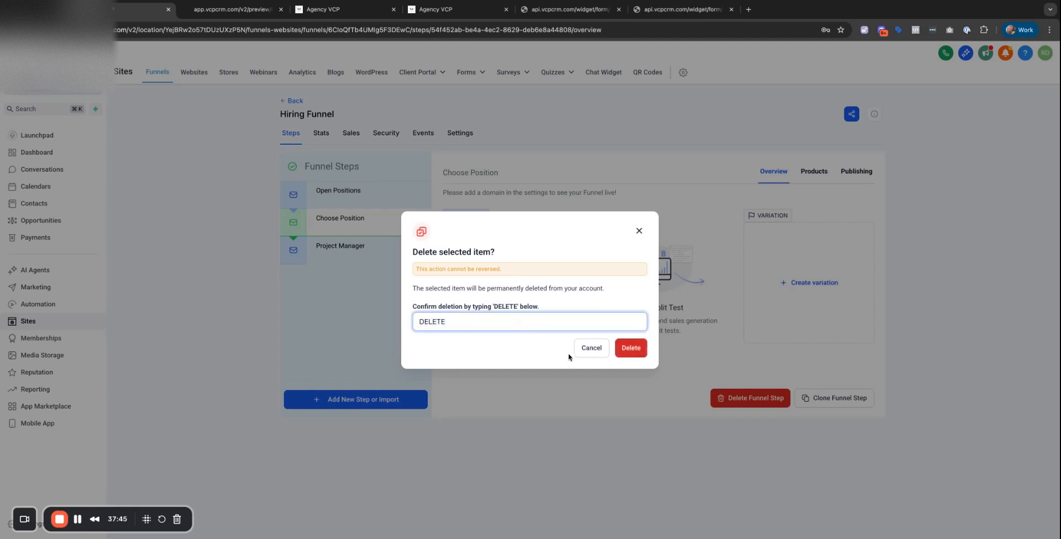
pyautogui.click(636, 350)
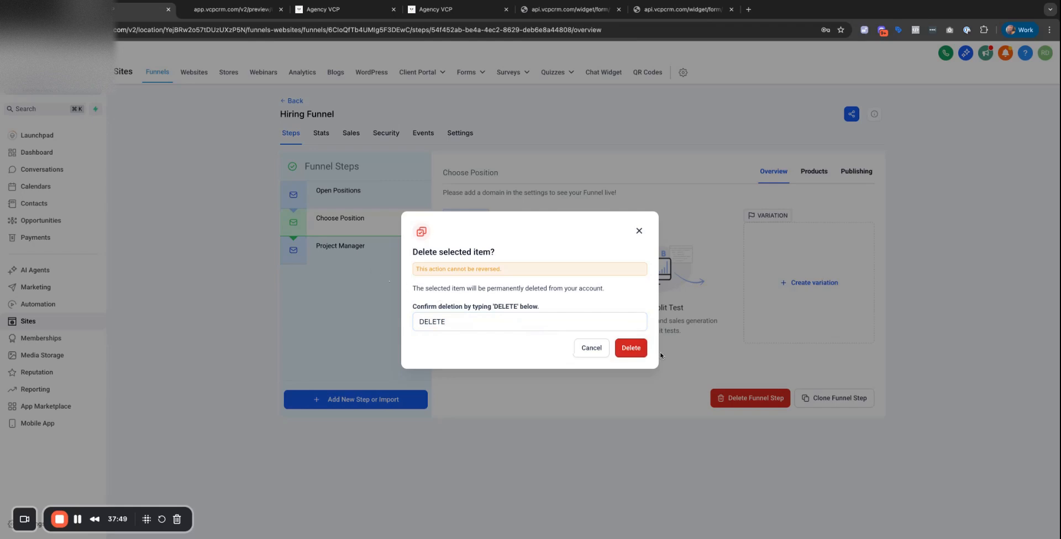
pyautogui.click(629, 350)
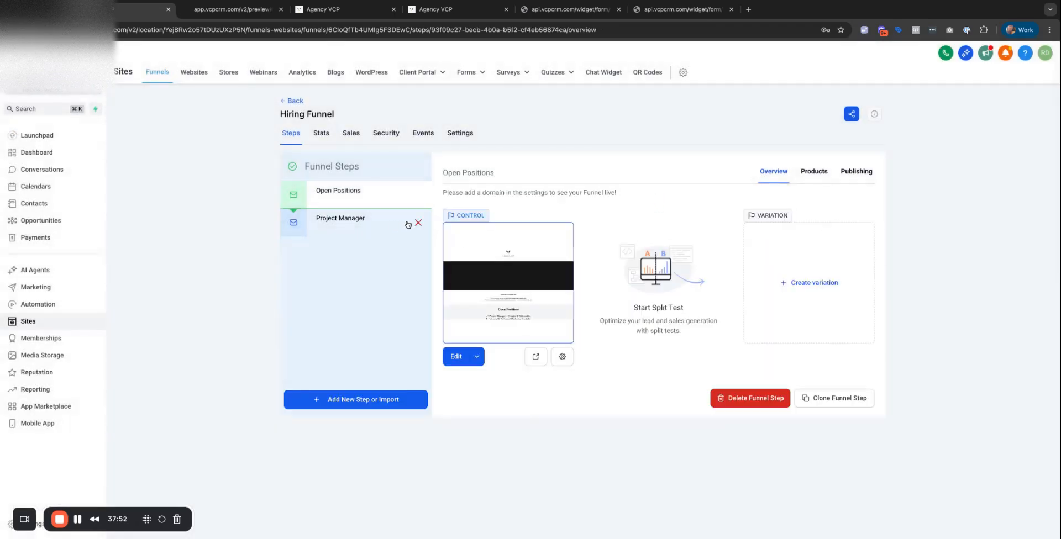
# Review the Project Manager step's page name and path details without changes.
pyautogui.click(368, 229)
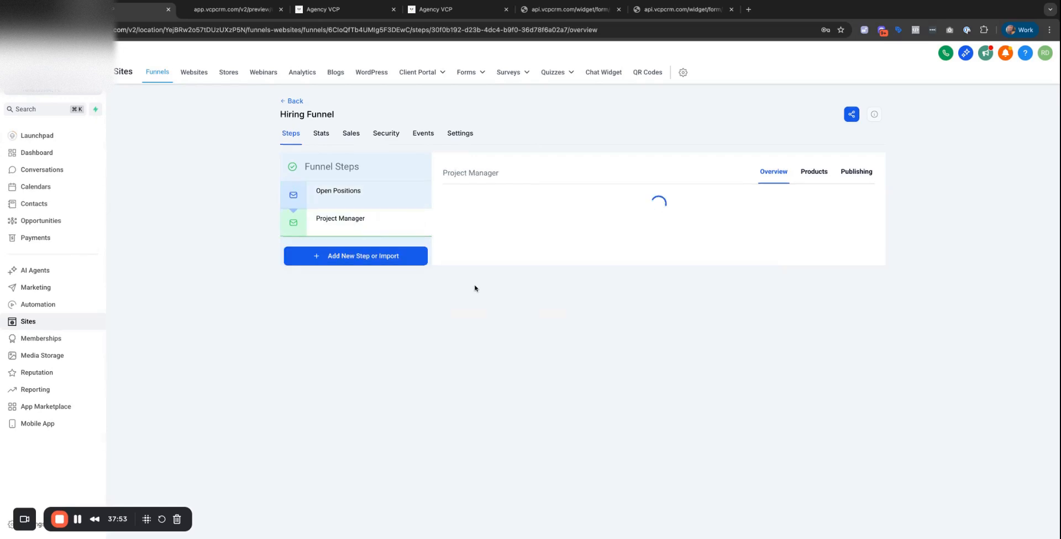
pyautogui.click(479, 357)
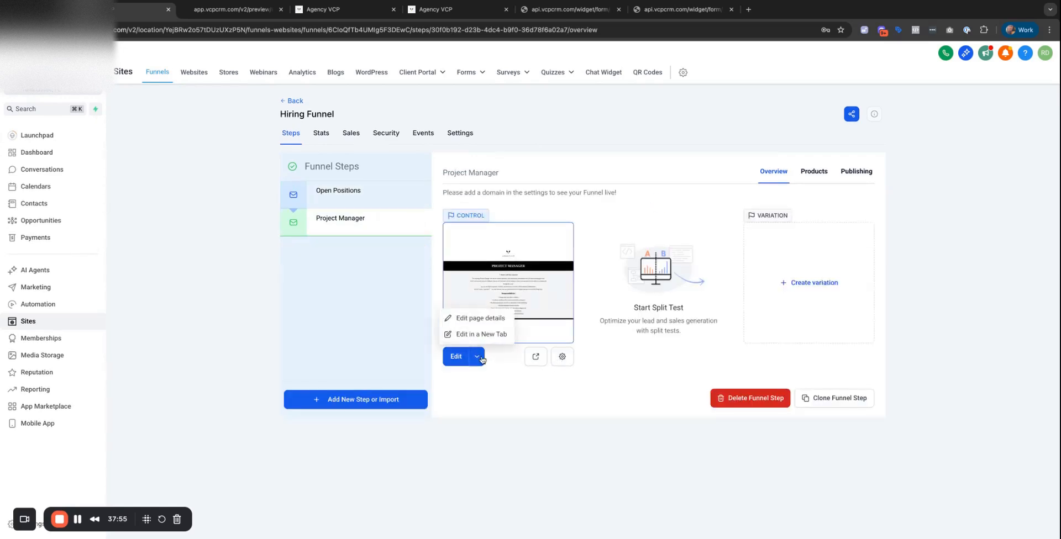
pyautogui.click(562, 358)
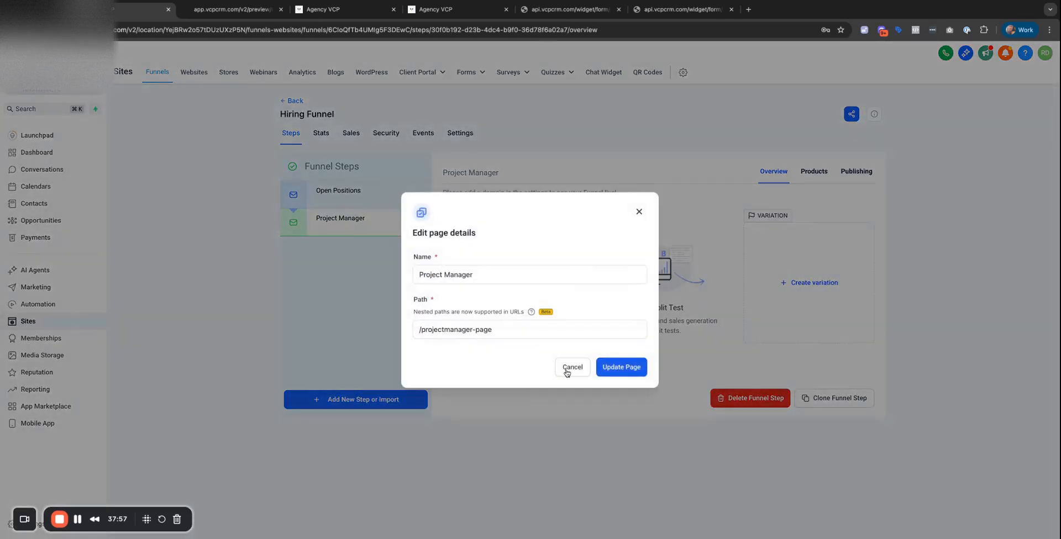
pyautogui.click(569, 369)
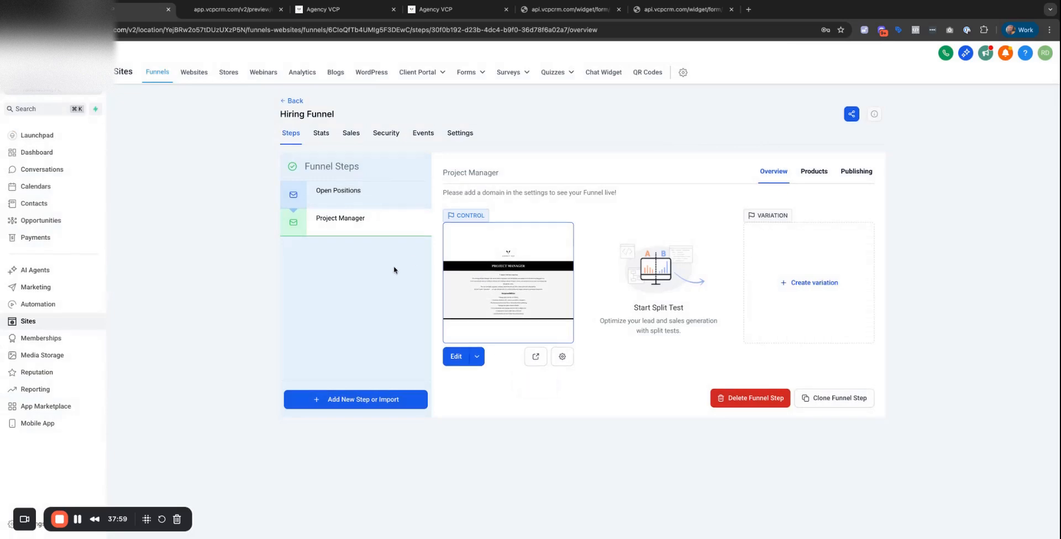
# Clone the Project Manager step within the Hiring Funnel and edit Project Manager (Clone).
pyautogui.click(822, 397)
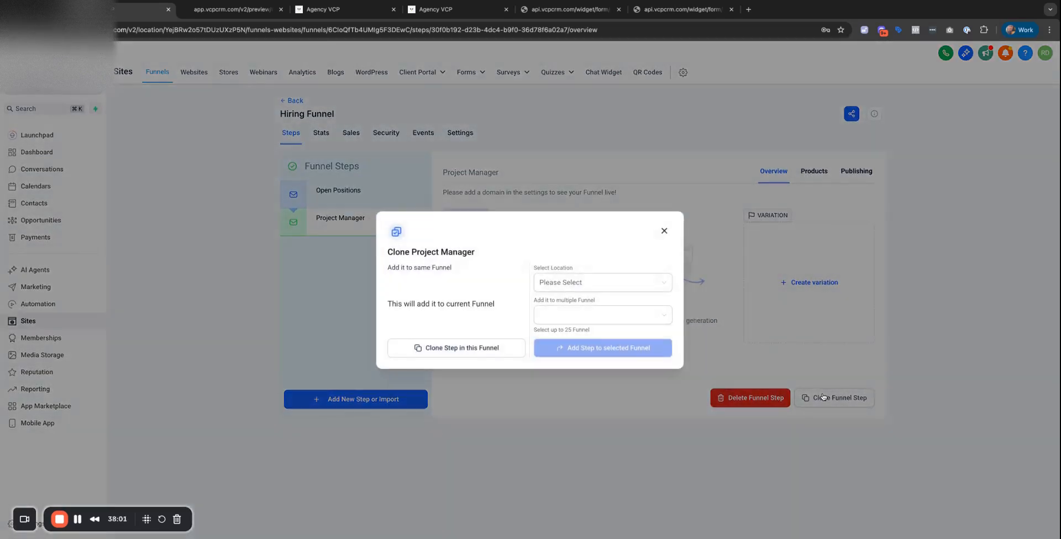
pyautogui.click(565, 282)
pyautogui.click(498, 305)
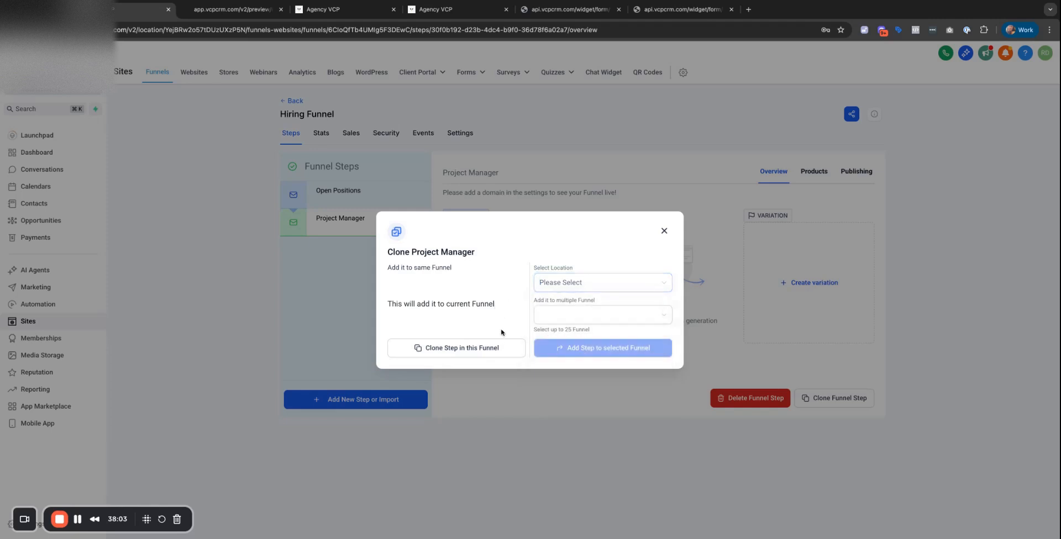
pyautogui.click(490, 349)
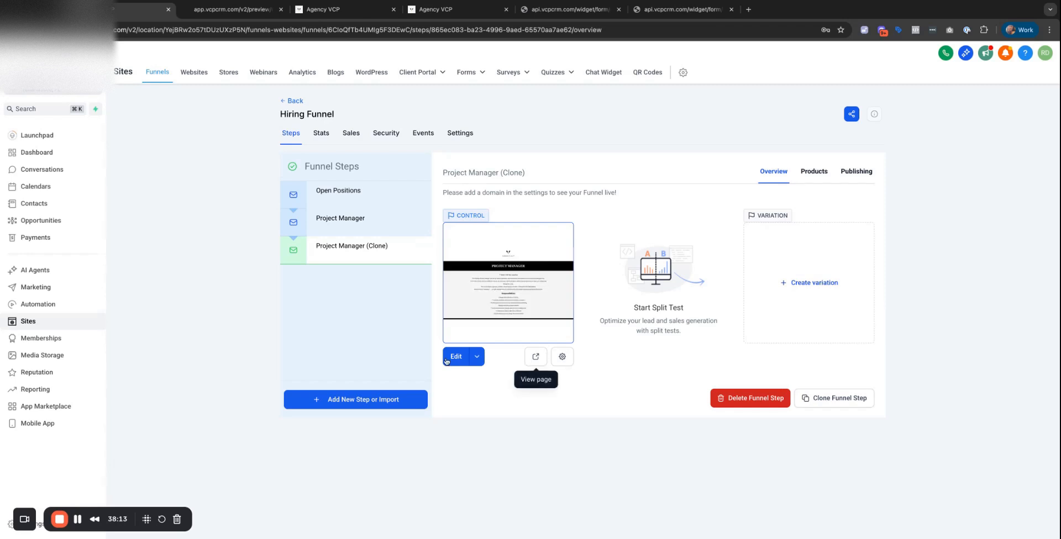
pyautogui.click(478, 359)
pyautogui.click(489, 325)
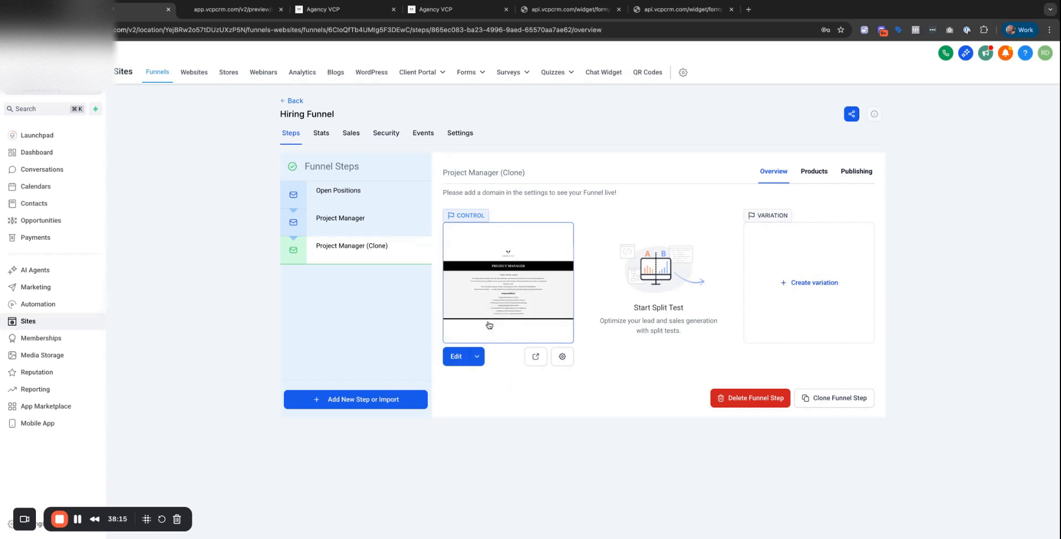
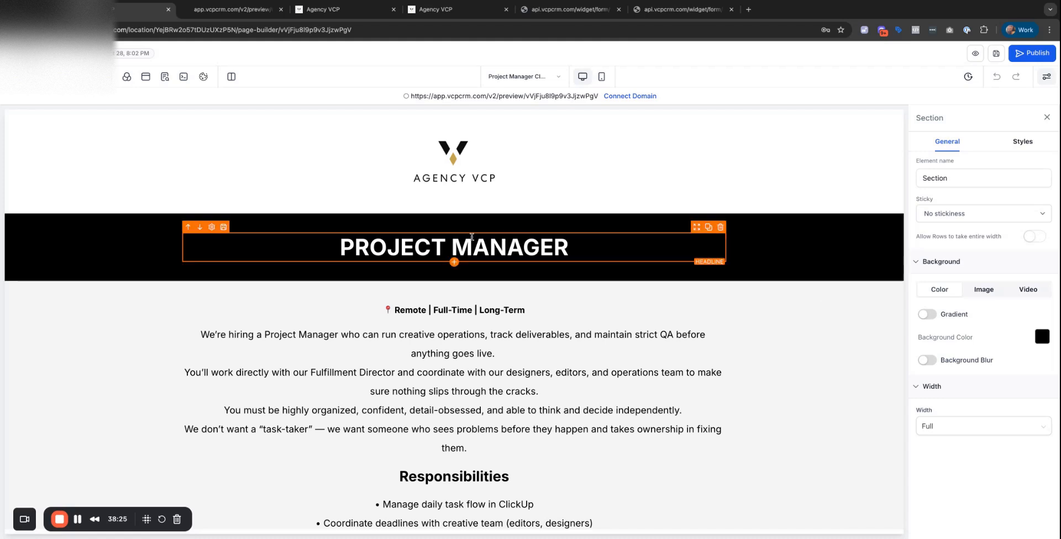
# Retitle the headline 'Inbound & Outbound Marketing Specialist' and paste a bold marketing intro paragraph.
pyautogui.doubleClick(462, 237)
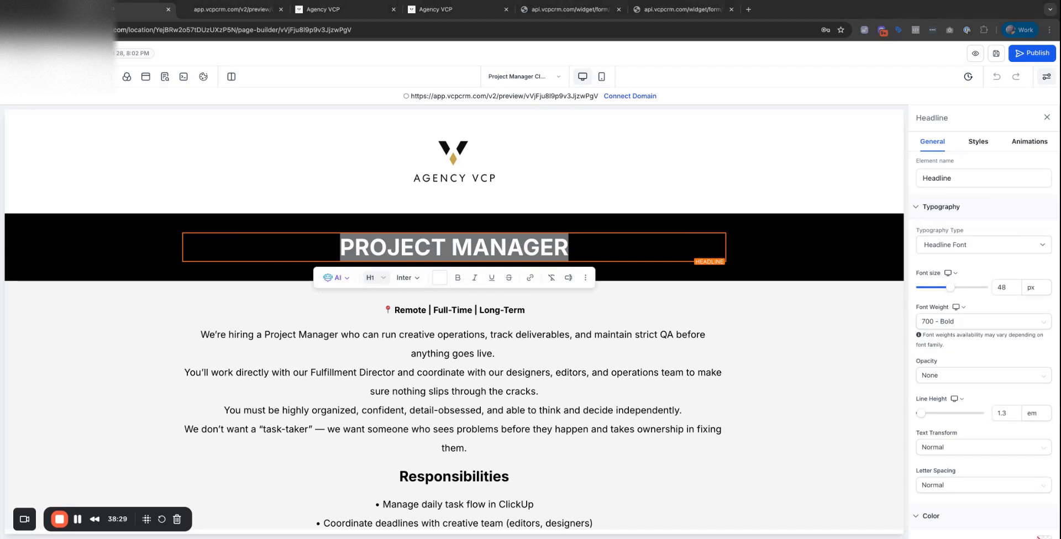
pyautogui.write('Inbound & Outbound Marketing Specialist')
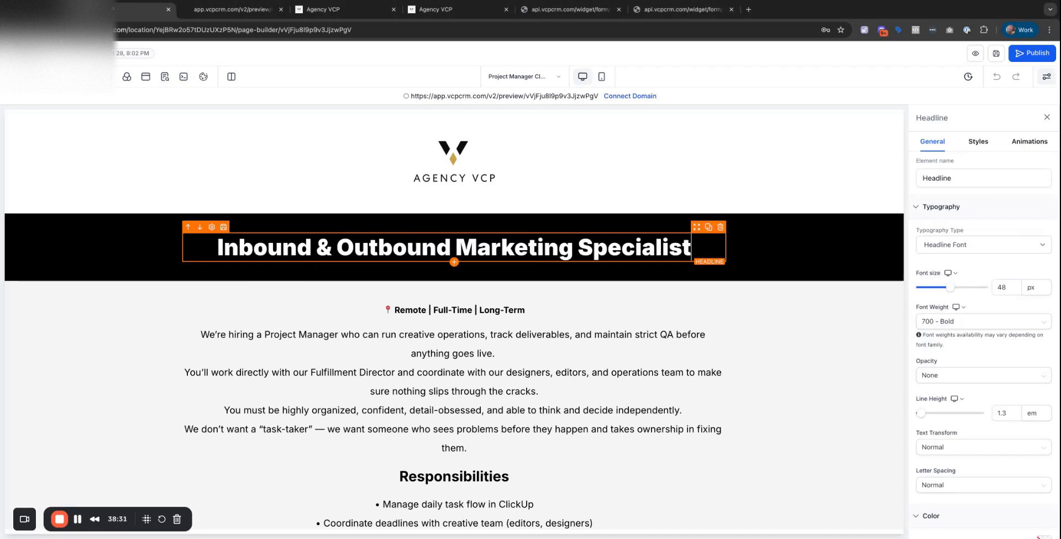
pyautogui.scroll(-3, 430, 337)
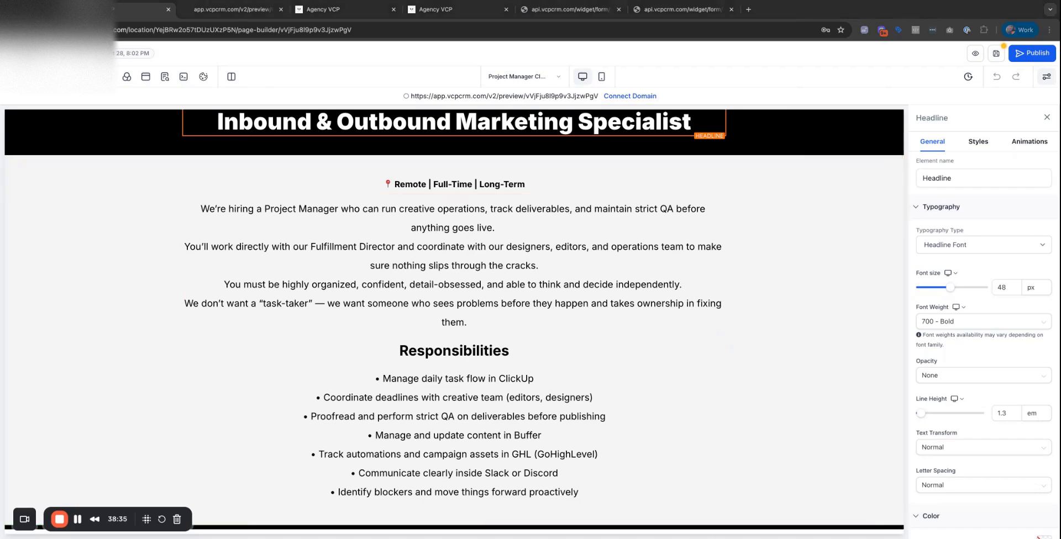
pyautogui.click(338, 284)
pyautogui.press('super+a')
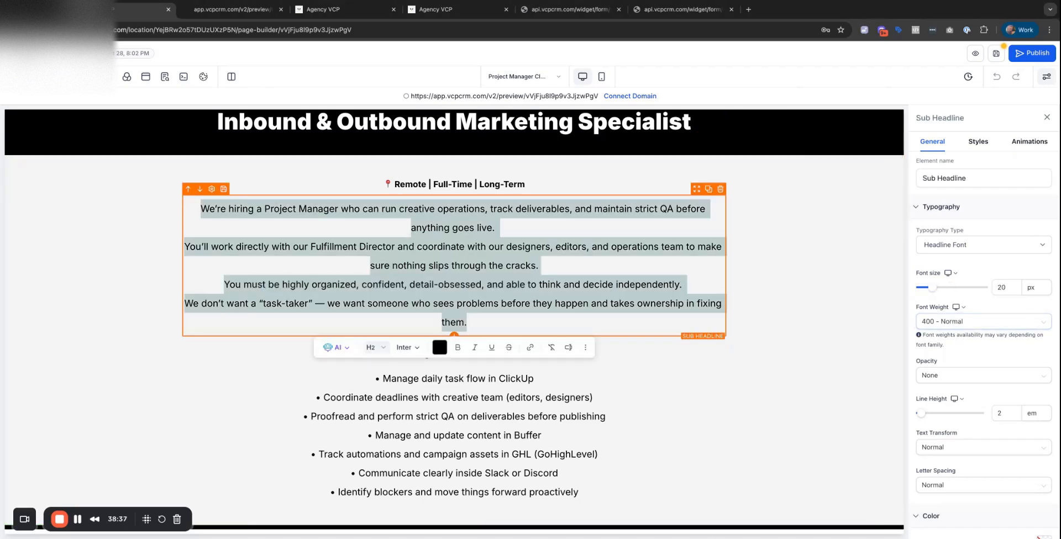
pyautogui.write('We’re hiring a Marketing Specialist who can manage both inbound and outbound communications. This includes responding to leads, making outbound calls, qualifying prospects, and booking demos — all while keeping it sharp, professional, and respectful.  You’ll be representing us in conversations with high-level professionals like consultants, county sheriffs, elected officials, and executives. You must have excellent spoken English, confidence on the phone, and the ability to follow scripts without sounding like a robot.  This is not a mindless cold-calling job. We’re looking for someone who knows how to build trust, ask smart follow-up questions, and move conversations forward.')
pyautogui.press('super+a')
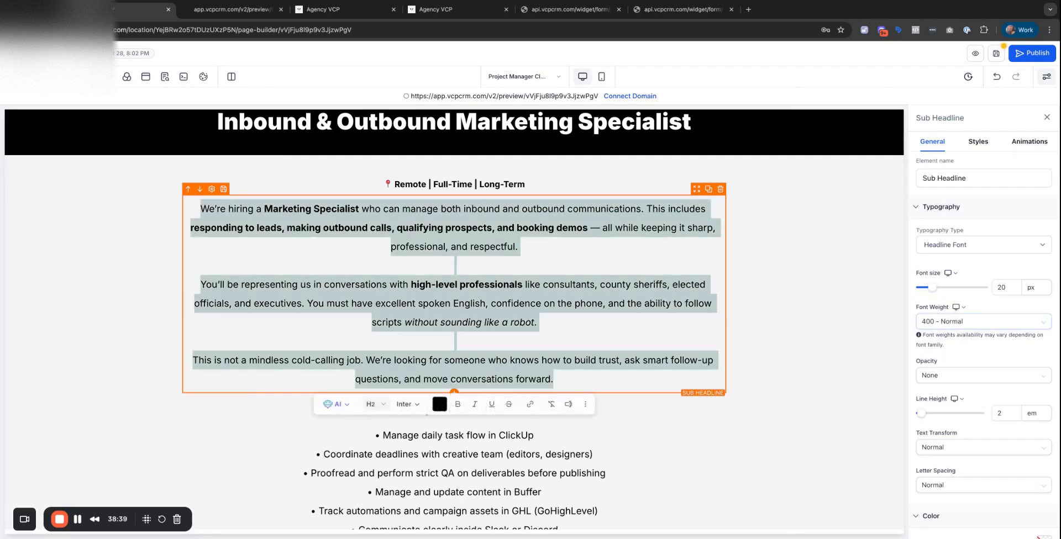
pyautogui.press('super+b')
pyautogui.press('super+b')
# Replace the Responsibilities list with the marketing bullets, undoing an unwanted paste.
pyautogui.scroll(-4, 667, 285)
pyautogui.scroll(-3, 666, 286)
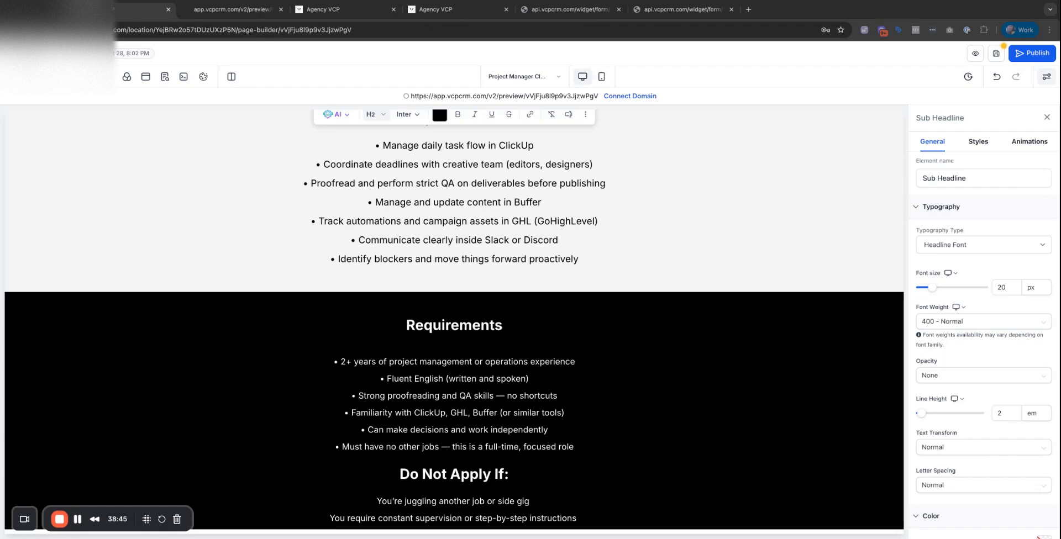
pyautogui.press('super+z')
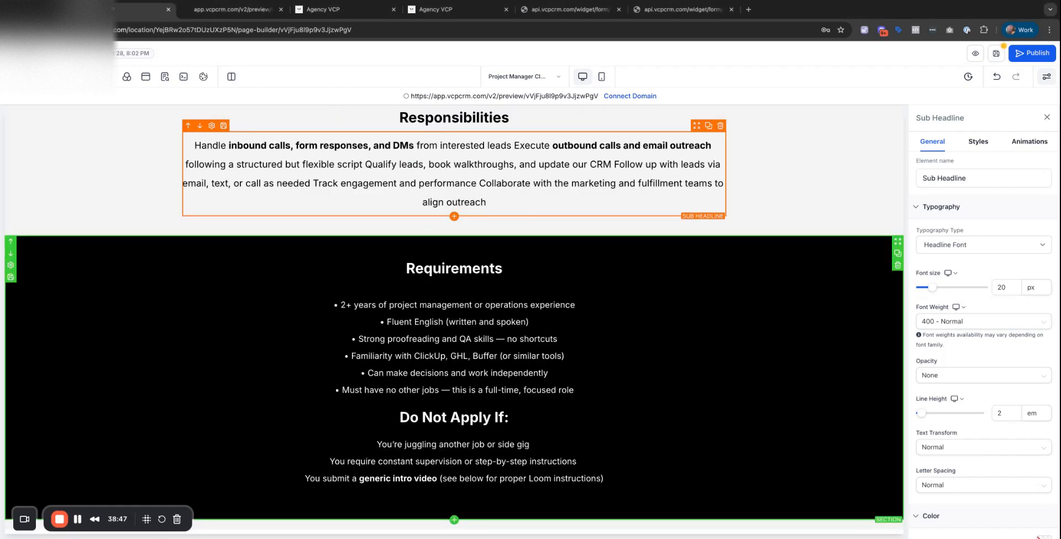
pyautogui.press('super+a')
pyautogui.write('Handle inbound calls, form responses, and DMs from interested leads Execute outbound calls and email outreach following a structured but flexible script Qualify leads, book walkthroughs, and update our CRM Follow up with leads via email, text, or call as needed Track engagement and performance Collaborate with the marketing and fulfillment teams to align outreach')
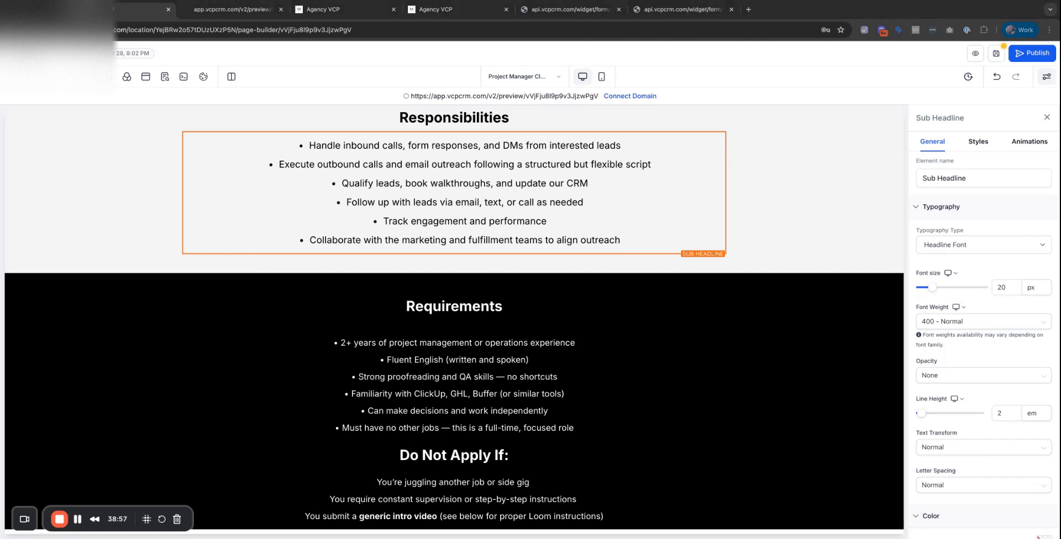
pyautogui.press('super+a')
pyautogui.write('2+ years in customer support, appointment setting, or sales outreach Strong spoken English and a confident, respectful phone presence Able to talk to professionals like sheriffs, consultants, and agency leaders Experience using CRMs (GoHighLevel preferred) Comfortable with email outreach, calling, and DM outreach Reliable internet and a quiet space for calls Must be able to follow instructions and take feedback')
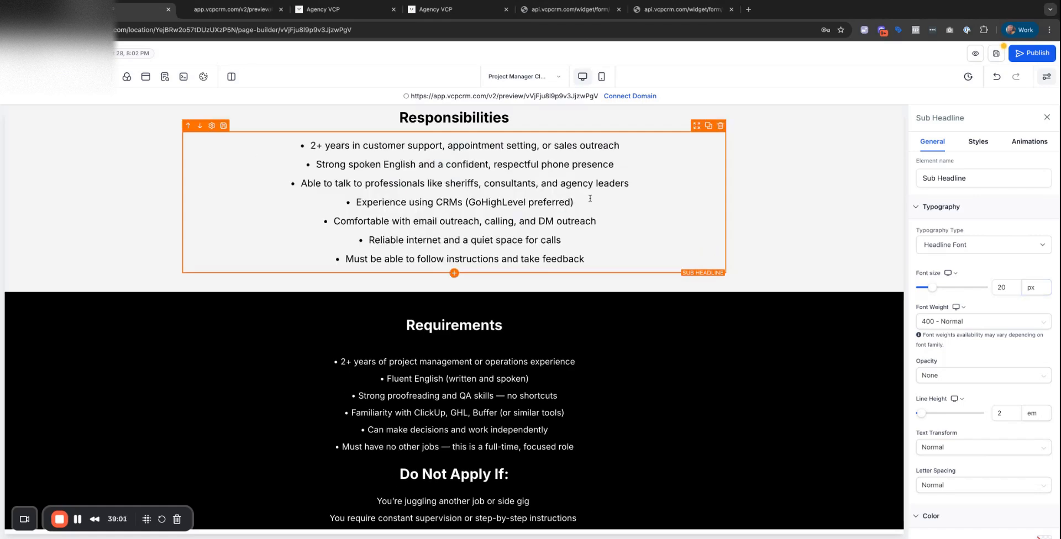
pyautogui.click(997, 77)
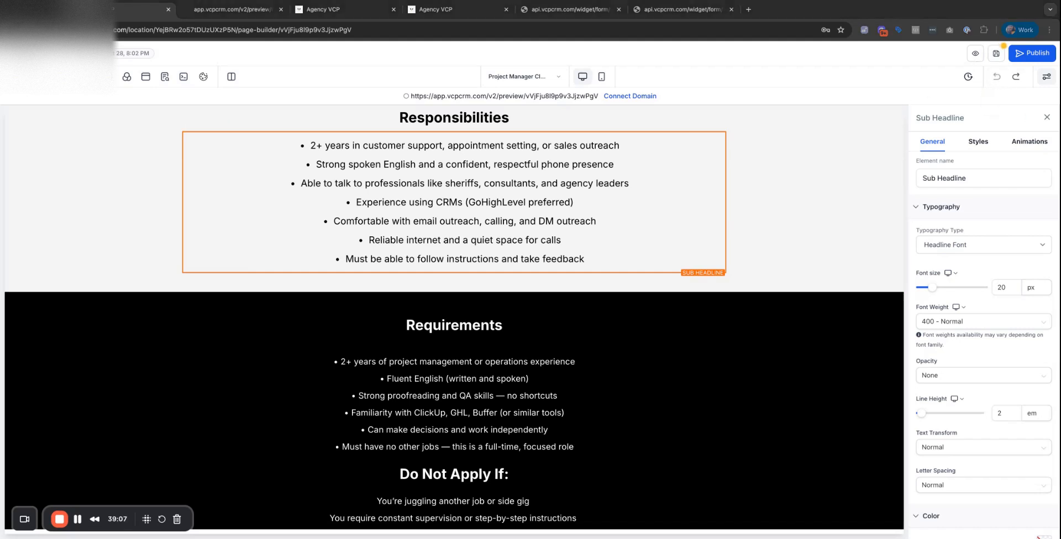
pyautogui.click(751, 219)
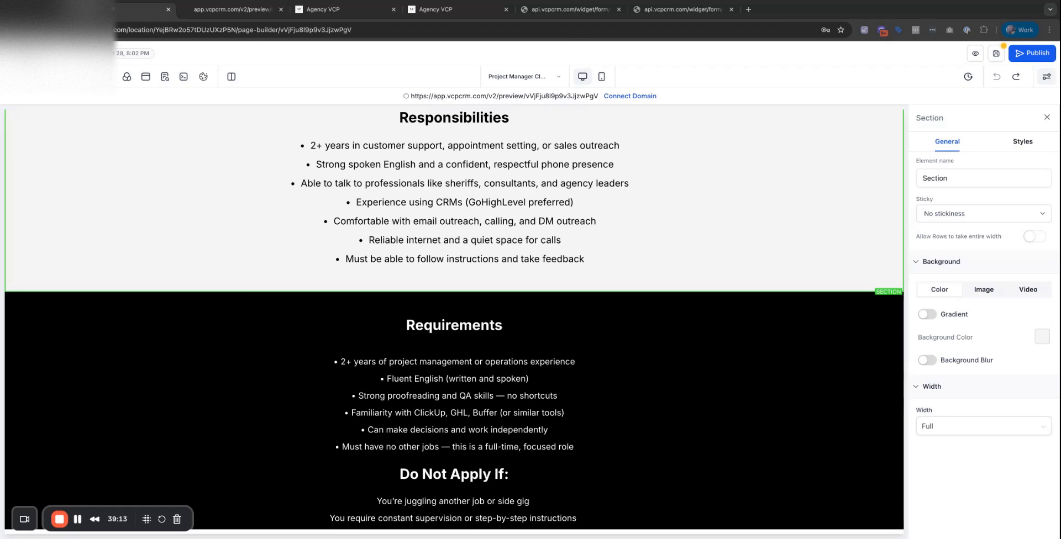
# Paste the six marketing responsibilities back and remove the leftover dash line.
pyautogui.click(454, 203)
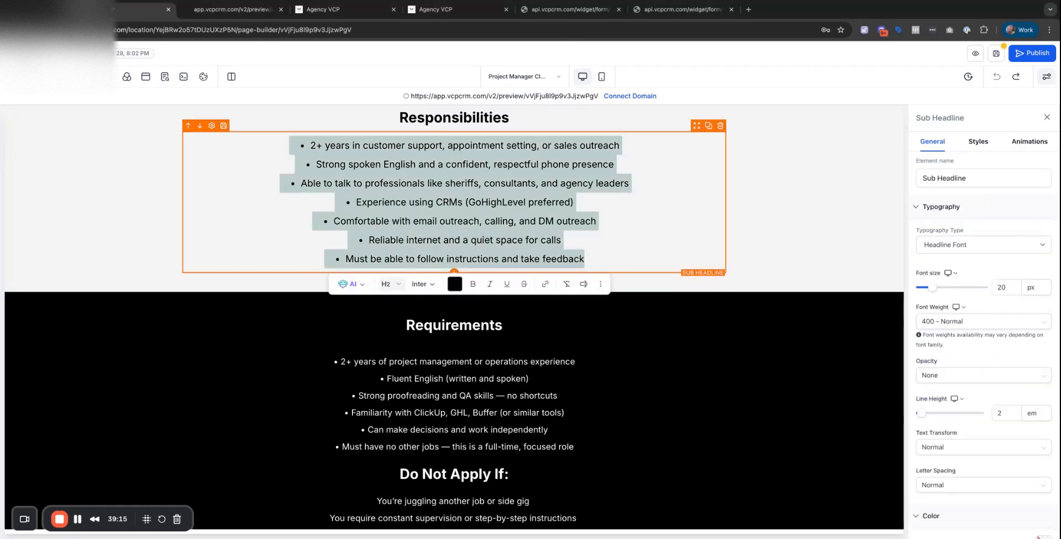
pyautogui.write('Handle inbound calls, form responses, and DMs from interested leads Execute outbound calls and email outreach following a structured but flexible script Qualify leads, book walkthroughs, and update our CRM Follow up with leads via email, text, or call as needed Track engagement and performance Collaborate with the marketing and fulfillment teams to align outreach')
pyautogui.press('BackSpace')
pyautogui.press('BackSpace')
pyautogui.press('BackSpace')
pyautogui.press('BackSpace')
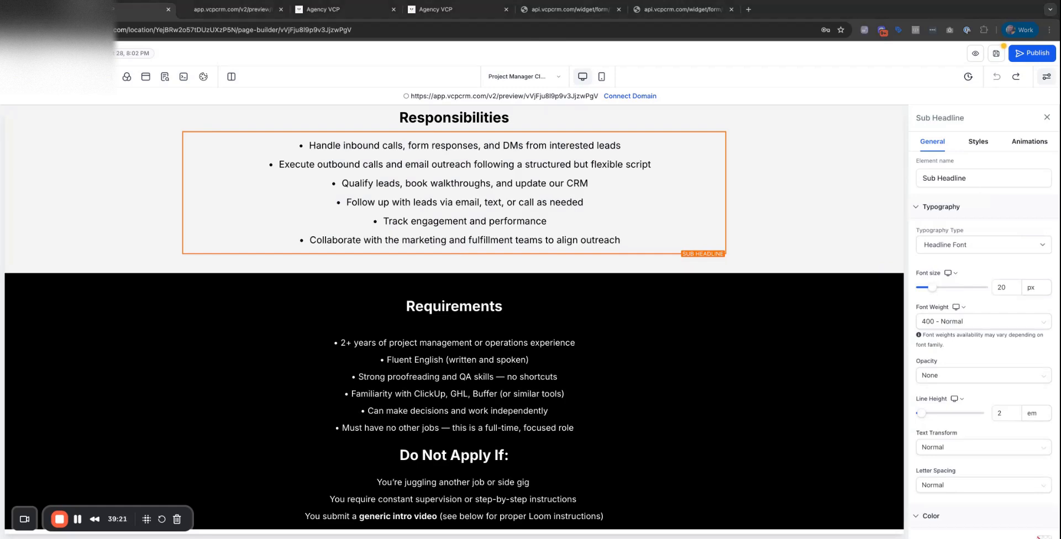
pyautogui.scroll(-4, 454, 319)
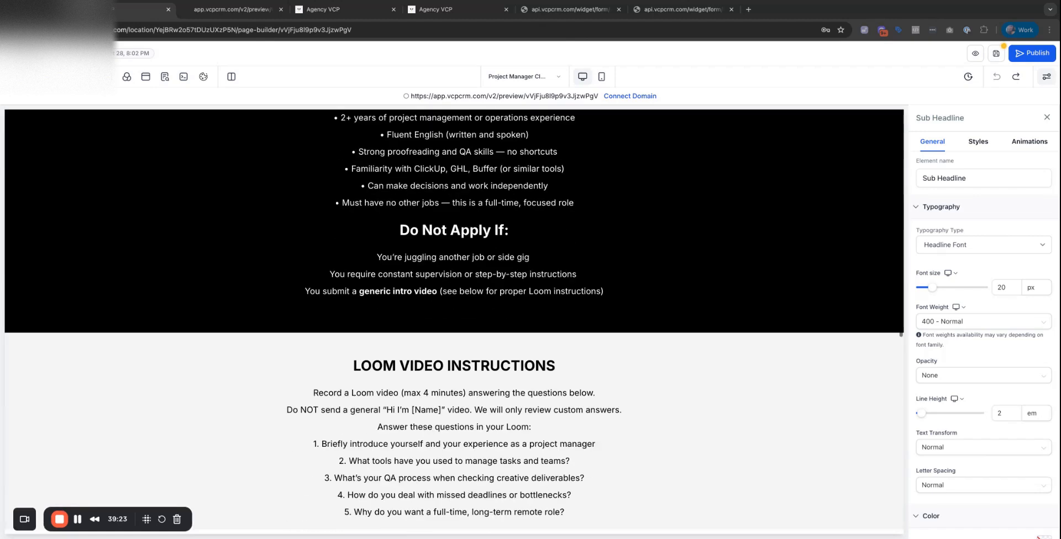
# Replace Requirements with seven marketing requirements and Do Not Apply If with three new conditions.
pyautogui.doubleClick(479, 187)
pyautogui.press('super+a')
pyautogui.write('2+ years in customer support, appointment setting, or sales outreach Strong spoken English and a confident, respectful phone presence Able to talk to professionals like sheriffs, consultants, and agency leaders Experience using CRMs (GoHighLevel preferred) Comfortable with email outreach, calling, and DM outreach Reliable internet and a quiet space for calls Must be able to follow instructions and take feedback')
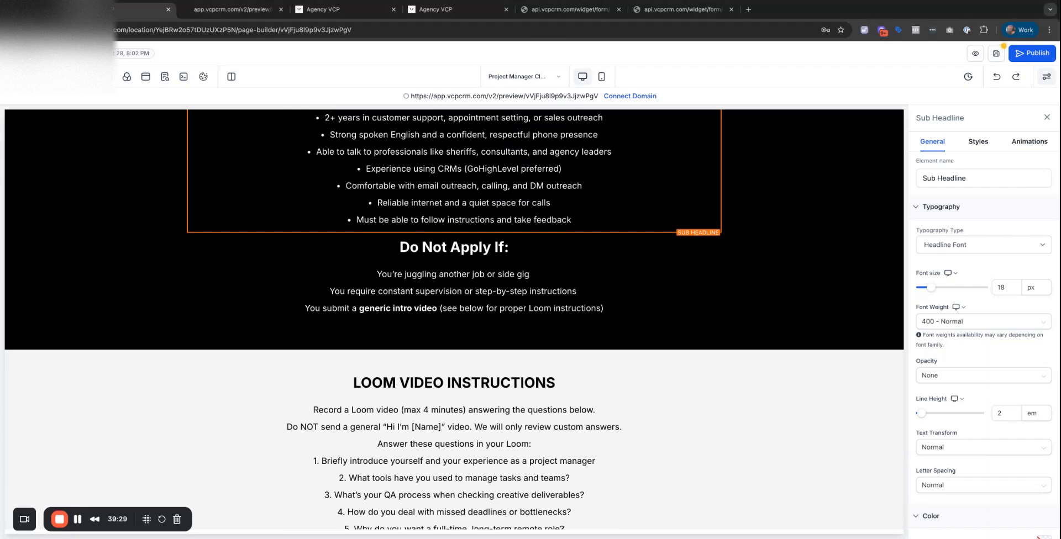
pyautogui.doubleClick(454, 292)
pyautogui.press('super+a')
pyautogui.write('You have other active jobs or commitments You are not comfortable doing outbound calls or following scripts You send a generic intro or fail to follow the instructions below')
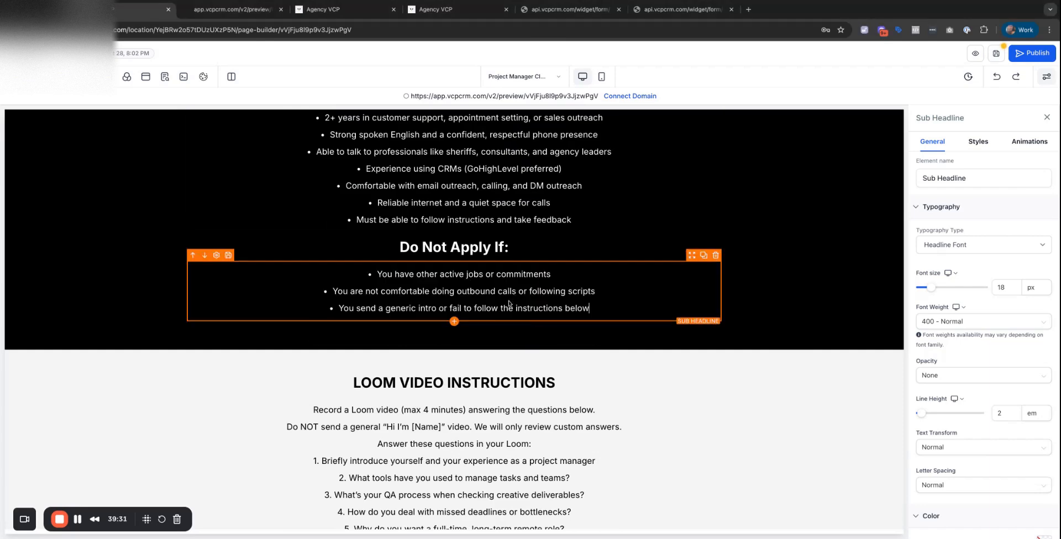
pyautogui.scroll(-5, 508, 303)
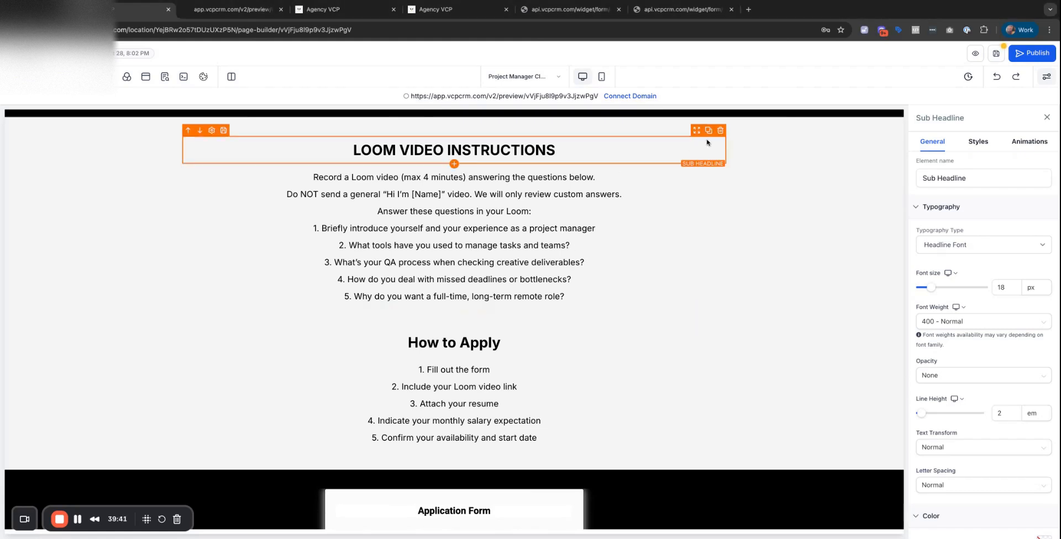
# Delete the Loom video instructions paragraph and its LOOM VIDEO INSTRUCTIONS heading.
pyautogui.click(720, 166)
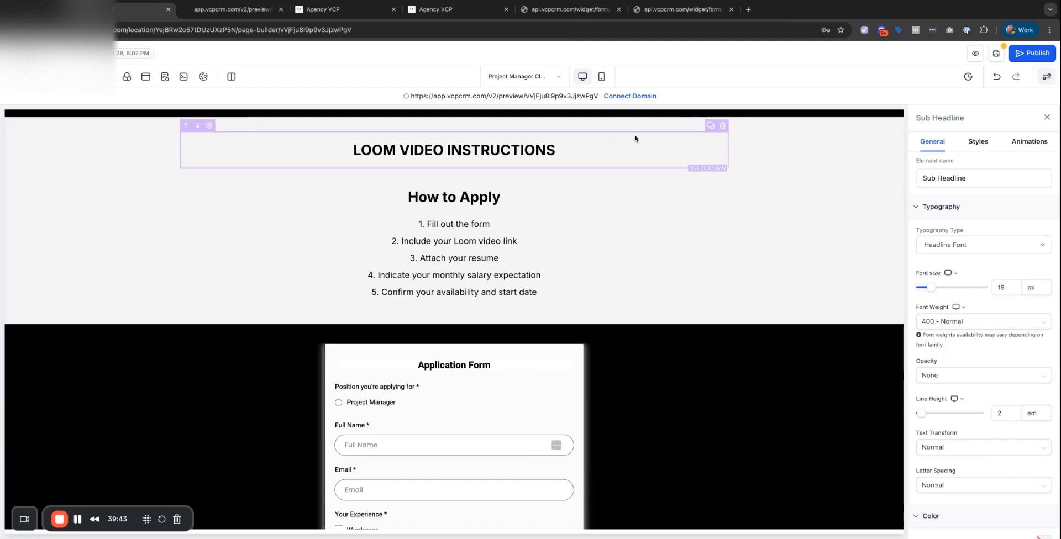
pyautogui.click(723, 126)
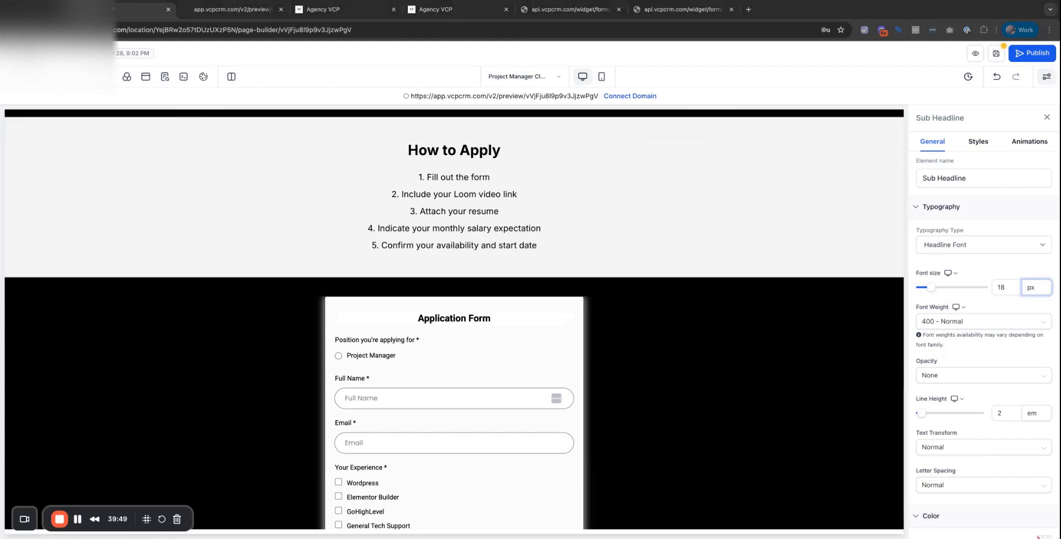
pyautogui.click(983, 376)
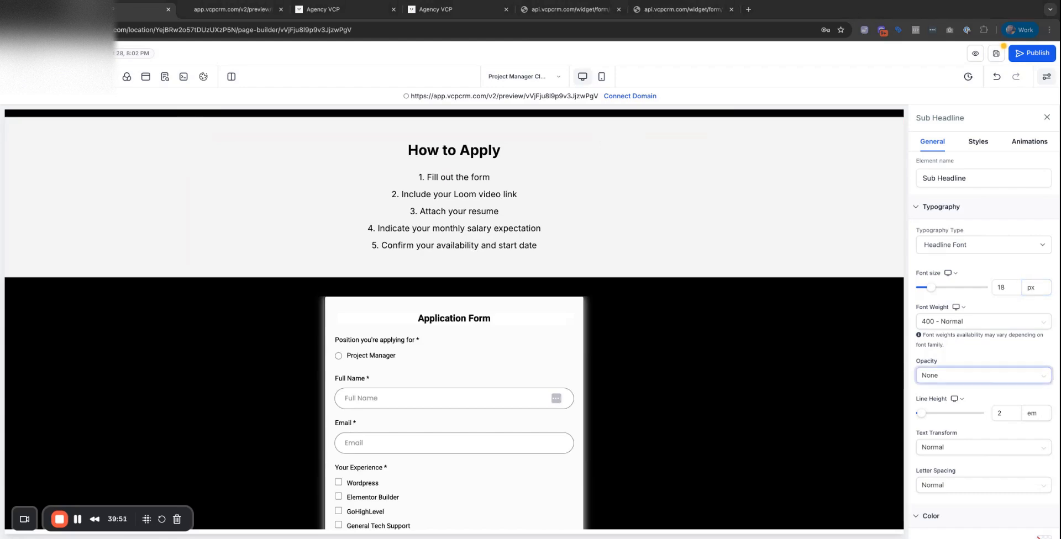
# Paste the detailed application instructions into How to Apply and left-align them.
pyautogui.doubleClick(448, 228)
pyautogui.write('Only applications submitted through the form will be reviewed. This is a fast-hire — we’re looking to bring someone on board as soon as tomorrow if the right person applies. 1. Fill out this form: [INSERT YOUR FORM LINK] 2. Record TWO Loom videos (Required): 🔹 Loom 1: Introduction Video (2–3 minutes max) Introduce yourself and briefly explain your experience in outbound/inbound marketing or sales. Highlight your experience talking to high-level professionals. 🔹 Loom 2: Roleplay Video (Script Below) Record yourself doing a mock call using the script provided below. This should be a realistic delivery — confident, respectful, and natural. Do not read it like a robot. Treat it like an actual call with a sheriff. SCRIPT: Use the "SheriffSMS Demo Booking – Formal" call script provided below. Practice delivering it as if you’re speaking directly to a sheriff and trying to get them to book a walkthrough. ———')
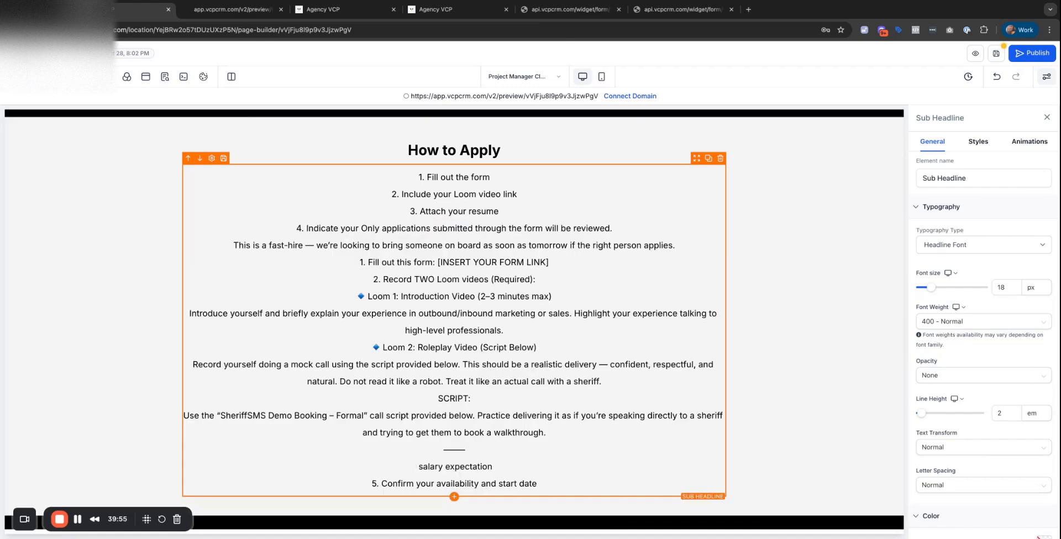
pyautogui.scroll(-3, 986, 347)
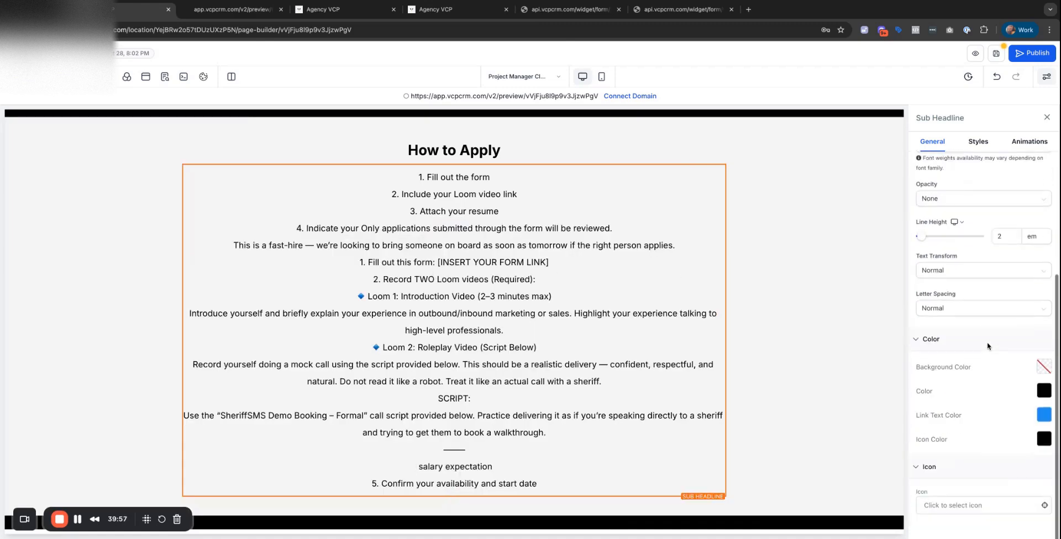
pyautogui.scroll(3, 987, 346)
pyautogui.click(979, 143)
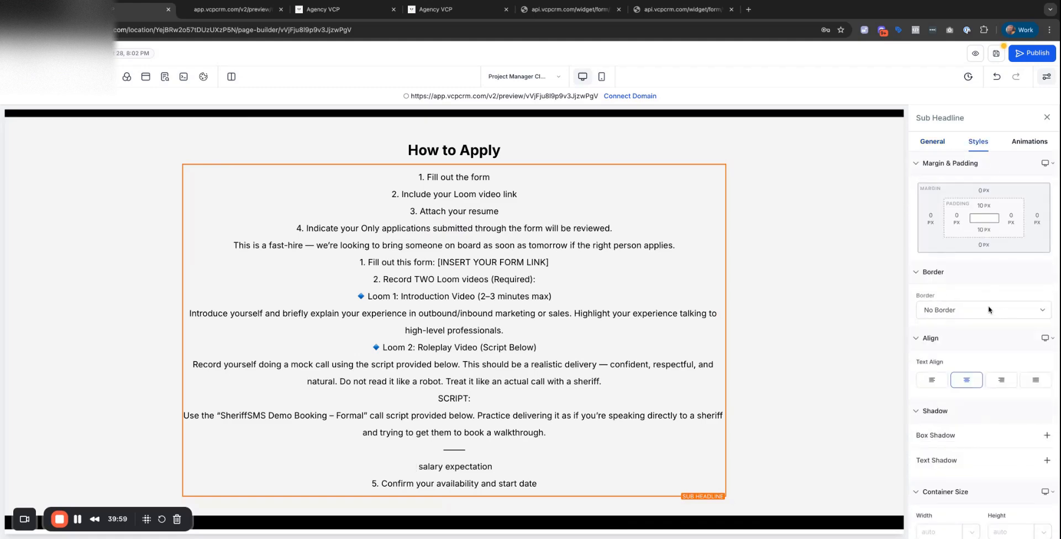
pyautogui.click(931, 381)
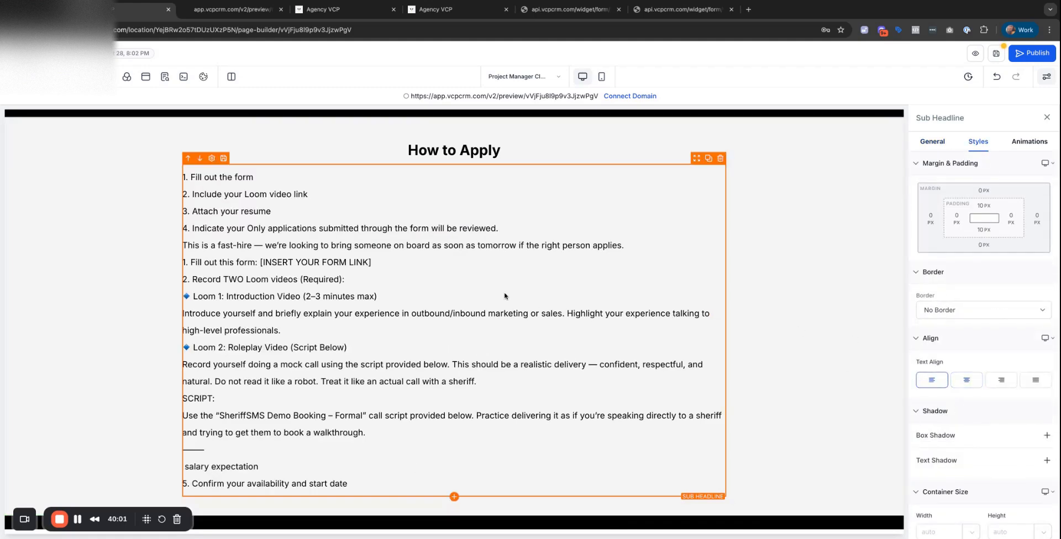
# Add a blank line after the fast-hire sentence and delete the [INSERT YOUR FORM LINK] placeholder.
pyautogui.click(632, 245)
pyautogui.press('Return')
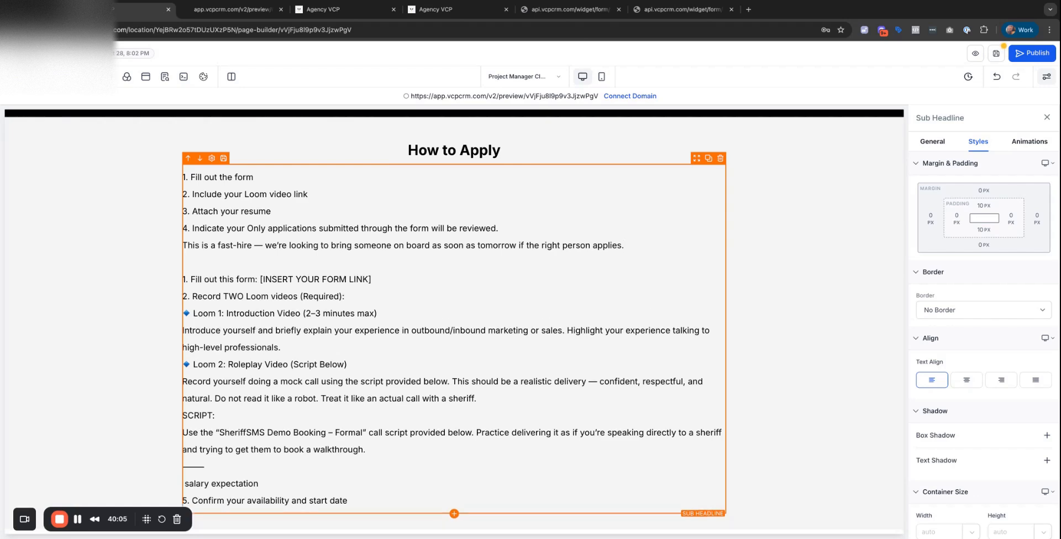
pyautogui.click(283, 292)
pyautogui.moveTo(371, 280); pyautogui.dragTo(261, 279)
pyautogui.press('BackSpace')
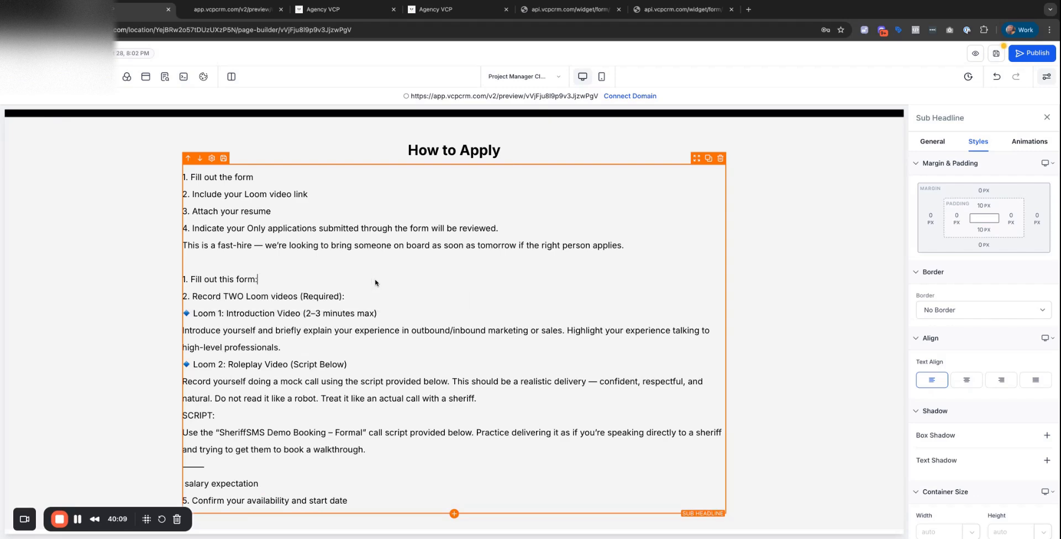
# Check the instructions block's typography and reselect it, leaving its text rendered empty.
pyautogui.scroll(-1, 375, 283)
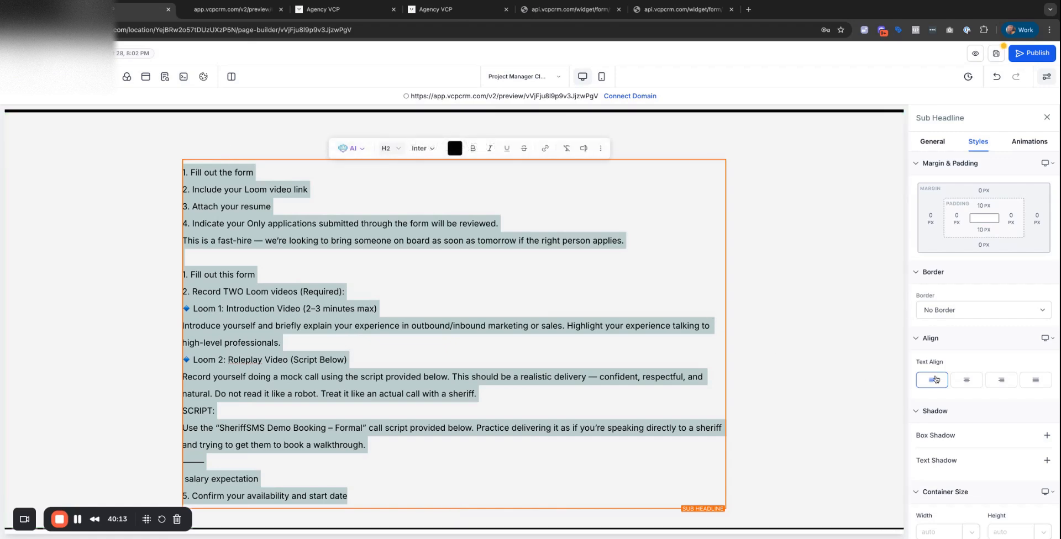
pyautogui.scroll(-5, 977, 404)
pyautogui.scroll(5, 978, 404)
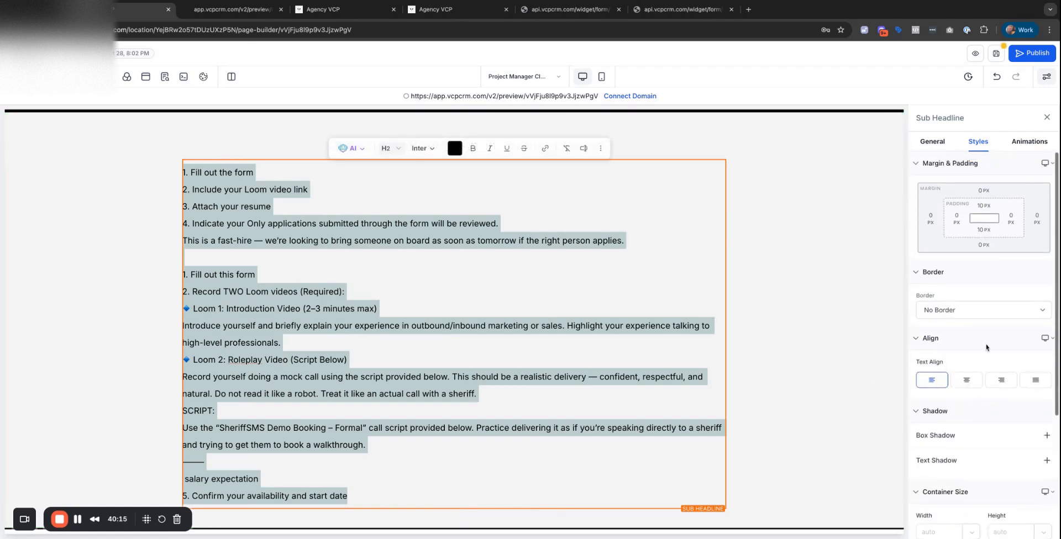
pyautogui.click(573, 241)
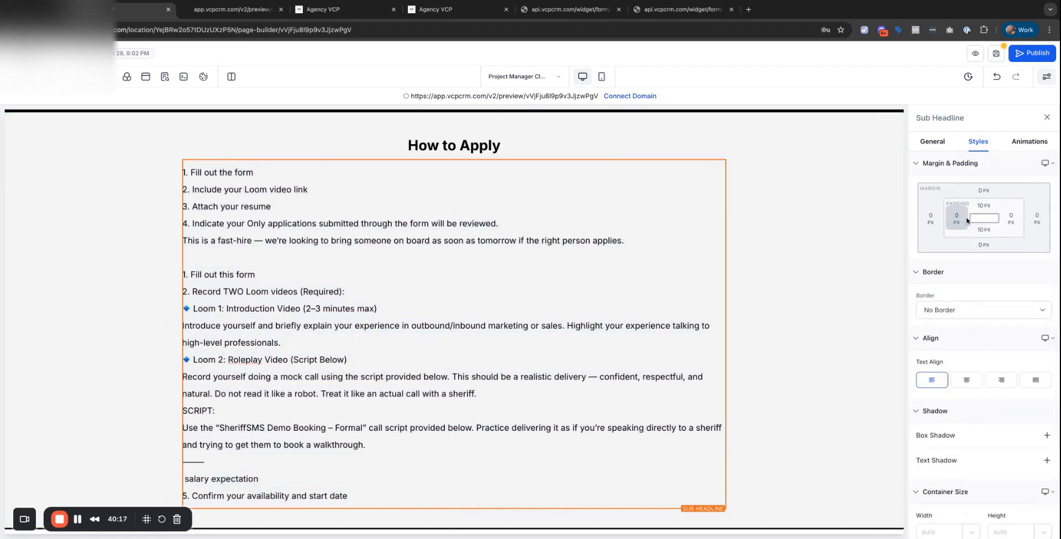
pyautogui.scroll(-1, 972, 221)
pyautogui.click(932, 142)
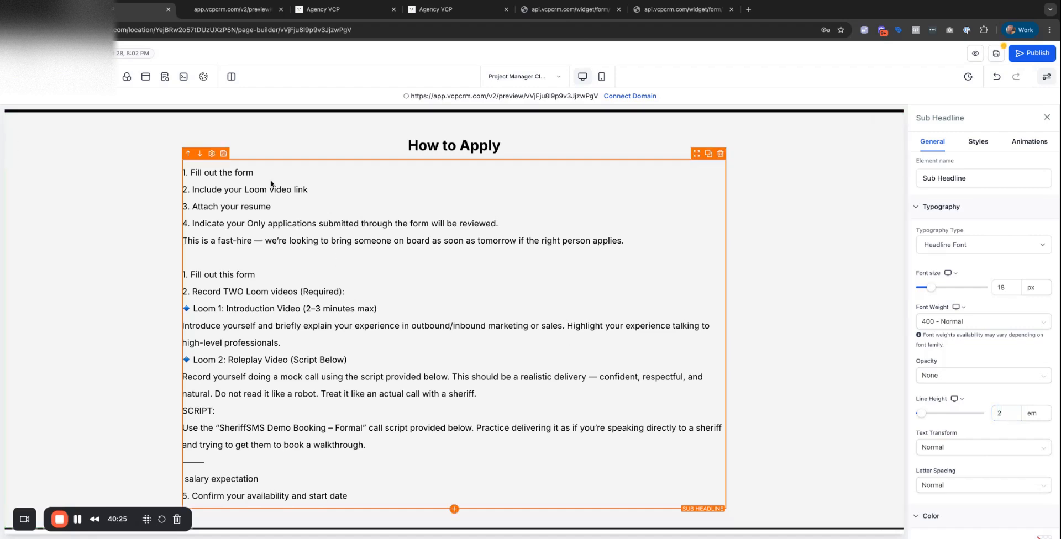
pyautogui.click(185, 276)
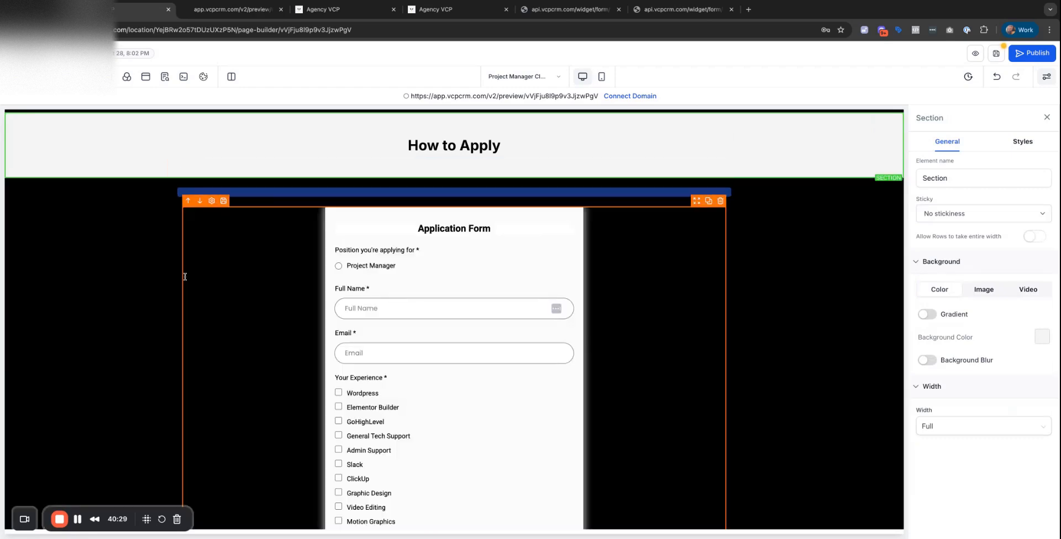
pyautogui.click(185, 276)
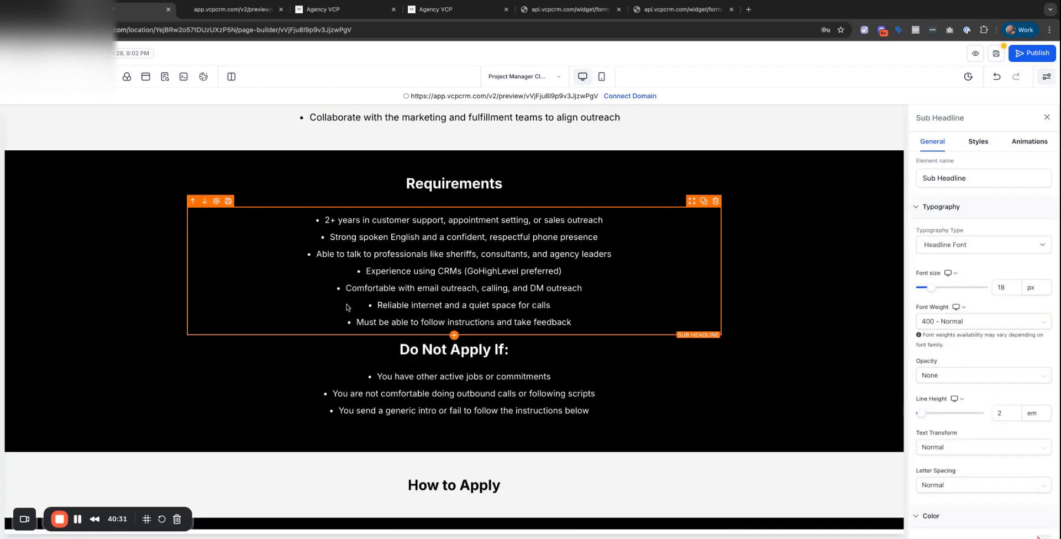
# Undo to restore the How to Apply text and delete its duplicate opening lines.
pyautogui.scroll(-7, 464, 329)
pyautogui.scroll(3, 488, 341)
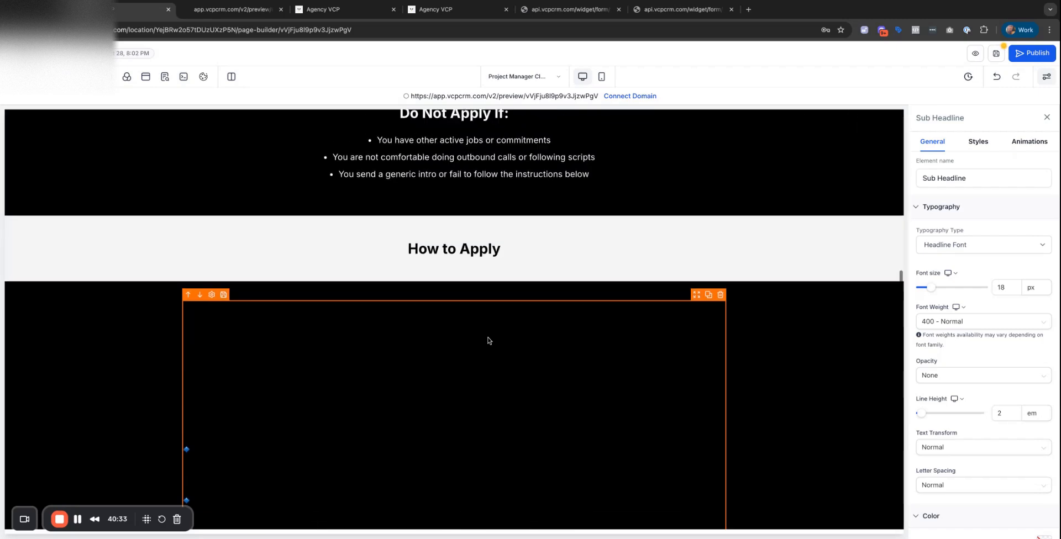
pyautogui.click(996, 76)
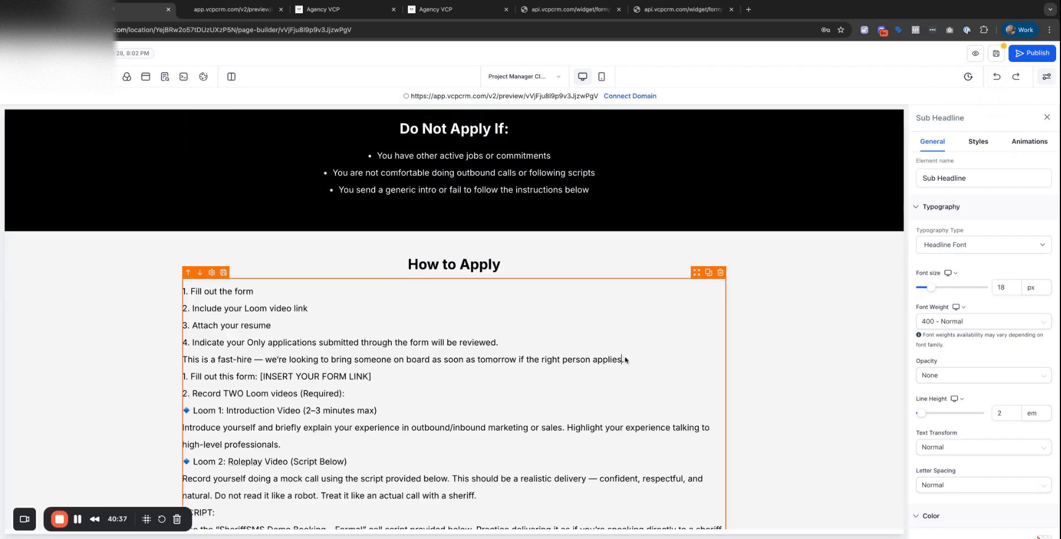
pyautogui.hotkey('ctrl', 'shift', 'Home')
pyautogui.press('BackSpace')
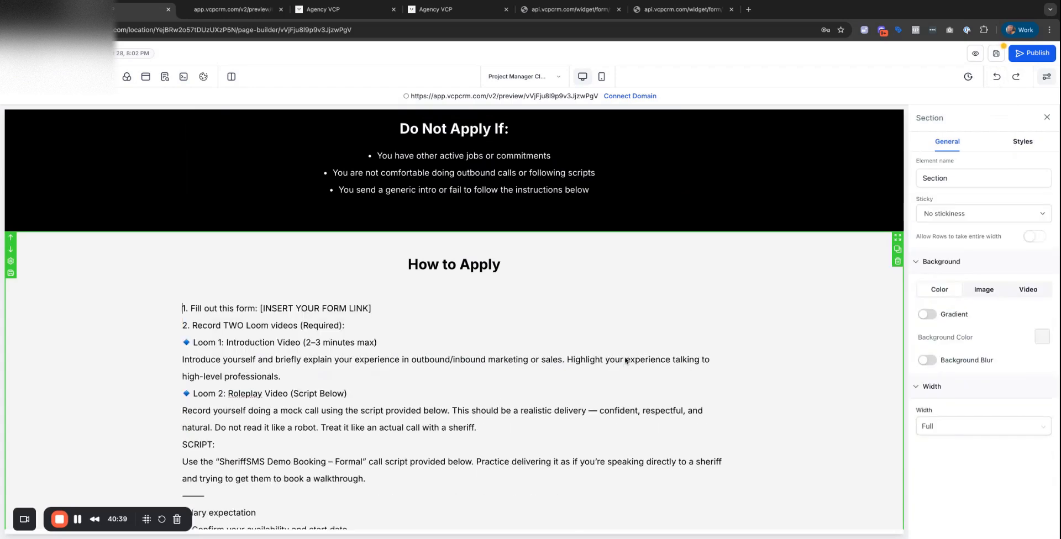
# Remove the form-link placeholder and add blank lines around the Loom 1, Loom 2 and SCRIPT sections.
pyautogui.scroll(1, 626, 360)
pyautogui.scroll(-3, 455, 352)
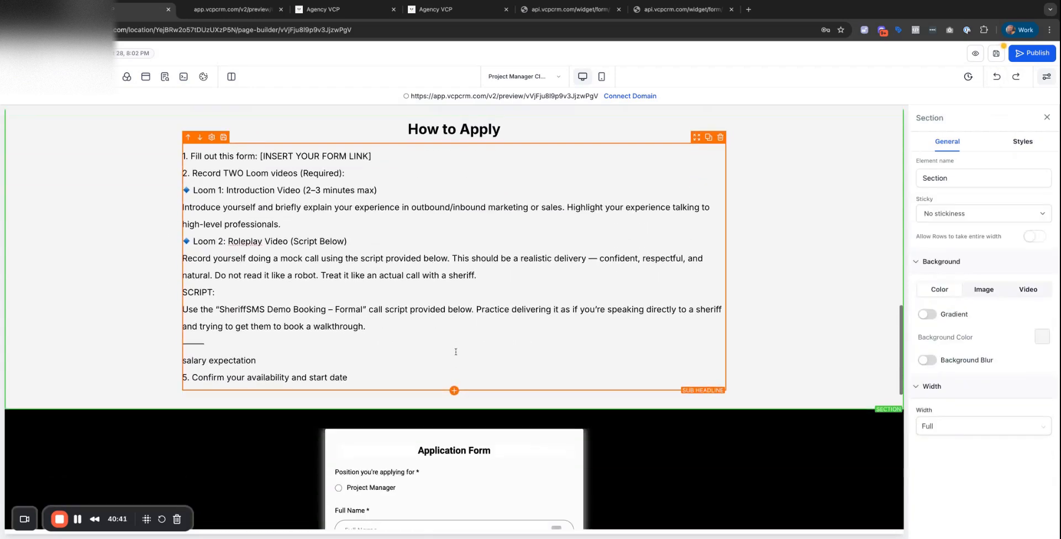
pyautogui.click(377, 173)
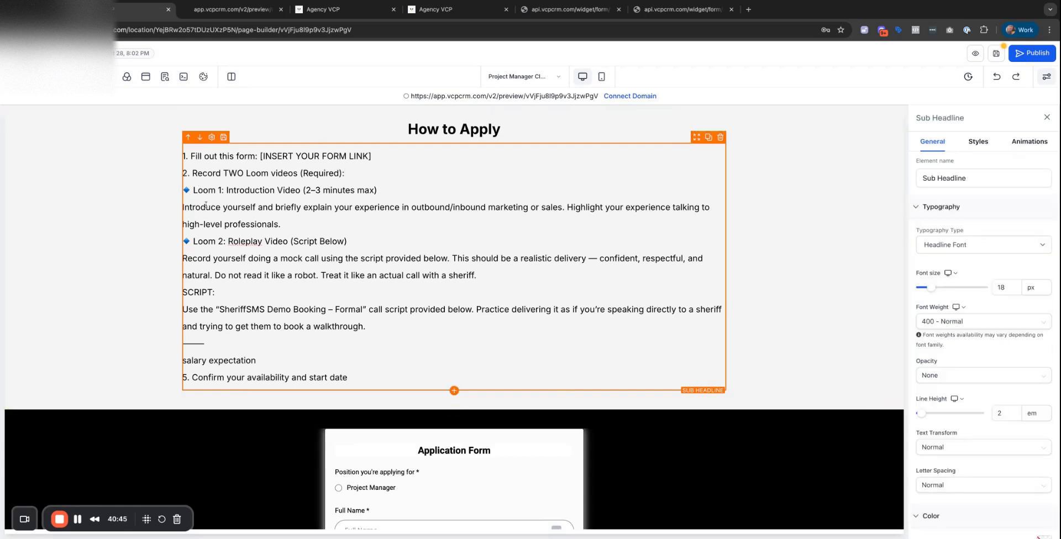
pyautogui.moveTo(372, 155); pyautogui.dragTo(256, 152)
pyautogui.press('BackSpace')
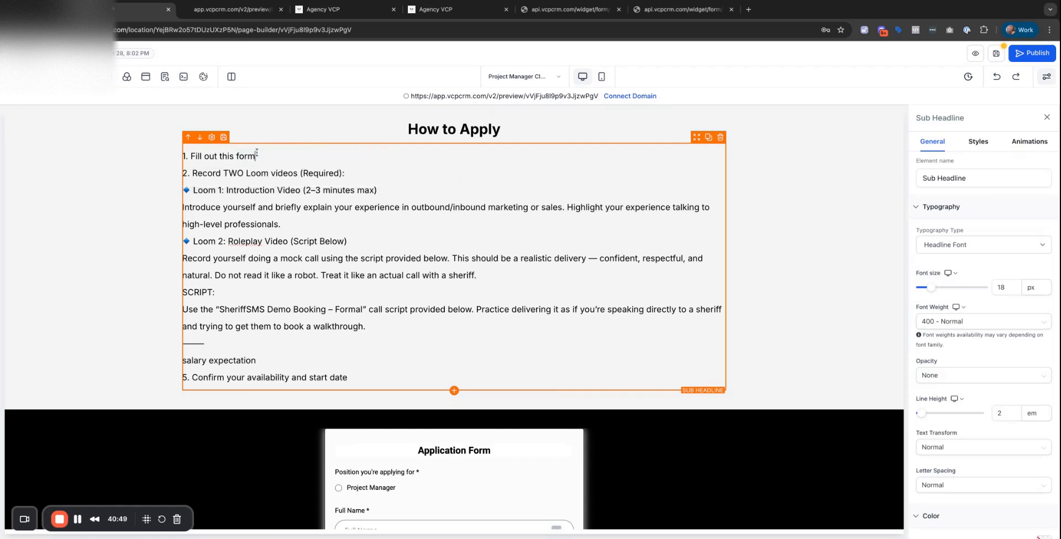
pyautogui.click(356, 174)
pyautogui.press('Return')
pyautogui.click(379, 174)
pyautogui.press('Return')
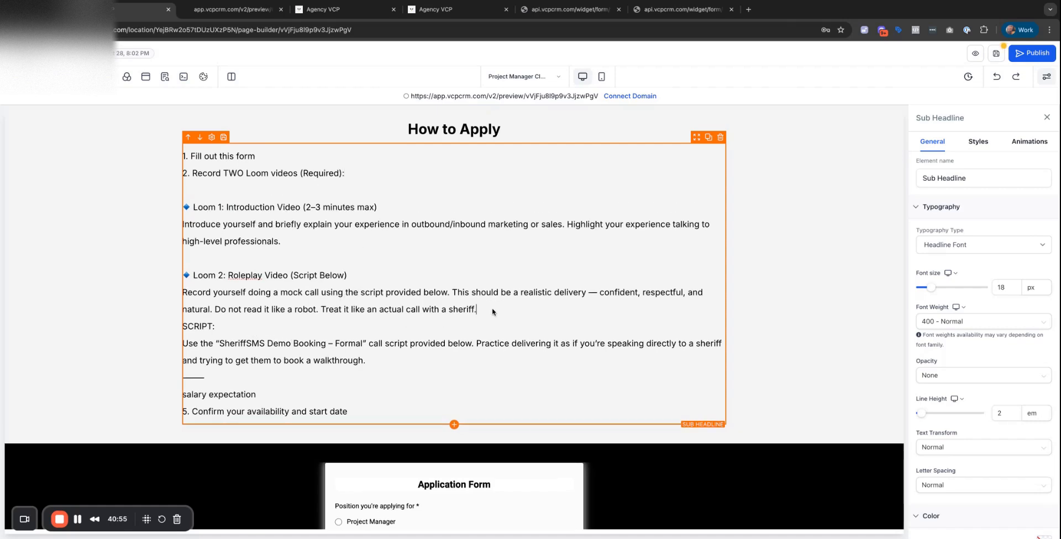
pyautogui.press('Return')
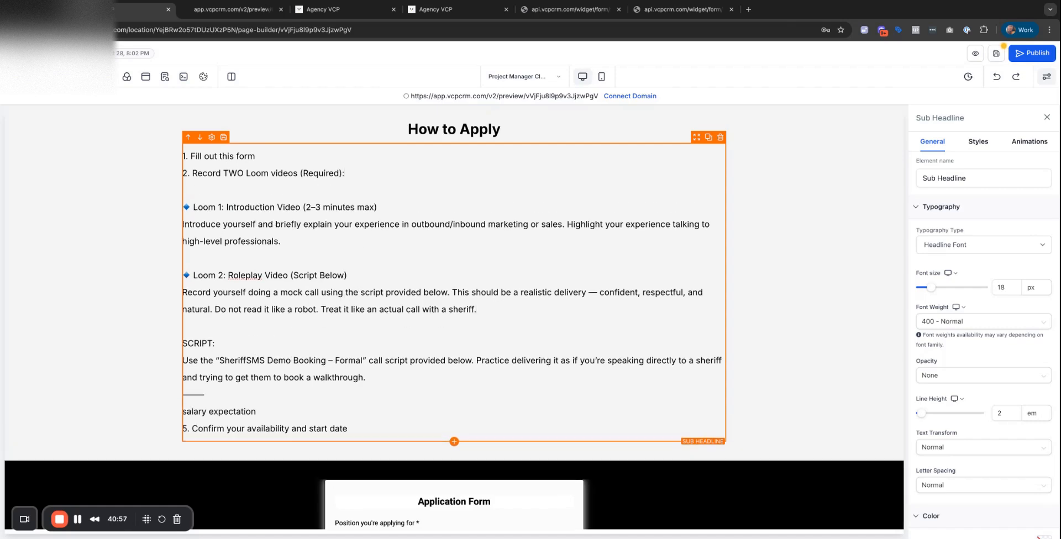
# Delete the closing dash, salary and availability lines from the instructions.
pyautogui.scroll(-5, 346, 273)
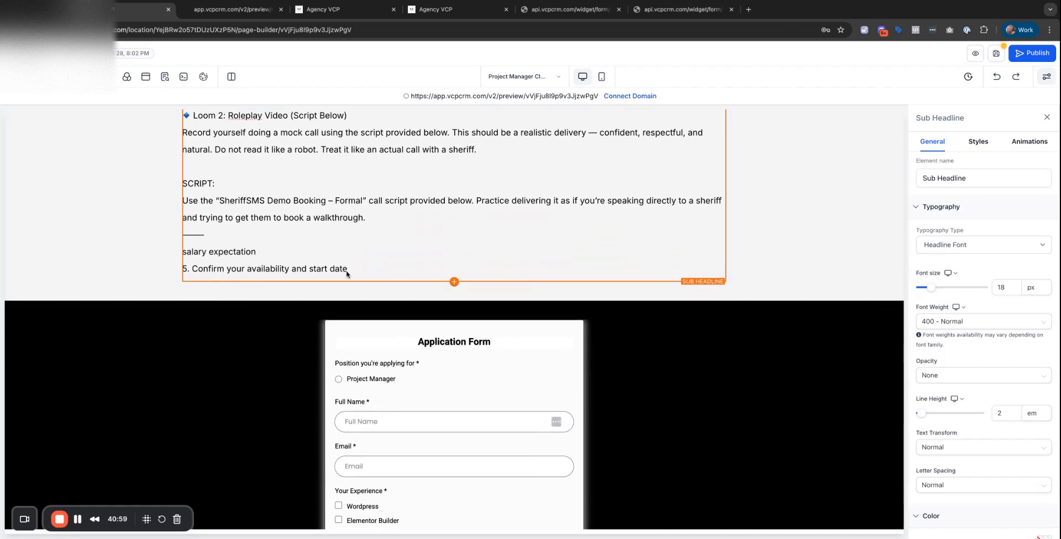
pyautogui.moveTo(347, 272); pyautogui.dragTo(182, 235)
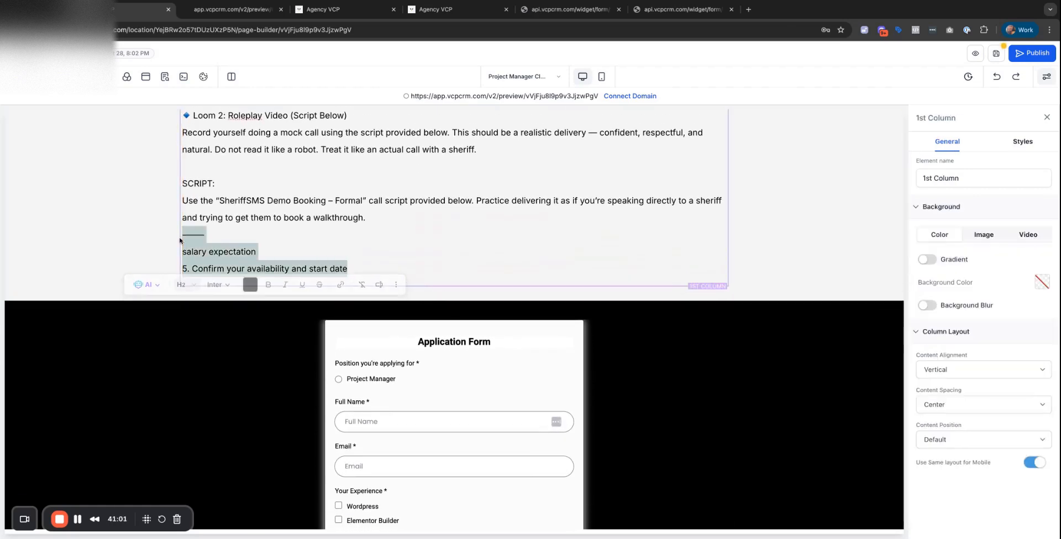
pyautogui.press('BackSpace')
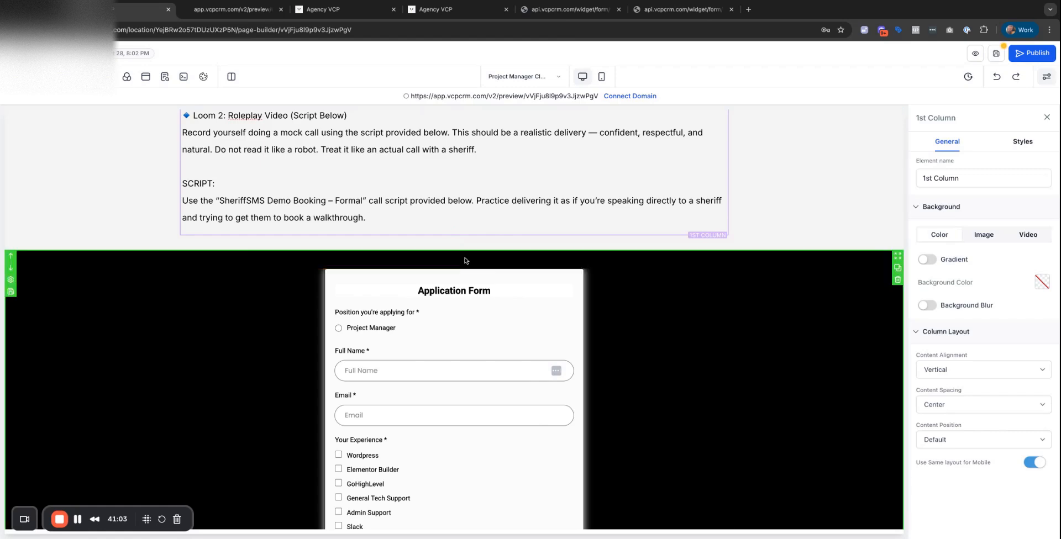
pyautogui.scroll(-5, 464, 263)
pyautogui.click(465, 263)
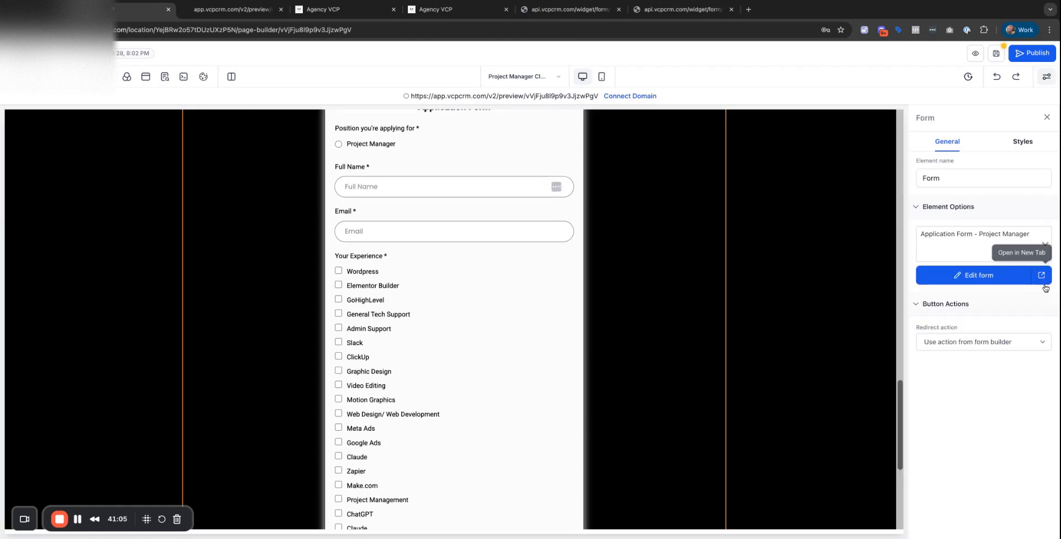
# Choose Application Form - SDR as the page's embedded form instead of the Project Manager form.
pyautogui.click(989, 281)
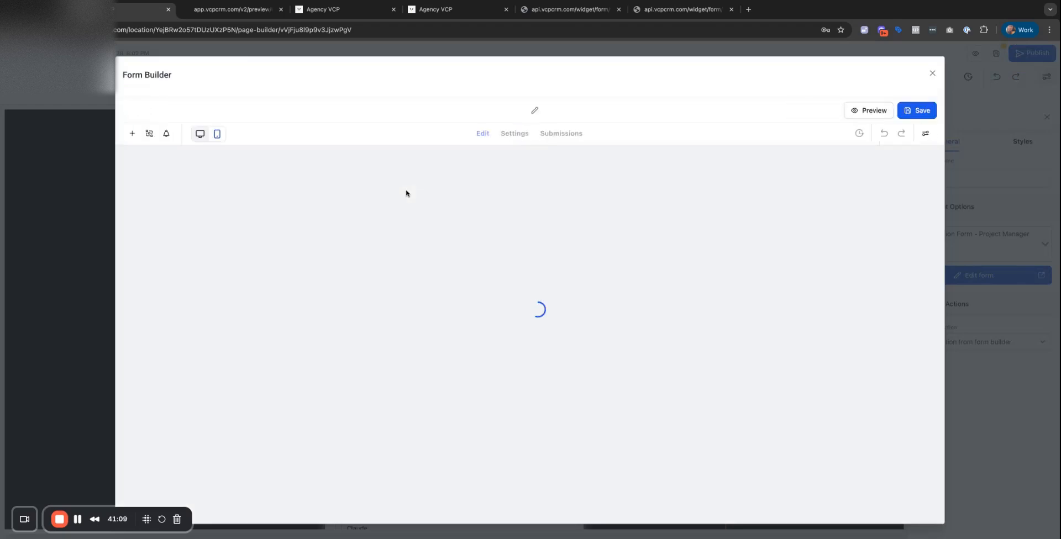
pyautogui.click(930, 74)
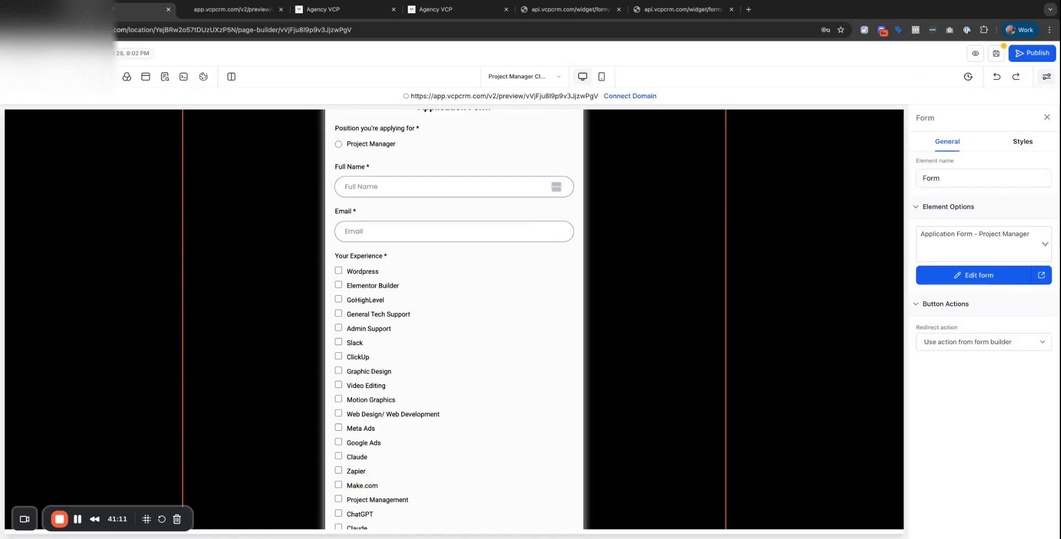
pyautogui.click(1045, 244)
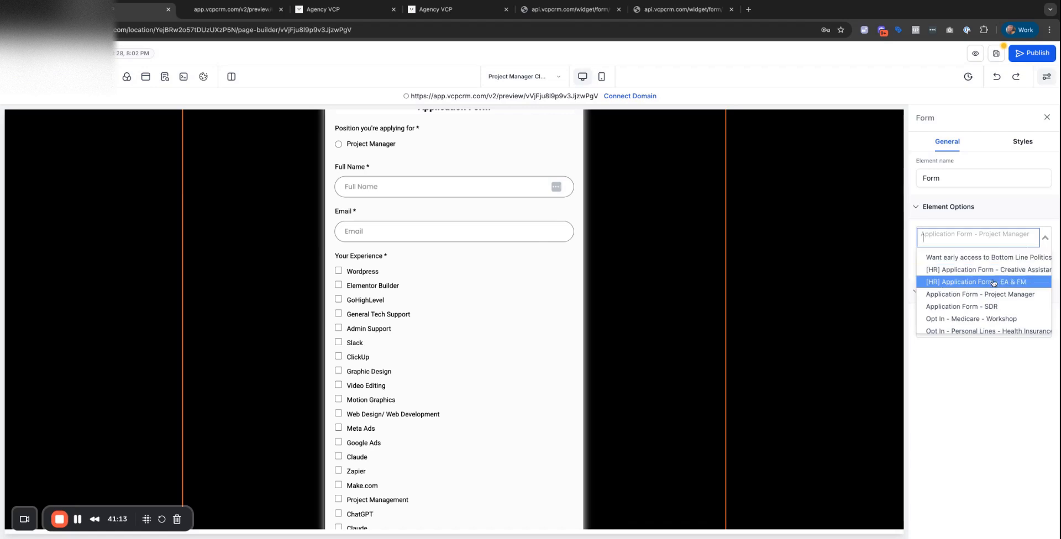
pyautogui.click(963, 306)
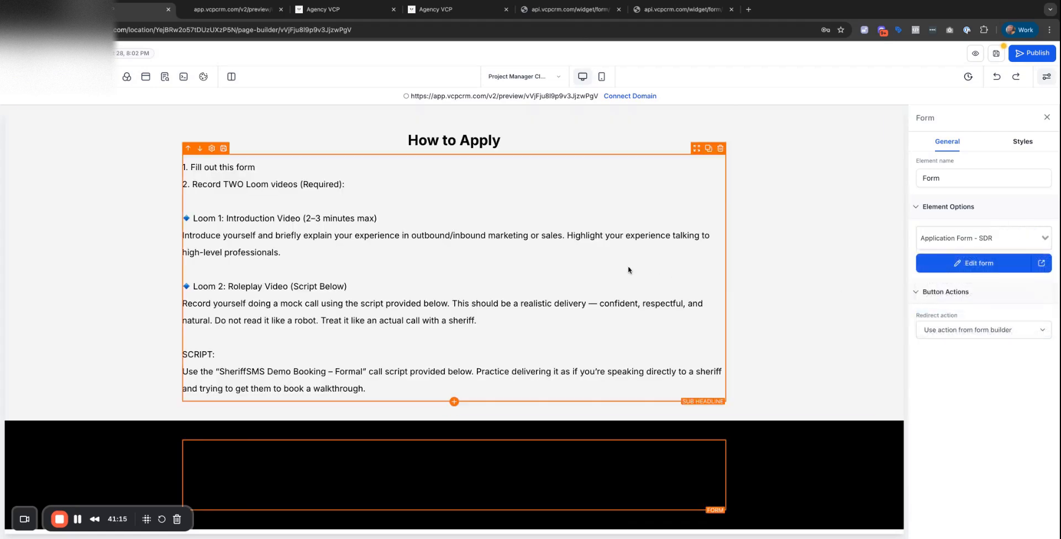
pyautogui.scroll(-5, 628, 270)
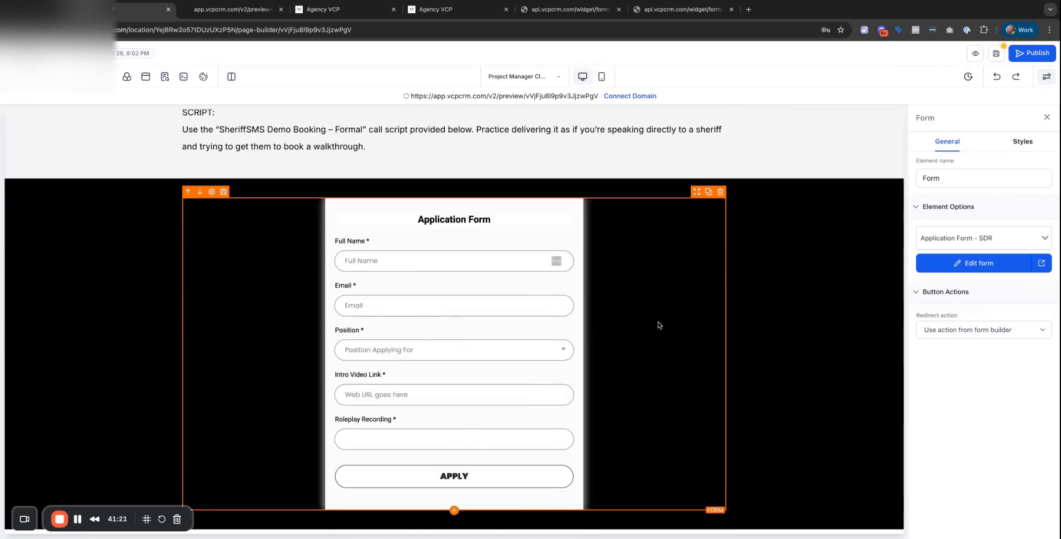
pyautogui.scroll(20, 657, 326)
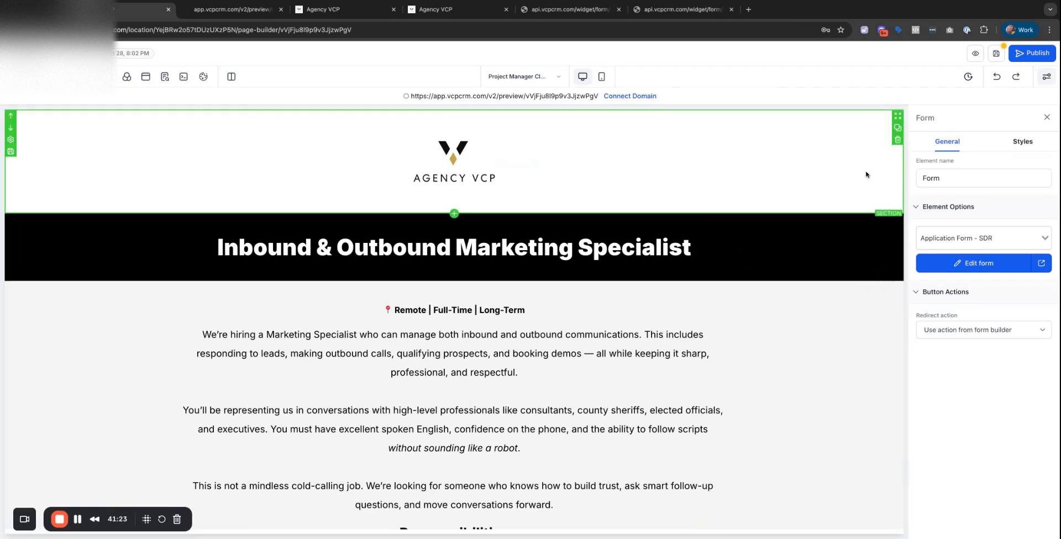
# Save the page, then delete the old quoted script reference from the SCRIPT line.
pyautogui.click(996, 53)
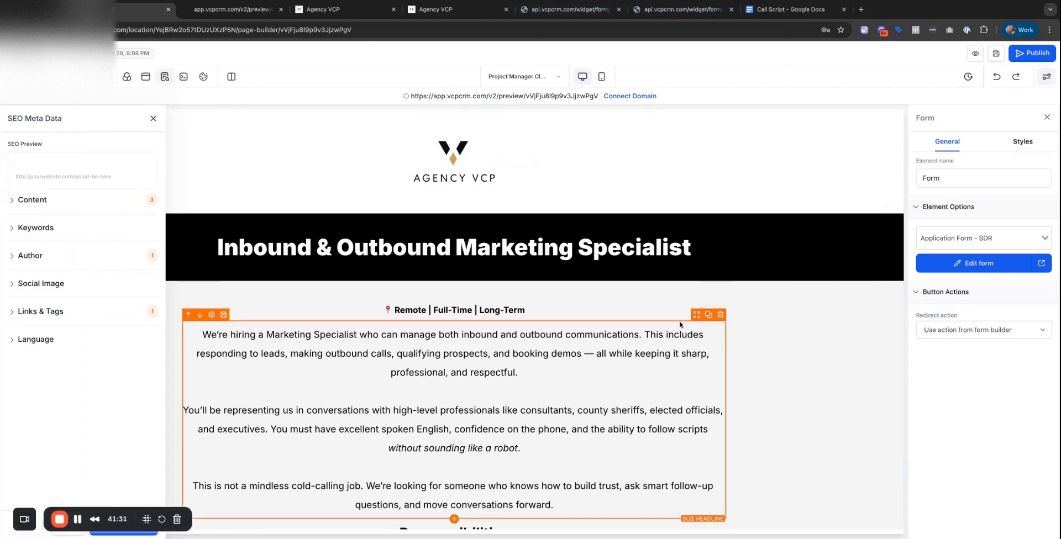
pyautogui.scroll(-15, 679, 321)
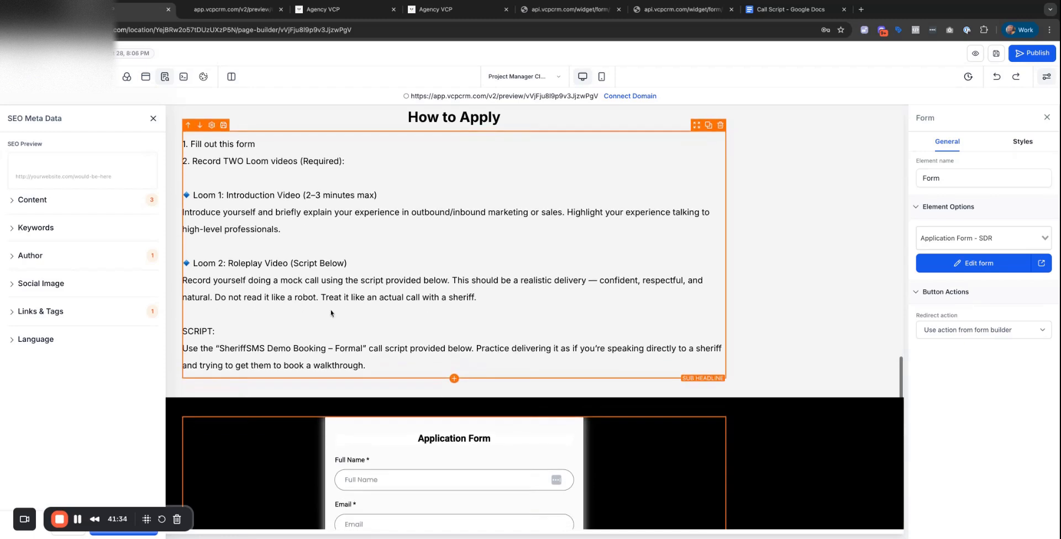
pyautogui.click(279, 222)
pyautogui.click(280, 281)
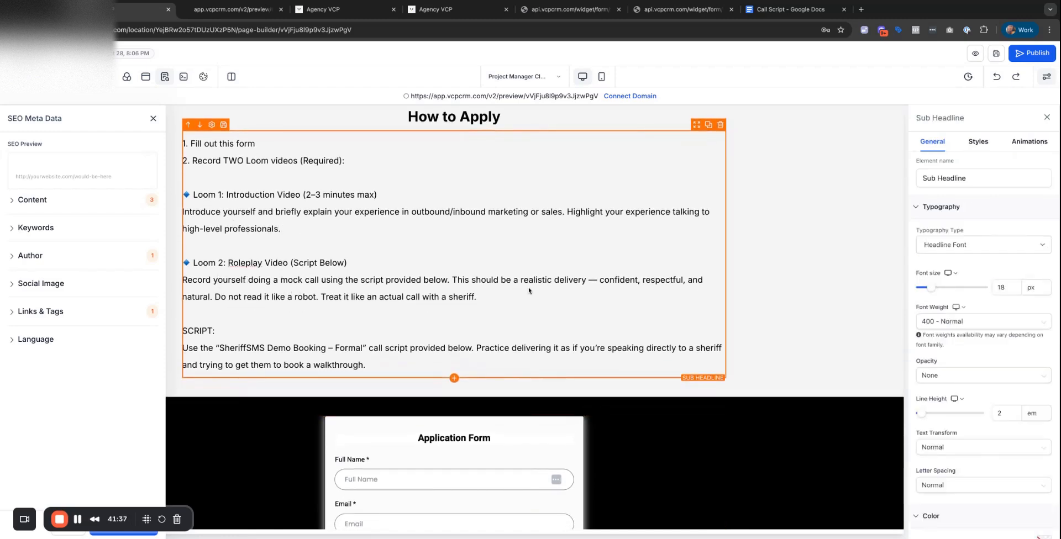
pyautogui.click(287, 299)
pyautogui.moveTo(372, 369)
pyautogui.mouseDown()
pyautogui.moveTo(188, 349)
pyautogui.moveTo(366, 349)
pyautogui.mouseUp()
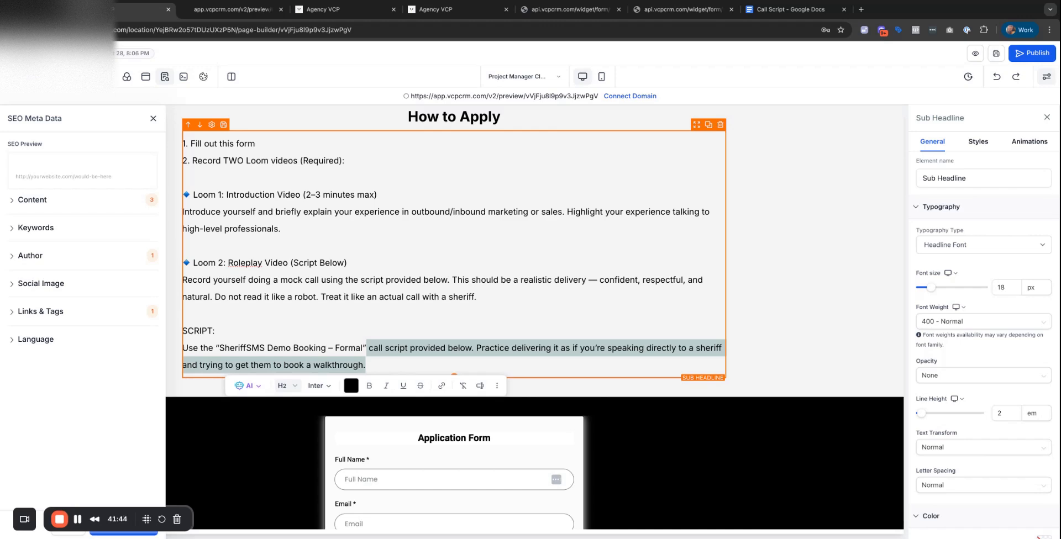
pyautogui.click(436, 351)
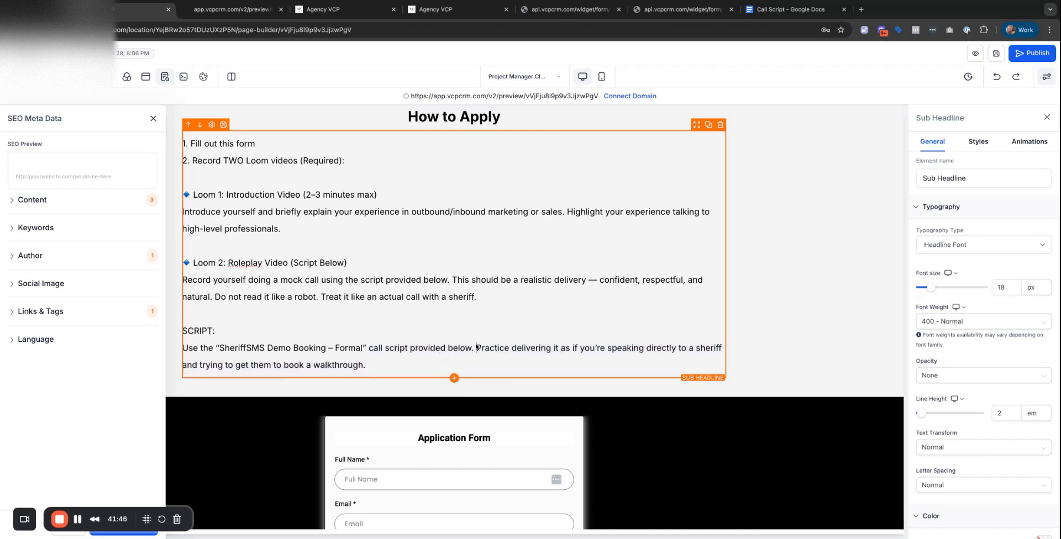
pyautogui.hotkey('shift', 'Down')
pyautogui.click(436, 342)
pyautogui.moveTo(471, 349); pyautogui.dragTo(209, 349)
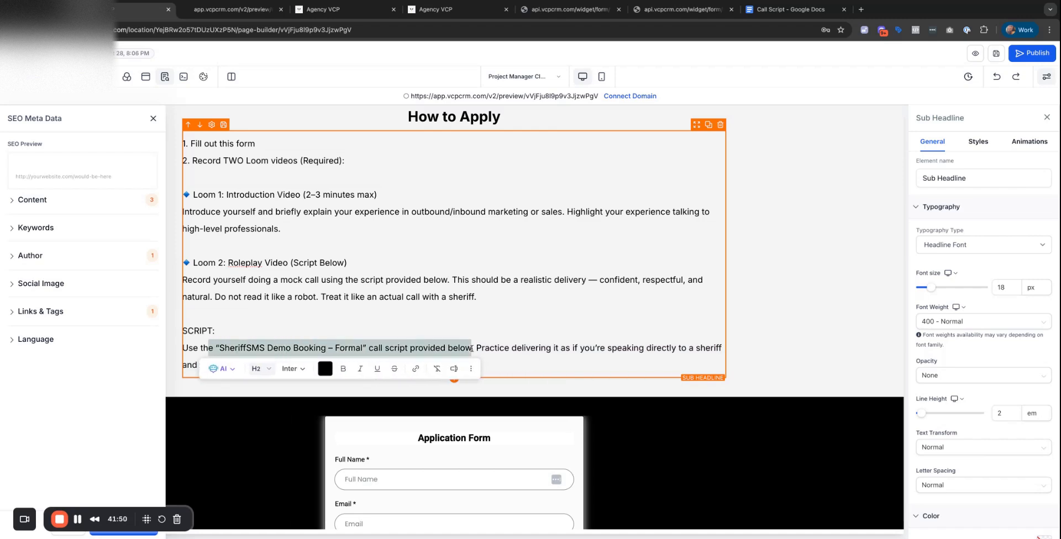
pyautogui.press('BackSpace')
# Type 'is script.' and link 'script' to the call-script Google Doc in a new window.
pyautogui.write('i')
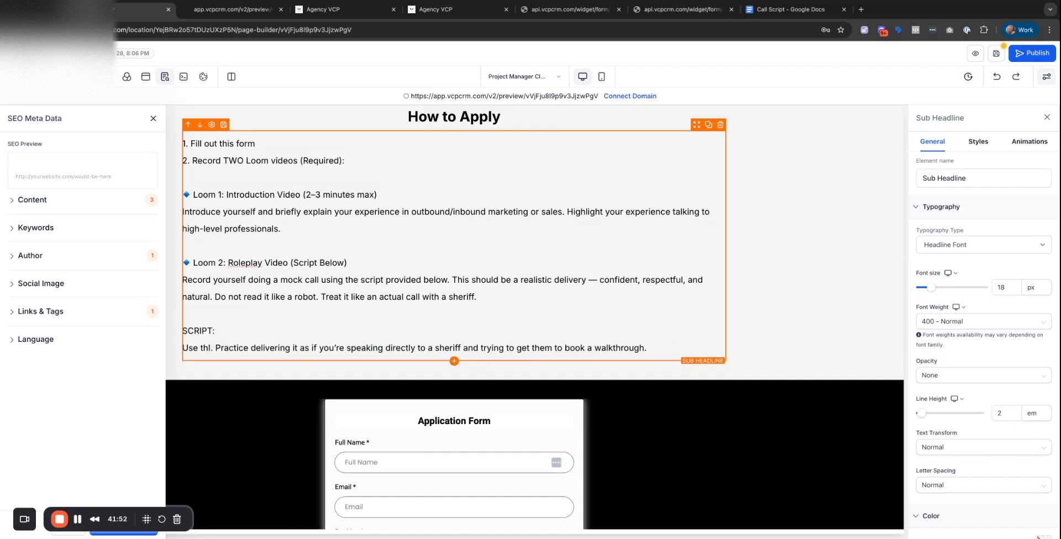
pyautogui.write('s script.')
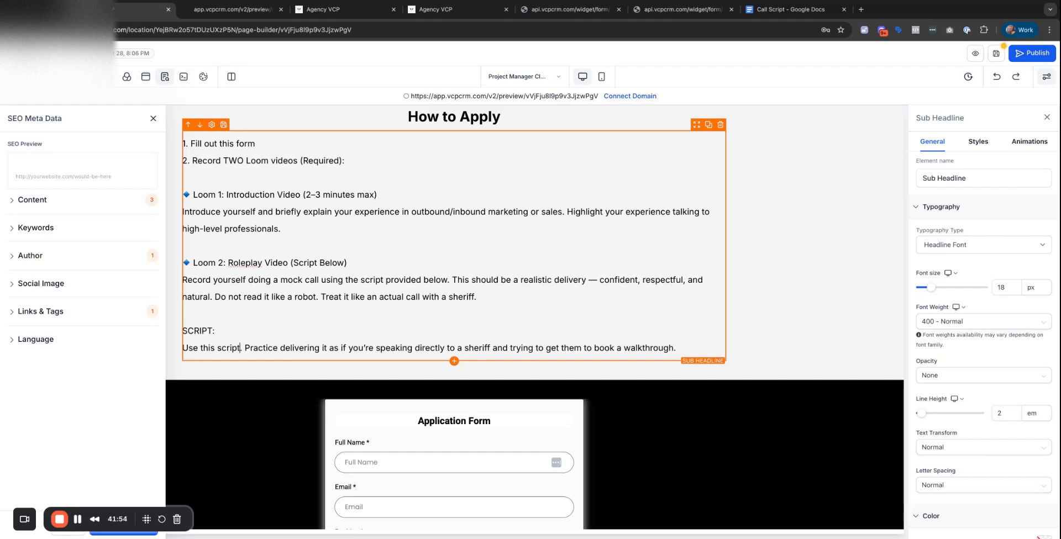
pyautogui.doubleClick(226, 348)
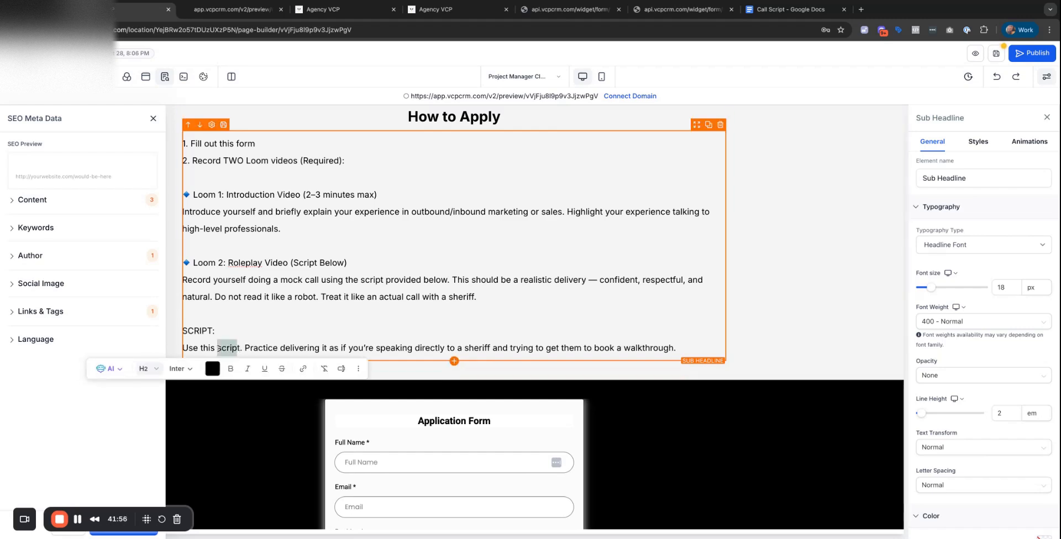
pyautogui.click(305, 369)
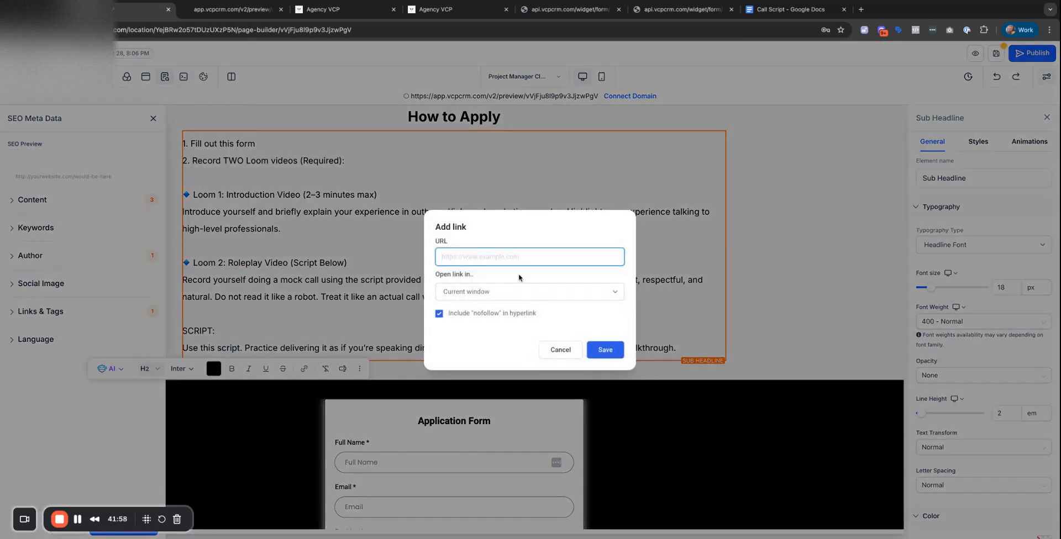
pyautogui.hotkey('ctrl', 'v')
pyautogui.click(548, 293)
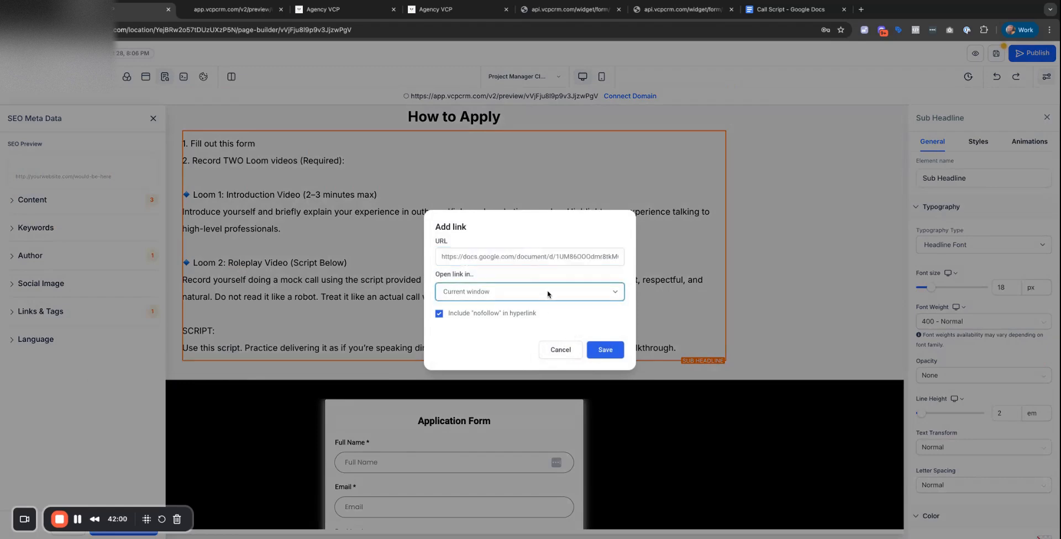
pyautogui.click(605, 350)
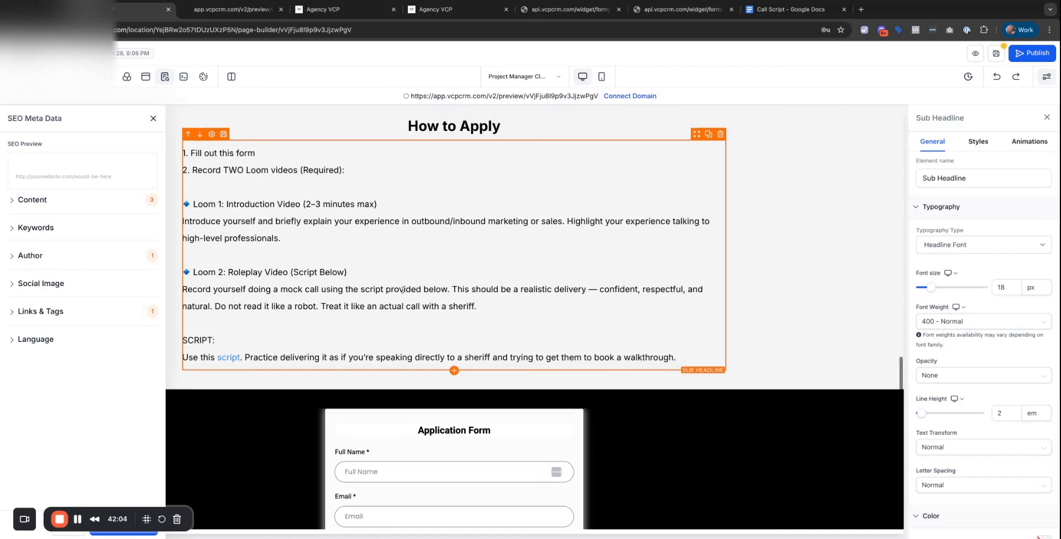
pyautogui.scroll(-4, 475, 288)
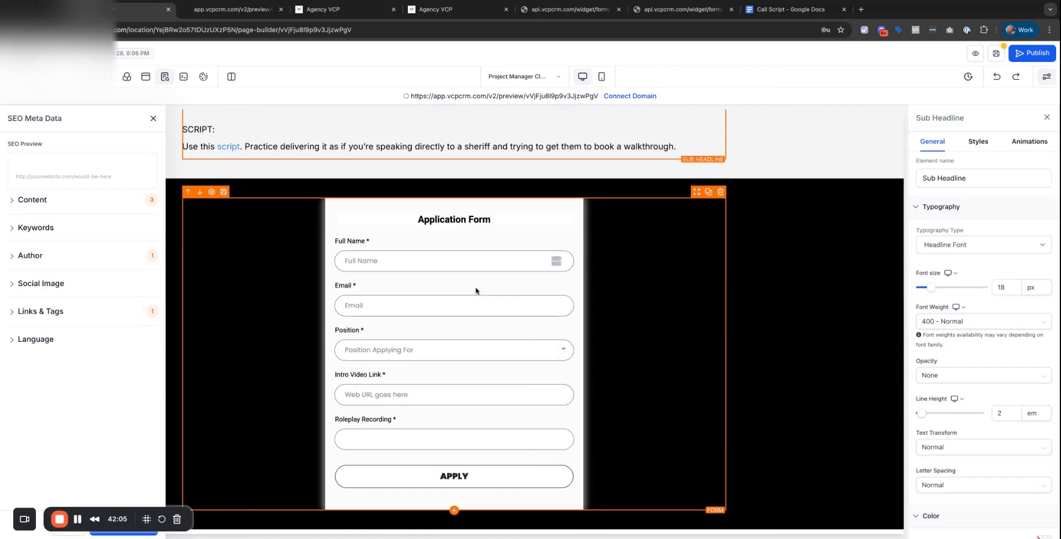
# Save the page and close the leftover browser tabs, including the application form and Call Script document.
pyautogui.click(996, 53)
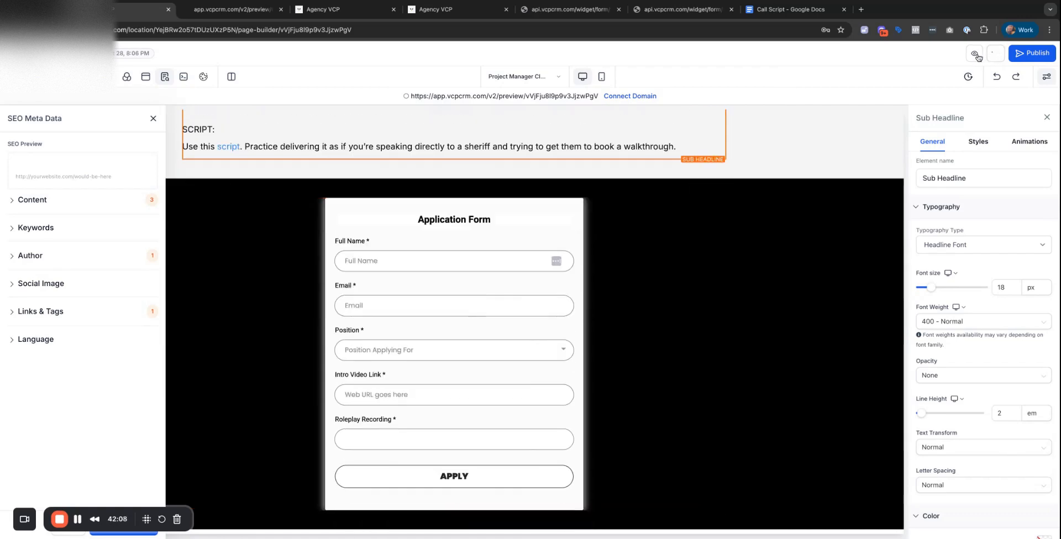
pyautogui.click(275, 10)
pyautogui.click(281, 10)
pyautogui.click(281, 10)
pyautogui.click(281, 10)
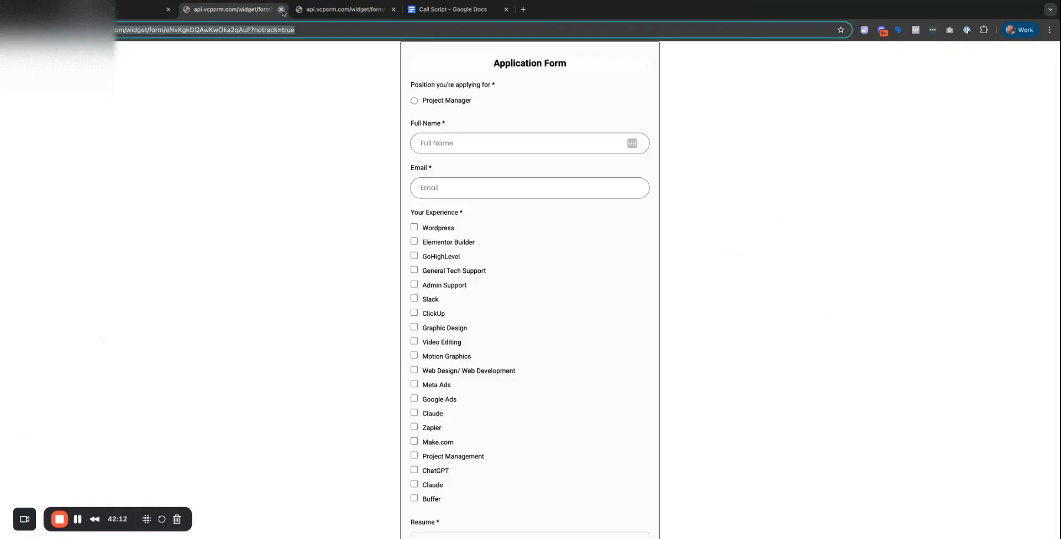
pyautogui.click(281, 10)
pyautogui.click(281, 9)
pyautogui.click(281, 10)
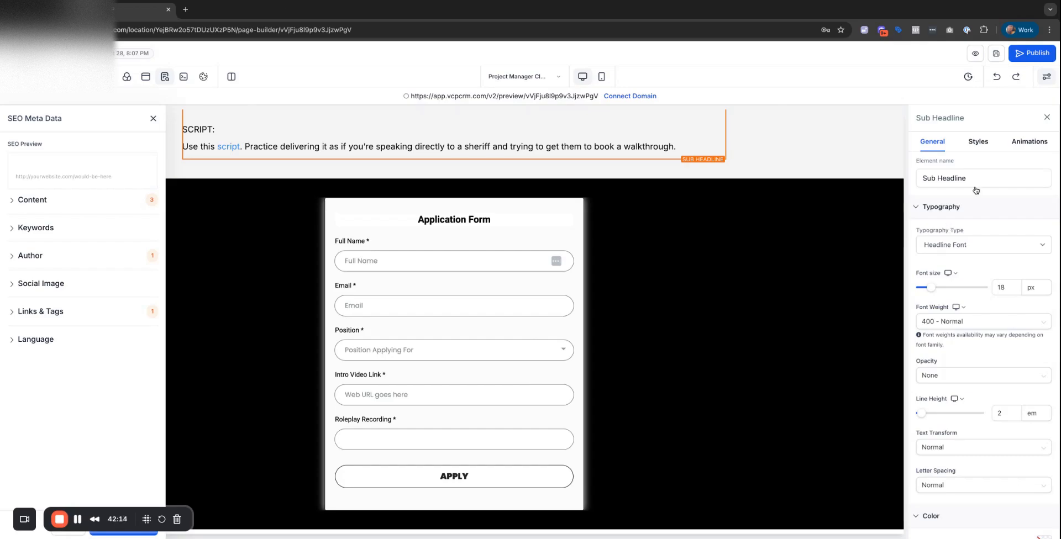
# Preview the job page, save again from the builder, and reopen a fresh preview.
pyautogui.click(974, 54)
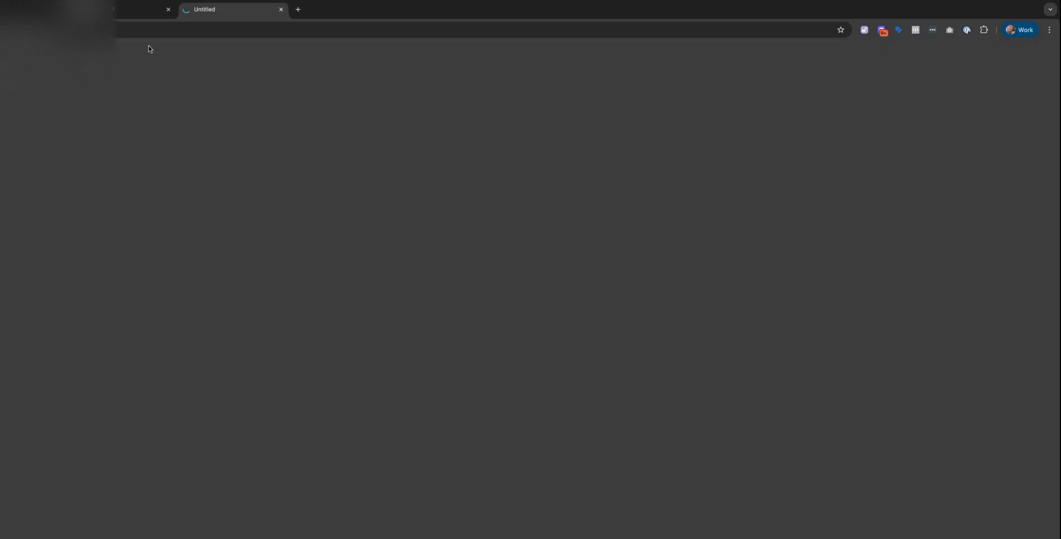
pyautogui.scroll(-15, 327, 145)
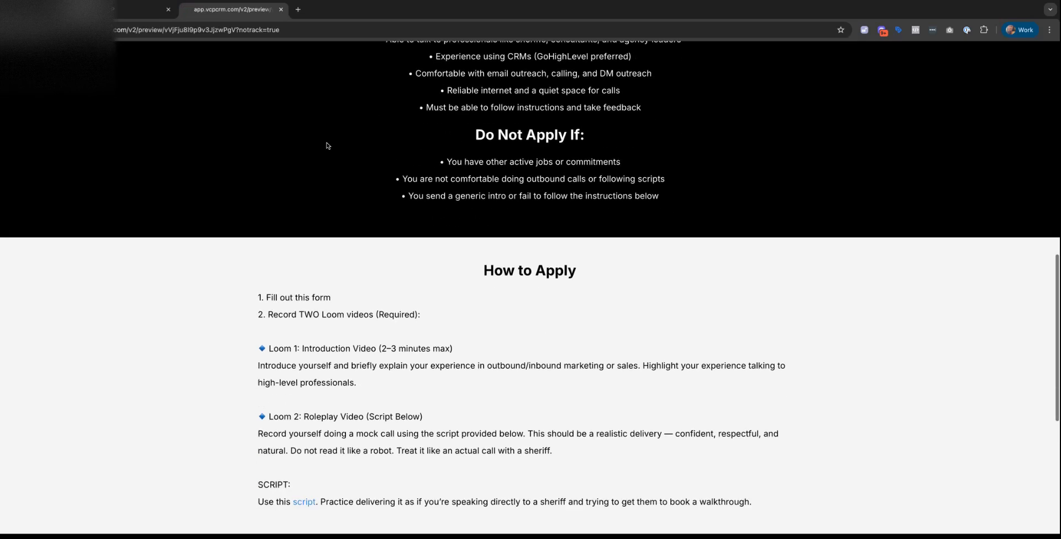
pyautogui.scroll(20, 327, 145)
pyautogui.click(132, 16)
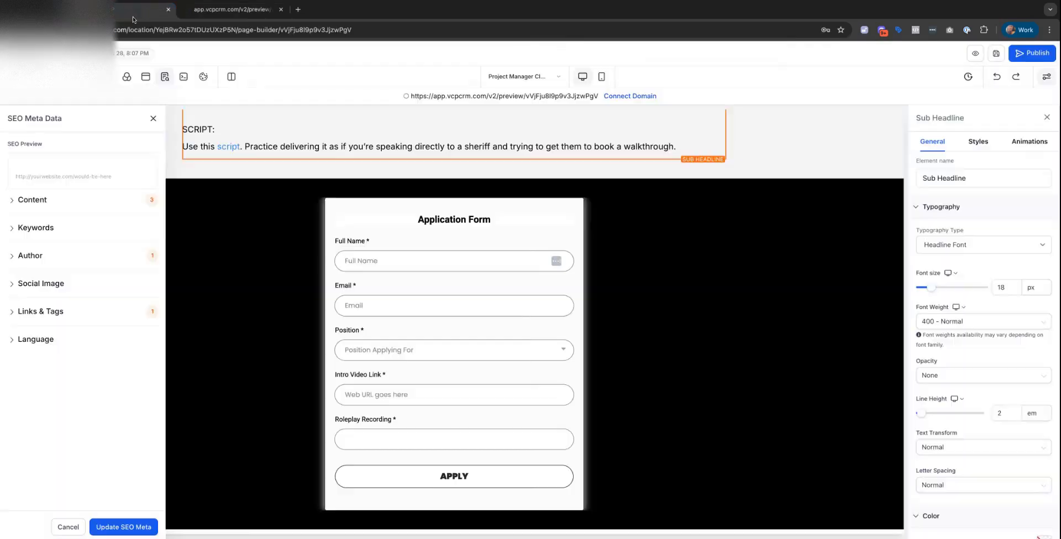
pyautogui.click(998, 55)
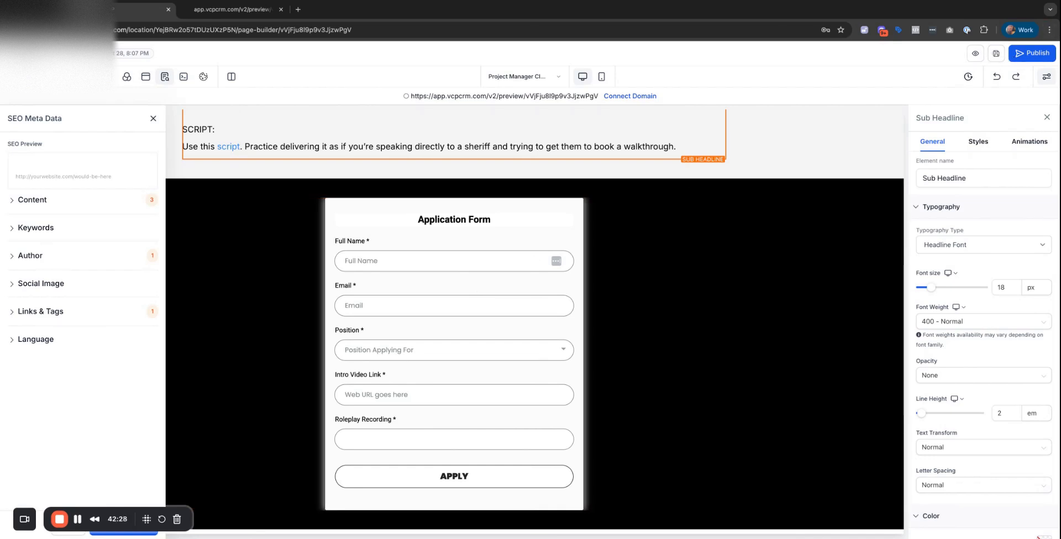
pyautogui.click(281, 9)
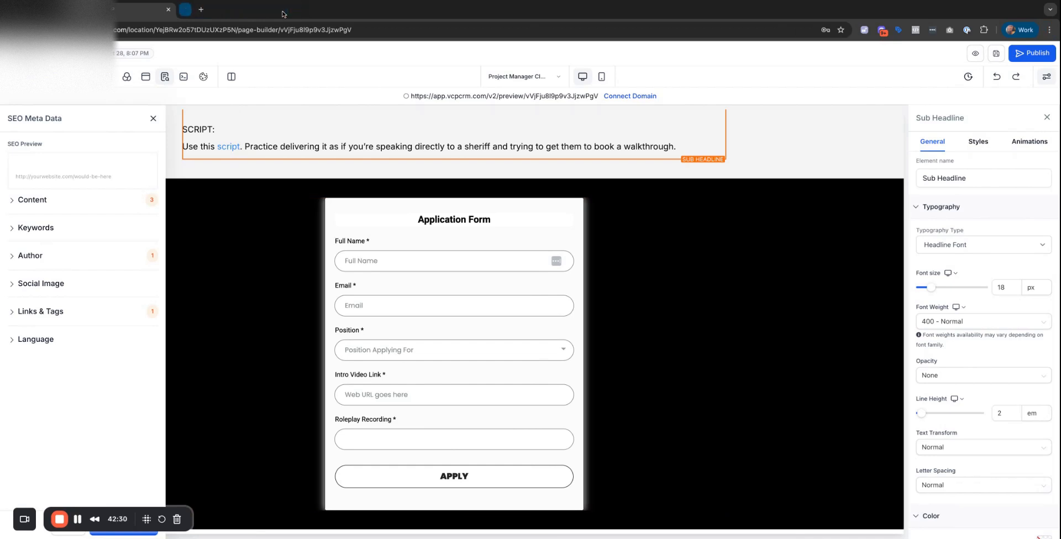
pyautogui.click(976, 55)
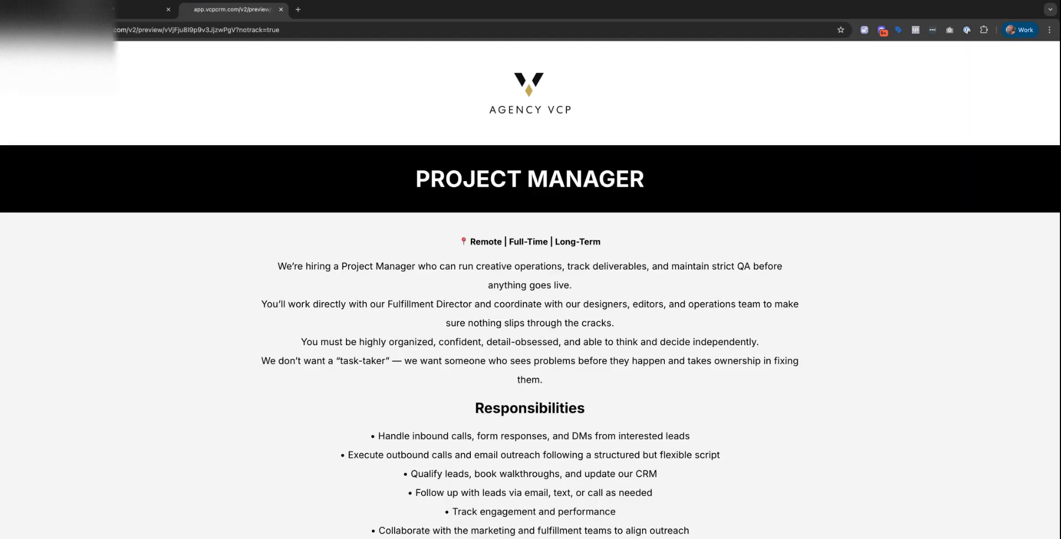
# Save the Inbound & Outbound Marketing Specialist page in the builder and reload it.
pyautogui.click(142, 9)
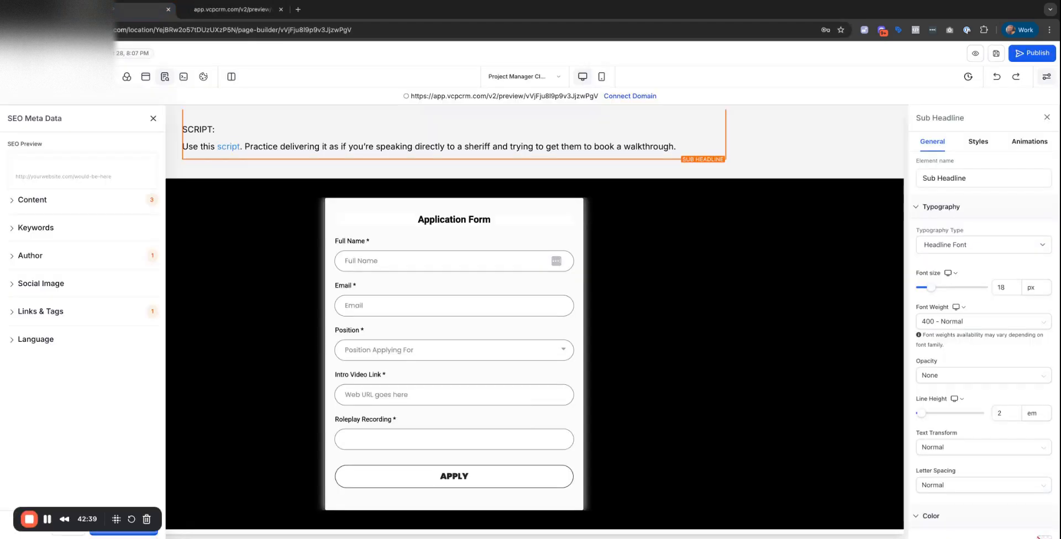
pyautogui.scroll(10, 469, 184)
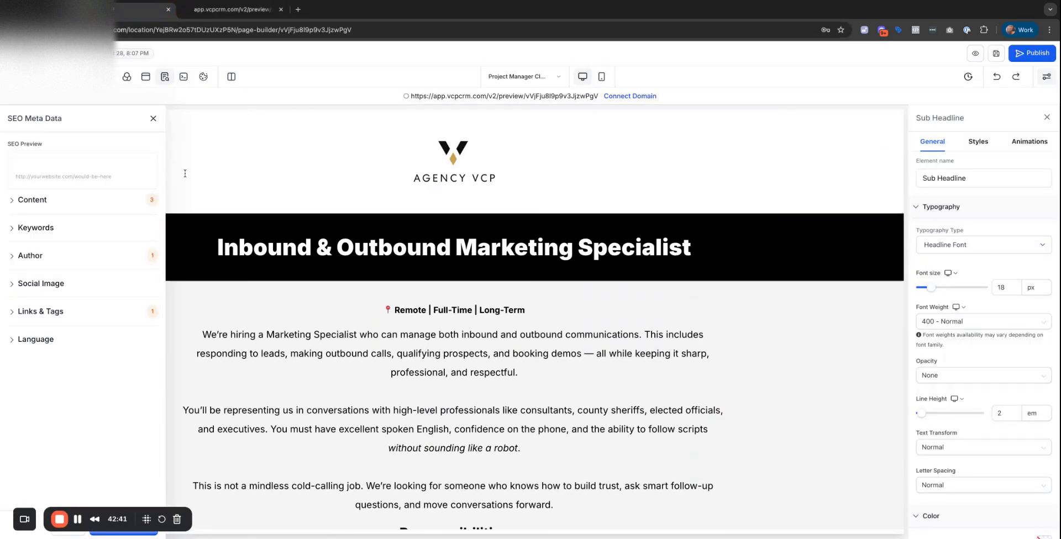
pyautogui.click(256, 334)
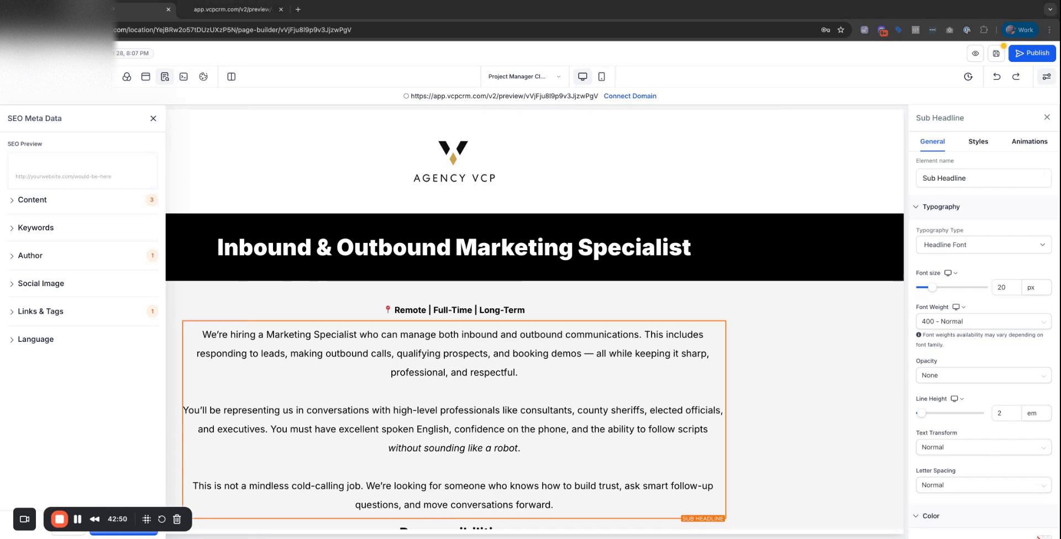
pyautogui.scroll(-3, 466, 347)
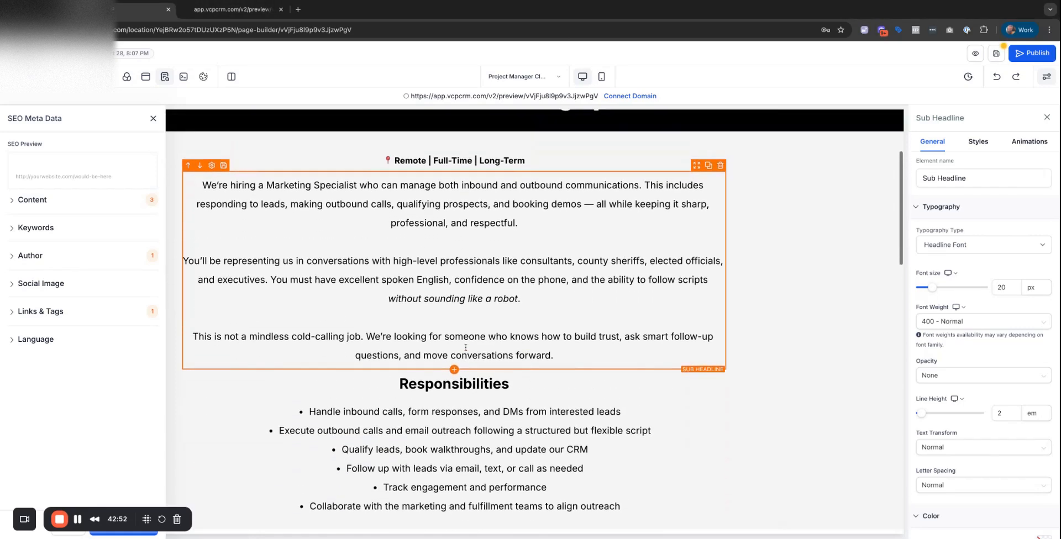
pyautogui.scroll(-5, 465, 347)
pyautogui.scroll(7, 466, 347)
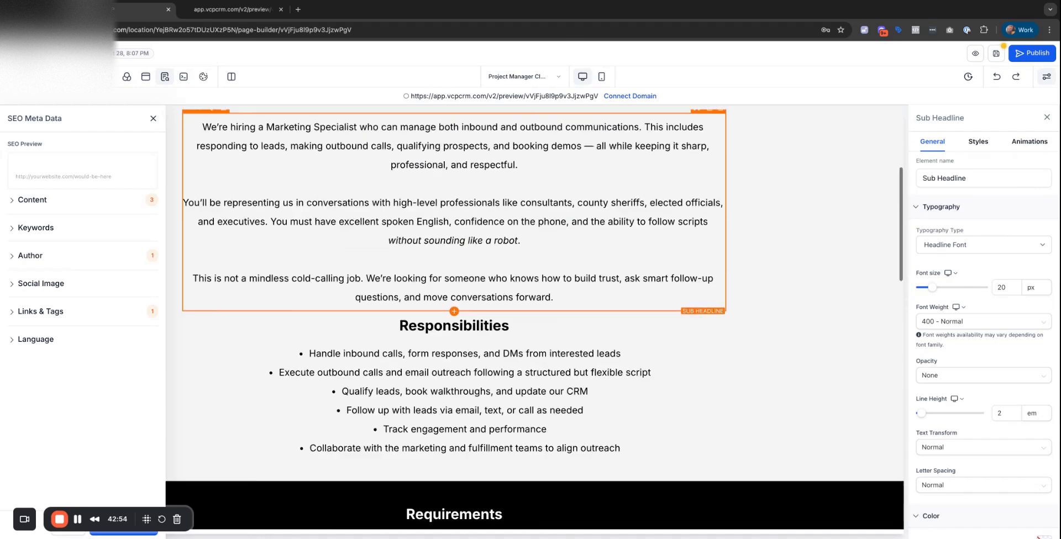
pyautogui.click(993, 53)
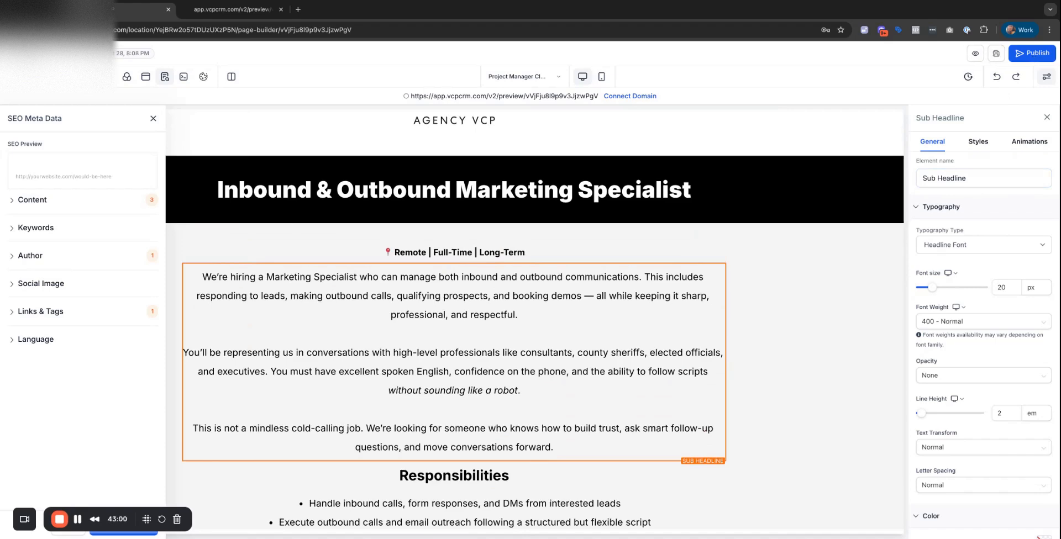
pyautogui.press('super+r')
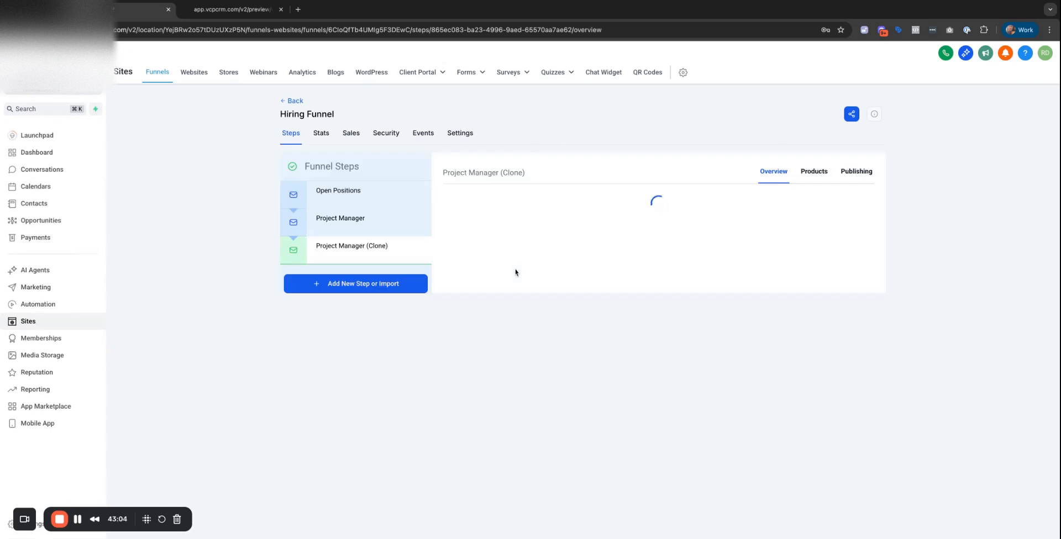
# On the Open Positions step, relabel the Apply Now button to 'Project Manager'.
pyautogui.click(386, 197)
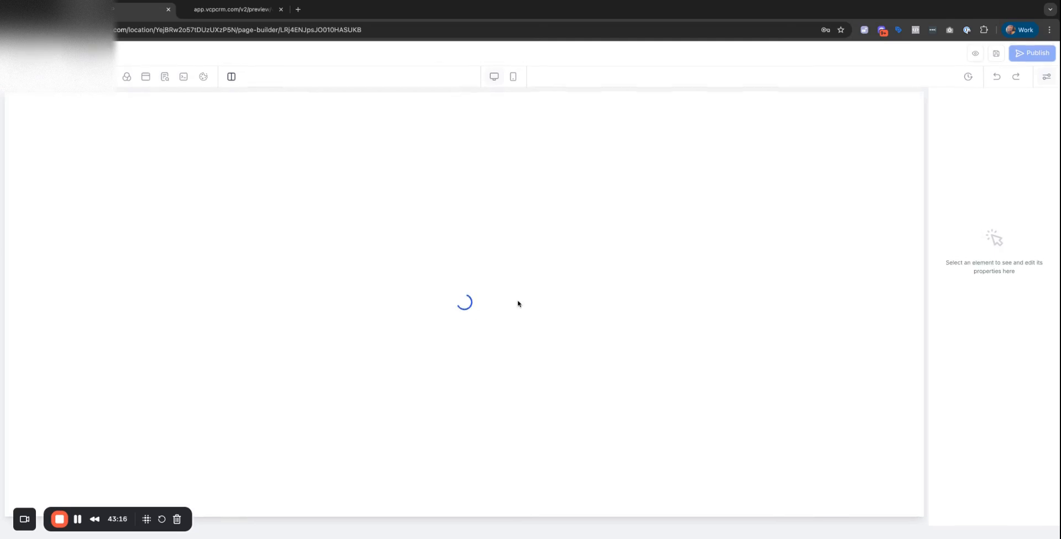
pyautogui.scroll(-15, 454, 321)
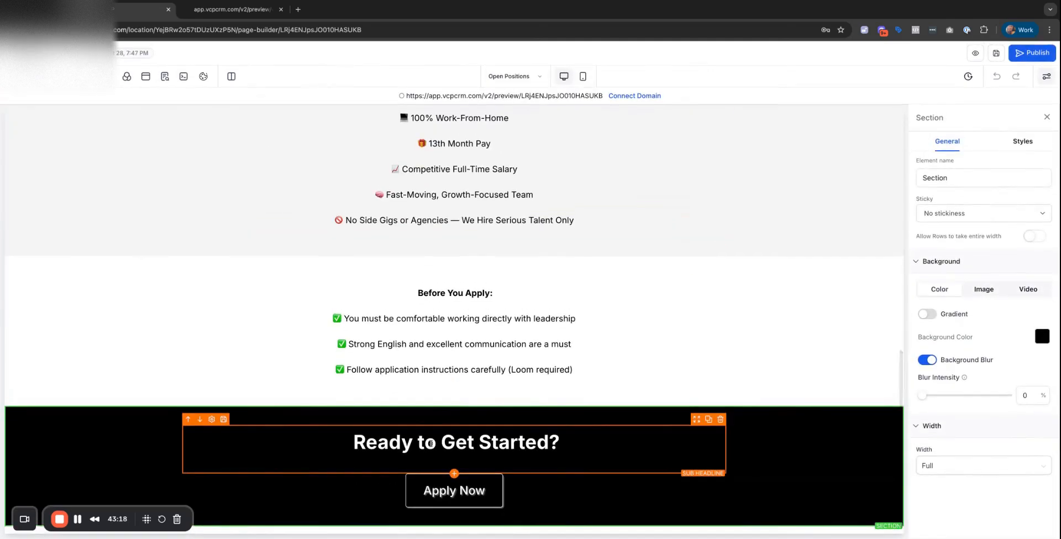
pyautogui.click(409, 489)
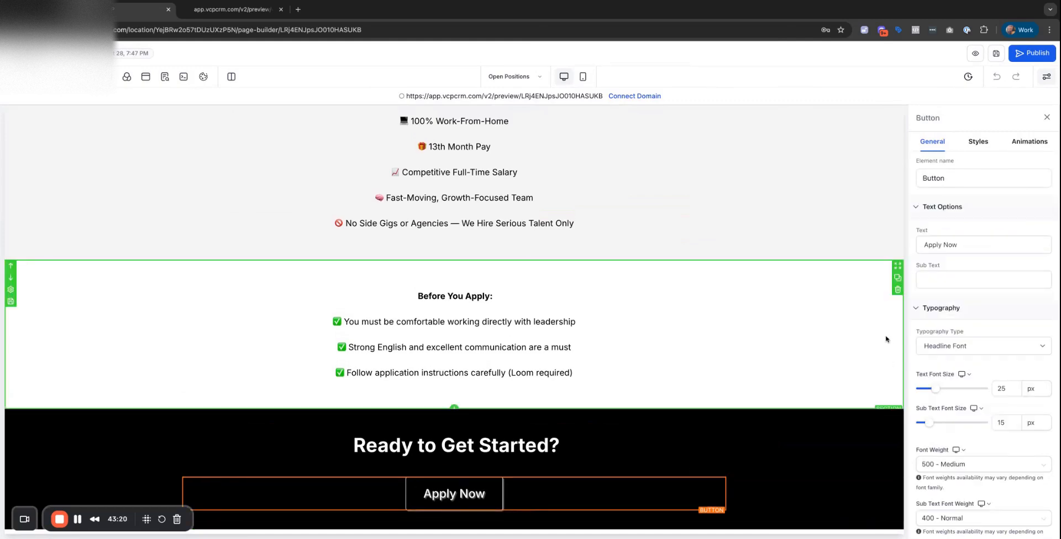
pyautogui.click(969, 247)
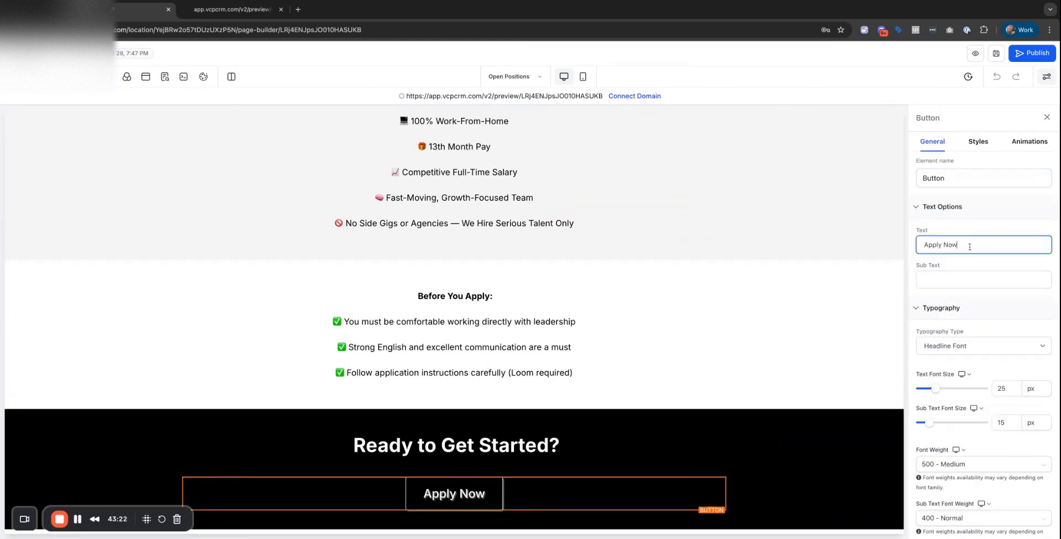
pyautogui.hotkey('ctrl', 'a')
pyautogui.write('POroject')
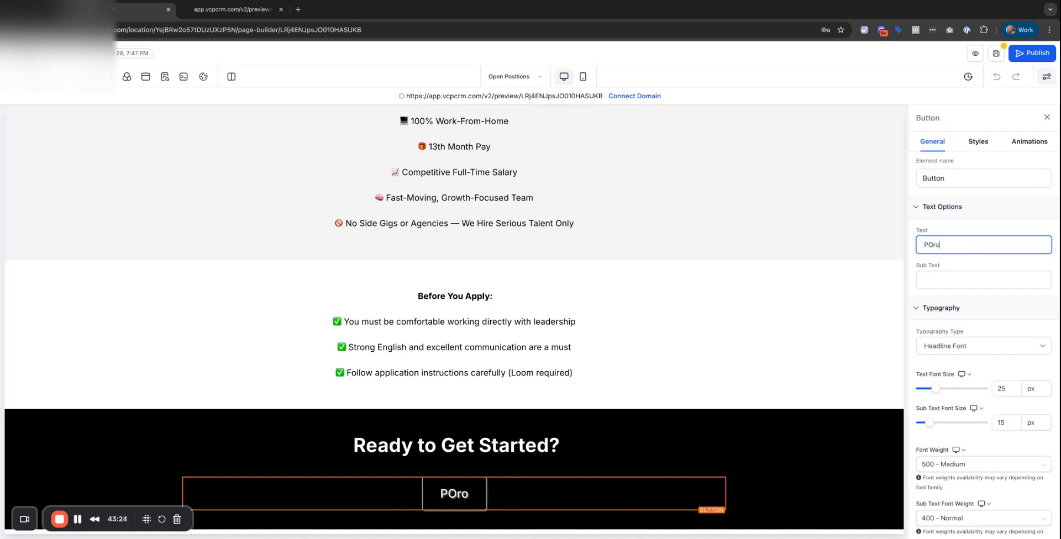
pyautogui.press('BackSpace')
pyautogui.press('BackSpace')
pyautogui.press('BackSpace')
pyautogui.press('BackSpace')
pyautogui.press('BackSpace')
pyautogui.press('BackSpace')
pyautogui.press('BackSpace')
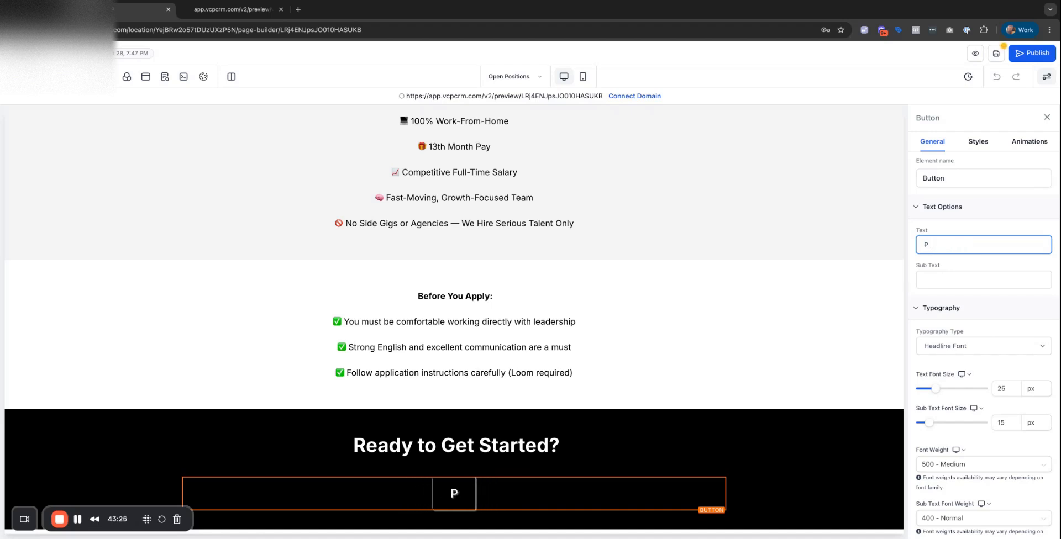
pyautogui.write('roject Manager')
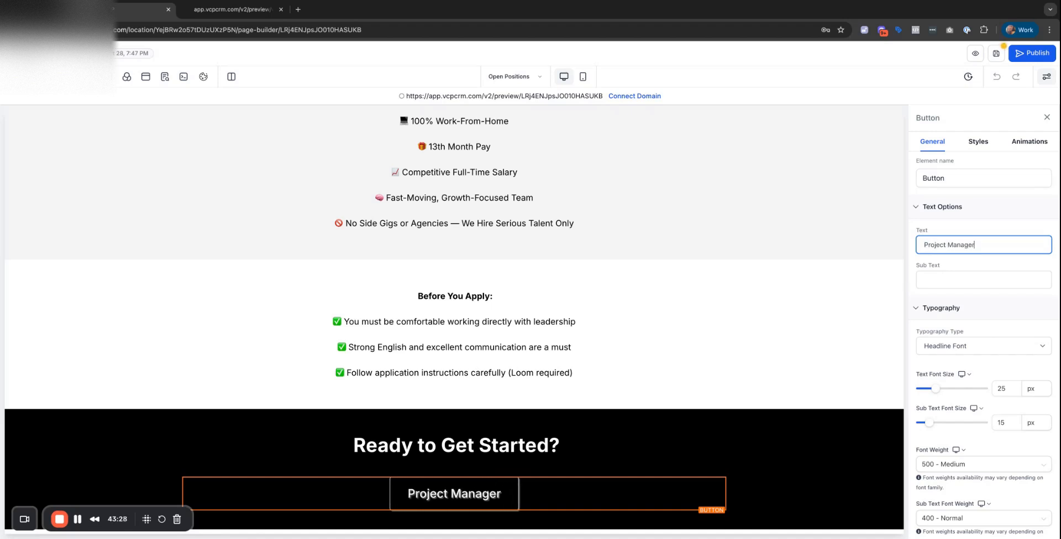
# Link the button to the Project Manager funnel step.
pyautogui.scroll(-8, 982, 378)
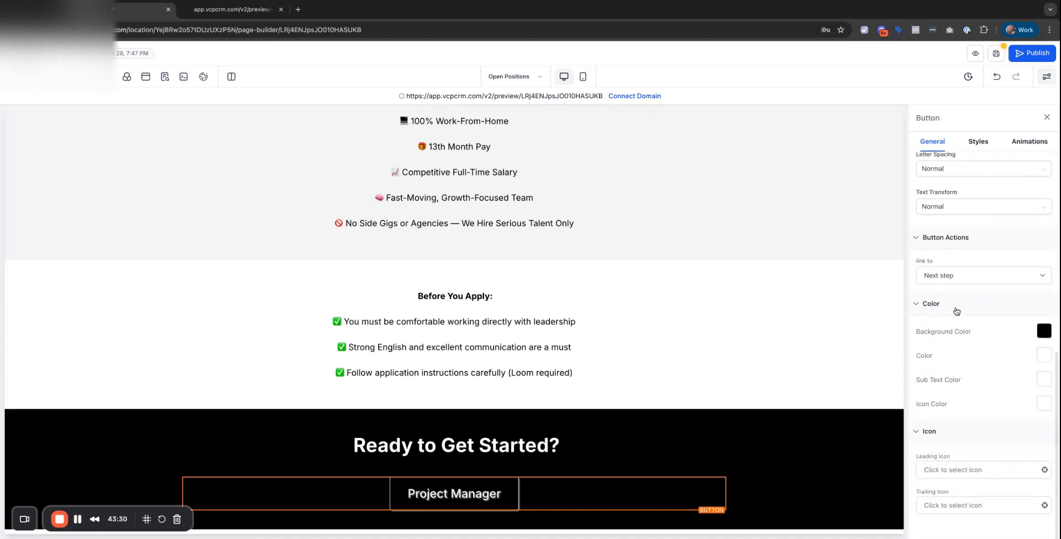
pyautogui.click(955, 281)
pyautogui.click(954, 319)
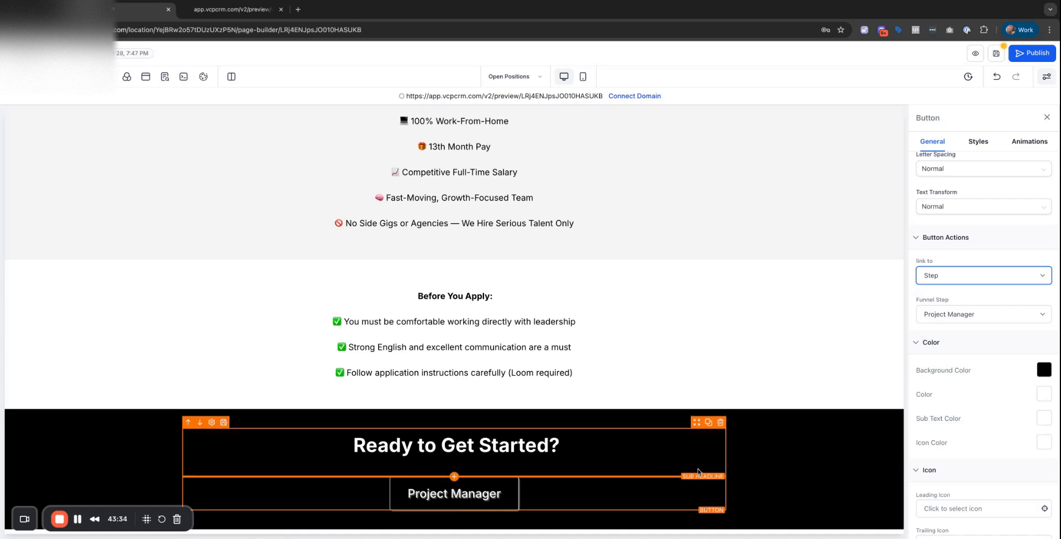
pyautogui.click(501, 493)
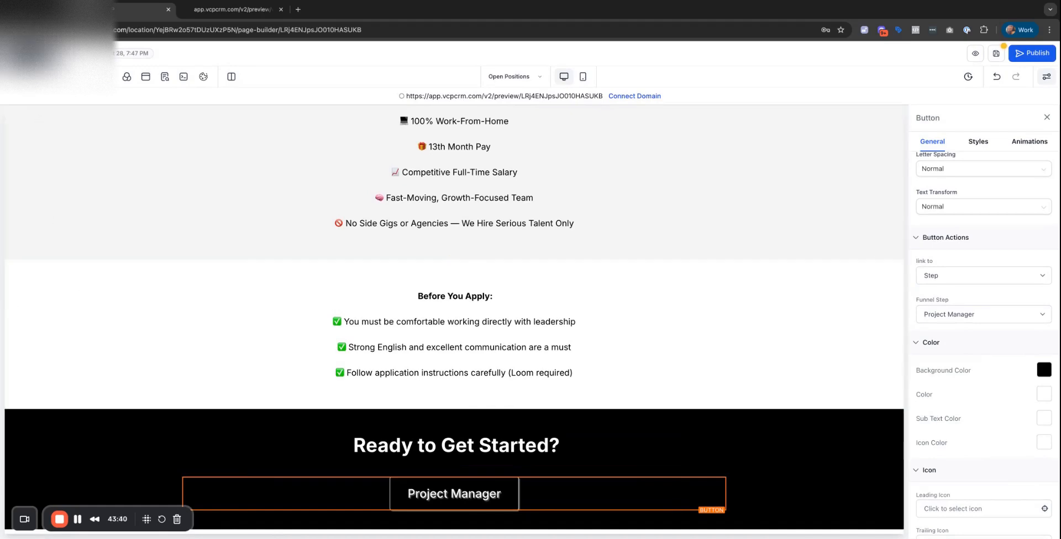
# Add a two-column row, move the button into its left column, duplicate it, and delete the empty column.
pyautogui.click(16, 77)
pyautogui.moveTo(171, 197); pyautogui.dragTo(454, 524)
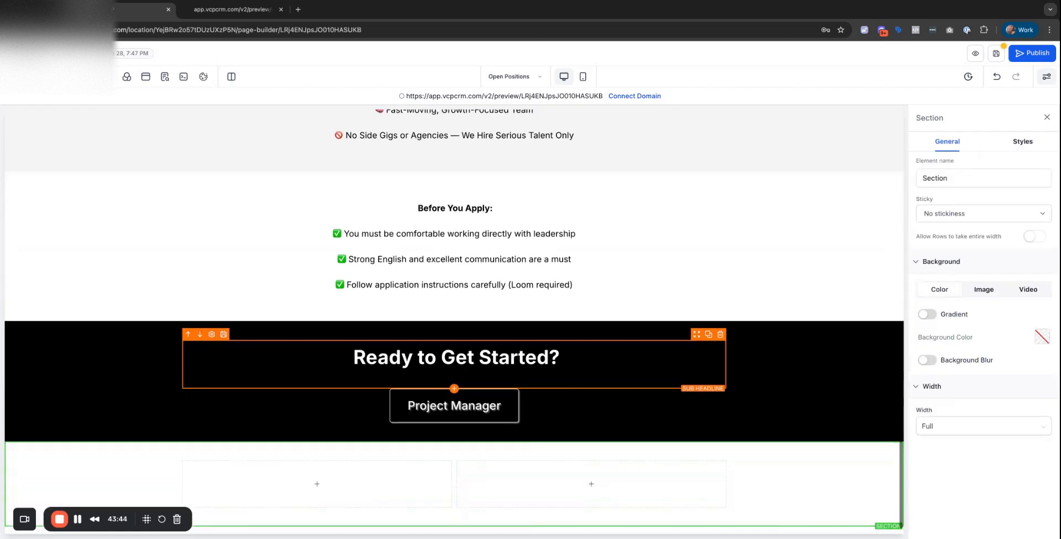
pyautogui.moveTo(463, 409); pyautogui.dragTo(316, 458)
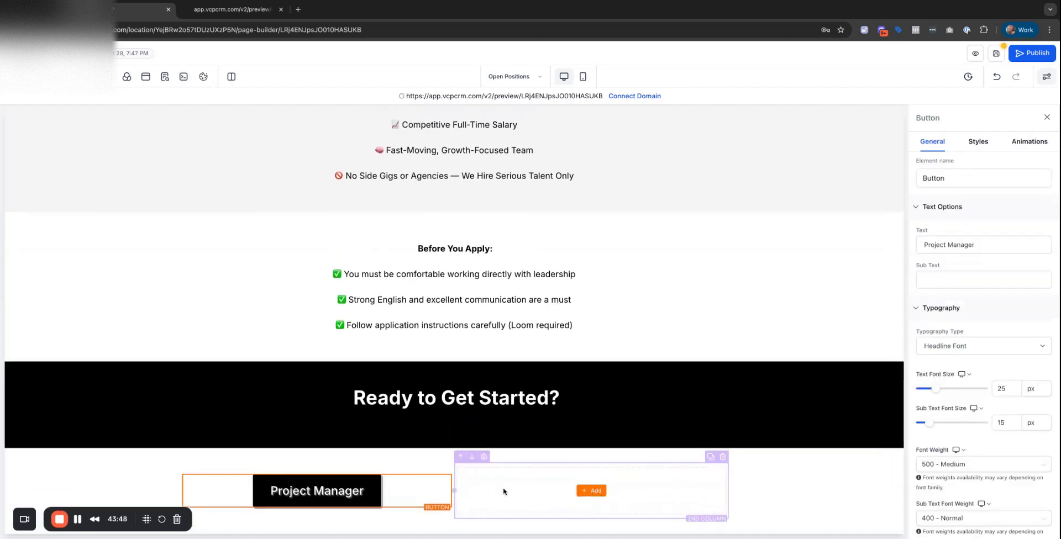
pyautogui.click(437, 472)
pyautogui.scroll(-1, 503, 483)
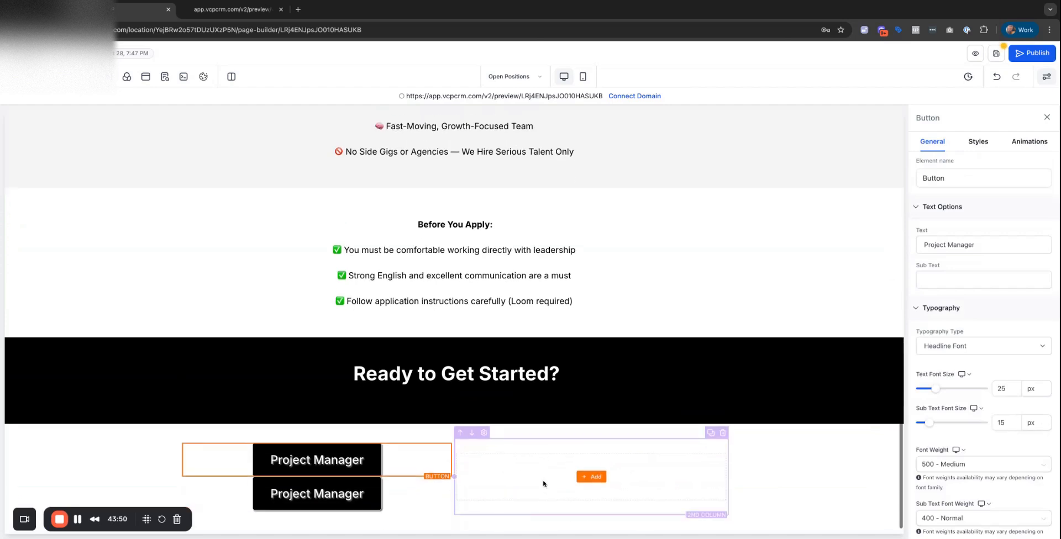
pyautogui.click(722, 436)
pyautogui.scroll(1, 489, 489)
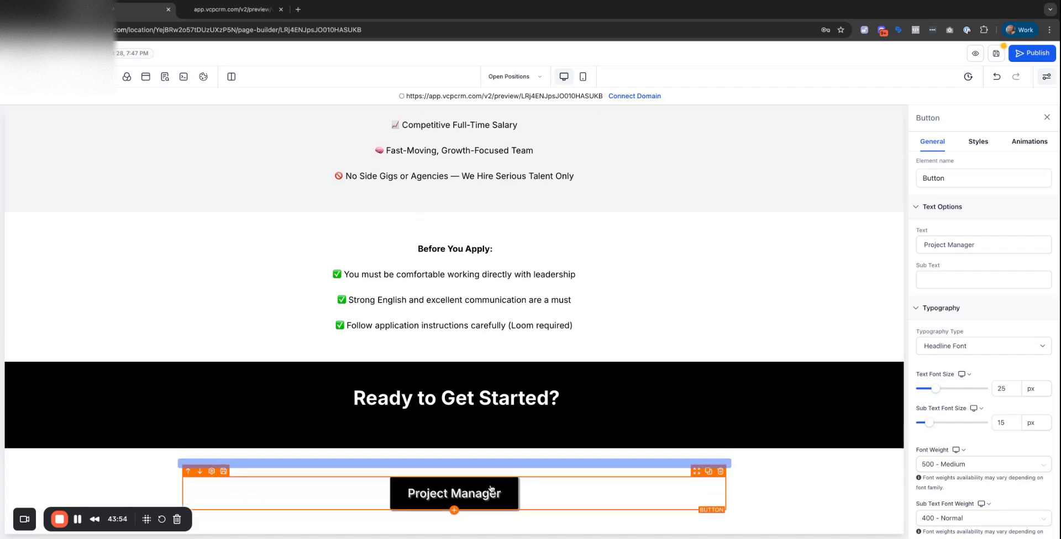
pyautogui.scroll(-1, 492, 489)
# Duplicate and rearrange the button section, then remove the duplicate button and its empty section.
pyautogui.click(898, 467)
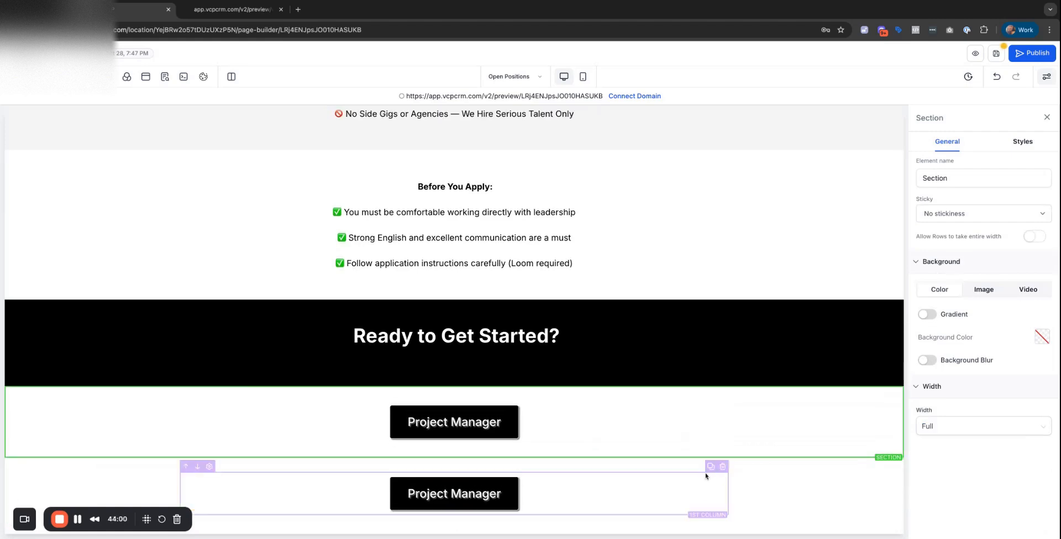
pyautogui.moveTo(694, 474); pyautogui.dragTo(693, 475)
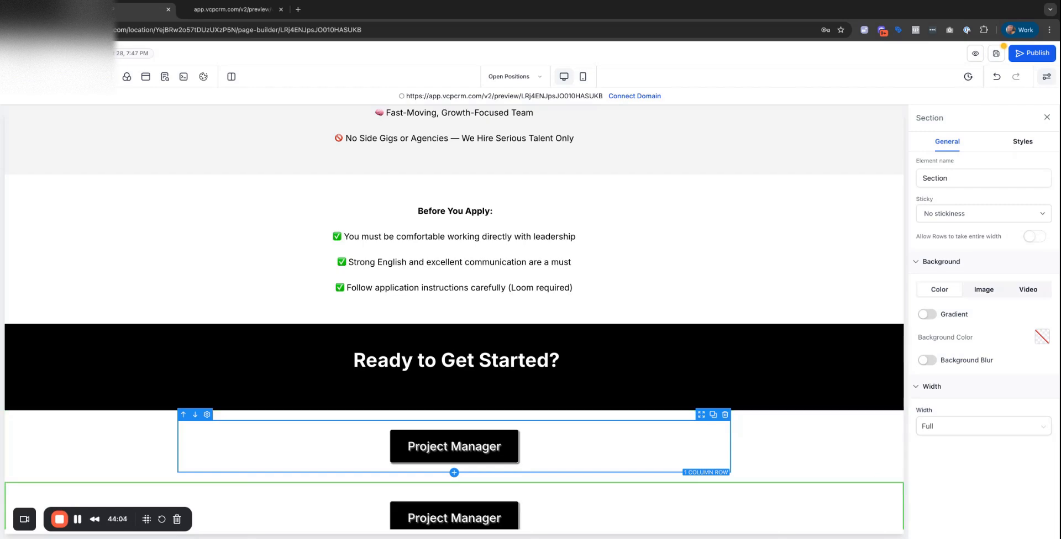
pyautogui.scroll(-2, 490, 445)
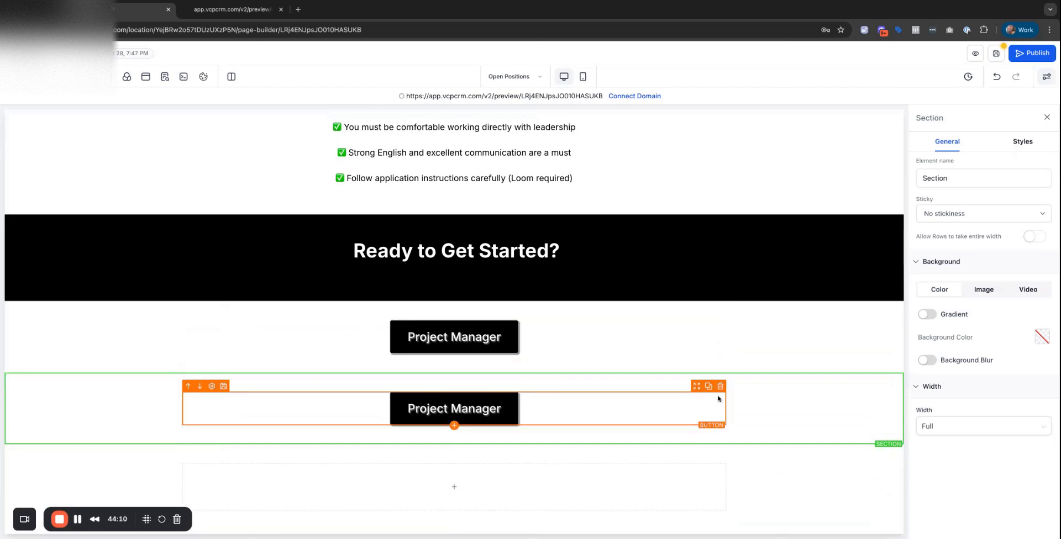
pyautogui.moveTo(695, 386); pyautogui.dragTo(695, 386)
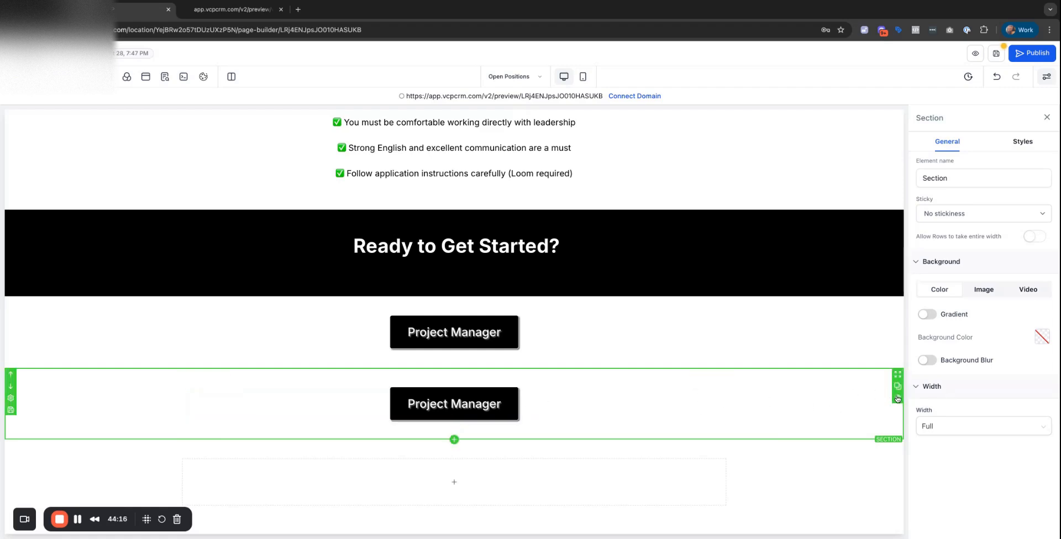
pyautogui.moveTo(897, 399); pyautogui.dragTo(883, 395)
pyautogui.click(898, 398)
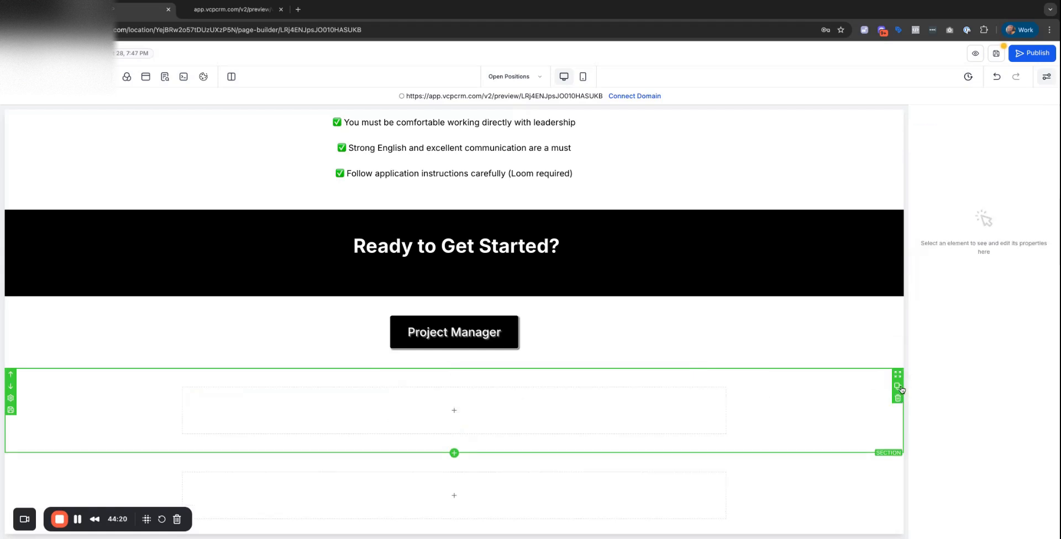
pyautogui.click(897, 399)
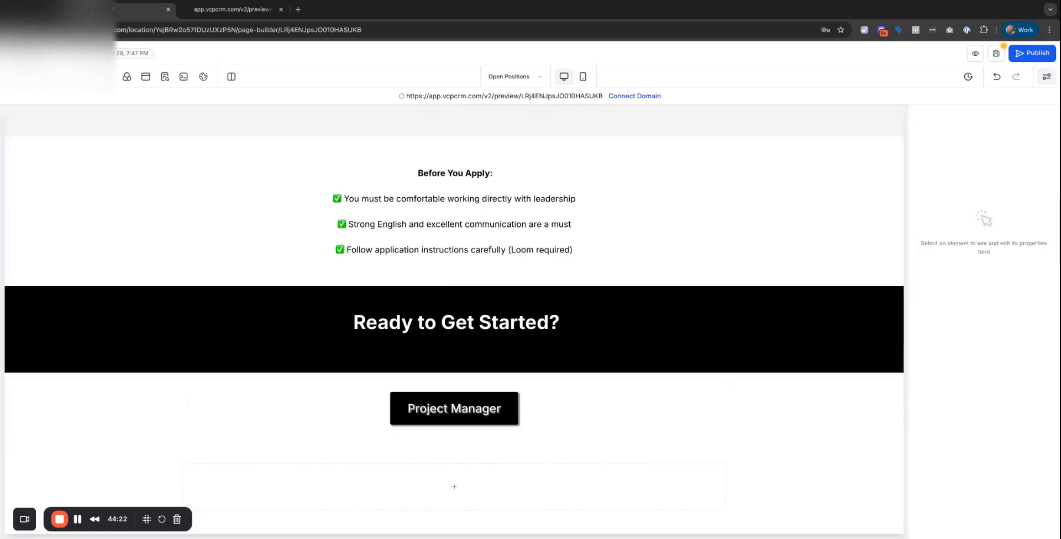
pyautogui.click(15, 77)
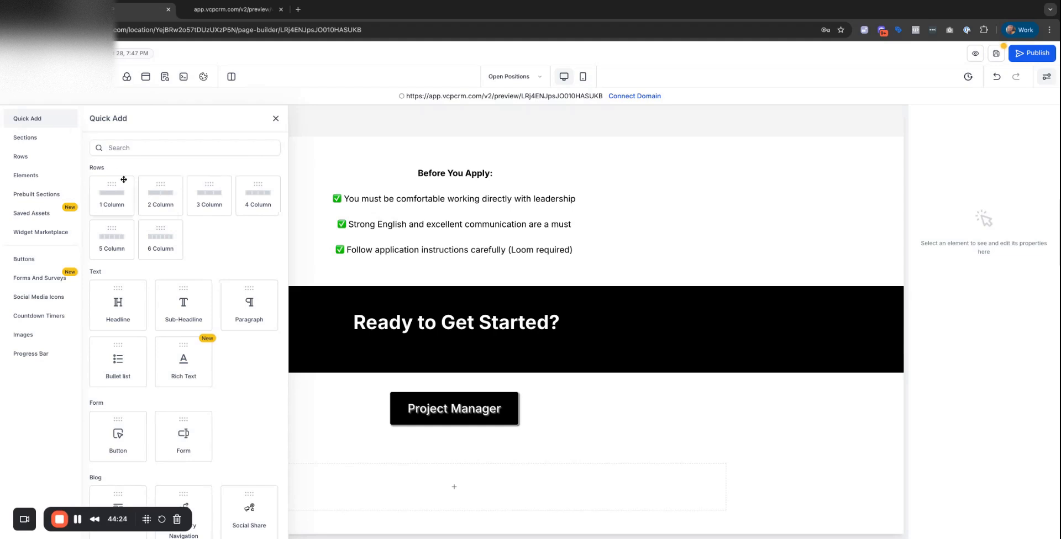
# Put the Project Manager button and a copy side by side in a new two-column row, removing leftover empty rows.
pyautogui.click(180, 205)
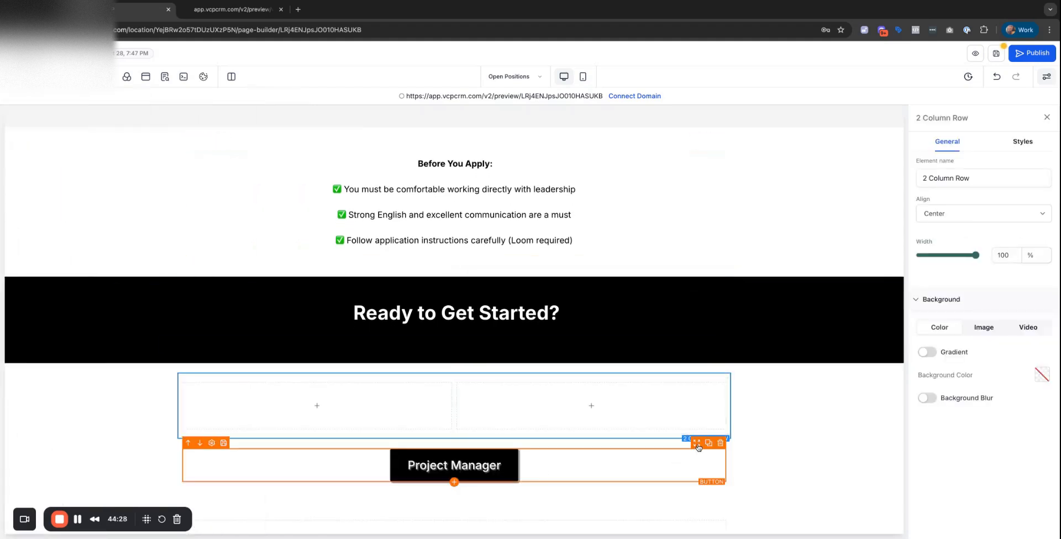
pyautogui.moveTo(696, 443); pyautogui.dragTo(364, 436)
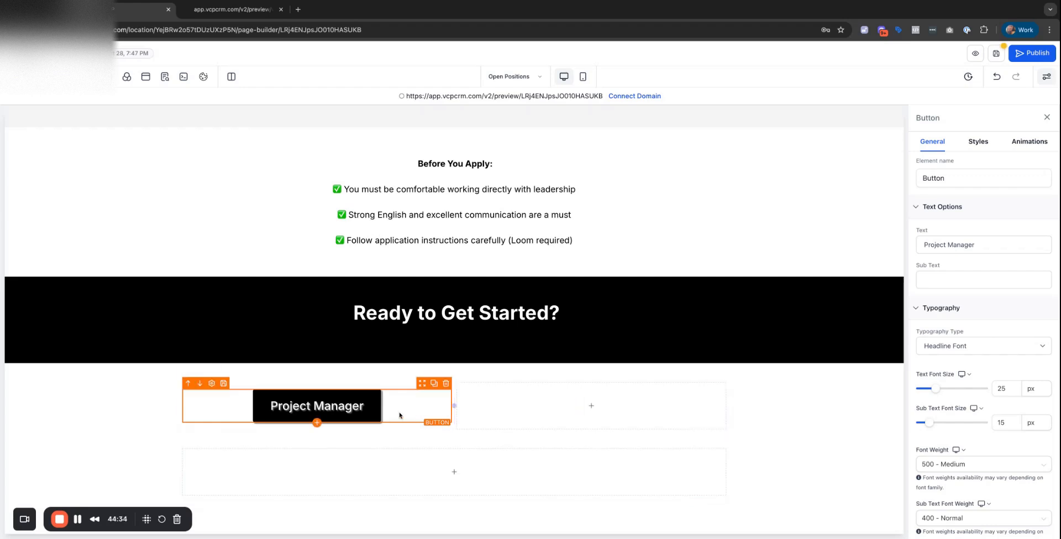
pyautogui.click(434, 383)
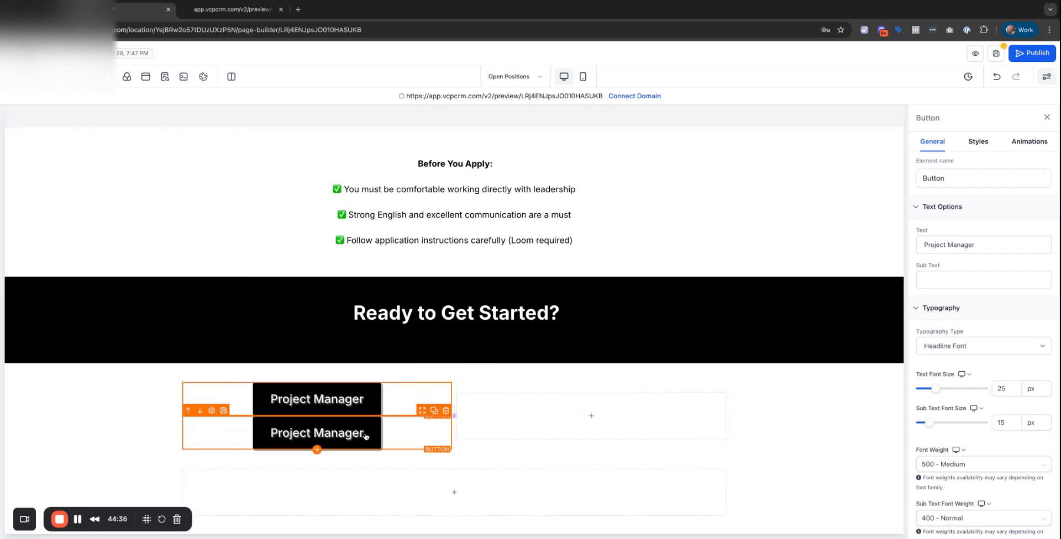
pyautogui.moveTo(423, 415); pyautogui.dragTo(423, 413)
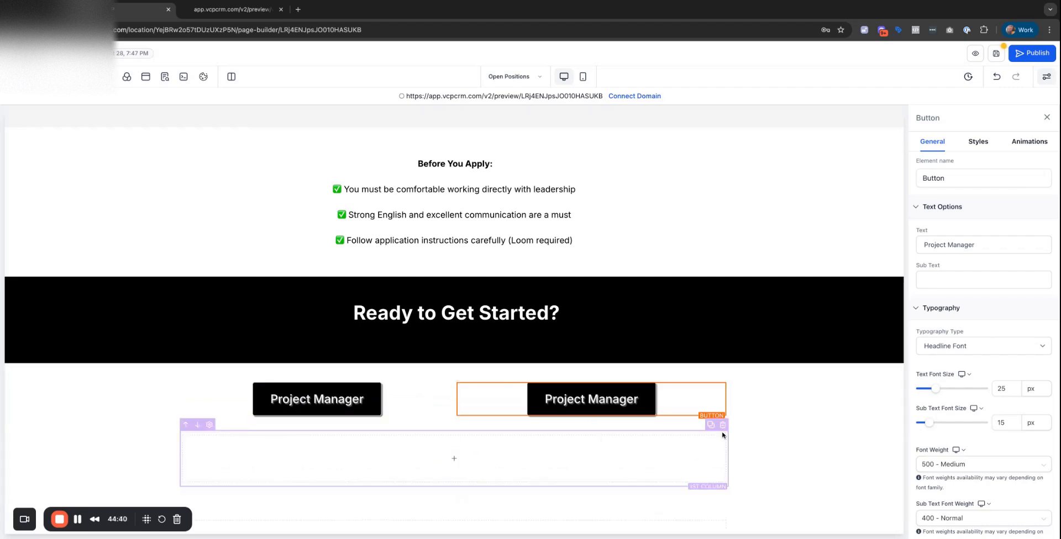
pyautogui.click(724, 427)
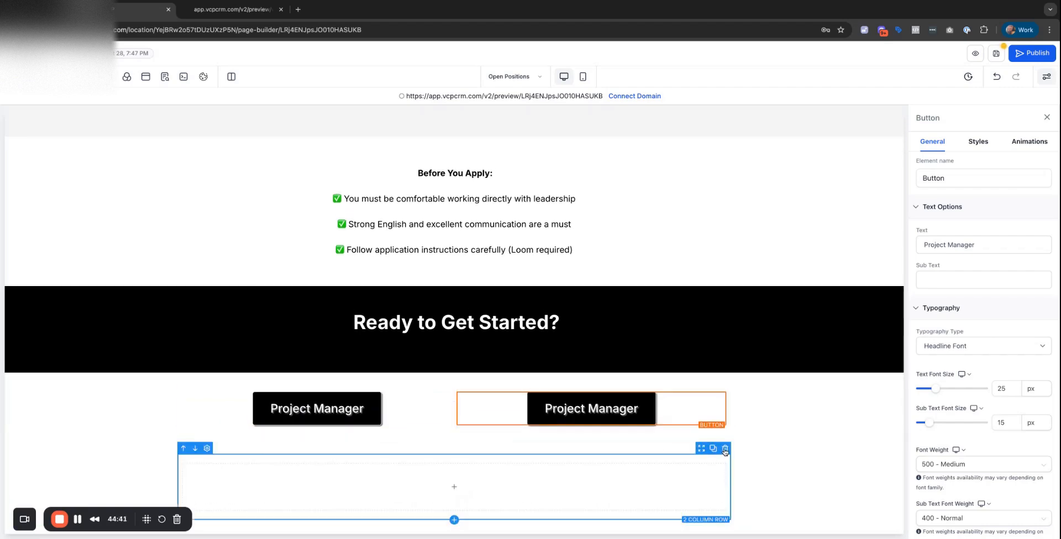
pyautogui.click(725, 450)
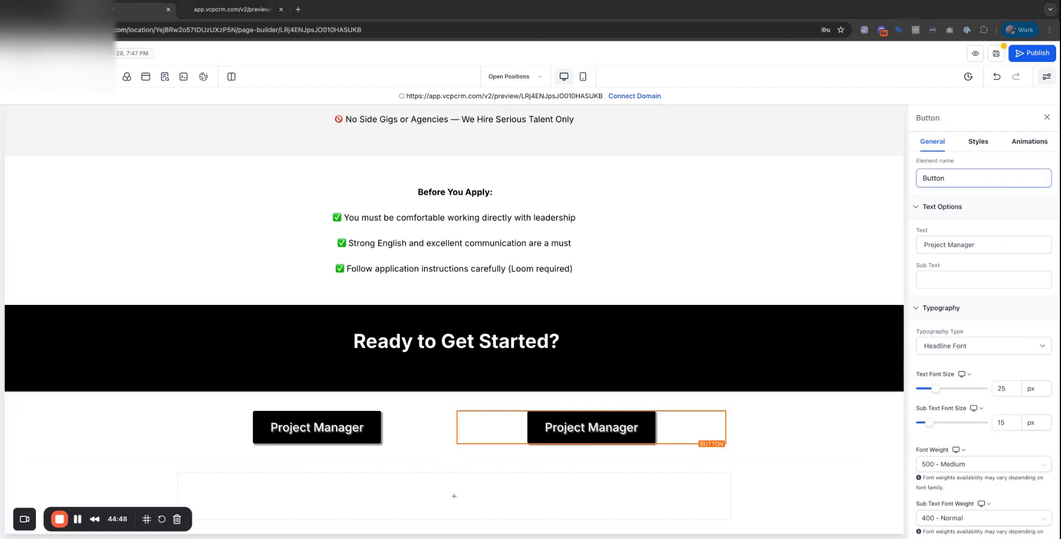
# Relabel the right button 'Inbound & Outbound Marketing Specialist'.
pyautogui.click(998, 238)
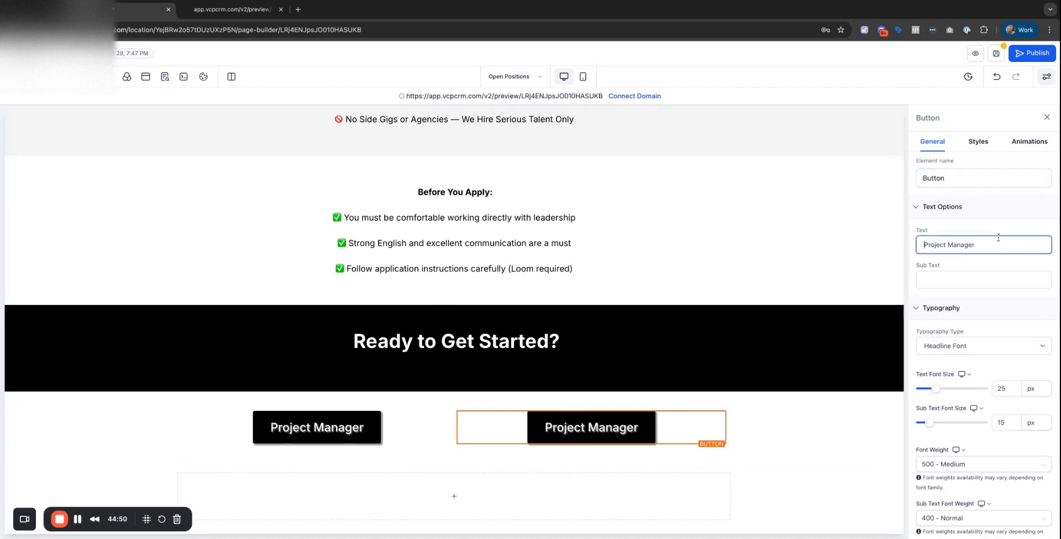
pyautogui.hotkey('ctrl', 'a')
pyautogui.write('Inbound & Outbound Marketing Specialist')
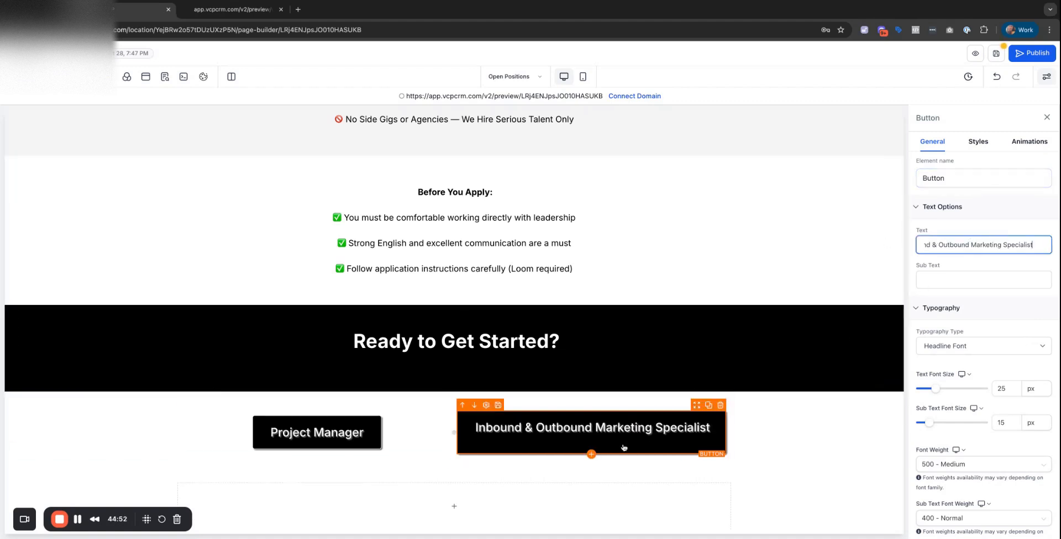
pyautogui.click(604, 443)
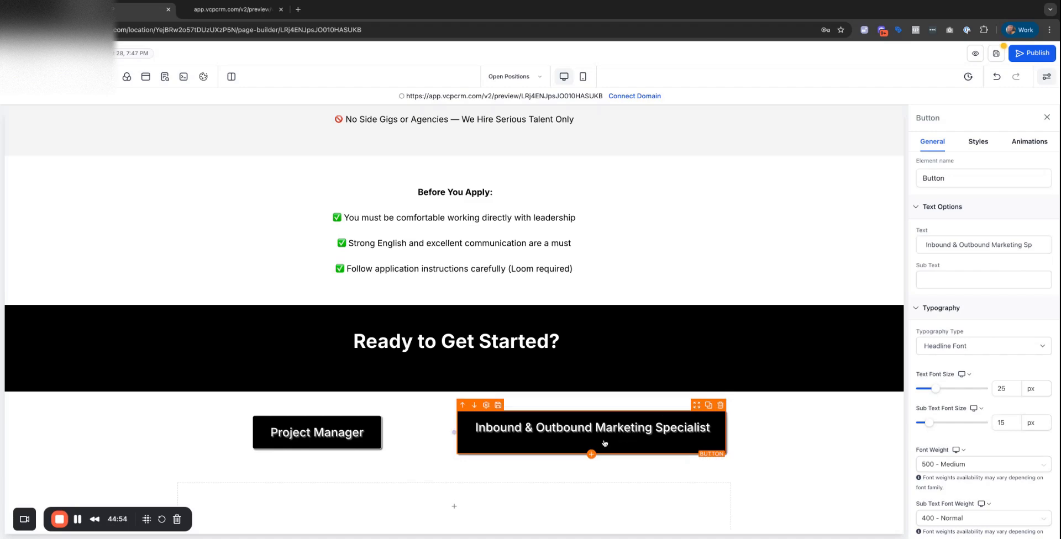
# Set the text size of both job buttons to 20 px.
pyautogui.click(363, 432)
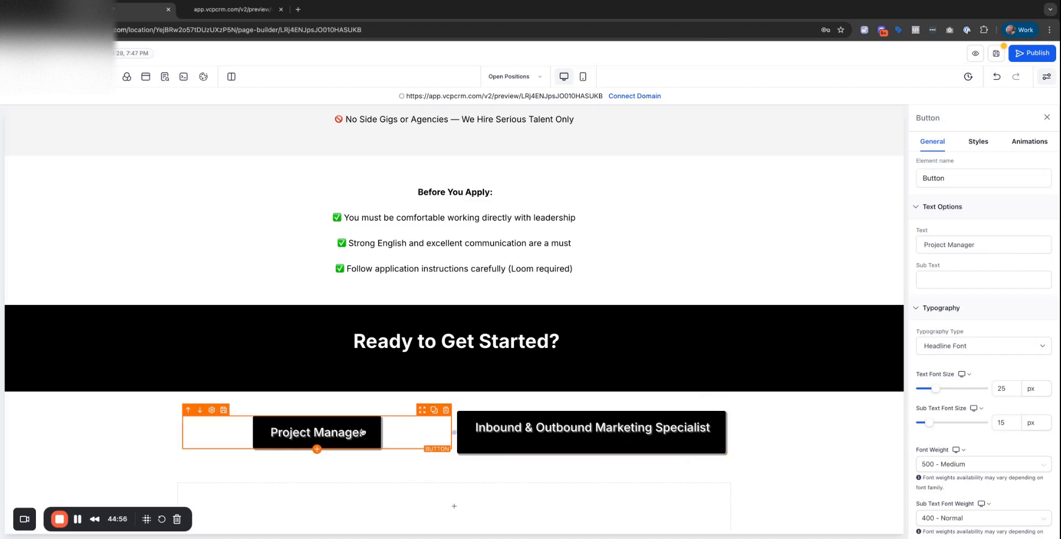
pyautogui.click(602, 447)
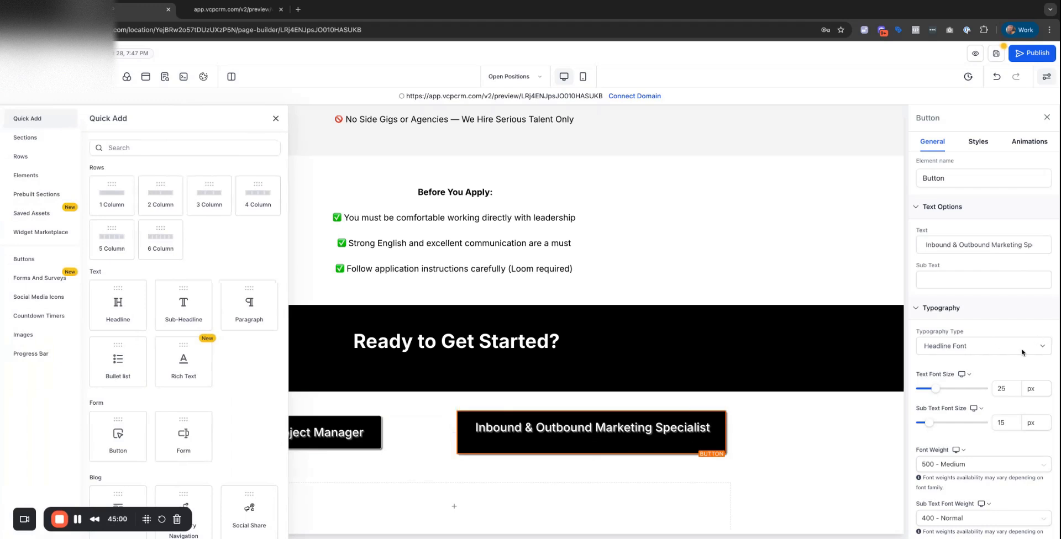
pyautogui.moveTo(935, 390); pyautogui.dragTo(934, 389)
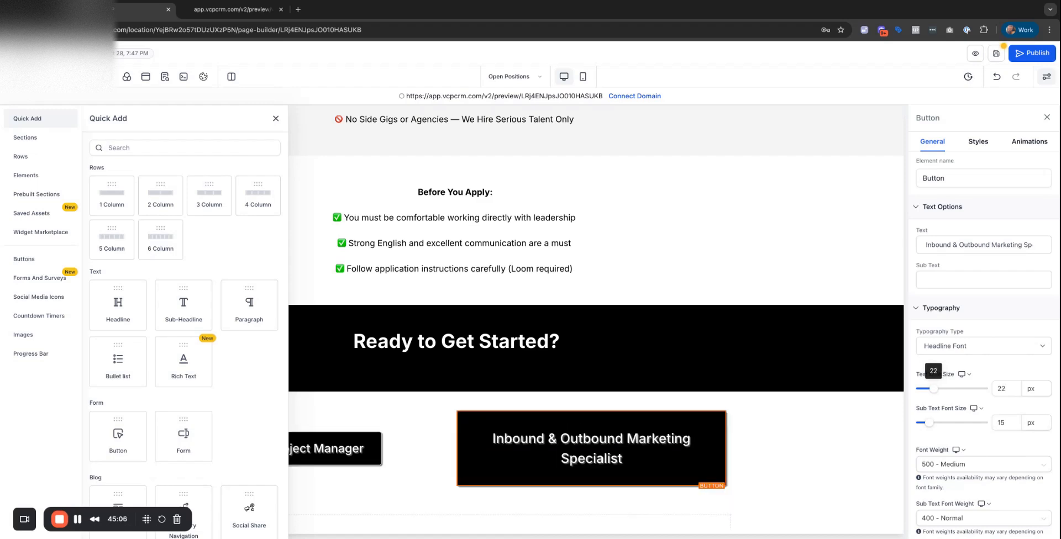
pyautogui.click(1011, 389)
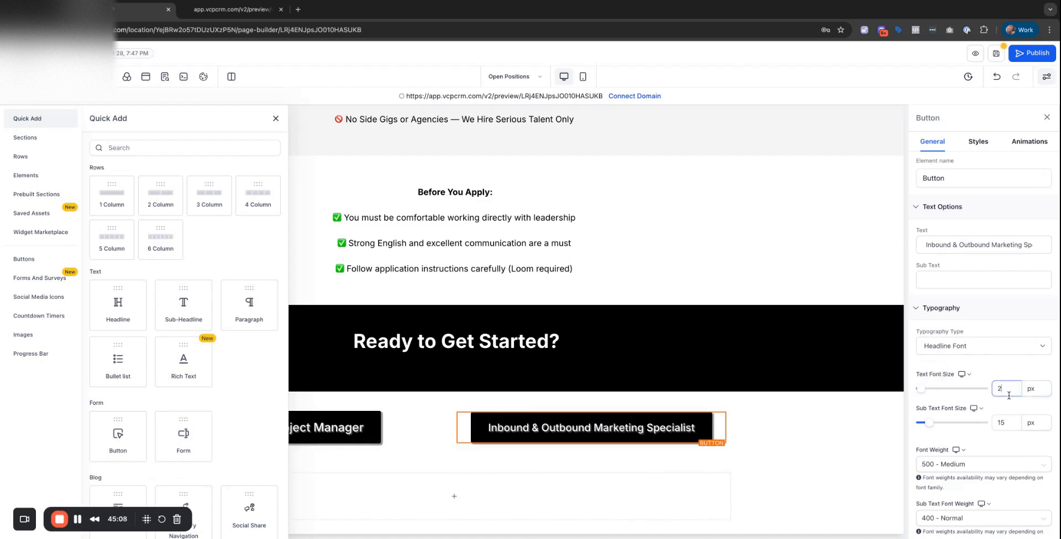
pyautogui.write('0')
pyautogui.click(774, 430)
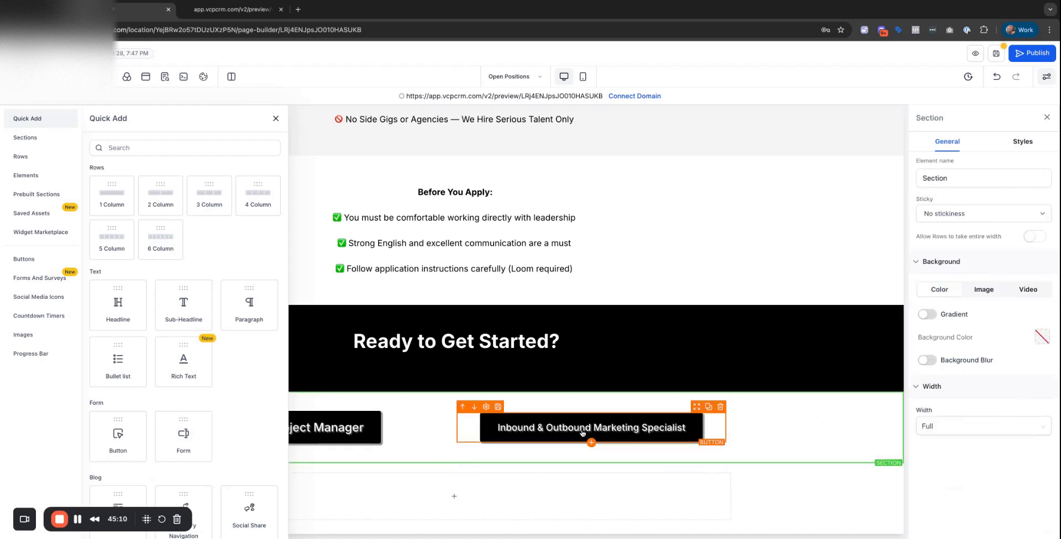
pyautogui.click(339, 431)
pyautogui.click(1009, 390)
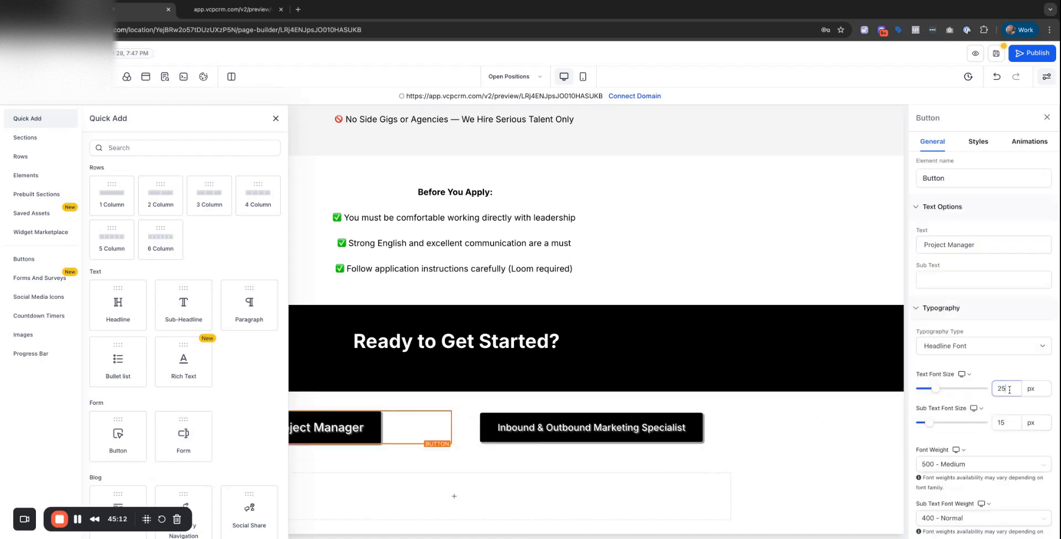
pyautogui.press('BackSpace')
pyautogui.write('0')
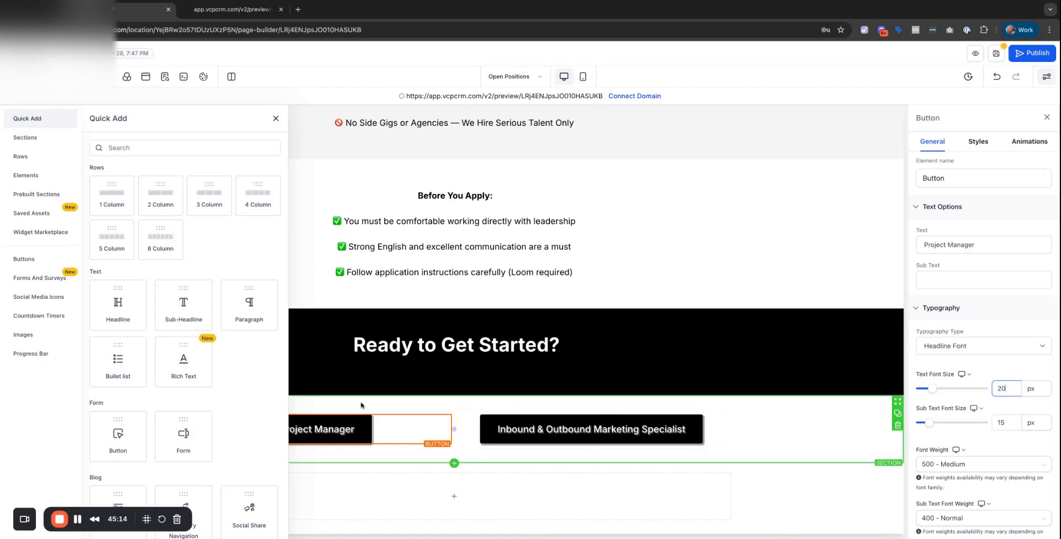
pyautogui.click(276, 118)
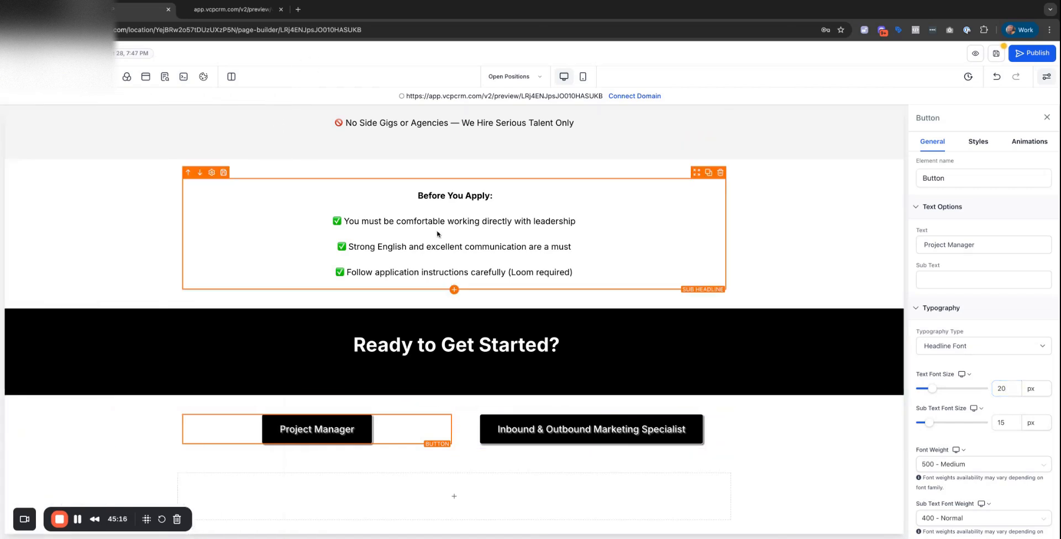
# Point the Marketing Specialist button at the Project Manager (Clone) step and save the page.
pyautogui.click(634, 438)
pyautogui.scroll(-1, 975, 440)
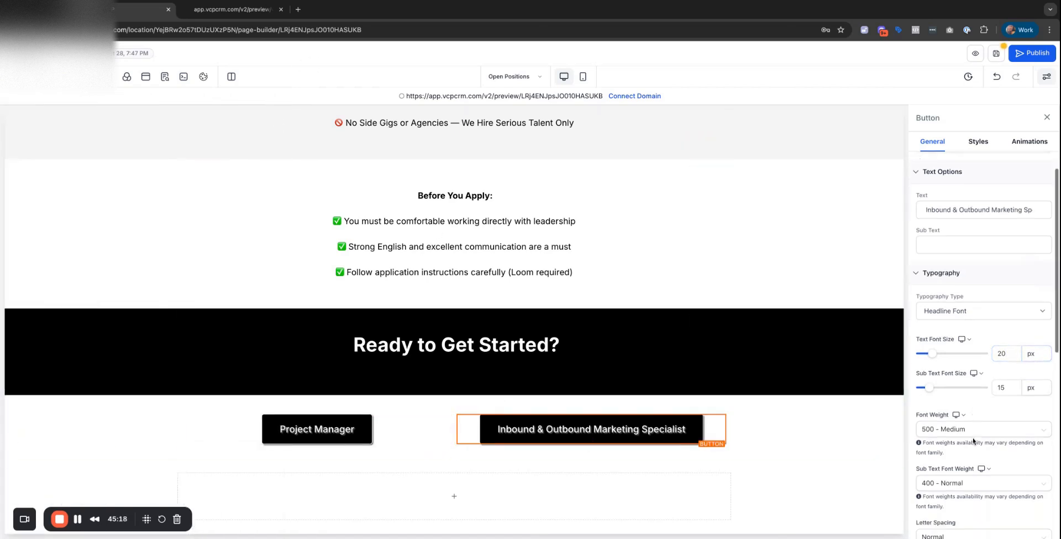
pyautogui.scroll(-6, 973, 440)
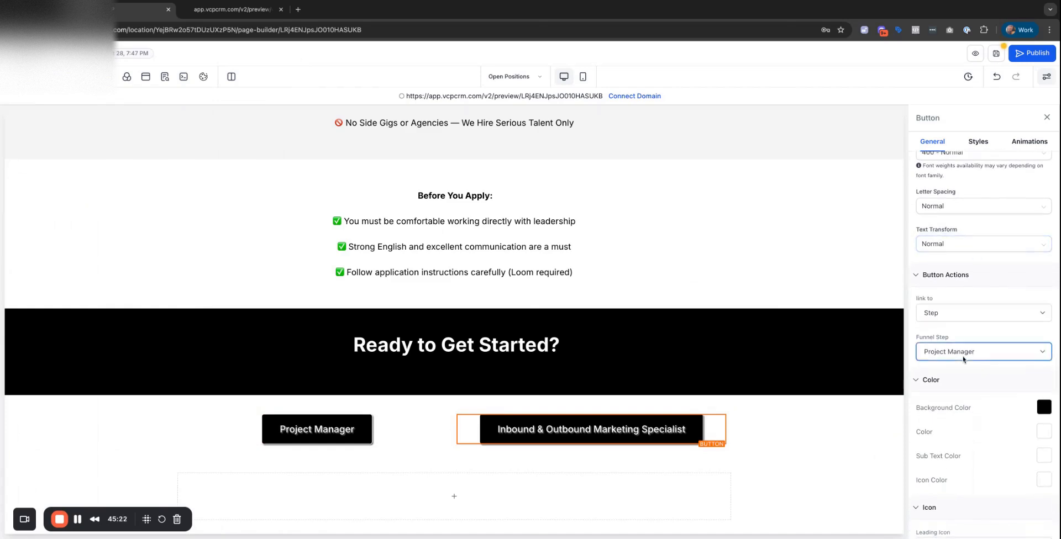
pyautogui.click(996, 55)
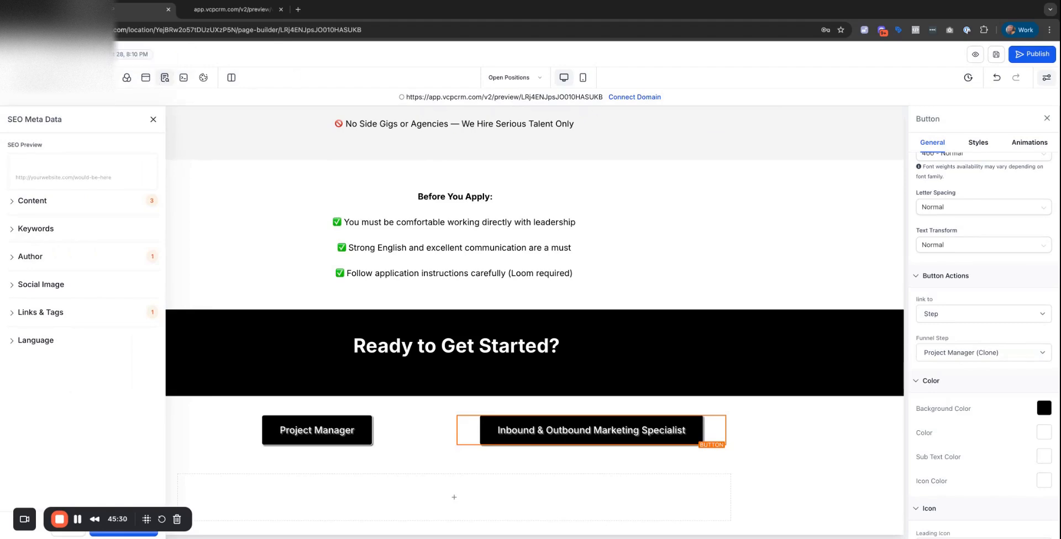
# Rename the Project Manager (Clone) step to 'SDR' with step URL /SDR.
pyautogui.click(22, 54)
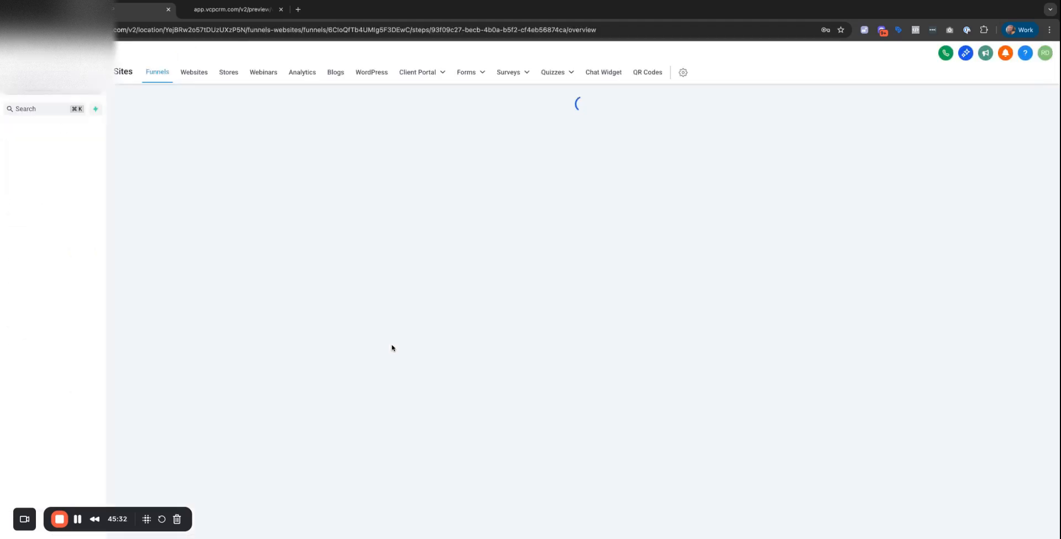
pyautogui.click(343, 259)
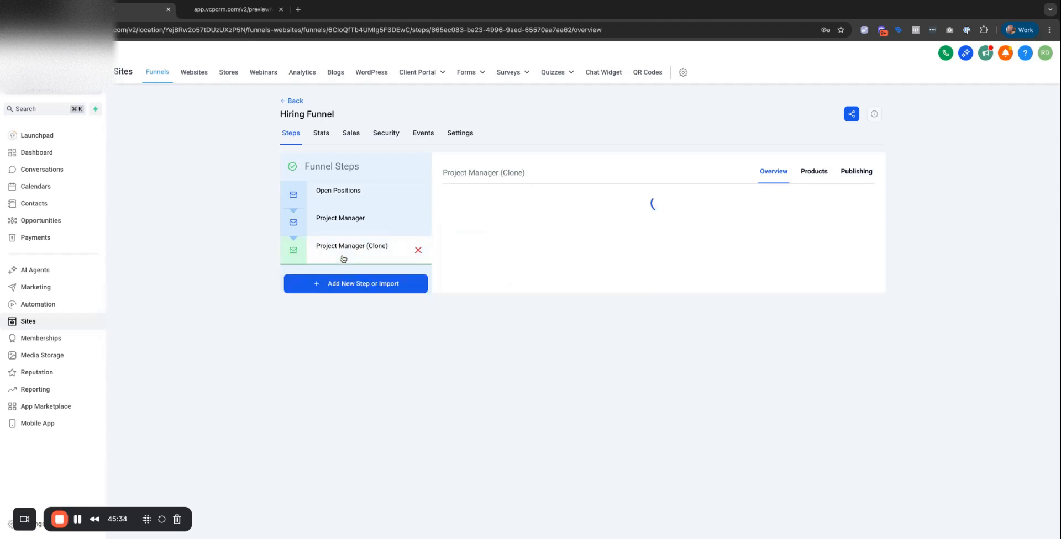
pyautogui.click(867, 173)
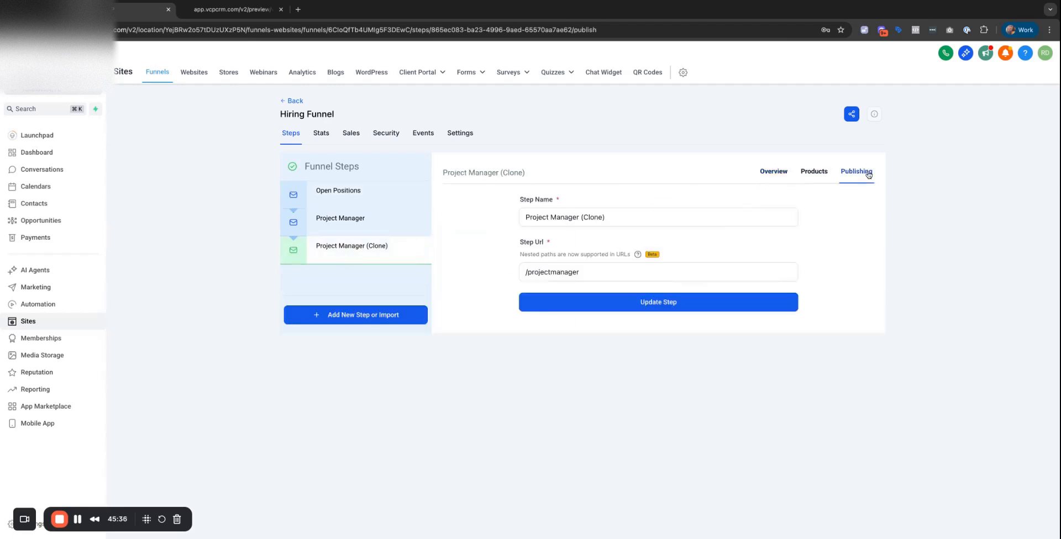
pyautogui.tripleClick(623, 219)
pyautogui.write('SDR')
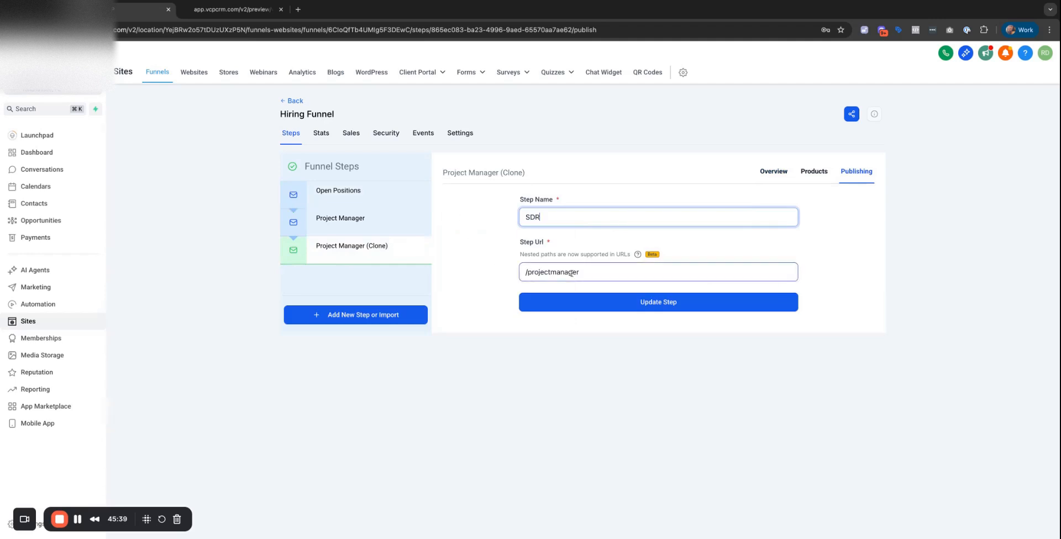
pyautogui.click(541, 271)
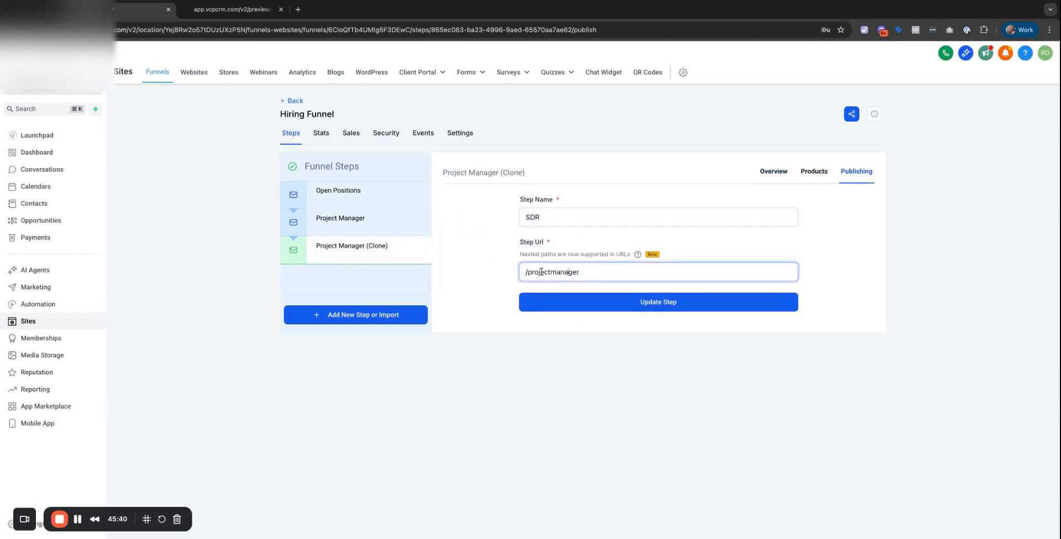
pyautogui.tripleClick(526, 272)
pyautogui.write('SDR')
pyautogui.click(681, 308)
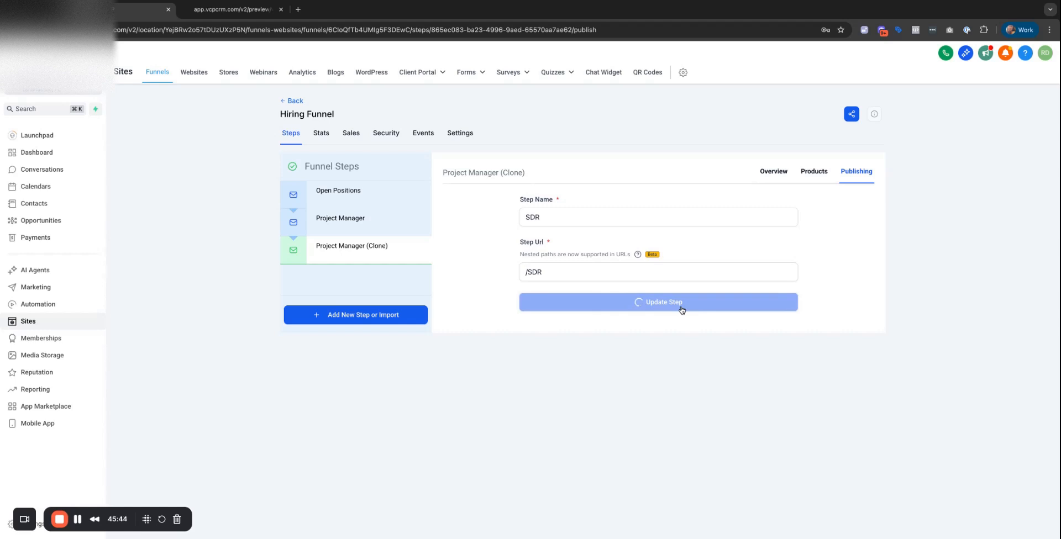
pyautogui.click(362, 194)
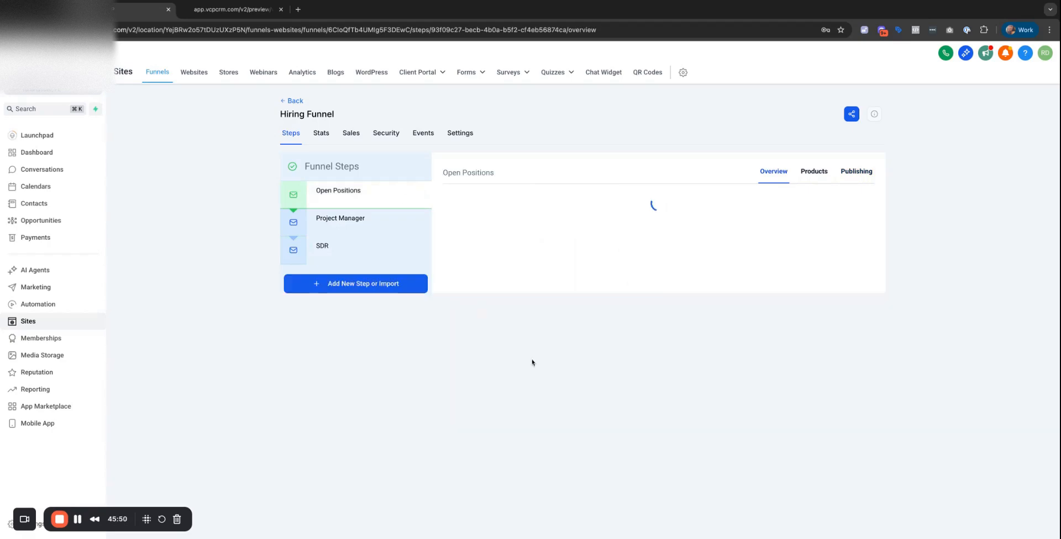
# Preview the Open Positions page and check the Project Manager button's job page.
pyautogui.click(536, 356)
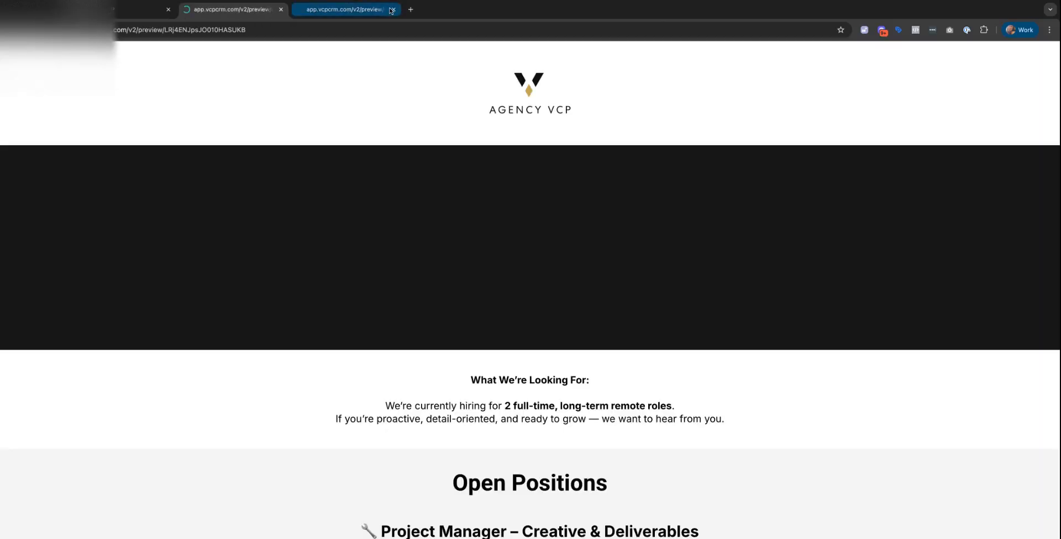
pyautogui.click(393, 9)
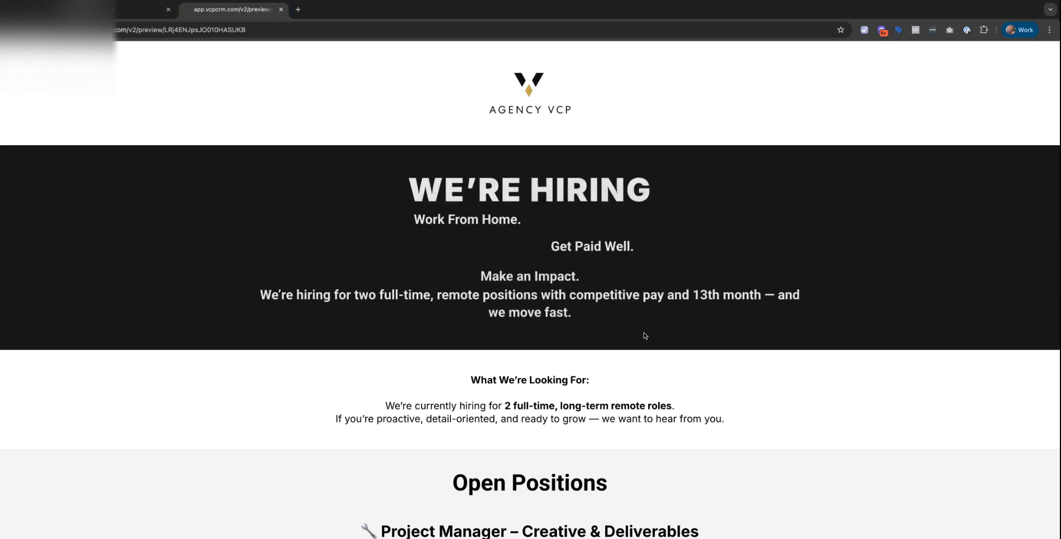
pyautogui.scroll(-10, 645, 334)
pyautogui.scroll(-1, 649, 336)
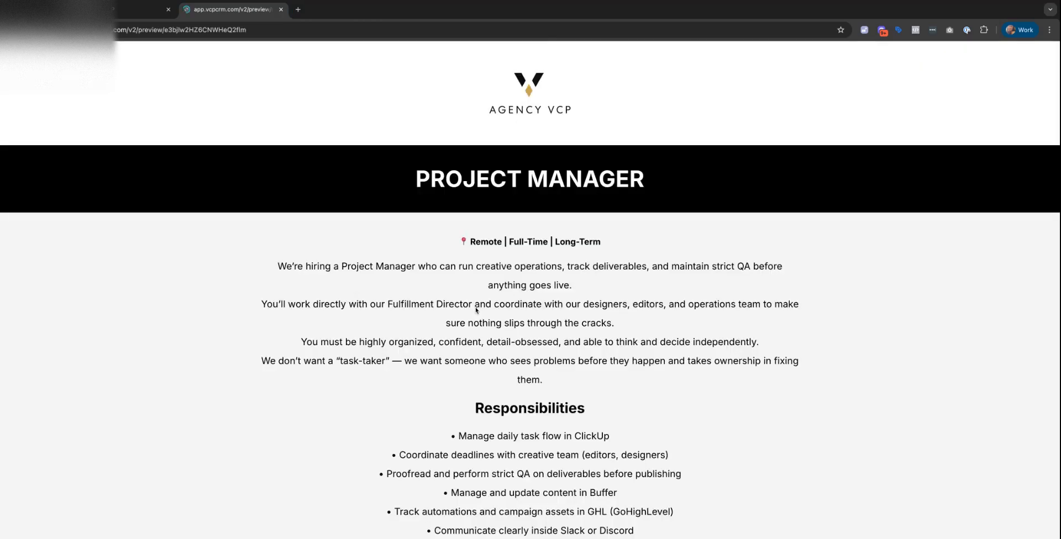
pyautogui.click(11, 30)
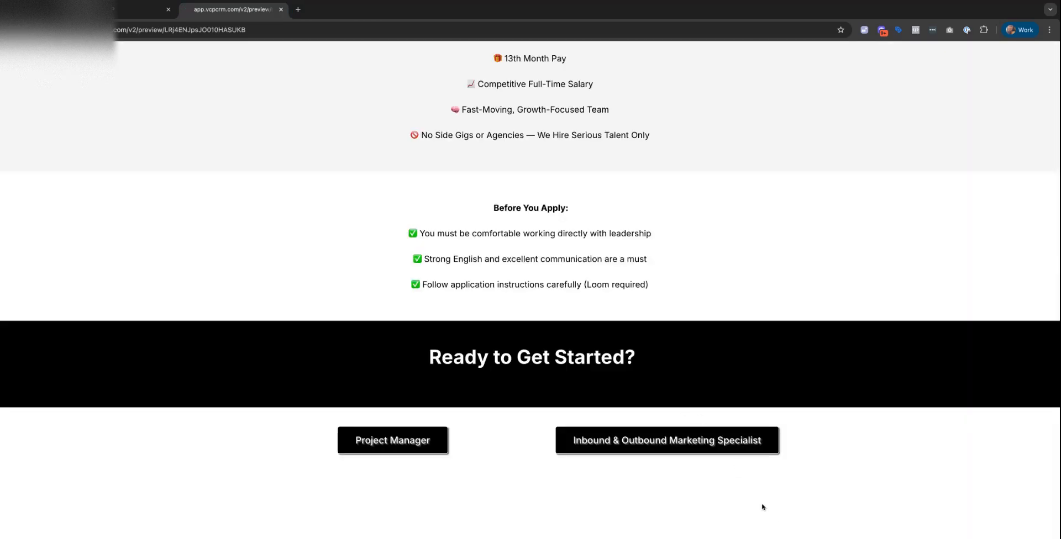
# Check the Marketing Specialist button's job page, then open the SDR funnel step.
pyautogui.click(706, 439)
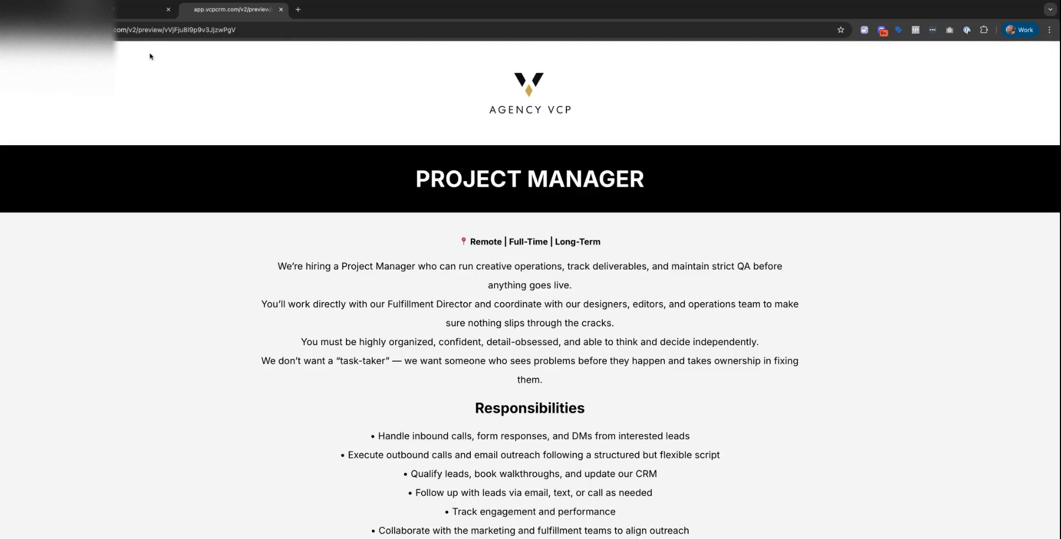
pyautogui.click(10, 30)
pyautogui.click(117, 13)
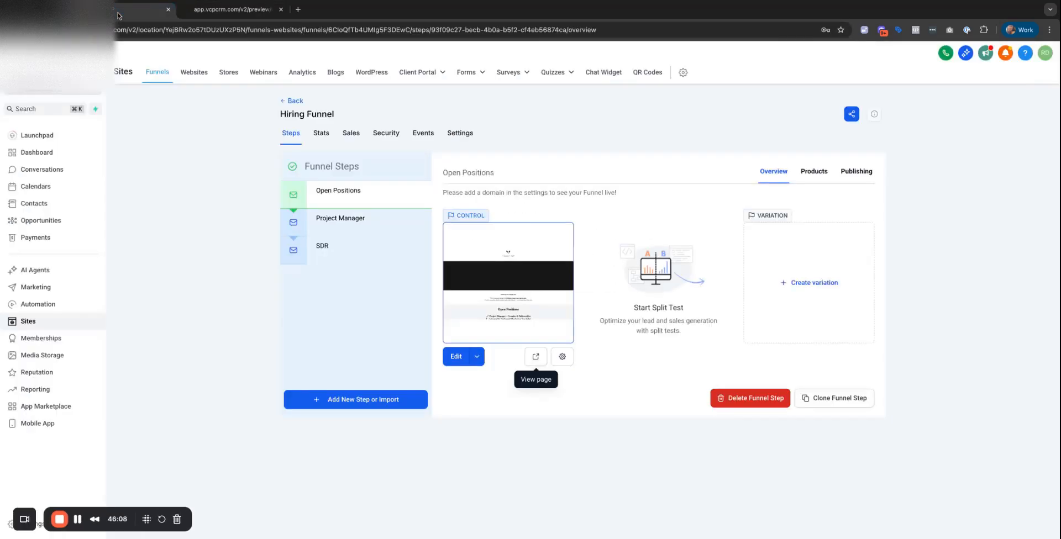
pyautogui.click(327, 255)
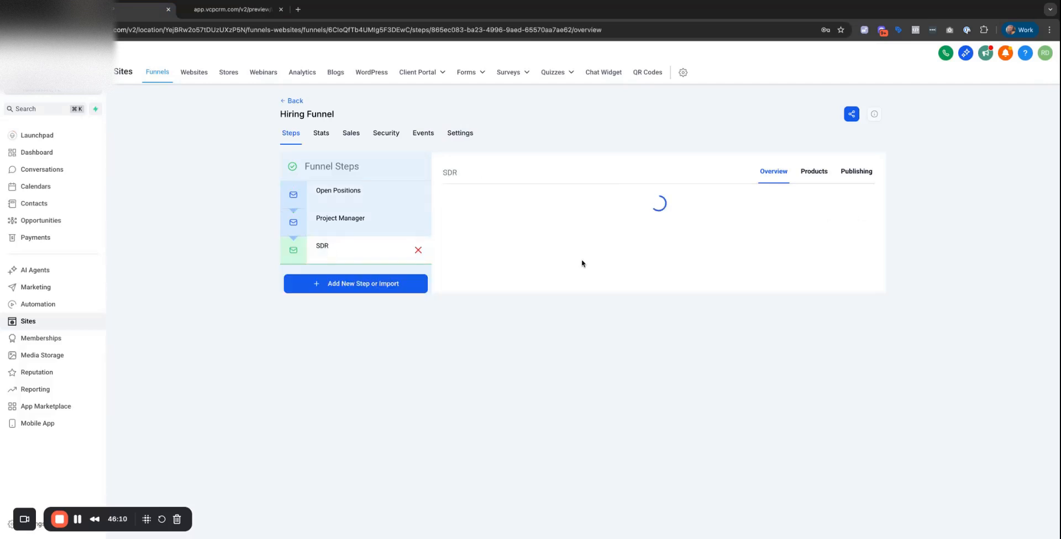
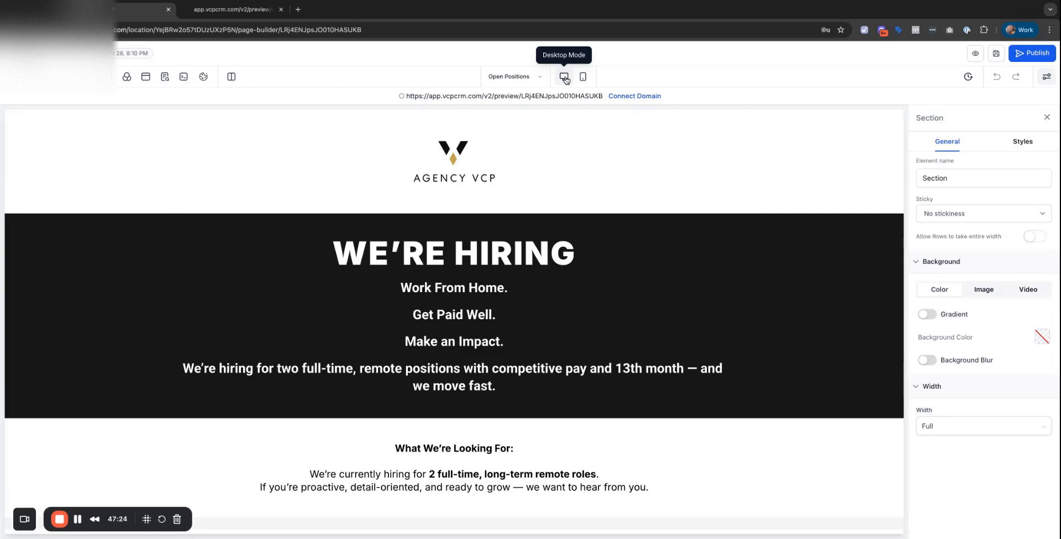
# Switch the editor canvas to the mobile layout and scroll through the page.
pyautogui.click(582, 77)
pyautogui.scroll(-6, 448, 284)
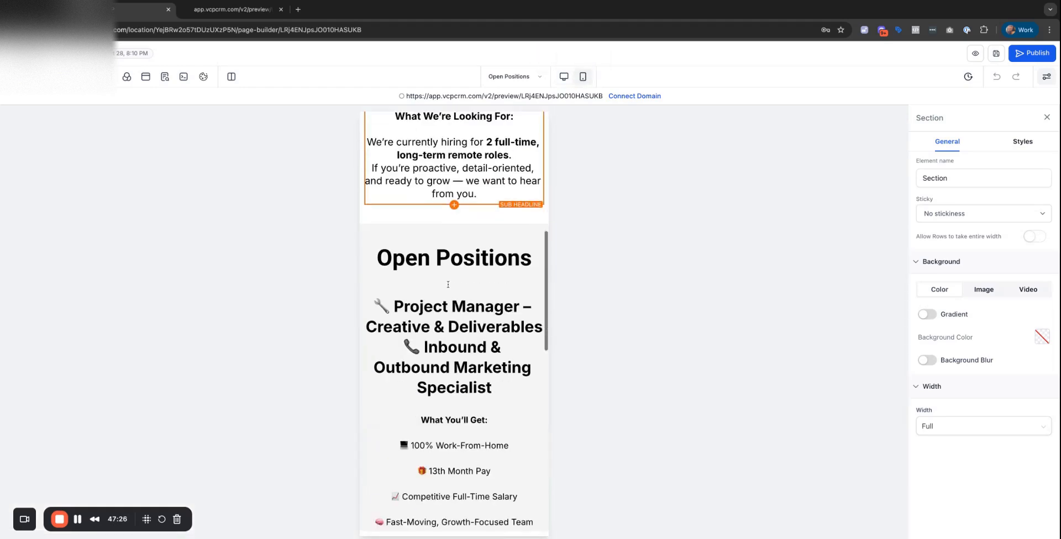
pyautogui.scroll(-10, 448, 285)
pyautogui.scroll(8, 448, 285)
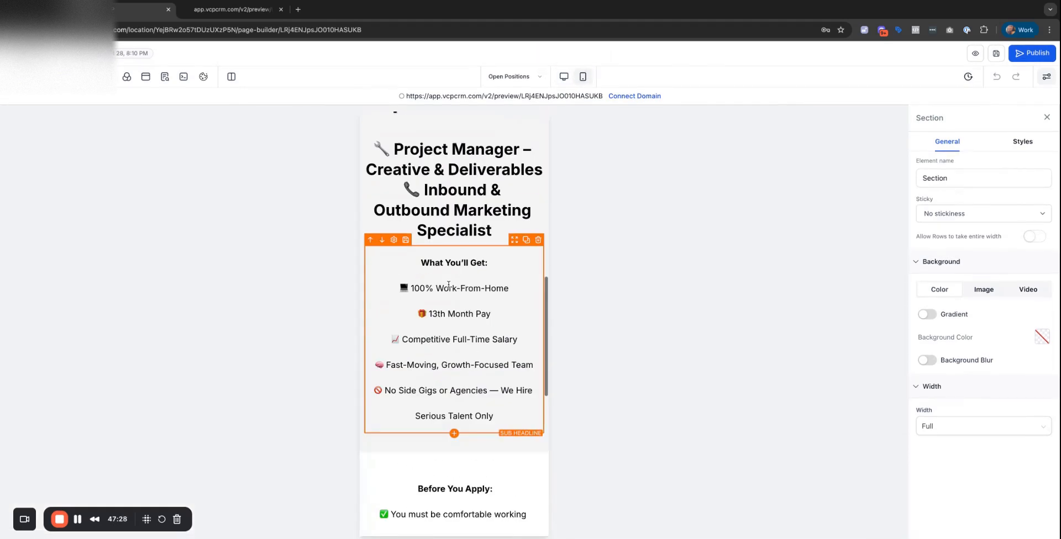
pyautogui.scroll(6, 448, 284)
pyautogui.scroll(-10, 448, 284)
pyautogui.scroll(3, 448, 284)
pyautogui.scroll(5, 448, 285)
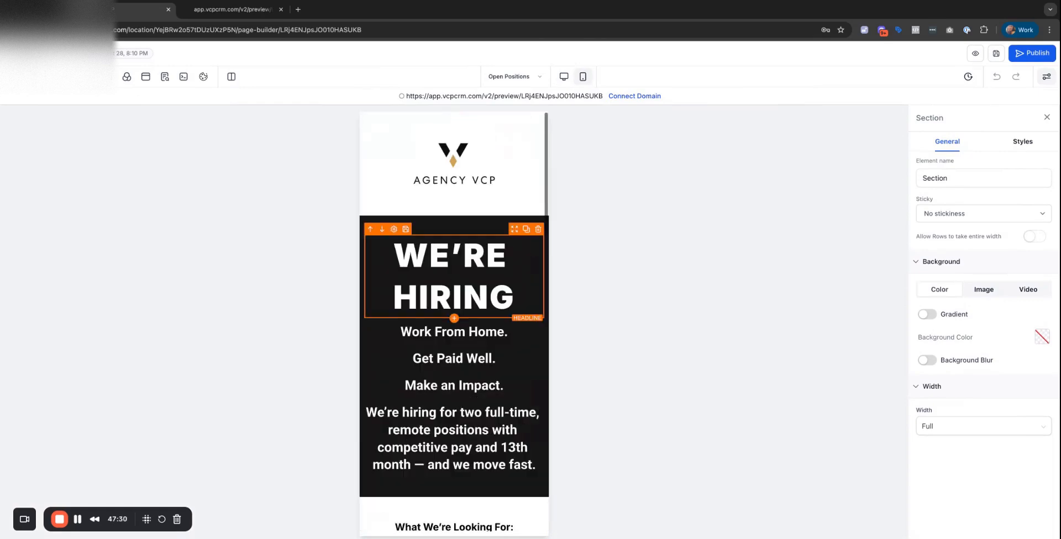
# Set the WE'RE HIRING headline's font size to 40 px.
pyautogui.click(452, 273)
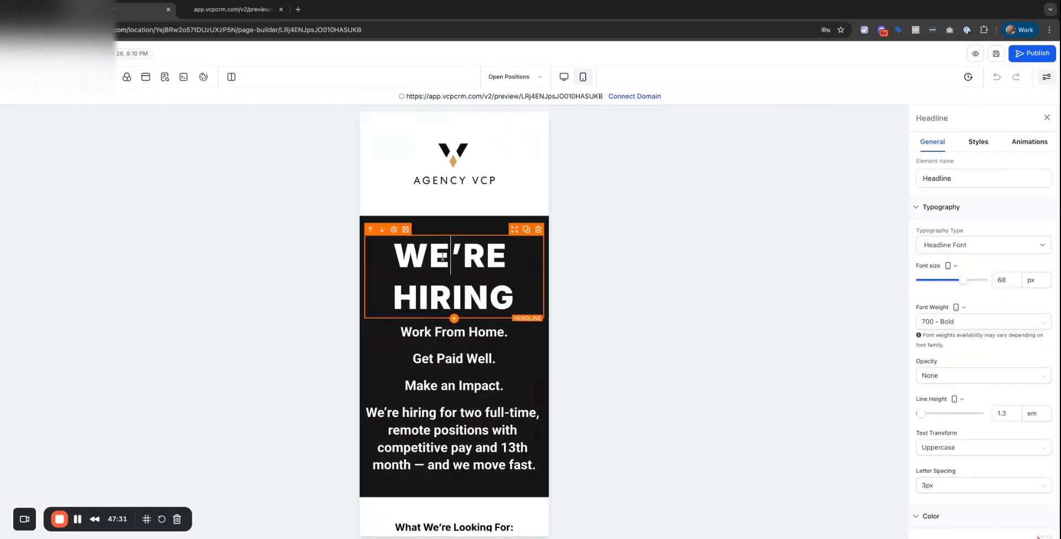
pyautogui.click(953, 280)
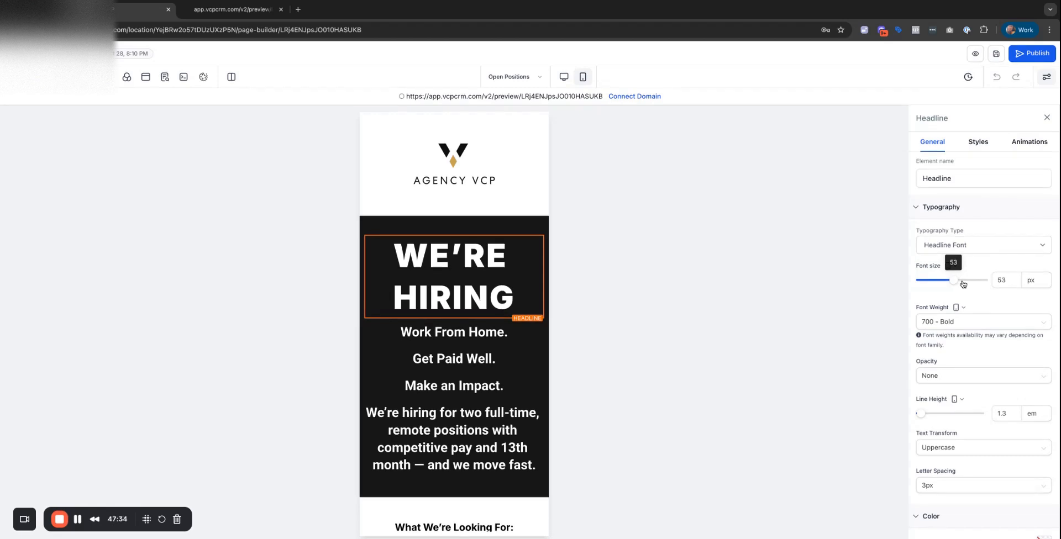
pyautogui.press('Left')
pyautogui.press('Left')
pyautogui.press('Left')
pyautogui.press('Left')
pyautogui.press('Left')
pyautogui.press('Left')
pyautogui.press('Left')
pyautogui.press('Left')
pyautogui.press('Left')
pyautogui.press('Left')
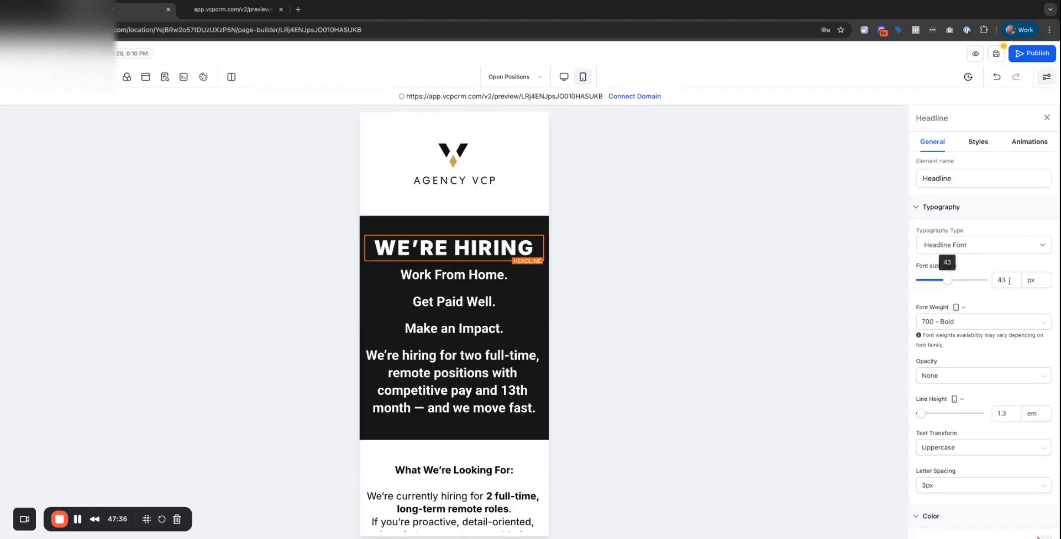
pyautogui.click(1008, 280)
pyautogui.press('BackSpace')
pyautogui.press('BackSpace')
pyautogui.write('40')
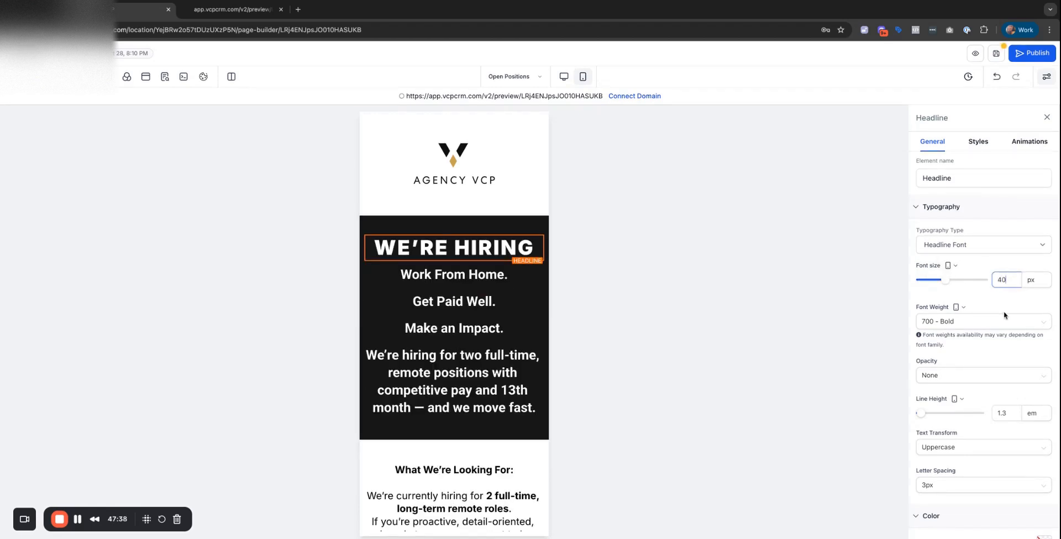
# Reduce the sub headlines and hiring paragraph beneath from 28 px to 20 px.
pyautogui.click(454, 327)
pyautogui.click(457, 274)
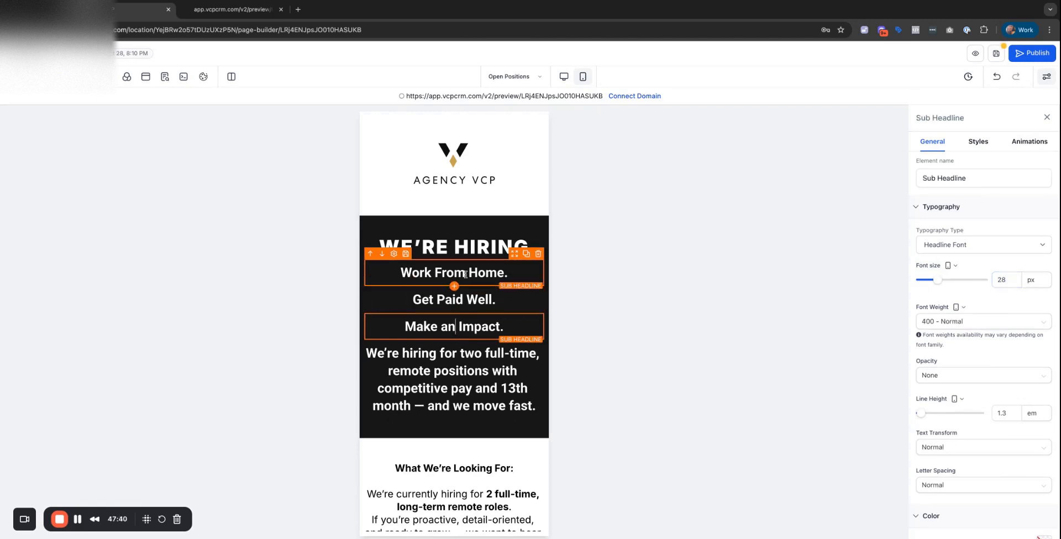
pyautogui.click(1010, 279)
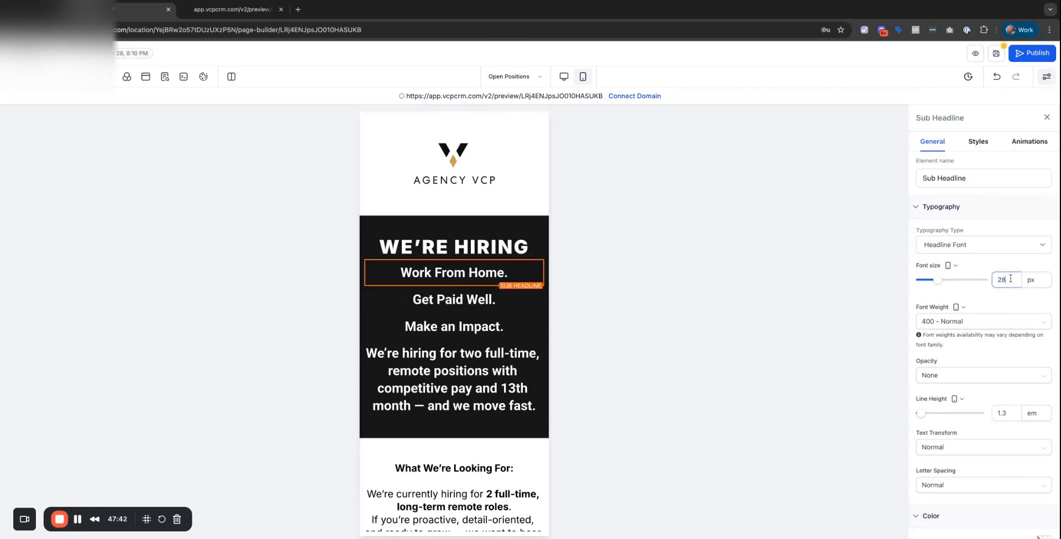
pyautogui.press('BackSpace')
pyautogui.write('0')
pyautogui.click(446, 304)
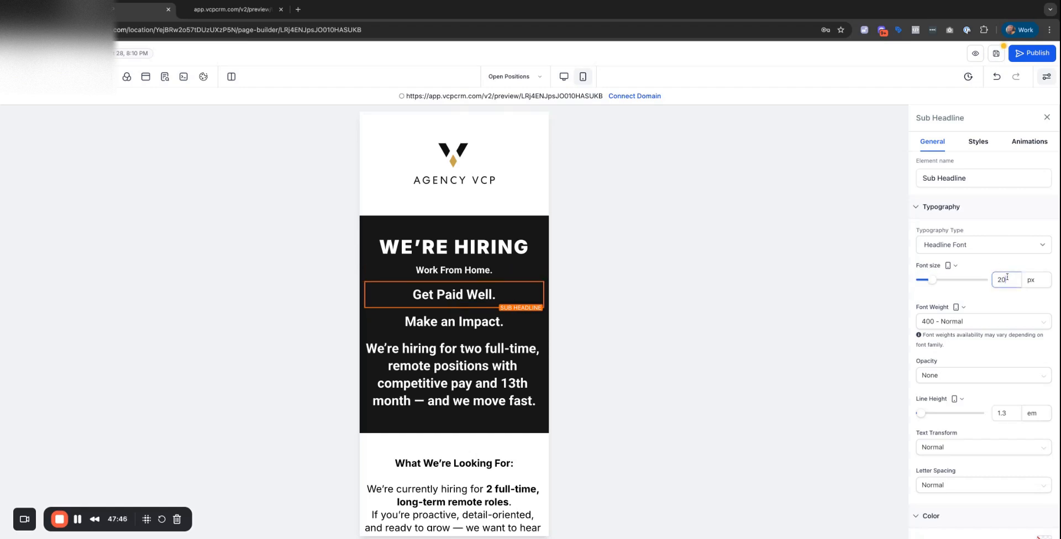
pyautogui.click(470, 316)
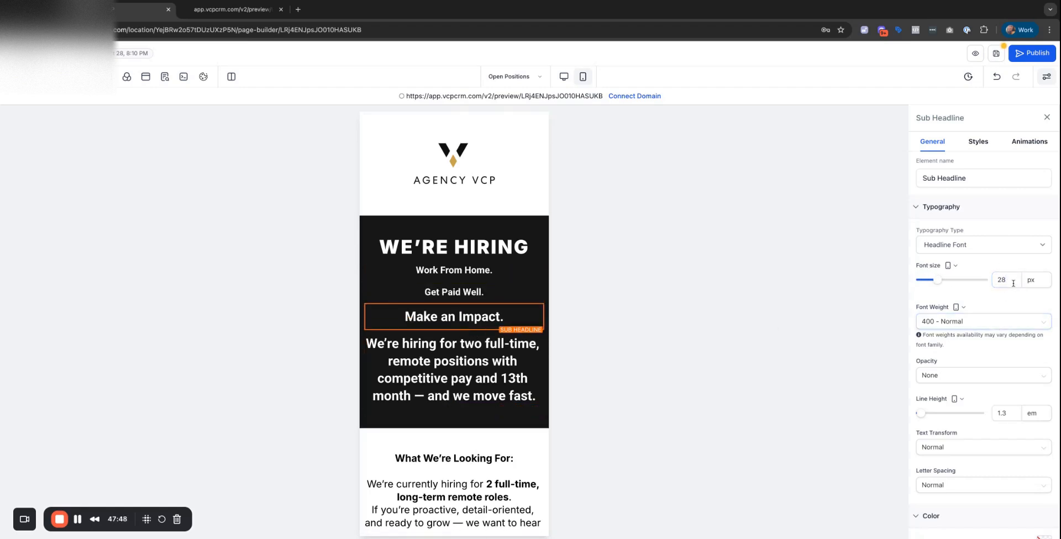
pyautogui.press('BackSpace')
pyautogui.click(434, 374)
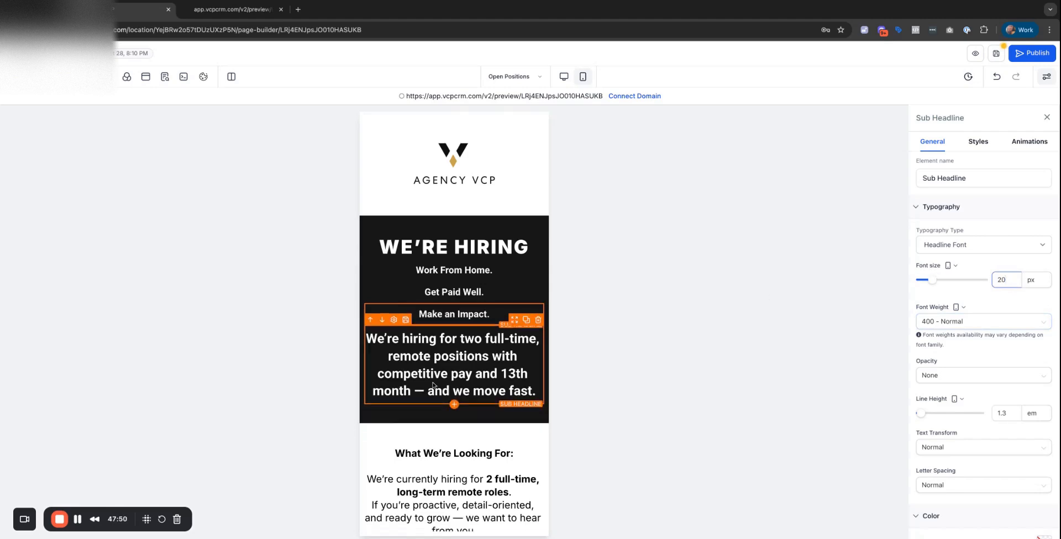
pyautogui.press('BackSpace')
pyautogui.write('0')
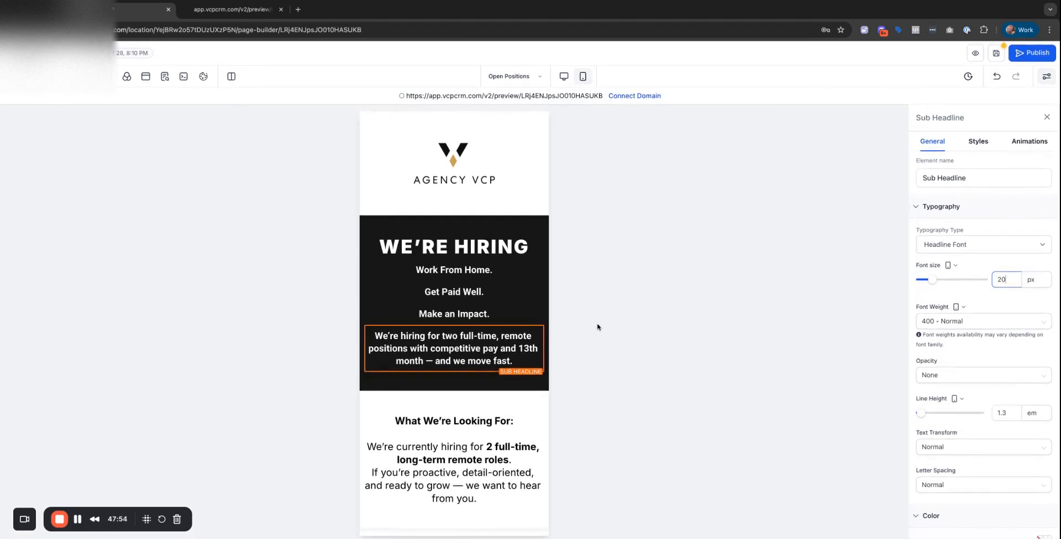
# Set the Open Positions heading to 33 px and the job titles to 30 px.
pyautogui.scroll(-4, 452, 221)
pyautogui.click(444, 204)
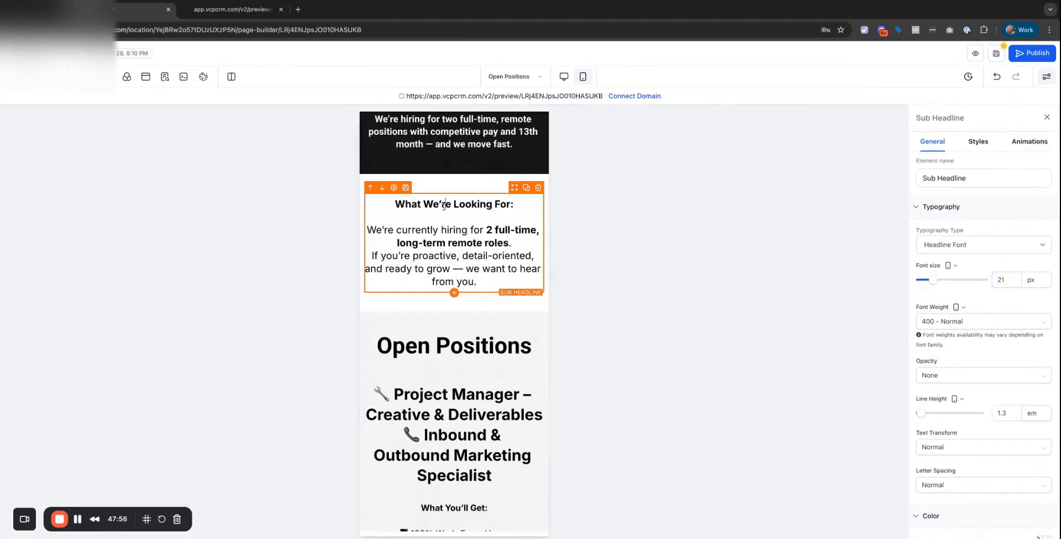
pyautogui.click(1008, 280)
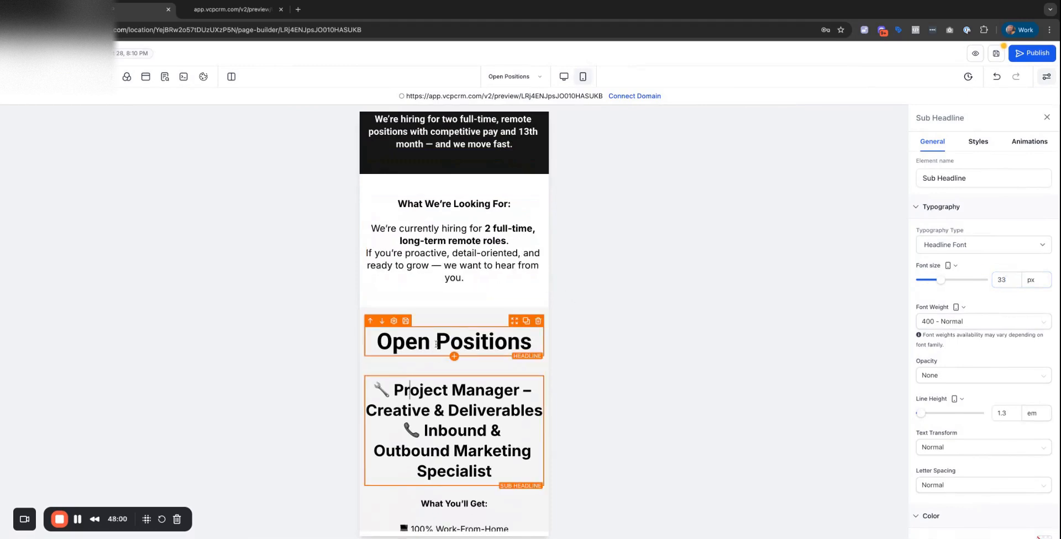
pyautogui.click(452, 341)
pyautogui.press('BackSpace')
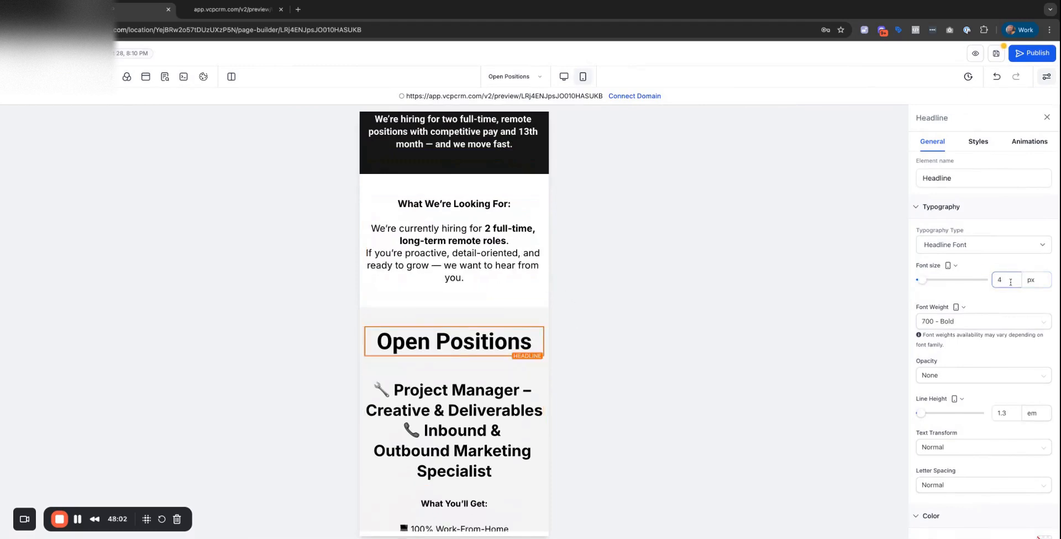
pyautogui.write('33')
pyautogui.click(486, 399)
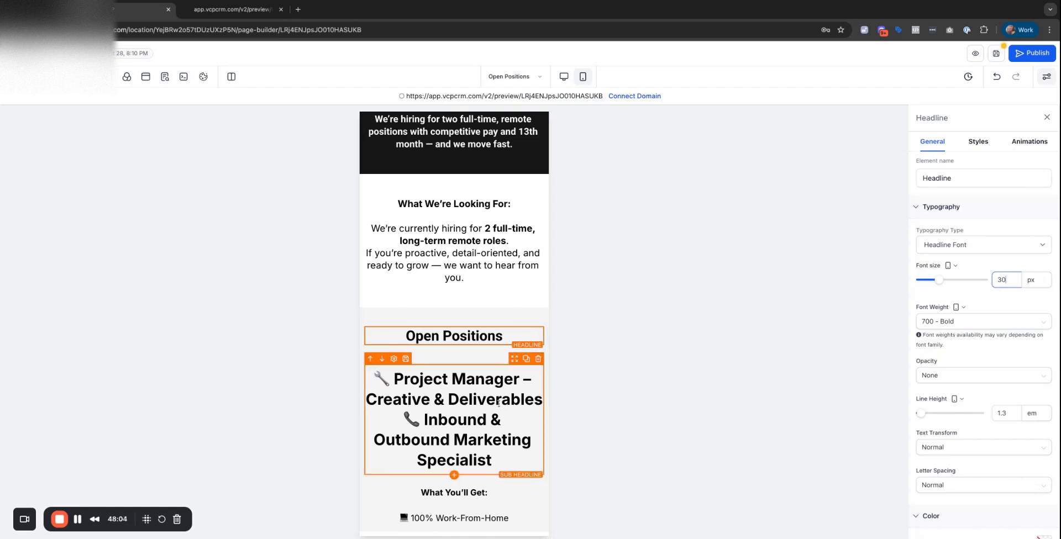
pyautogui.press('BackSpace')
pyautogui.write('0')
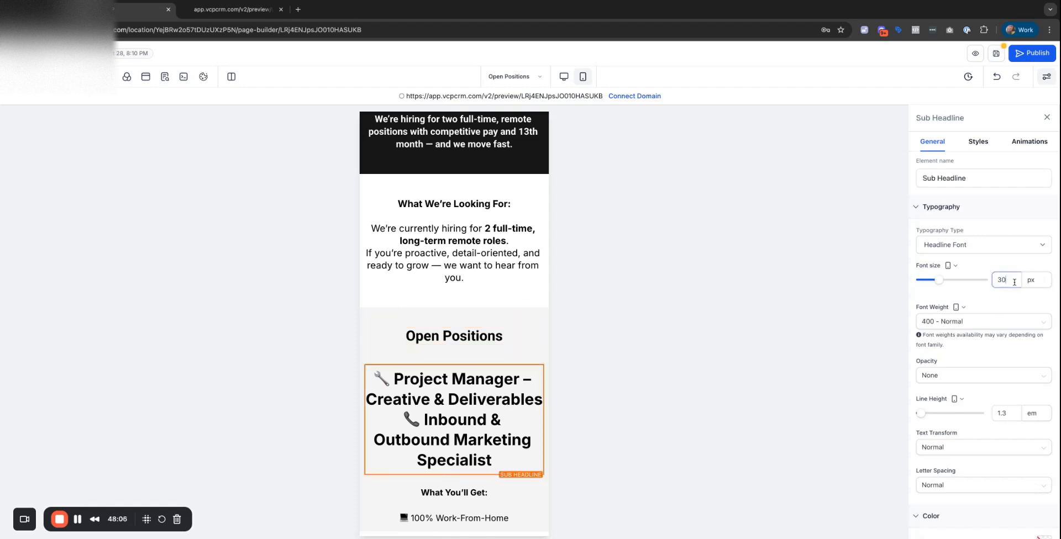
# Shrink the What You'll Get and Before You Apply lists to 15 px.
pyautogui.scroll(-5, 450, 386)
pyautogui.click(454, 403)
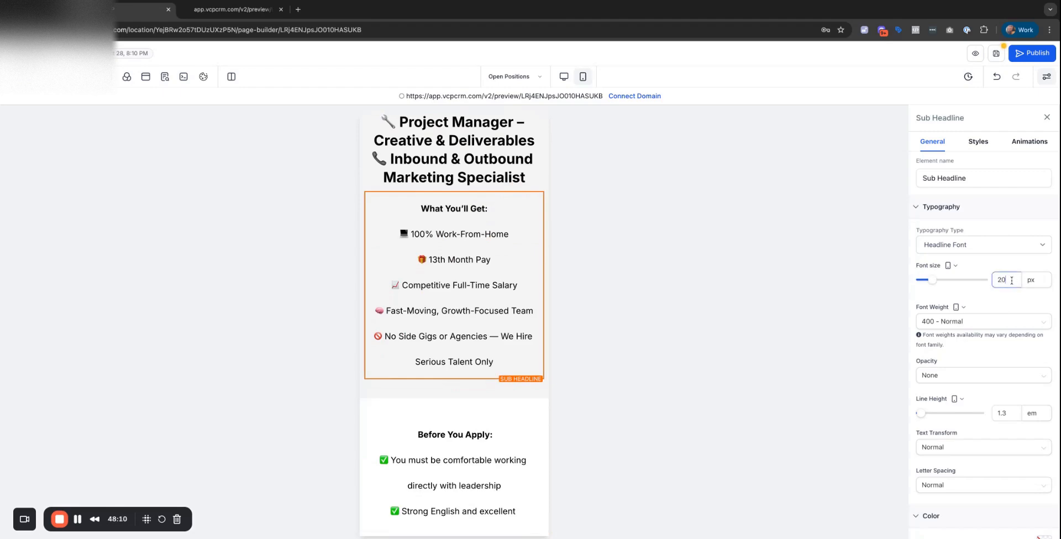
pyautogui.scroll(-5, 448, 249)
pyautogui.click(445, 221)
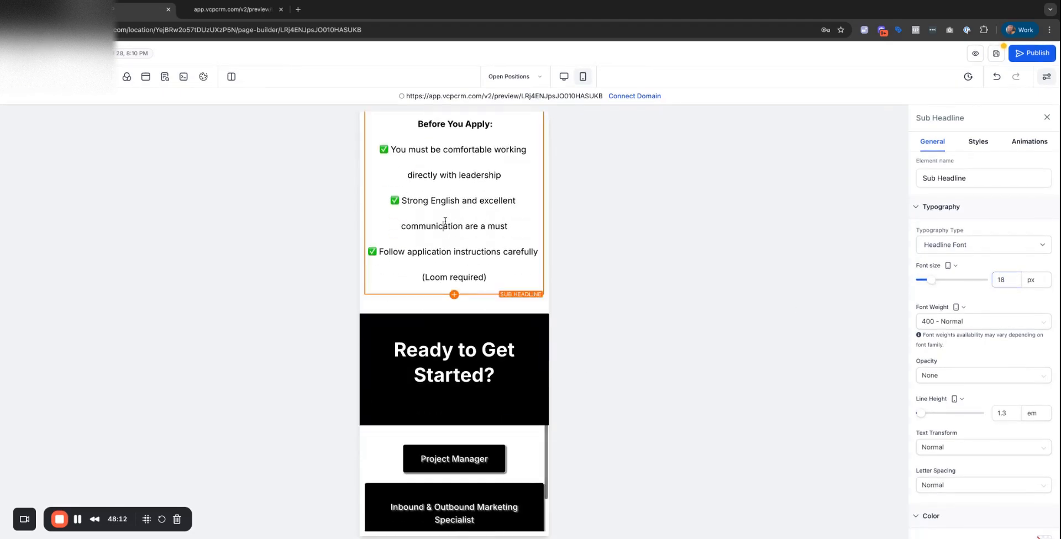
pyautogui.scroll(5, 476, 254)
pyautogui.click(476, 254)
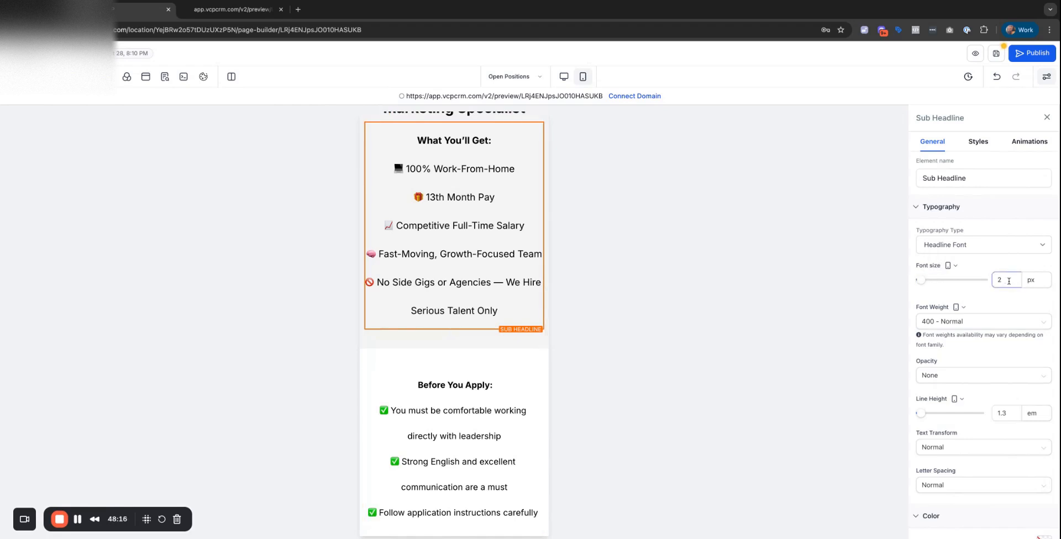
pyautogui.click(500, 436)
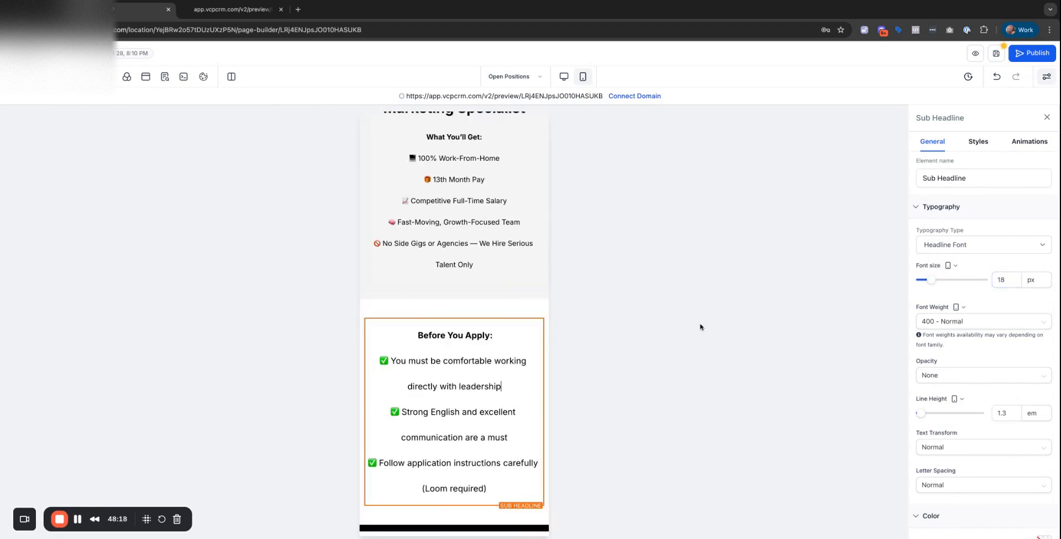
pyautogui.click(1009, 283)
pyautogui.write('5')
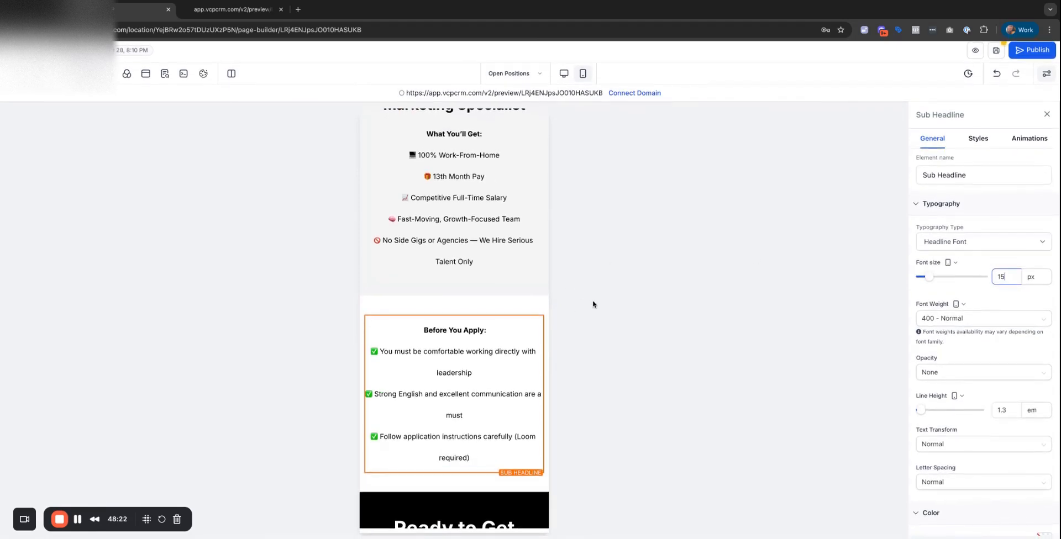
pyautogui.press('super+Tab')
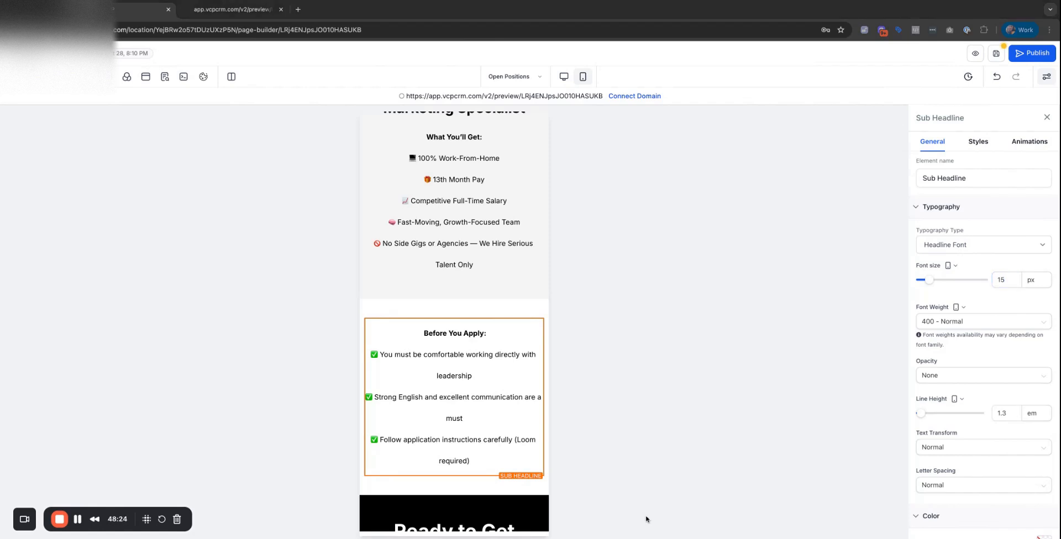
# Set the Ready to Get Started? heading to 30 px.
pyautogui.scroll(-3, 452, 494)
pyautogui.click(460, 366)
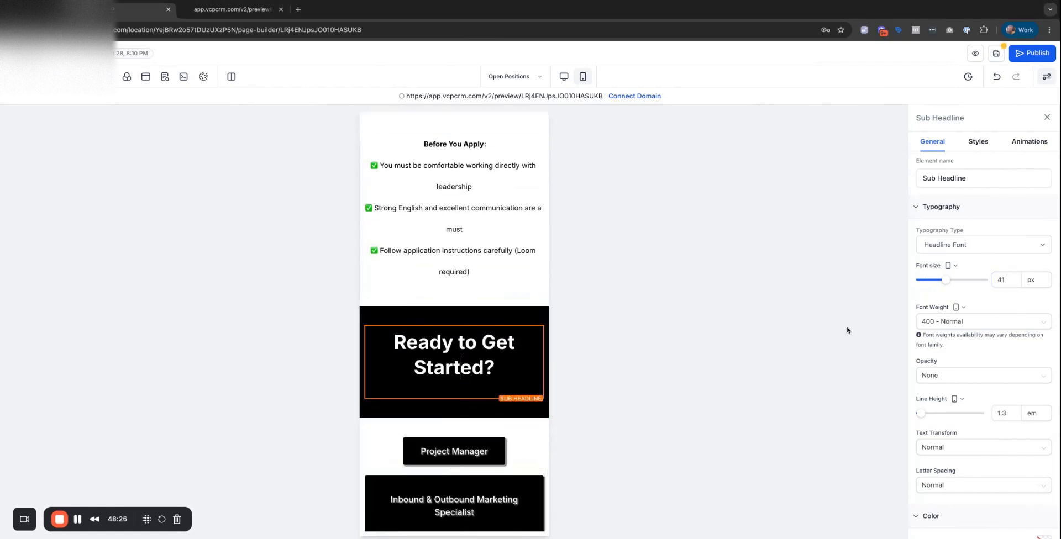
pyautogui.click(1012, 279)
pyautogui.press('BackSpace')
pyautogui.press('BackSpace')
pyautogui.write('30')
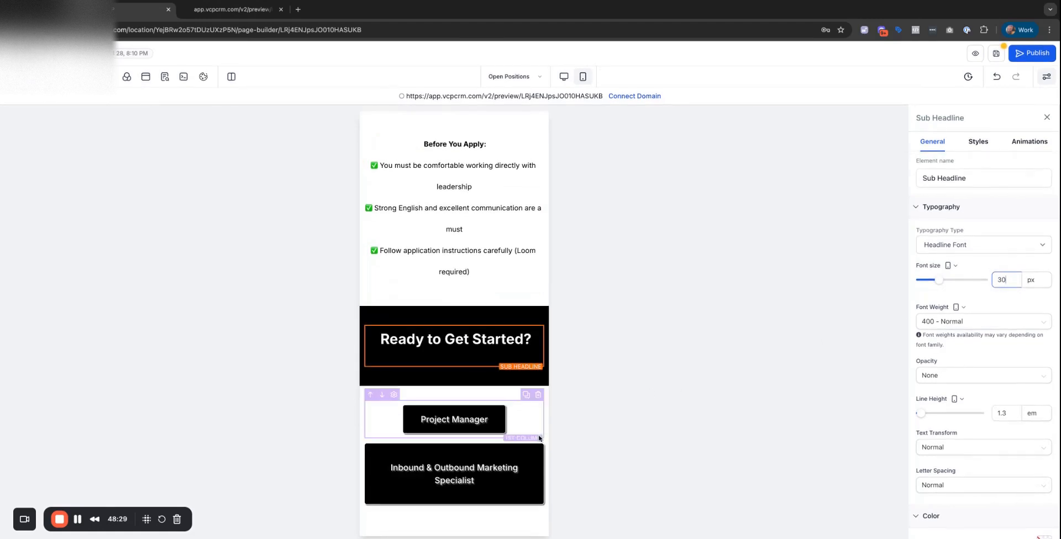
# Set the Marketing Specialist and Project Manager button text to 15 px.
pyautogui.click(484, 461)
pyautogui.click(1007, 379)
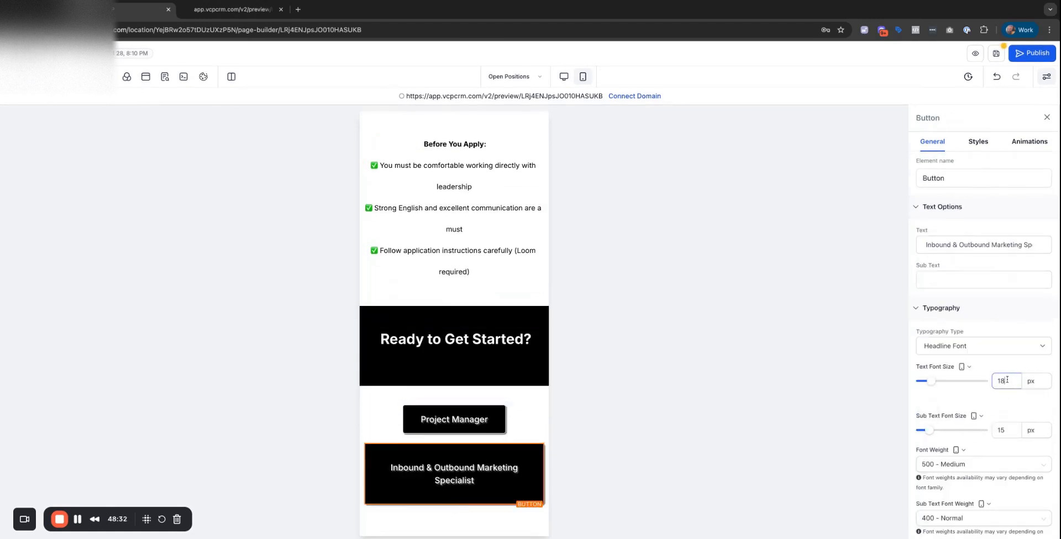
pyautogui.press('BackSpace')
pyautogui.press('BackSpace')
pyautogui.write('15')
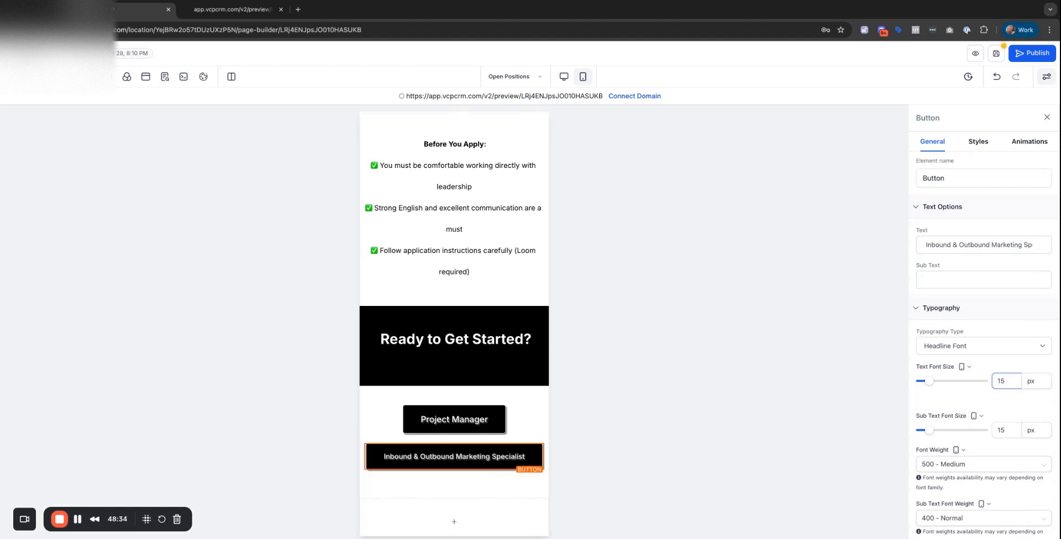
pyautogui.click(454, 419)
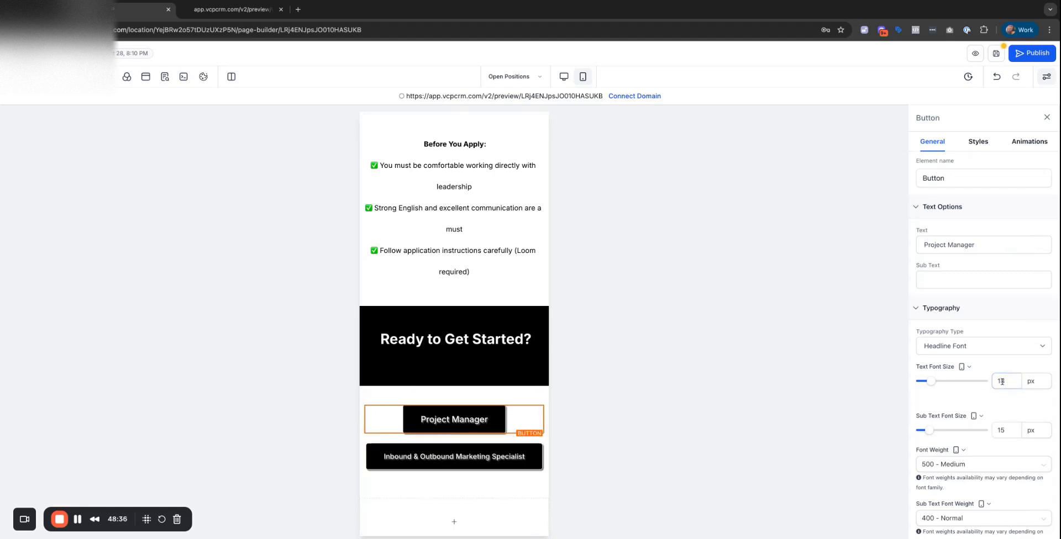
pyautogui.press('BackSpace')
pyautogui.press('BackSpace')
pyautogui.write('15')
pyautogui.click(648, 362)
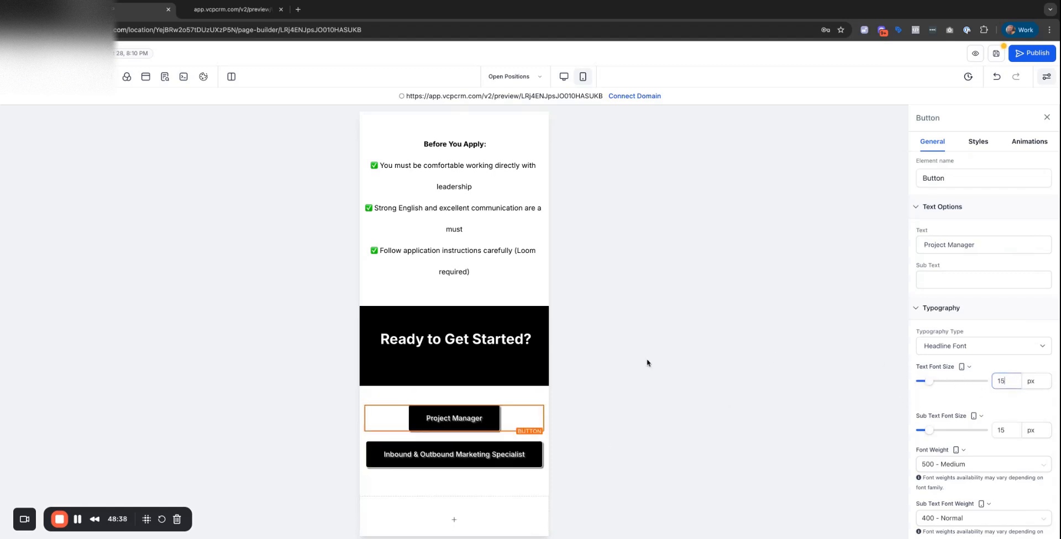
pyautogui.scroll(-1, 481, 415)
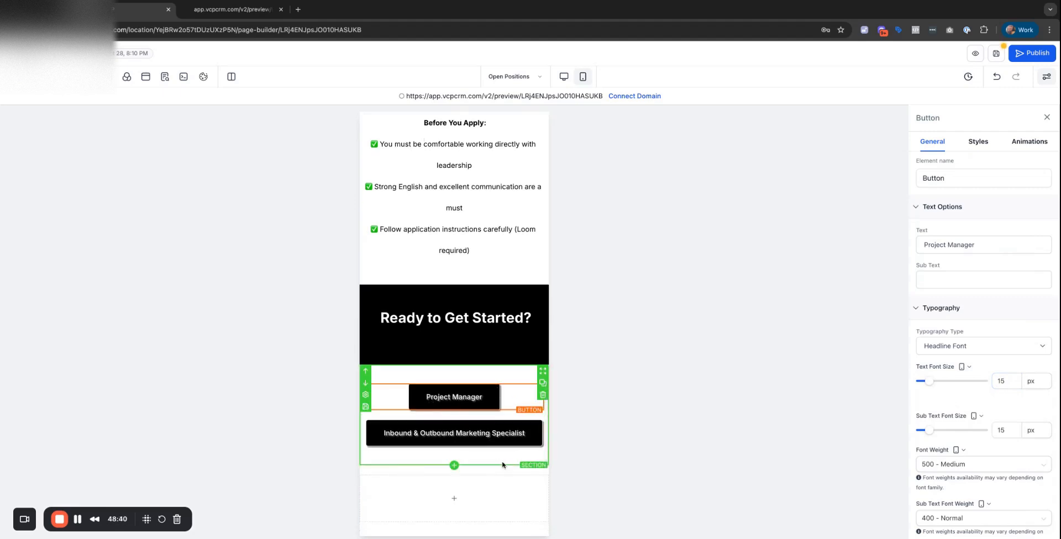
pyautogui.scroll(4, 497, 465)
pyautogui.scroll(-3, 498, 465)
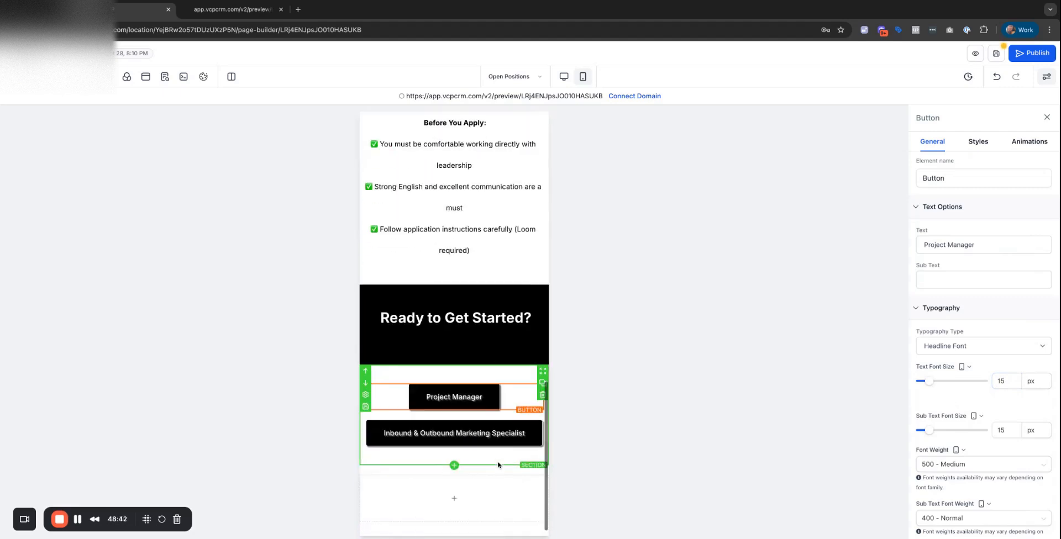
pyautogui.scroll(15, 498, 465)
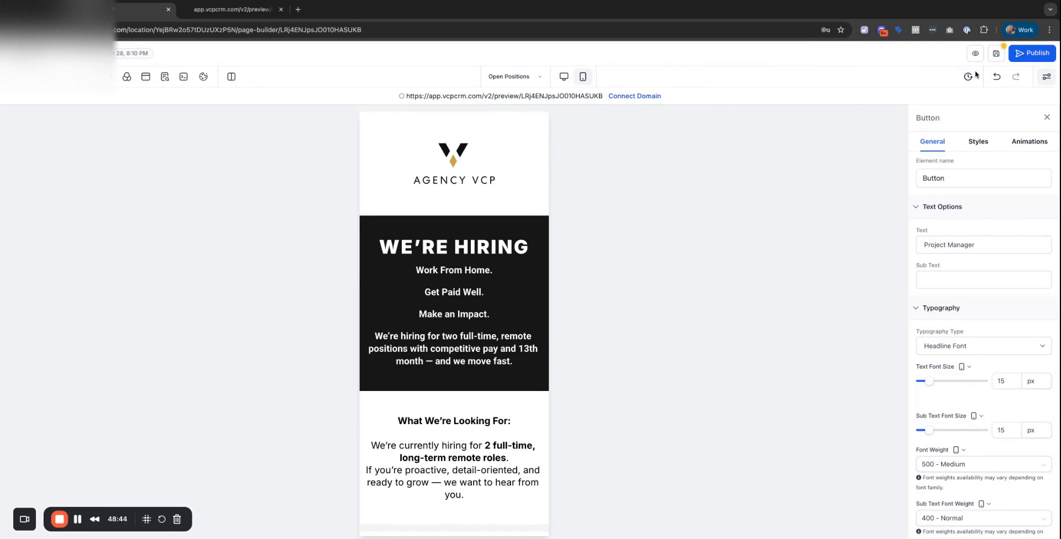
# Save the page, return to desktop layout, and open the add-elements panel at Ready to Get Started?
pyautogui.click(994, 55)
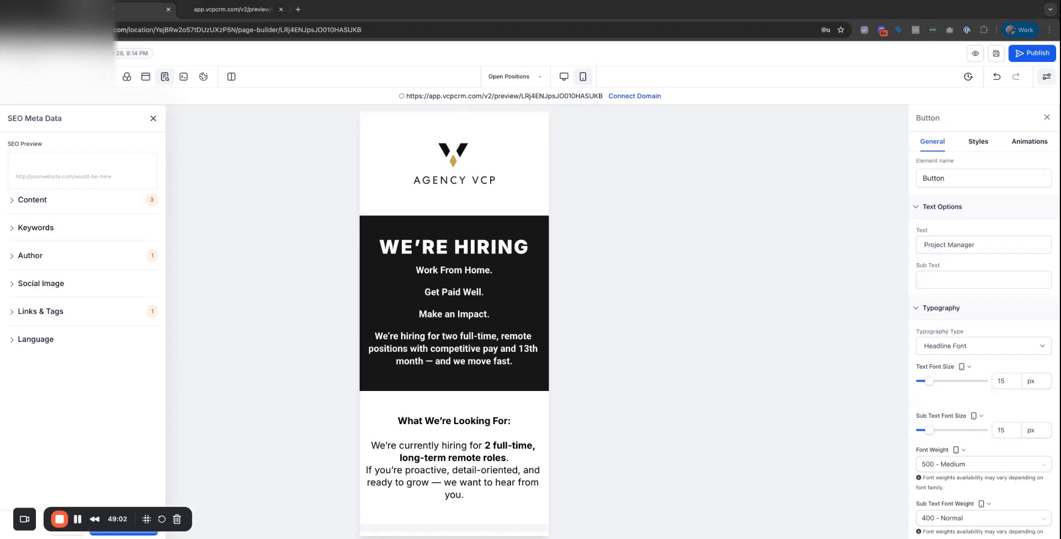
pyautogui.click(1005, 381)
pyautogui.click(563, 76)
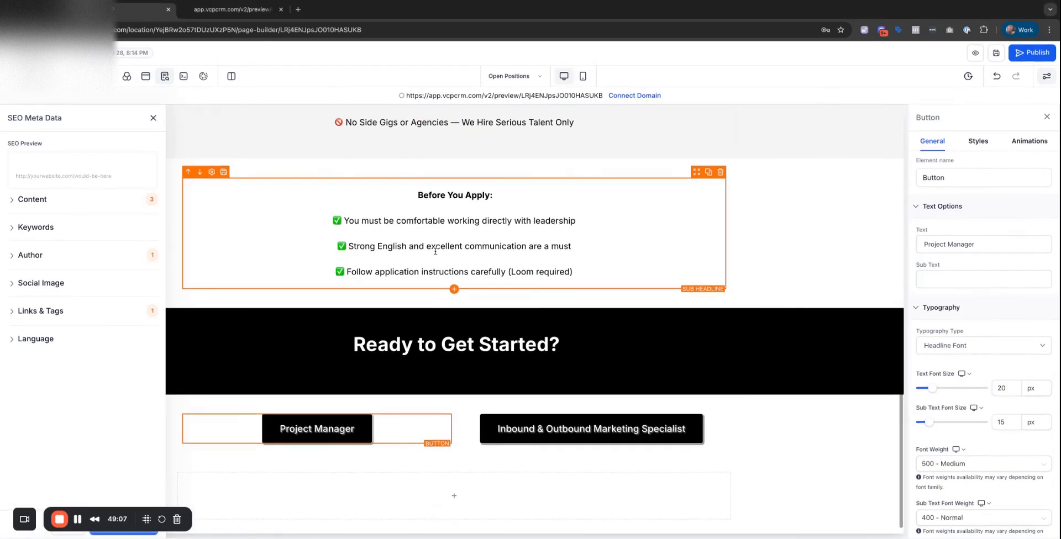
pyautogui.click(422, 369)
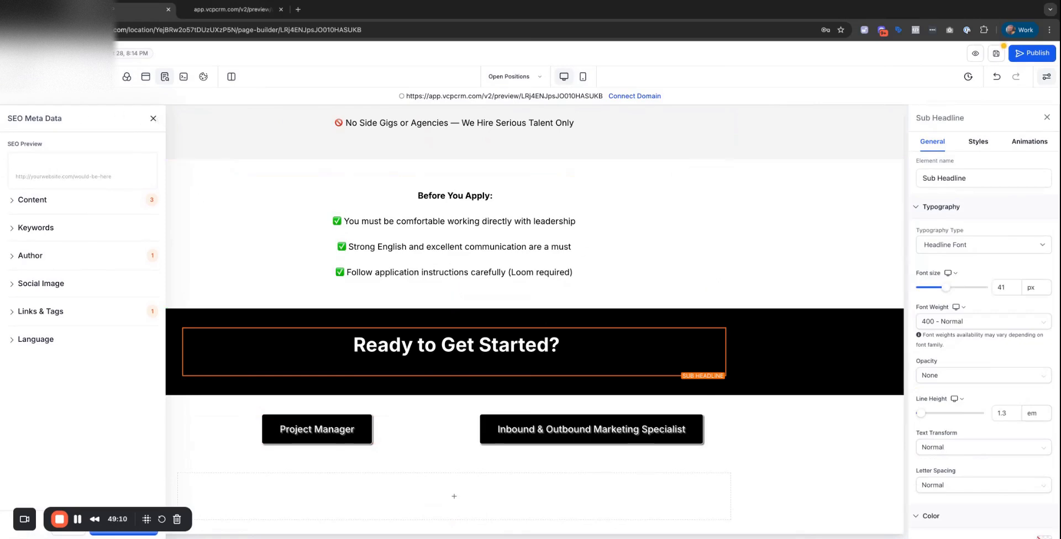
pyautogui.click(14, 77)
# Add a white sub headline reading "Choose the position you're applying for below:".
pyautogui.moveTo(184, 314); pyautogui.dragTo(173, 309)
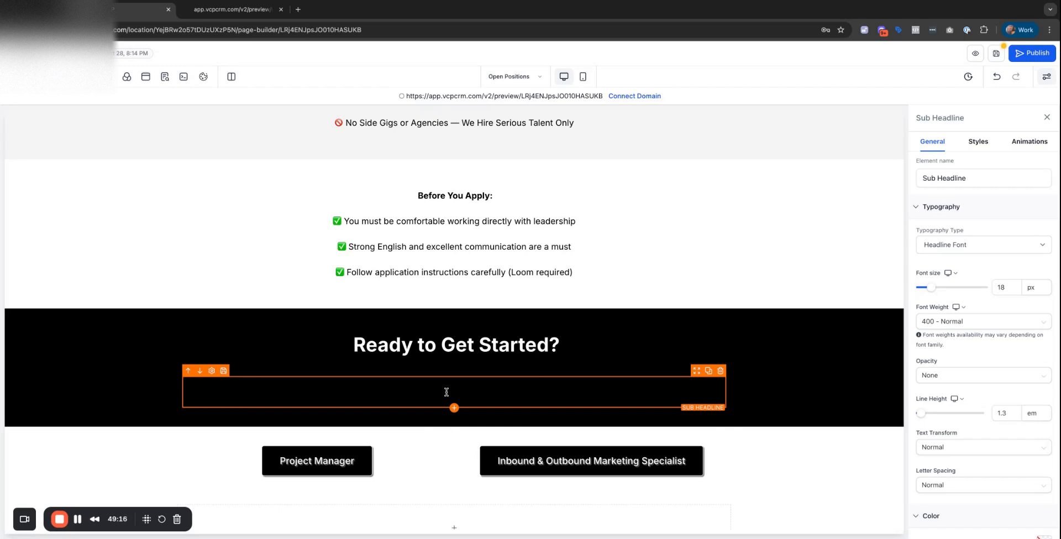
pyautogui.doubleClick(446, 392)
pyautogui.press('BackSpace')
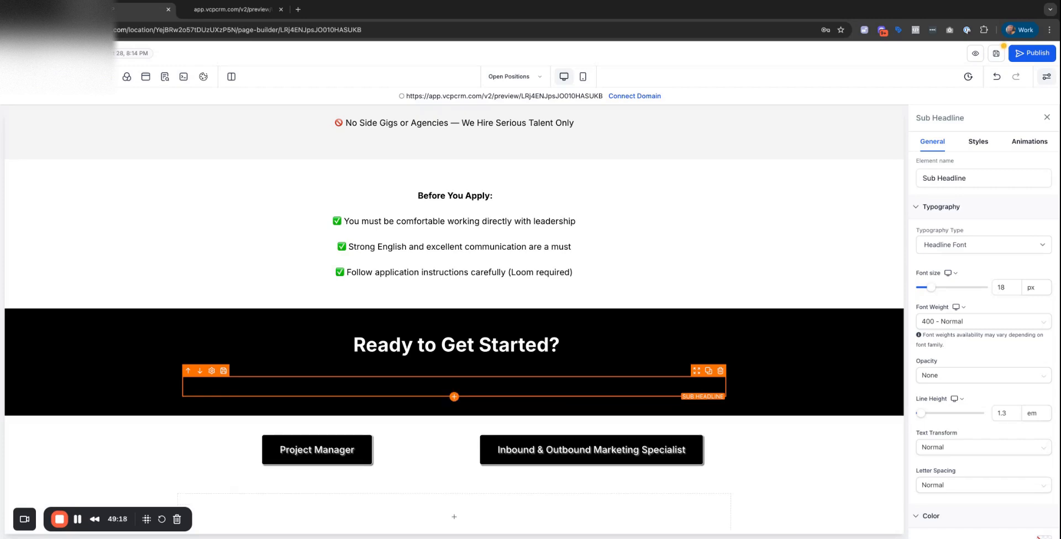
pyautogui.scroll(-5, 1006, 385)
pyautogui.click(1045, 397)
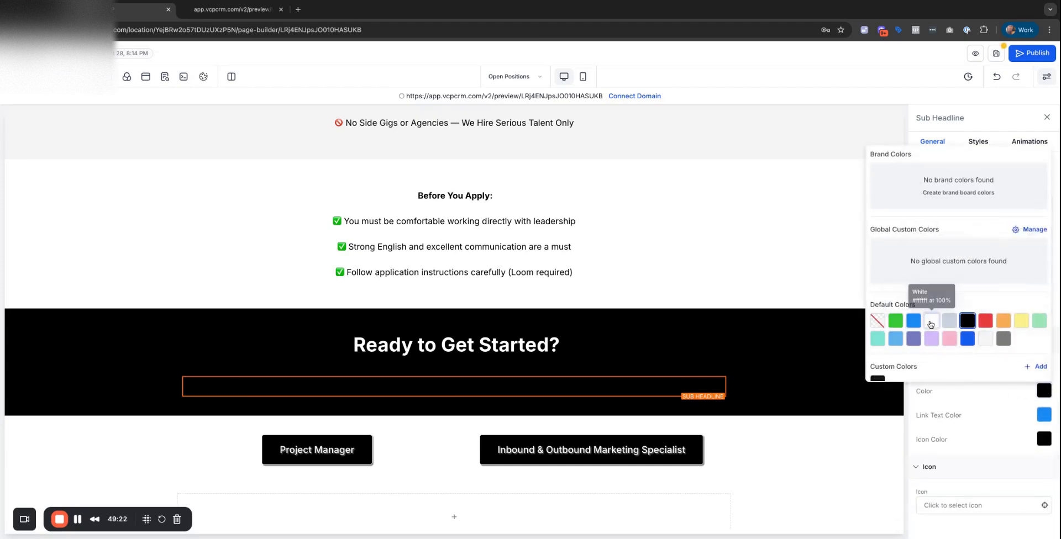
pyautogui.click(931, 325)
# Move the sub headline into the Ready to Get Started? row and delete the empty row.
pyautogui.click(431, 422)
pyautogui.click(466, 390)
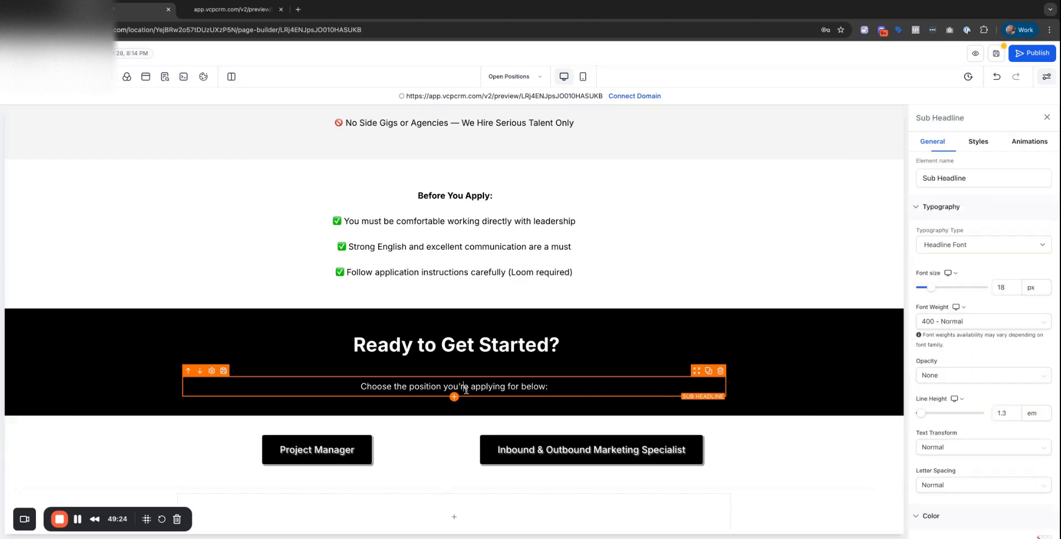
pyautogui.moveTo(695, 376); pyautogui.dragTo(699, 346)
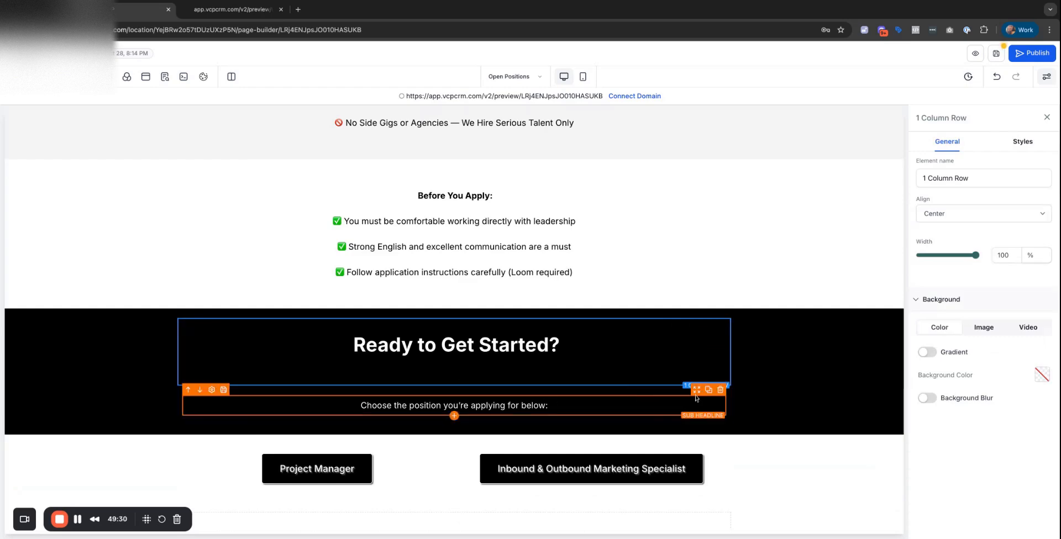
pyautogui.click(554, 373)
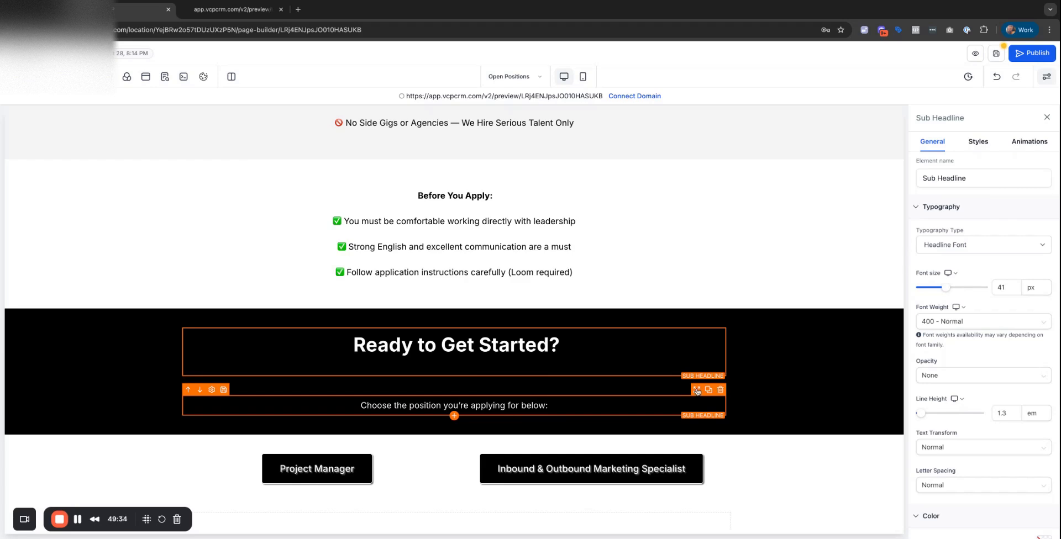
pyautogui.moveTo(696, 391); pyautogui.dragTo(694, 393)
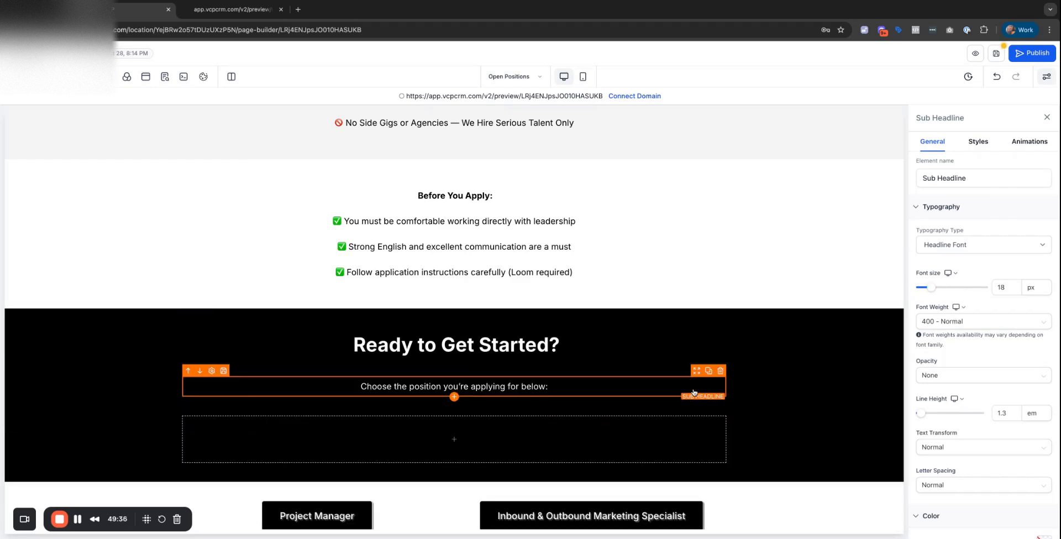
pyautogui.click(725, 401)
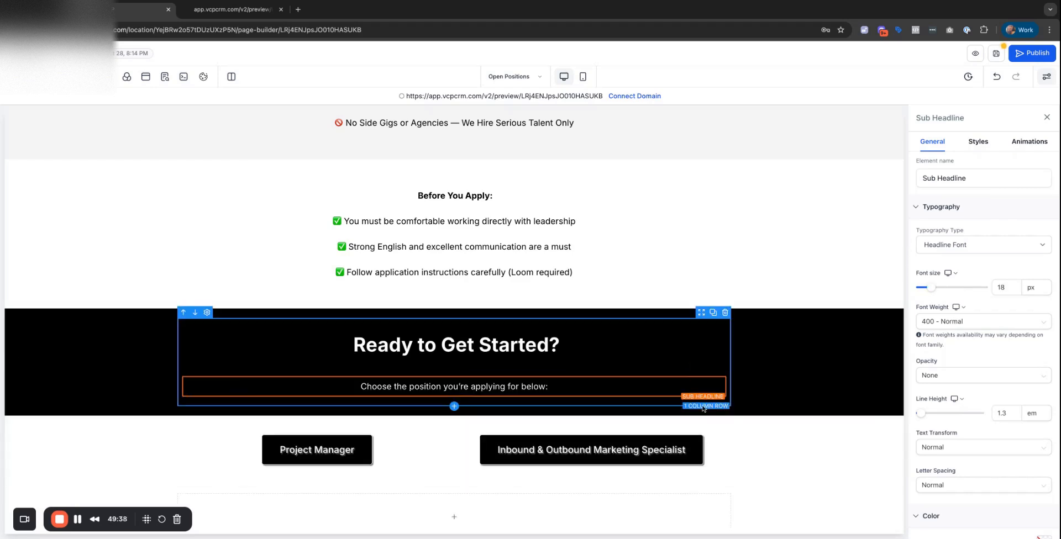
pyautogui.click(456, 368)
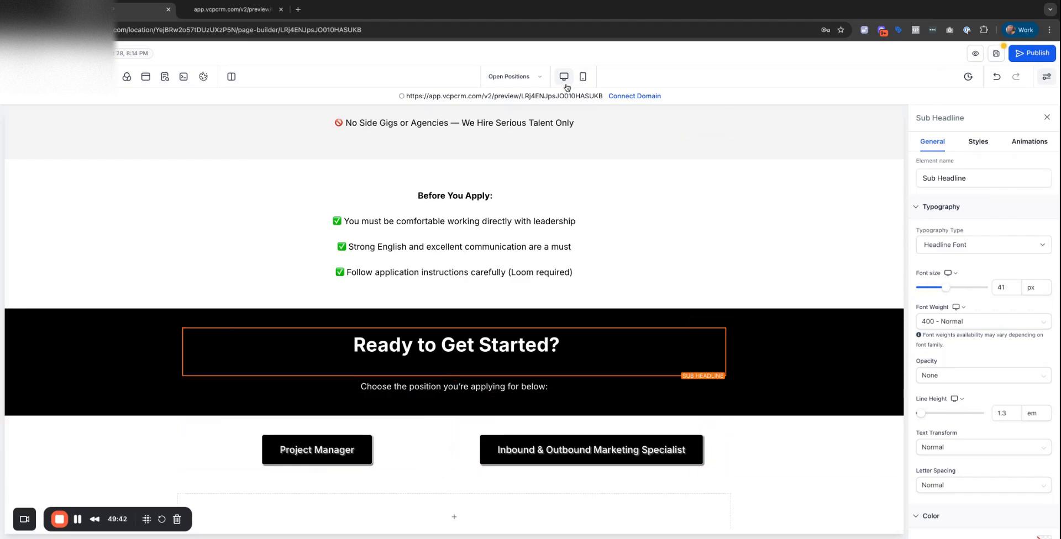
# Save the Open Positions page in mobile layout and switch to the Project Manager page.
pyautogui.click(583, 77)
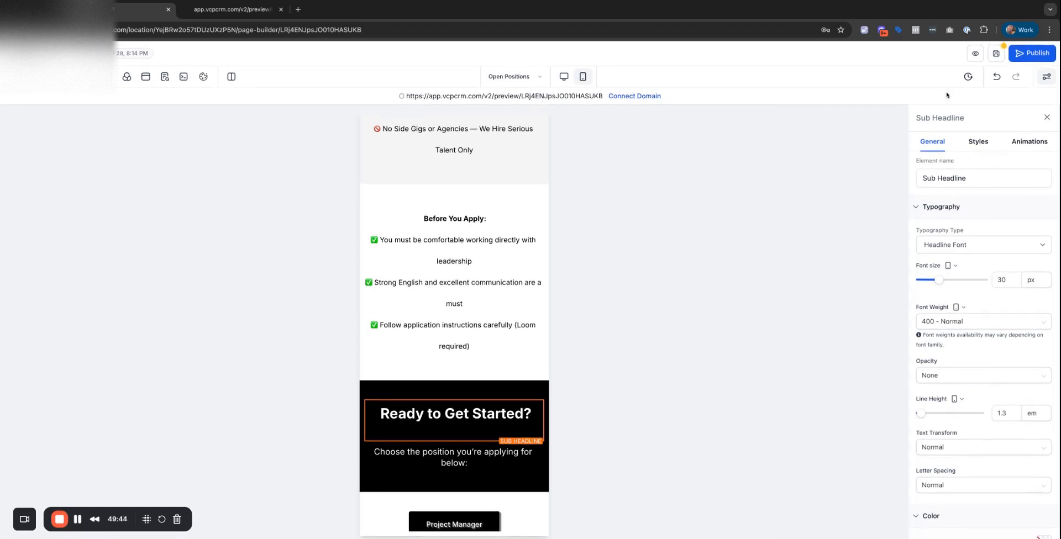
pyautogui.click(996, 55)
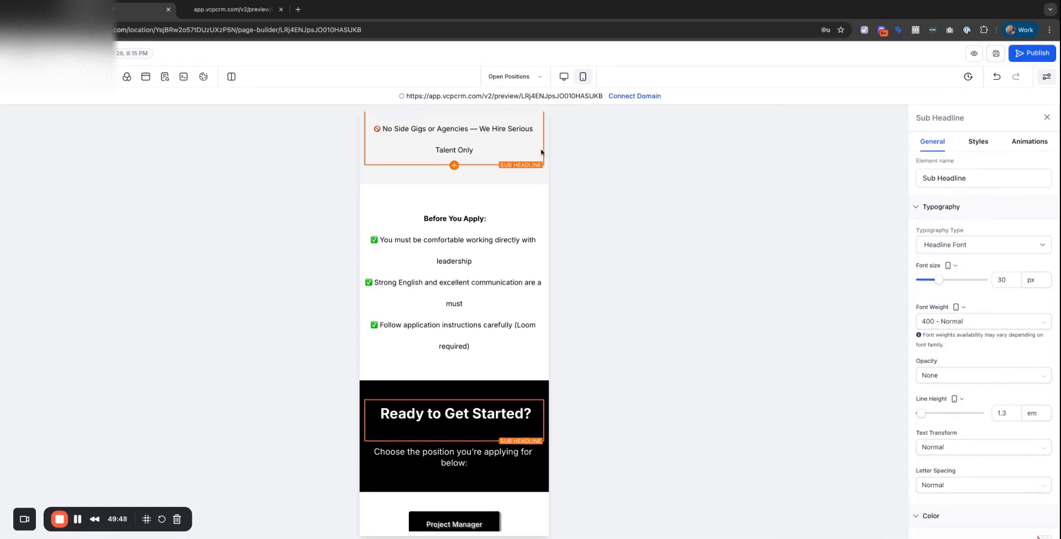
pyautogui.click(540, 76)
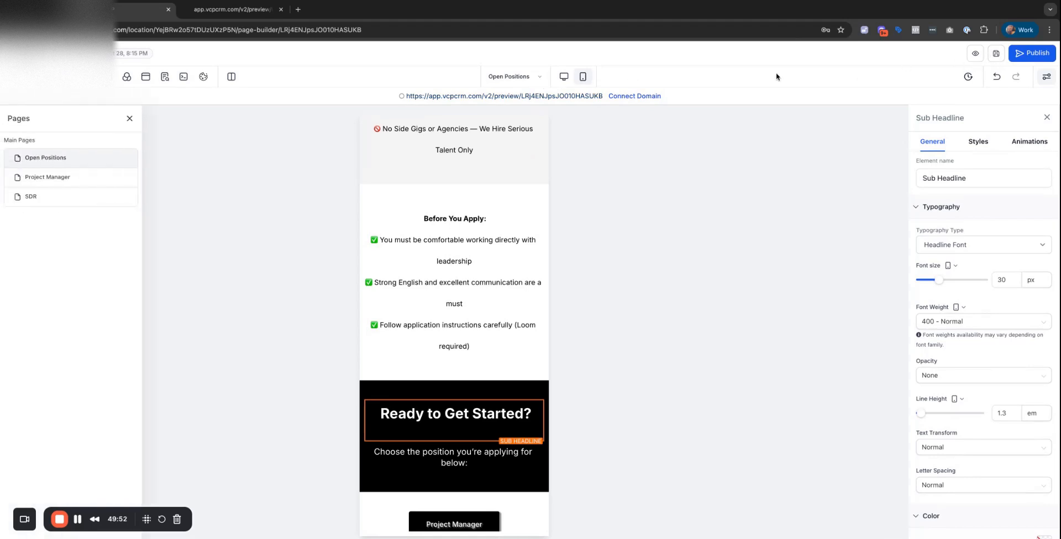
pyautogui.click(564, 76)
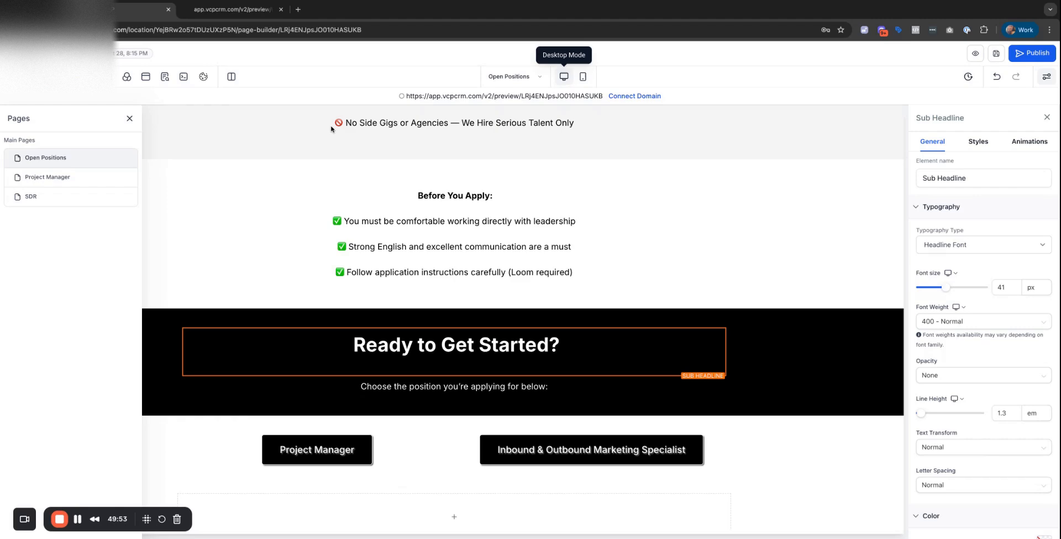
pyautogui.click(17, 176)
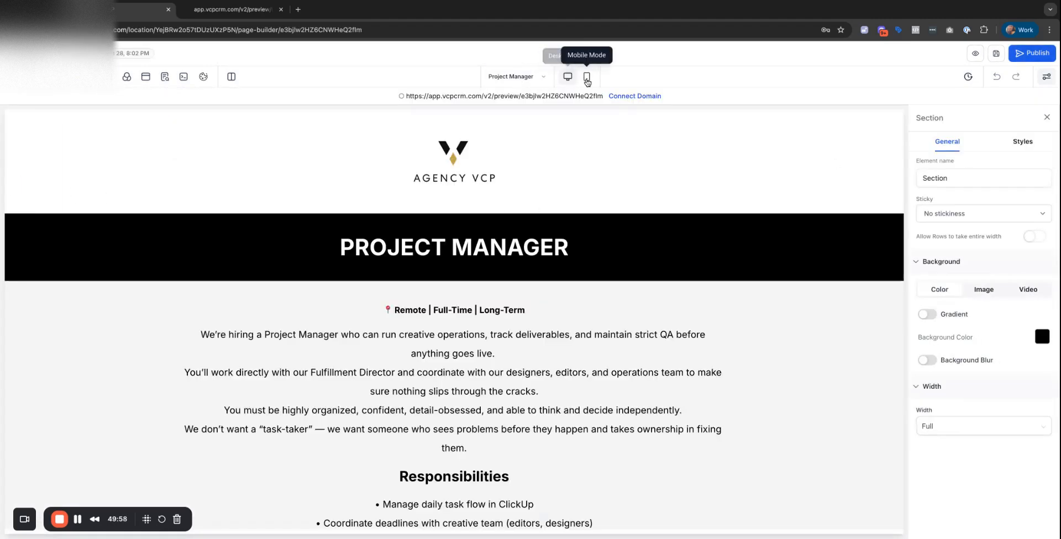
# In mobile layout, set the PROJECT MANAGER headline to 30 px.
pyautogui.click(586, 81)
pyautogui.scroll(-10, 513, 277)
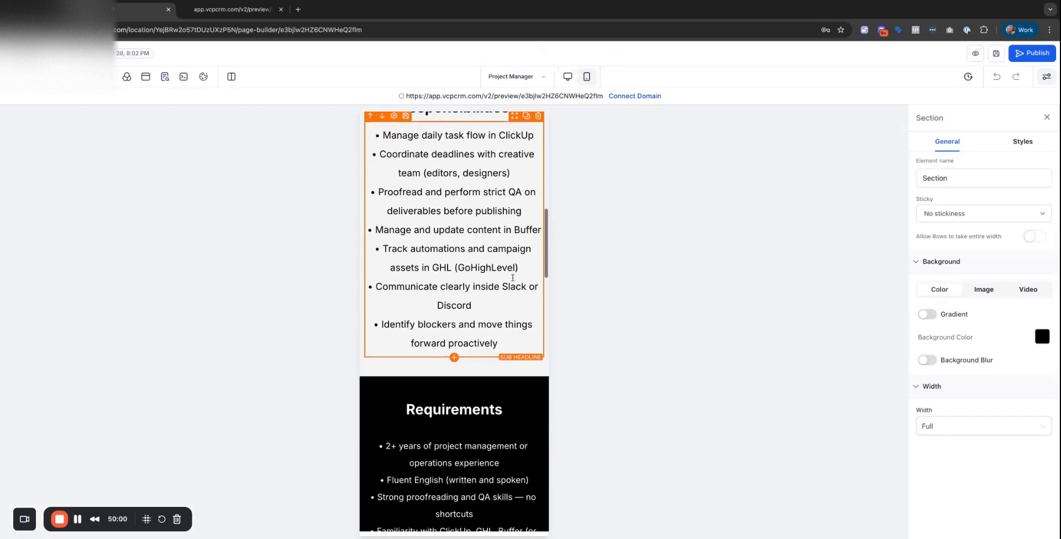
pyautogui.scroll(10, 512, 278)
pyautogui.click(497, 271)
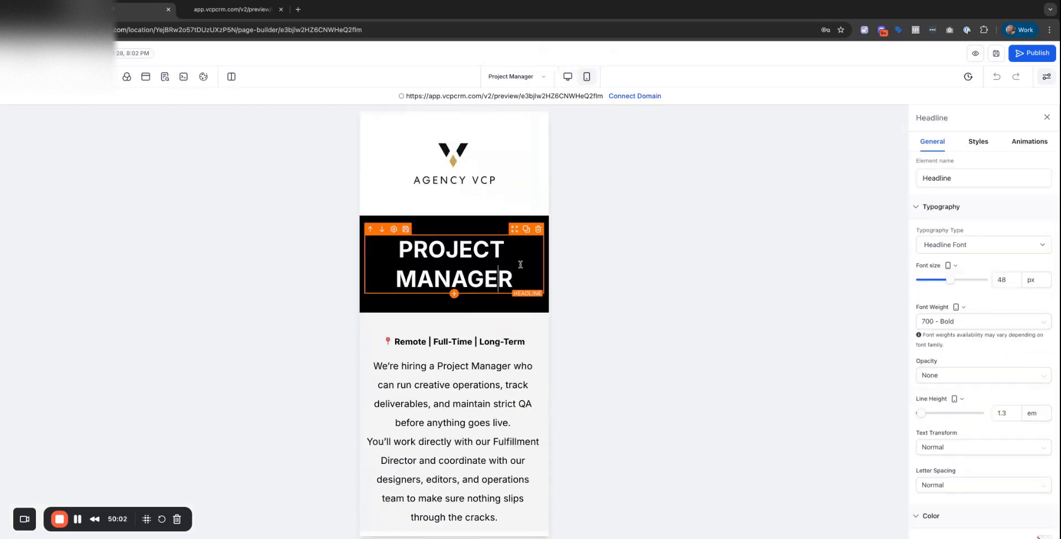
pyautogui.doubleClick(1008, 280)
pyautogui.write('30')
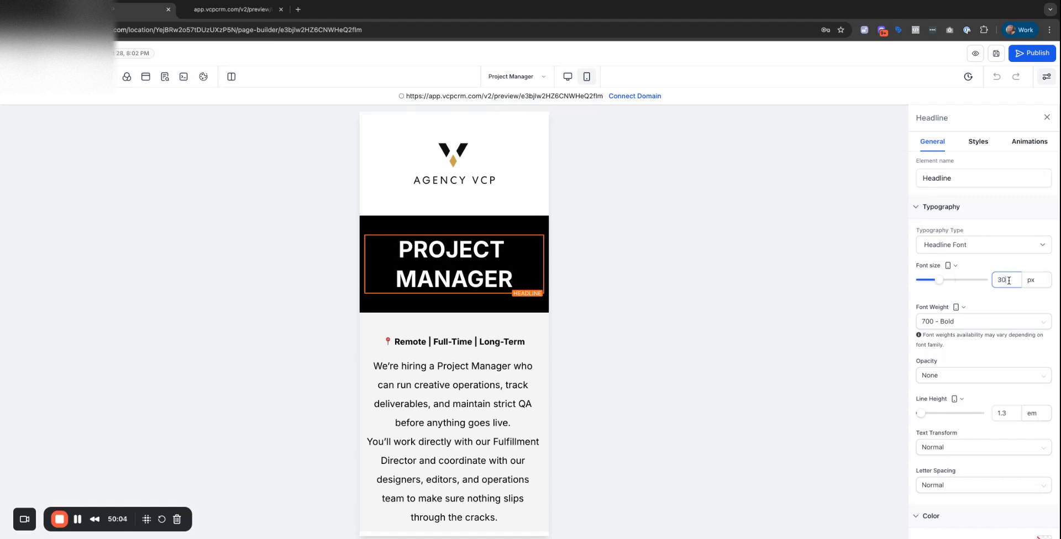
# Set the job description paragraph and Responsibilities list to 18 px.
pyautogui.click(476, 301)
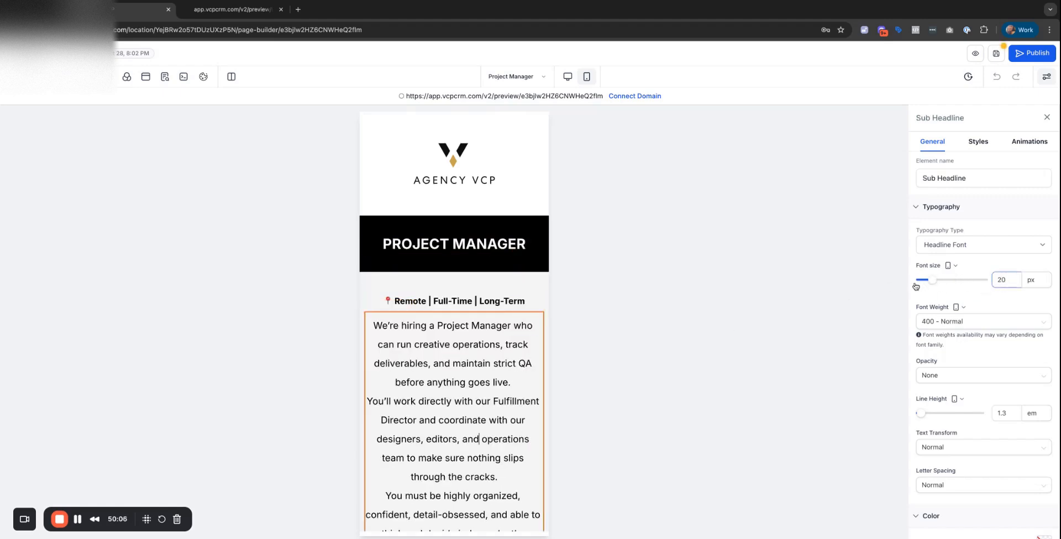
pyautogui.scroll(-5, 476, 301)
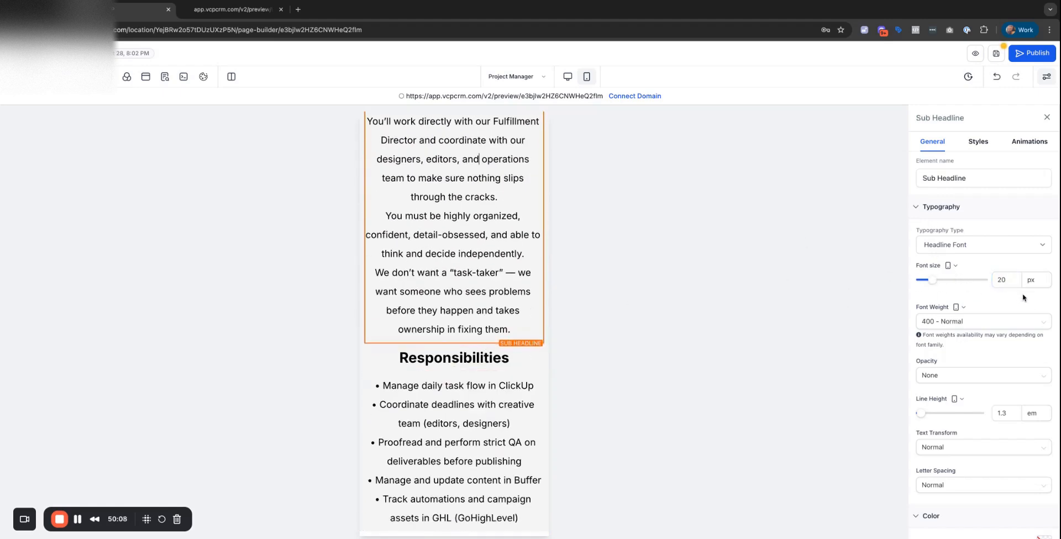
pyautogui.doubleClick(1008, 280)
pyautogui.write('18')
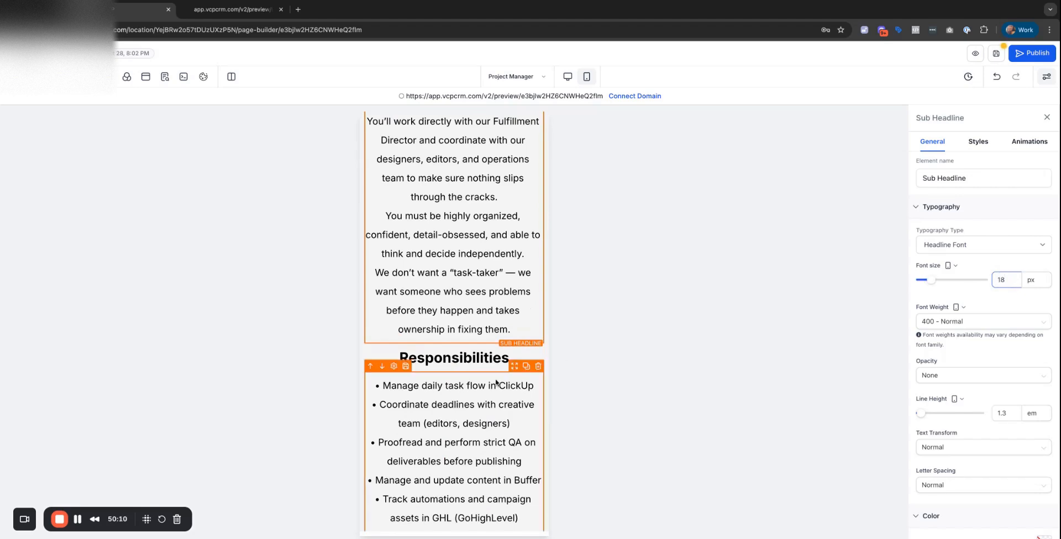
pyautogui.click(469, 400)
pyautogui.doubleClick(1002, 280)
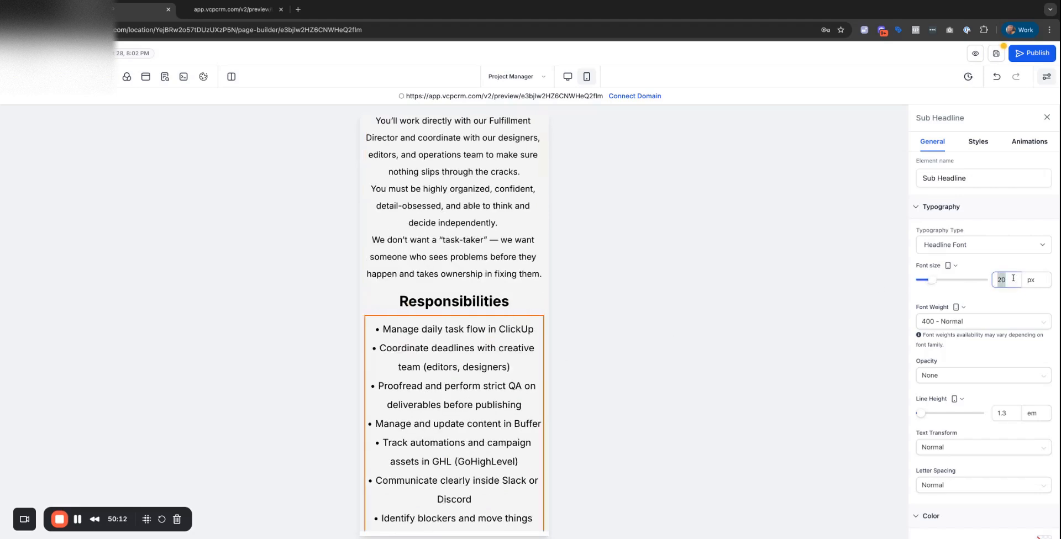
pyautogui.write('18')
# Shrink the Responsibilities heading and set the Requirements heading to 18 px.
pyautogui.click(469, 301)
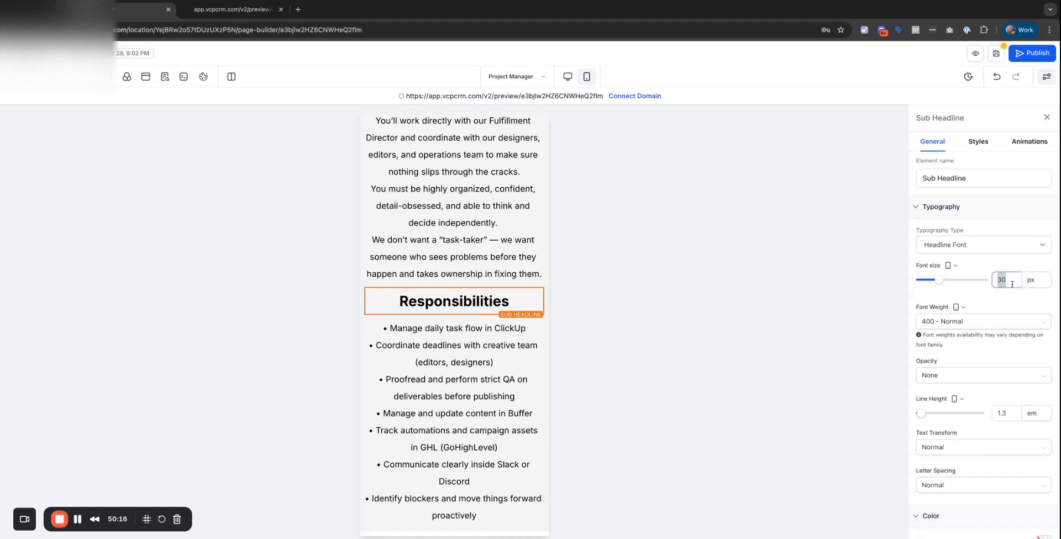
pyautogui.scroll(4, 463, 249)
pyautogui.click(463, 242)
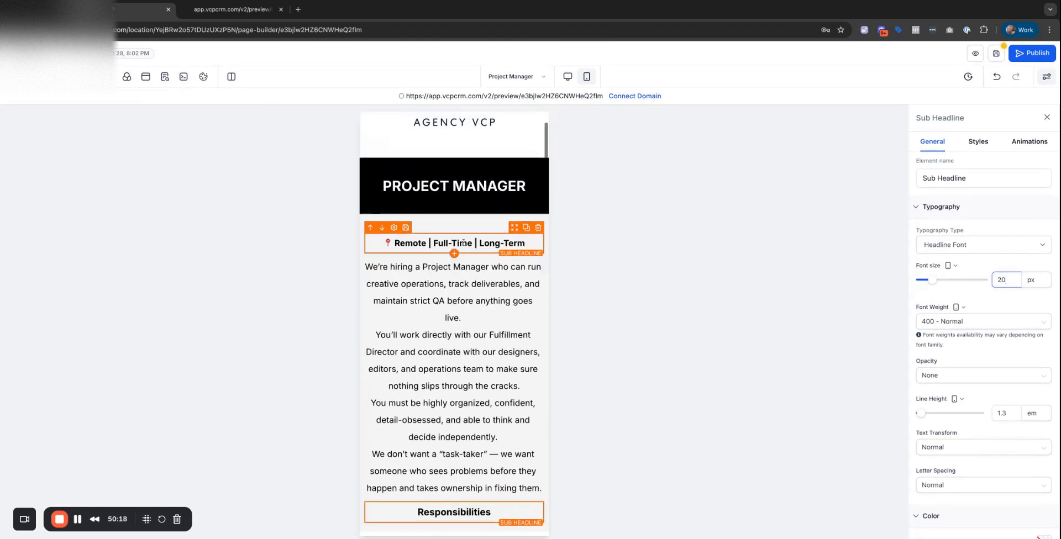
pyautogui.click(462, 242)
pyautogui.scroll(-7, 473, 330)
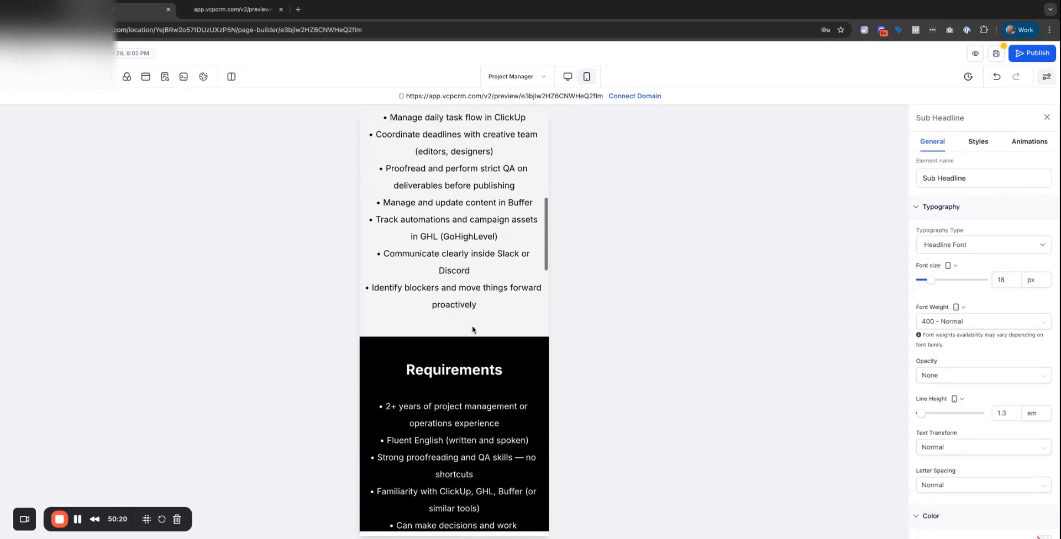
pyautogui.scroll(-1, 473, 330)
pyautogui.click(472, 318)
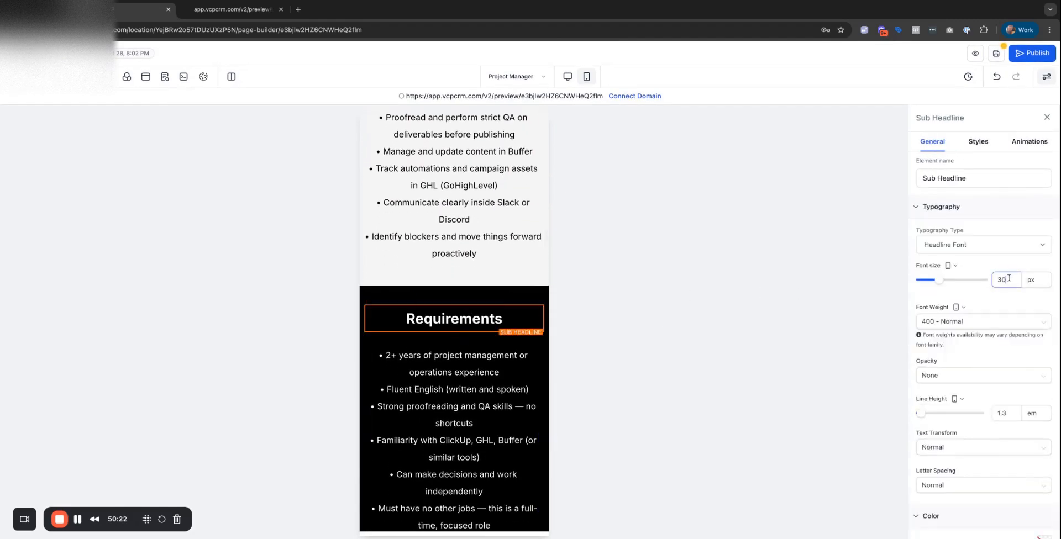
pyautogui.write('18')
# Set the LOOM VIDEO INSTRUCTIONS and How to Apply headings to 20 px and save.
pyautogui.click(520, 375)
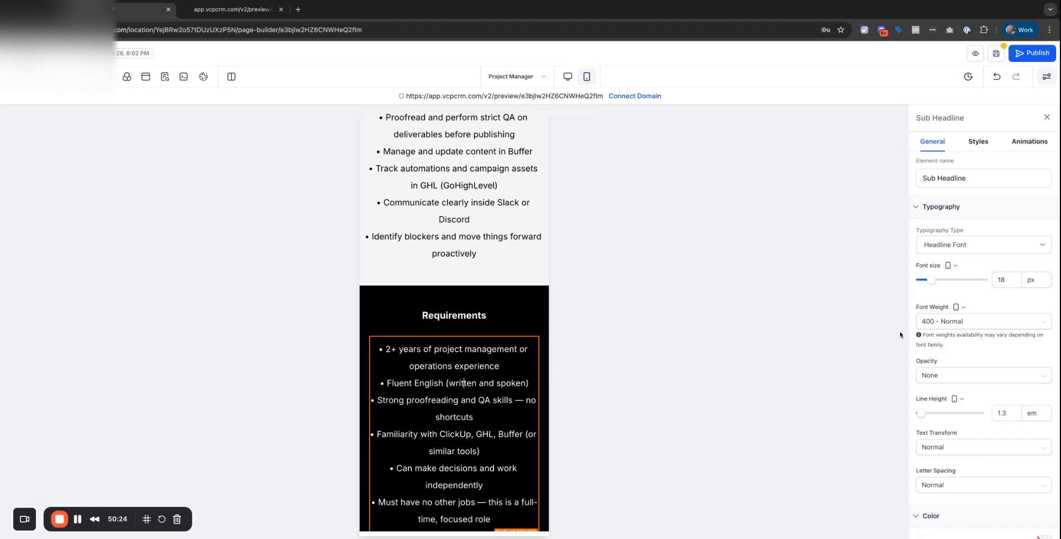
pyautogui.scroll(-8, 459, 369)
pyautogui.click(477, 317)
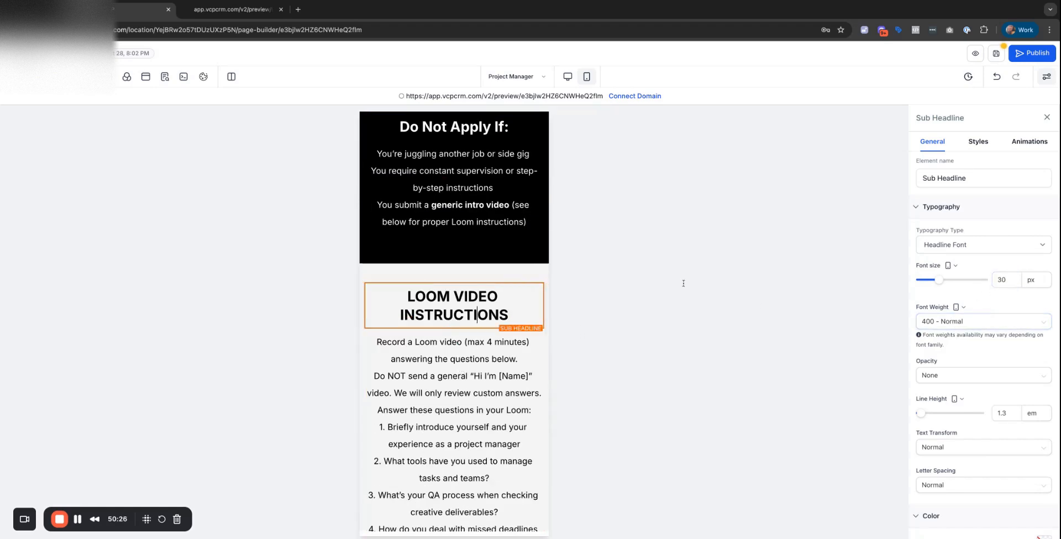
pyautogui.write('20')
pyautogui.scroll(-3, 458, 276)
pyautogui.scroll(-4, 424, 247)
pyautogui.click(424, 247)
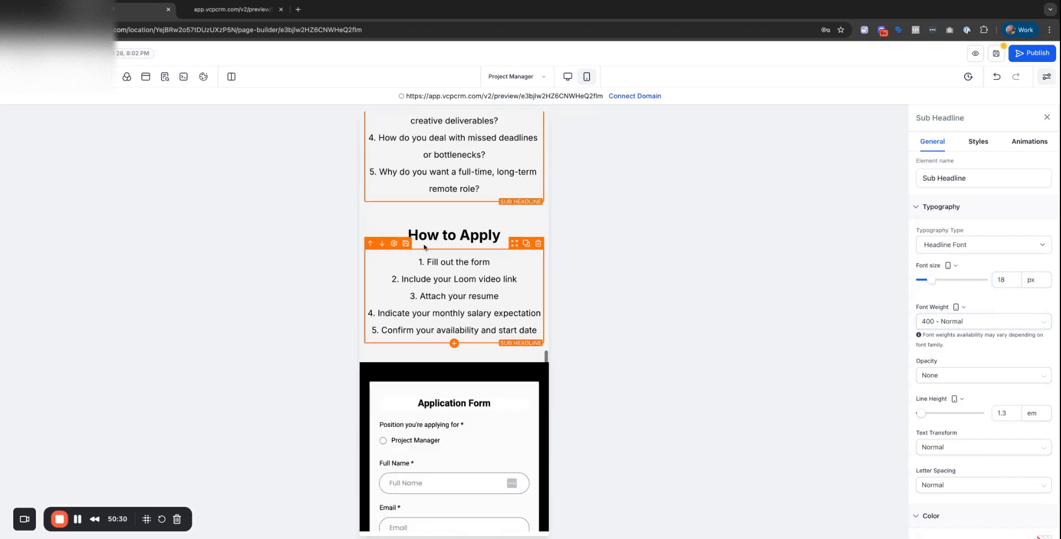
pyautogui.click(418, 236)
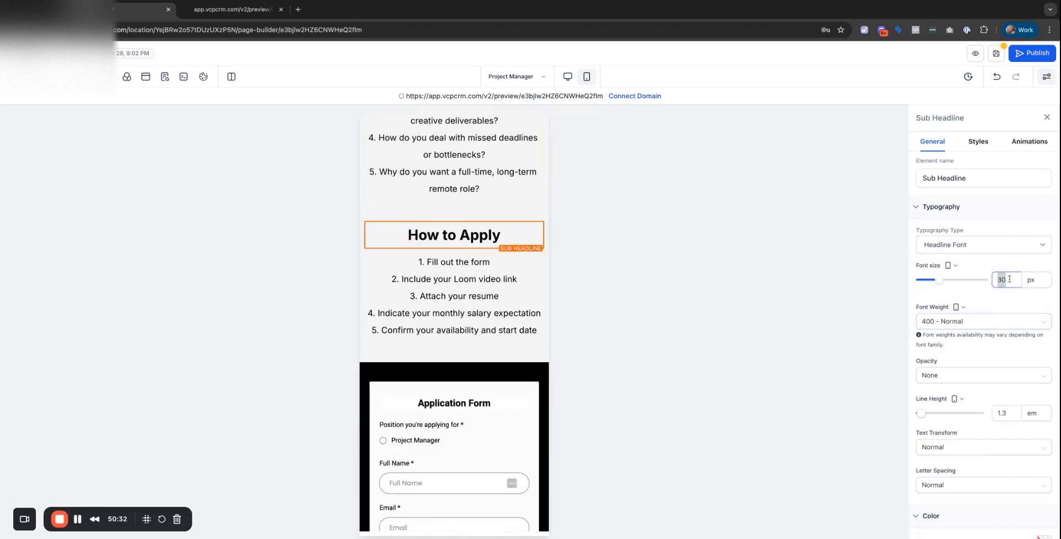
pyautogui.write('2')
pyautogui.scroll(-5, 455, 388)
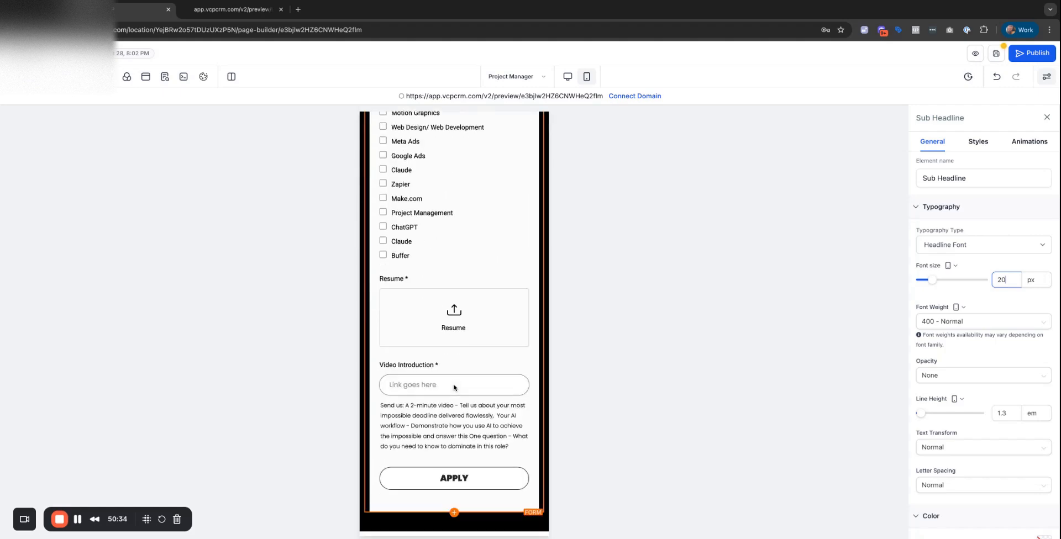
pyautogui.scroll(15, 456, 384)
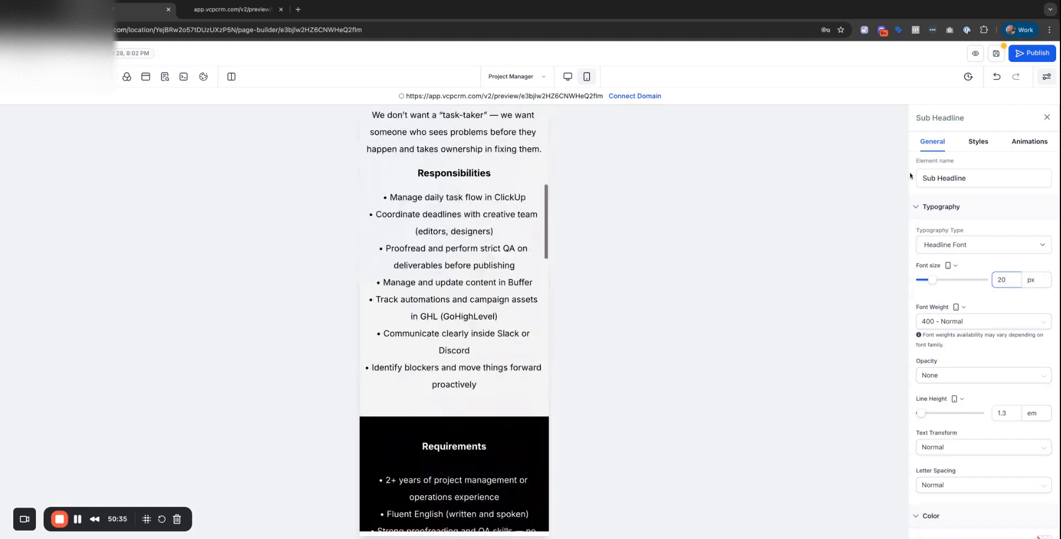
pyautogui.click(995, 53)
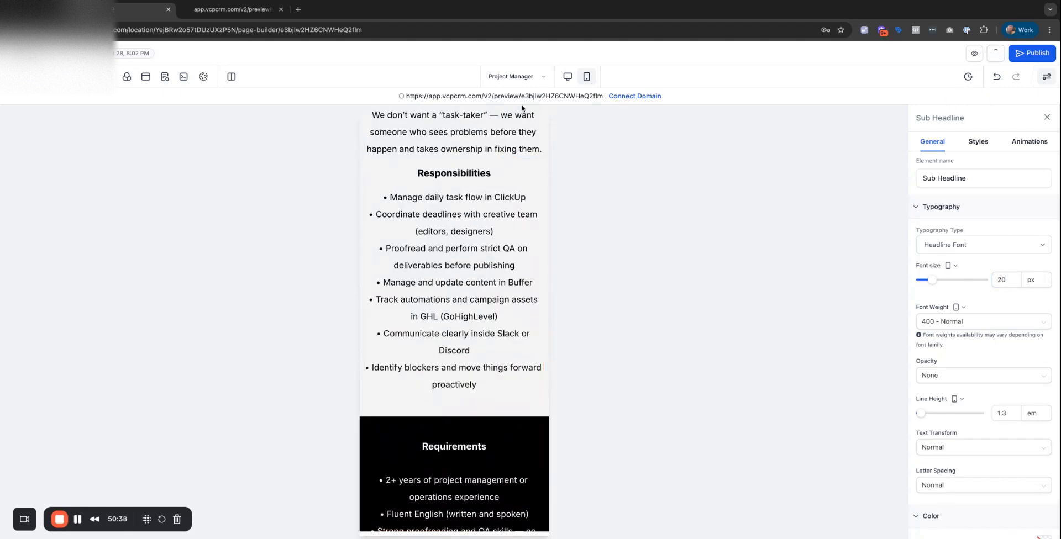
# Open the Inbound & Outbound Marketing Specialist page in mobile view and set its headline to 22 px.
pyautogui.click(535, 79)
pyautogui.click(37, 196)
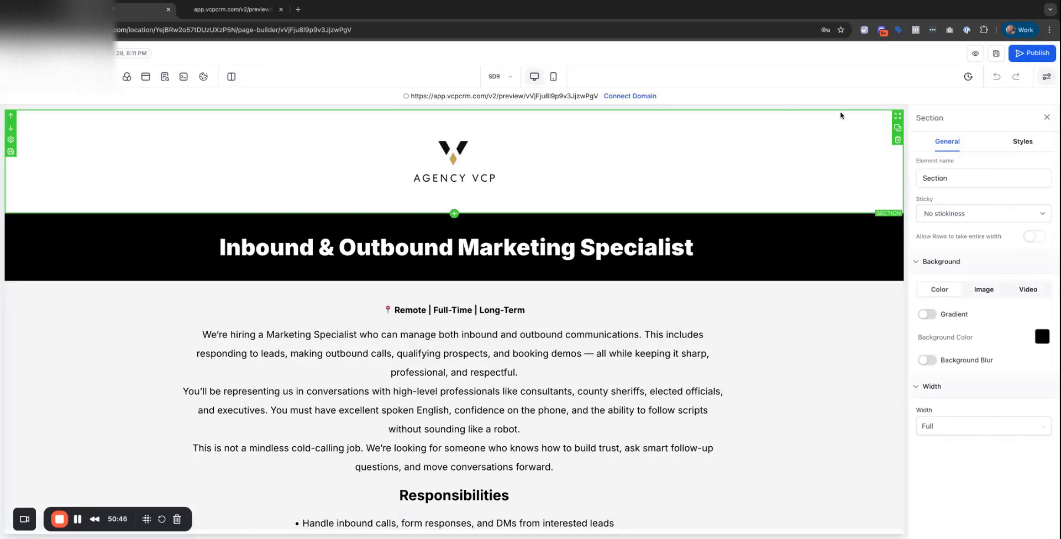
pyautogui.click(553, 78)
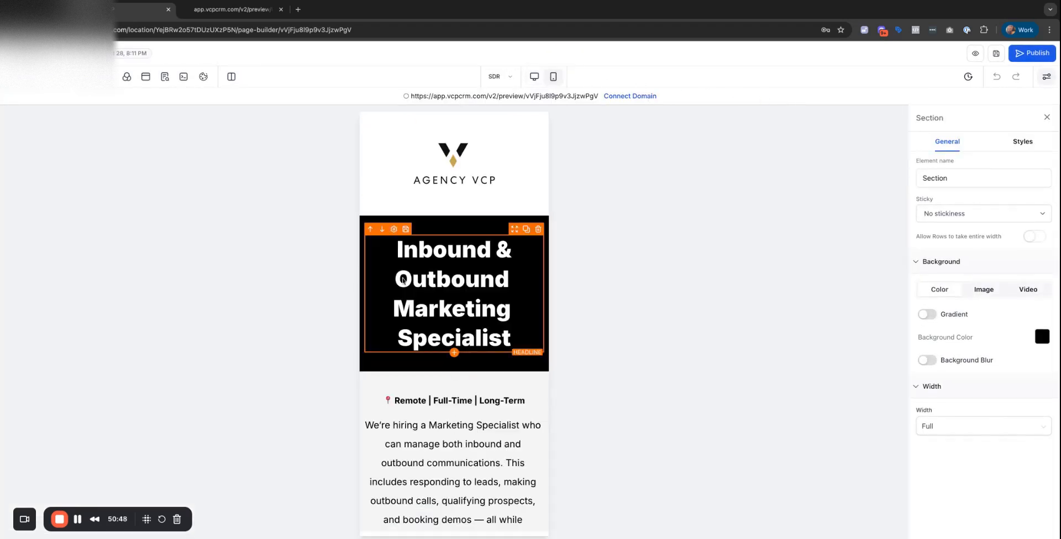
pyautogui.click(415, 285)
pyautogui.click(1006, 280)
pyautogui.doubleClick(1007, 280)
pyautogui.write('2')
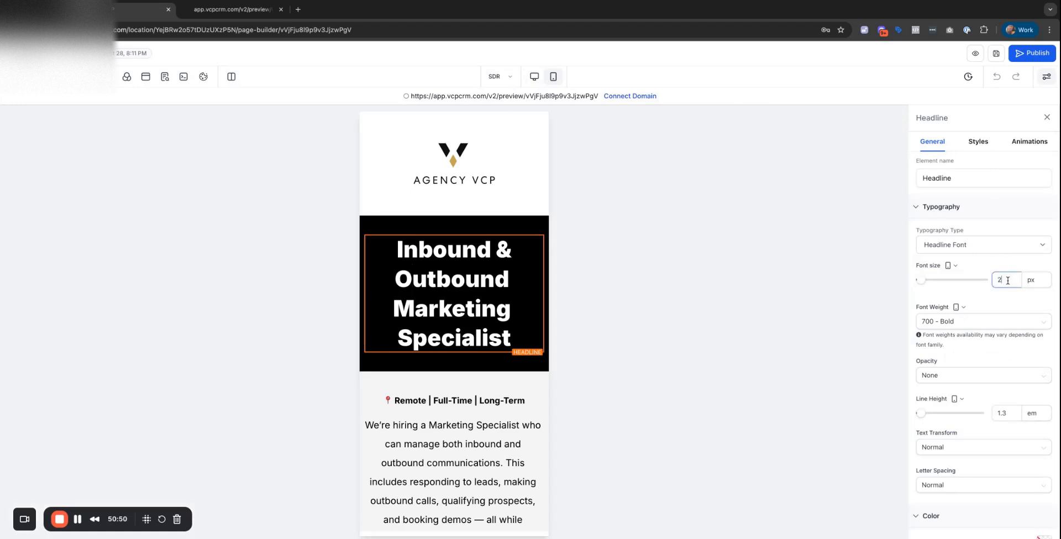
pyautogui.write('2')
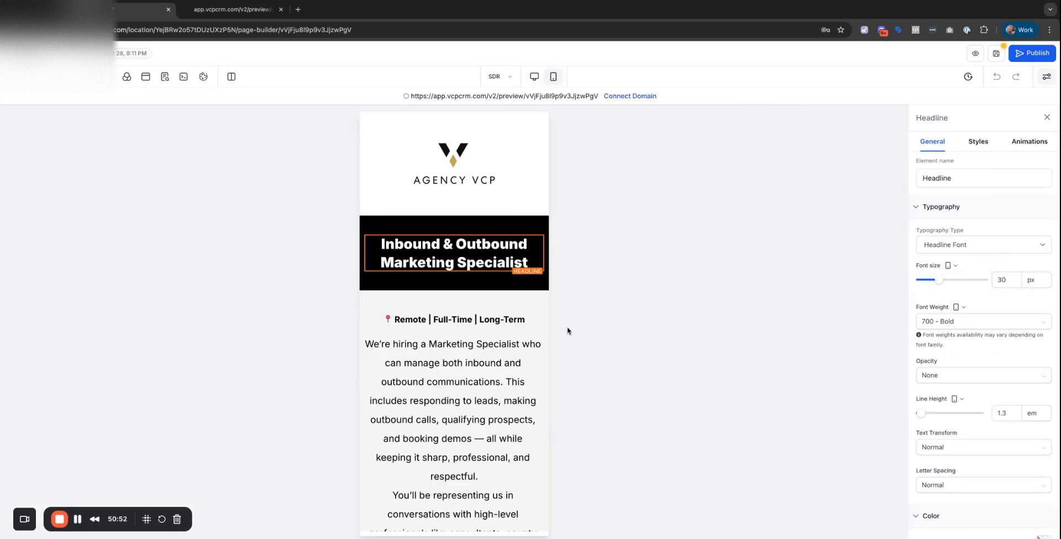
# Set the job description paragraph's mobile font size to 18 px.
pyautogui.click(471, 347)
pyautogui.click(1006, 280)
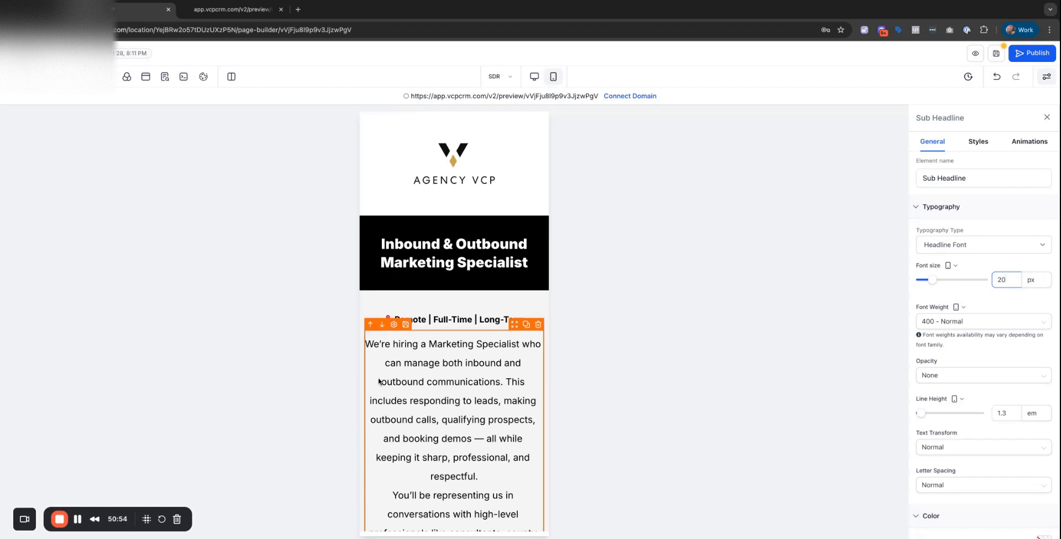
pyautogui.press('BackSpace')
pyautogui.press('BackSpace')
pyautogui.write('18')
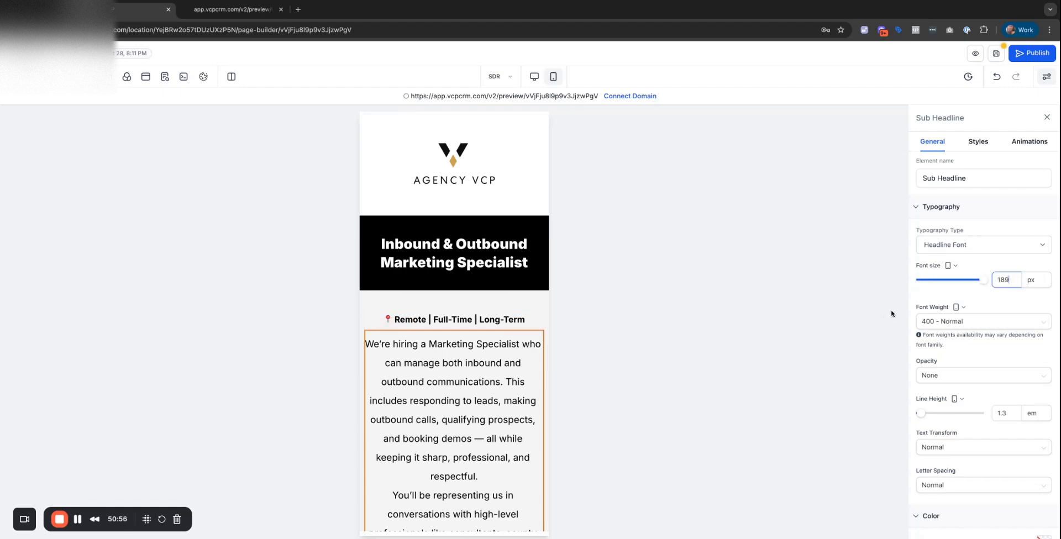
pyautogui.click(729, 312)
# Set the Responsibilities heading's mobile font size to 20 px.
pyautogui.scroll(-2, 707, 315)
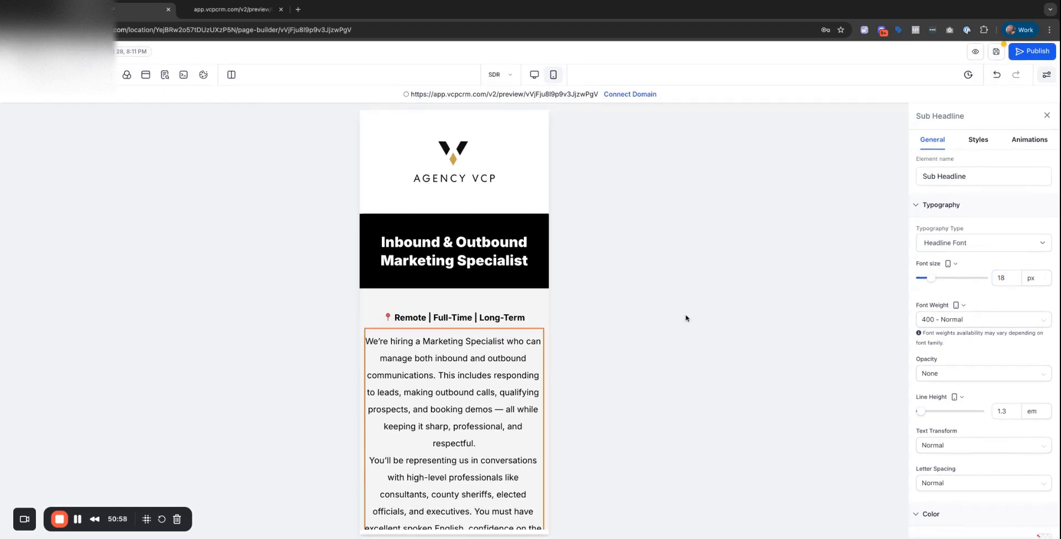
pyautogui.scroll(-7, 530, 342)
pyautogui.click(513, 352)
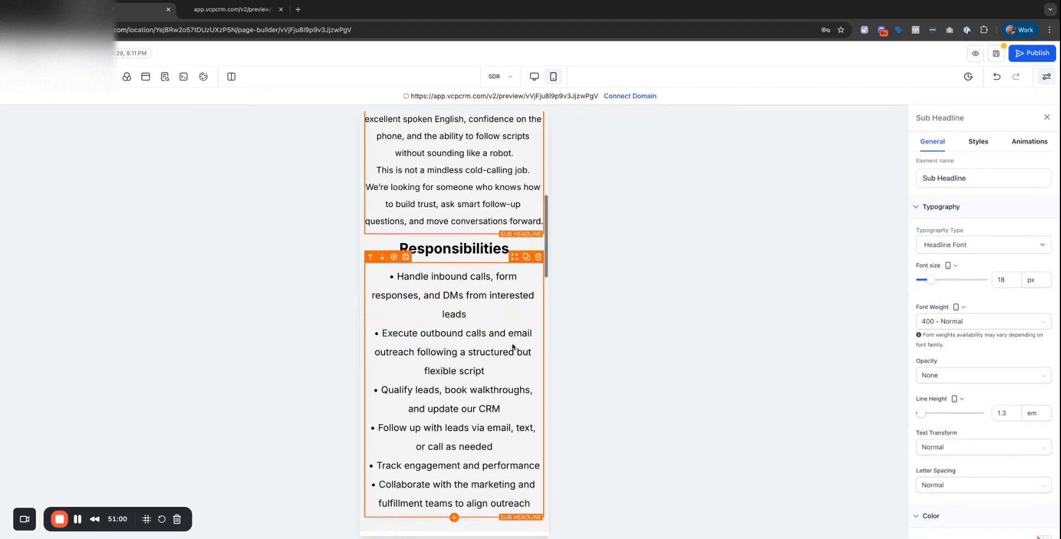
pyautogui.click(1008, 281)
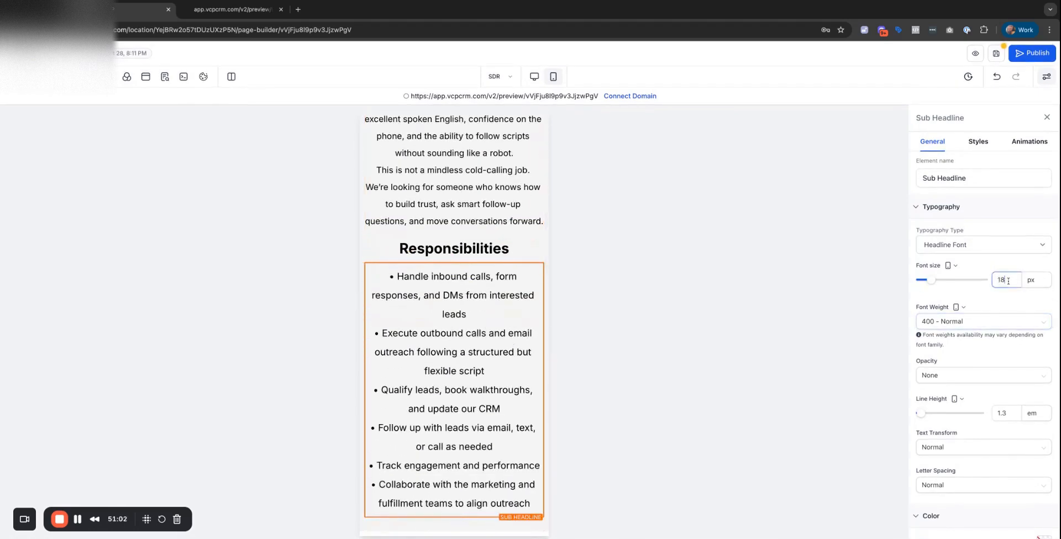
pyautogui.click(479, 250)
pyautogui.click(1009, 279)
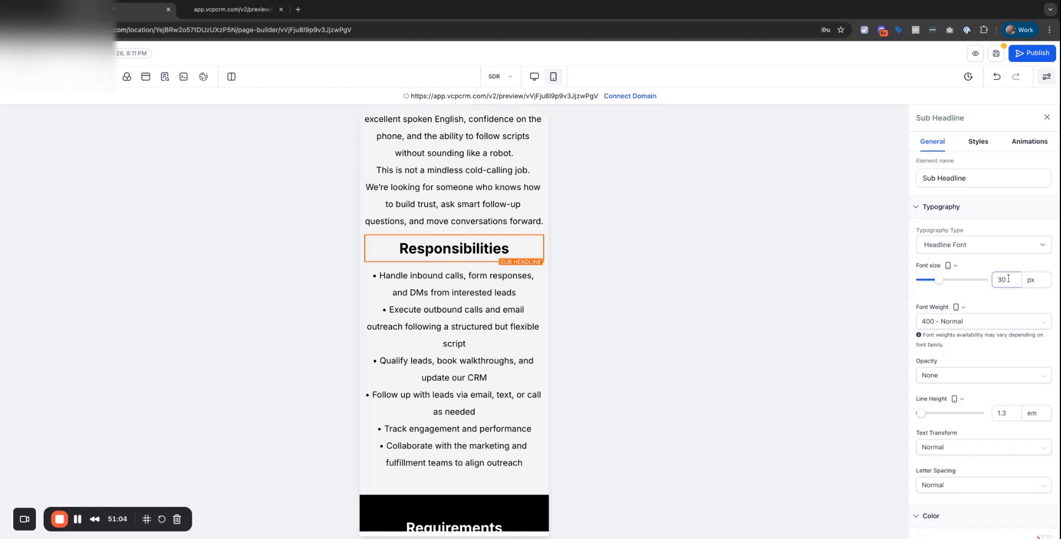
pyautogui.write('20')
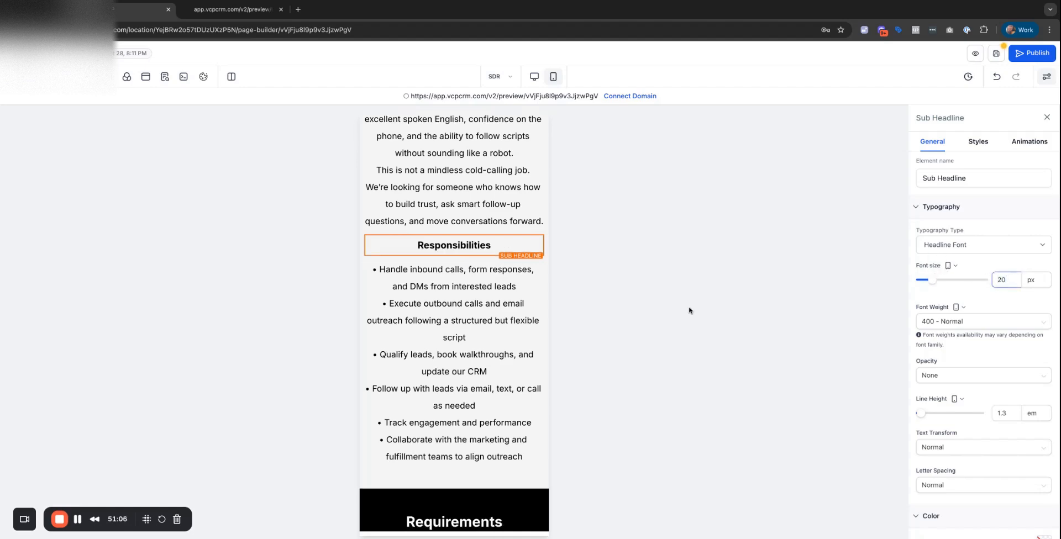
# Set the Requirements heading's mobile font size to 20 px.
pyautogui.scroll(-5, 454, 332)
pyautogui.click(451, 202)
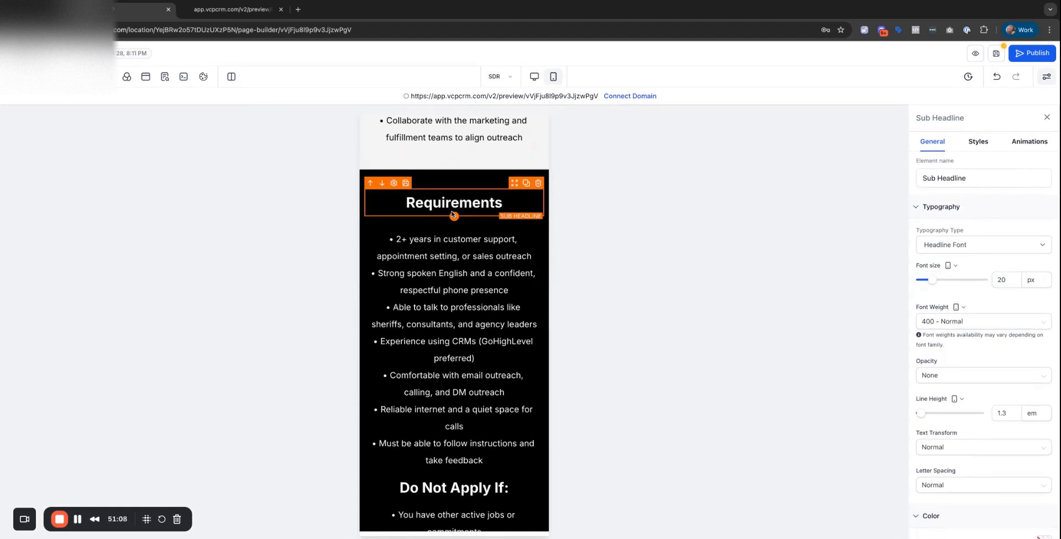
pyautogui.click(1008, 279)
pyautogui.write('20')
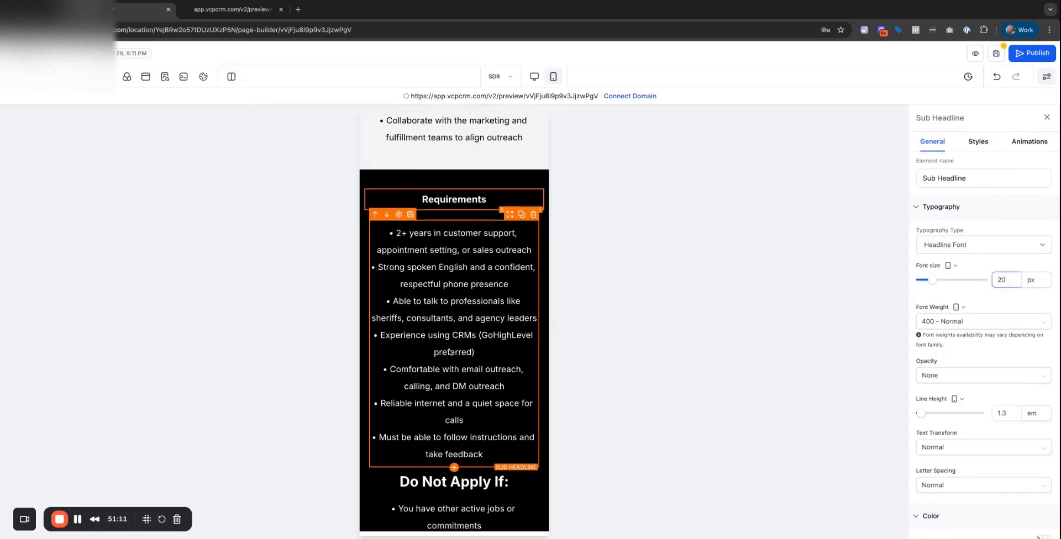
pyautogui.click(492, 332)
pyautogui.click(1006, 282)
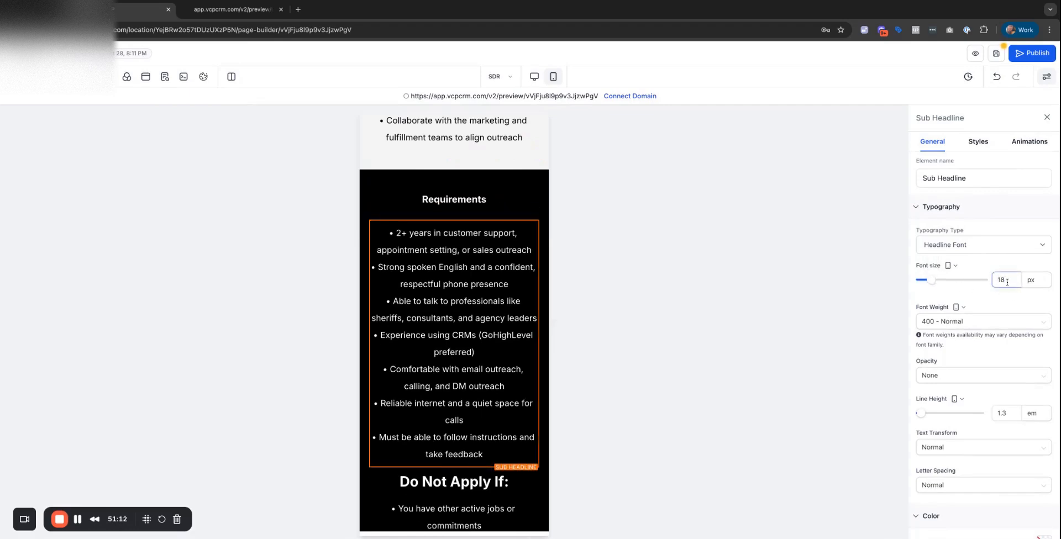
pyautogui.scroll(-5, 461, 299)
# Set the Do Not Apply If heading's mobile font size to 20 px.
pyautogui.click(470, 246)
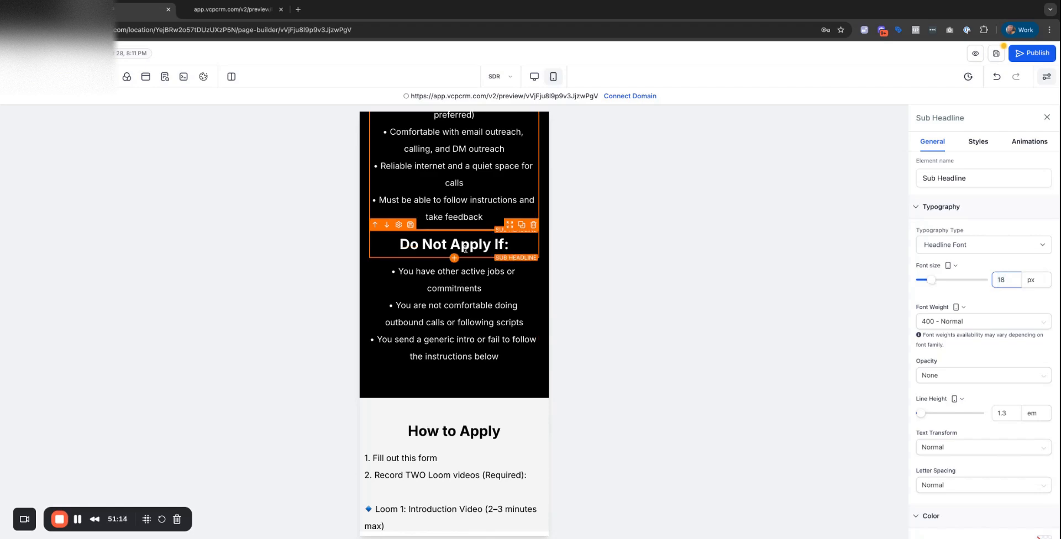
pyautogui.doubleClick(1006, 280)
pyautogui.write('20')
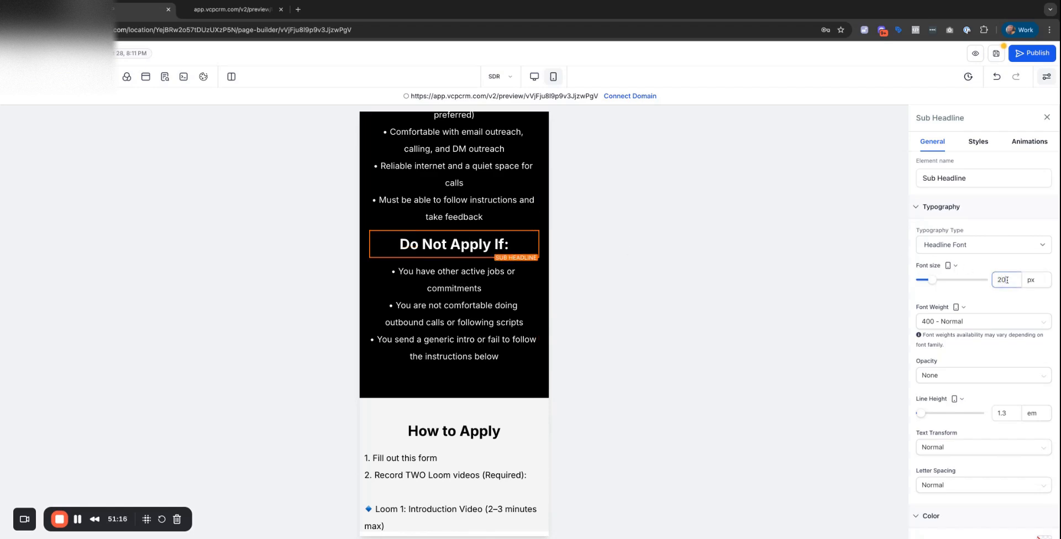
pyautogui.scroll(-6, 454, 249)
# Set the How to Apply heading to 18 px and save the page.
pyautogui.click(456, 159)
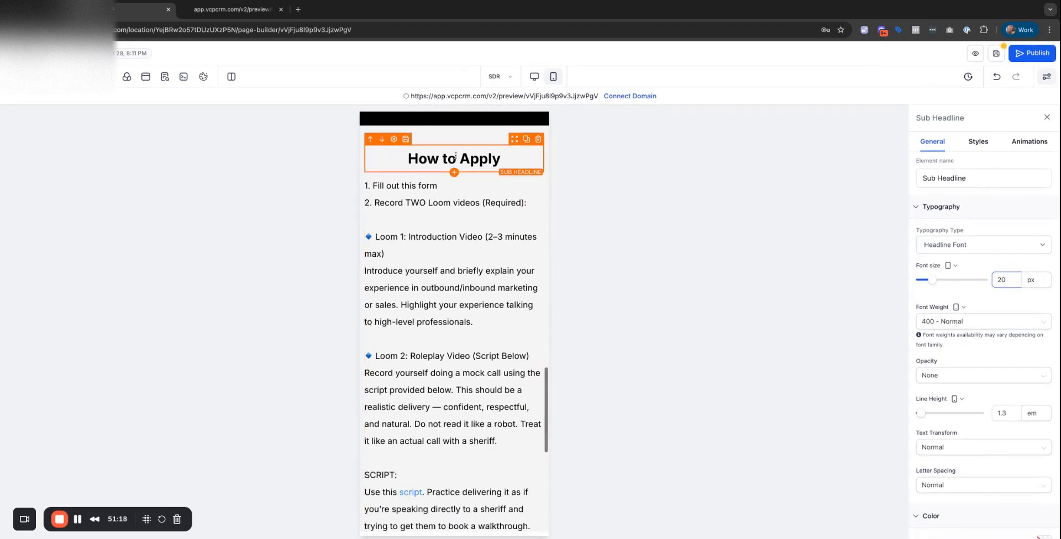
pyautogui.doubleClick(1008, 280)
pyautogui.write('30')
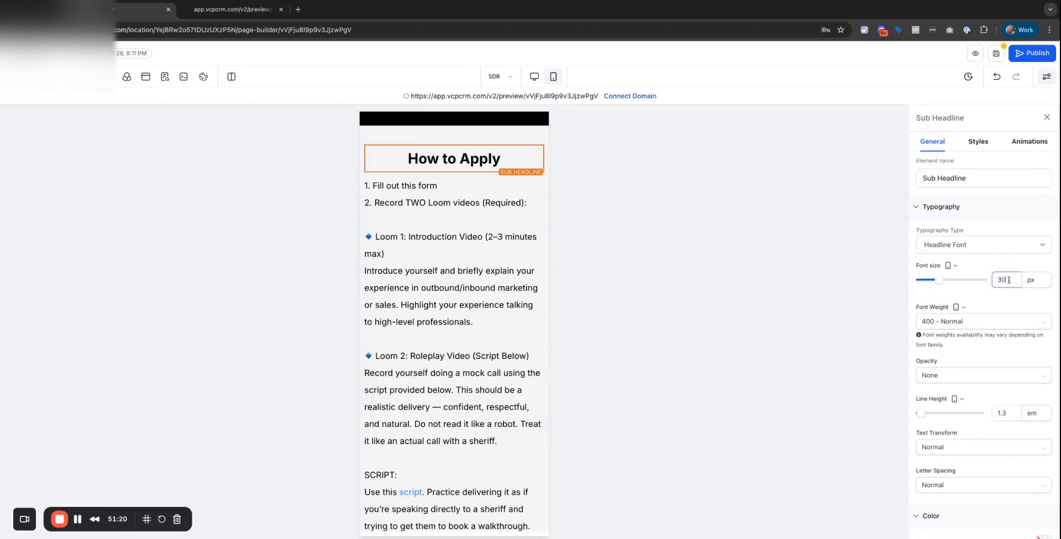
pyautogui.doubleClick(1008, 280)
pyautogui.write('18')
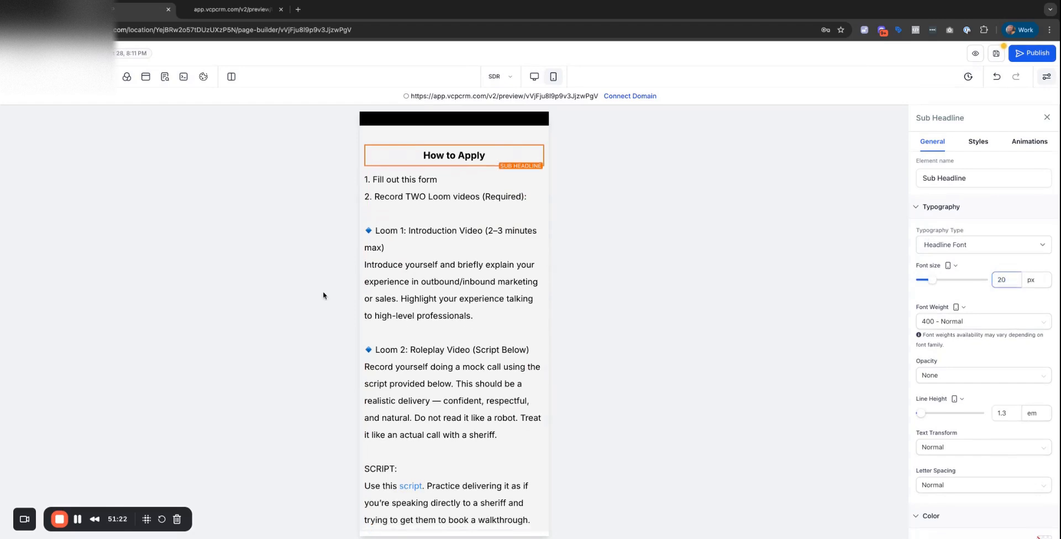
pyautogui.click(459, 274)
pyautogui.scroll(-7, 408, 320)
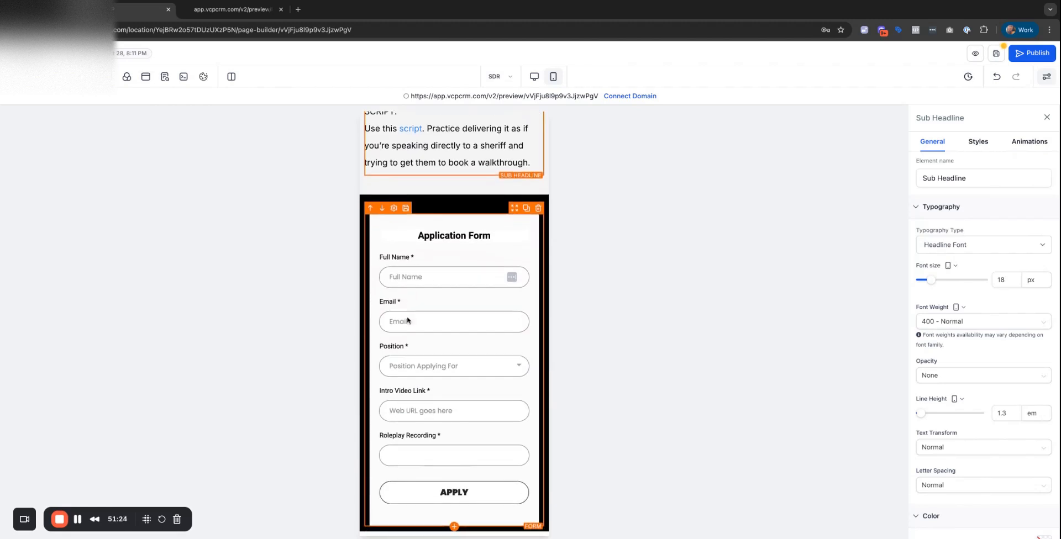
pyautogui.click(996, 54)
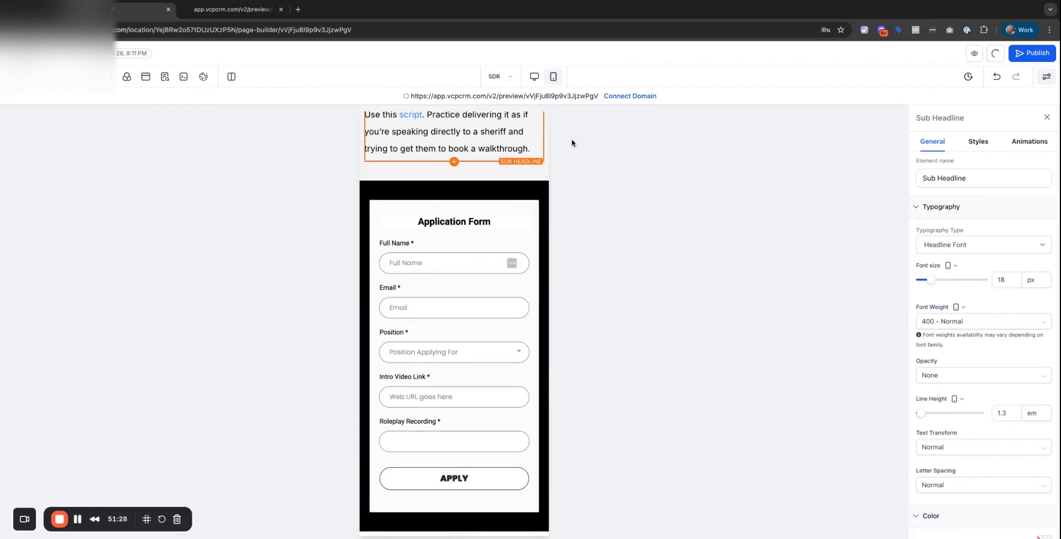
# Switch back to desktop layout and open the Open Positions page.
pyautogui.click(534, 78)
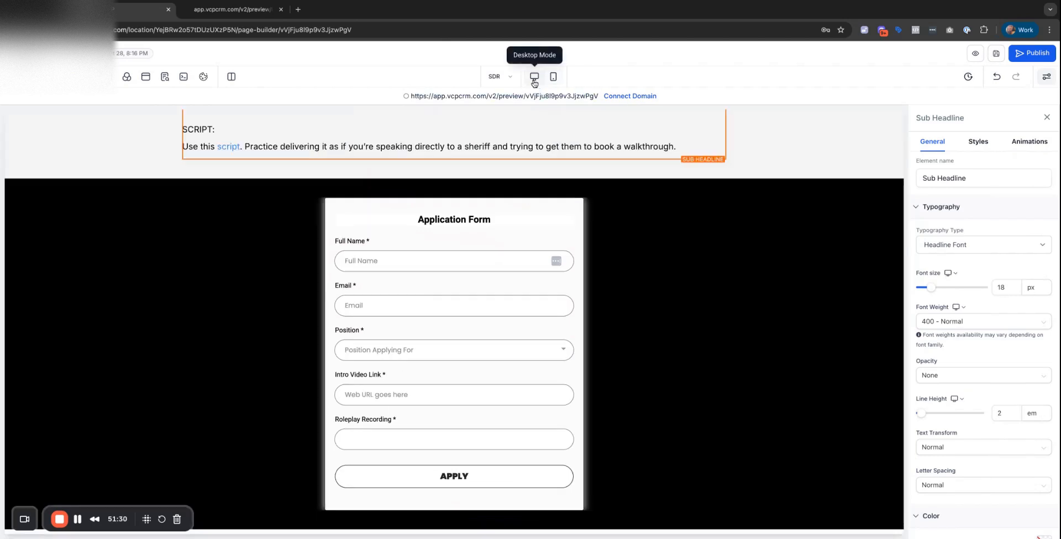
pyautogui.click(500, 77)
pyautogui.click(90, 165)
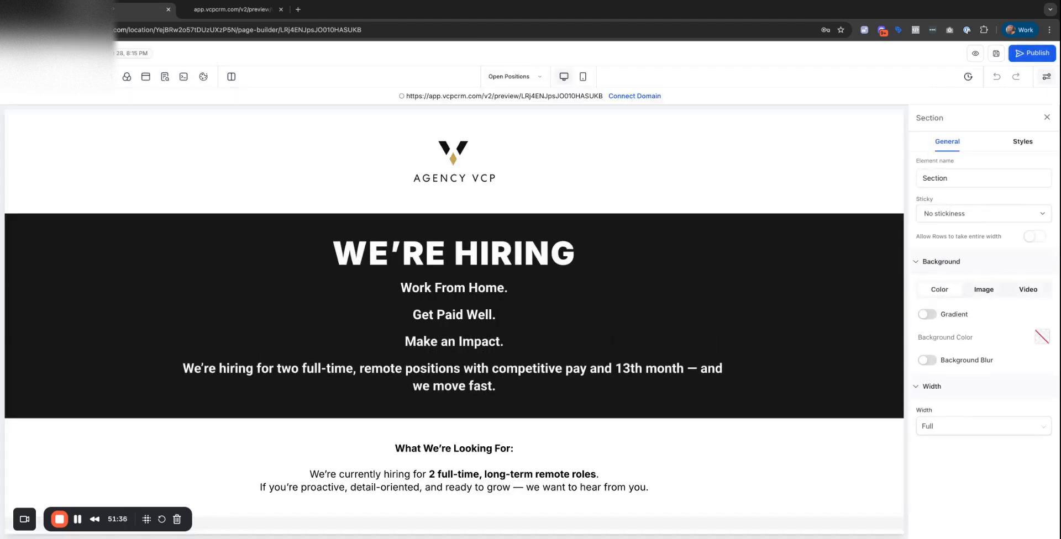
# Dismiss the Select domain dialog and open the page preview in a new tab.
pyautogui.click(634, 96)
pyautogui.click(526, 304)
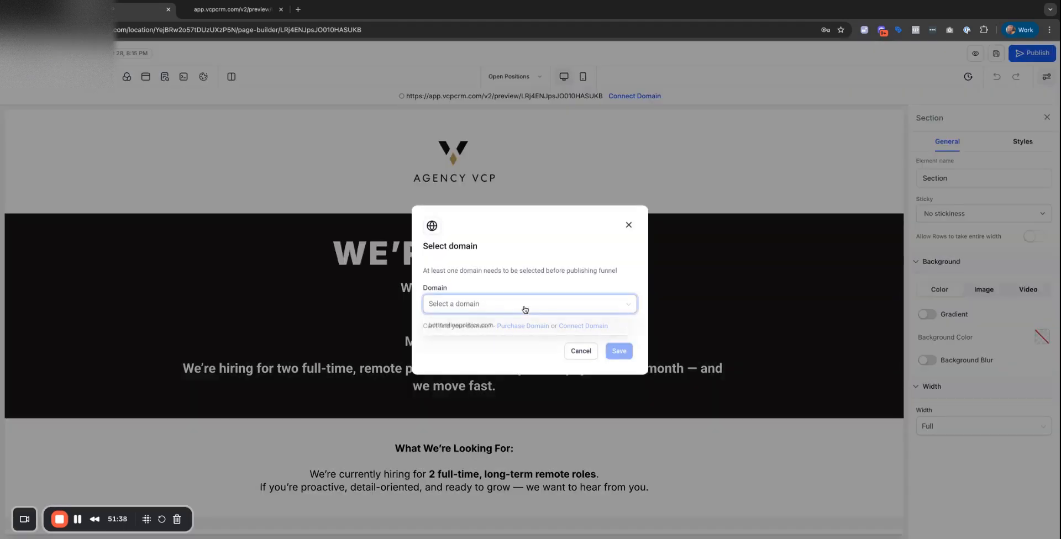
pyautogui.click(521, 304)
pyautogui.click(578, 351)
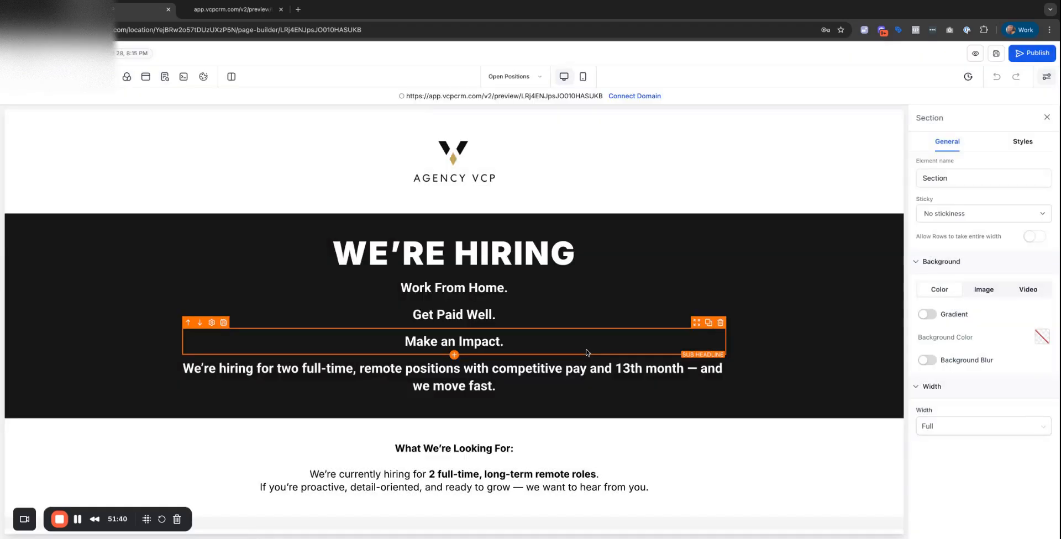
pyautogui.click(423, 97)
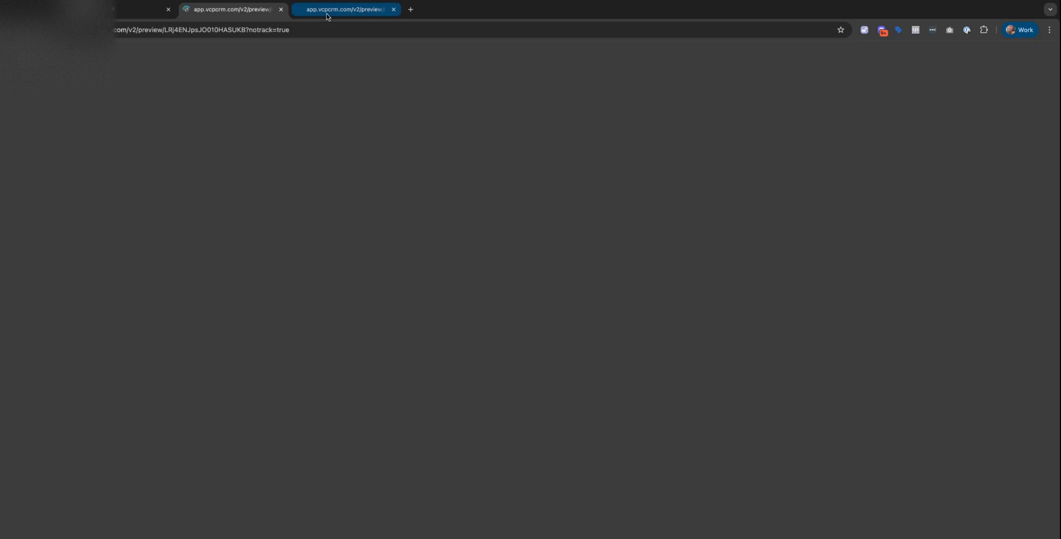
# Scroll through the Open Positions preview, then go back to the page builder tab.
pyautogui.scroll(-12, 452, 170)
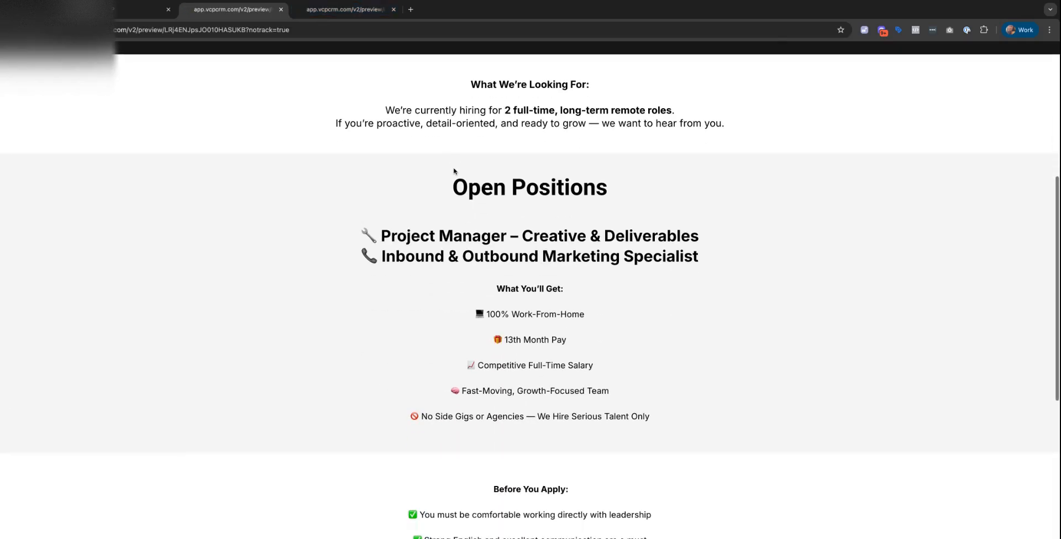
pyautogui.scroll(4, 454, 171)
pyautogui.scroll(8, 454, 171)
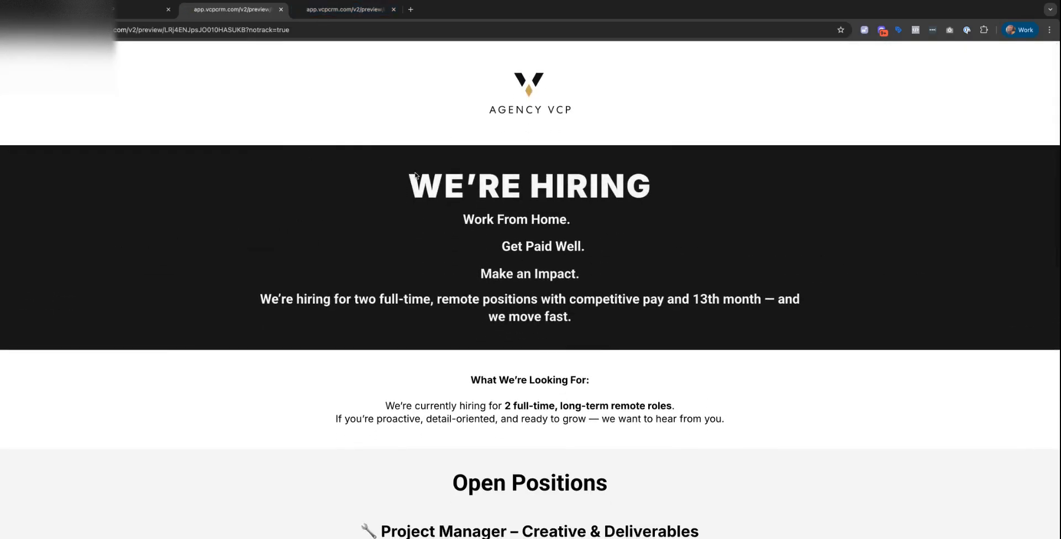
pyautogui.click(116, 13)
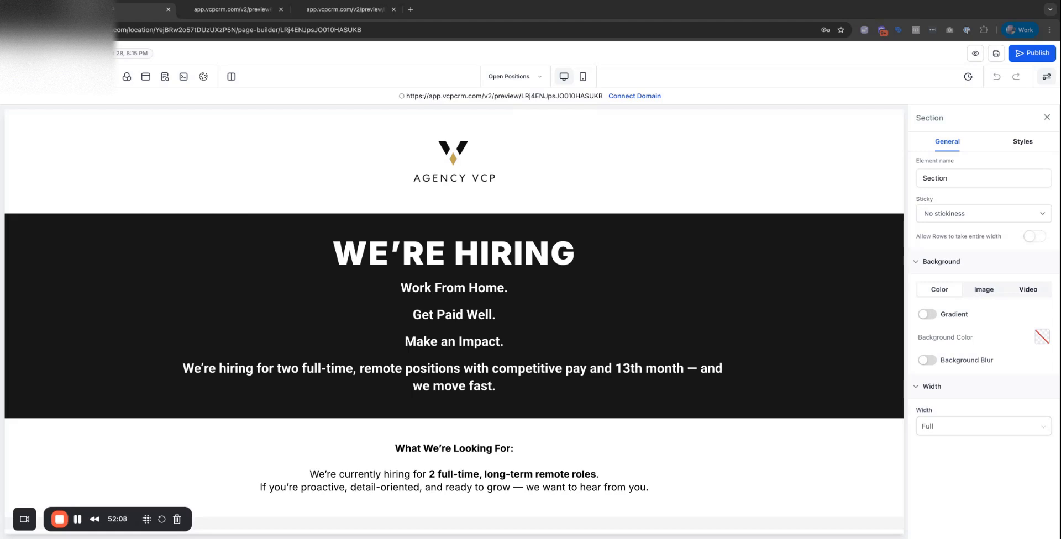
# Close both old preview tabs and open a fresh Open Positions preview.
pyautogui.click(281, 9)
pyautogui.click(281, 9)
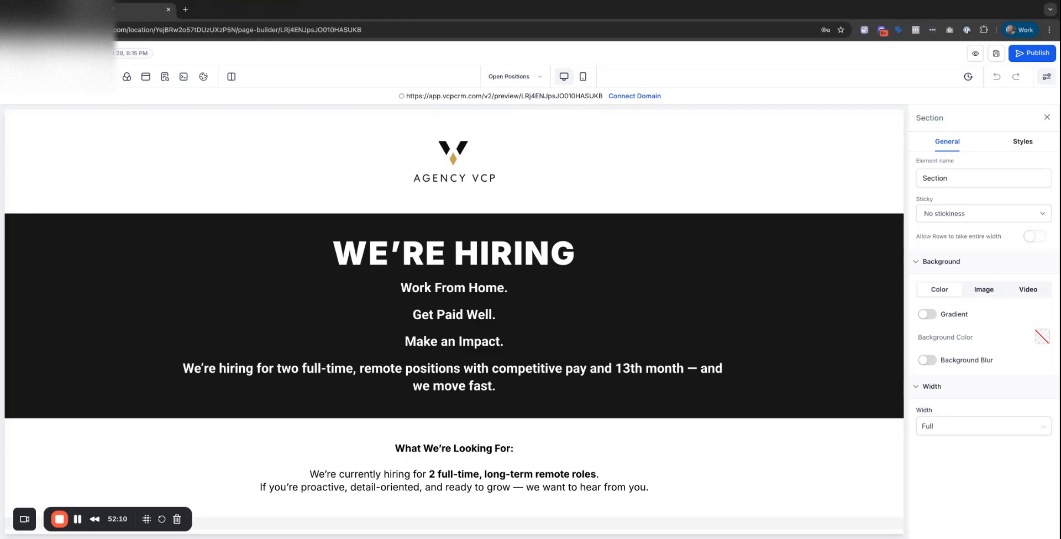
pyautogui.click(563, 98)
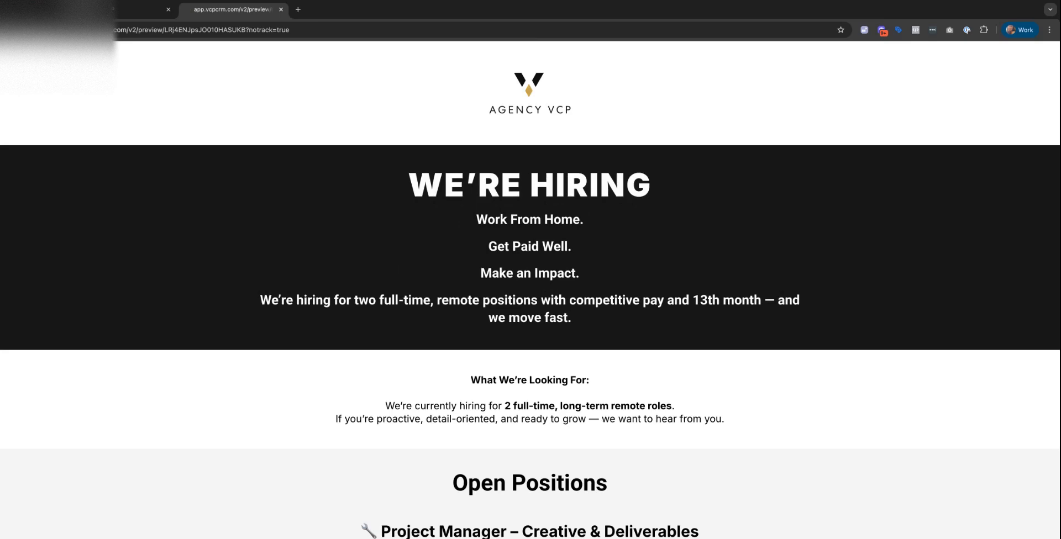
# Scroll the preview to the Ready to Get Started? section with both position buttons.
pyautogui.scroll(-15, 517, 413)
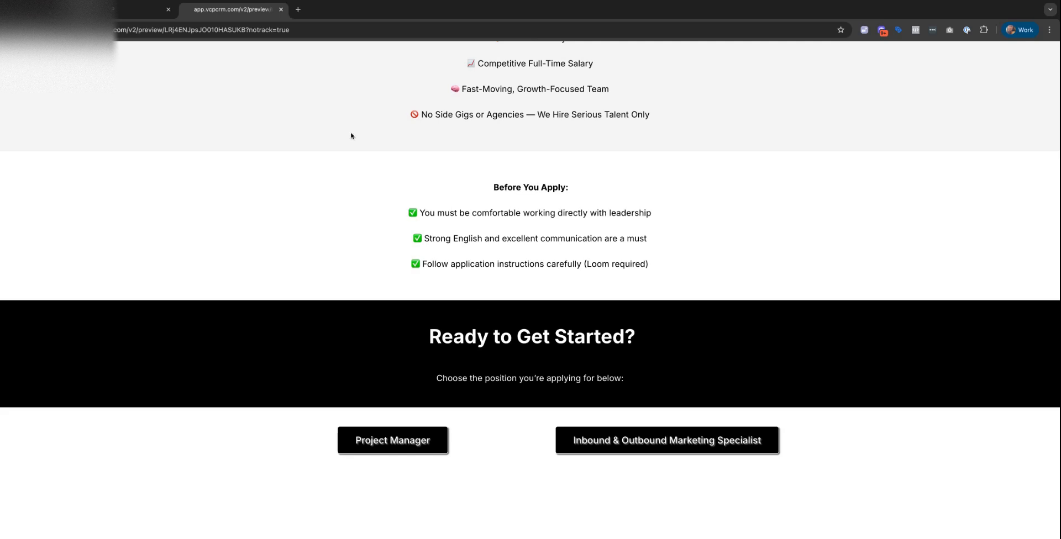
pyautogui.scroll(1, 156, 103)
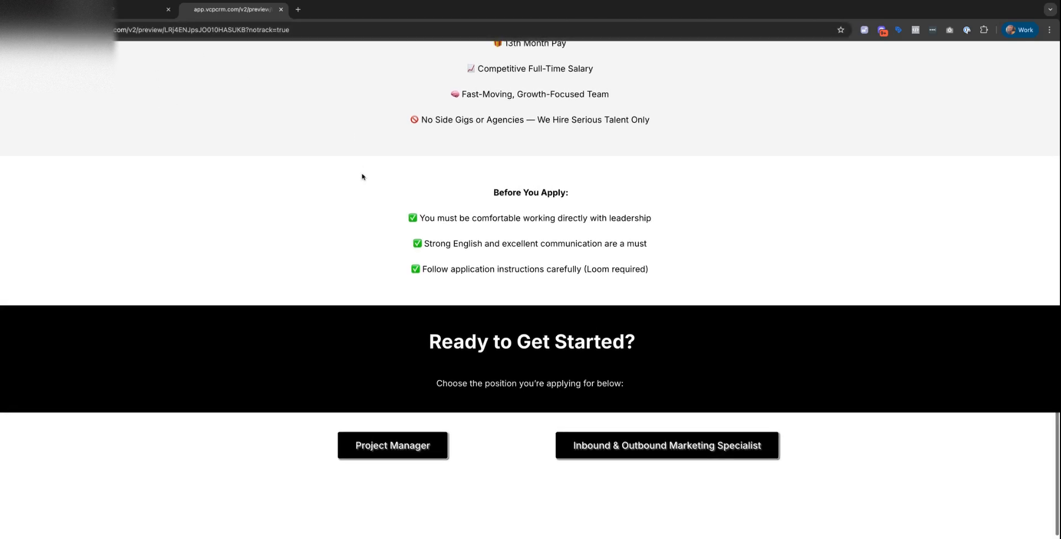
pyautogui.scroll(1, 15, 298)
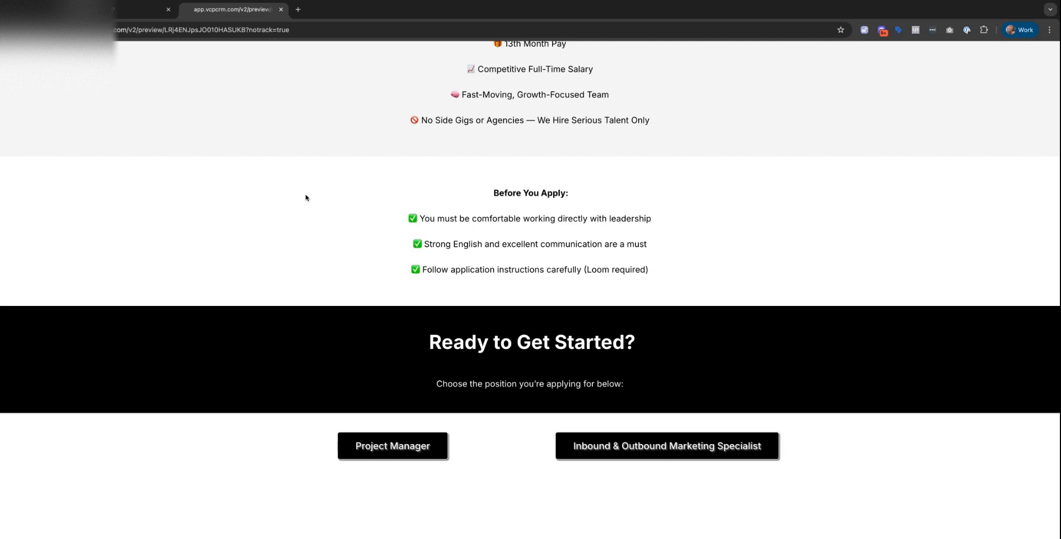
pyautogui.scroll(15, 718, 379)
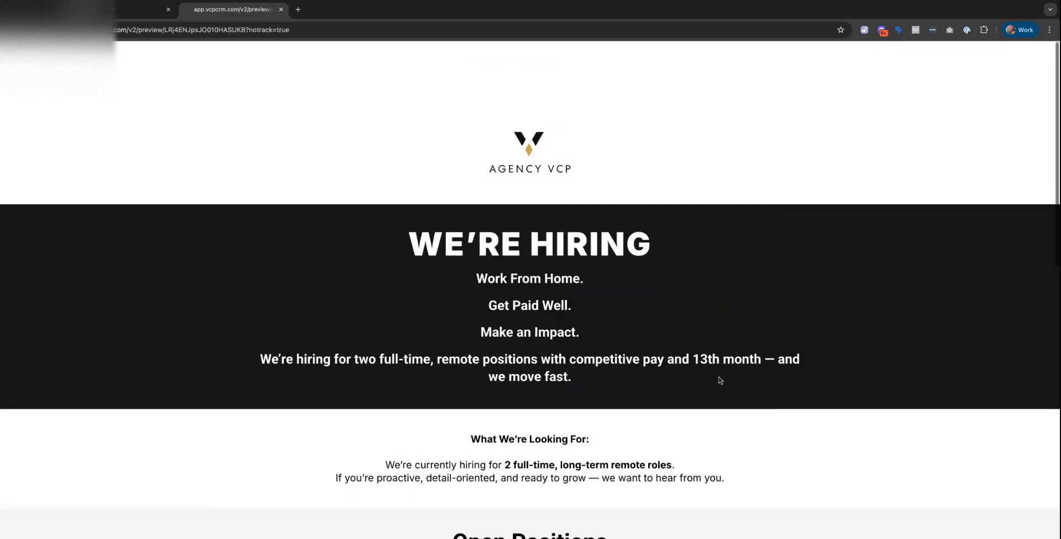
pyautogui.scroll(-15, 719, 379)
pyautogui.scroll(1, 718, 379)
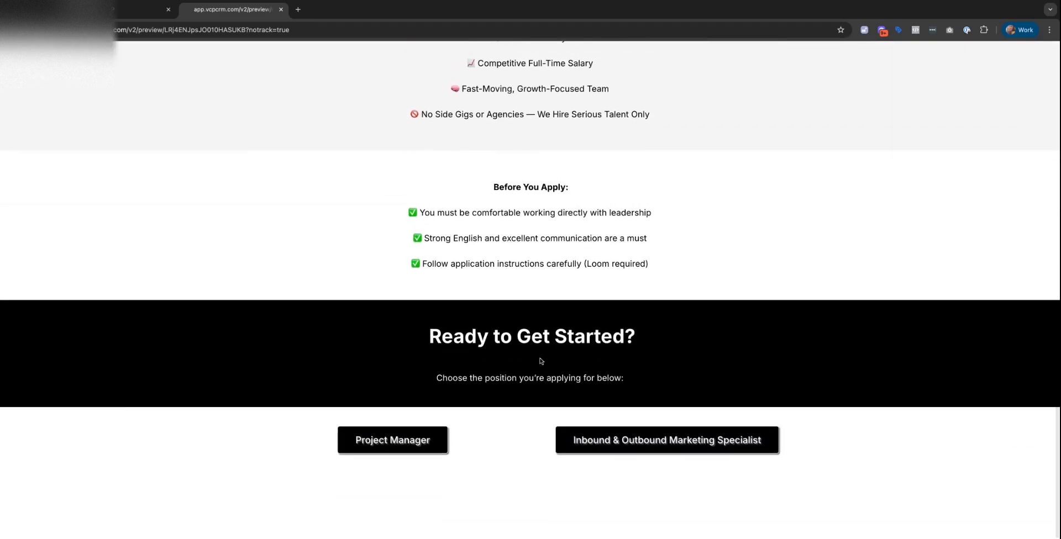